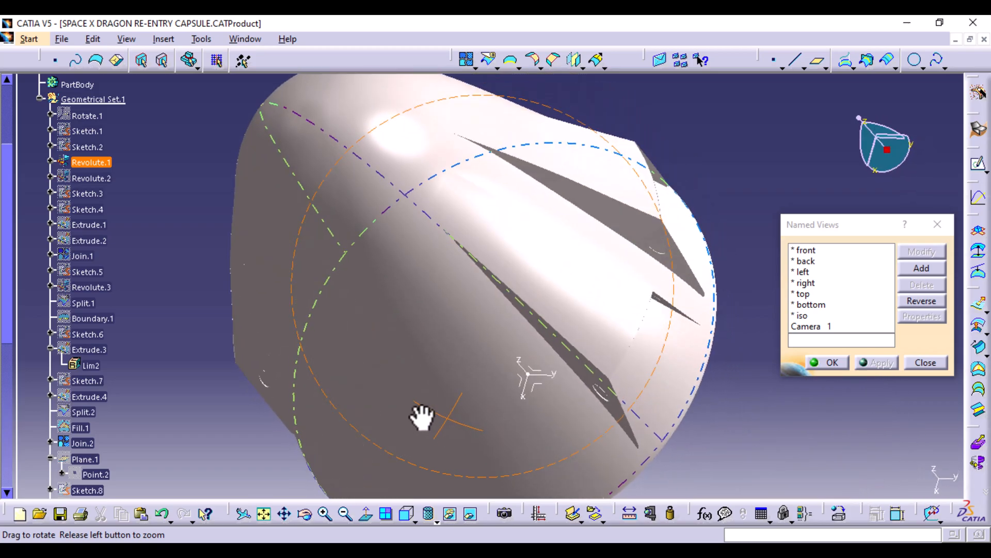
# Mirror the four Multi Output.9 (Symmetry) elements to the capsule's opposite side about the central plane of the axis system.
pyautogui.moveTo(471, 336); pyautogui.dragTo(465, 458, button='middle')
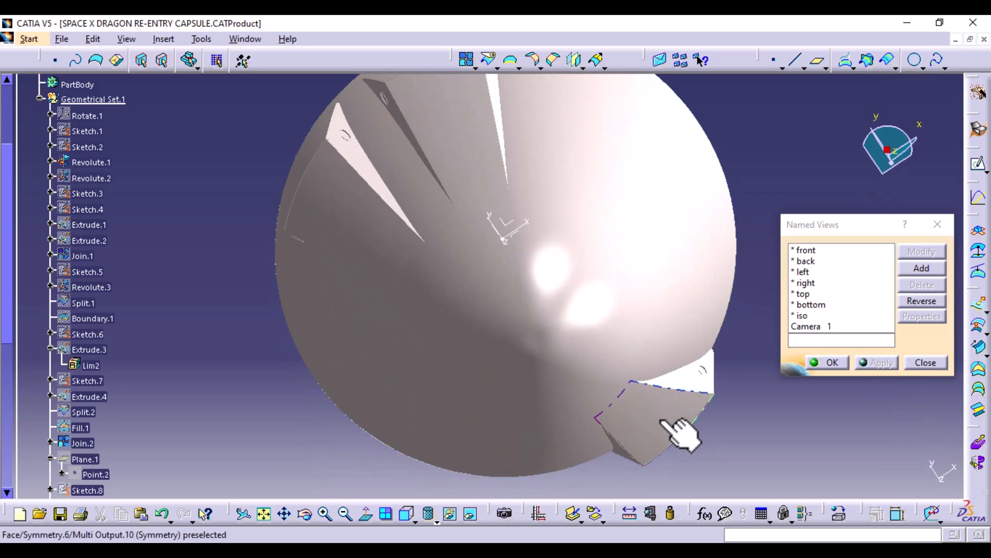
pyautogui.scroll(-5, 116, 475)
pyautogui.scroll(-1, 110, 465)
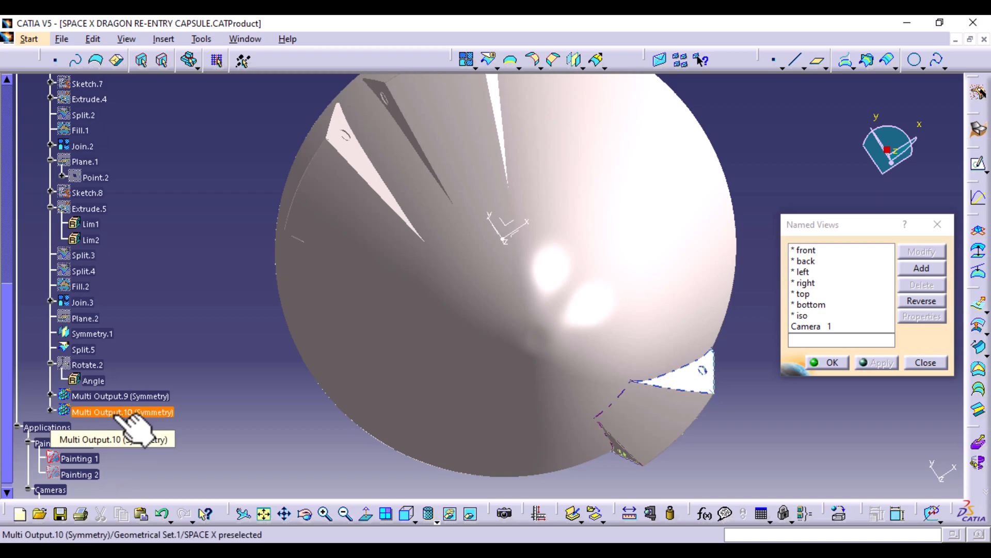
pyautogui.click(406, 514)
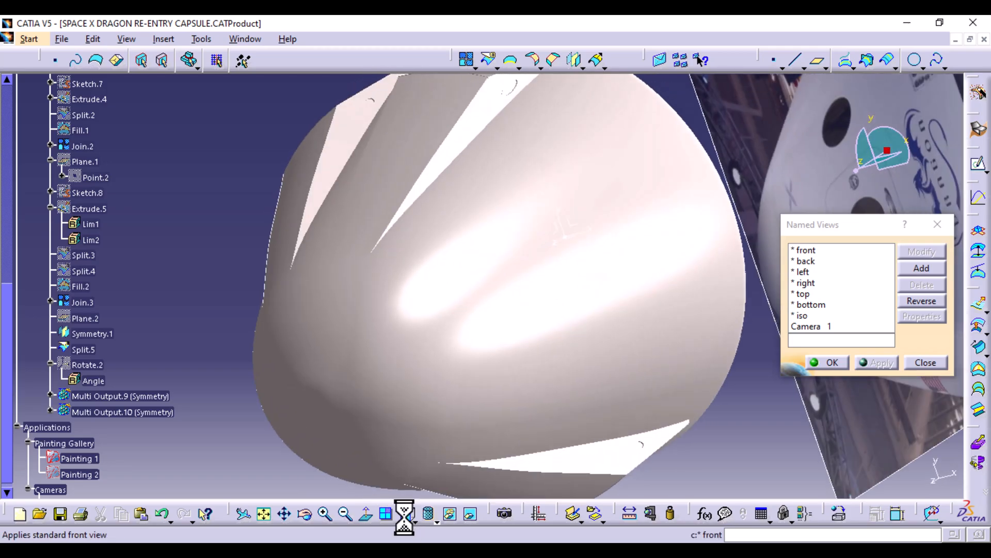
pyautogui.moveTo(474, 340); pyautogui.dragTo(463, 387, button='middle')
pyautogui.moveTo(445, 233); pyautogui.dragTo(467, 488, button='middle')
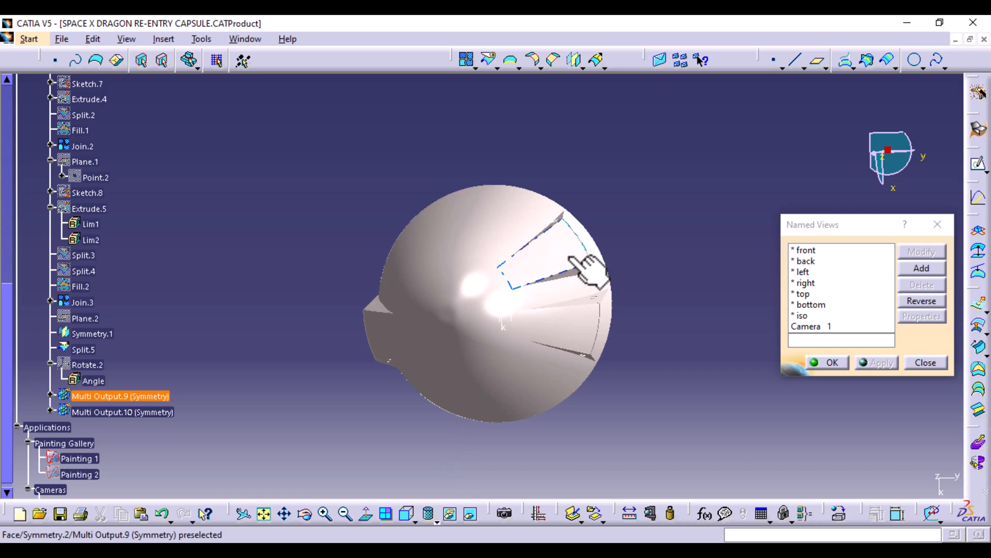
pyautogui.click(575, 63)
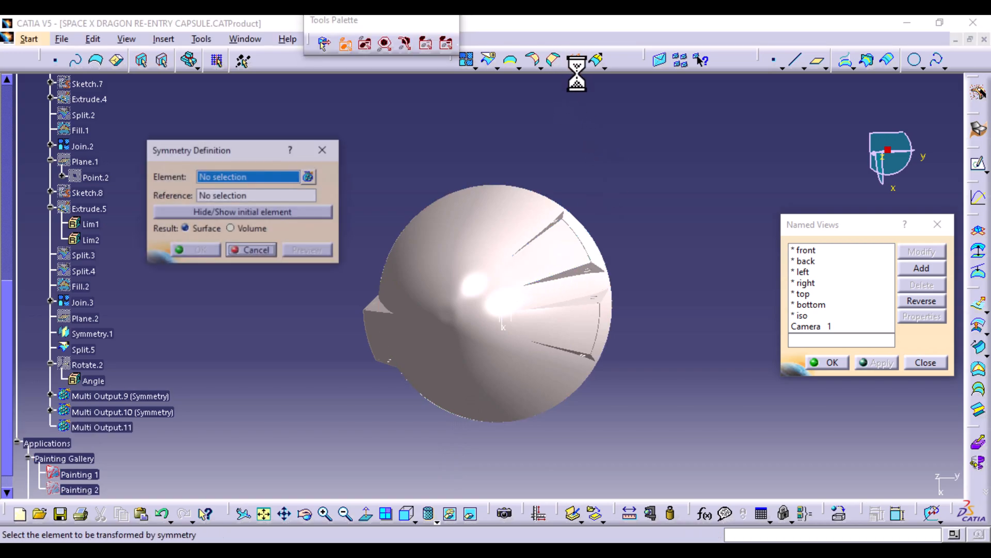
pyautogui.click(115, 396)
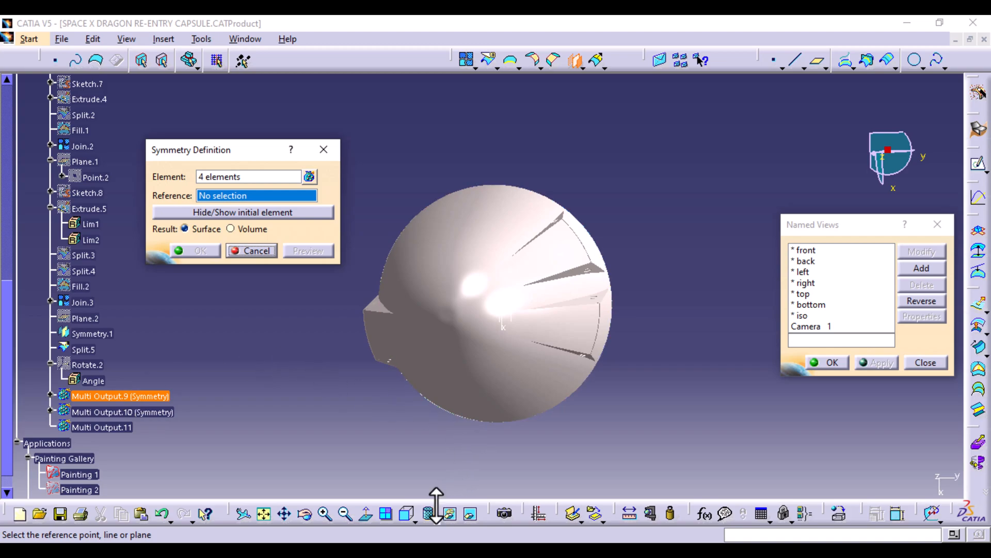
pyautogui.click(406, 516)
pyautogui.moveTo(511, 421); pyautogui.dragTo(465, 380, button='middle')
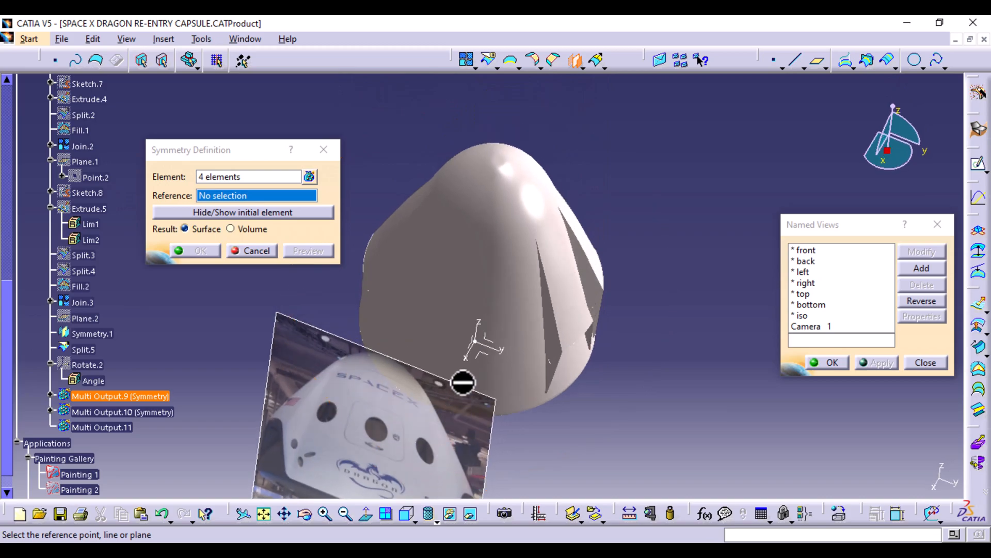
pyautogui.click(474, 342)
pyautogui.moveTo(410, 328); pyautogui.dragTo(455, 397, button='middle')
pyautogui.click(198, 253)
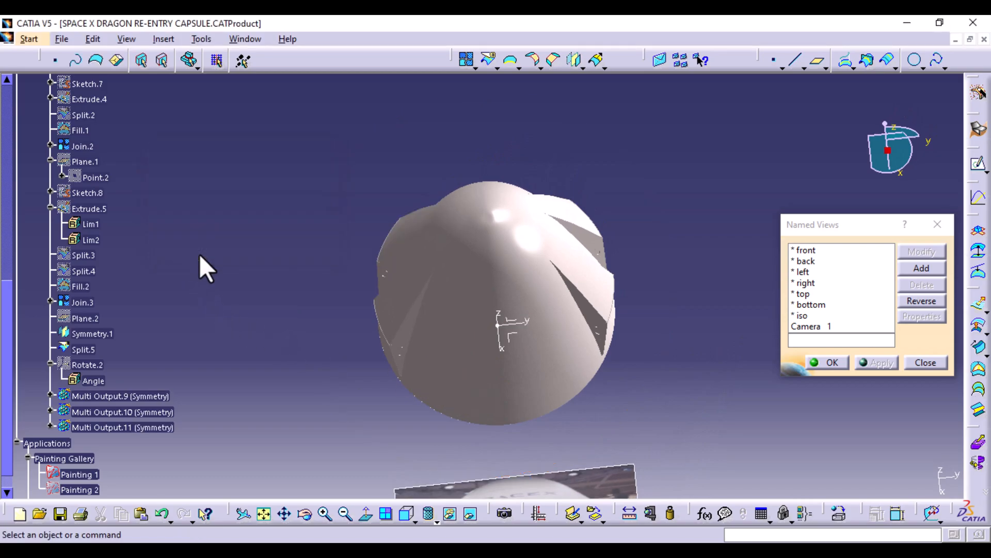
# Set the front view, hide the Painting 1 reference photo and show the Painting 2 reference photo.
pyautogui.moveTo(324, 326); pyautogui.dragTo(473, 351, button='middle')
pyautogui.moveTo(381, 270); pyautogui.dragTo(294, 214, button='middle')
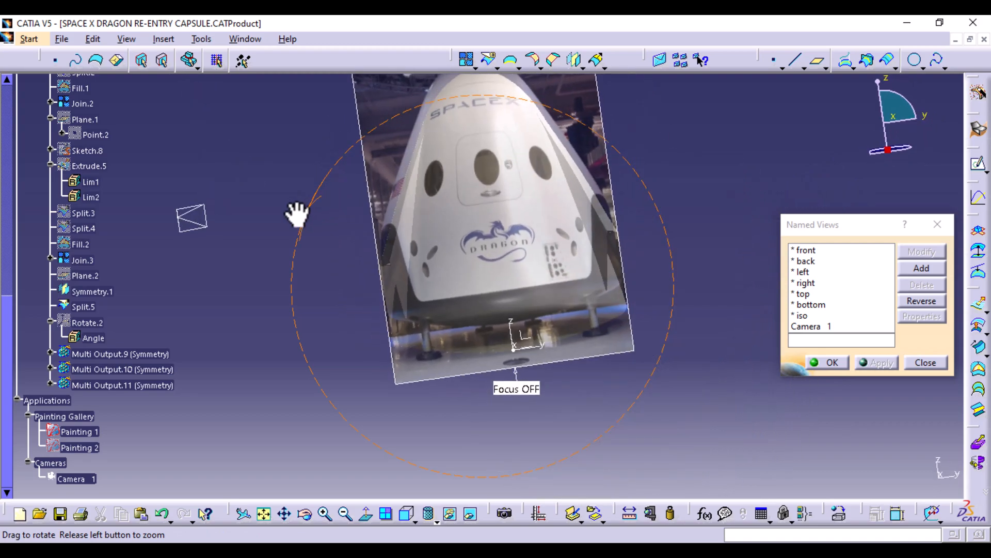
pyautogui.click(406, 514)
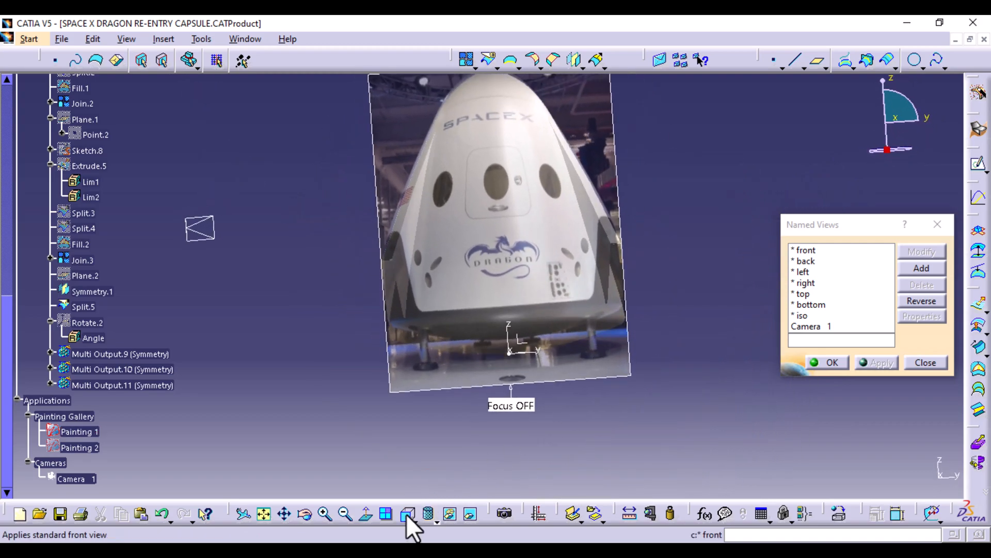
pyautogui.moveTo(505, 418)
pyautogui.mouseDown(button='middle')
pyautogui.moveTo(500, 429)
pyautogui.moveTo(504, 365)
pyautogui.moveTo(506, 428)
pyautogui.mouseUp(button='middle')
pyautogui.moveTo(676, 302)
pyautogui.mouseDown(button='middle')
pyautogui.moveTo(571, 343)
pyautogui.moveTo(604, 376)
pyautogui.moveTo(665, 309)
pyautogui.mouseUp(button='middle')
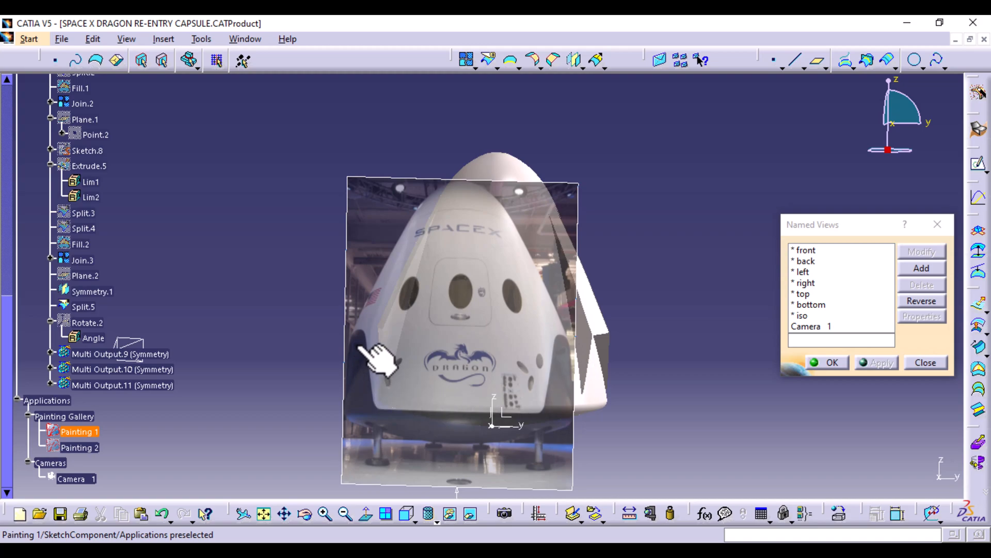
pyautogui.moveTo(509, 316); pyautogui.dragTo(503, 353, button='middle')
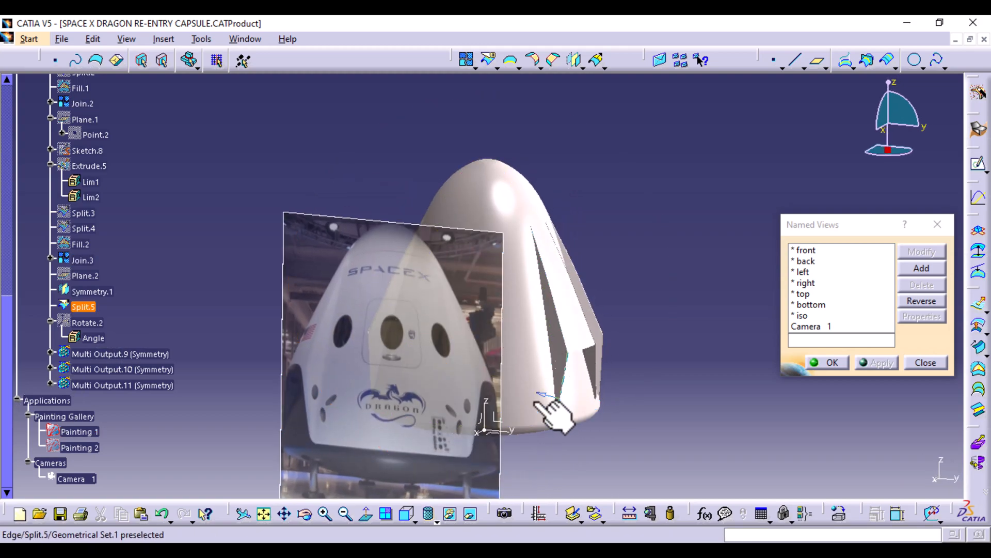
pyautogui.click(406, 517)
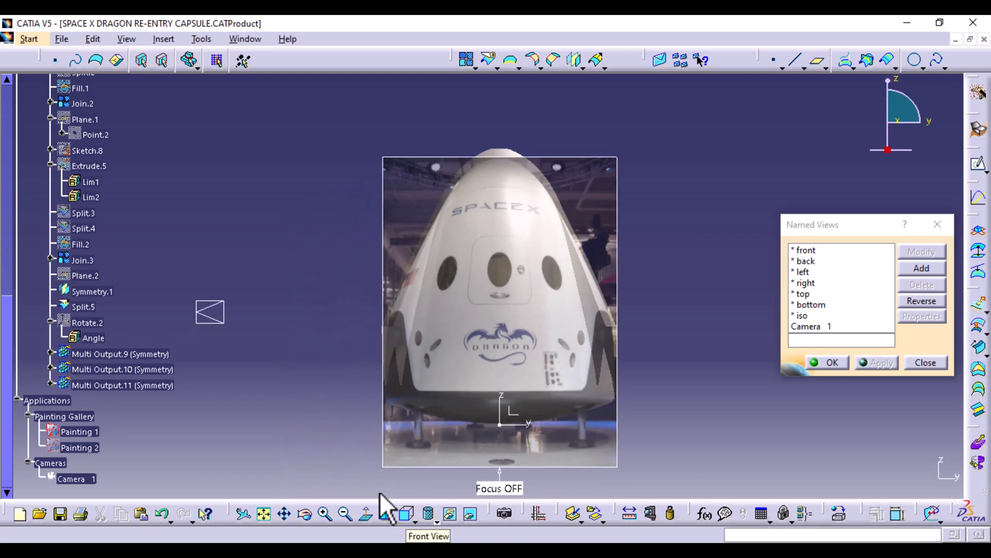
pyautogui.rightClick(80, 434)
pyautogui.click(121, 176)
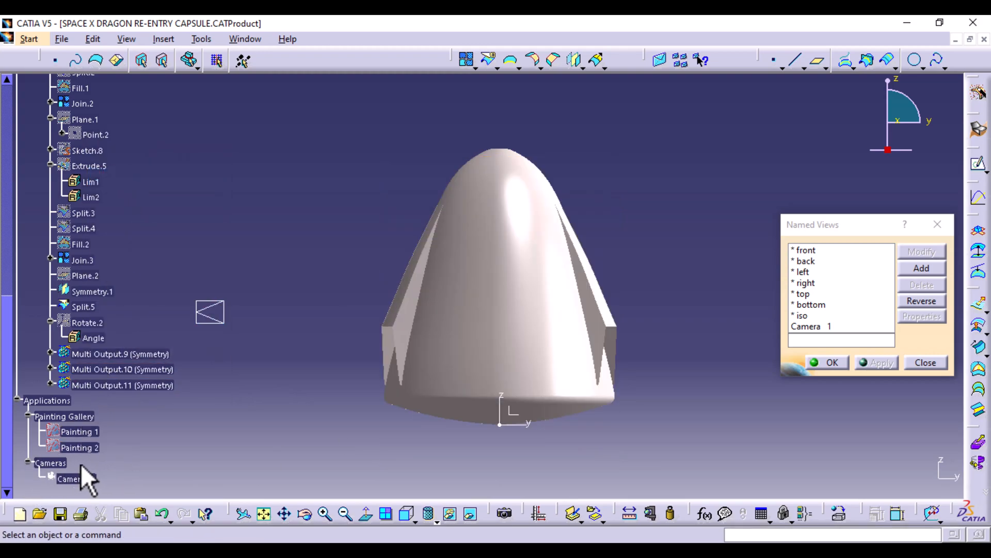
pyautogui.rightClick(95, 447)
pyautogui.click(109, 194)
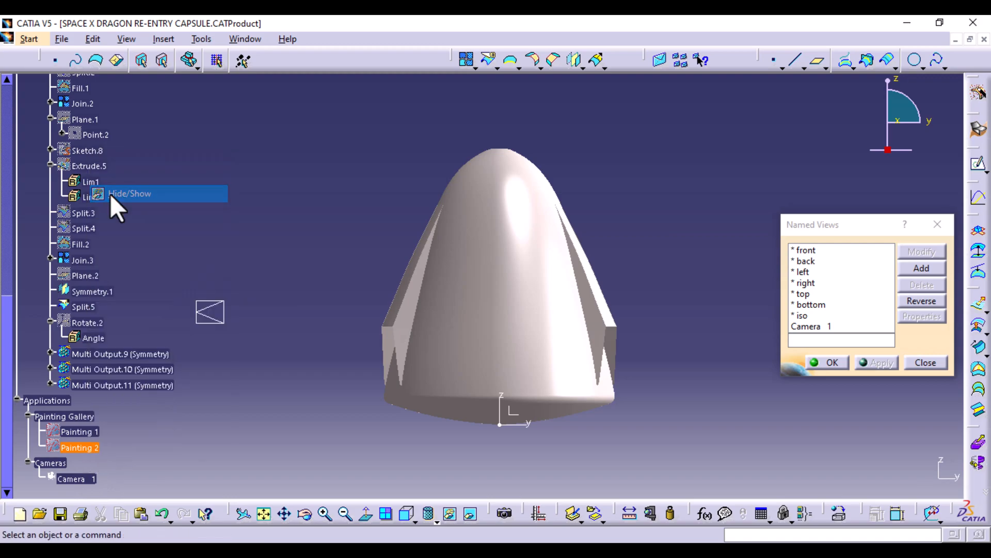
# Apply the saved Camera 1 view and select Split.5 to compare its fin with the reference photo.
pyautogui.click(813, 326)
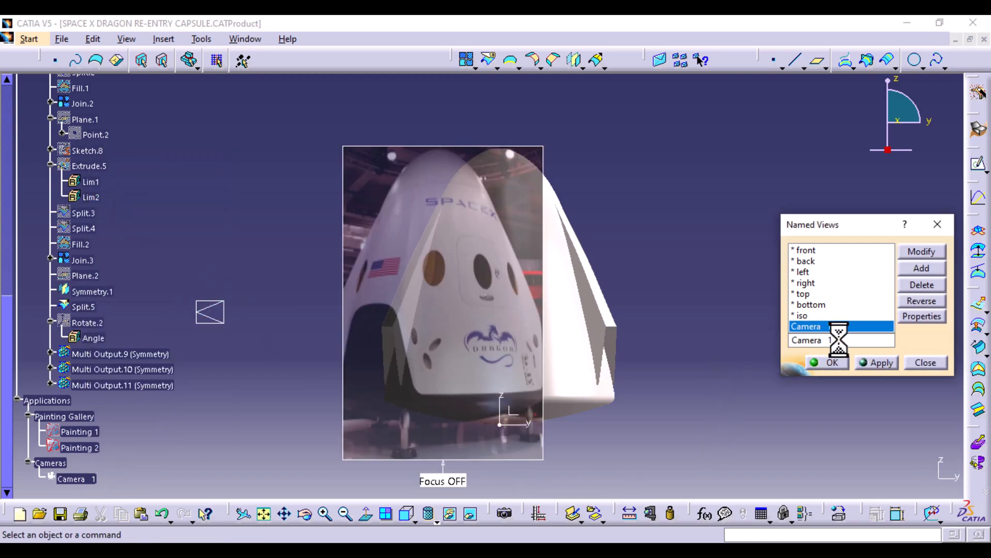
pyautogui.click(883, 363)
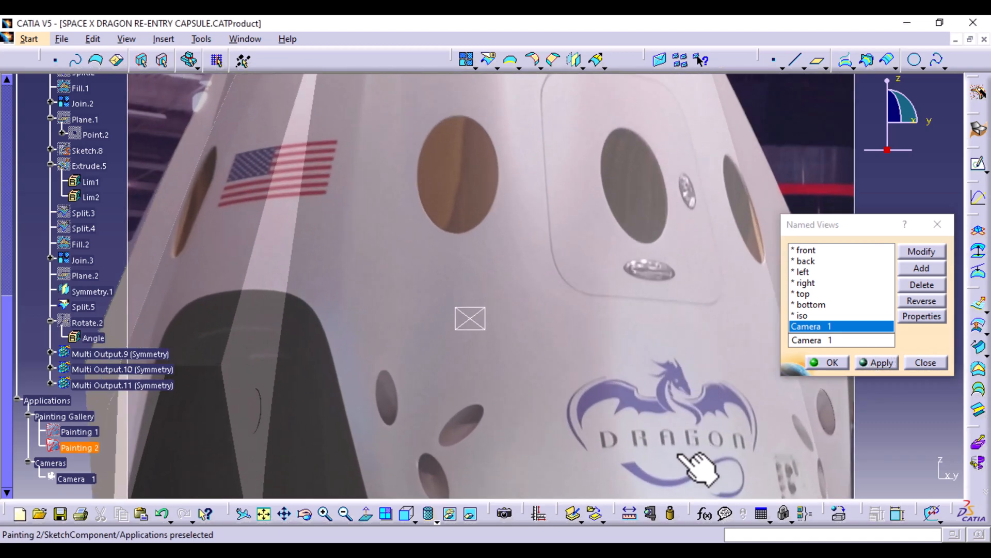
pyautogui.moveTo(697, 467); pyautogui.dragTo(386, 265, button='middle')
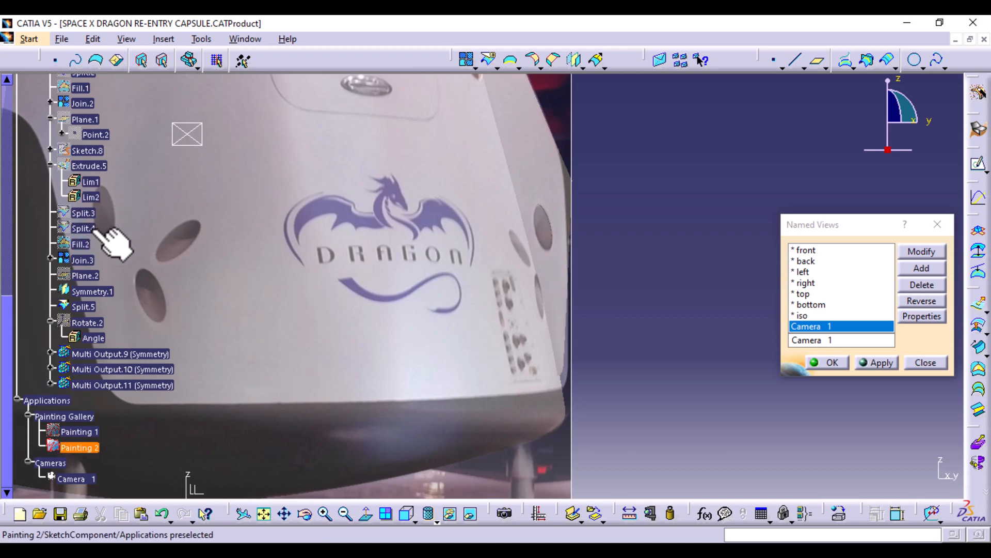
pyautogui.click(88, 230)
pyautogui.click(82, 307)
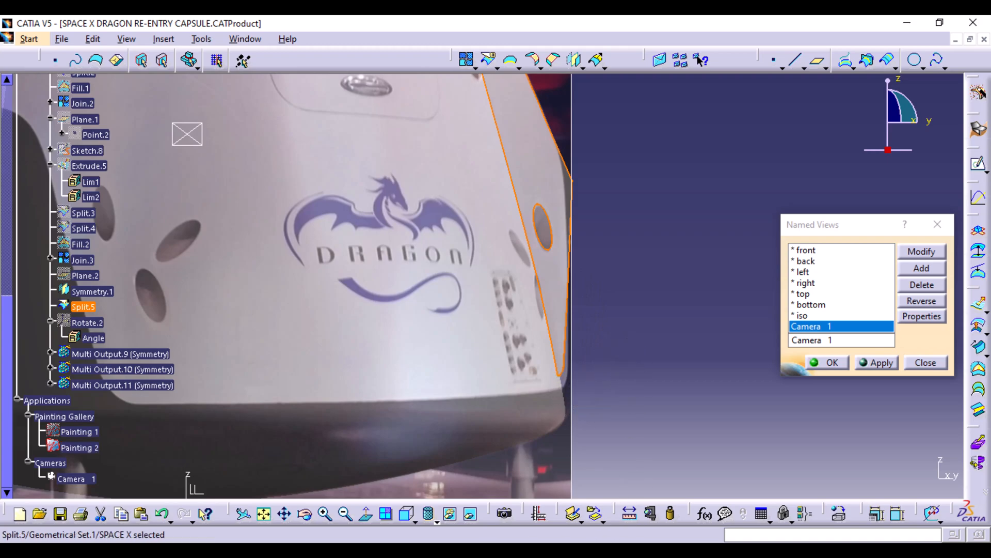
# Switch to the SKETCH TRACER IMAGES folder, open photo 2 and examine the capsule's lower white panel, thruster openings and dark side recesses.
pyautogui.hotkey('alt', 'Tab')
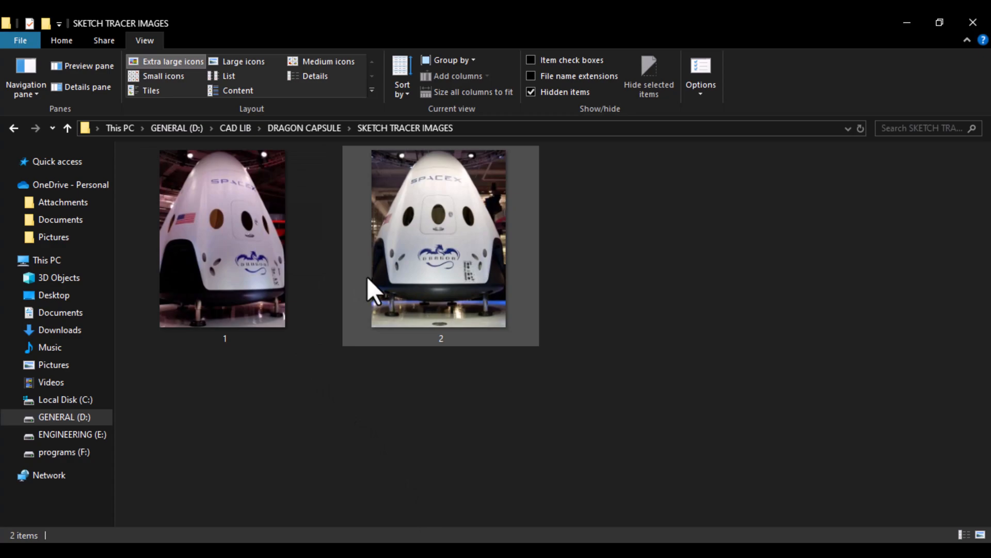
pyautogui.click(419, 276)
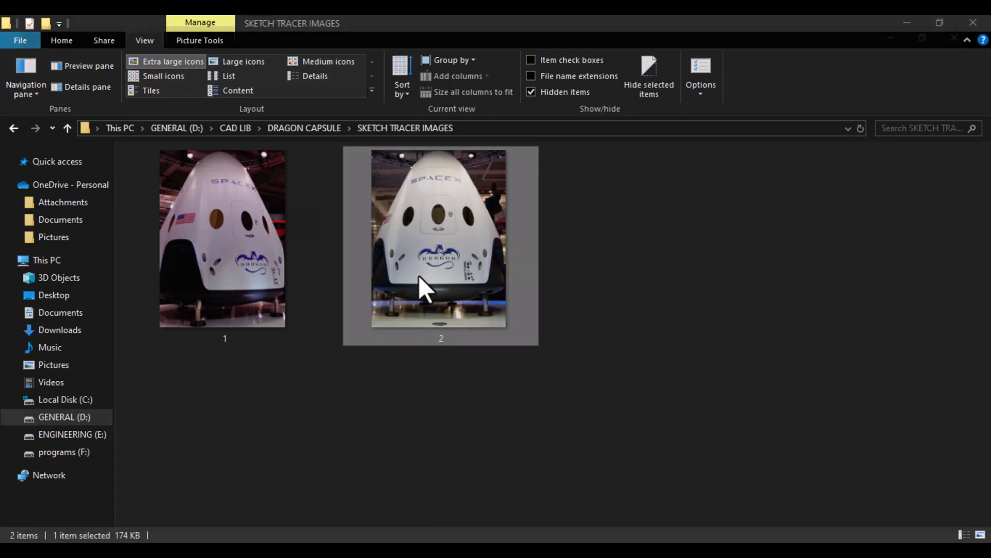
pyautogui.doubleClick(419, 275)
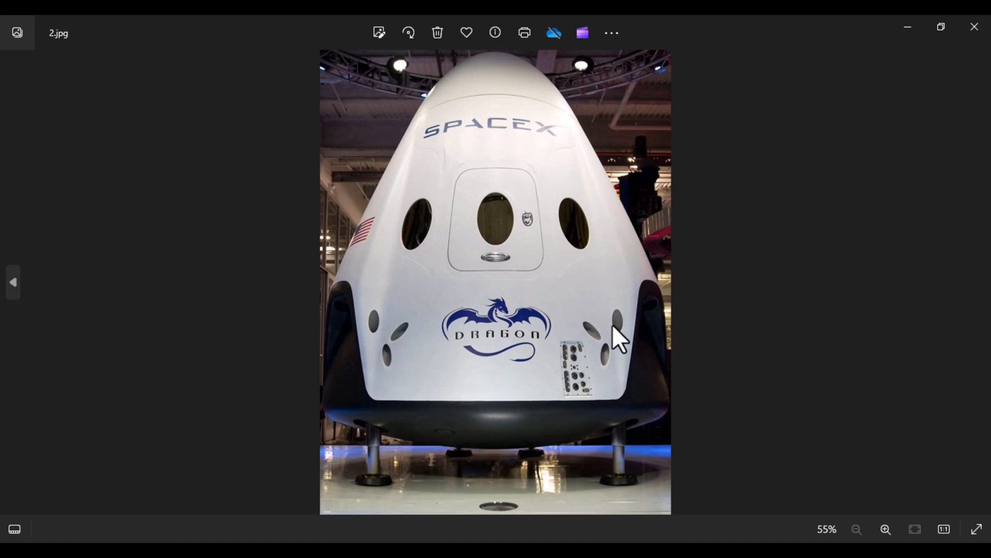
pyautogui.scroll(2, 627, 346)
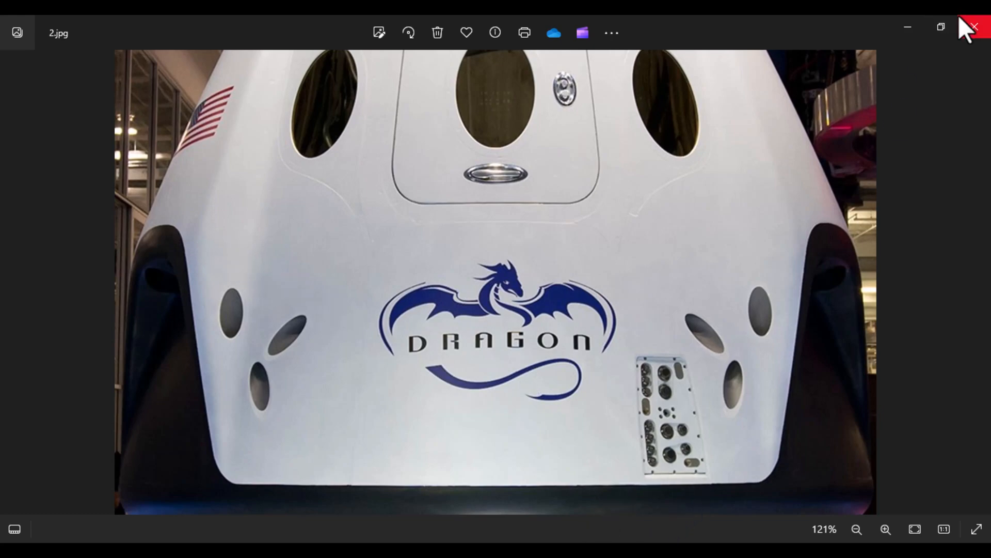
pyautogui.click(908, 27)
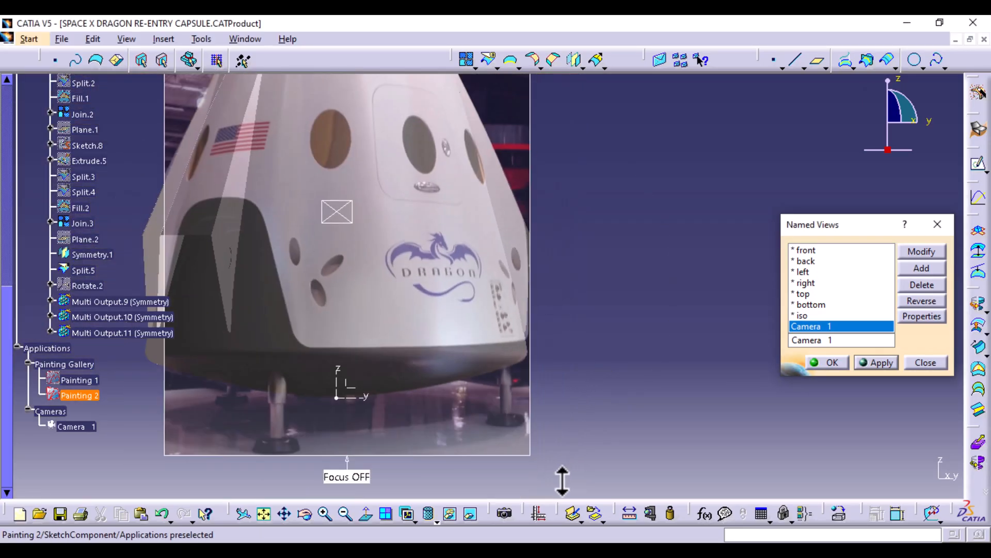
# Start a new sketch on the YZ plane at the base of the capsule.
pyautogui.click(354, 399)
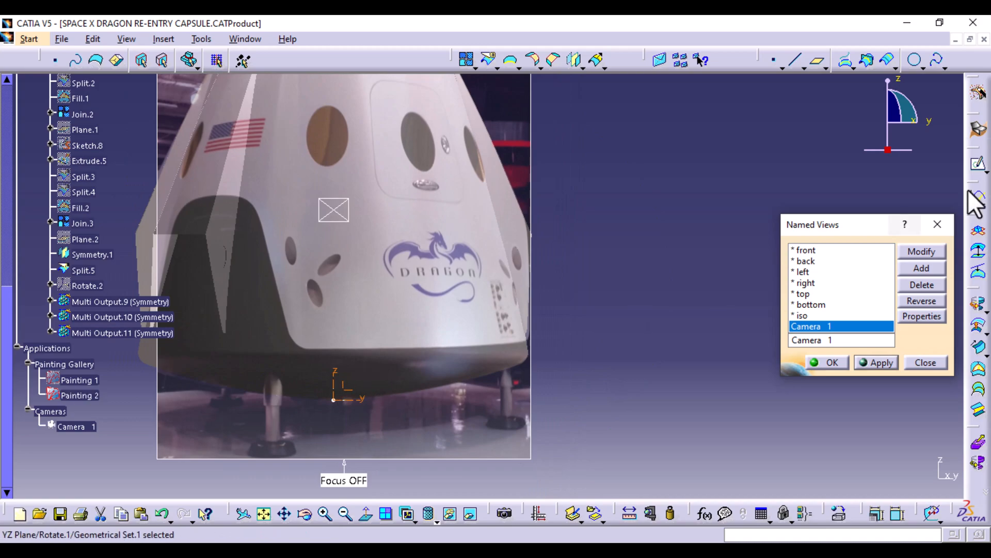
pyautogui.click(978, 165)
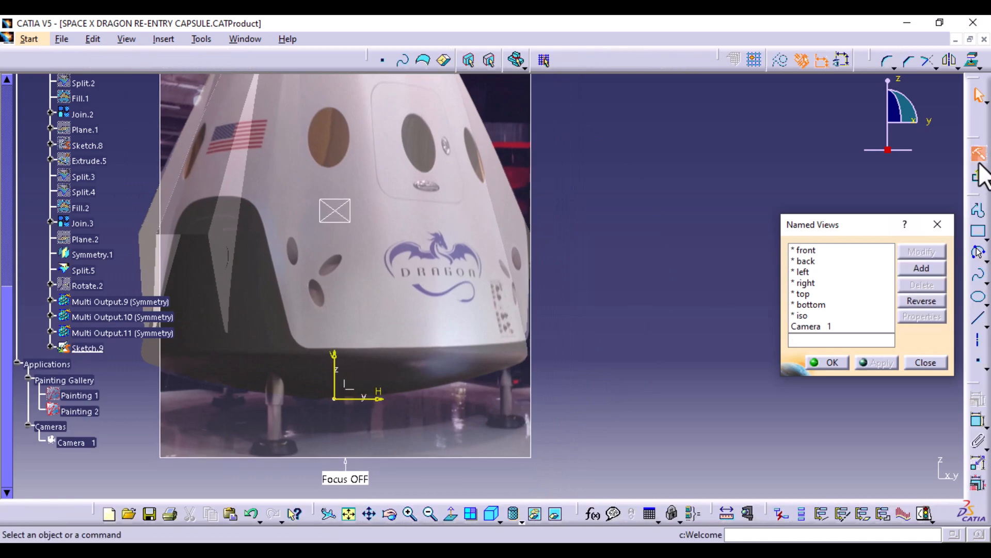
pyautogui.moveTo(596, 362)
pyautogui.mouseDown()
pyautogui.moveTo(593, 261)
pyautogui.moveTo(593, 304)
pyautogui.mouseUp()
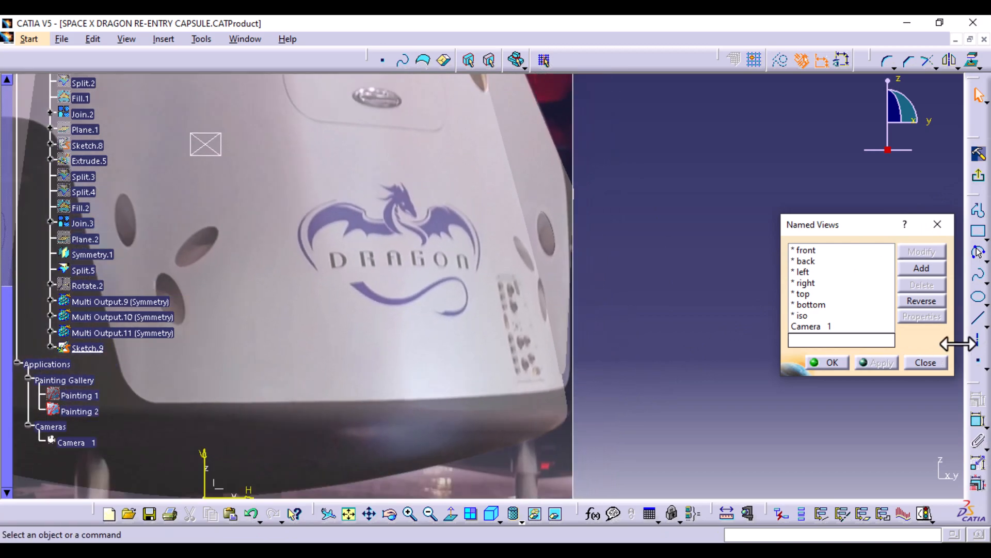
# Begin a spline tracing the rounded lower corner of the capsule's side edge and follow the edge upward over the reference photo.
pyautogui.click(978, 278)
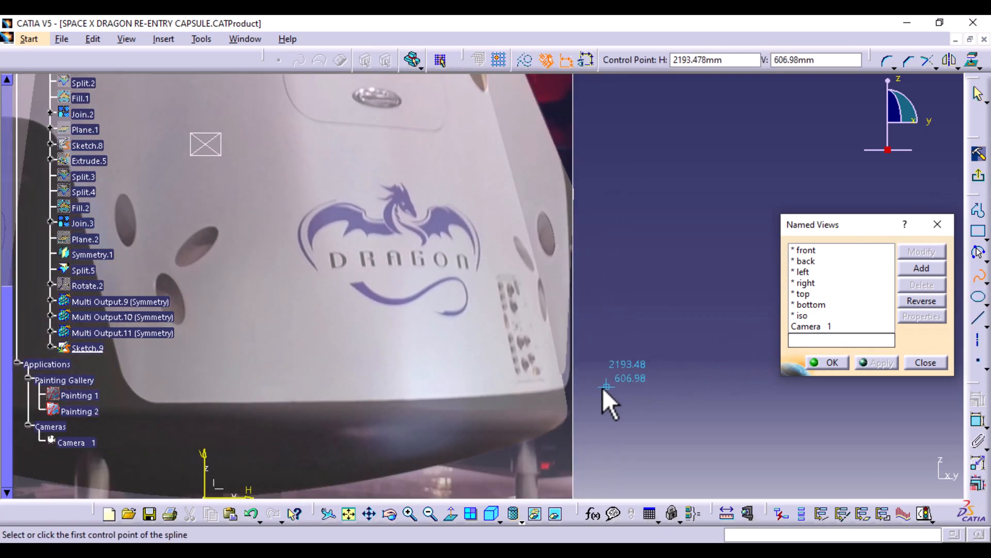
pyautogui.moveTo(606, 388)
pyautogui.mouseDown(button='middle')
pyautogui.moveTo(602, 248)
pyautogui.moveTo(558, 389)
pyautogui.moveTo(324, 227)
pyautogui.mouseUp(button='middle')
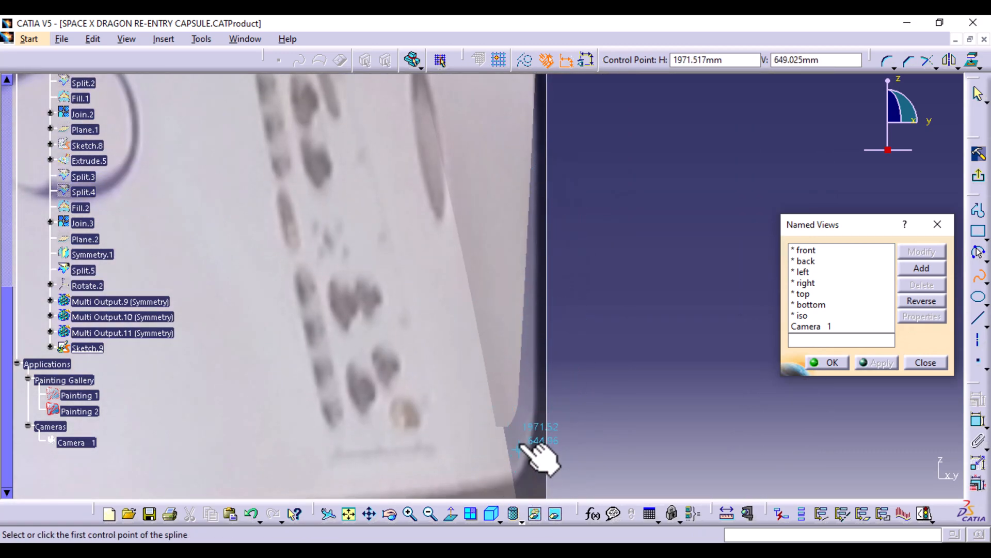
pyautogui.moveTo(495, 454); pyautogui.dragTo(469, 189, button='middle')
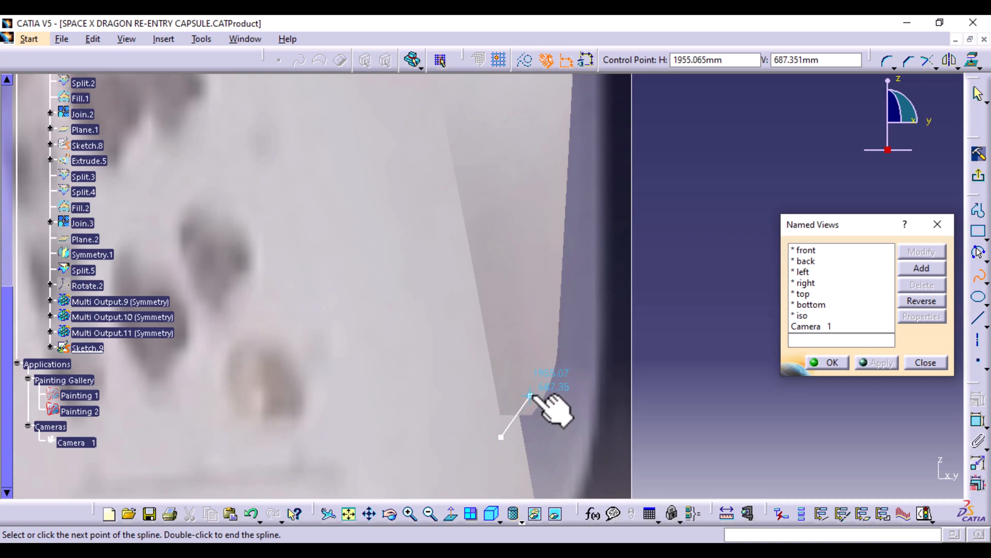
pyautogui.click(548, 356)
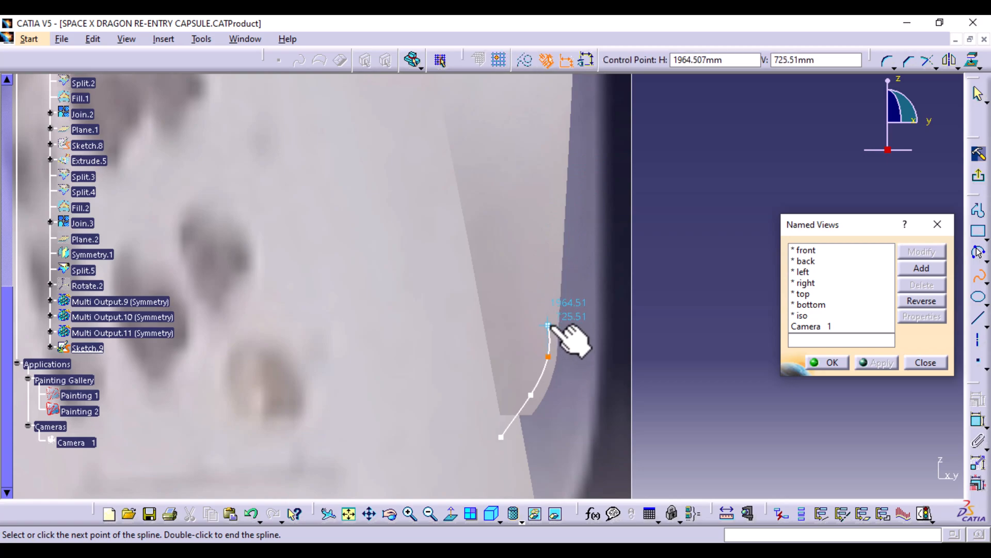
pyautogui.click(549, 325)
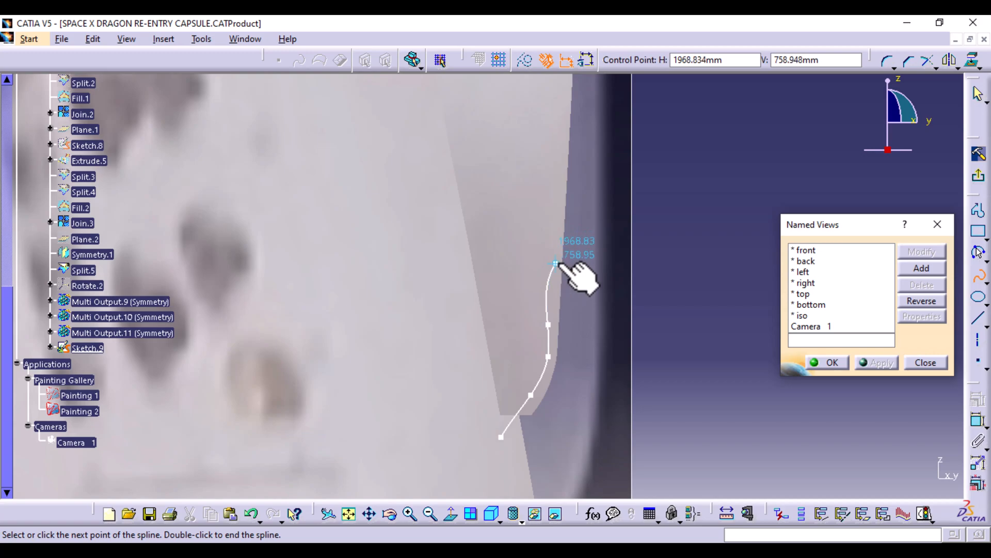
pyautogui.click(549, 266)
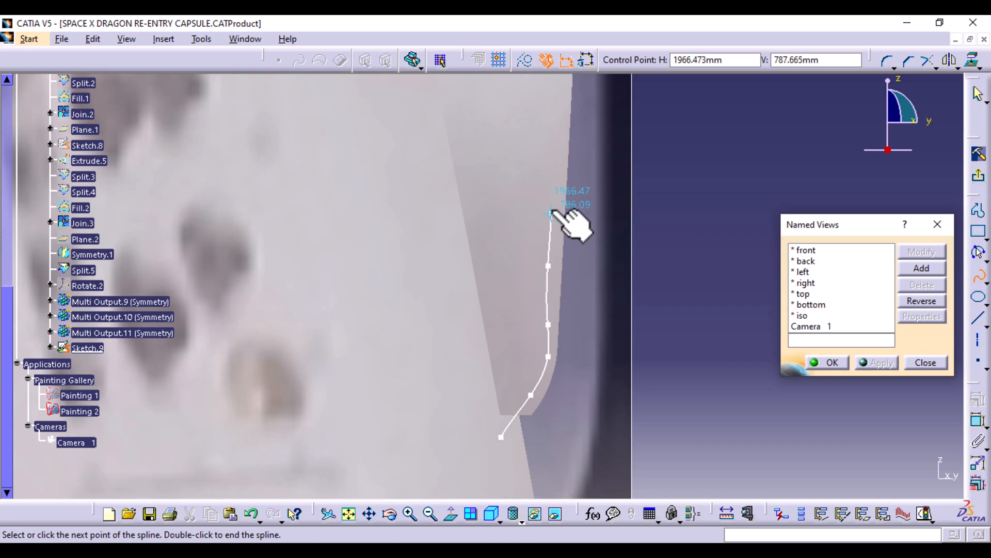
pyautogui.click(554, 153)
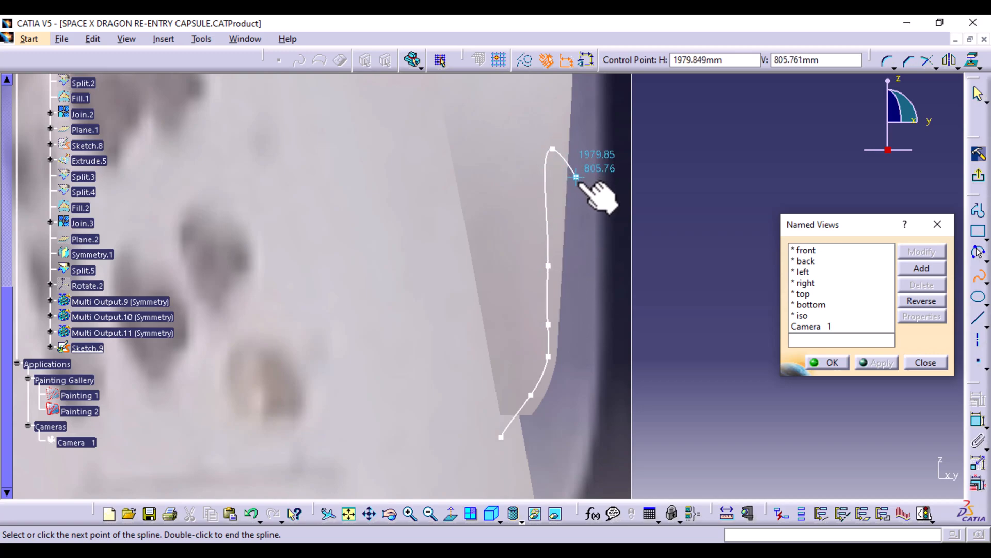
# Continue the spline with widely spaced points up the capsule's side edge to beside the oval thruster opening.
pyautogui.moveTo(593, 188); pyautogui.dragTo(553, 321, button='middle')
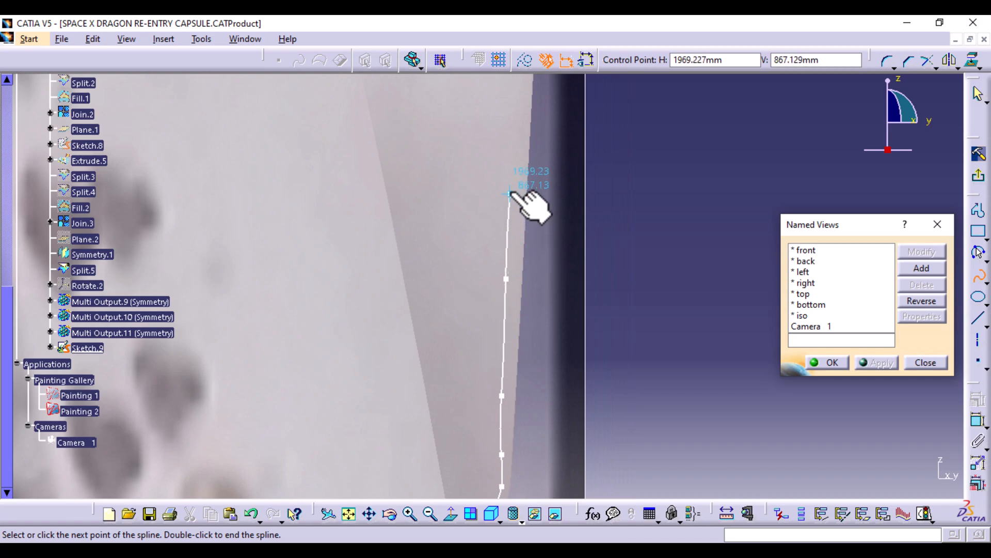
pyautogui.moveTo(527, 180)
pyautogui.mouseDown(button='middle')
pyautogui.moveTo(516, 201)
pyautogui.moveTo(509, 394)
pyautogui.mouseUp(button='middle')
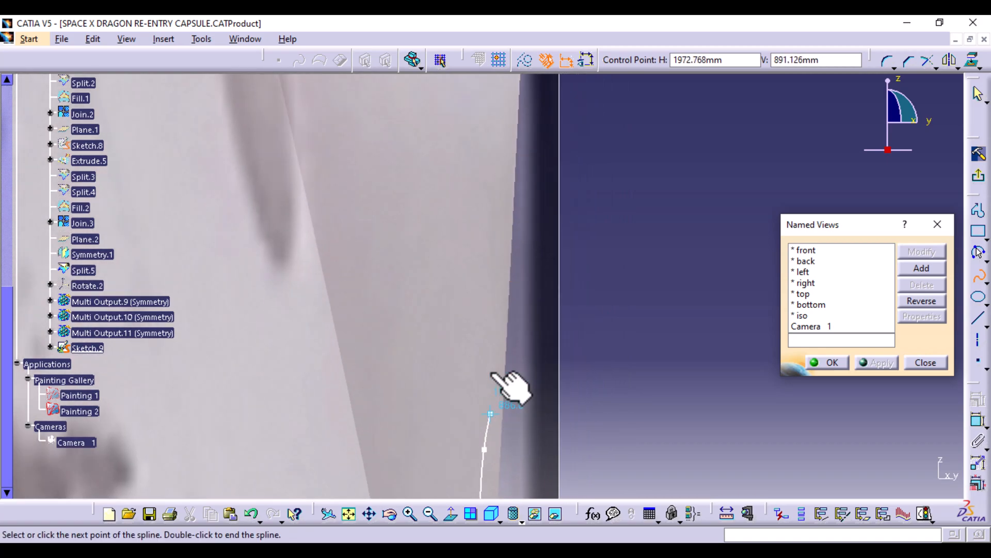
pyautogui.click(491, 290)
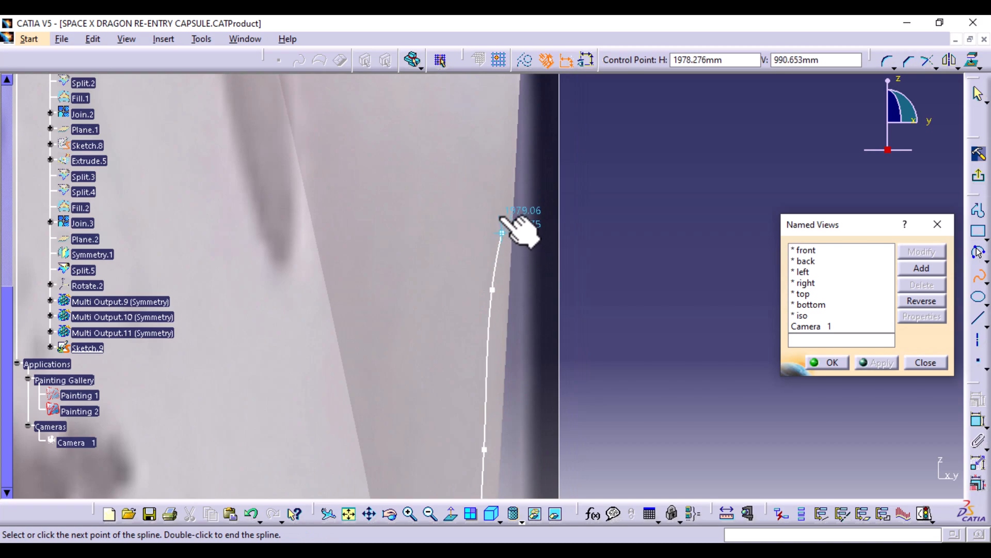
pyautogui.moveTo(501, 158); pyautogui.dragTo(461, 459, button='middle')
pyautogui.click(466, 321)
pyautogui.moveTo(469, 207); pyautogui.dragTo(425, 551, button='middle')
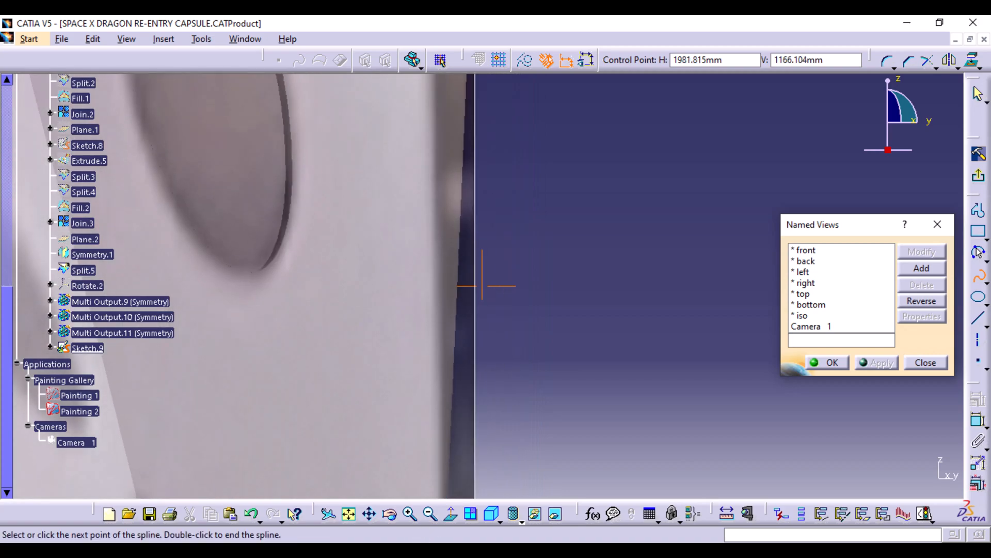
pyautogui.click(421, 398)
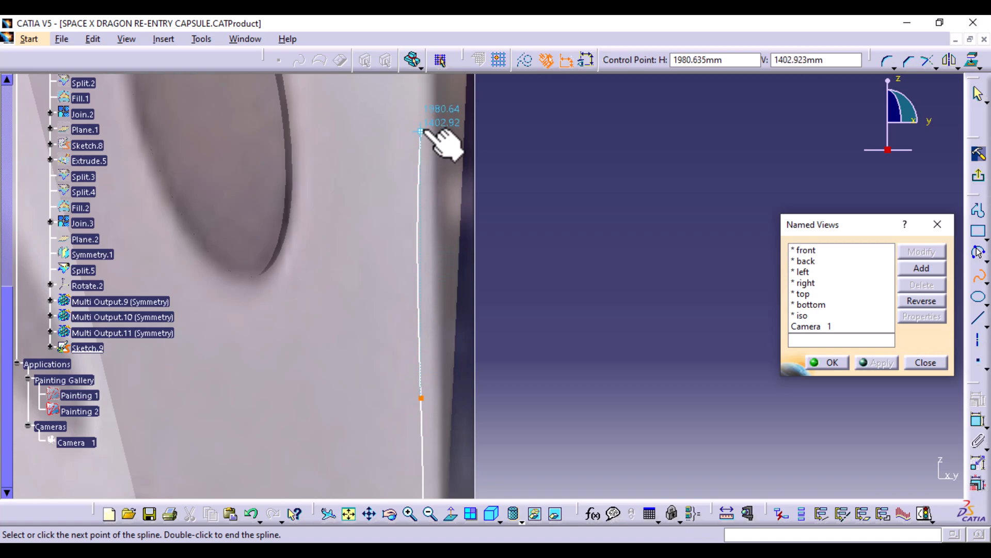
# Undo the last control point of the spline.
pyautogui.moveTo(420, 265); pyautogui.dragTo(420, 27, button='middle')
pyautogui.keyDown('ctrl'); pyautogui.moveTo(458, 250); pyautogui.dragTo(458, 381, button='middle'); pyautogui.keyUp('ctrl')
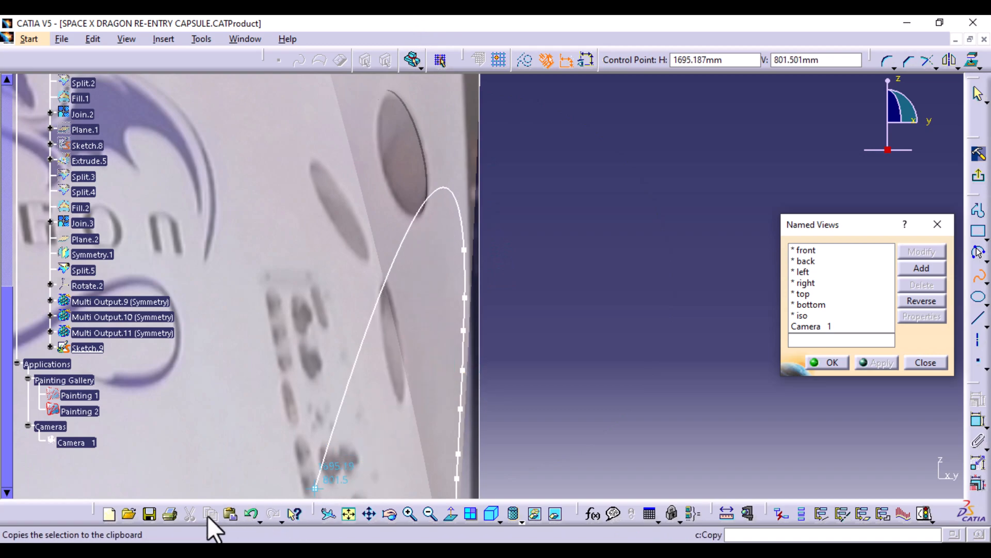
pyautogui.click(251, 513)
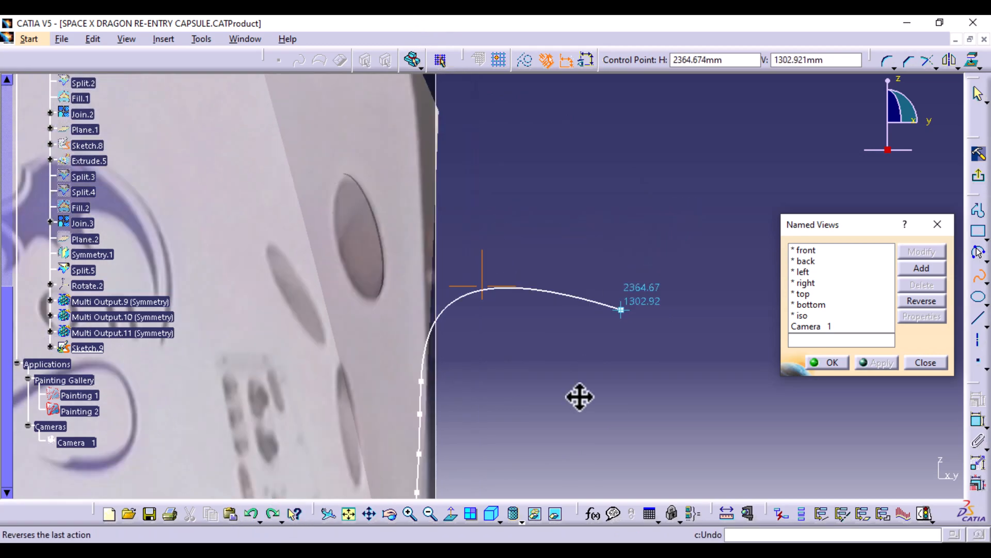
# Extend the spline past the oval opening and along the inward-curving upper part of the side edge, and end it there.
pyautogui.moveTo(536, 477); pyautogui.dragTo(525, 336, button='middle')
pyautogui.keyDown('ctrl'); pyautogui.moveTo(467, 365); pyautogui.dragTo(468, 293, button='middle'); pyautogui.keyUp('ctrl')
pyautogui.moveTo(435, 352); pyautogui.dragTo(691, 279, button='middle')
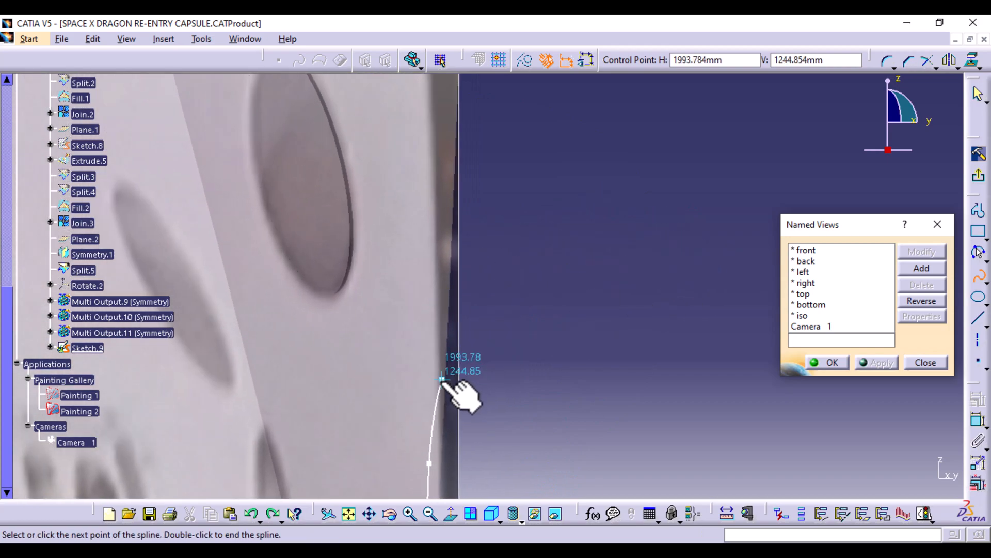
pyautogui.click(429, 366)
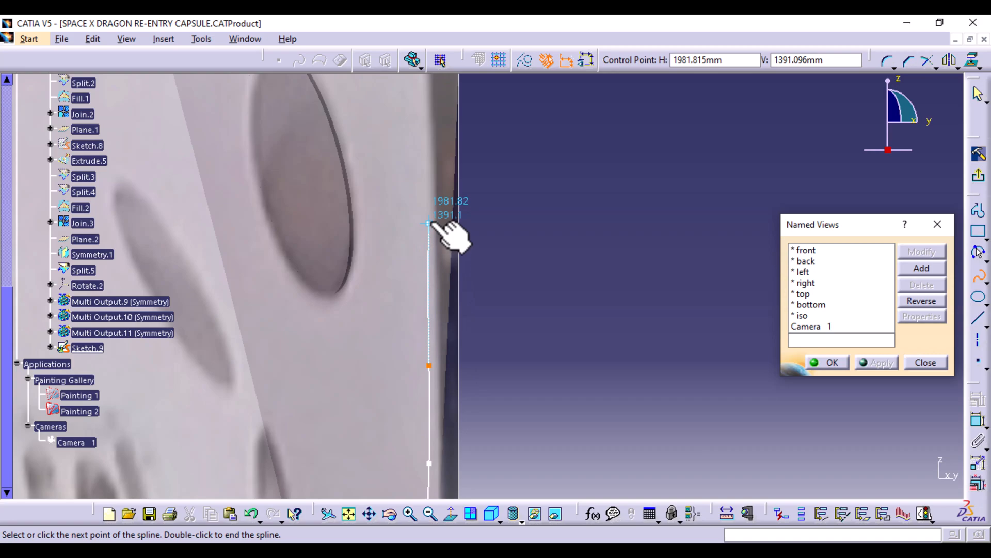
pyautogui.click(429, 224)
pyautogui.moveTo(429, 118); pyautogui.dragTo(430, 122, button='middle')
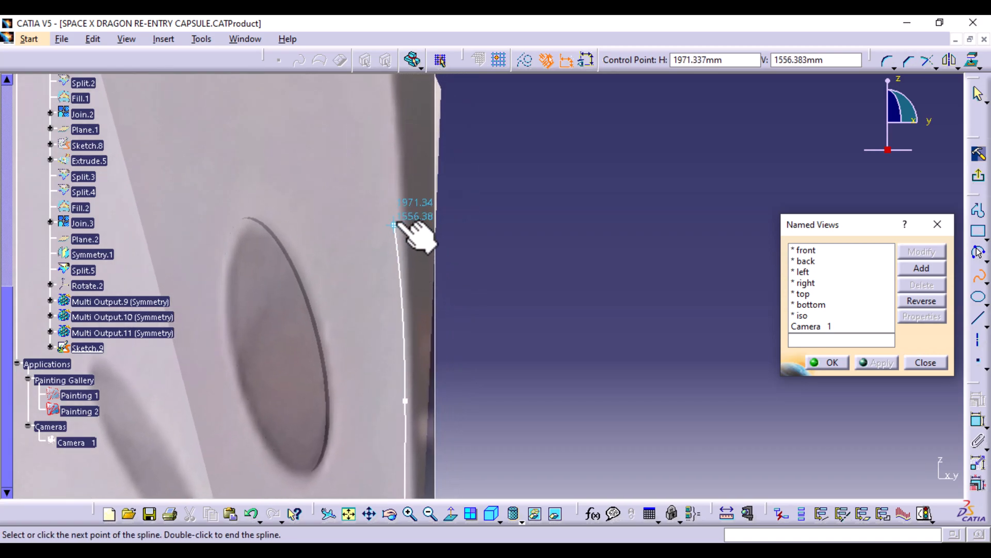
pyautogui.moveTo(405, 170); pyautogui.dragTo(392, 236, button='middle')
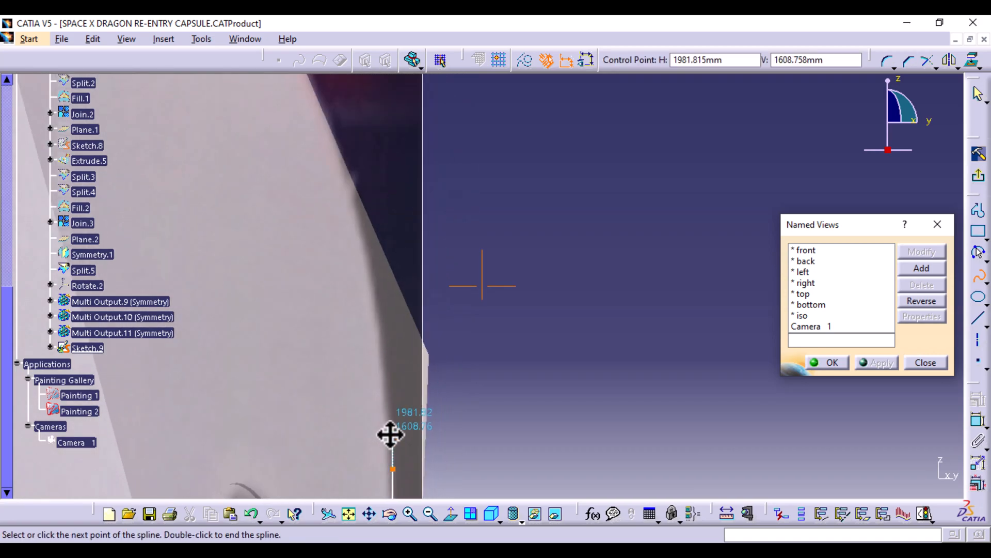
pyautogui.click(379, 281)
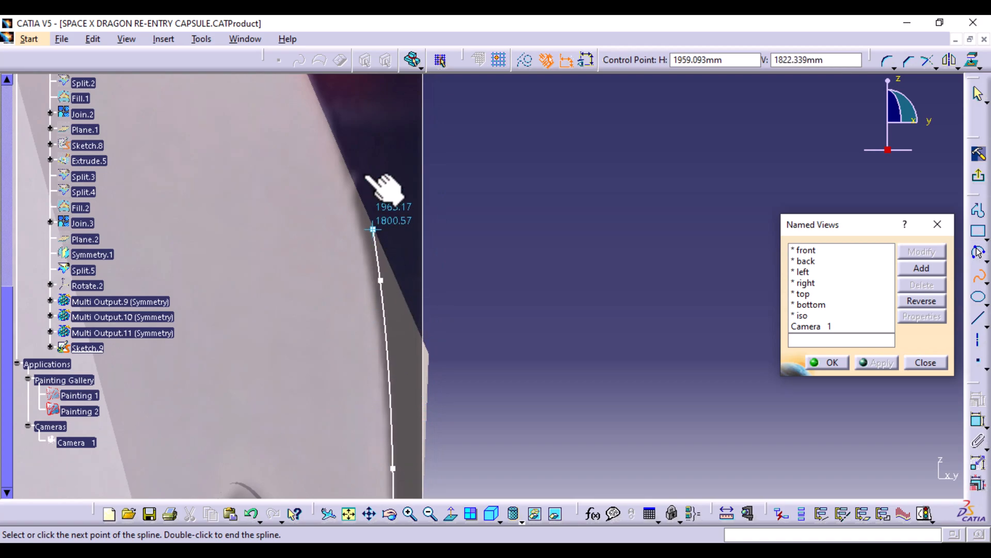
pyautogui.click(349, 84)
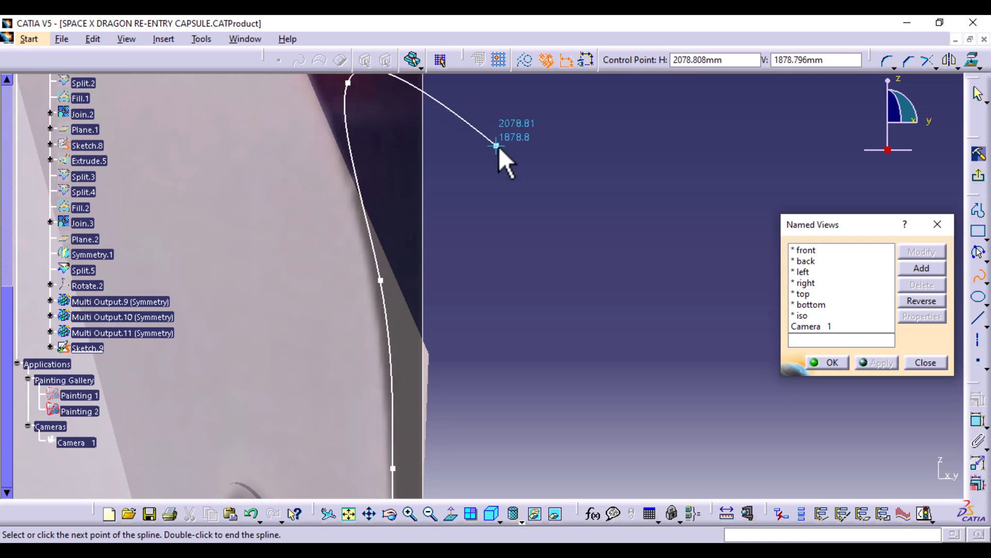
pyautogui.press('Escape')
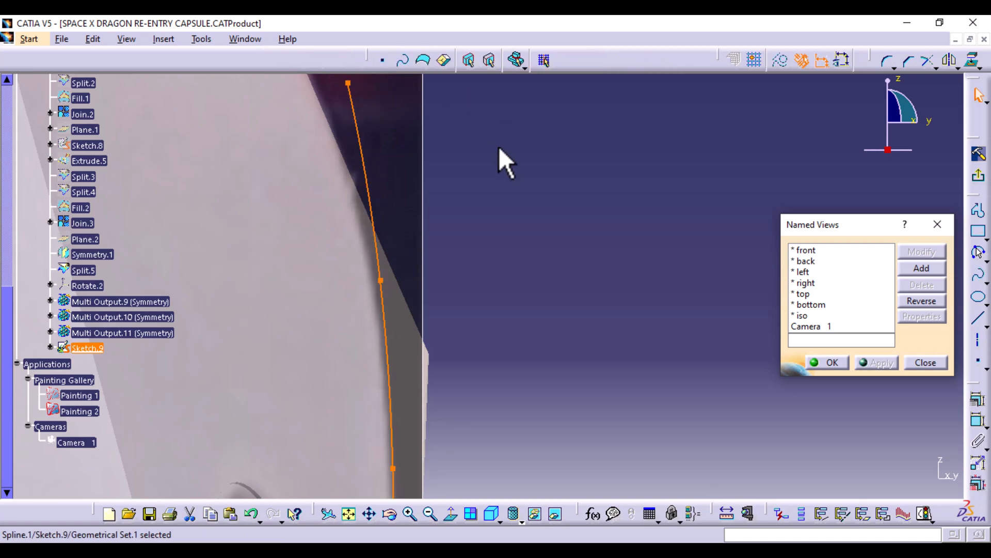
pyautogui.click(551, 283)
# Shift the spline's fourth and fifth control points slightly outward to straighten the curve above the lower corner.
pyautogui.moveTo(551, 284); pyautogui.dragTo(548, 482, button='middle')
pyautogui.moveTo(543, 444); pyautogui.dragTo(483, 265, button='middle')
pyautogui.moveTo(482, 367); pyautogui.dragTo(486, 150, button='middle')
pyautogui.moveTo(349, 248); pyautogui.dragTo(667, 322, button='middle')
pyautogui.moveTo(326, 296)
pyautogui.mouseDown(button='middle')
pyautogui.moveTo(428, 383)
pyautogui.moveTo(451, 421)
pyautogui.moveTo(483, 250)
pyautogui.moveTo(420, 343)
pyautogui.moveTo(447, 325)
pyautogui.moveTo(451, 458)
pyautogui.mouseUp(button='middle')
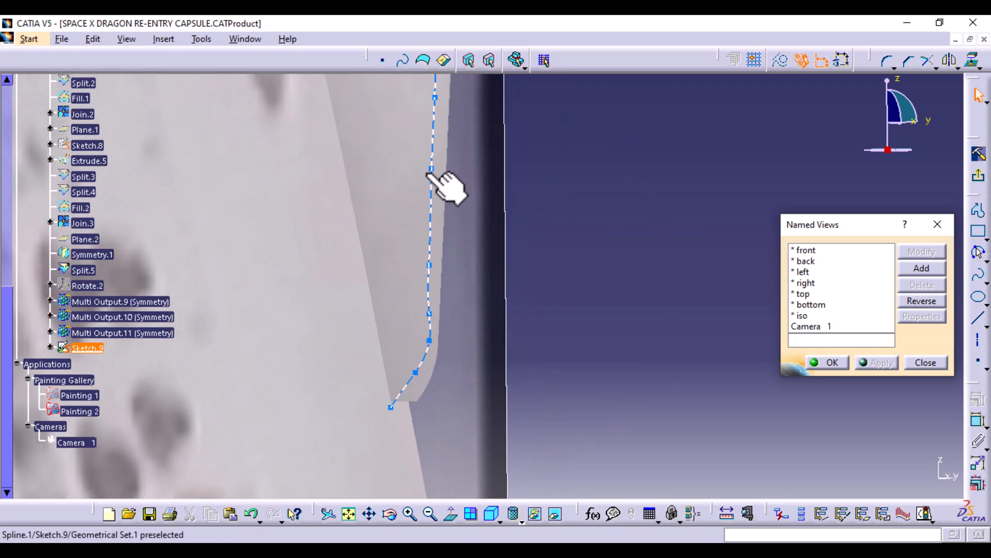
pyautogui.moveTo(428, 265); pyautogui.dragTo(431, 269)
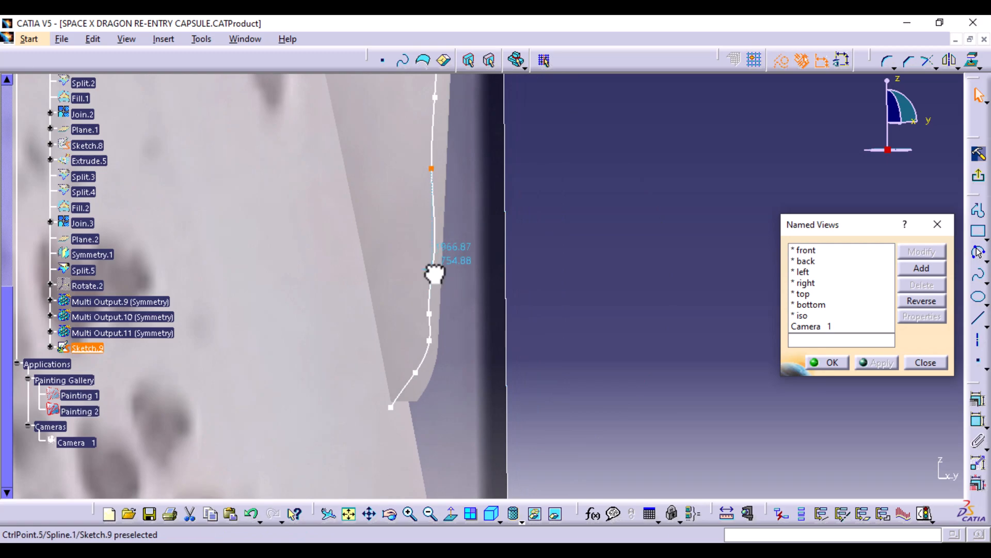
pyautogui.moveTo(491, 412); pyautogui.dragTo(474, 281, button='middle')
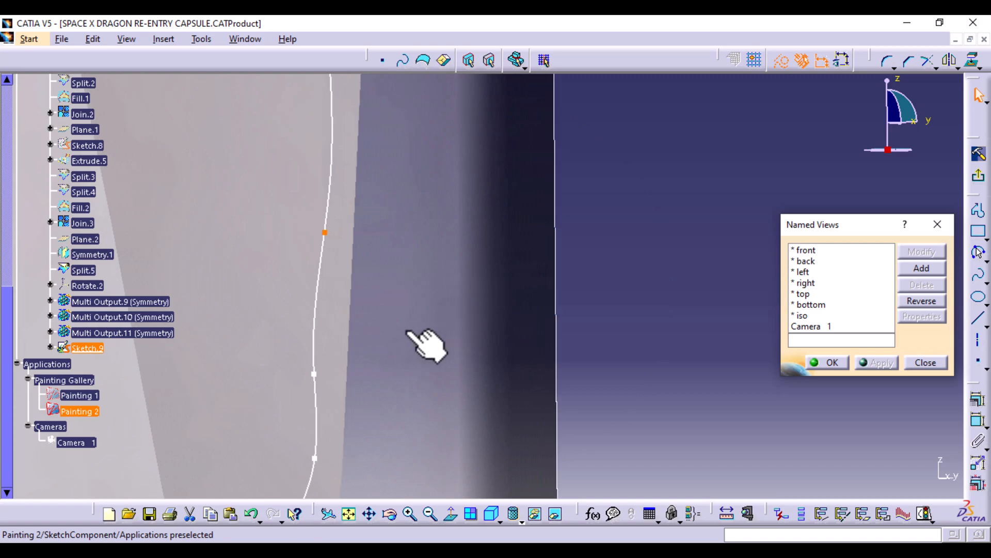
pyautogui.moveTo(315, 373); pyautogui.dragTo(325, 386)
pyautogui.moveTo(433, 305); pyautogui.dragTo(457, 441, button='middle')
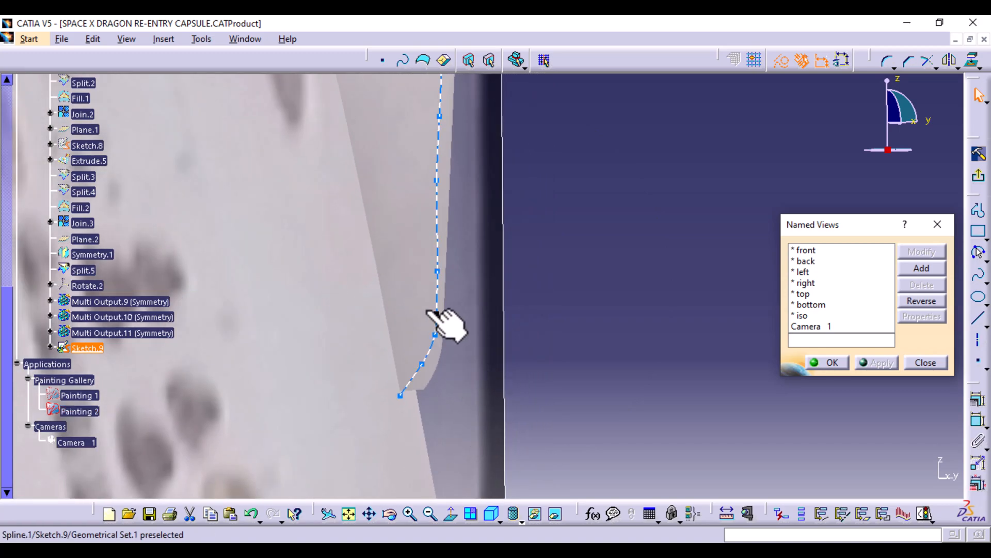
pyautogui.moveTo(437, 271); pyautogui.dragTo(436, 272)
# Reposition the spline's third and fourth control points to smooth the transition into the rounded lower corner.
pyautogui.moveTo(441, 377); pyautogui.dragTo(442, 274, button='middle')
pyautogui.click(356, 366)
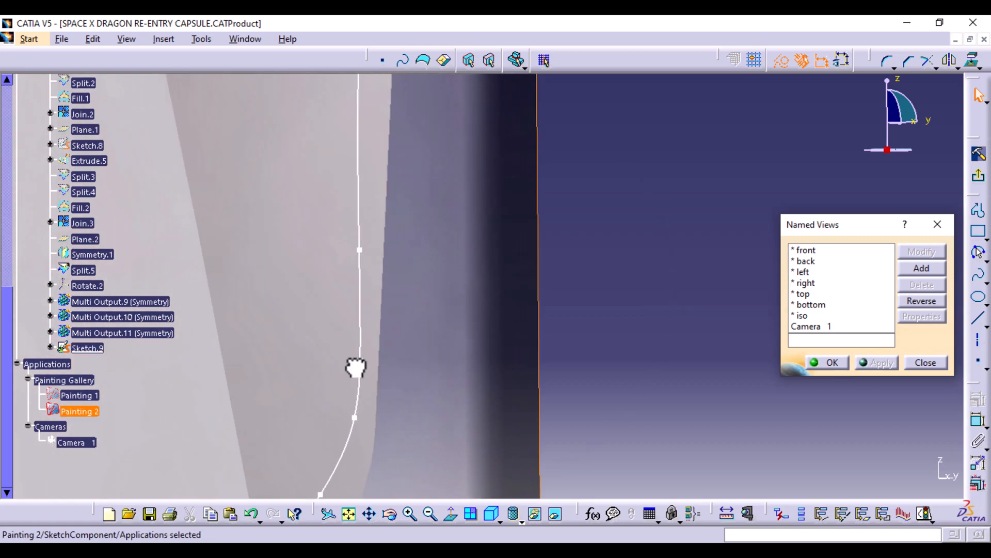
pyautogui.moveTo(361, 361)
pyautogui.mouseDown()
pyautogui.moveTo(350, 361)
pyautogui.moveTo(360, 365)
pyautogui.mouseUp()
pyautogui.moveTo(355, 417); pyautogui.dragTo(346, 440)
# Adjust the spline's sixth control point, CtrlPoint.6, to even out the straight section above the lower corner.
pyautogui.moveTo(474, 327); pyautogui.dragTo(496, 408, button='middle')
pyautogui.moveTo(524, 256); pyautogui.dragTo(454, 496, button='middle')
pyautogui.moveTo(374, 405); pyautogui.dragTo(376, 417)
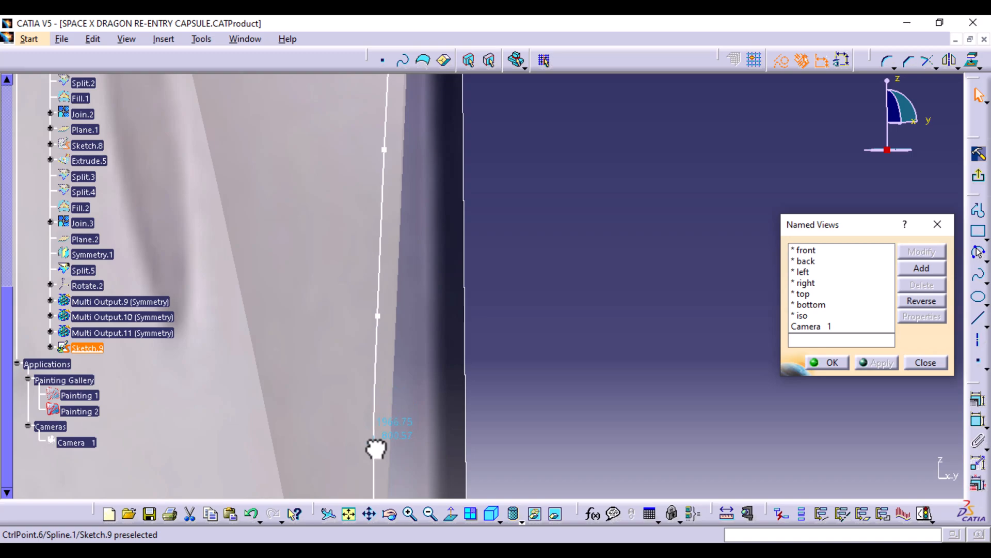
pyautogui.moveTo(376, 448); pyautogui.dragTo(375, 445)
# Examine the adjusted spline from its lower corner to its upper end against the capsule edge in the reference photo.
pyautogui.moveTo(438, 450); pyautogui.dragTo(443, 244, button='middle')
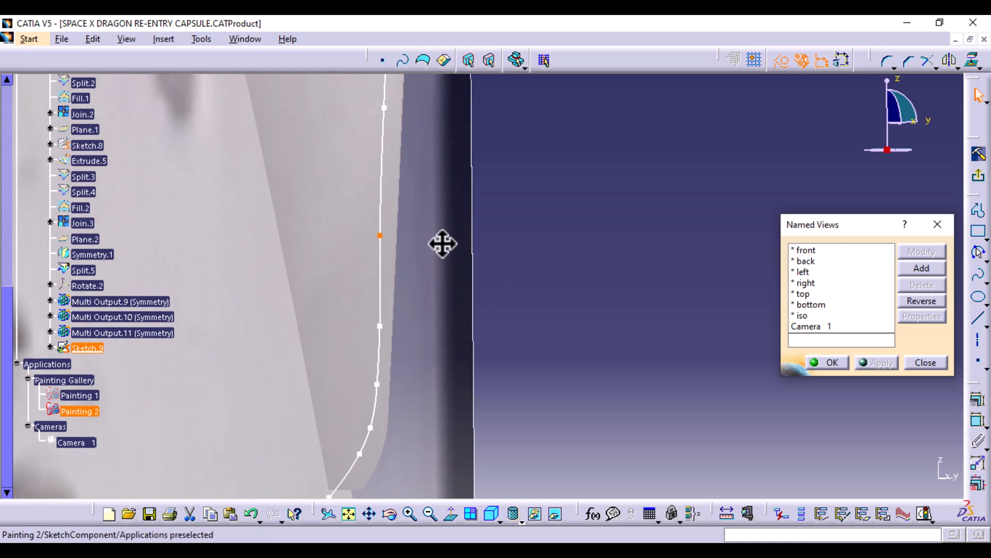
pyautogui.moveTo(454, 357); pyautogui.dragTo(444, 252, button='middle')
pyautogui.moveTo(344, 440); pyautogui.dragTo(347, 383, button='middle')
pyautogui.moveTo(261, 470); pyautogui.dragTo(370, 385, button='middle')
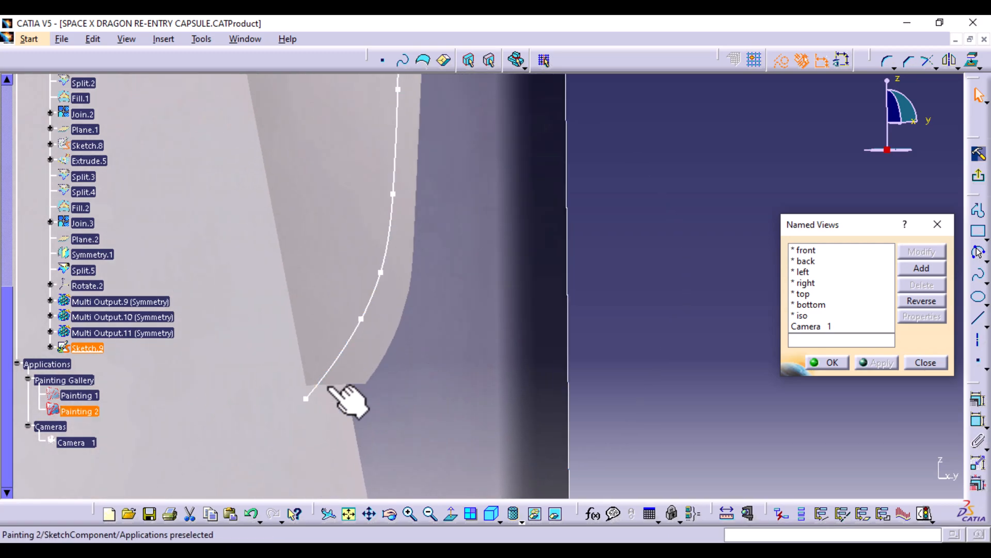
pyautogui.moveTo(491, 267); pyautogui.dragTo(449, 490, button='middle')
pyautogui.moveTo(447, 217); pyautogui.dragTo(450, 490, button='middle')
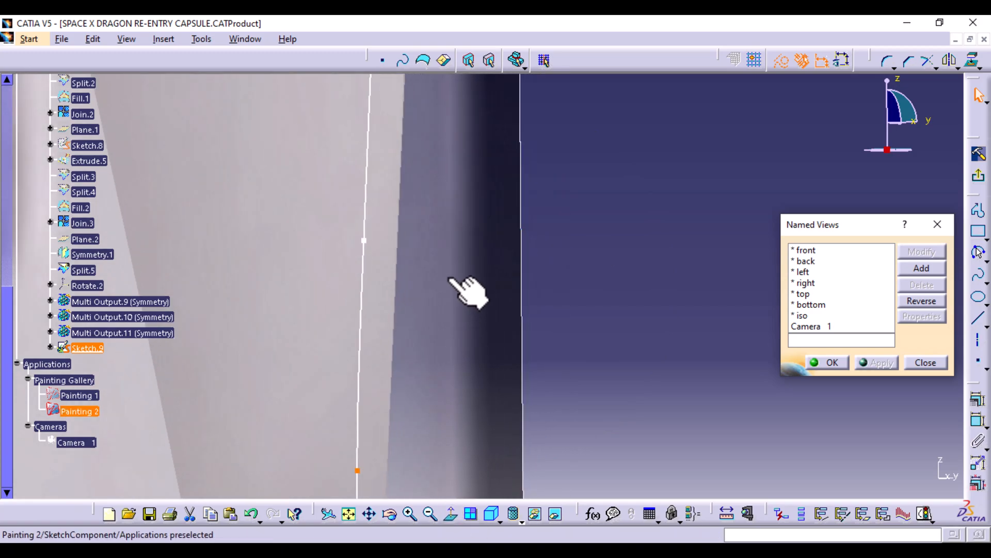
pyautogui.moveTo(448, 281); pyautogui.dragTo(439, 485, button='middle')
pyautogui.moveTo(447, 216); pyautogui.dragTo(450, 491, button='middle')
pyautogui.moveTo(453, 194)
pyautogui.mouseDown(button='middle')
pyautogui.moveTo(437, 485)
pyautogui.moveTo(457, 491)
pyautogui.mouseUp(button='middle')
pyautogui.moveTo(454, 217); pyautogui.dragTo(413, 495, button='middle')
pyautogui.moveTo(451, 151); pyautogui.dragTo(442, 455, button='middle')
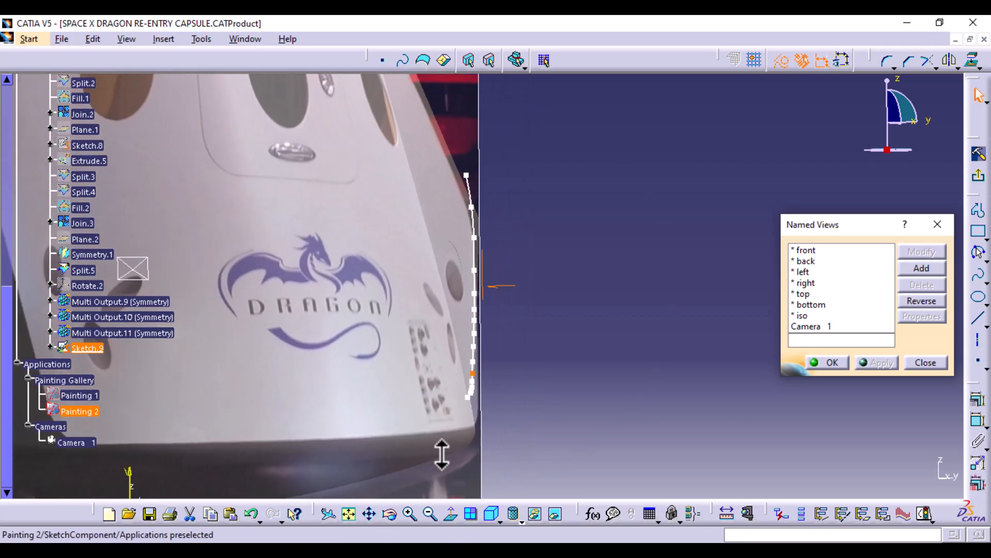
pyautogui.moveTo(570, 373); pyautogui.dragTo(570, 422, button='middle')
pyautogui.click(571, 372)
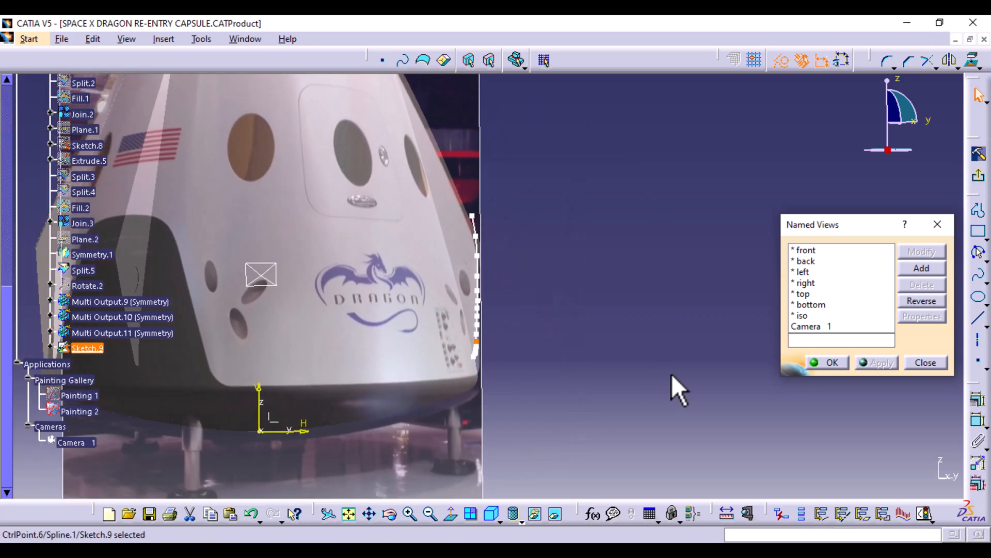
# Finish the panel edge spline sketch and hide the reference photo Painting 2.
pyautogui.click(976, 185)
pyautogui.moveTo(697, 183)
pyautogui.mouseDown(button='middle')
pyautogui.moveTo(655, 257)
pyautogui.moveTo(527, 292)
pyautogui.moveTo(501, 242)
pyautogui.moveTo(533, 272)
pyautogui.moveTo(562, 263)
pyautogui.mouseUp(button='middle')
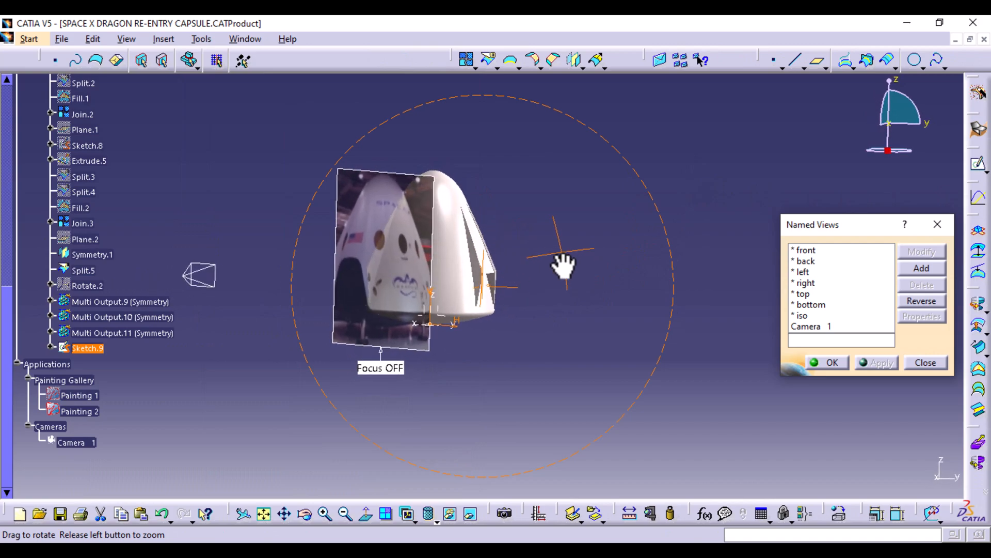
pyautogui.rightClick(419, 212)
pyautogui.click(457, 255)
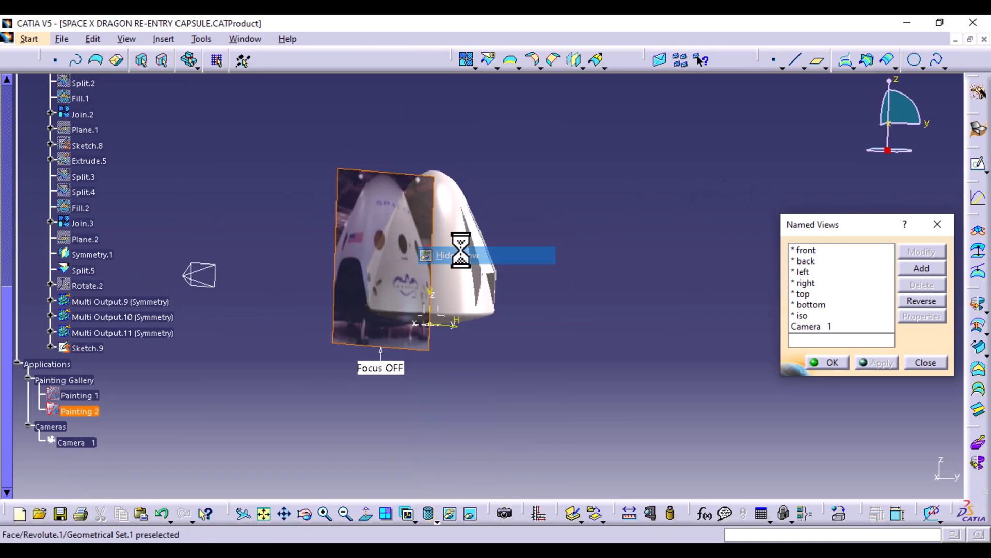
pyautogui.moveTo(545, 373); pyautogui.dragTo(602, 170, button='middle')
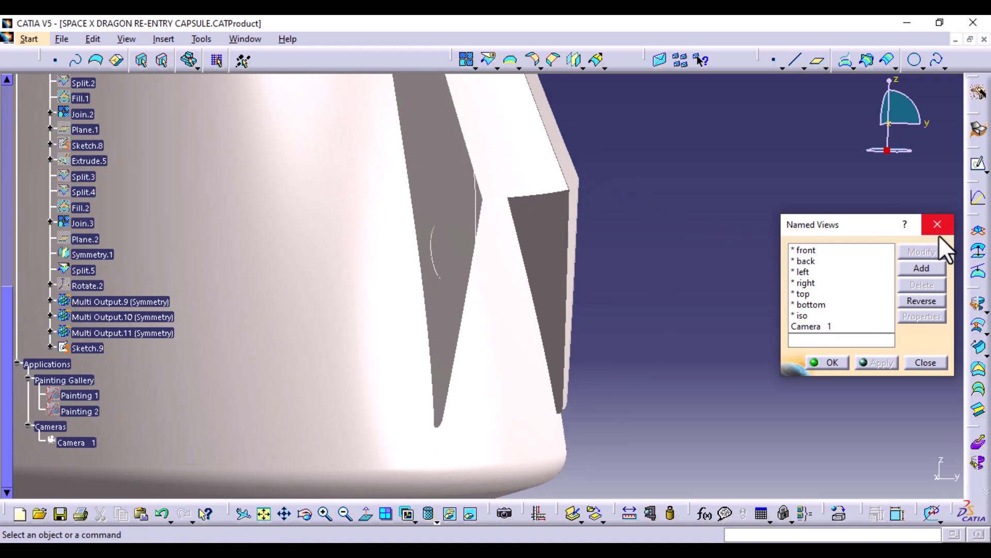
# Revolve the Sketch.9 spline into a full band around the capsule's vertical axis, with limits of 360deg and 0deg.
pyautogui.moveTo(695, 211); pyautogui.dragTo(624, 254, button='middle')
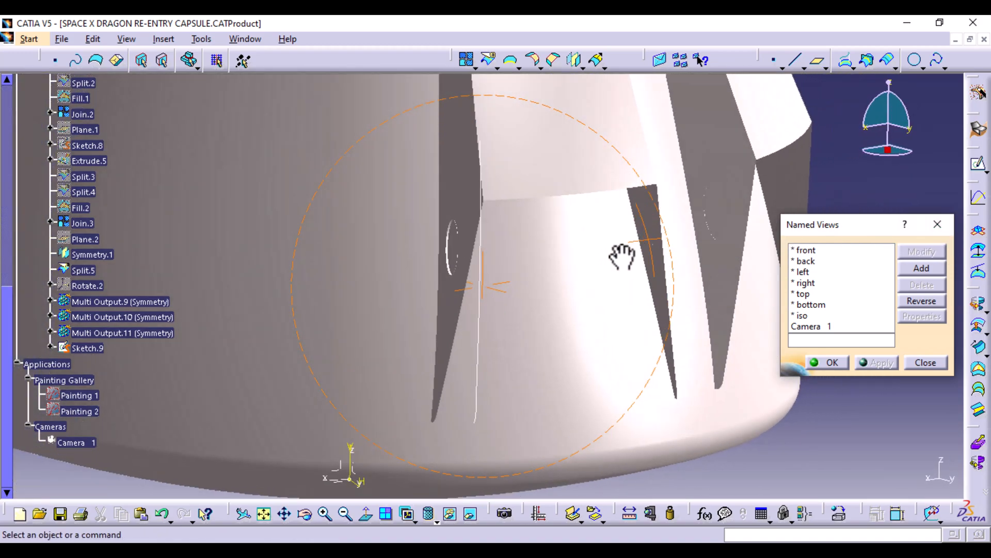
pyautogui.click(977, 321)
pyautogui.click(480, 302)
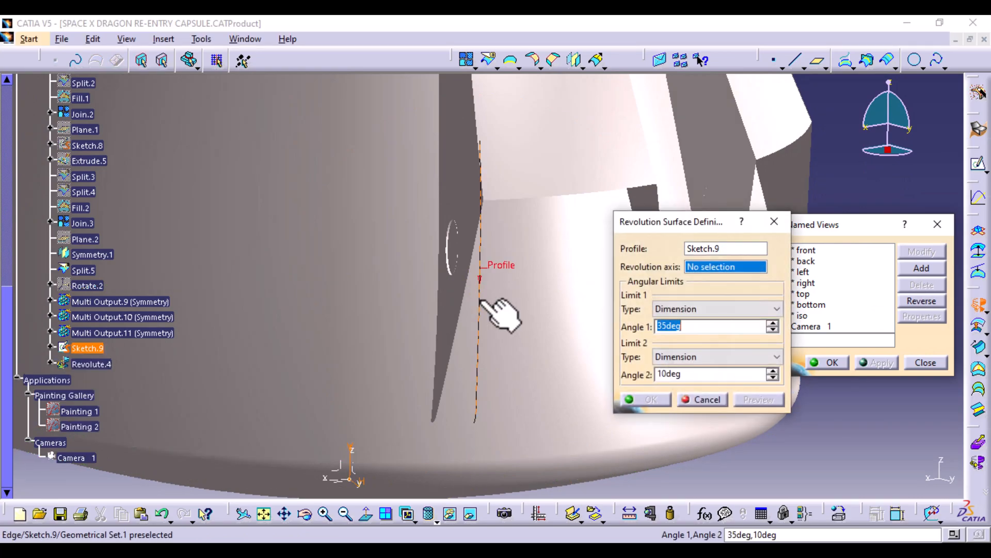
pyautogui.click(354, 449)
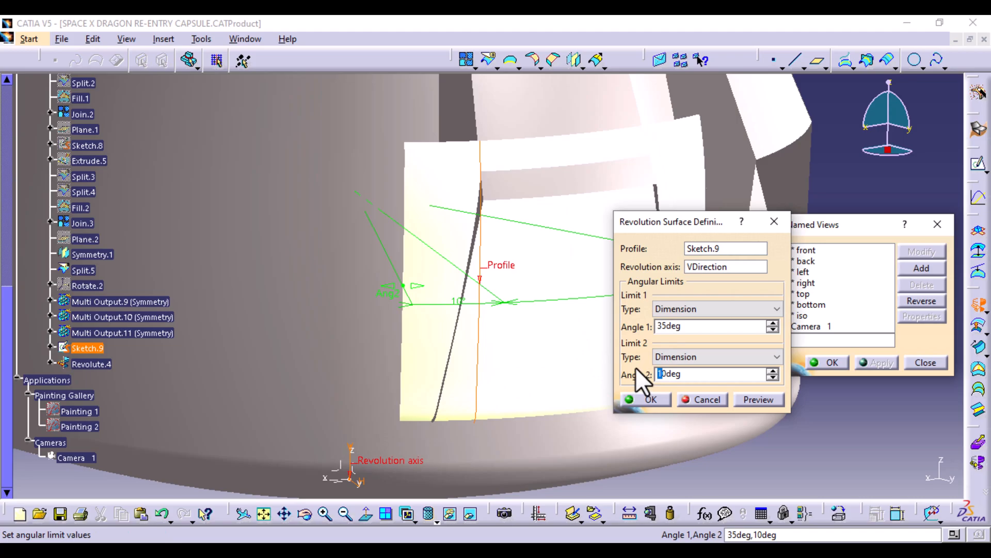
pyautogui.press('Delete')
pyautogui.click(671, 329)
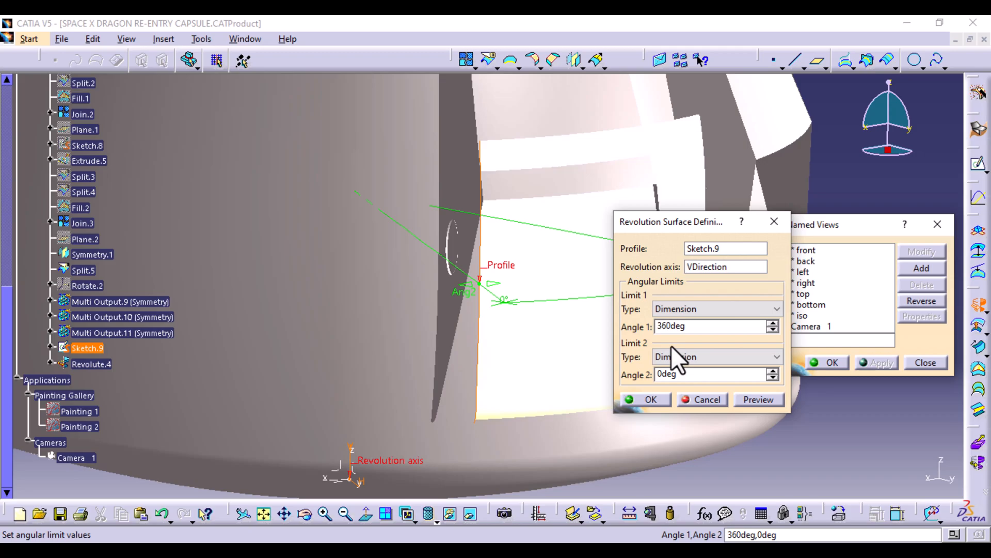
pyautogui.click(760, 400)
pyautogui.click(646, 399)
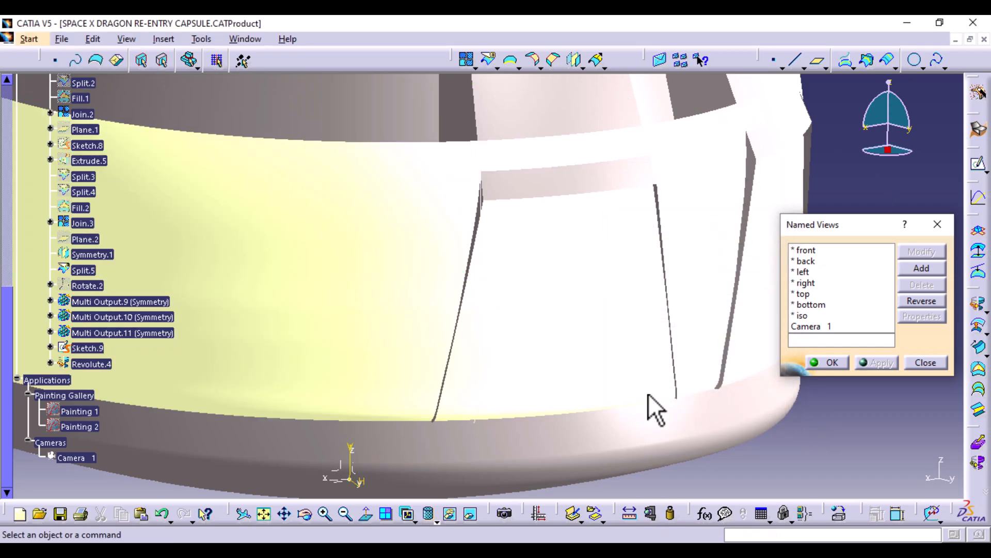
# Apply a grey fill colour to the whole of Geometrical Set.1.
pyautogui.moveTo(635, 299); pyautogui.dragTo(626, 359, button='middle')
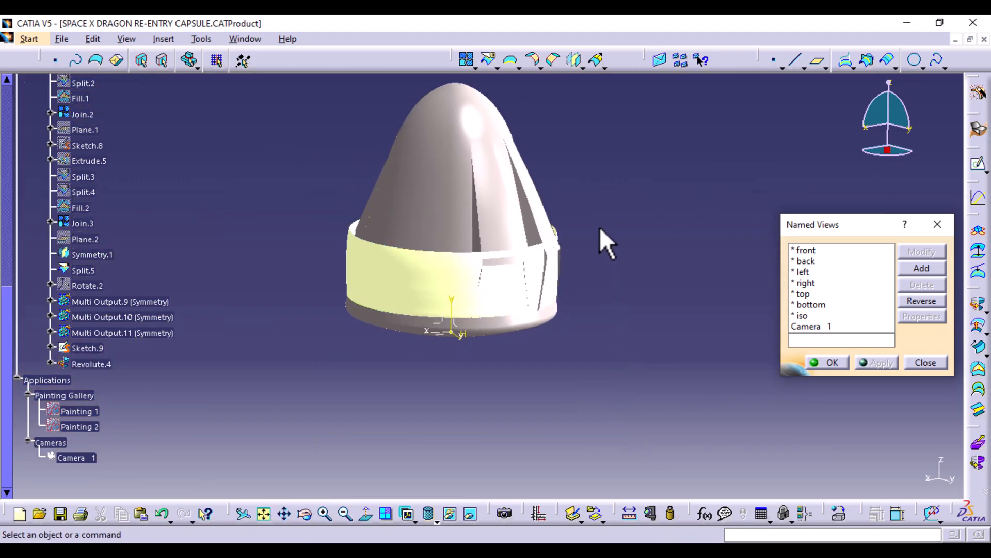
pyautogui.moveTo(606, 193); pyautogui.dragTo(455, 336, button='middle')
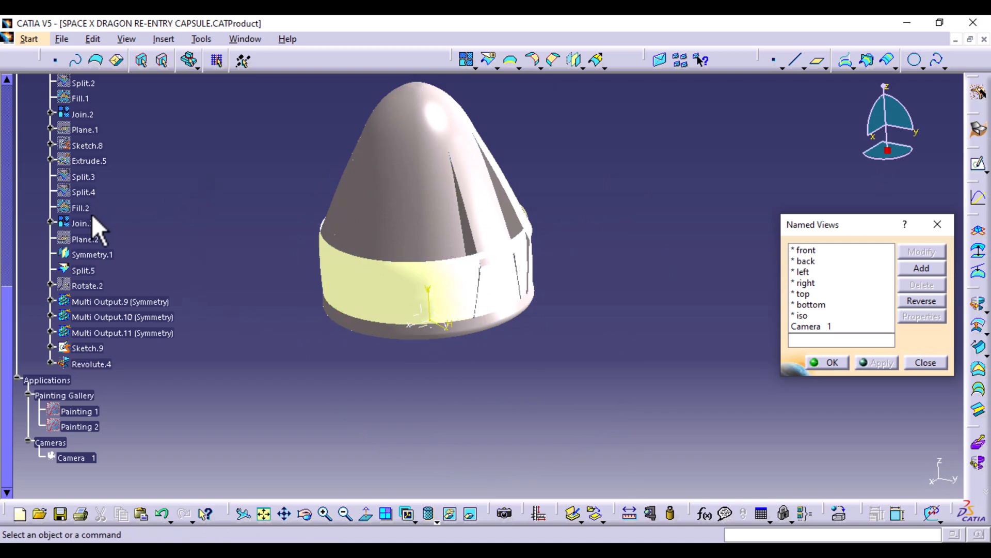
pyautogui.scroll(12, 103, 228)
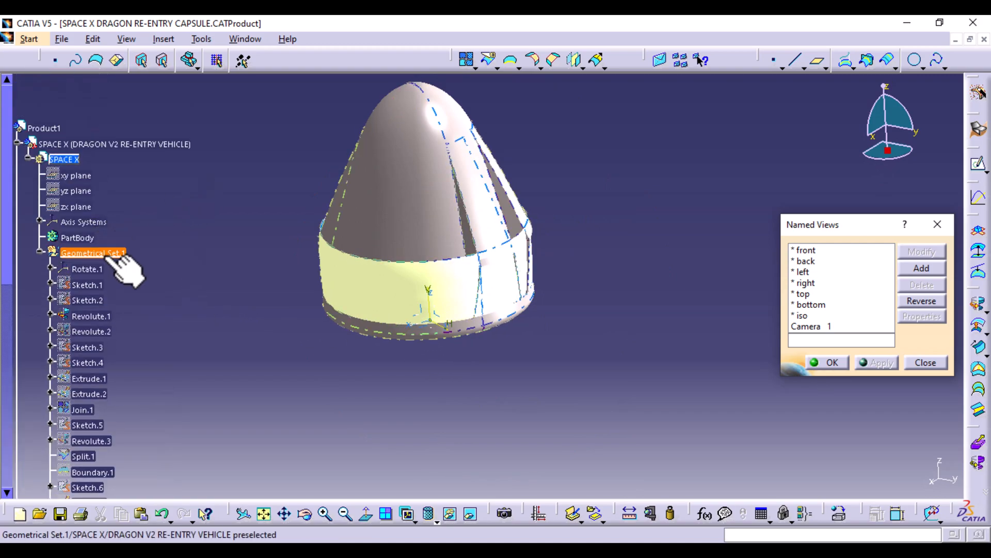
pyautogui.rightClick(111, 255)
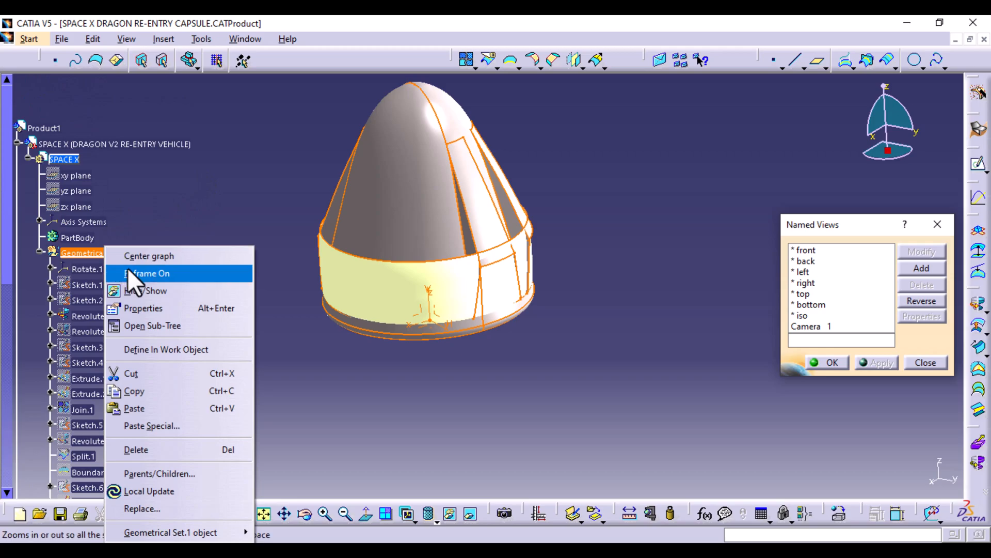
pyautogui.click(147, 310)
pyautogui.click(685, 157)
pyautogui.click(672, 216)
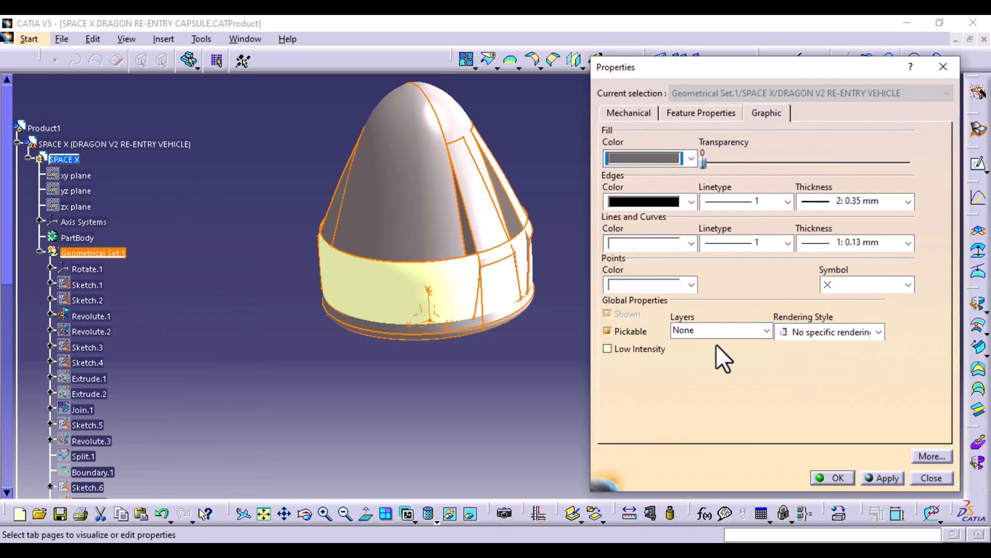
pyautogui.click(841, 474)
# Hide the Sketch.9 profile curve on the revolved band.
pyautogui.moveTo(362, 367); pyautogui.dragTo(599, 314, button='middle')
pyautogui.moveTo(534, 338); pyautogui.dragTo(521, 257, button='middle')
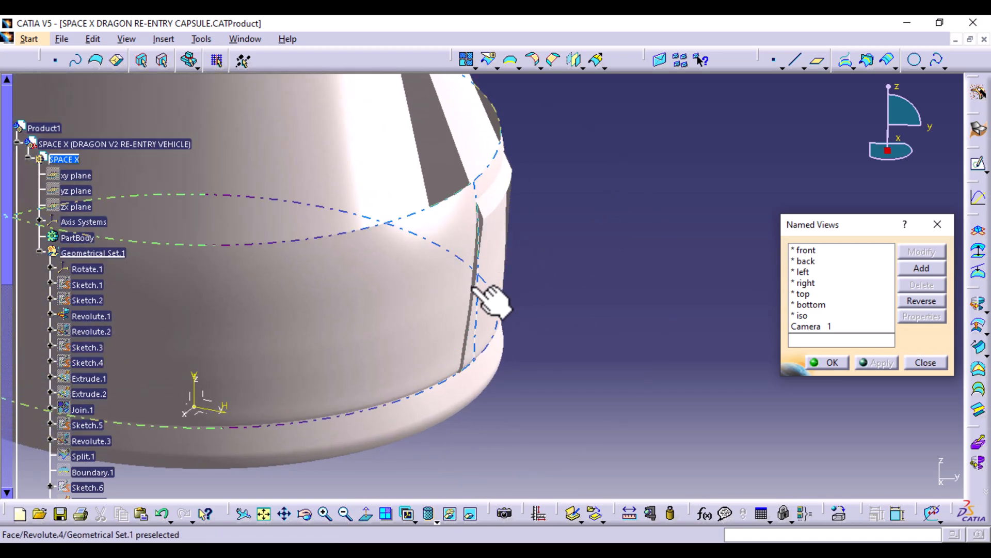
pyautogui.rightClick(476, 286)
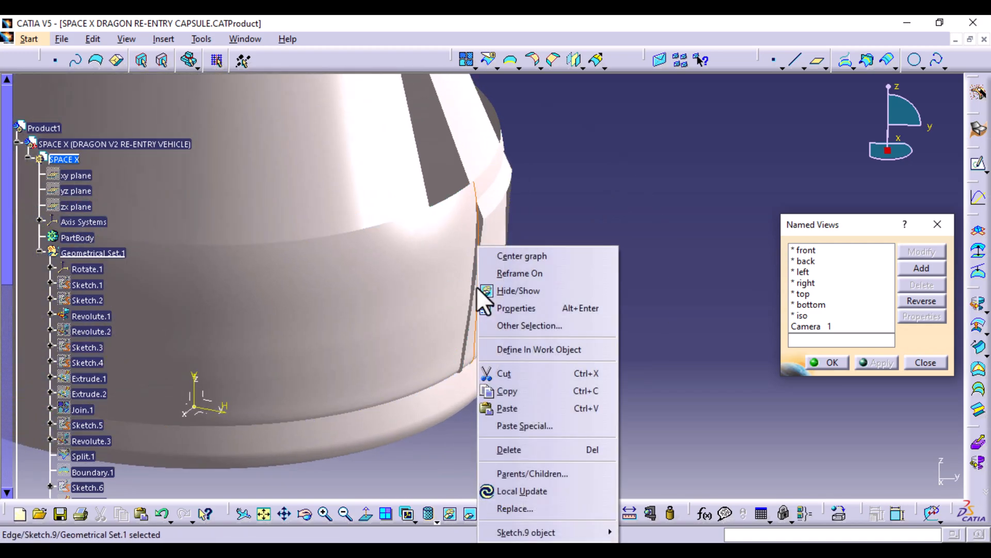
pyautogui.click(506, 291)
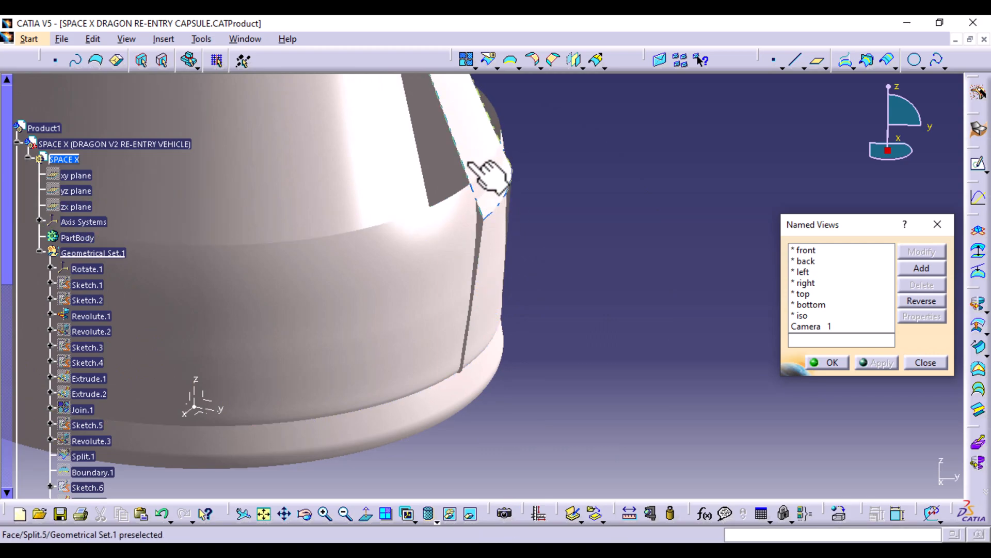
# Split the side panel surface Split.5 with the revolved band Revolute.4, keeping both sides.
pyautogui.moveTo(581, 197); pyautogui.dragTo(598, 287, button='middle')
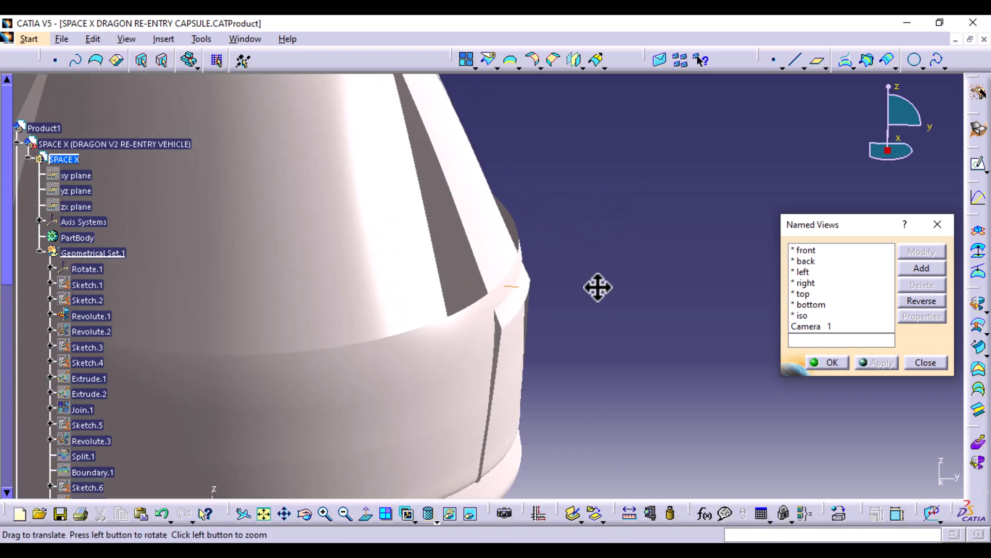
pyautogui.click(486, 61)
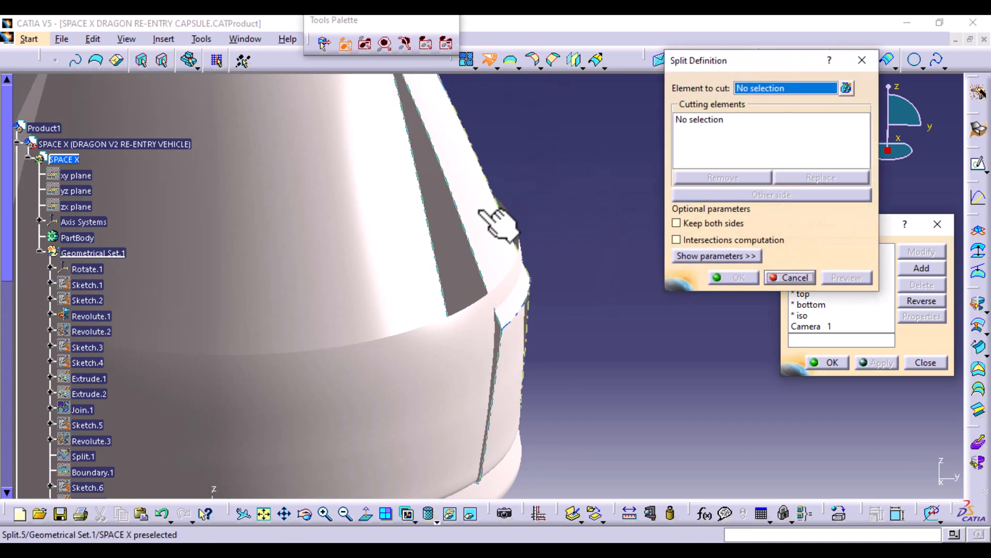
pyautogui.click(488, 217)
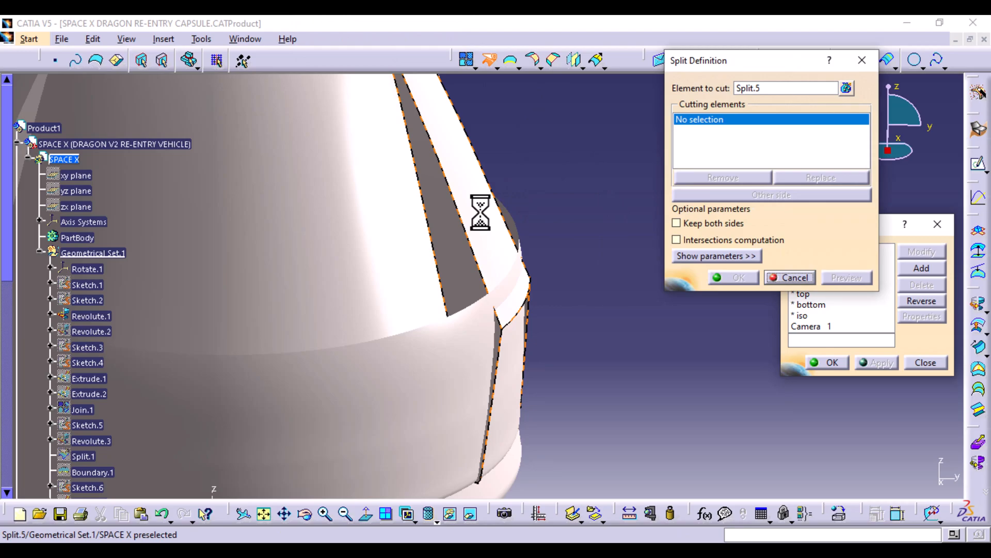
pyautogui.click(462, 336)
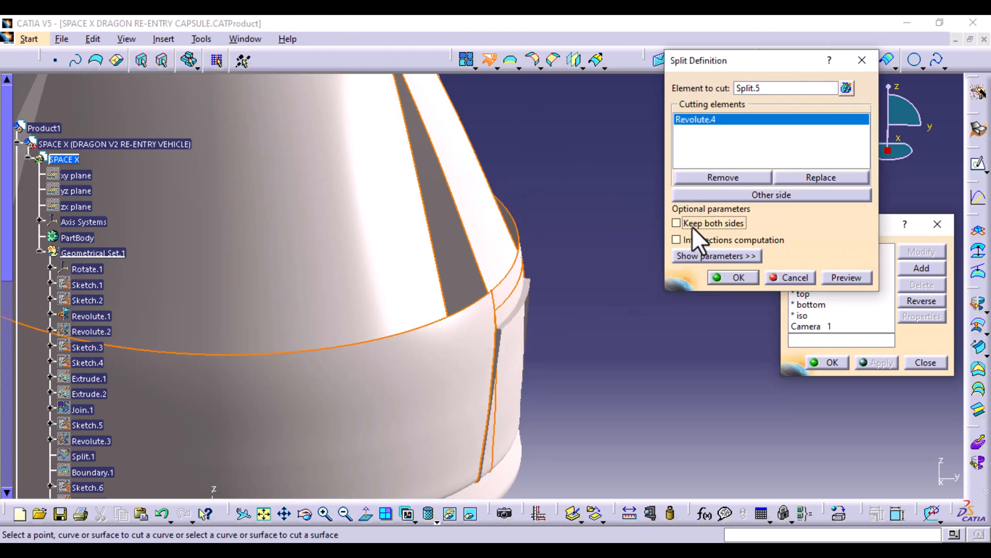
pyautogui.click(677, 223)
pyautogui.click(739, 279)
# Split the neighbouring mirrored panel Symmetry.2 with the revolved band Revolute.4, keeping both sides.
pyautogui.moveTo(620, 219); pyautogui.dragTo(612, 196, button='middle')
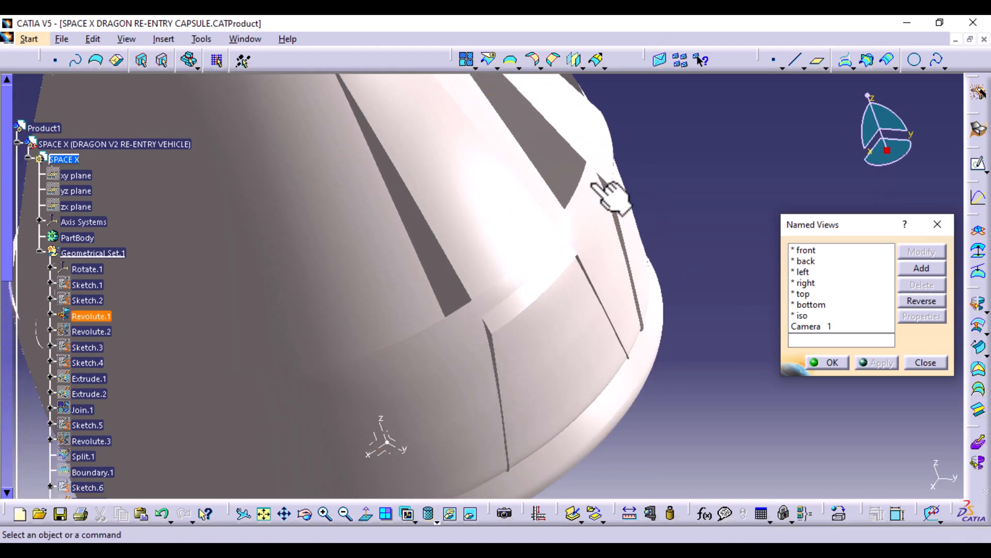
pyautogui.click(490, 61)
pyautogui.click(571, 113)
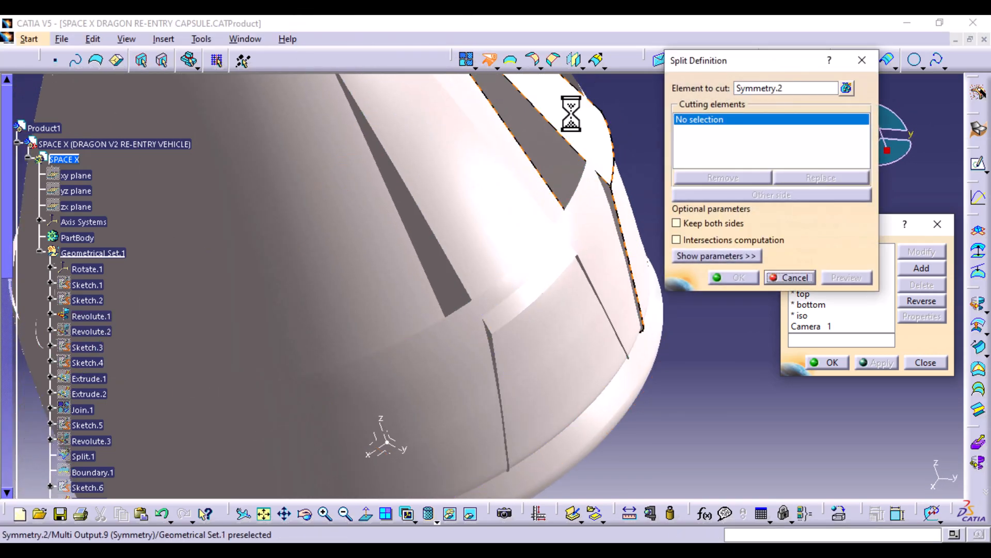
pyautogui.click(586, 216)
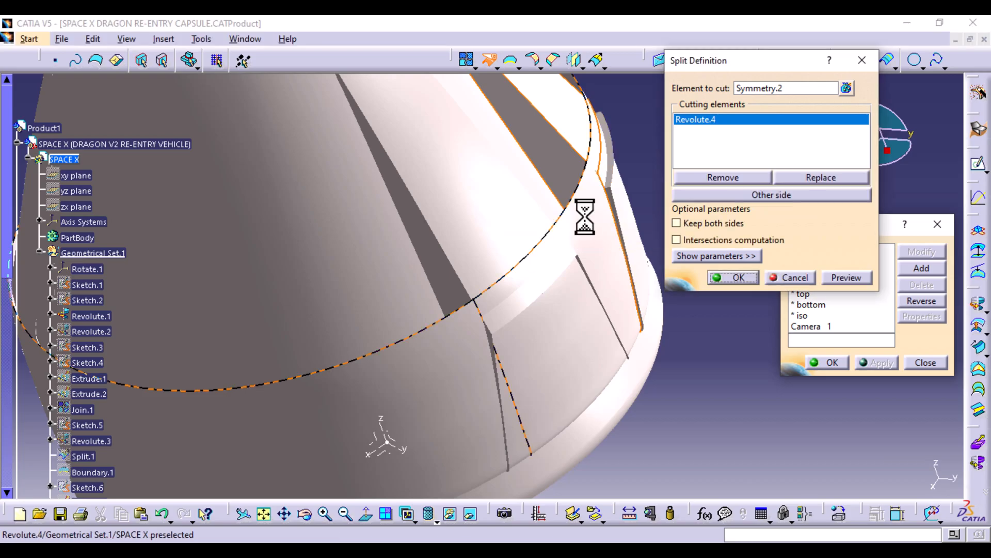
pyautogui.click(707, 227)
pyautogui.click(733, 278)
# Split the panel Symmetry.6 on the capsule's opposite side with Revolute.4, keeping both sides.
pyautogui.moveTo(602, 188); pyautogui.dragTo(575, 305, button='middle')
pyautogui.moveTo(446, 310); pyautogui.dragTo(524, 206, button='middle')
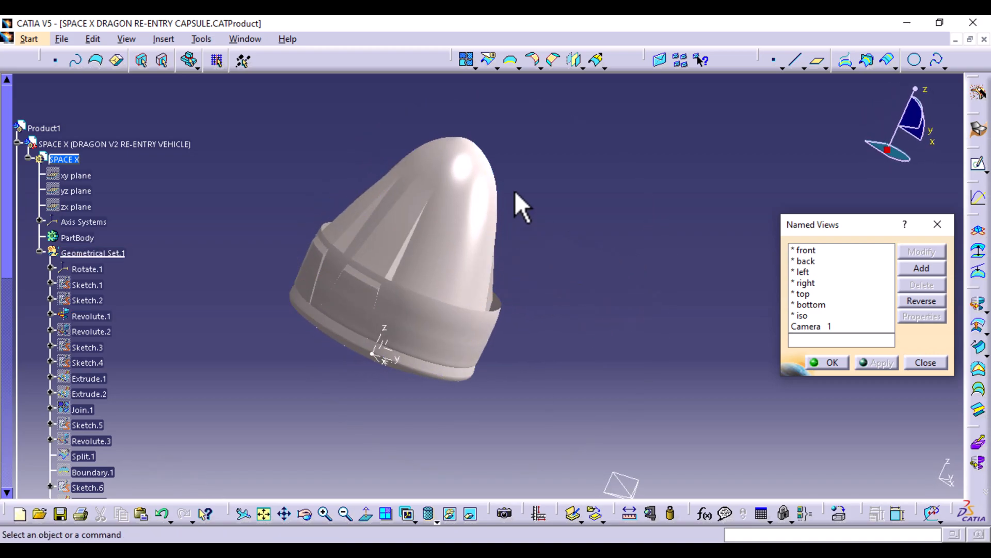
pyautogui.click(490, 60)
pyautogui.click(397, 253)
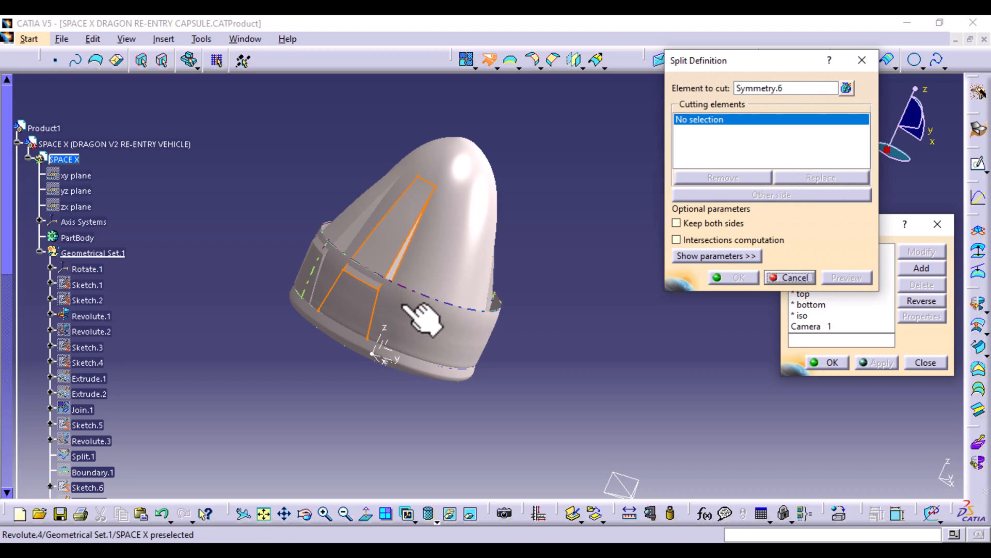
pyautogui.click(405, 307)
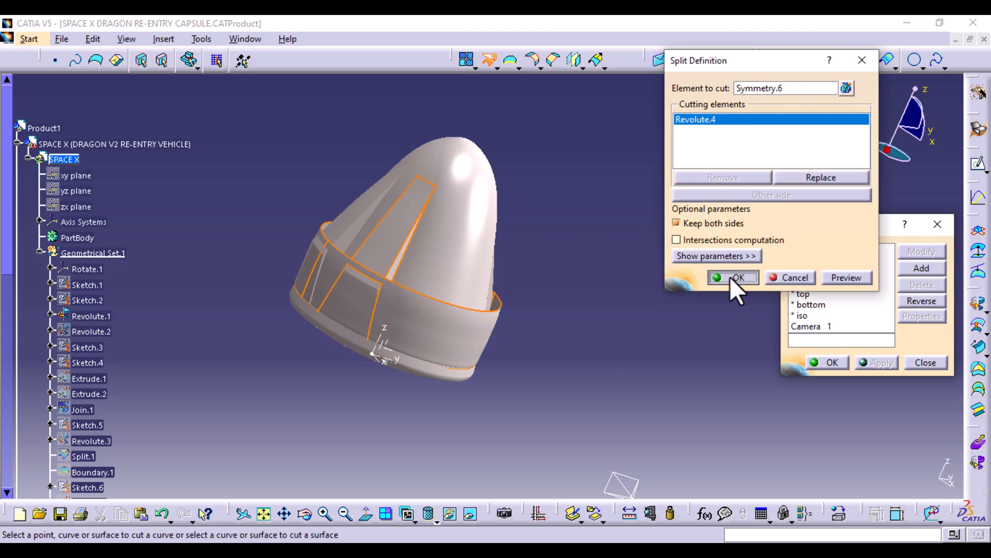
pyautogui.click(734, 278)
# Split the remaining panel Symmetry.10 with the revolved band Revolute.4, keeping both sides.
pyautogui.click(487, 61)
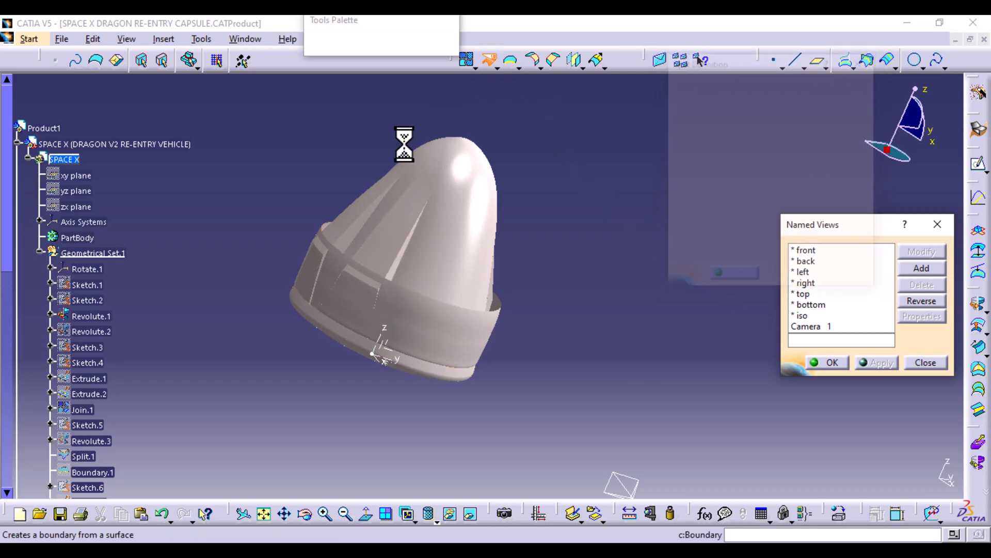
pyautogui.click(321, 238)
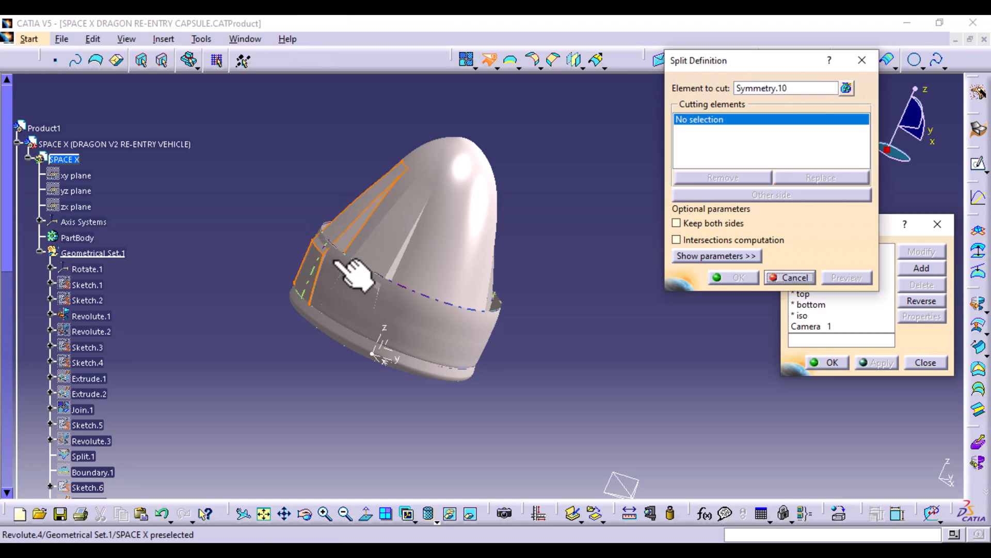
pyautogui.click(333, 260)
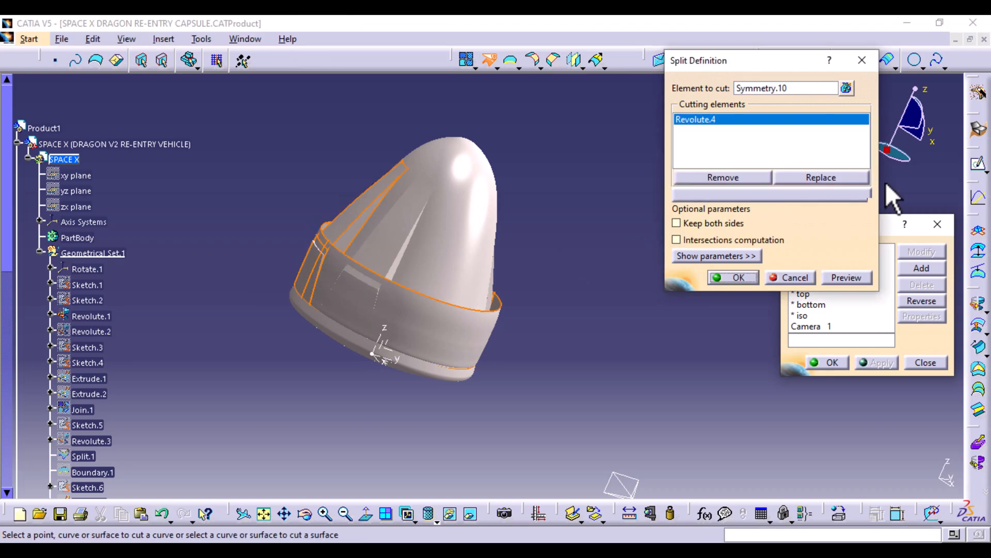
pyautogui.click(678, 223)
pyautogui.click(733, 275)
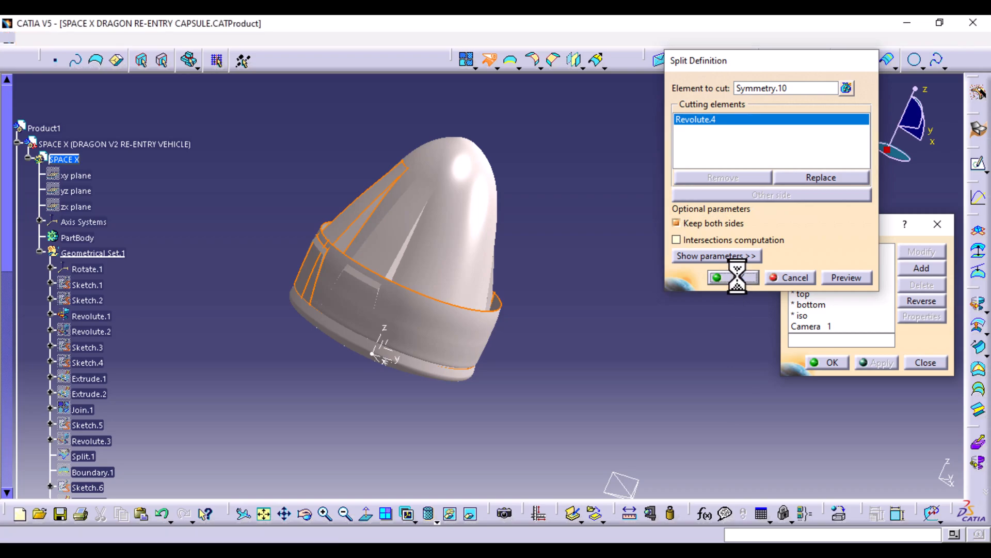
# Hide the revolved band surface Revolute.4 around the capsule's lower section.
pyautogui.rightClick(439, 310)
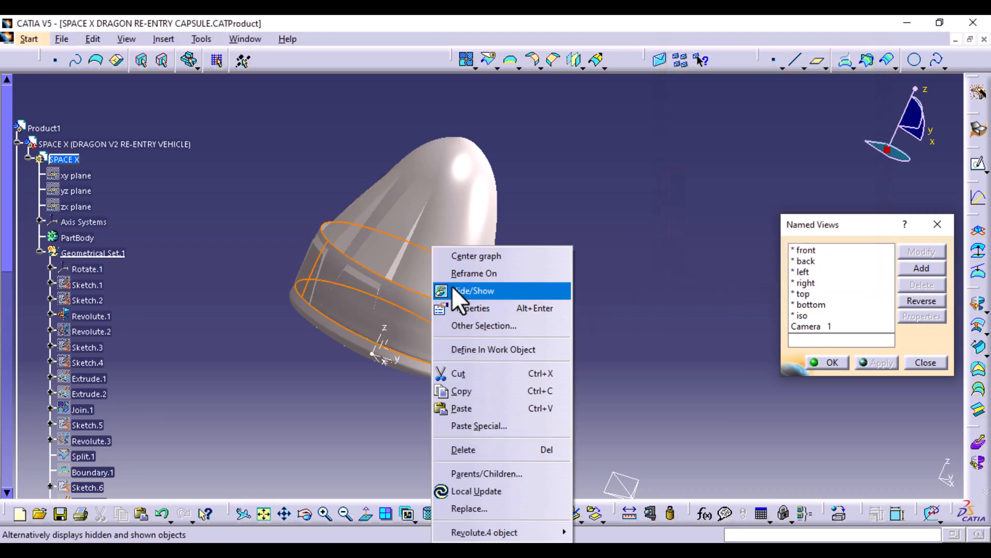
pyautogui.click(471, 291)
pyautogui.moveTo(615, 272); pyautogui.dragTo(468, 328, button='middle')
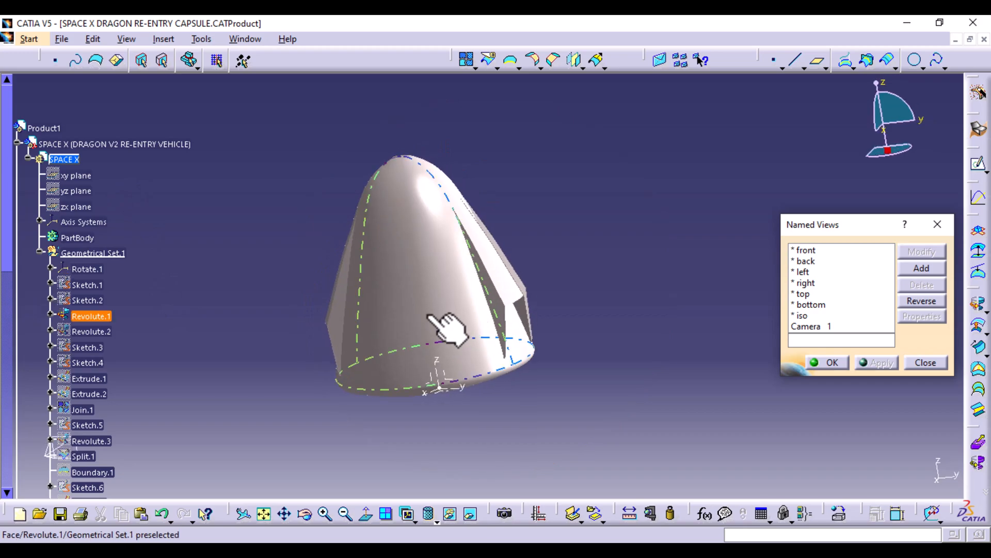
# Create a standard axis system with its origin at the lower tip vertex of the side panel Split.7.
pyautogui.moveTo(657, 398); pyautogui.dragTo(599, 289, button='middle')
pyautogui.moveTo(565, 336); pyautogui.dragTo(662, 263, button='middle')
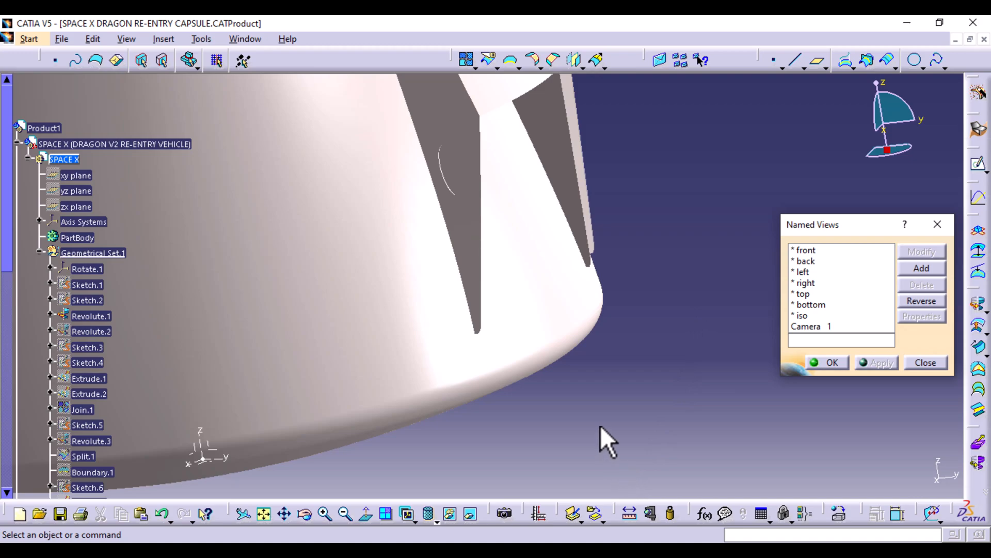
pyautogui.click(157, 37)
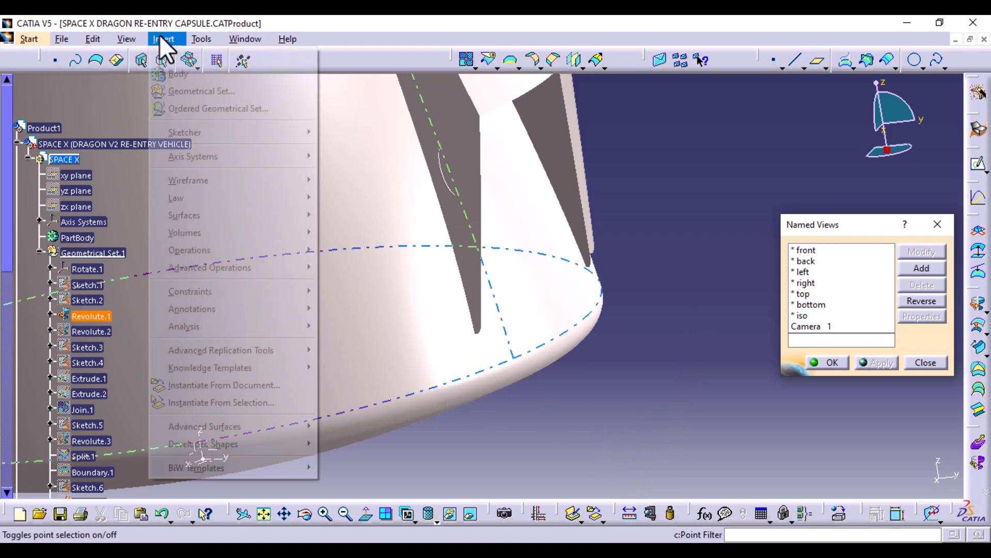
pyautogui.moveTo(281, 155)
pyautogui.click(360, 156)
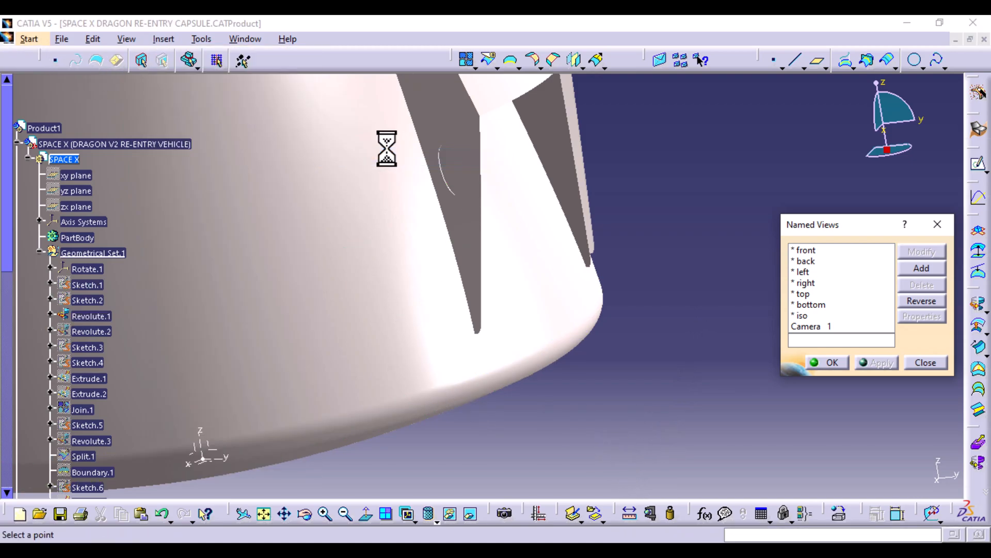
pyautogui.moveTo(494, 133); pyautogui.dragTo(297, 159)
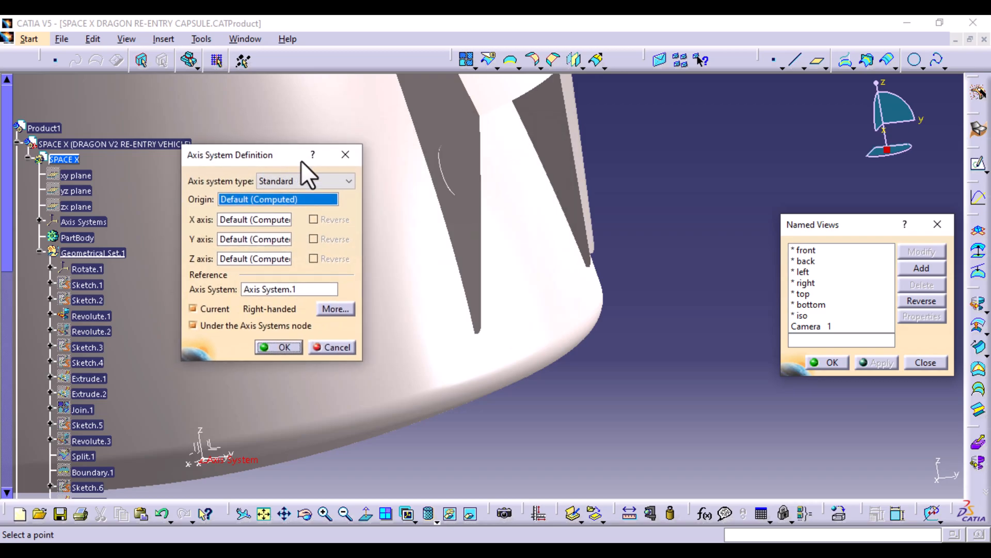
pyautogui.moveTo(477, 385); pyautogui.dragTo(491, 170, button='middle')
pyautogui.moveTo(515, 409); pyautogui.dragTo(662, 88, button='middle')
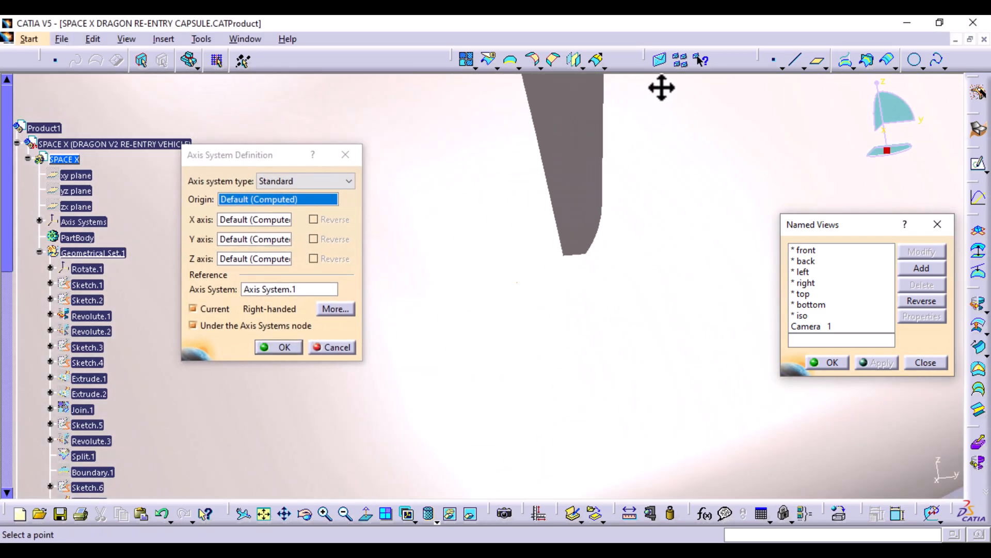
pyautogui.click(564, 255)
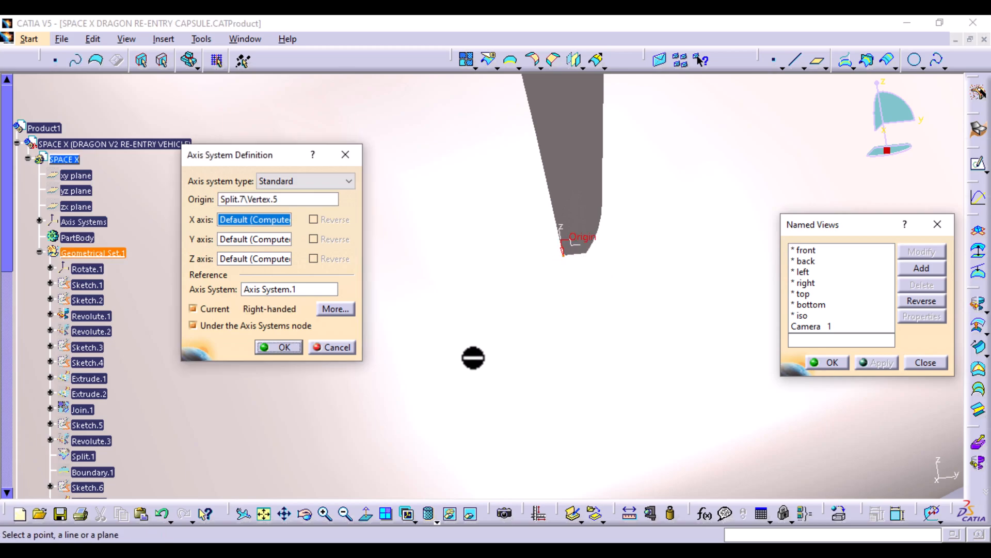
pyautogui.click(284, 345)
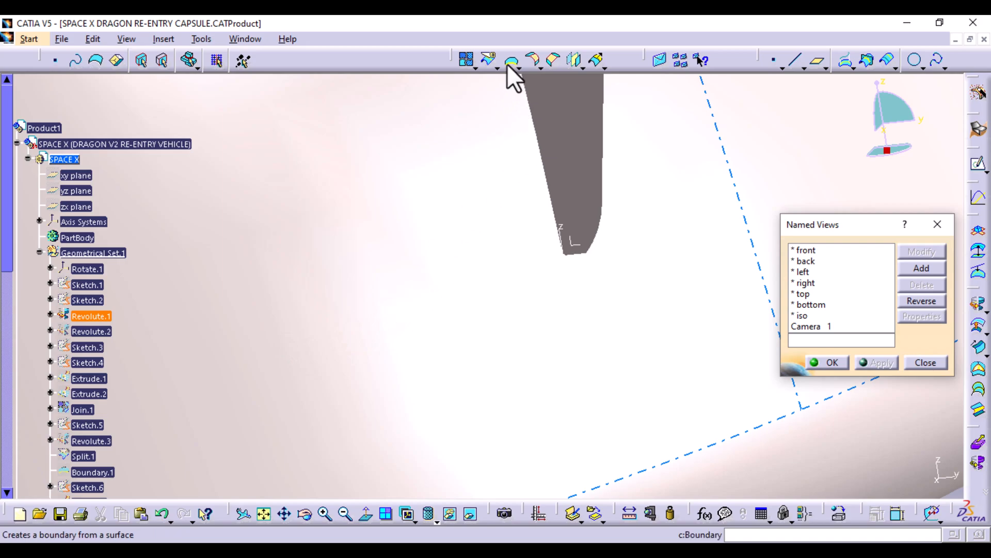
# Split the capsule body Revolute.1 with the XY plane of the axis system at the panel tip, keeping both sides.
pyautogui.moveTo(578, 173); pyautogui.dragTo(530, 274, button='middle')
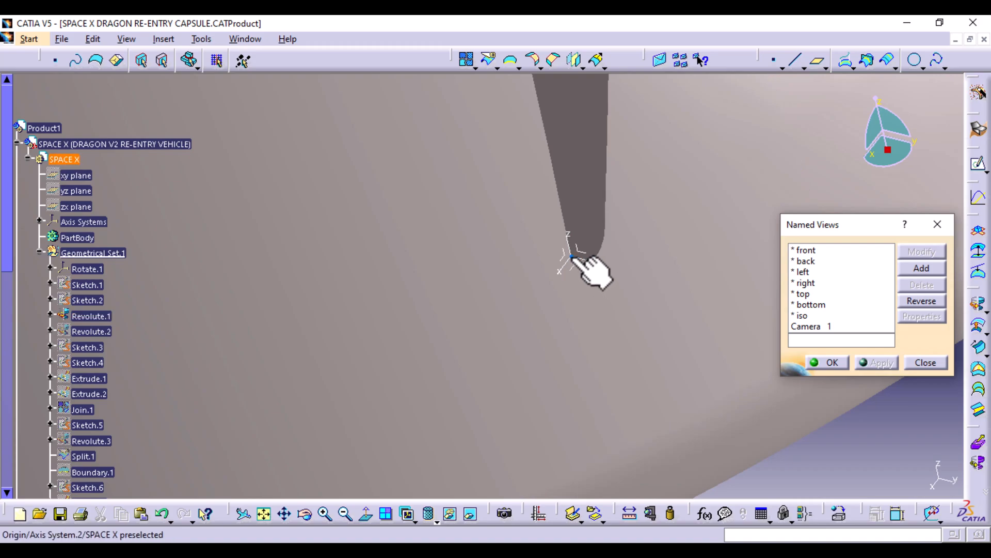
pyautogui.click(572, 257)
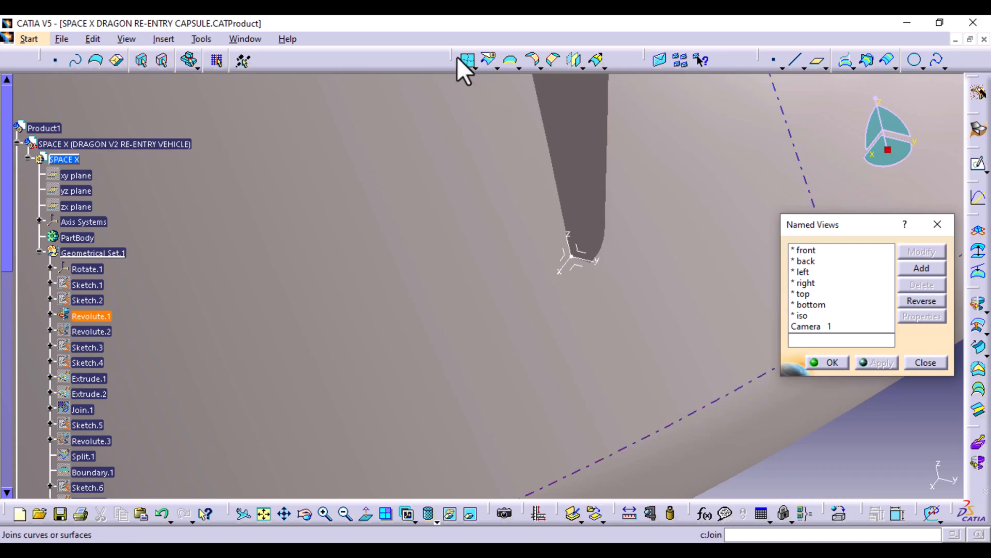
pyautogui.click(490, 57)
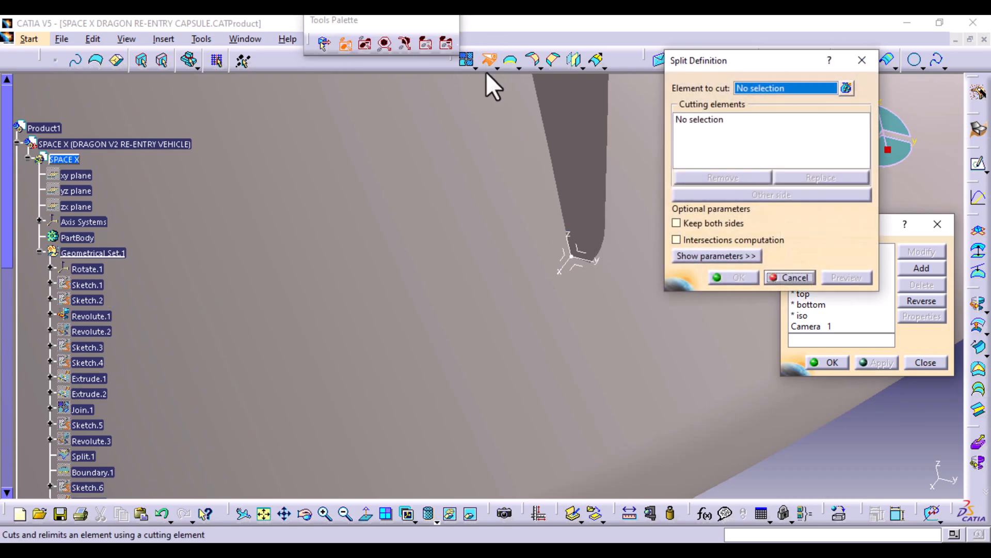
pyautogui.click(465, 190)
pyautogui.click(576, 264)
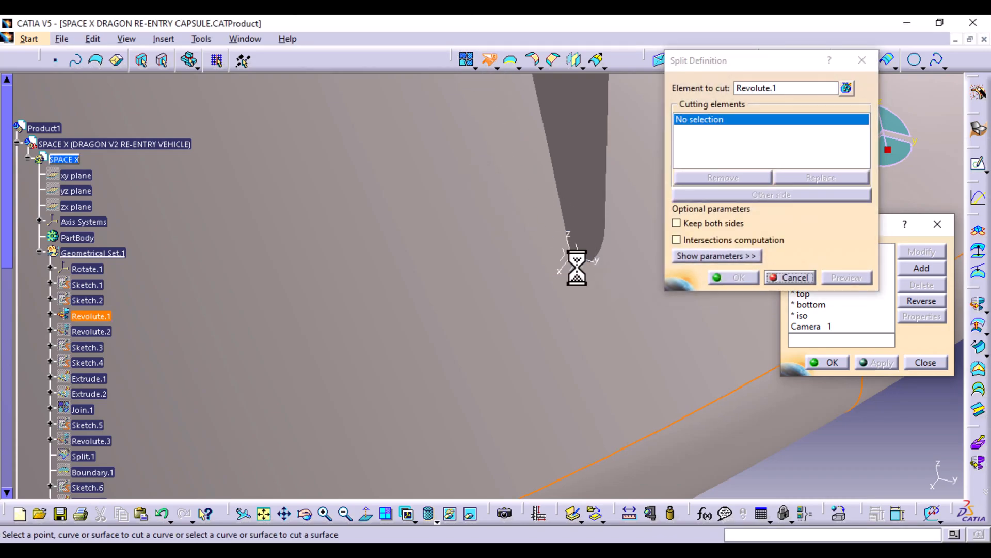
pyautogui.click(676, 223)
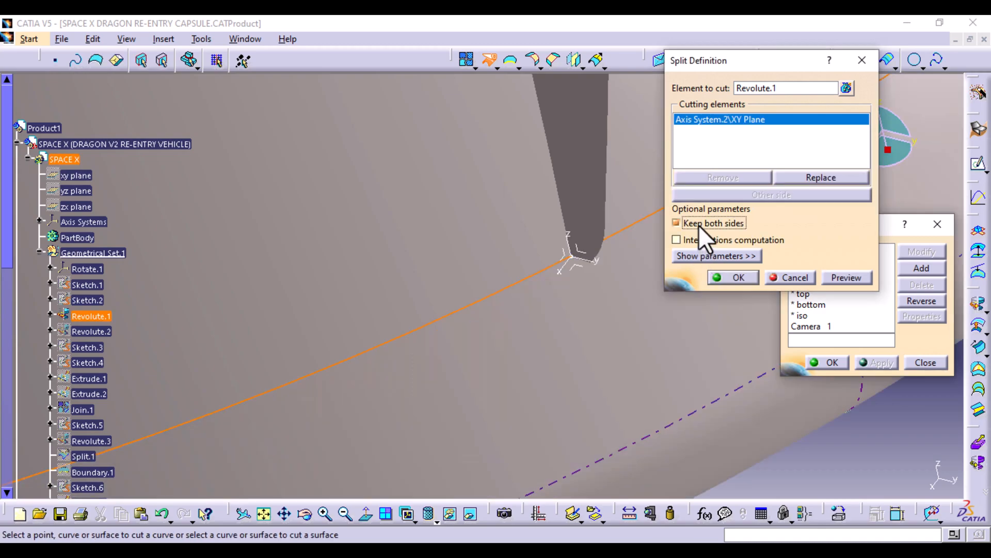
# Hide the axis system at the panel's lower tip.
pyautogui.keyDown('ctrl'); pyautogui.moveTo(697, 243); pyautogui.dragTo(509, 310, button='middle'); pyautogui.keyUp('ctrl')
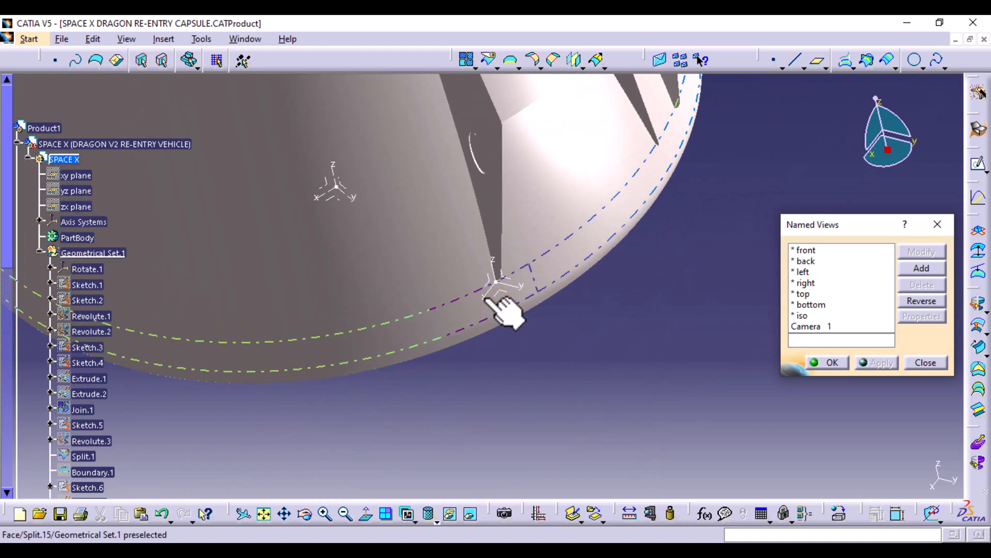
pyautogui.rightClick(510, 278)
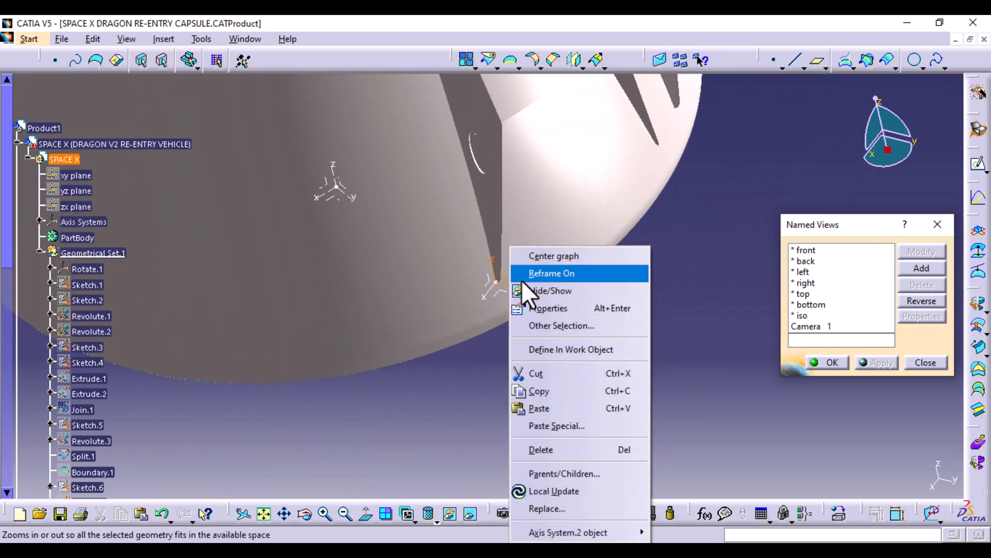
pyautogui.click(553, 295)
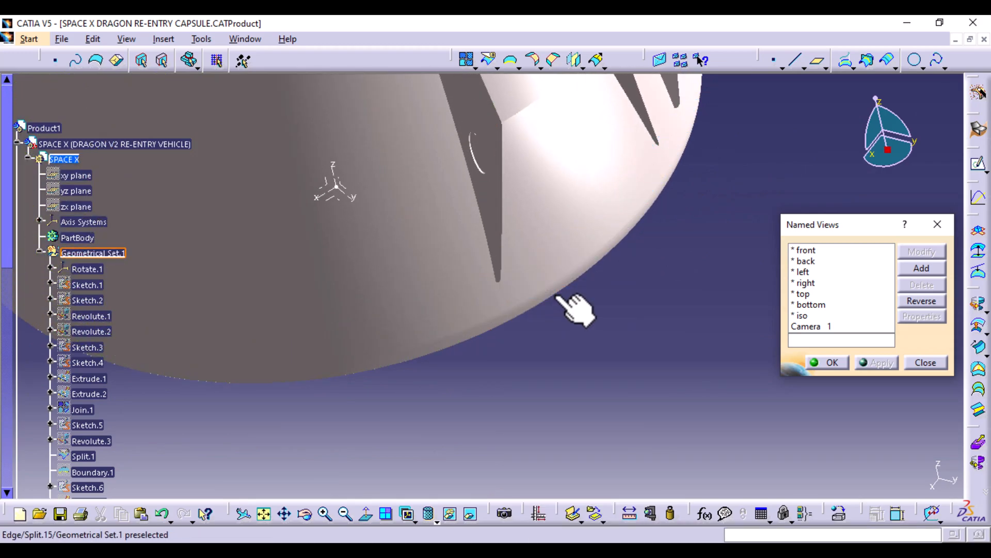
# Start a point-continuity boundary on the edge of panel Join.2, with the first limit at one leg's lower inner corner.
pyautogui.moveTo(612, 293); pyautogui.dragTo(409, 305, button='middle')
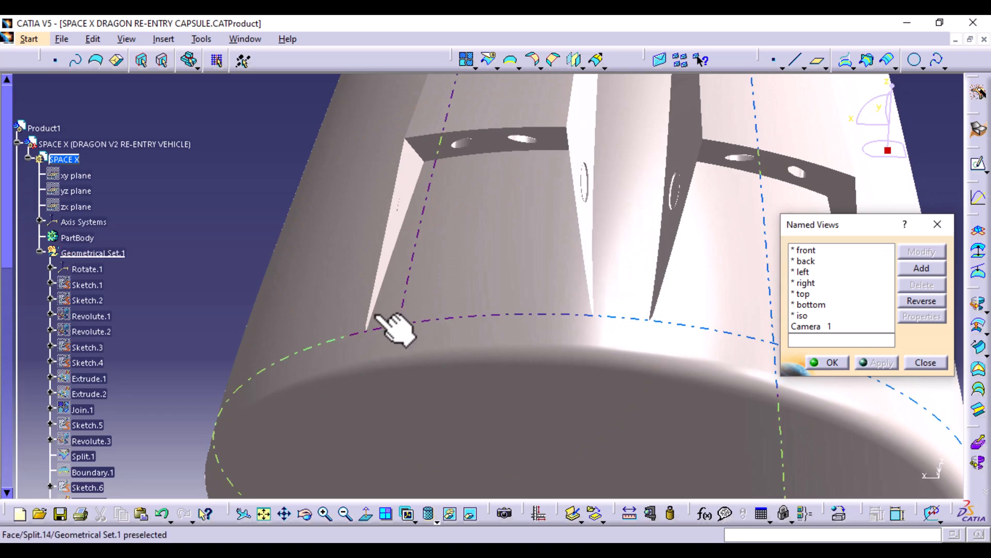
pyautogui.moveTo(465, 288); pyautogui.dragTo(443, 398, button='middle')
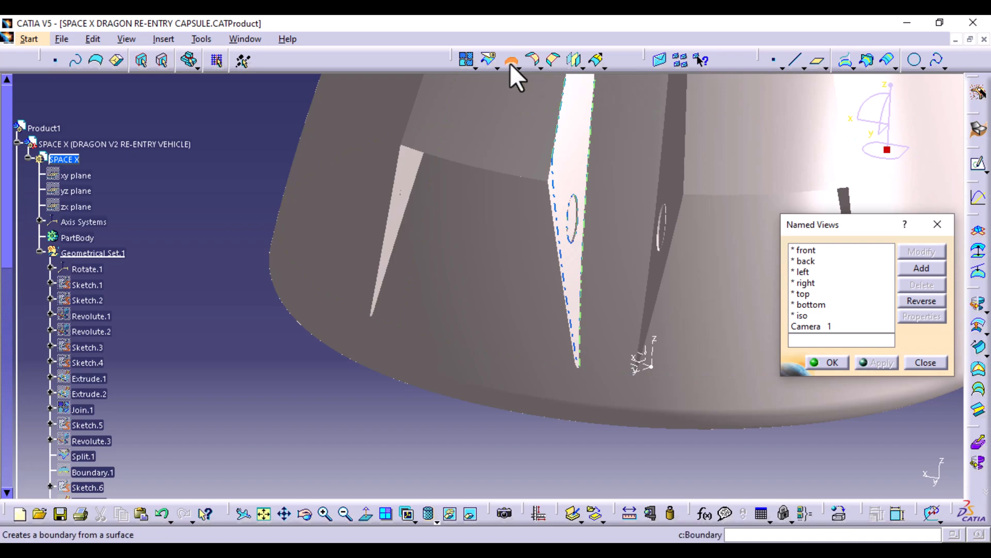
pyautogui.click(511, 61)
pyautogui.click(410, 209)
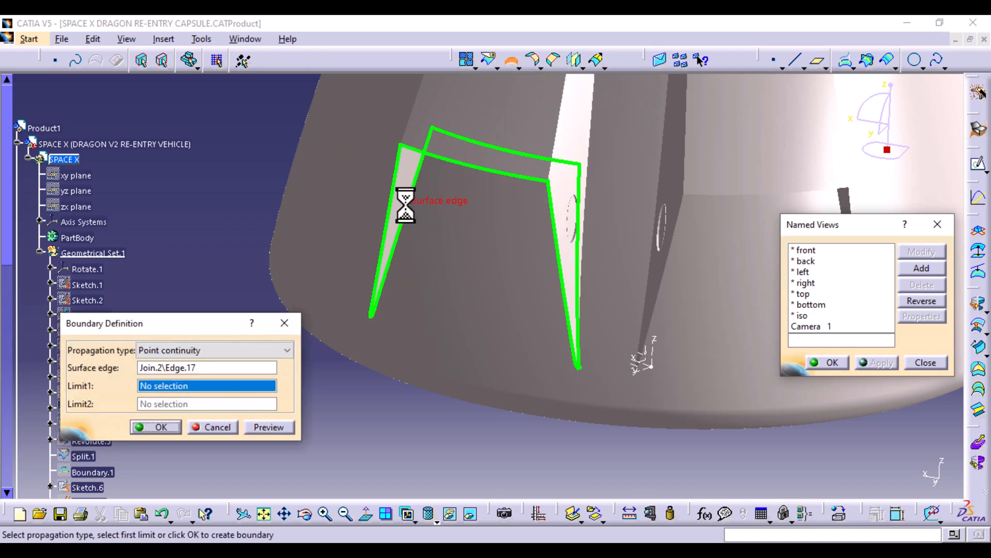
pyautogui.moveTo(425, 337); pyautogui.dragTo(387, 196, button='middle')
pyautogui.moveTo(336, 274); pyautogui.dragTo(706, 137, button='middle')
pyautogui.moveTo(489, 304); pyautogui.dragTo(523, 112, button='middle')
pyautogui.moveTo(357, 187); pyautogui.dragTo(429, 342, button='middle')
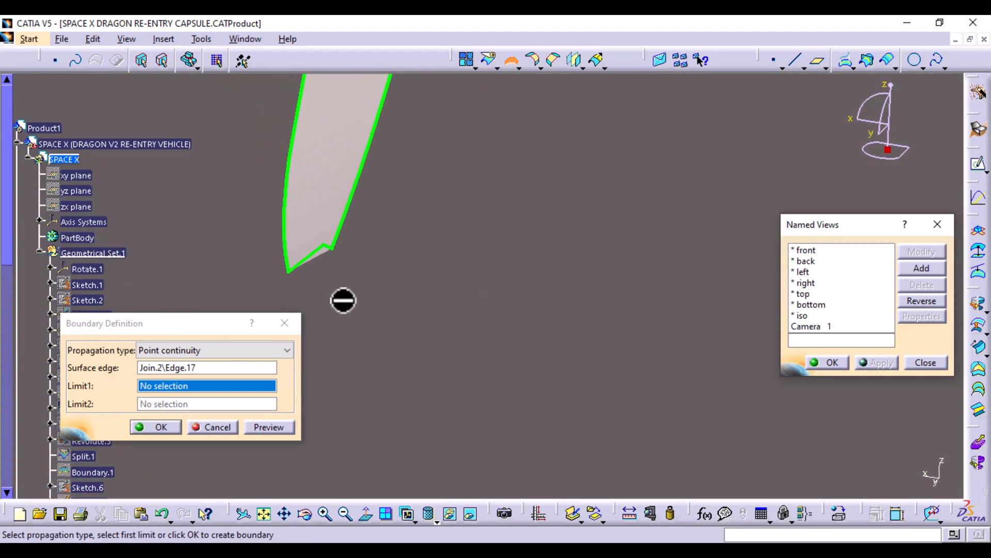
pyautogui.click(335, 249)
# Set the boundary's second limit to the lower inner corner vertex of Join.2's opposite leg and create the curve.
pyautogui.moveTo(468, 226); pyautogui.dragTo(544, 405, button='middle')
pyautogui.moveTo(675, 308); pyautogui.dragTo(160, 248, button='middle')
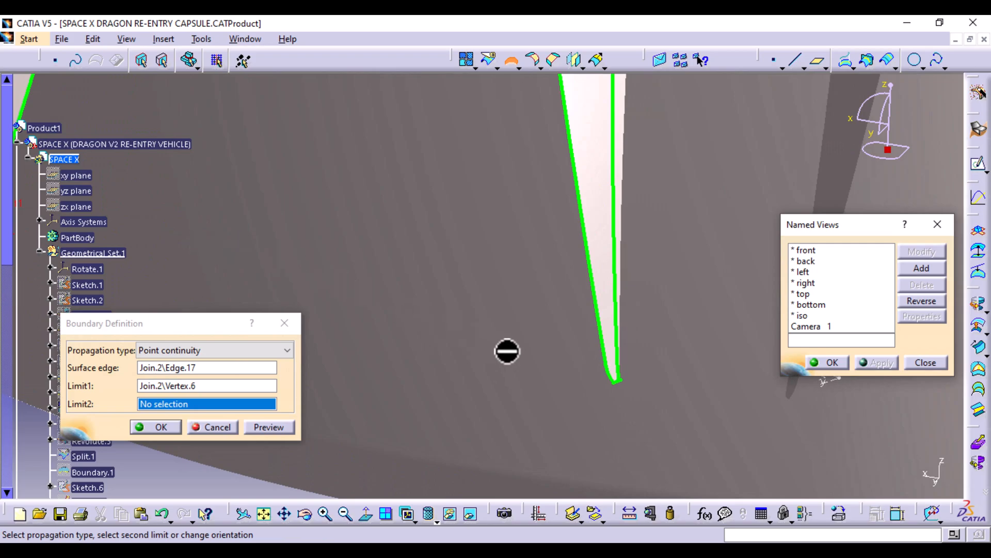
pyautogui.moveTo(530, 361); pyautogui.dragTo(436, 257, button='middle')
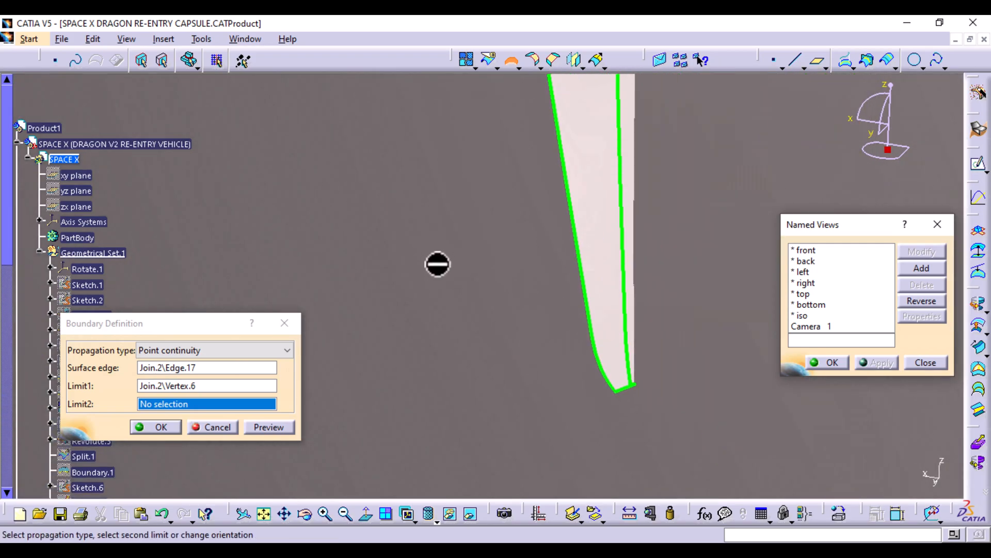
pyautogui.moveTo(499, 324); pyautogui.dragTo(394, 250, button='middle')
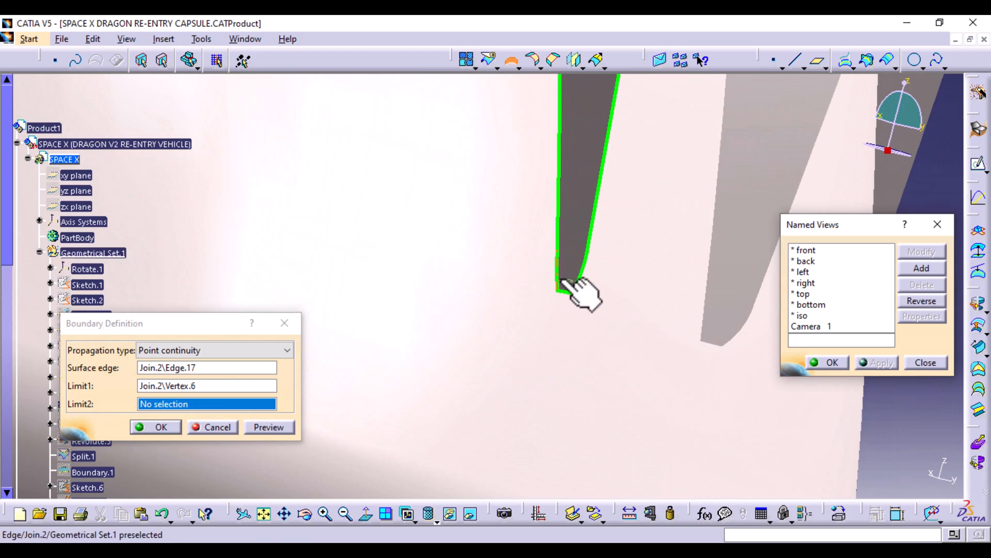
pyautogui.click(563, 294)
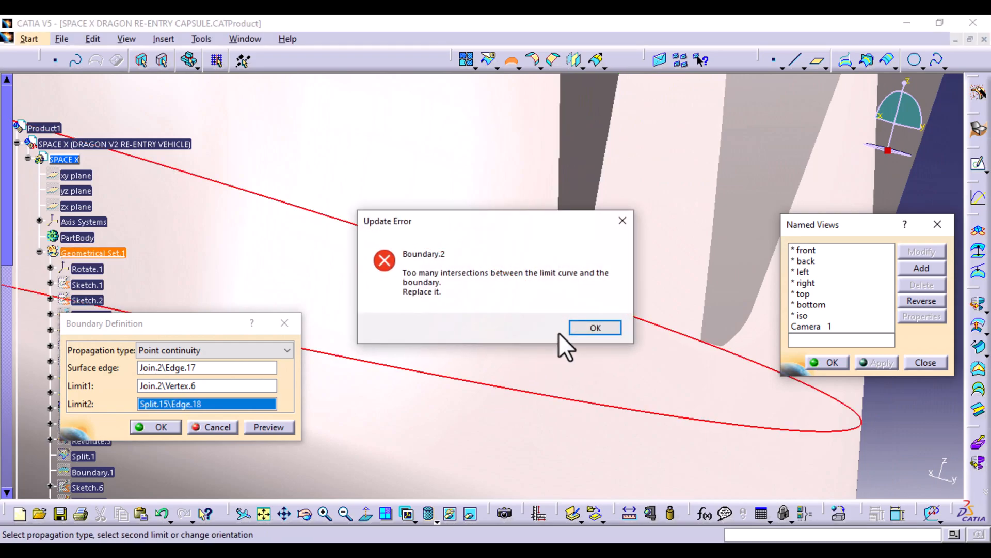
pyautogui.click(588, 328)
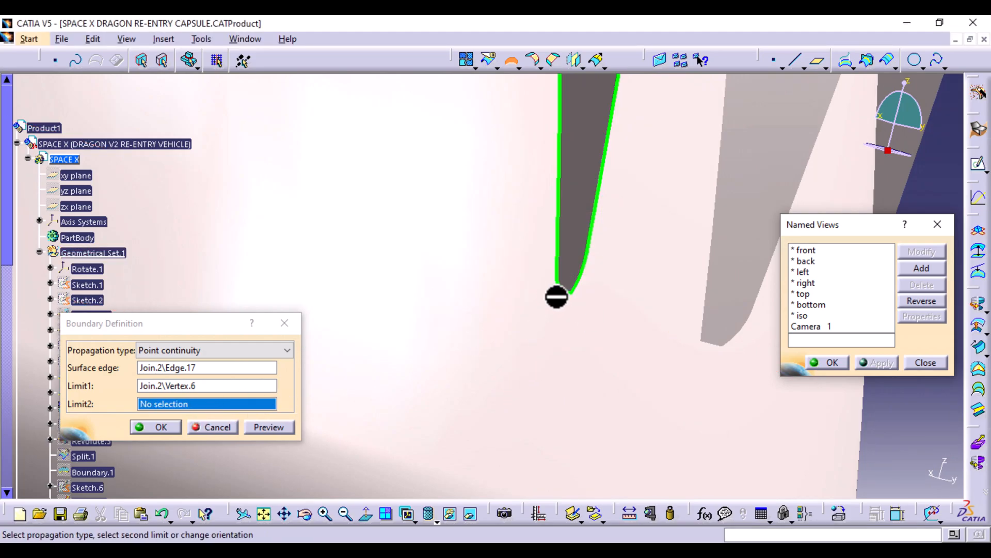
pyautogui.moveTo(566, 339); pyautogui.dragTo(626, 303, button='middle')
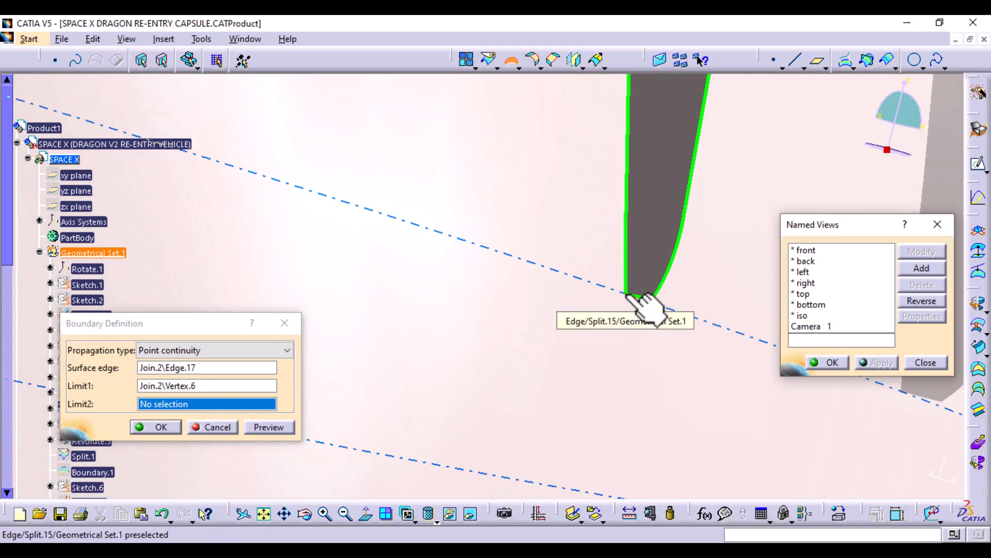
pyautogui.click(627, 293)
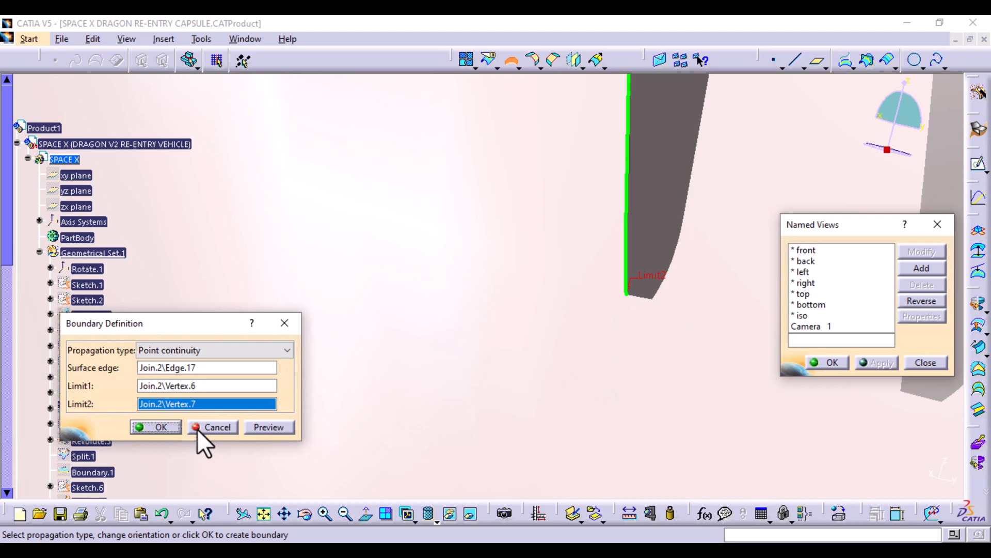
pyautogui.click(166, 426)
# Start a point-continuity boundary on the inner edge of the mirrored panel Symmetry.4, with the first limit at one leg's lower corner.
pyautogui.moveTo(469, 266); pyautogui.dragTo(458, 403, button='middle')
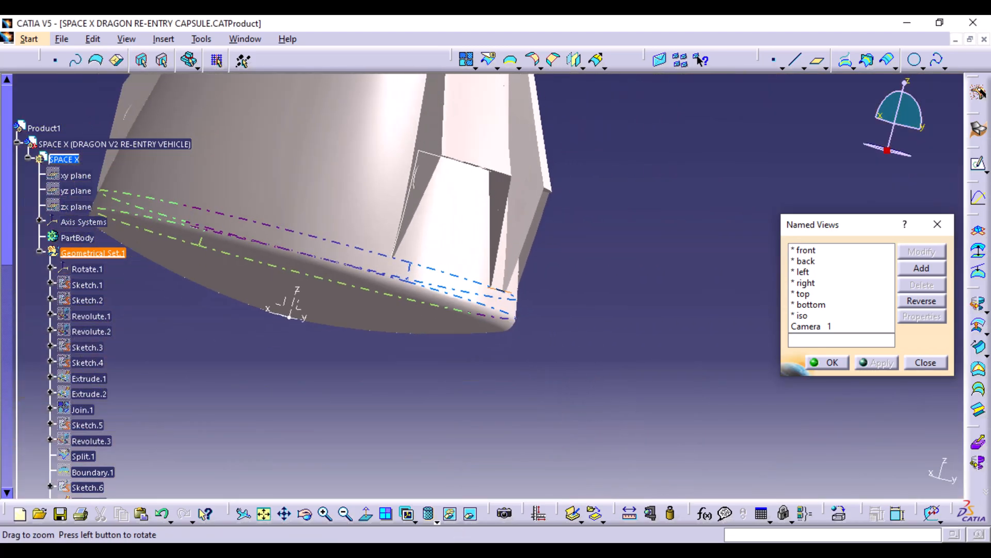
pyautogui.moveTo(440, 354); pyautogui.dragTo(593, 314, button='middle')
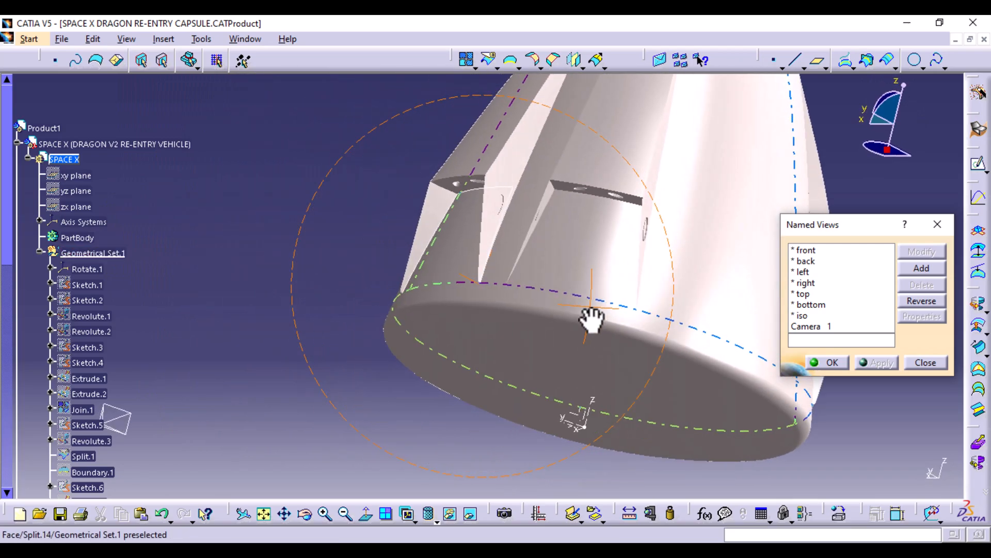
pyautogui.click(509, 63)
pyautogui.moveTo(593, 272); pyautogui.dragTo(552, 177, button='middle')
pyautogui.click(546, 155)
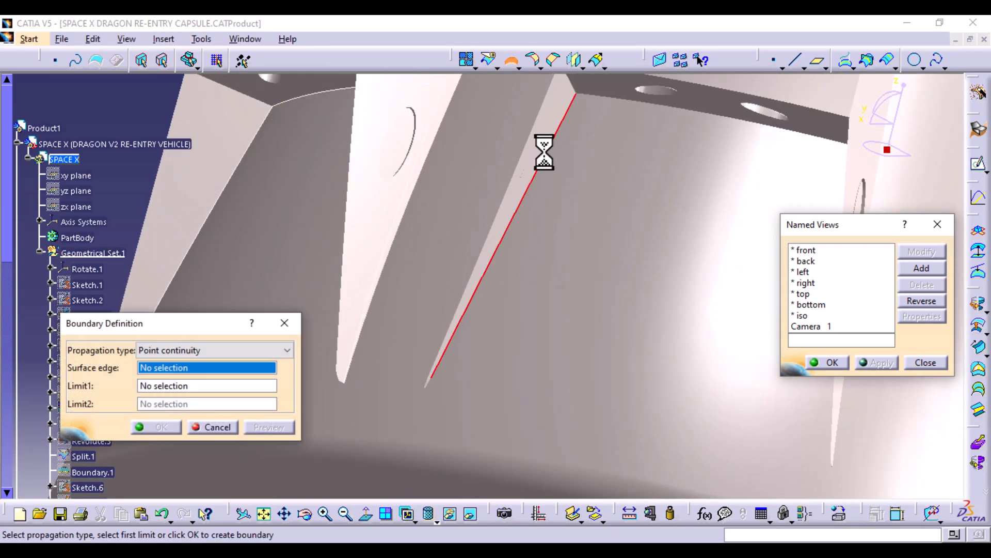
pyautogui.moveTo(472, 398); pyautogui.dragTo(511, 154, button='middle')
pyautogui.moveTo(475, 182); pyautogui.dragTo(468, 388, button='middle')
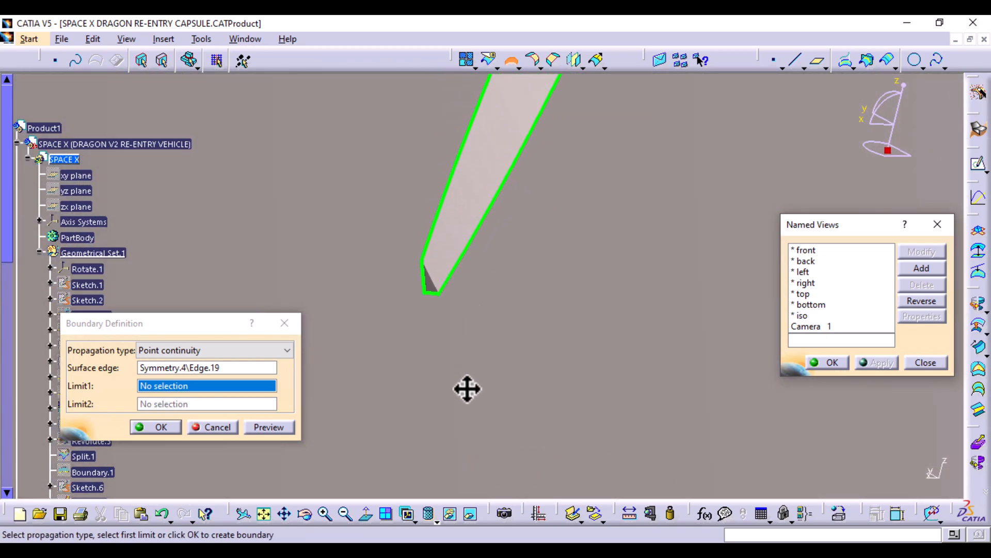
pyautogui.click(440, 296)
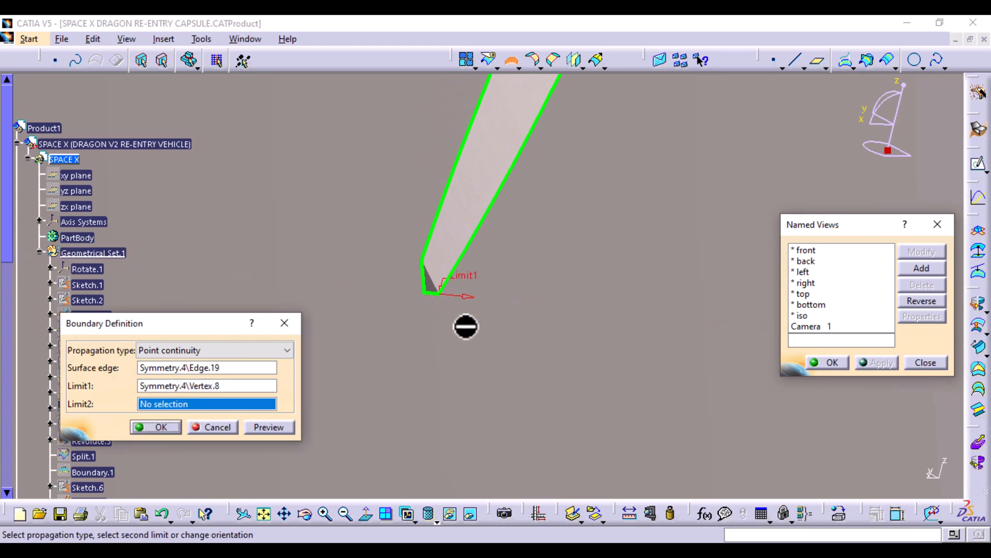
# Set the second limit to the lower corner vertex of Symmetry.4's opposite leg and create the boundary.
pyautogui.moveTo(544, 252); pyautogui.dragTo(589, 361, button='middle')
pyautogui.moveTo(612, 420); pyautogui.dragTo(633, 326, button='middle')
pyautogui.click(663, 326)
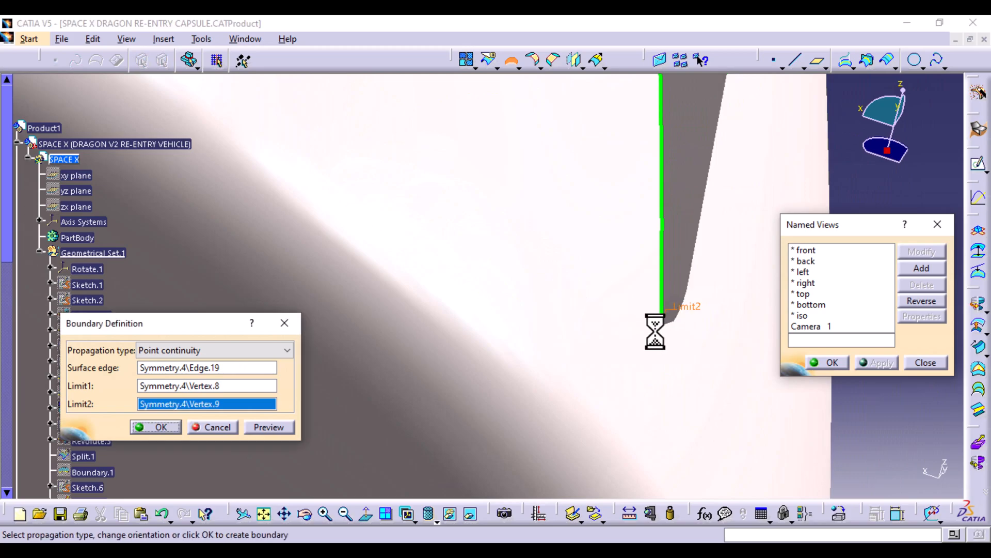
pyautogui.click(160, 427)
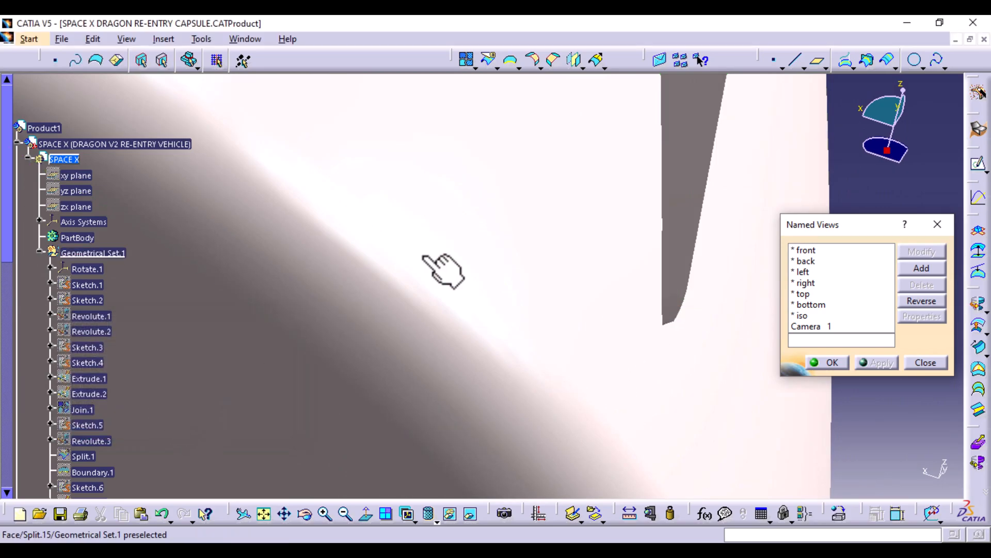
pyautogui.moveTo(574, 175); pyautogui.dragTo(565, 408, button='middle')
pyautogui.moveTo(400, 273); pyautogui.dragTo(649, 403, button='middle')
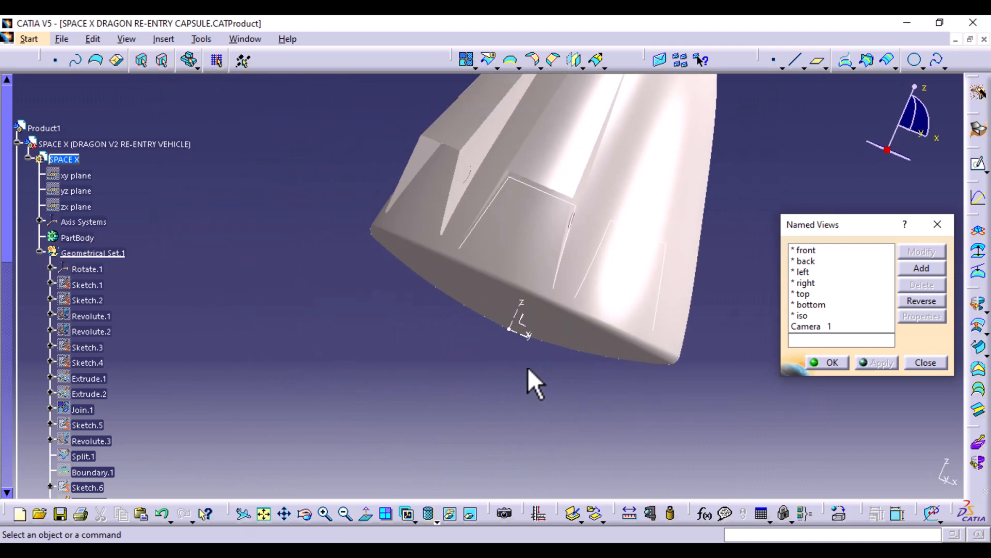
pyautogui.moveTo(526, 336); pyautogui.dragTo(511, 240, button='middle')
pyautogui.moveTo(558, 197); pyautogui.dragTo(537, 388, button='middle')
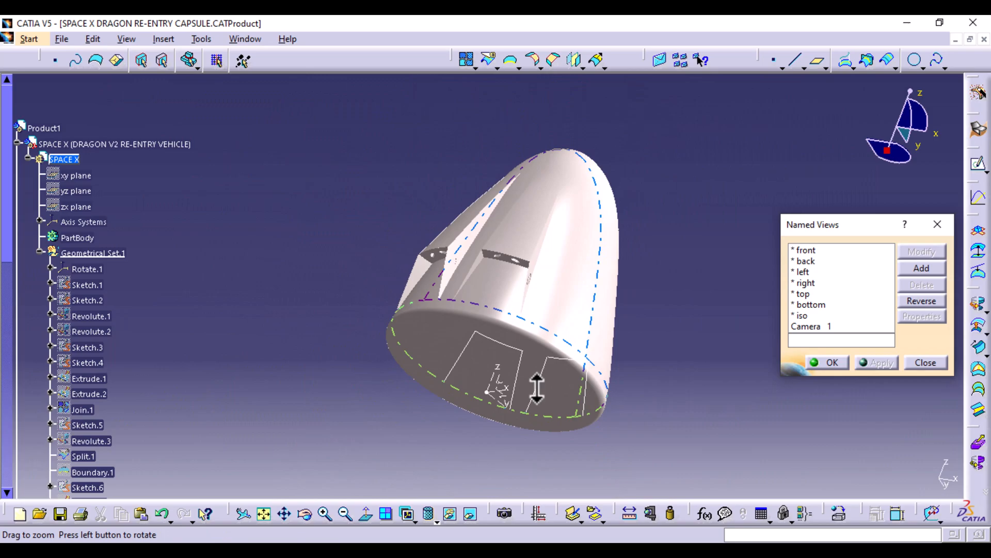
# Start a Symmetry operation with the two panel boundary curves, Boundary.2 and Boundary.3, as the elements to mirror.
pyautogui.moveTo(594, 212); pyautogui.dragTo(402, 375, button='middle')
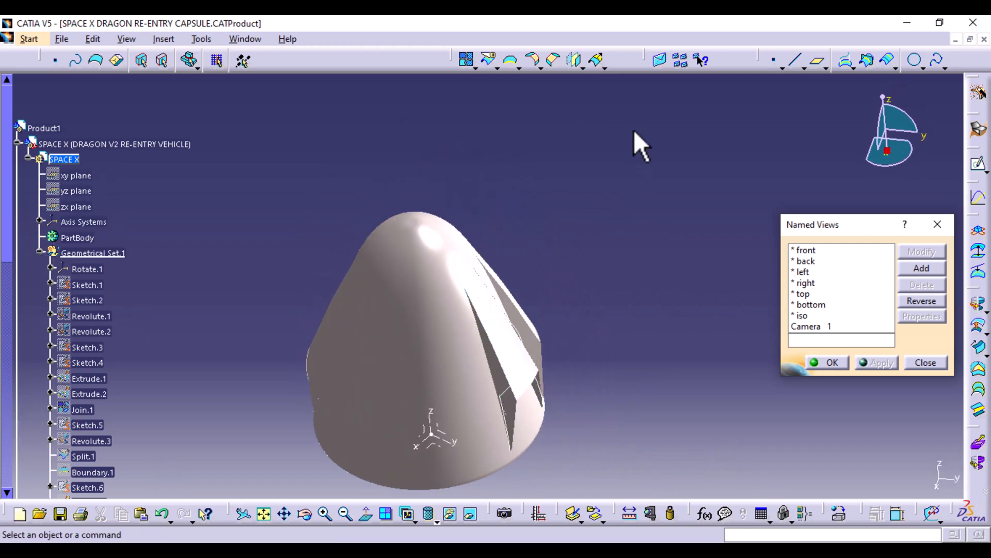
pyautogui.click(575, 61)
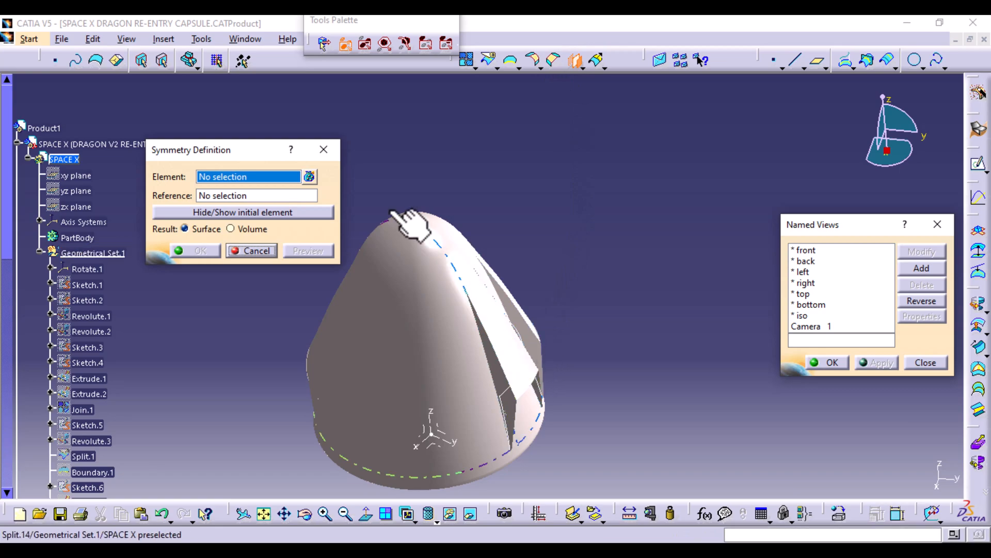
pyautogui.click(309, 177)
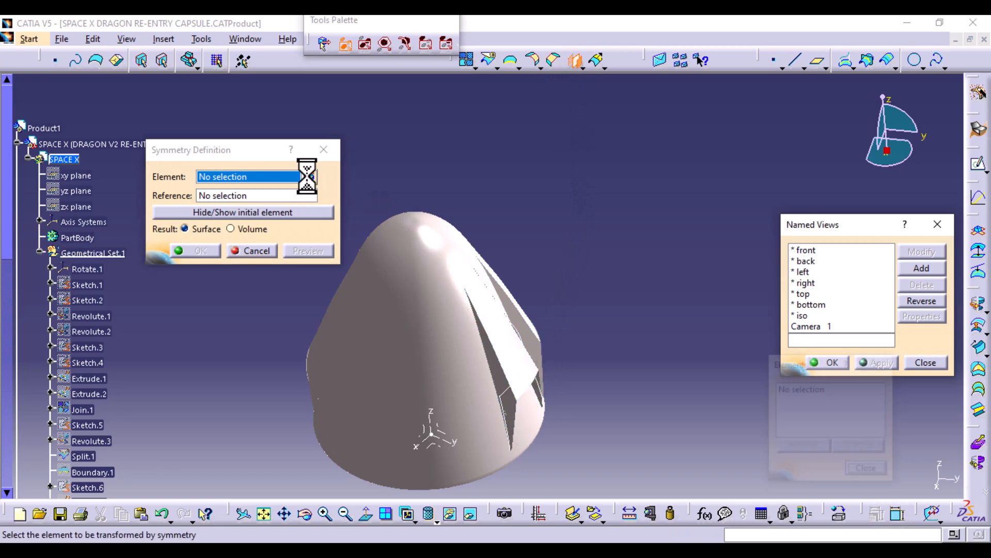
pyautogui.click(505, 405)
pyautogui.moveTo(527, 385); pyautogui.dragTo(437, 368, button='middle')
pyautogui.click(470, 362)
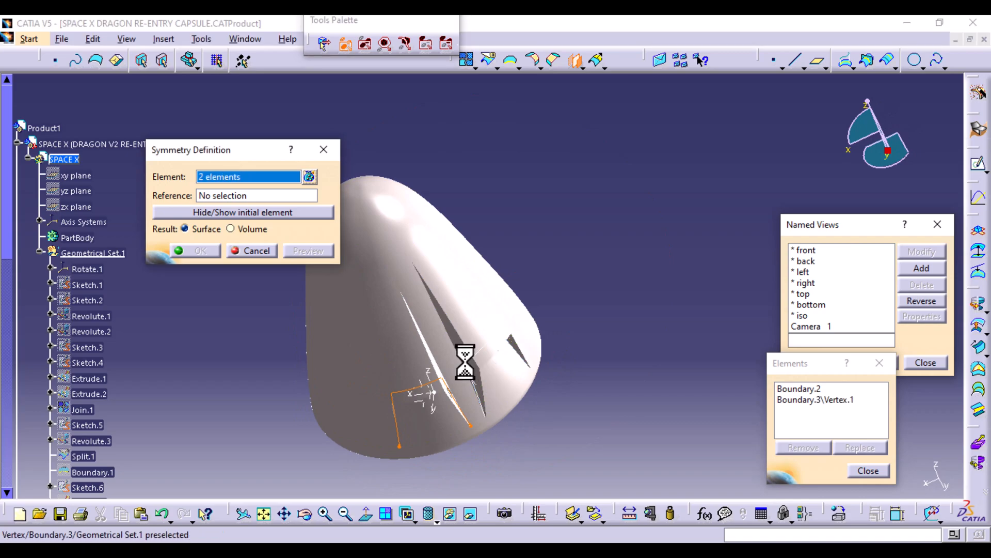
pyautogui.click(826, 401)
pyautogui.click(809, 447)
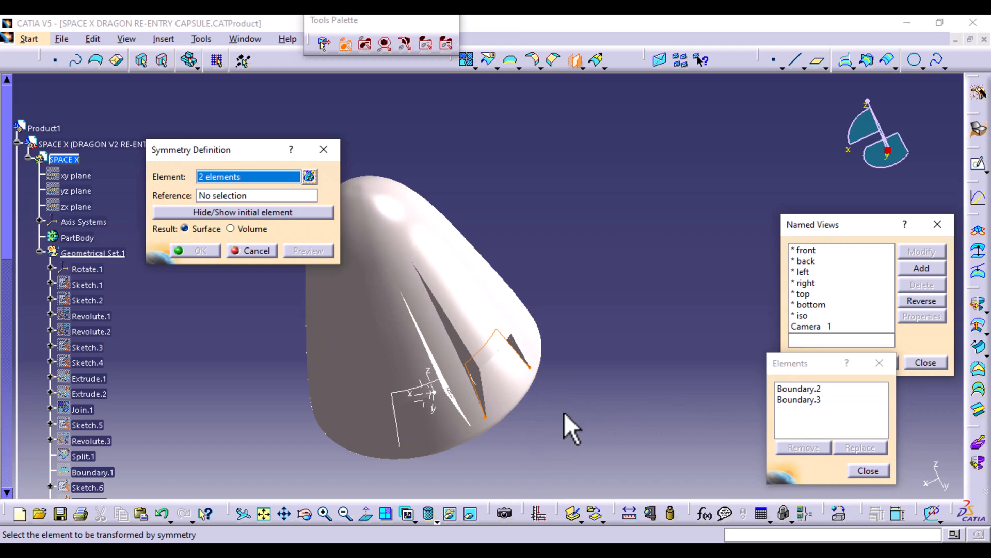
pyautogui.click(868, 471)
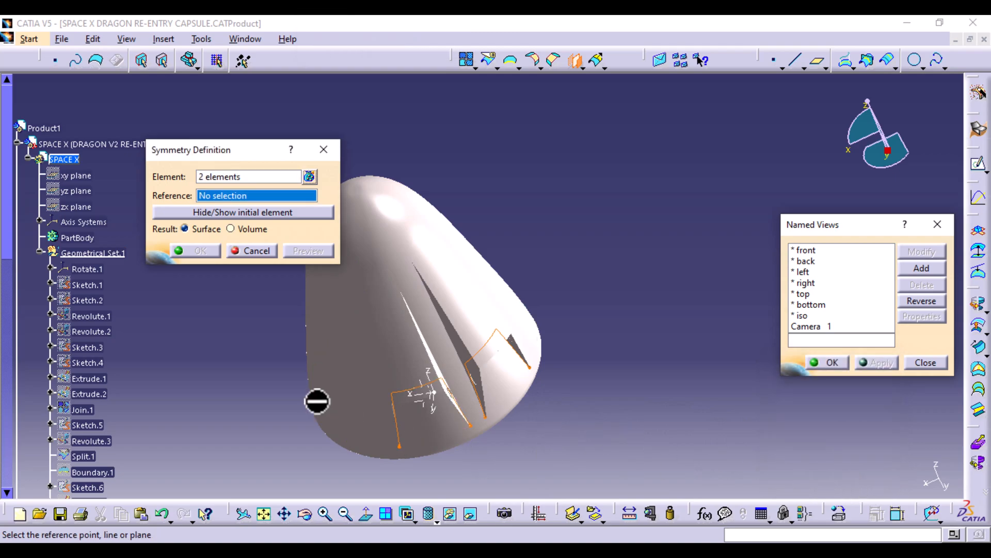
# Show Axis System.1 and mirror the two boundary curves about its ZX plane.
pyautogui.moveTo(288, 405); pyautogui.dragTo(519, 274, button='middle')
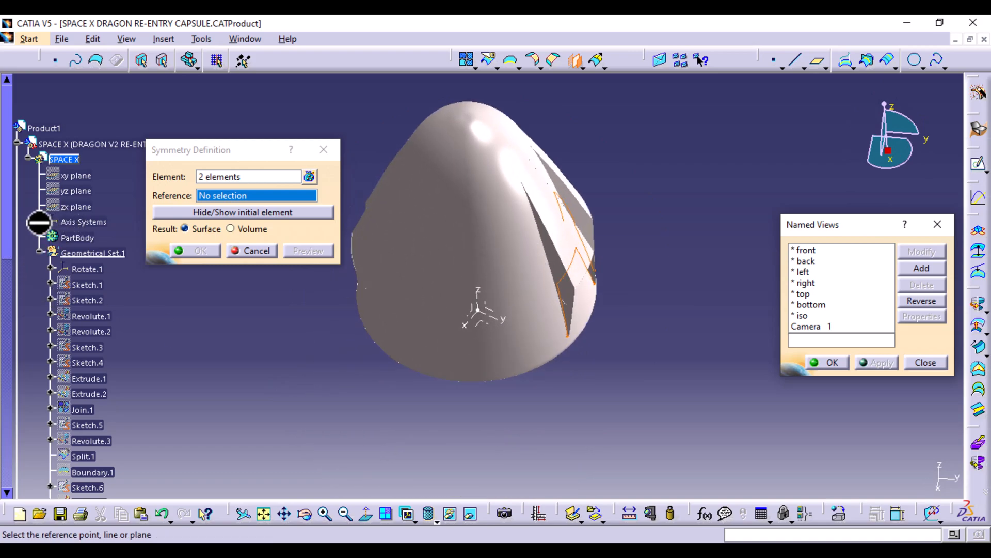
pyautogui.click(39, 222)
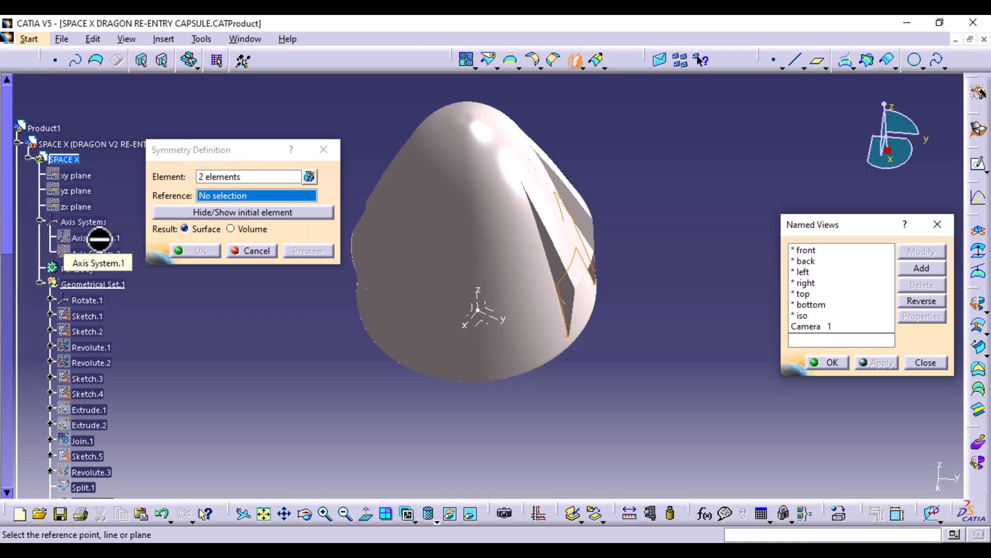
pyautogui.rightClick(100, 239)
pyautogui.click(135, 283)
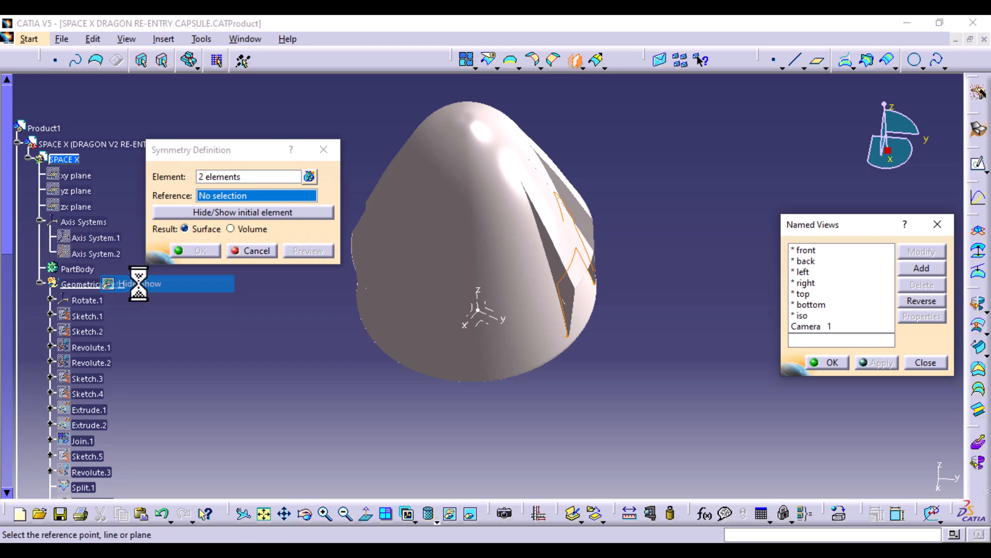
pyautogui.moveTo(504, 361); pyautogui.dragTo(494, 260, button='middle')
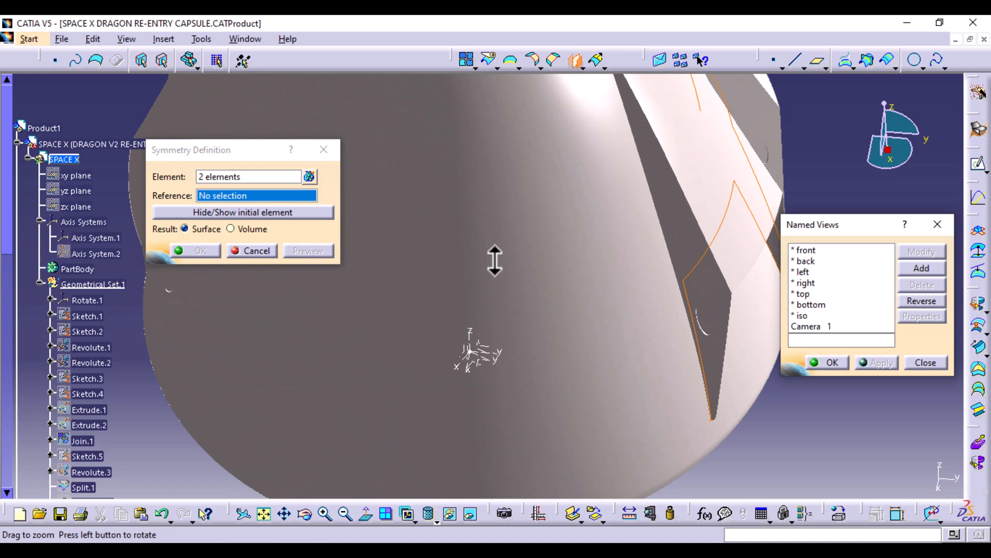
pyautogui.click(468, 358)
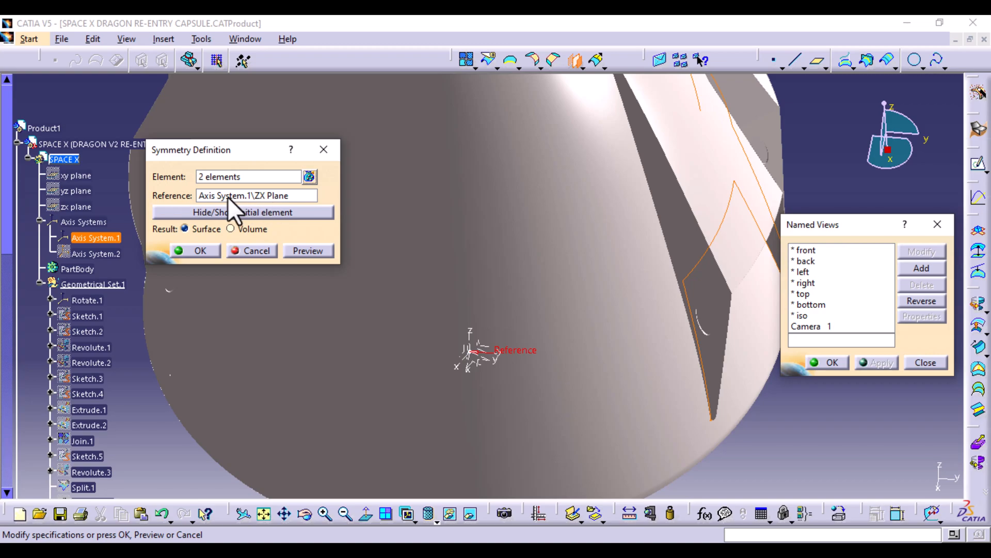
pyautogui.click(316, 251)
pyautogui.moveTo(331, 325); pyautogui.dragTo(362, 449, button='middle')
pyautogui.moveTo(345, 355); pyautogui.dragTo(441, 248, button='middle')
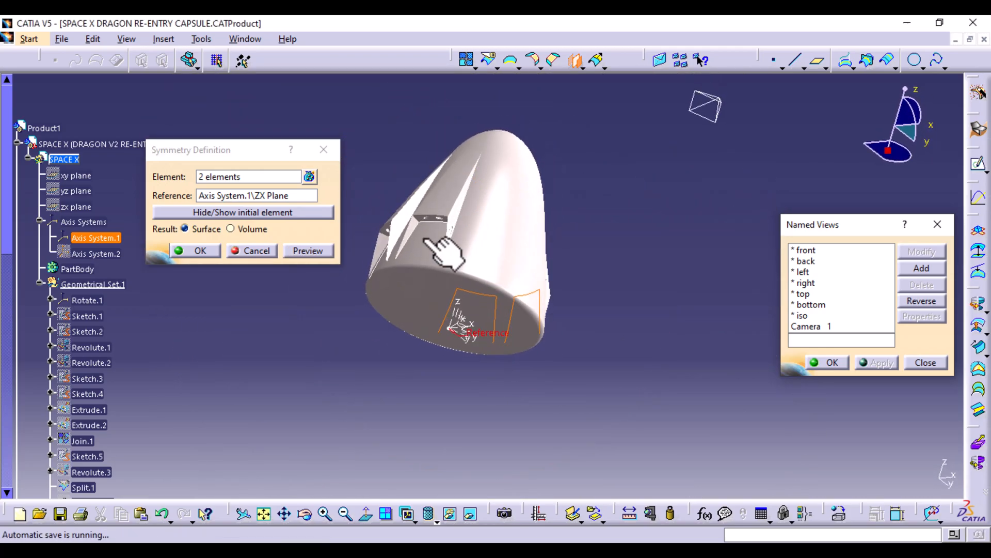
pyautogui.click(202, 251)
# Hide Axis System.1.
pyautogui.rightClick(95, 241)
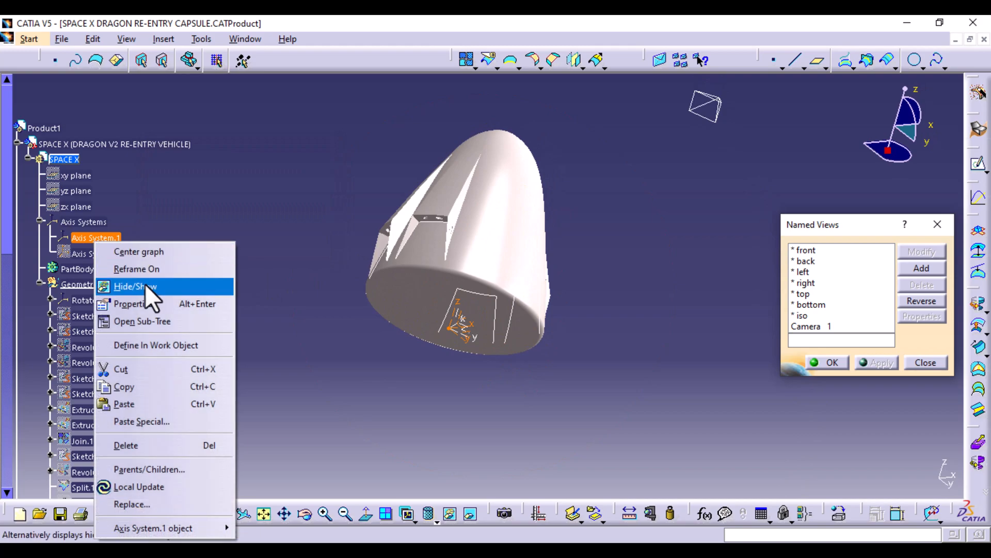
pyautogui.click(145, 284)
pyautogui.moveTo(535, 148); pyautogui.dragTo(357, 229, button='middle')
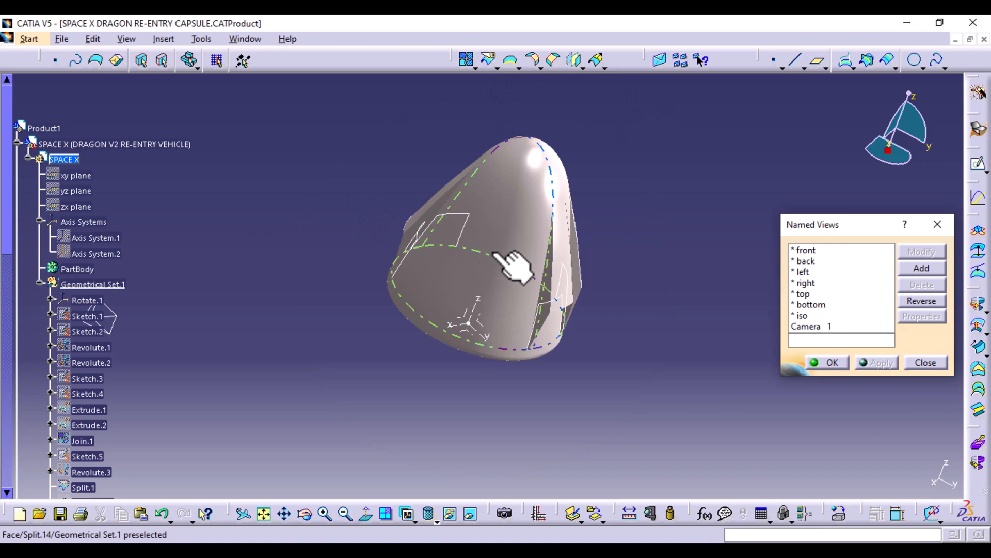
# Split the main body surface Split.14 with Boundary.2 as the cutting element, keeping both sides.
pyautogui.click(488, 59)
pyautogui.moveTo(597, 262); pyautogui.dragTo(511, 273, button='middle')
pyautogui.click(496, 261)
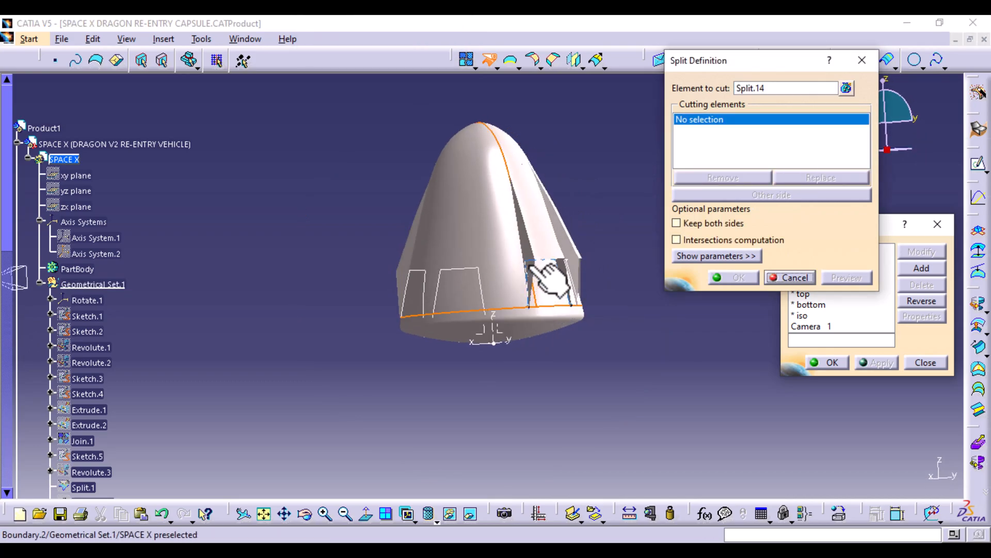
pyautogui.click(532, 265)
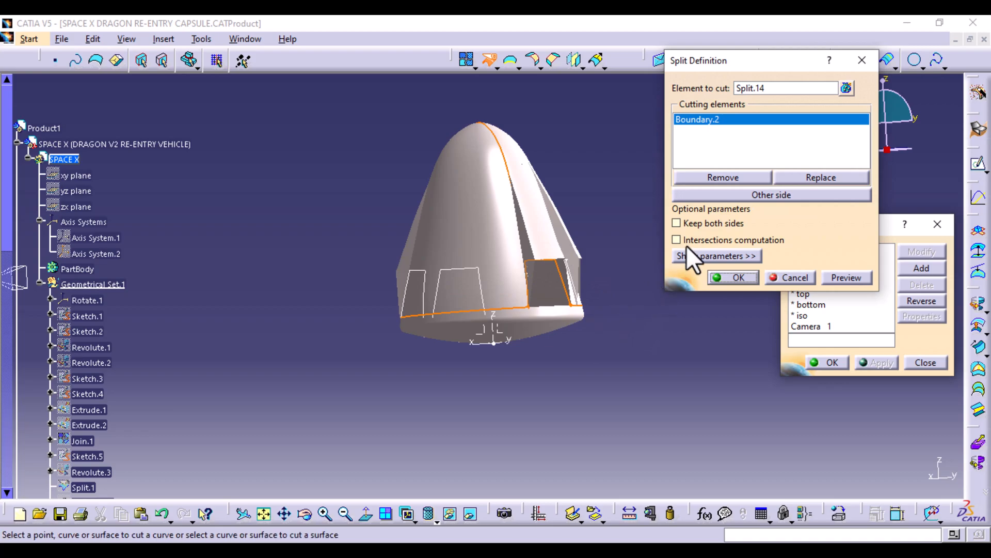
pyautogui.click(733, 277)
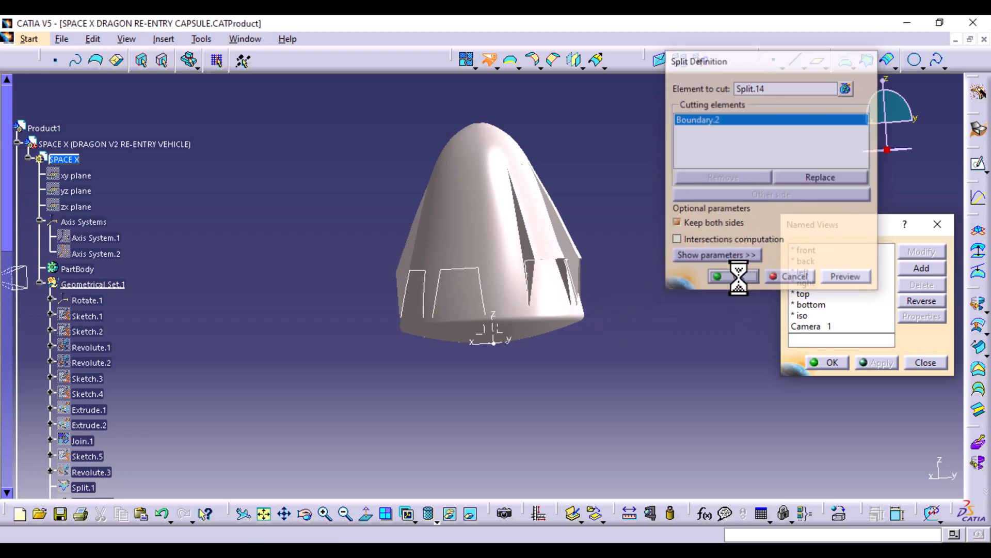
# Split the body surface Split.16 with Boundary.3 as the cutting element, keeping both sides.
pyautogui.moveTo(651, 281); pyautogui.dragTo(550, 297, button='middle')
pyautogui.click(485, 59)
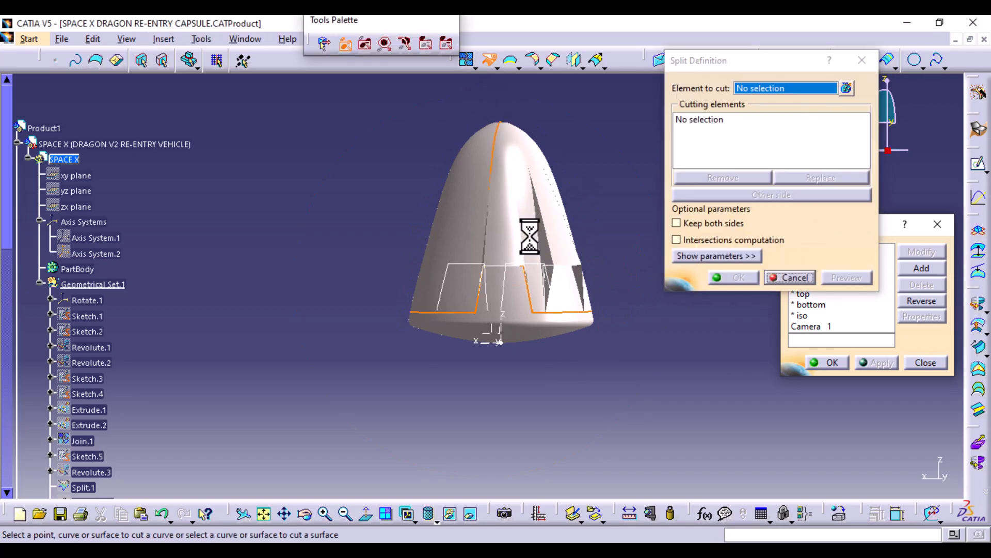
pyautogui.click(533, 238)
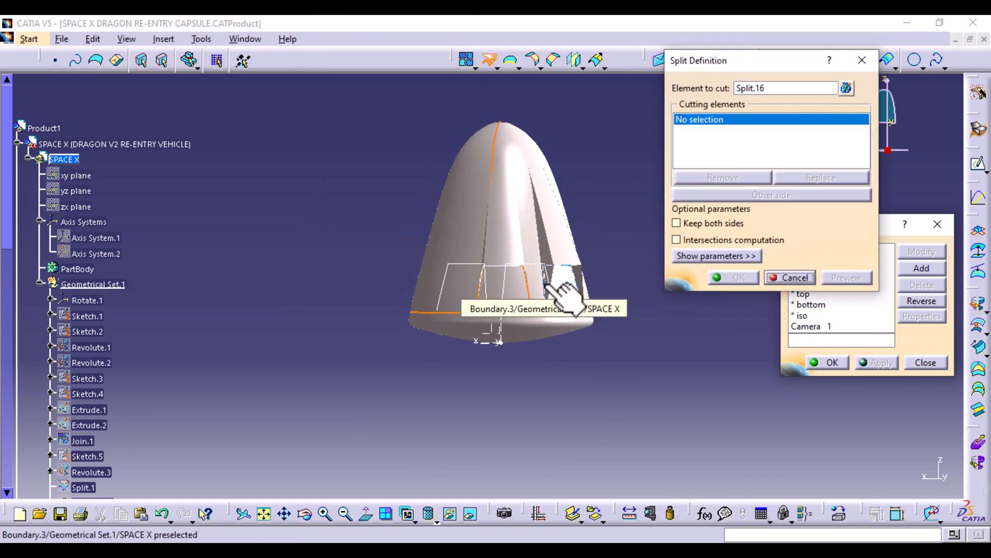
pyautogui.click(546, 284)
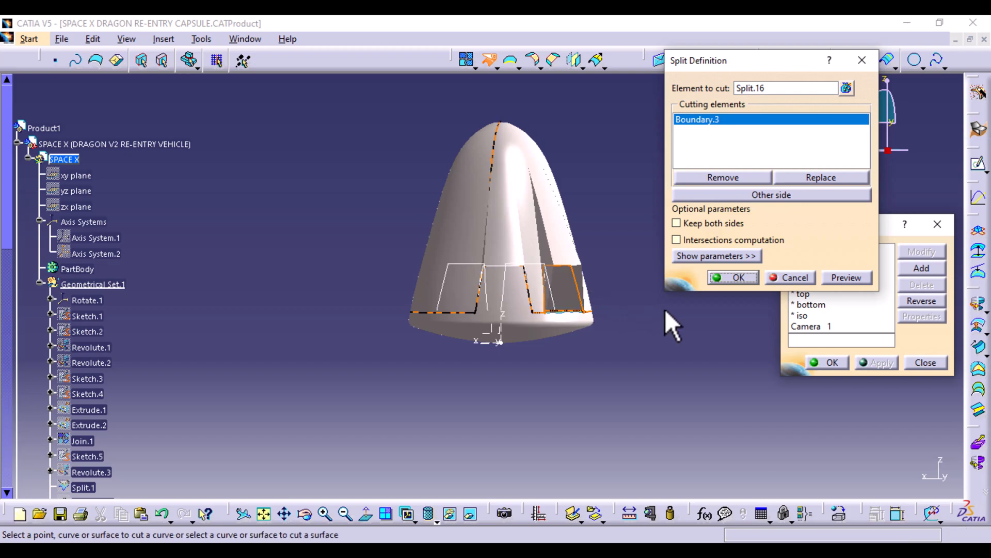
pyautogui.moveTo(575, 354); pyautogui.dragTo(513, 368, button='middle')
pyautogui.click(690, 225)
pyautogui.click(755, 275)
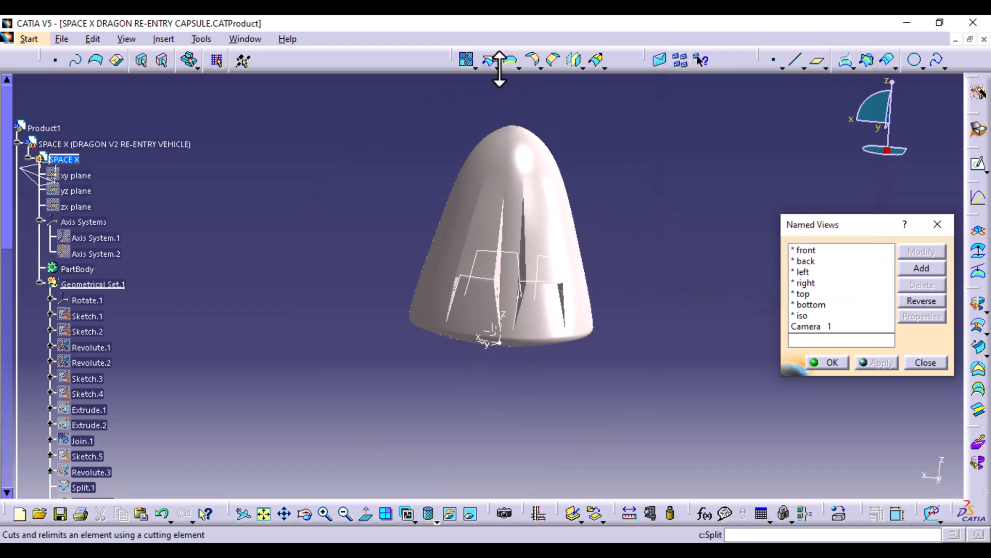
# Split the body surface Split.18 with the mirrored curve Symmetry.14, keeping both sides.
pyautogui.click(490, 61)
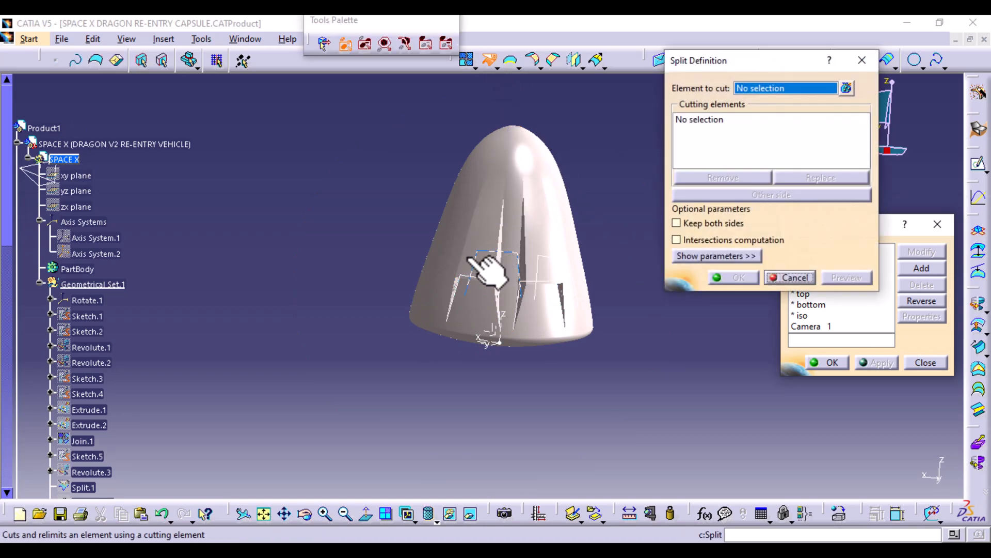
pyautogui.click(462, 259)
pyautogui.click(491, 253)
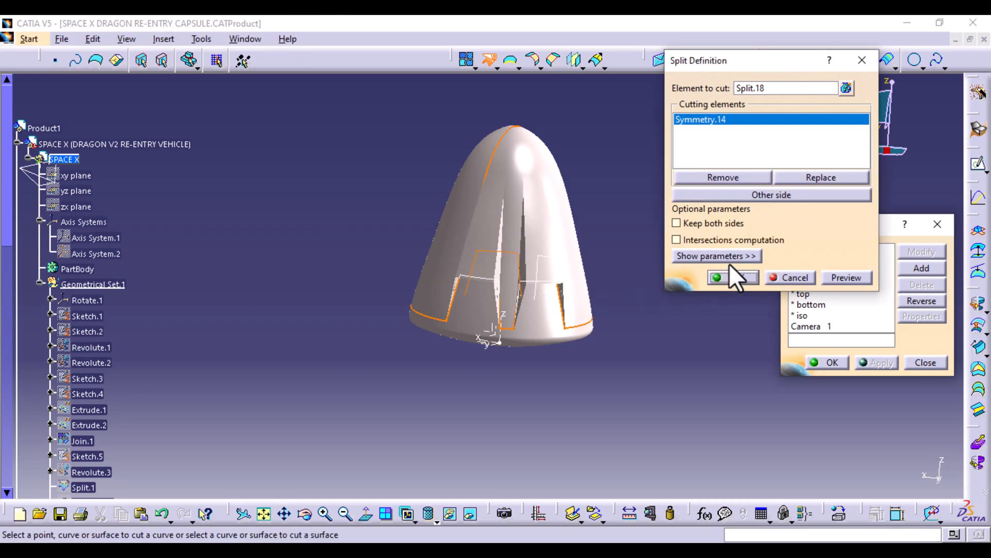
pyautogui.click(739, 274)
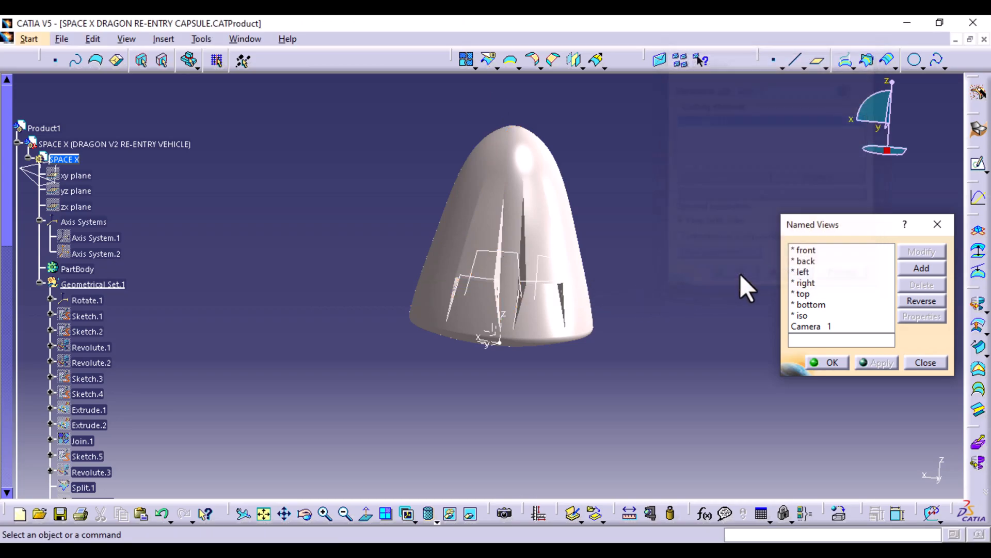
# Split the body surface Split.20 with the mirrored curve Symmetry.15, keeping both sides.
pyautogui.click(488, 58)
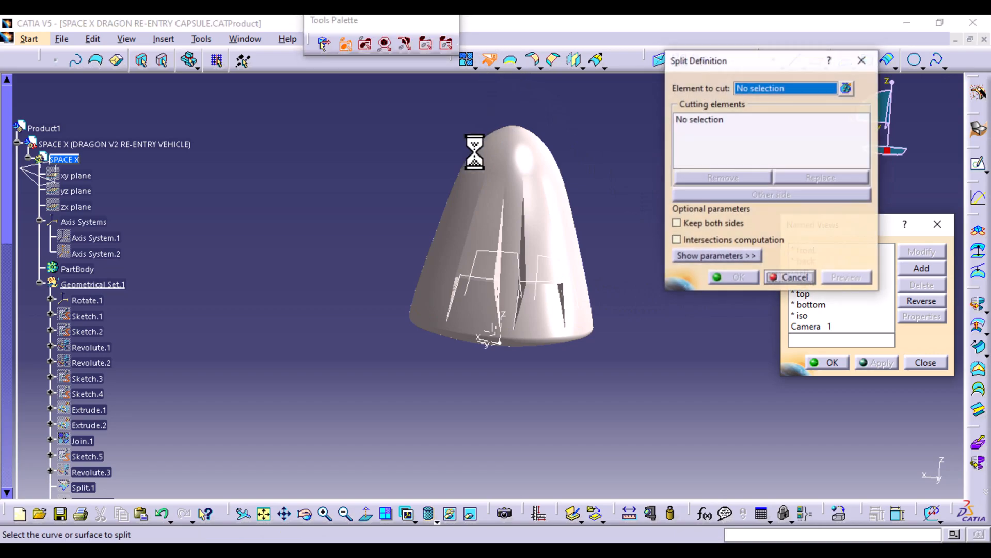
pyautogui.click(457, 229)
pyautogui.click(540, 269)
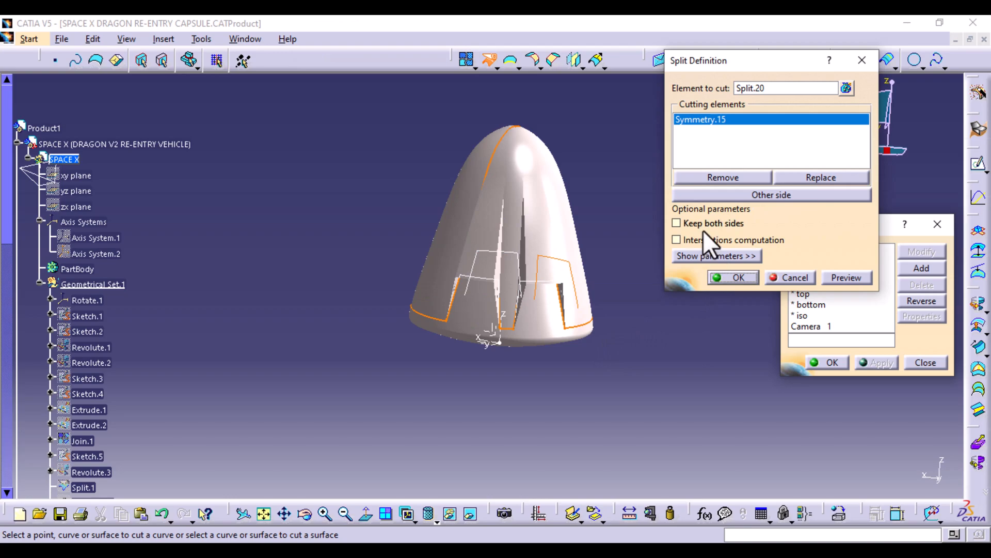
pyautogui.click(732, 277)
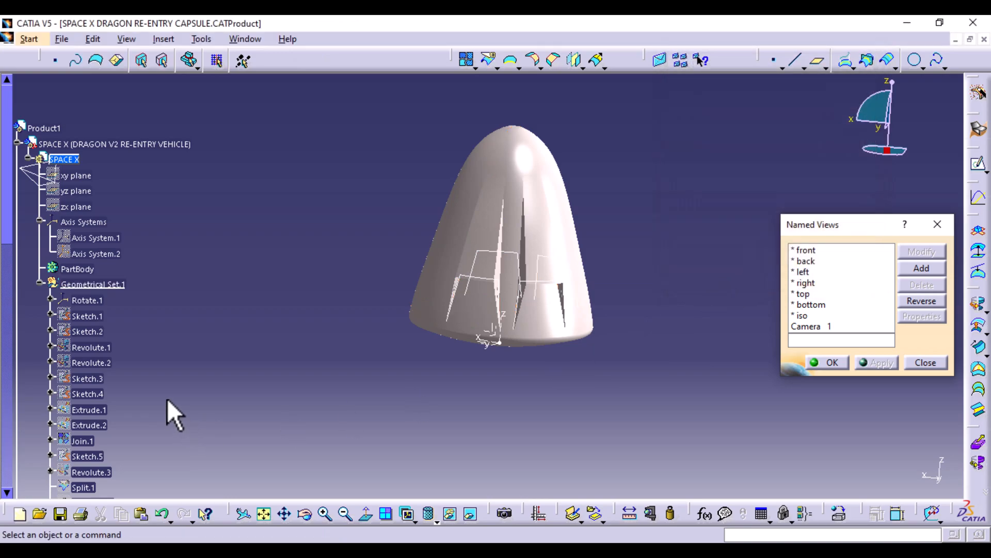
# Hide Boundary.2, Boundary.3 and the mirrored curves in Multi Output.17 (Symmetry).
pyautogui.scroll(-15, 167, 393)
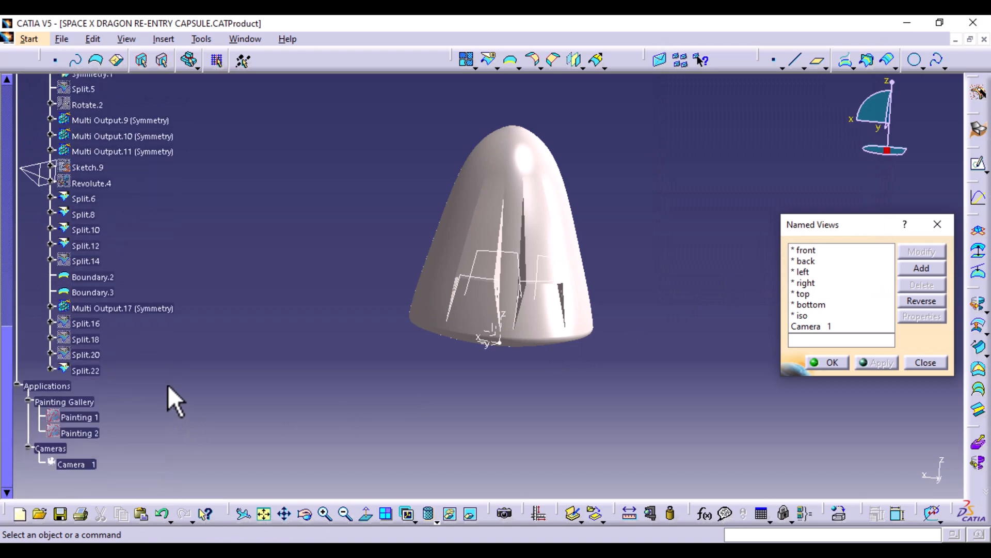
pyautogui.scroll(-5, 168, 384)
pyautogui.rightClick(89, 149)
pyautogui.click(131, 194)
pyautogui.rightClick(110, 167)
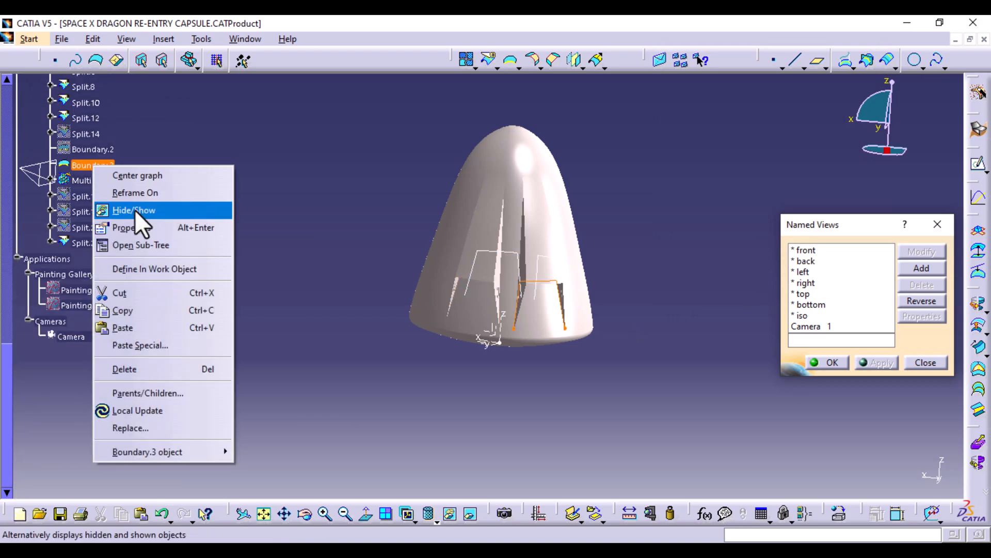
pyautogui.click(135, 210)
pyautogui.rightClick(106, 178)
pyautogui.click(164, 222)
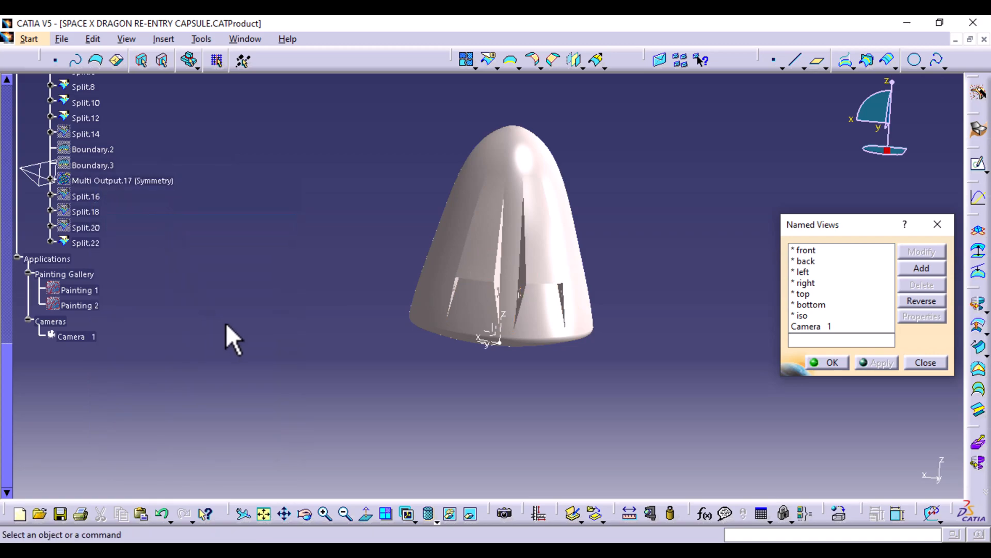
# Start a join with the capsule's base surface Split.15 and the lower panel surfaces Split.17, Split.19, Split.21 and Split.23.
pyautogui.moveTo(332, 356); pyautogui.dragTo(447, 355, button='middle')
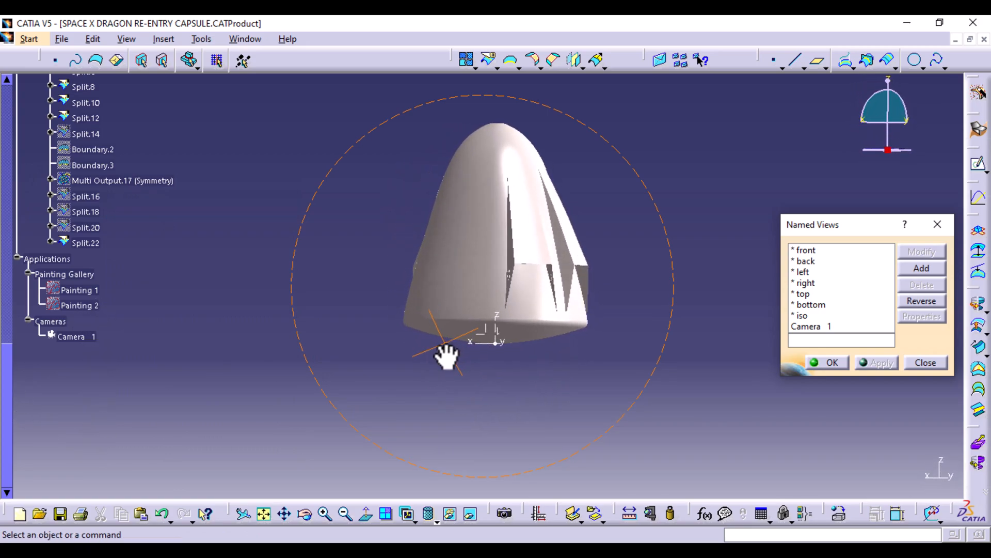
pyautogui.click(461, 61)
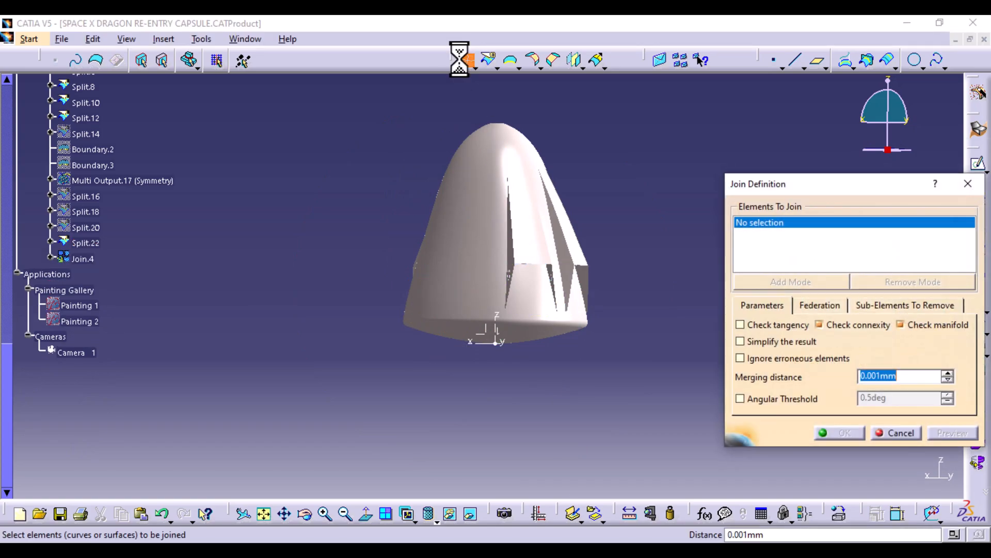
pyautogui.click(525, 336)
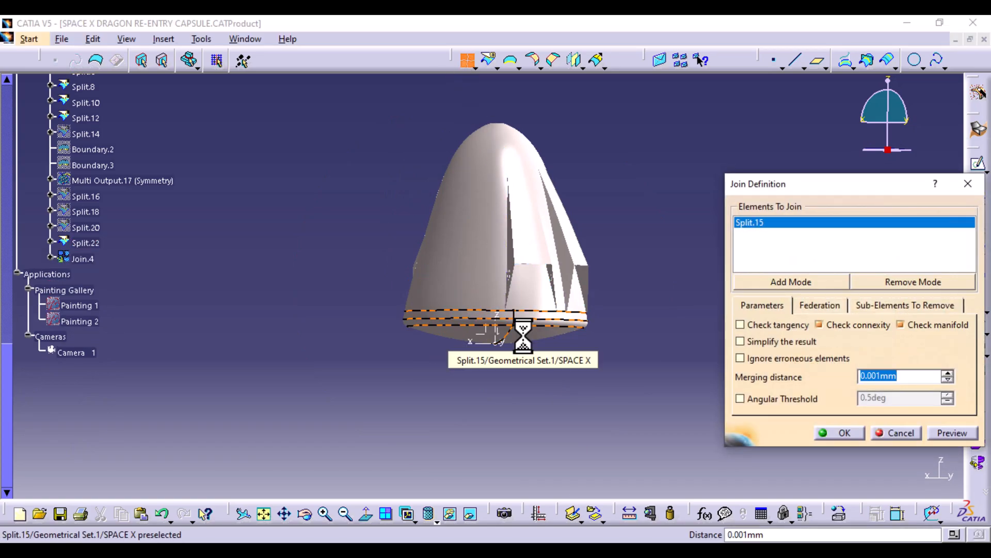
pyautogui.click(535, 295)
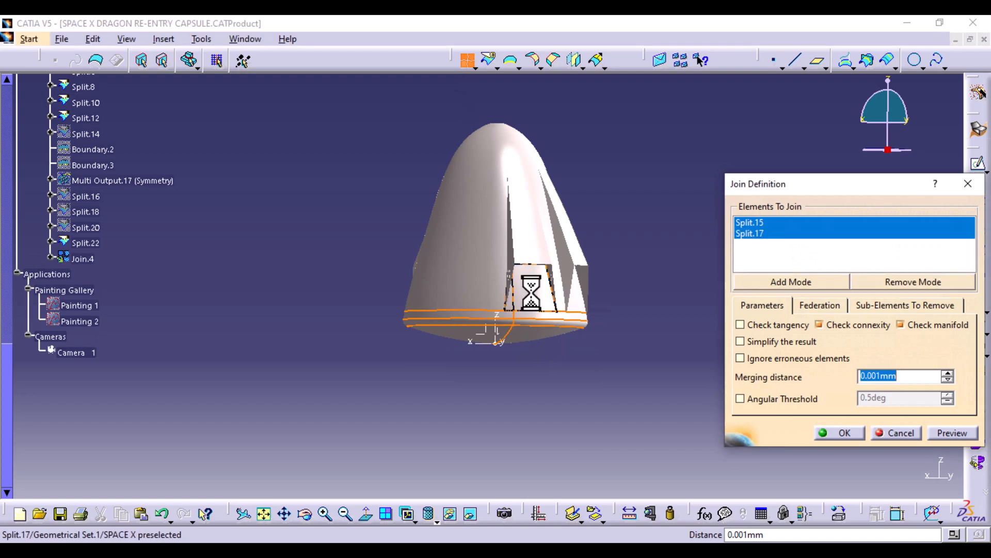
pyautogui.click(576, 301)
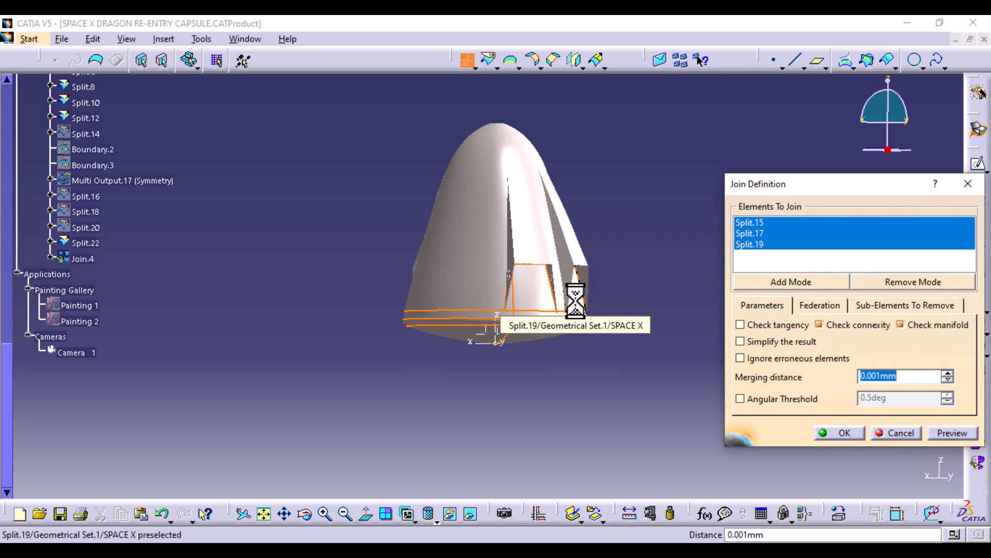
pyautogui.moveTo(322, 293); pyautogui.dragTo(671, 294, button='middle')
pyautogui.click(481, 287)
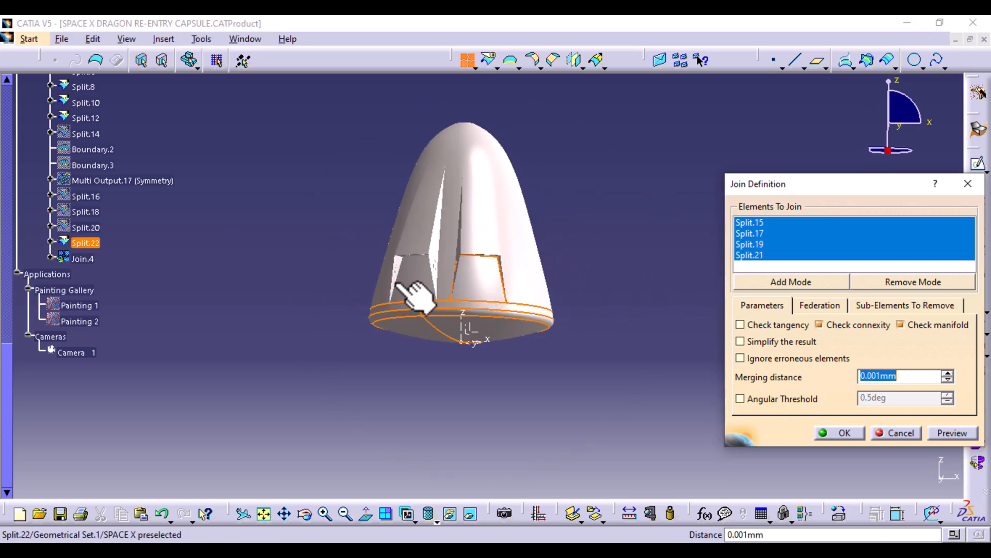
pyautogui.click(413, 281)
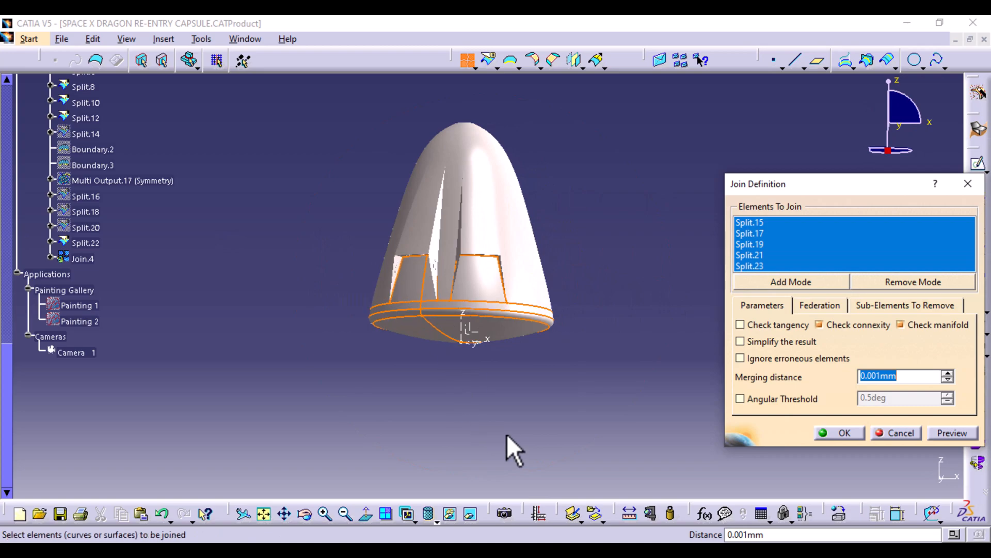
# Add the four recess surfaces with holes, Symmetry.8, Symmetry.12, Join.2 and Symmetry.4, to the join.
pyautogui.moveTo(533, 420)
pyautogui.mouseDown(button='middle')
pyautogui.moveTo(511, 379)
pyautogui.moveTo(522, 270)
pyautogui.moveTo(533, 312)
pyautogui.moveTo(515, 227)
pyautogui.moveTo(469, 281)
pyautogui.mouseUp(button='middle')
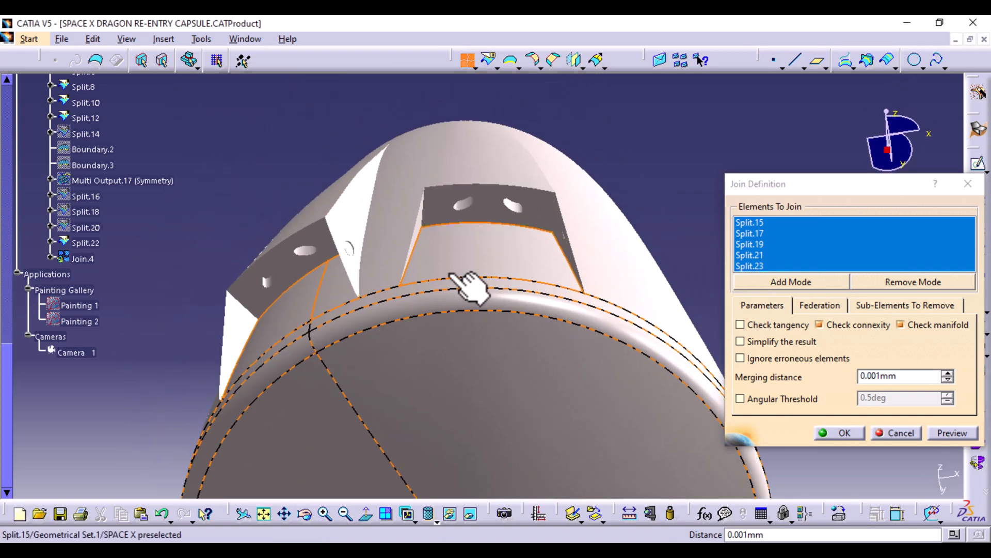
pyautogui.click(476, 208)
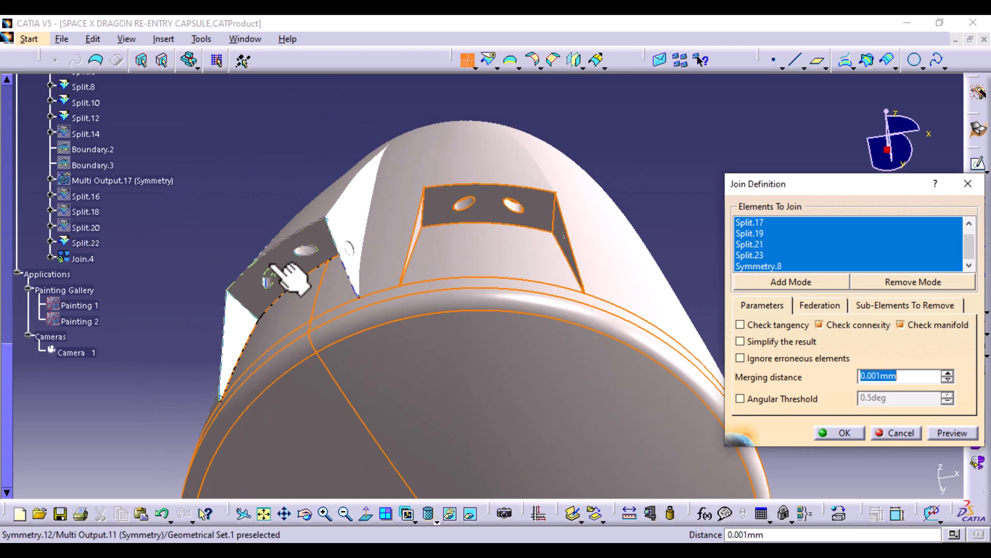
pyautogui.click(312, 279)
pyautogui.moveTo(674, 228)
pyautogui.mouseDown(button='middle')
pyautogui.moveTo(411, 274)
pyautogui.moveTo(621, 343)
pyautogui.moveTo(285, 196)
pyautogui.moveTo(442, 281)
pyautogui.moveTo(364, 131)
pyautogui.moveTo(499, 239)
pyautogui.mouseUp(button='middle')
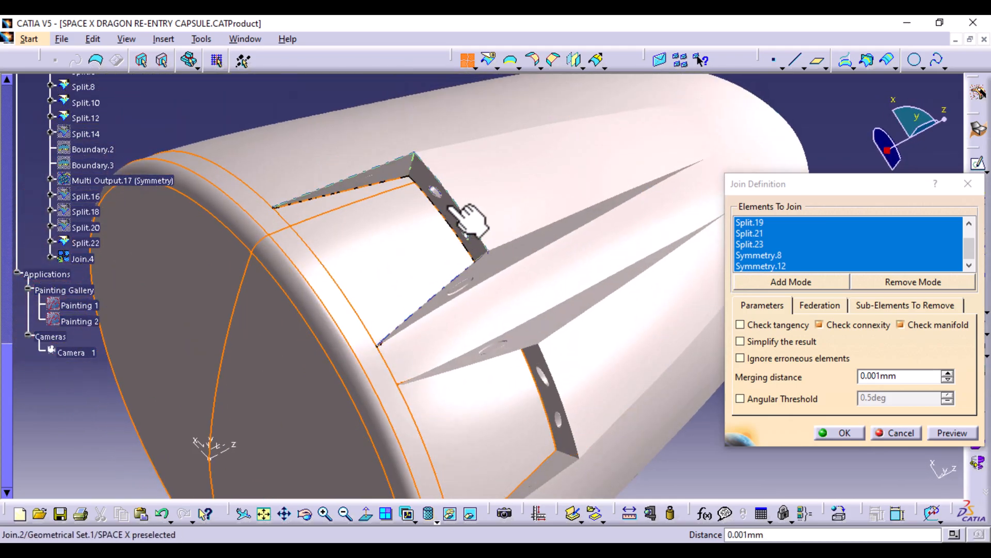
pyautogui.click(483, 245)
pyautogui.click(549, 402)
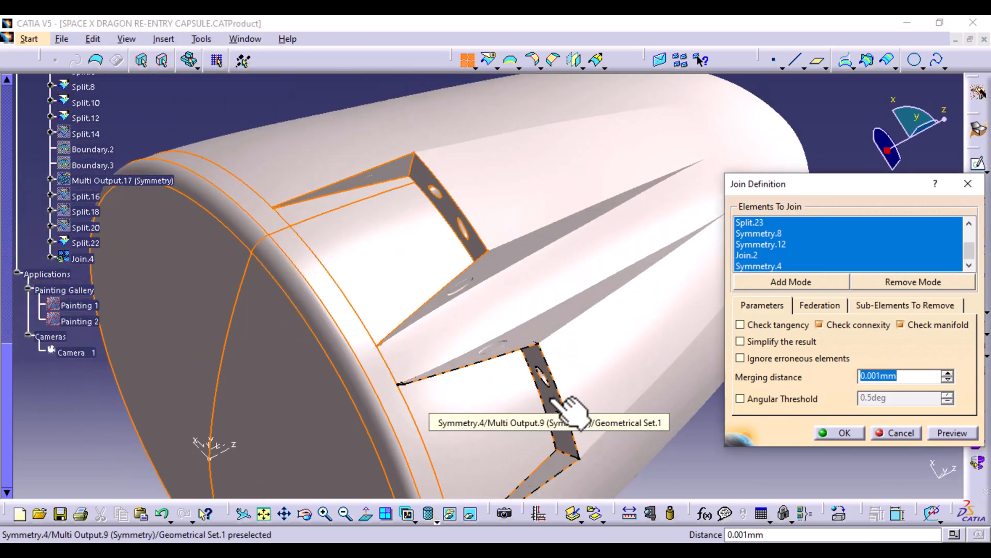
# Add the lower side-panel strips Split.7, Split.9, Split.13 and Split.11, then preview and create the join.
pyautogui.moveTo(326, 237)
pyautogui.mouseDown(button='middle')
pyautogui.moveTo(299, 303)
pyautogui.moveTo(516, 361)
pyautogui.moveTo(520, 432)
pyautogui.moveTo(516, 421)
pyautogui.mouseUp(button='middle')
pyautogui.click(519, 310)
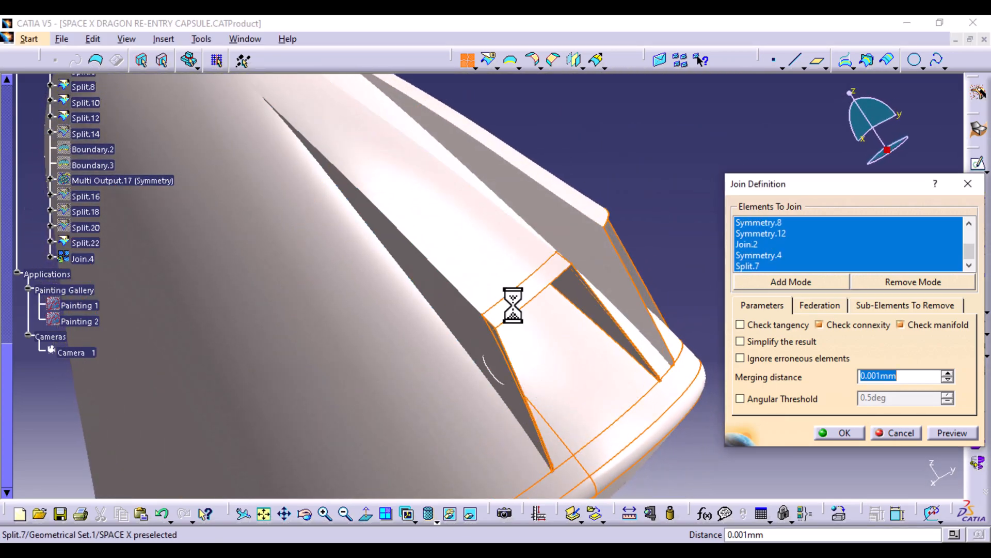
pyautogui.moveTo(594, 255); pyautogui.dragTo(488, 395, button='middle')
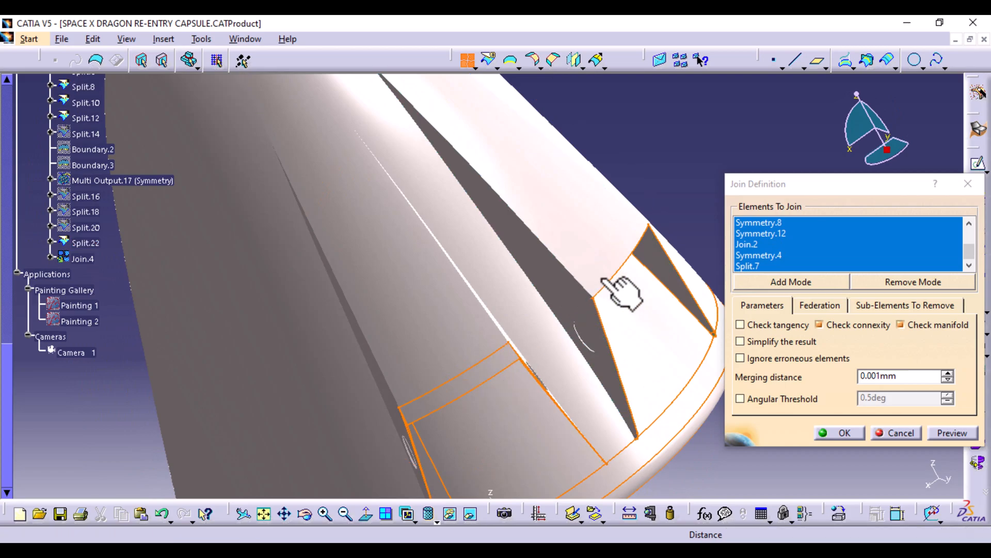
pyautogui.click(592, 330)
pyautogui.moveTo(604, 222); pyautogui.dragTo(433, 421, button='middle')
pyautogui.moveTo(615, 239); pyautogui.dragTo(314, 416, button='middle')
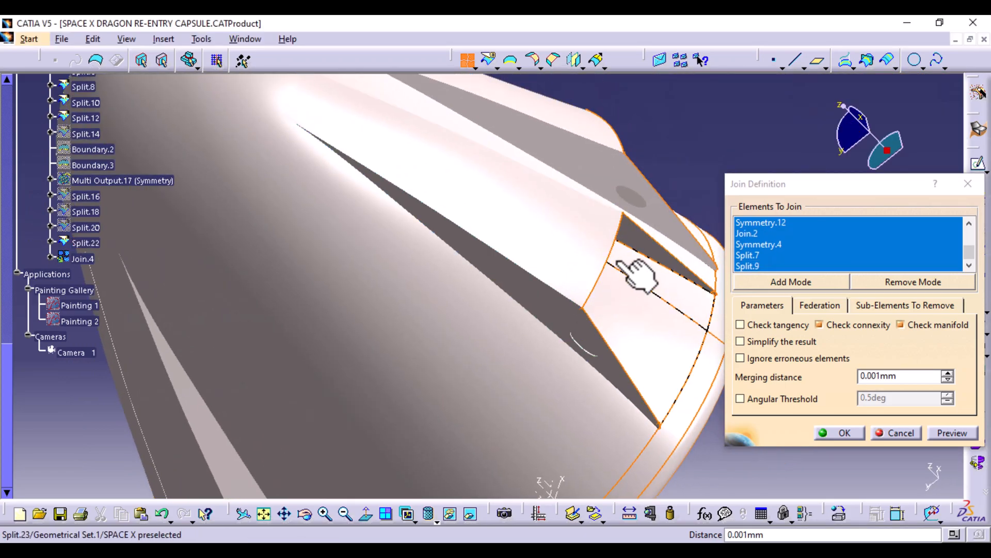
pyautogui.click(593, 272)
pyautogui.moveTo(635, 215); pyautogui.dragTo(599, 269, button='middle')
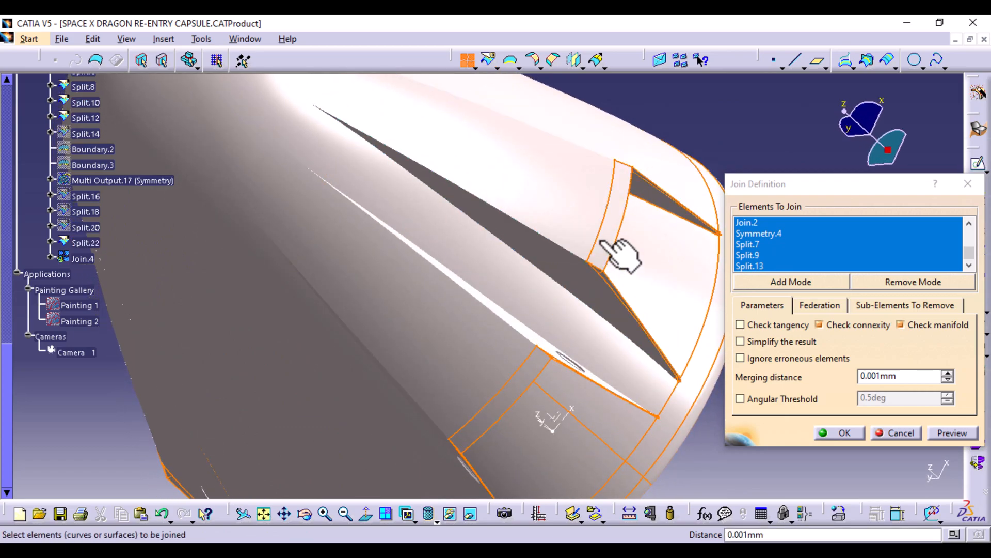
pyautogui.click(602, 243)
pyautogui.click(950, 432)
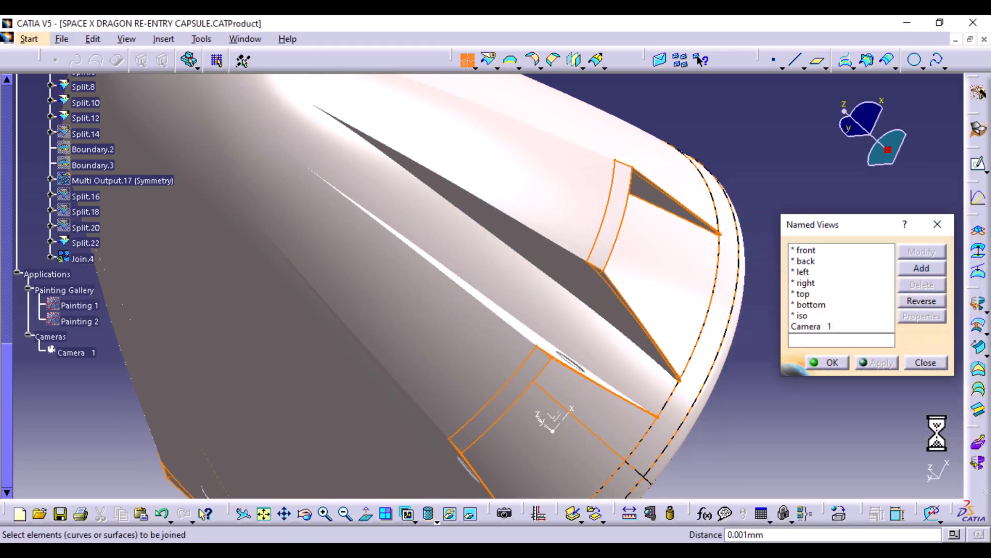
pyautogui.moveTo(384, 371); pyautogui.dragTo(444, 261, button='middle')
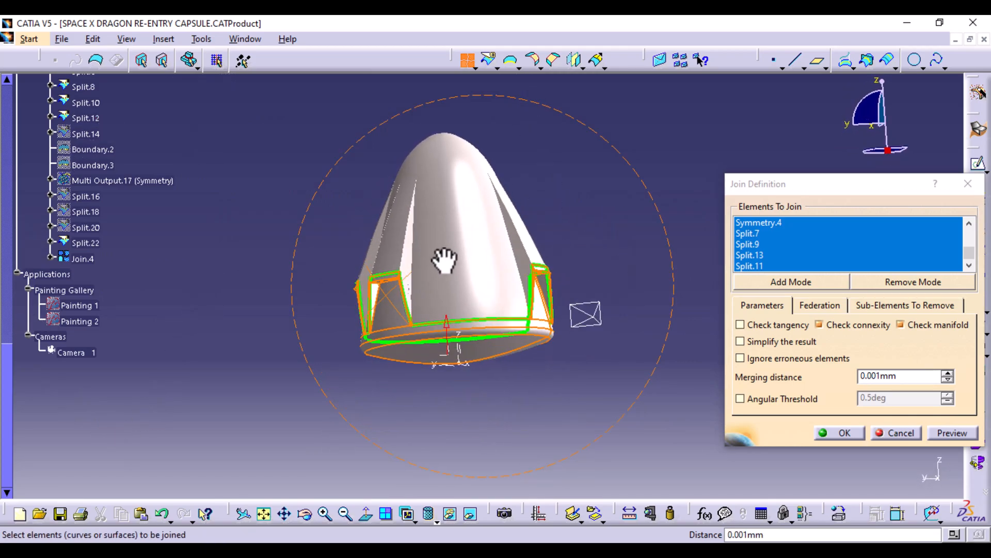
pyautogui.click(843, 432)
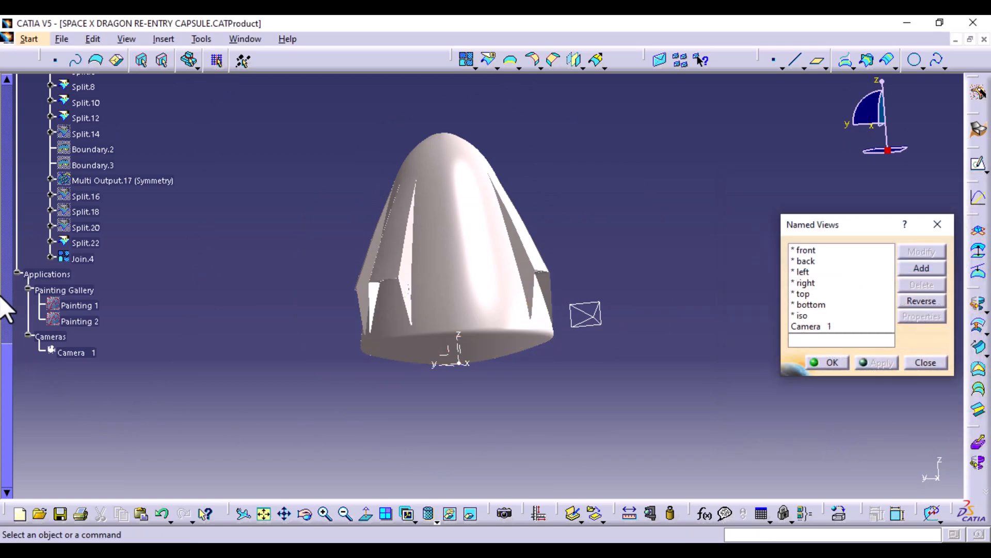
# Apply the DS Black painting material to the joined lower surface Join.4.
pyautogui.click(93, 259)
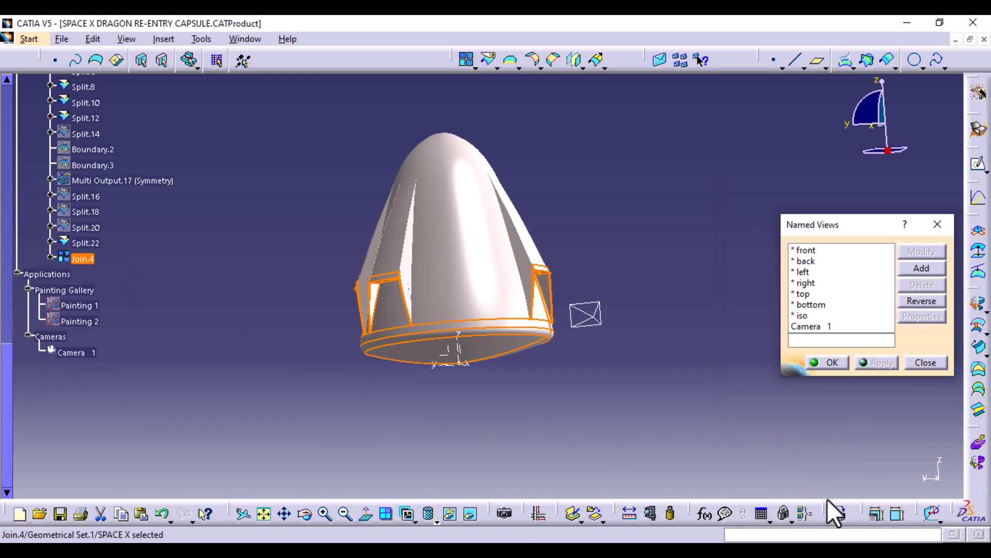
pyautogui.click(835, 510)
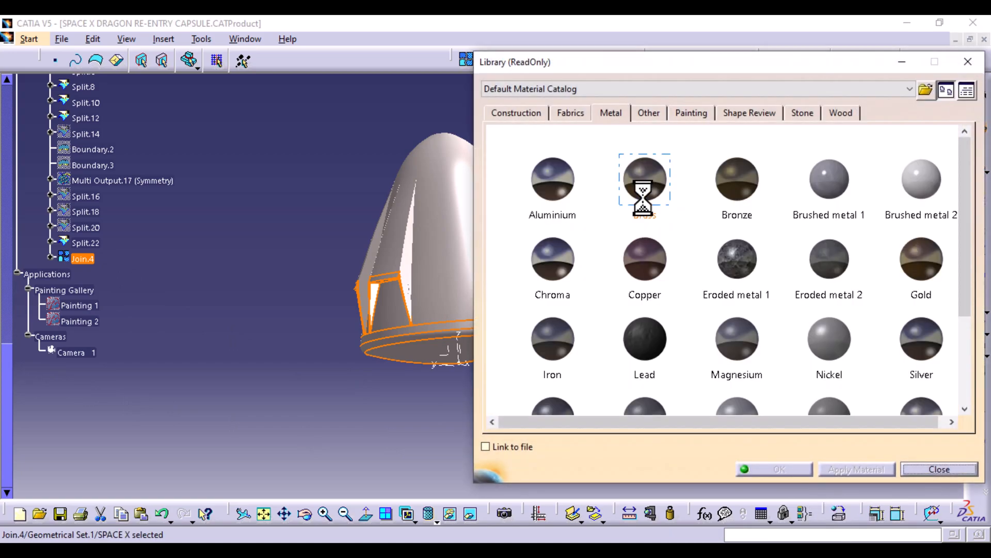
pyautogui.click(693, 114)
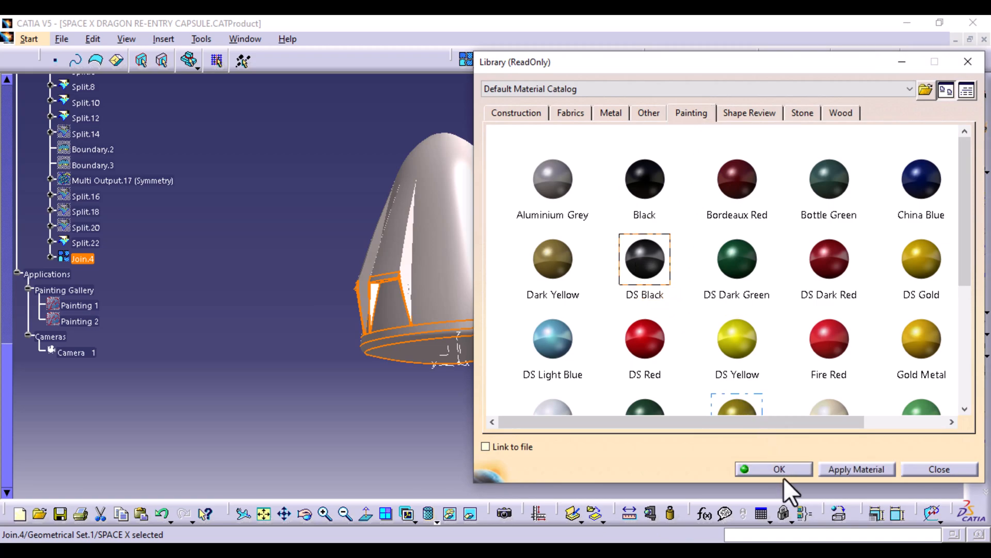
pyautogui.click(779, 468)
# Try to join the main body Split.22 with the upper side-panel surfaces Split.6, Split.8, Split.12 and Split.10.
pyautogui.moveTo(635, 215); pyautogui.dragTo(382, 297, button='middle')
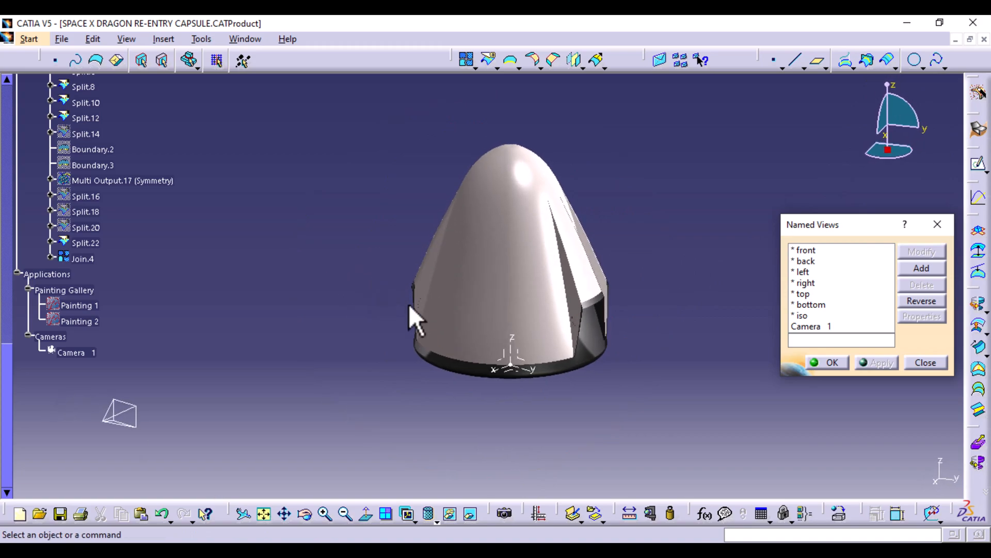
pyautogui.click(468, 61)
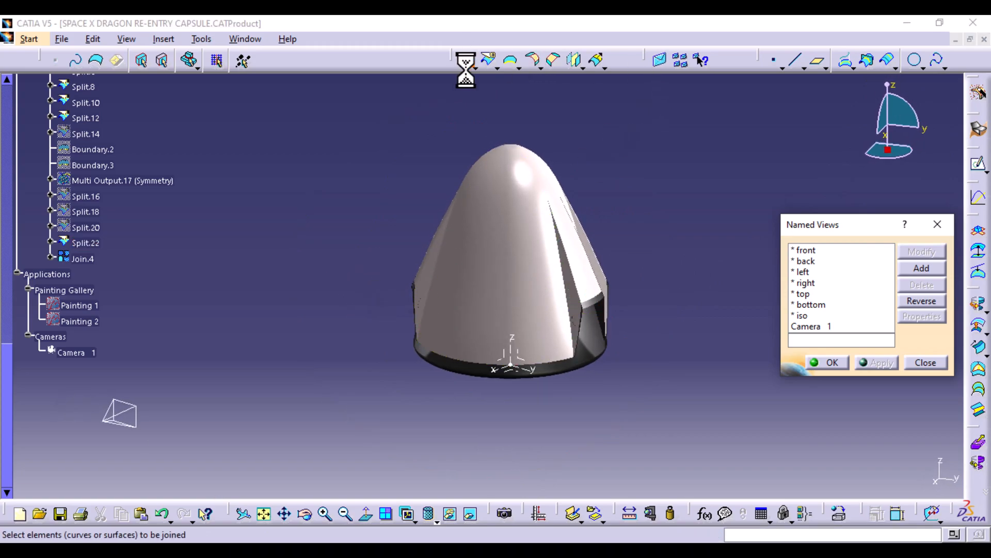
pyautogui.click(509, 246)
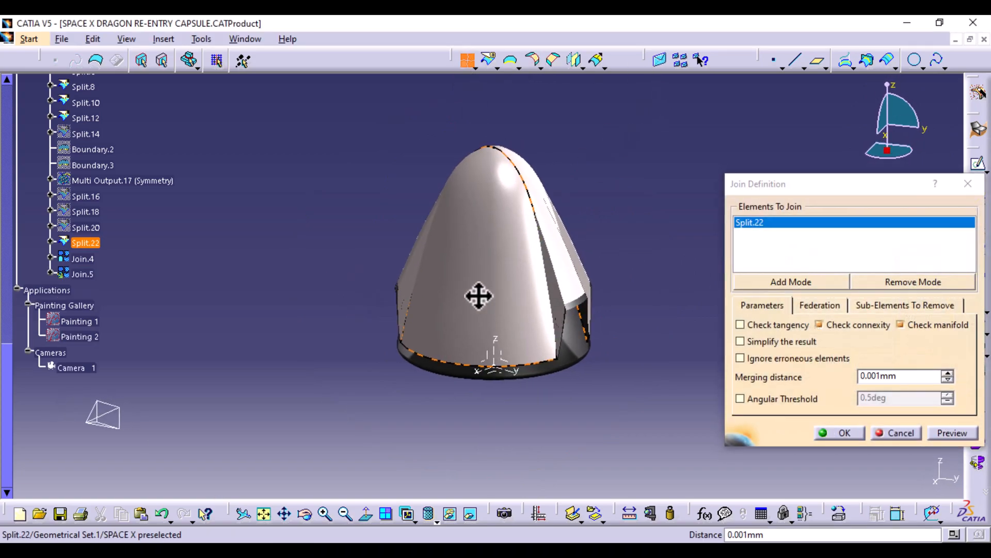
pyautogui.moveTo(493, 290); pyautogui.dragTo(381, 320, button='middle')
pyautogui.click(483, 314)
pyautogui.moveTo(504, 267); pyautogui.dragTo(593, 224, button='middle')
pyautogui.click(469, 265)
pyautogui.click(548, 151)
pyautogui.click(591, 195)
pyautogui.moveTo(588, 270); pyautogui.dragTo(555, 121, button='middle')
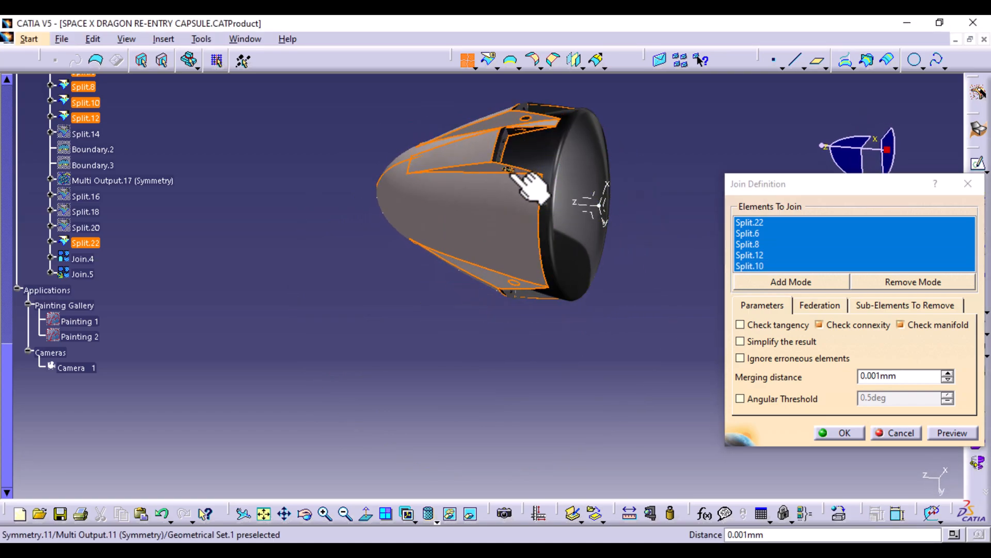
pyautogui.moveTo(287, 236); pyautogui.dragTo(504, 181, button='middle')
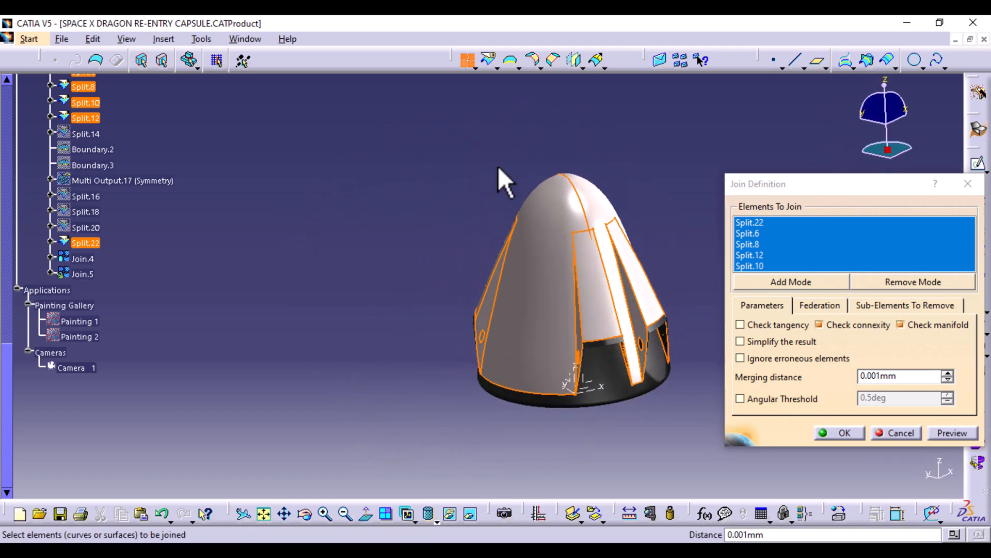
# Preview the upper-body join with its connexity diagnosis displayed, and discard the join.
pyautogui.click(965, 432)
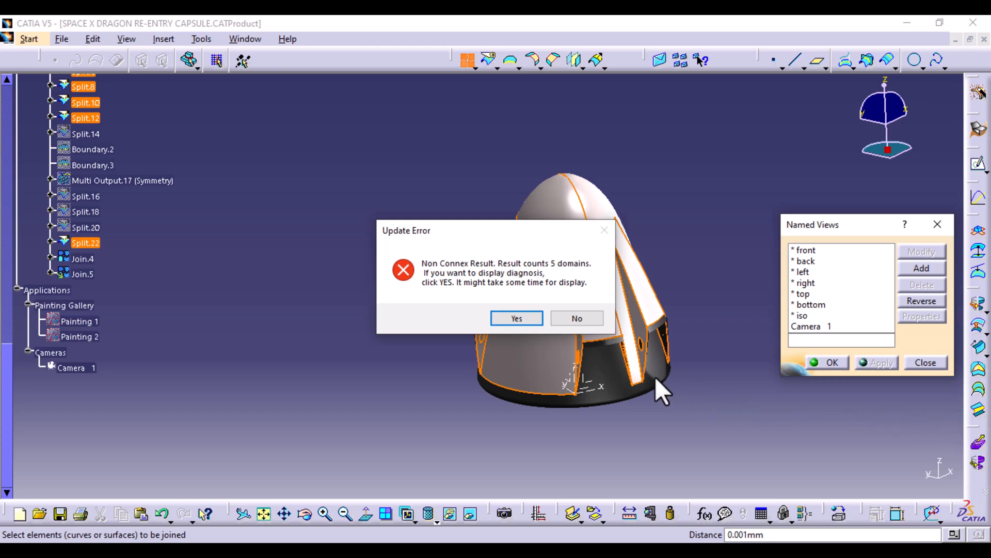
pyautogui.click(531, 318)
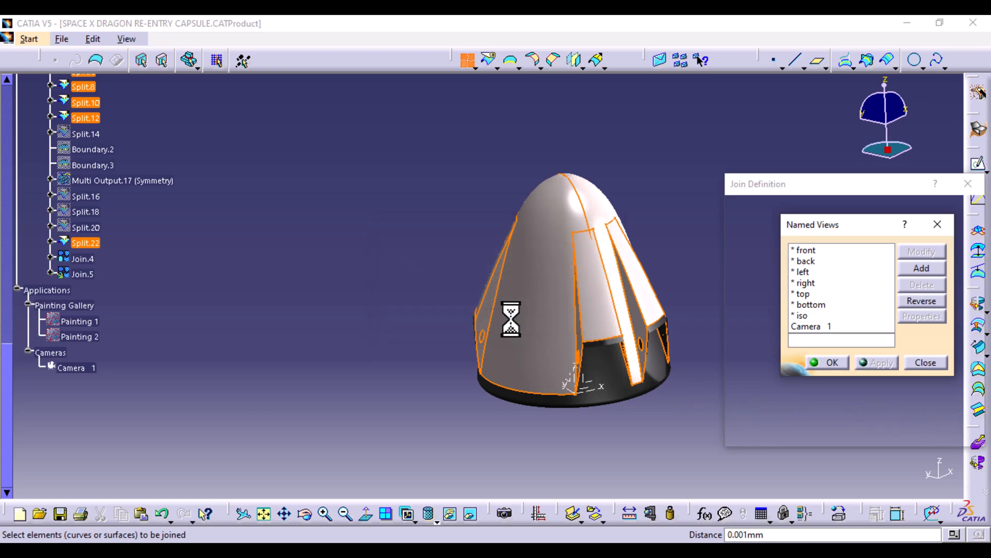
pyautogui.moveTo(432, 366); pyautogui.dragTo(316, 302, button='middle')
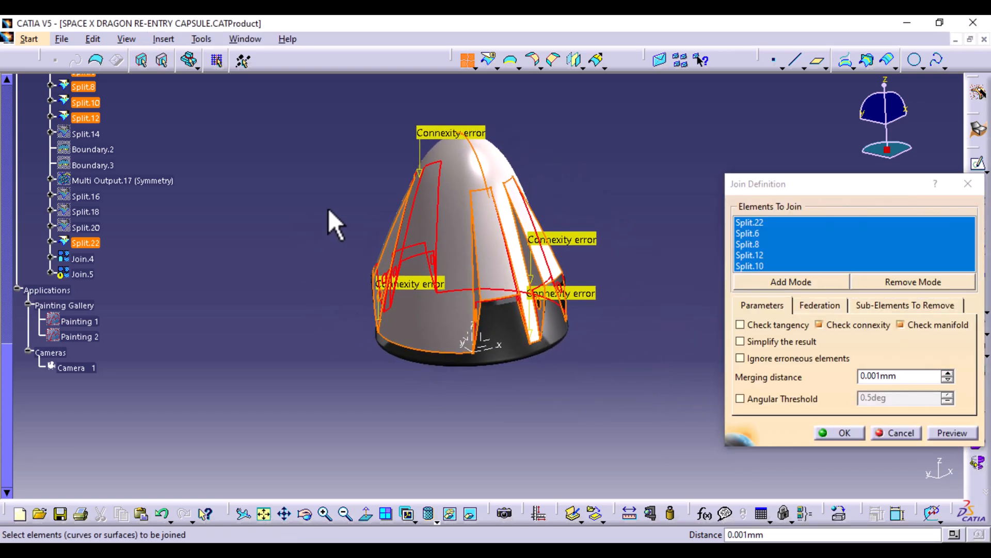
pyautogui.moveTo(281, 231); pyautogui.dragTo(381, 316, button='middle')
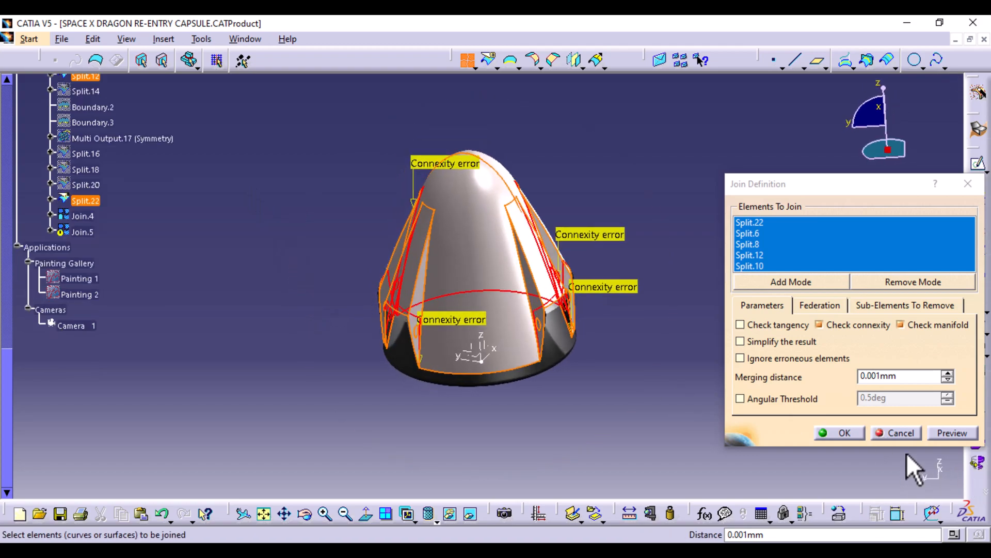
pyautogui.click(899, 435)
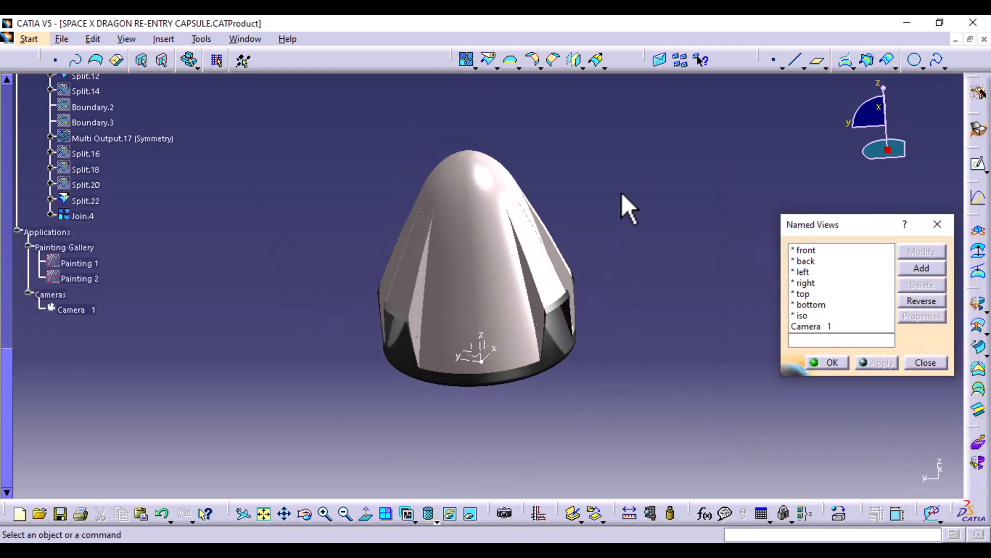
# Split the main body surface Split.22 with the side-panel surface Split.12 as the cutting element.
pyautogui.moveTo(629, 195); pyautogui.dragTo(419, 326, button='middle')
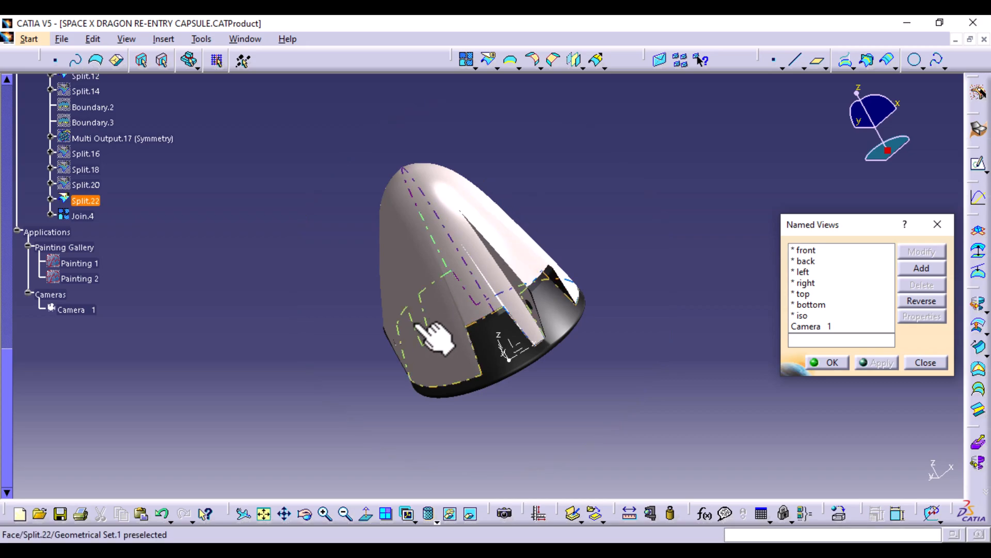
pyautogui.moveTo(536, 436); pyautogui.dragTo(570, 344, button='middle')
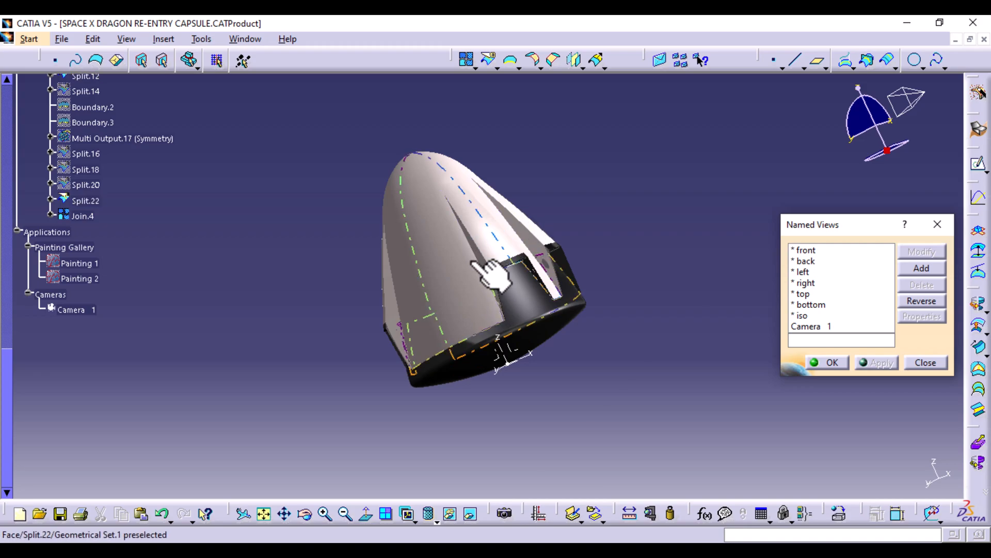
pyautogui.click(490, 60)
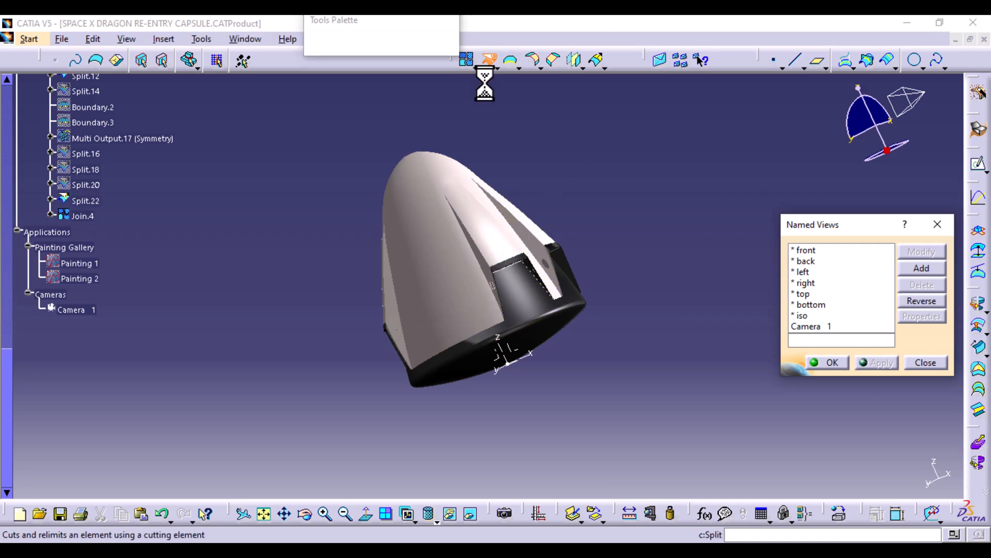
pyautogui.click(449, 262)
pyautogui.click(490, 239)
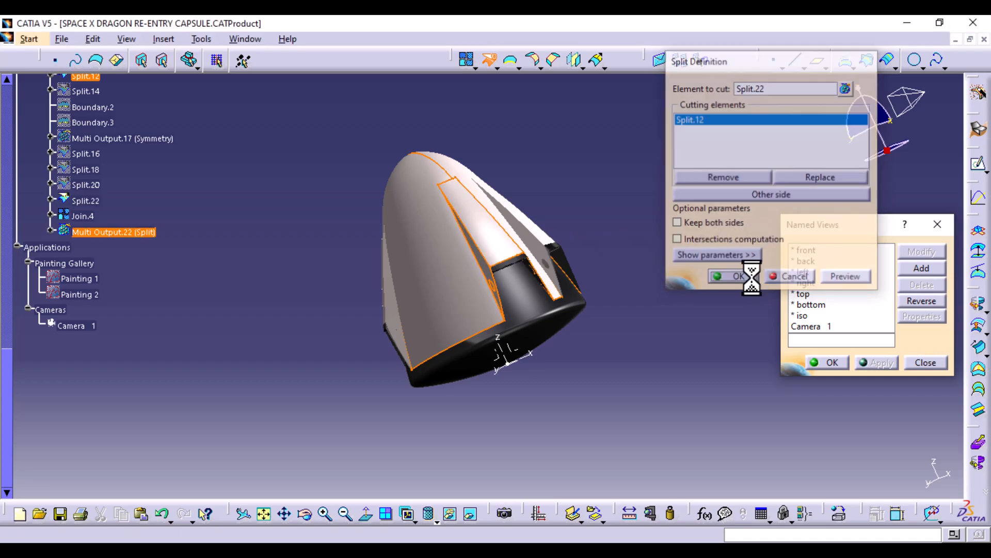
# Confirm the body split by Split.12, and split the resulting body surface Split.24 with the side-panel surface Split.10.
pyautogui.click(739, 277)
pyautogui.moveTo(655, 213); pyautogui.dragTo(573, 331, button='middle')
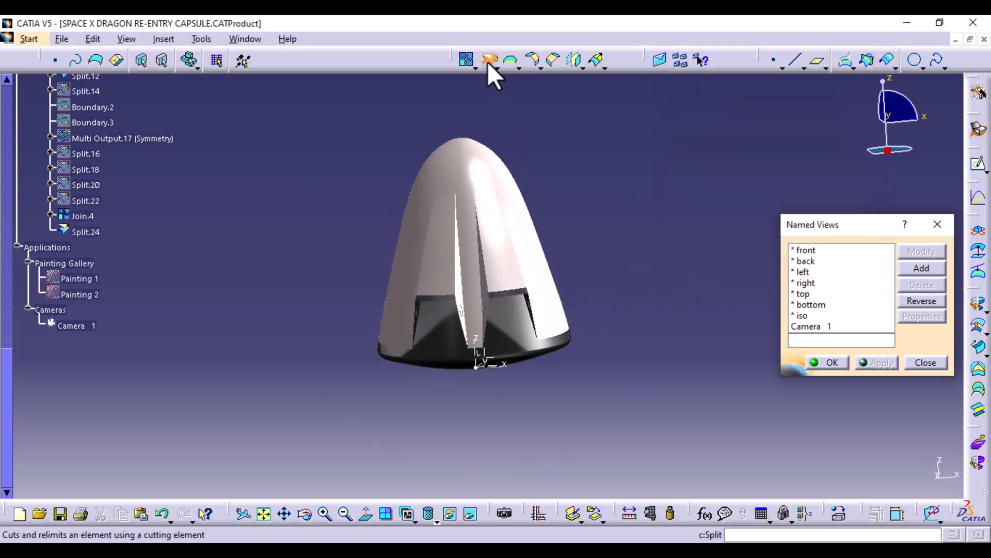
pyautogui.click(488, 61)
pyautogui.click(470, 176)
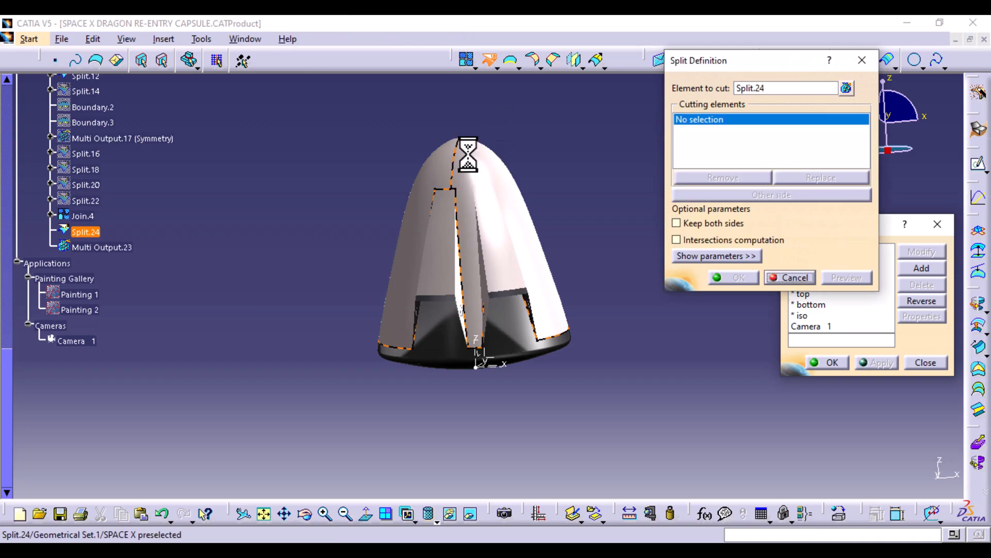
pyautogui.click(497, 251)
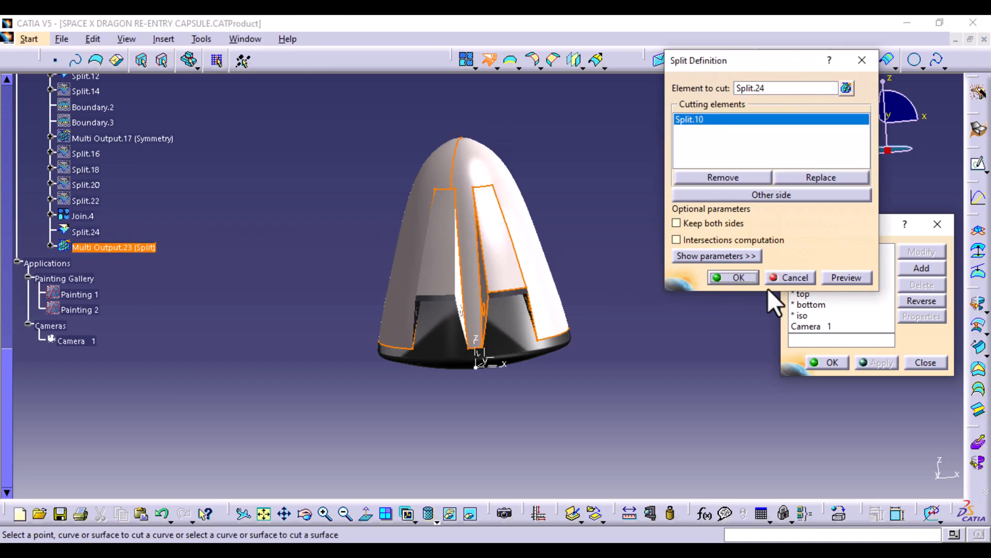
pyautogui.click(738, 277)
# Split the body surface Split.25 using the side-panel surface Split.6 as the cutting element.
pyautogui.moveTo(699, 265); pyautogui.dragTo(454, 336, button='middle')
pyautogui.moveTo(476, 277); pyautogui.dragTo(444, 309, button='middle')
pyautogui.click(489, 61)
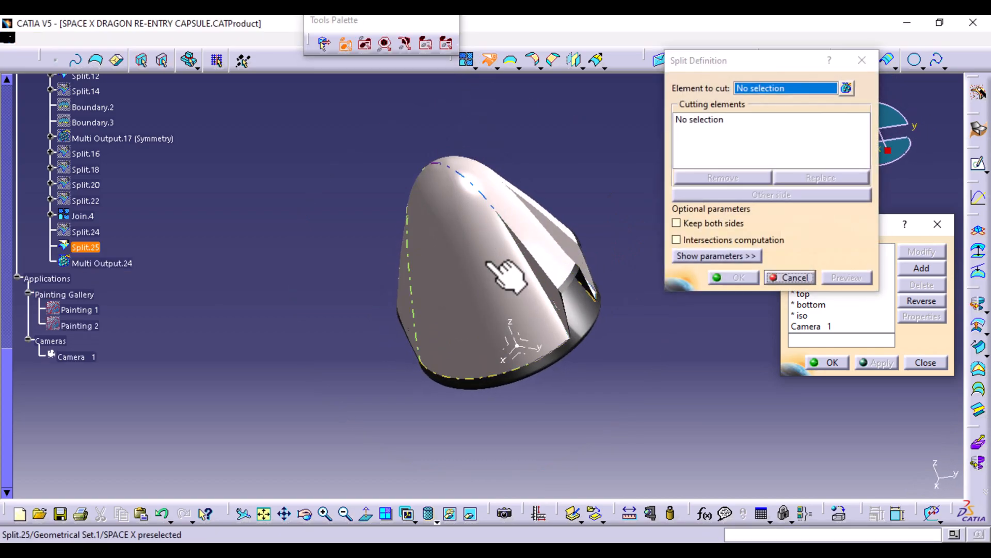
pyautogui.click(508, 268)
pyautogui.click(550, 248)
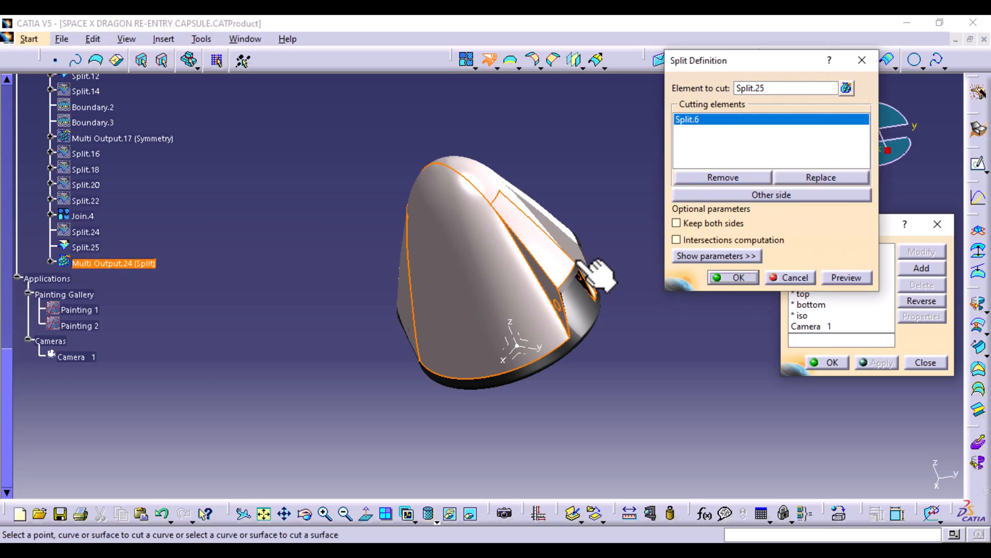
pyautogui.click(737, 277)
# Split the body surface Split.26 with the last remaining upper side-panel surface as the cutting element.
pyautogui.click(489, 60)
pyautogui.moveTo(517, 89); pyautogui.dragTo(516, 240, button='middle')
pyautogui.click(516, 240)
pyautogui.click(568, 283)
pyautogui.click(729, 278)
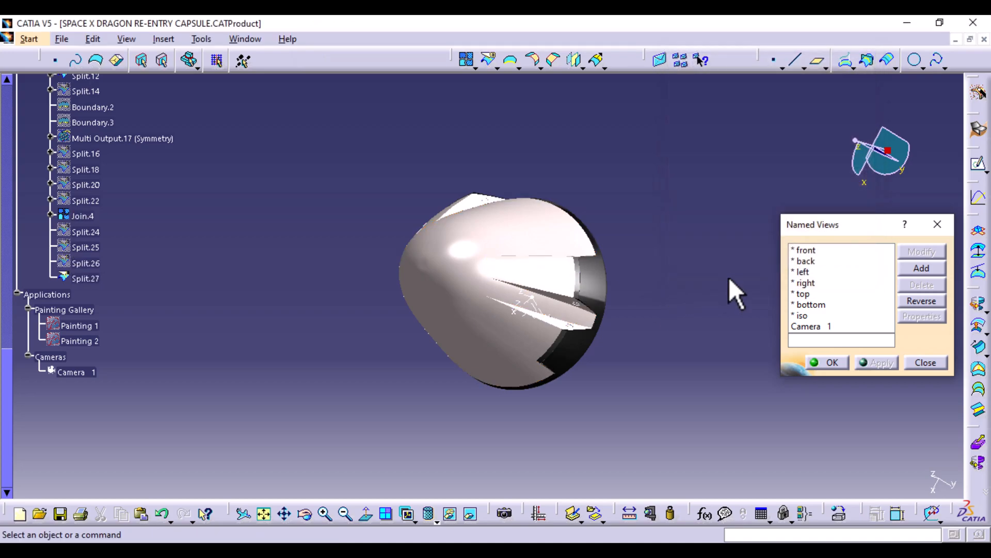
# Join the trimmed body Split.27 with the side-panel surfaces Split.10, Split.12, Split.6 and Split.8, previewing the result before accepting it.
pyautogui.moveTo(523, 395); pyautogui.dragTo(589, 192, button='middle')
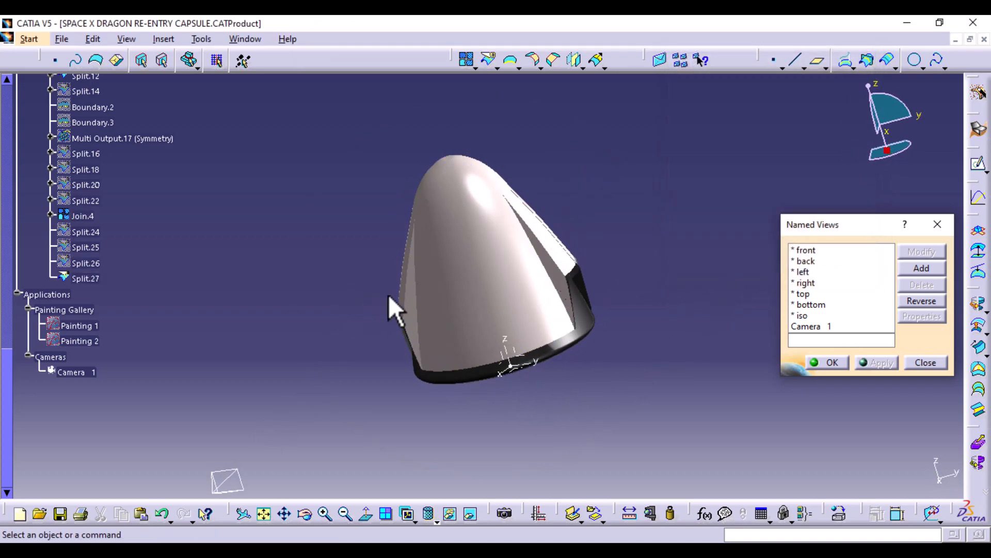
pyautogui.moveTo(407, 313); pyautogui.dragTo(541, 174, button='middle')
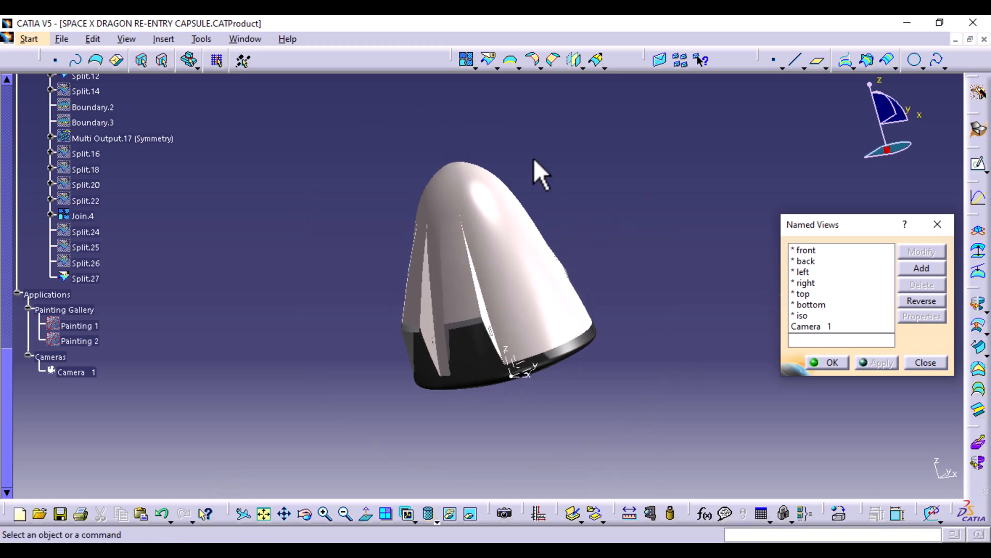
pyautogui.click(467, 60)
pyautogui.click(455, 294)
pyautogui.click(454, 293)
pyautogui.click(423, 302)
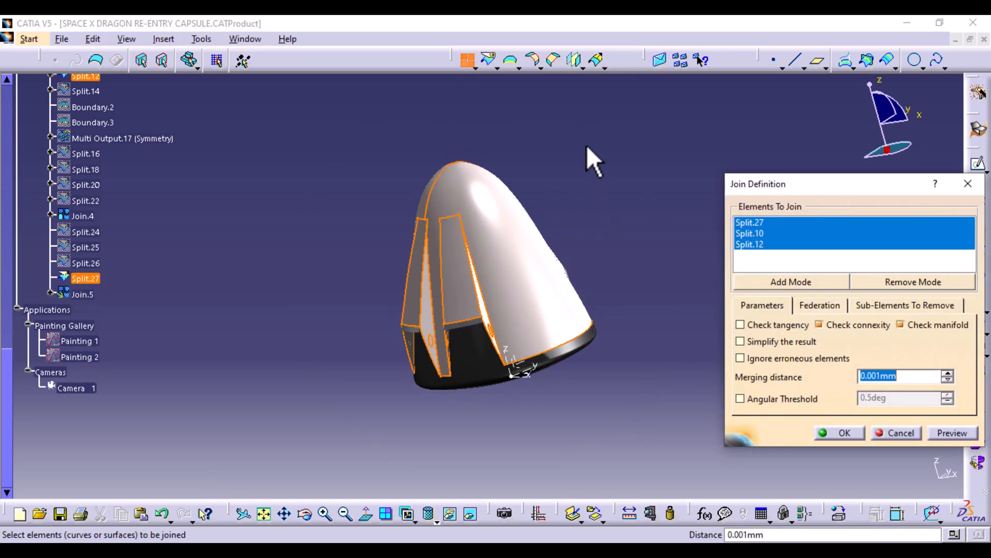
pyautogui.moveTo(593, 159); pyautogui.dragTo(560, 298, button='middle')
pyautogui.click(563, 281)
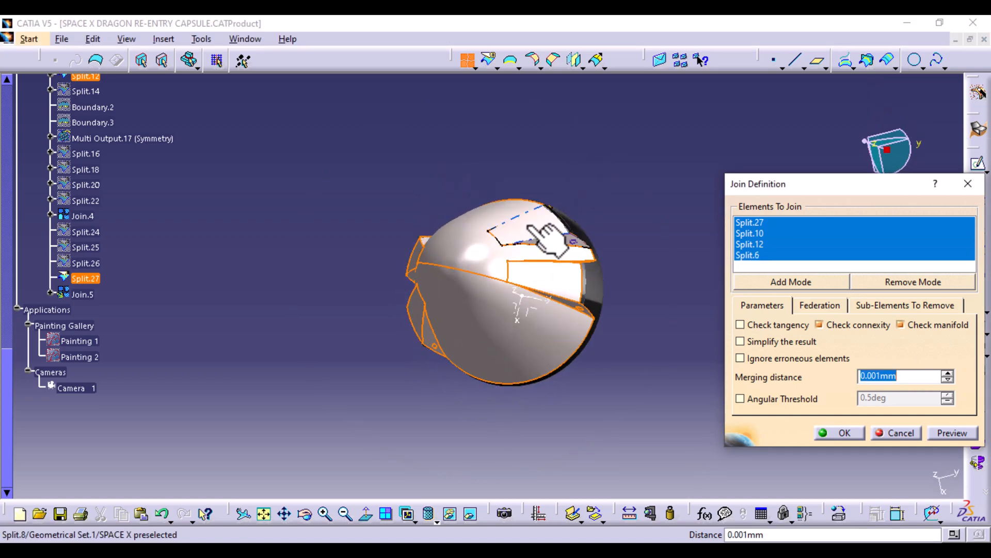
pyautogui.click(547, 249)
pyautogui.click(938, 434)
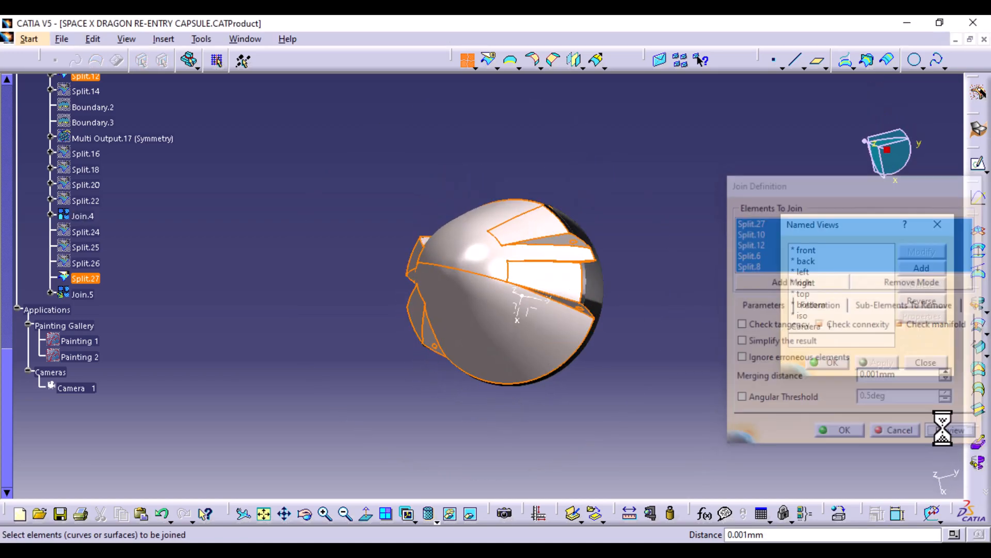
pyautogui.click(518, 425)
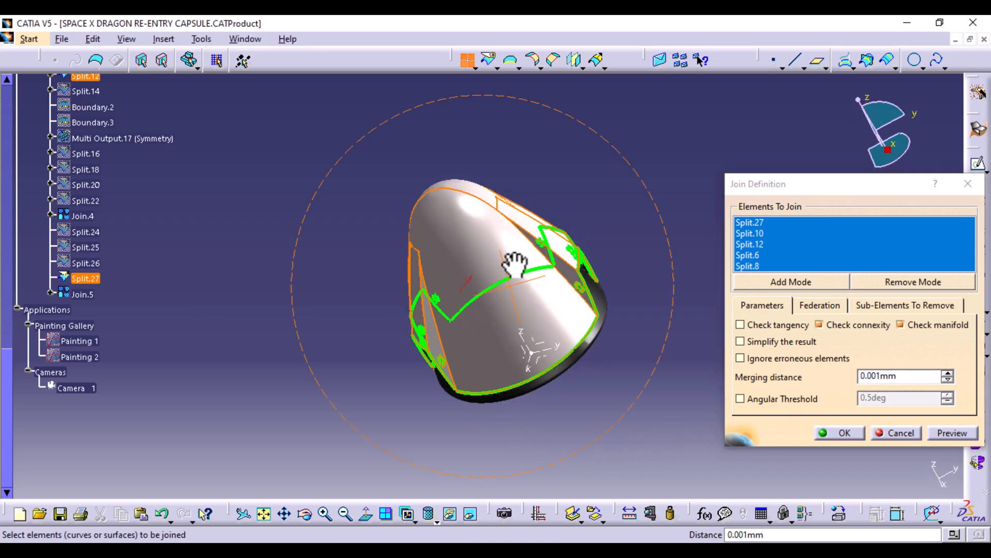
pyautogui.moveTo(581, 331); pyautogui.dragTo(599, 271, button='middle')
pyautogui.click(843, 433)
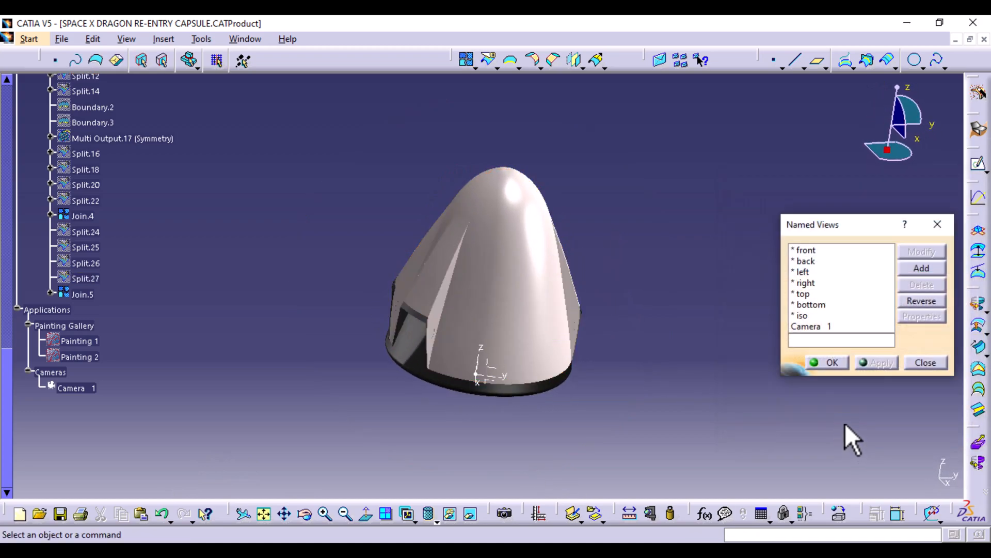
# Show the hidden Painting 1 reference image over the capsule and close the Named Views dialog.
pyautogui.moveTo(679, 340)
pyautogui.mouseDown(button='middle')
pyautogui.moveTo(531, 405)
pyautogui.moveTo(328, 255)
pyautogui.moveTo(255, 284)
pyautogui.moveTo(480, 411)
pyautogui.moveTo(628, 323)
pyautogui.moveTo(454, 392)
pyautogui.moveTo(447, 186)
pyautogui.moveTo(457, 316)
pyautogui.moveTo(652, 307)
pyautogui.mouseUp(button='middle')
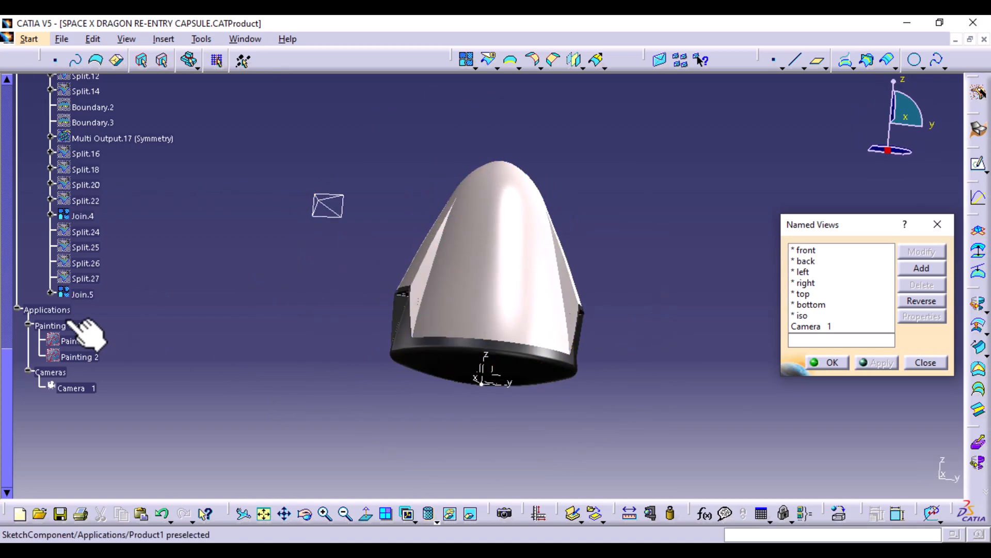
pyautogui.rightClick(78, 342)
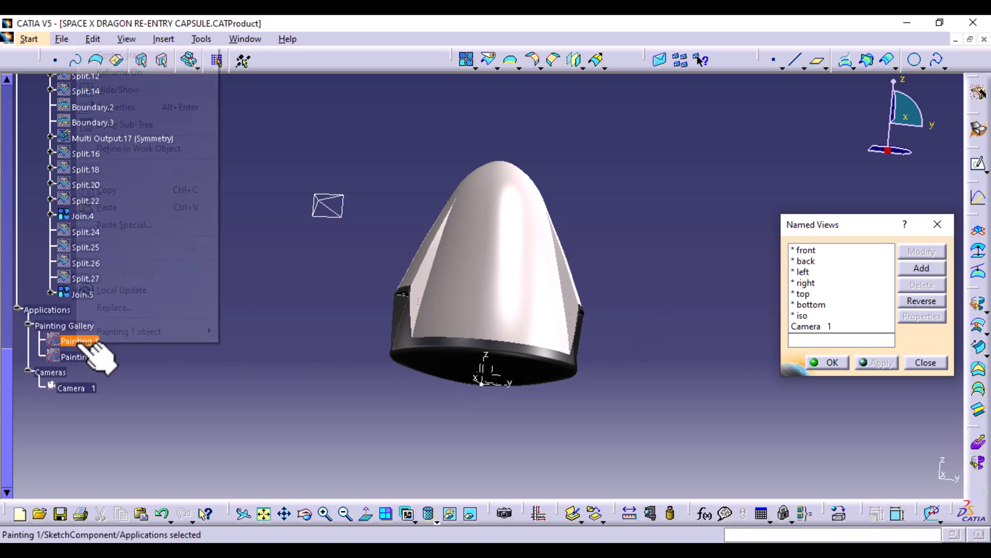
pyautogui.click(120, 89)
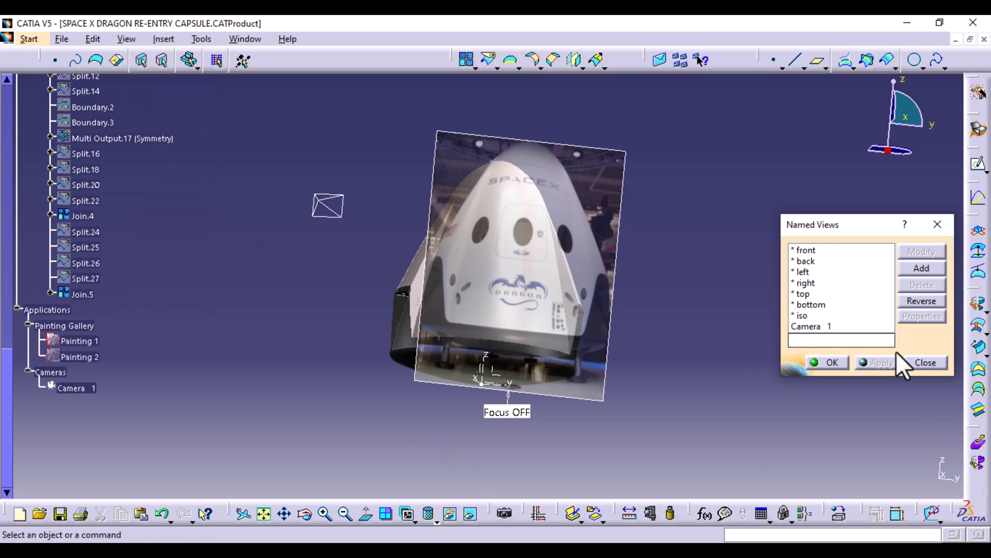
pyautogui.click(925, 363)
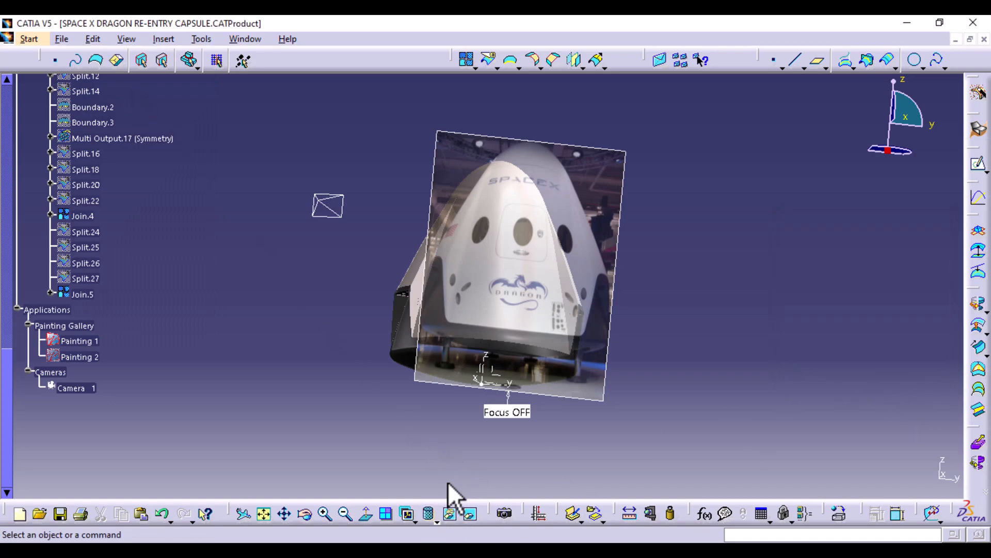
# Compare the capsule's front view with the Painting 1 reference image, examining the body outline, windows, hatch, logo and small oval openings.
pyautogui.click(411, 517)
pyautogui.click(421, 412)
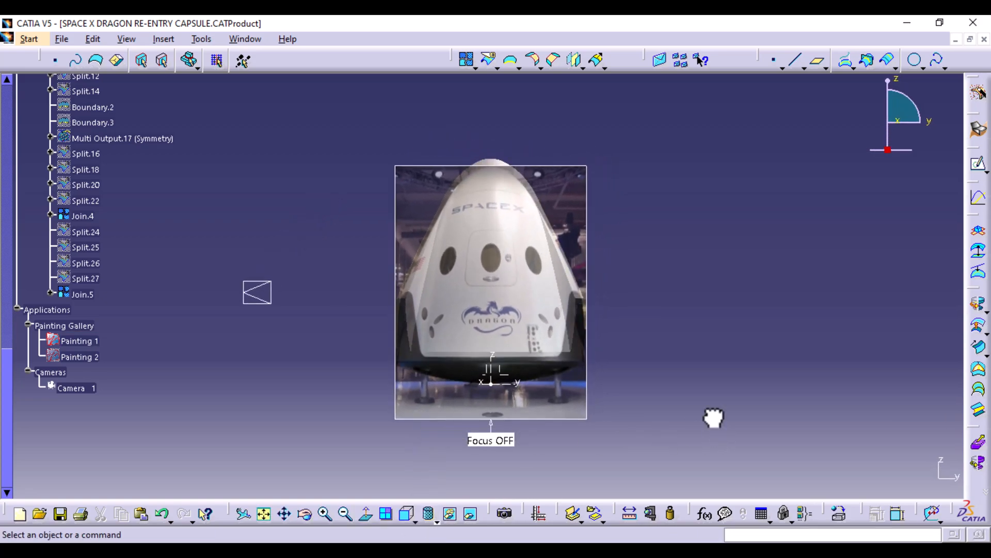
pyautogui.moveTo(611, 424)
pyautogui.mouseDown(button='middle')
pyautogui.moveTo(615, 380)
pyautogui.moveTo(645, 310)
pyautogui.mouseUp(button='middle')
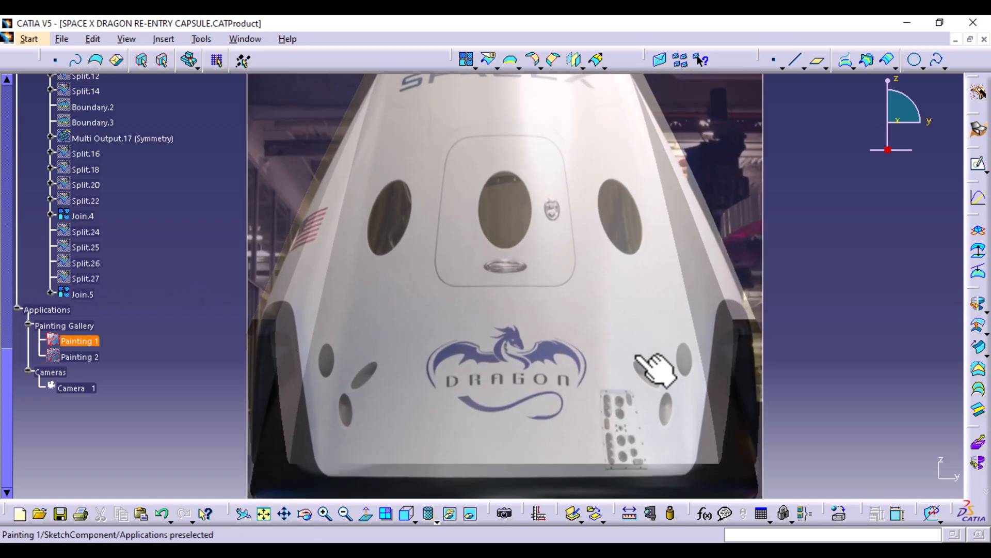
pyautogui.moveTo(630, 429); pyautogui.dragTo(574, 431, button='middle')
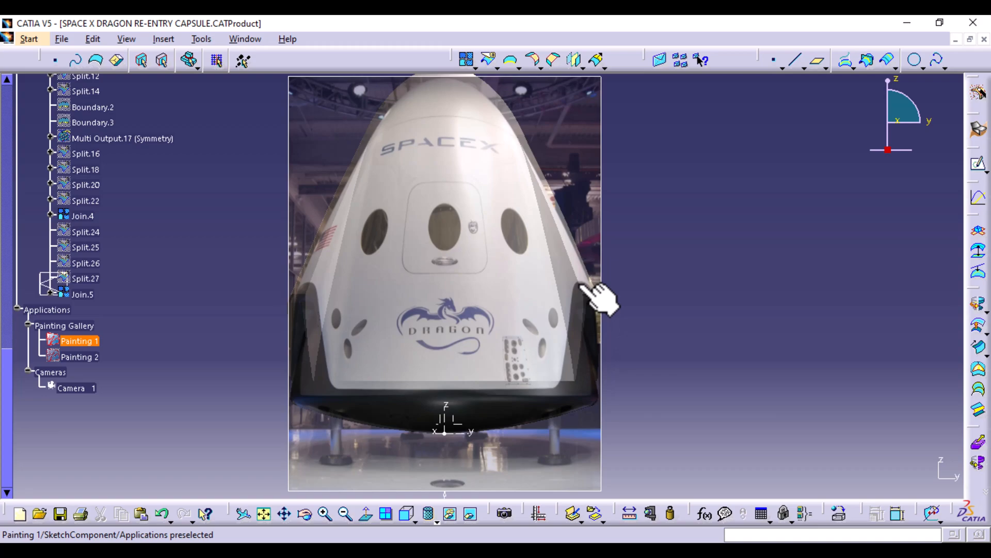
pyautogui.moveTo(349, 405)
pyautogui.mouseDown(button='middle')
pyautogui.moveTo(380, 359)
pyautogui.moveTo(409, 381)
pyautogui.moveTo(391, 405)
pyautogui.moveTo(409, 409)
pyautogui.mouseUp(button='middle')
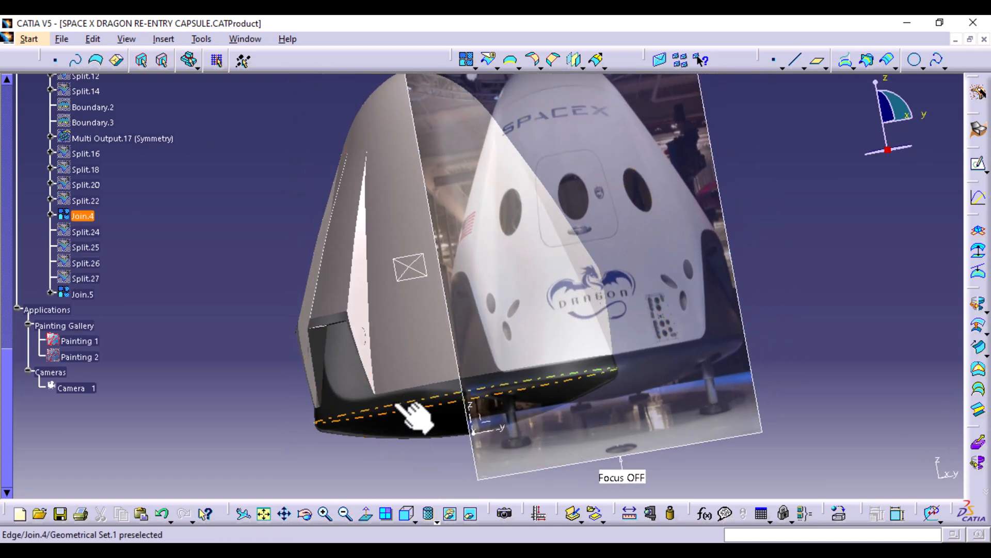
pyautogui.moveTo(527, 365)
pyautogui.mouseDown(button='middle')
pyautogui.moveTo(470, 405)
pyautogui.moveTo(494, 400)
pyautogui.mouseUp(button='middle')
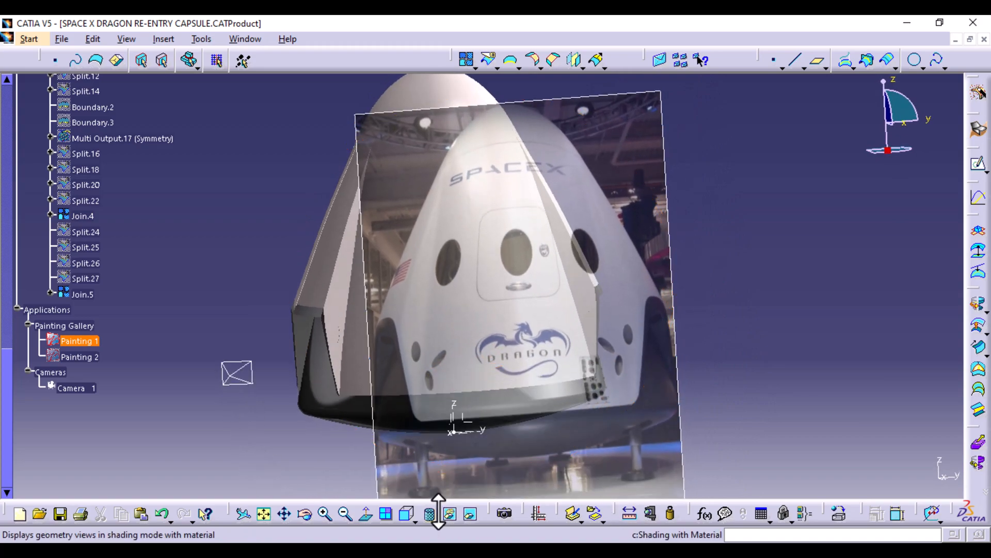
pyautogui.click(409, 521)
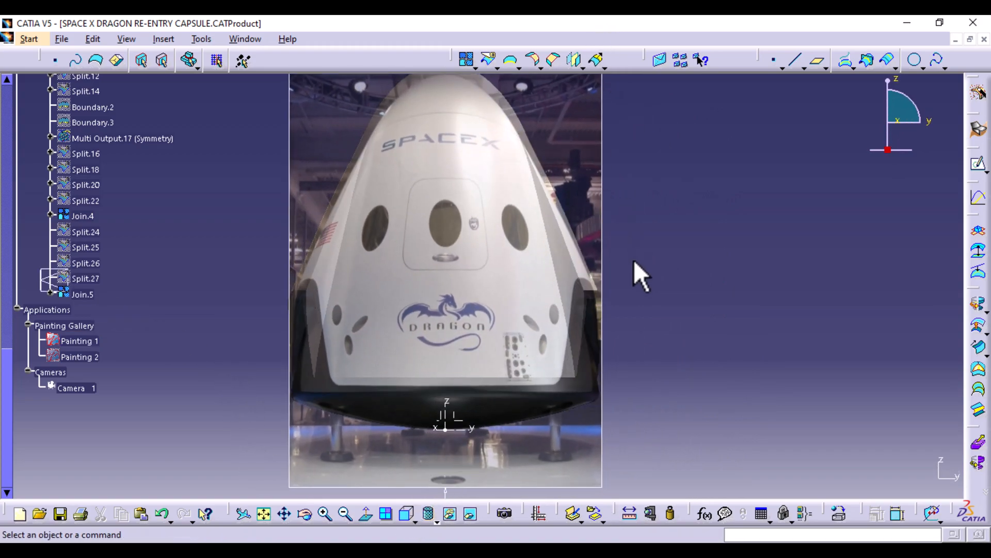
pyautogui.moveTo(633, 261)
pyautogui.mouseDown(button='middle')
pyautogui.moveTo(628, 332)
pyautogui.moveTo(638, 235)
pyautogui.moveTo(620, 358)
pyautogui.mouseUp(button='middle')
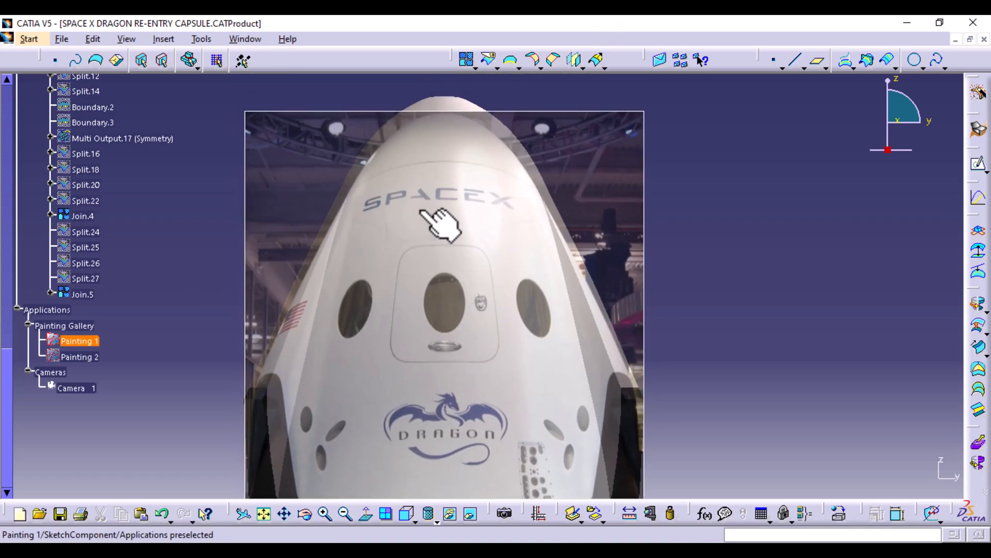
pyautogui.moveTo(487, 332); pyautogui.dragTo(466, 250, button='middle')
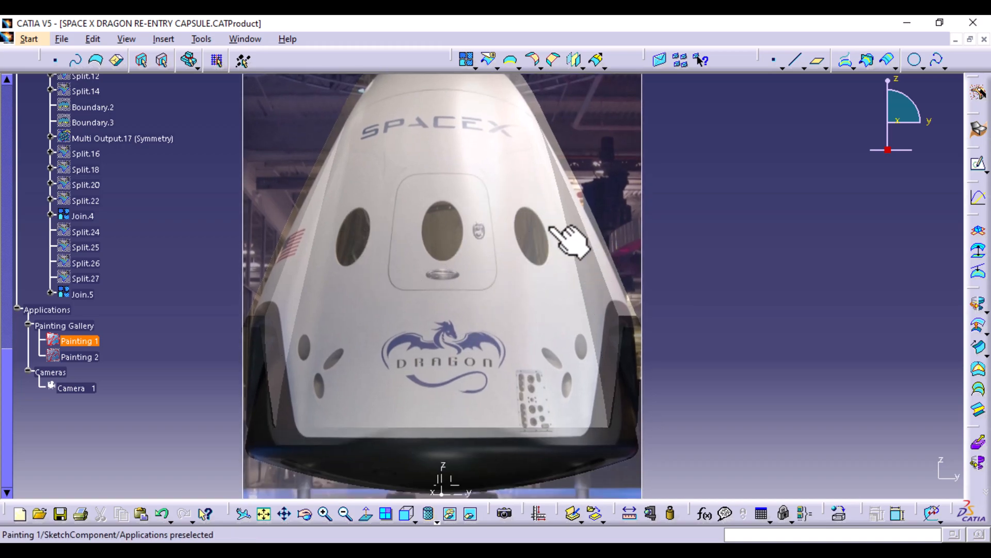
pyautogui.moveTo(520, 328); pyautogui.dragTo(518, 356, button='middle')
pyautogui.click(520, 328)
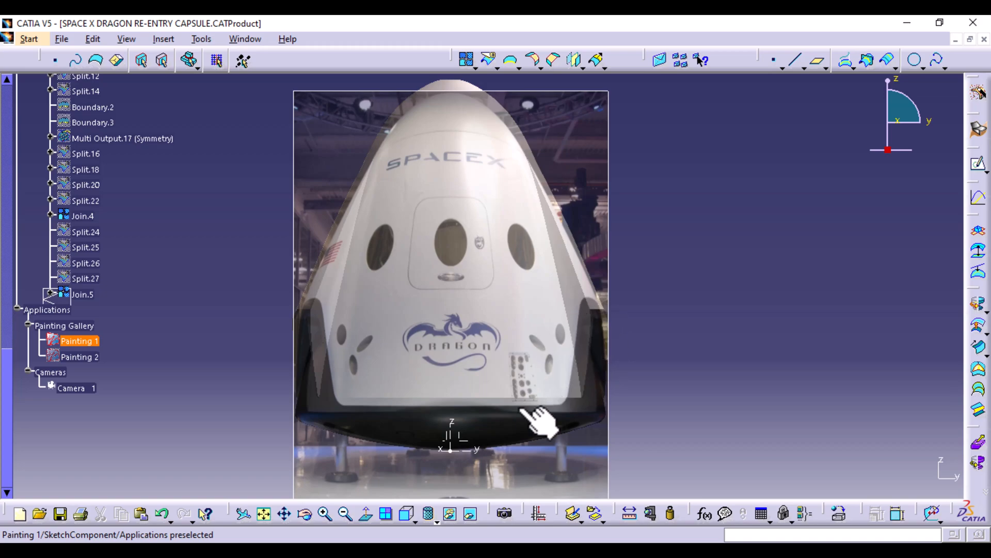
pyautogui.moveTo(582, 442); pyautogui.dragTo(454, 420, button='middle')
# Hide the rotated axis system Rotate.1 and show Axis System.1 at the capsule's base.
pyautogui.rightClick(433, 387)
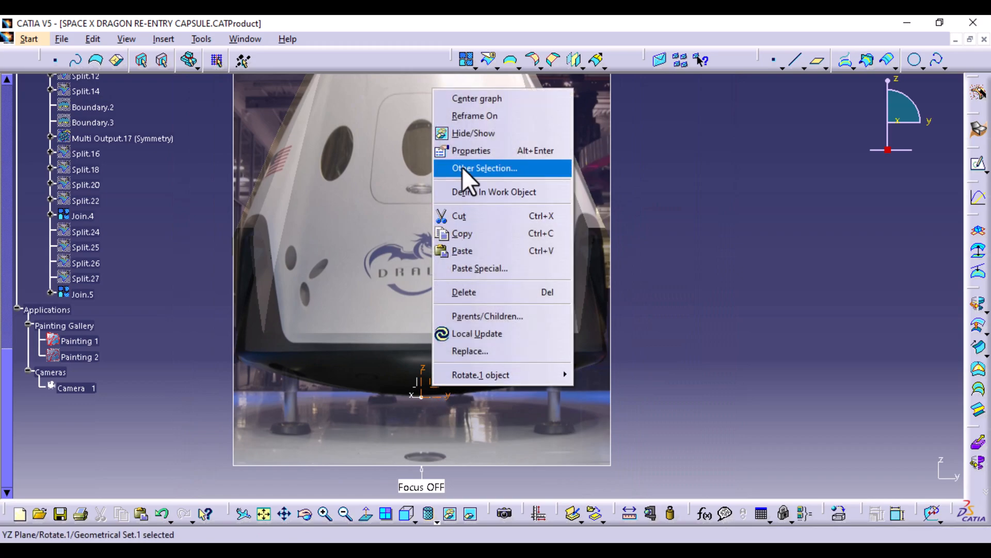
pyautogui.click(481, 132)
pyautogui.scroll(15, 170, 181)
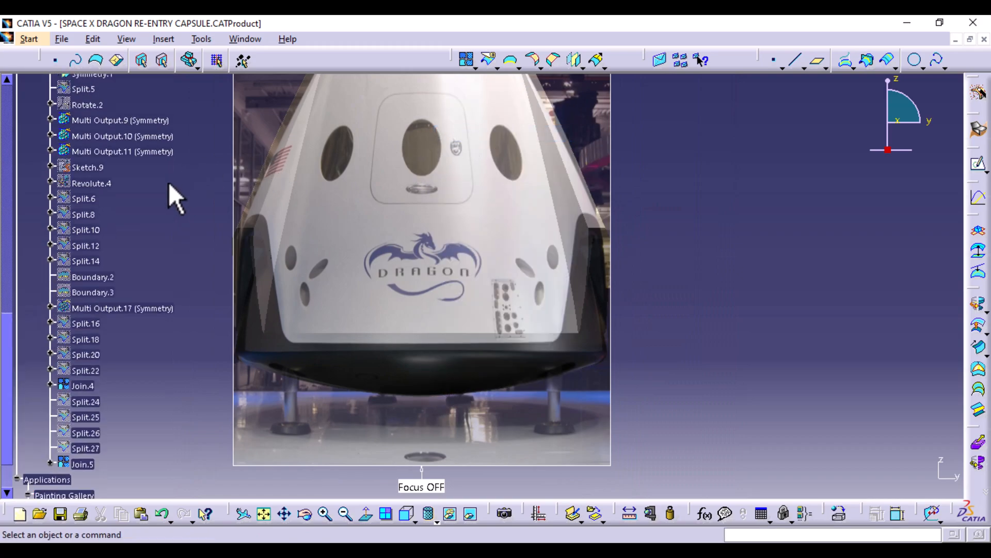
pyautogui.scroll(8, 178, 198)
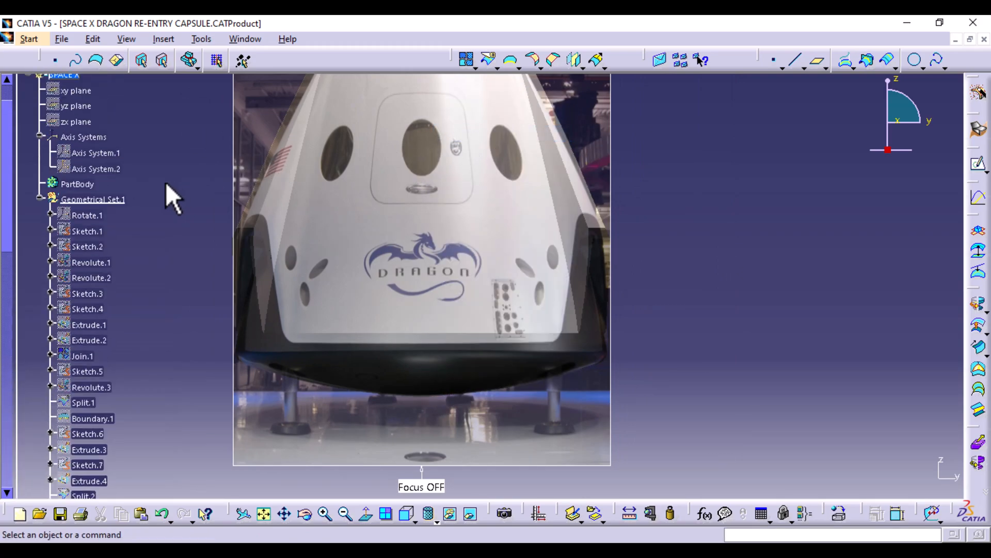
pyautogui.rightClick(97, 155)
pyautogui.click(163, 195)
# Sketch an ellipse on Axis System.1's YZ plane over the reference image's lower-right oval opening, with a major radius of about 132 mm.
pyautogui.moveTo(659, 295)
pyautogui.mouseDown(button='middle')
pyautogui.moveTo(652, 317)
pyautogui.moveTo(657, 292)
pyautogui.mouseUp(button='middle')
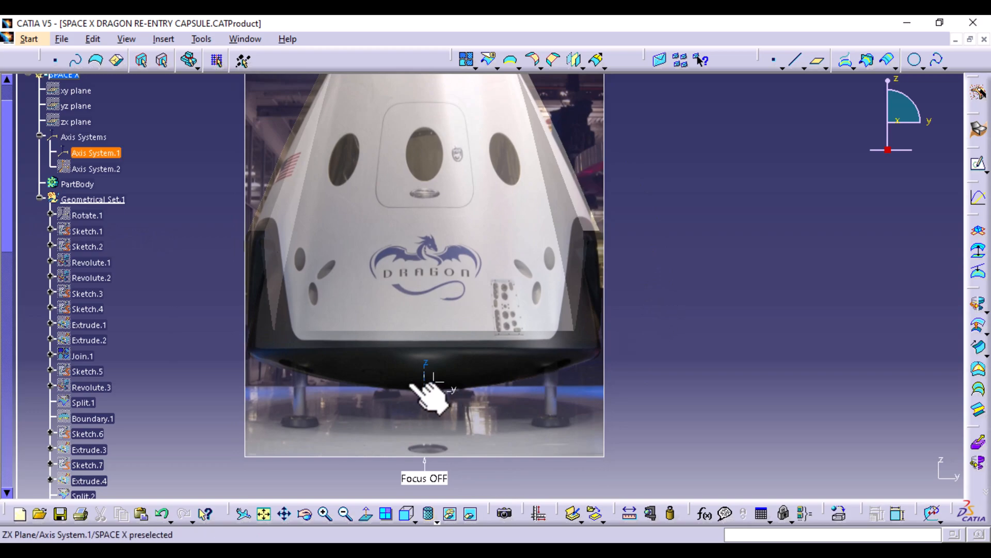
pyautogui.click(444, 382)
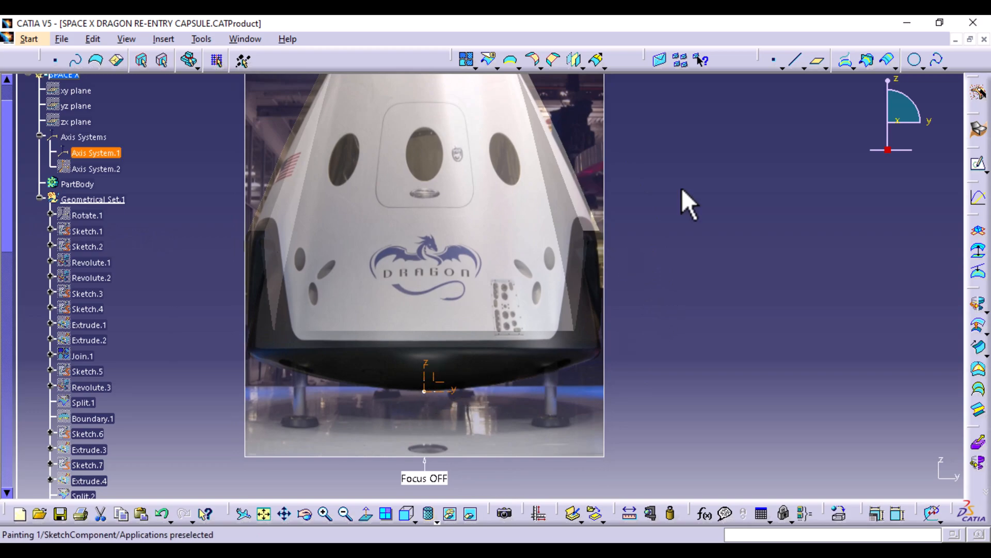
pyautogui.click(980, 170)
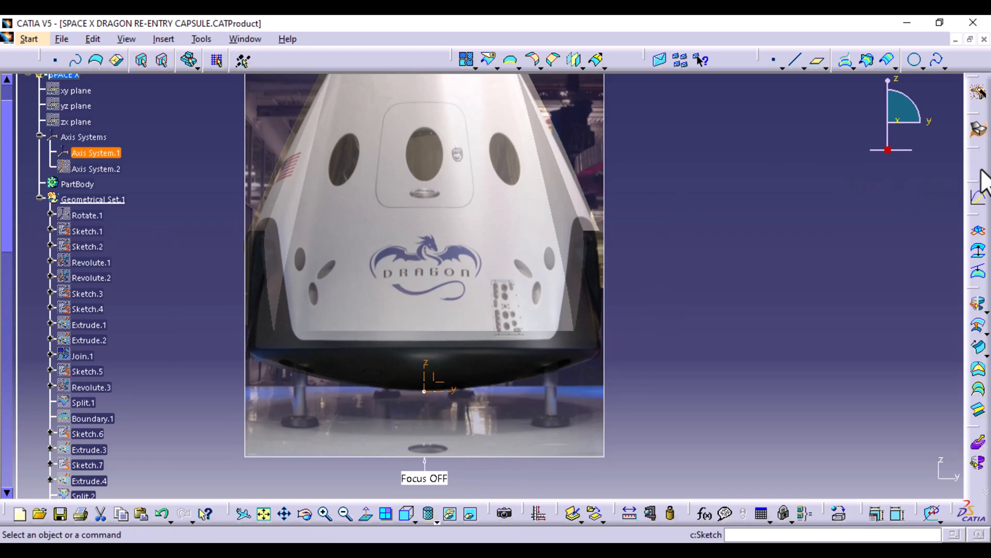
pyautogui.moveTo(625, 383); pyautogui.dragTo(626, 276, button='middle')
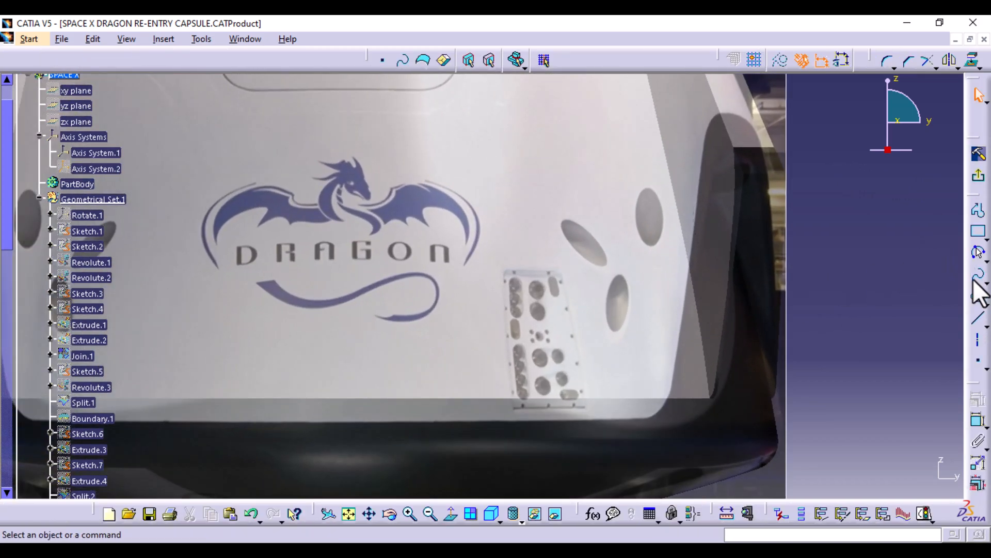
pyautogui.click(978, 298)
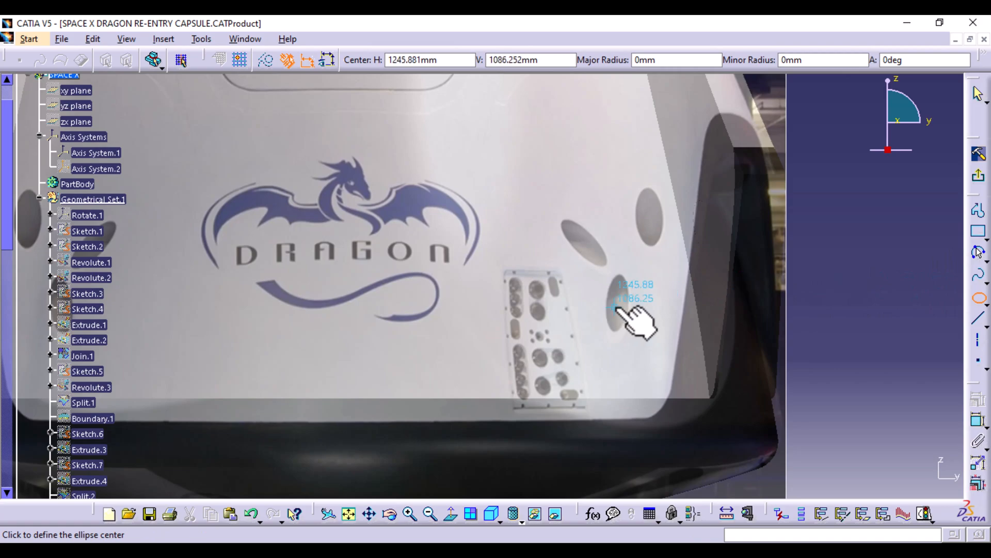
pyautogui.click(618, 303)
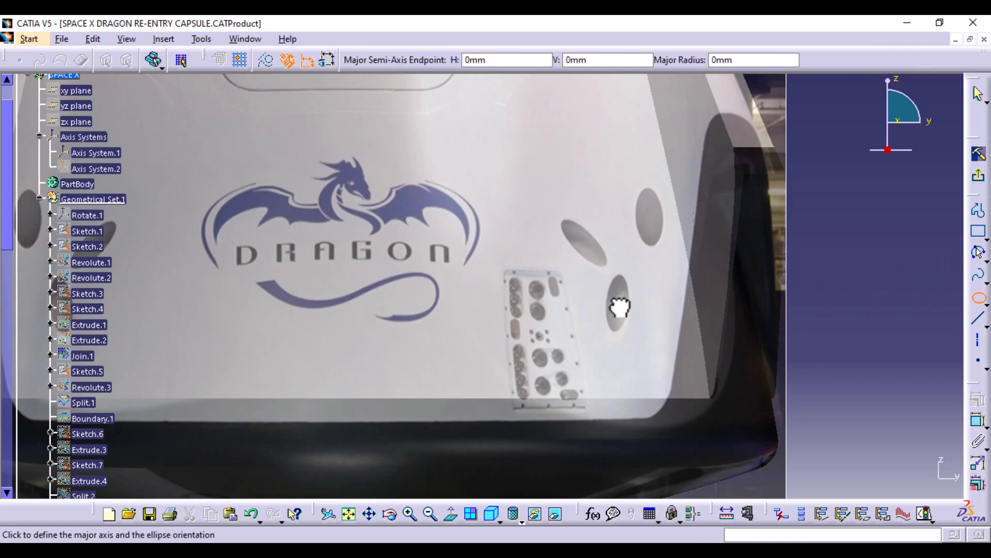
pyautogui.click(621, 272)
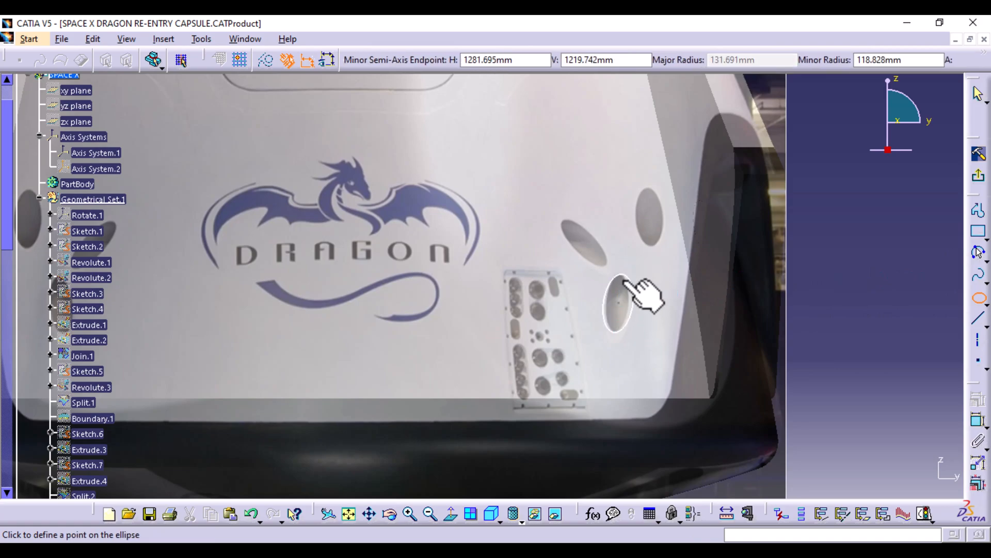
pyautogui.click(629, 311)
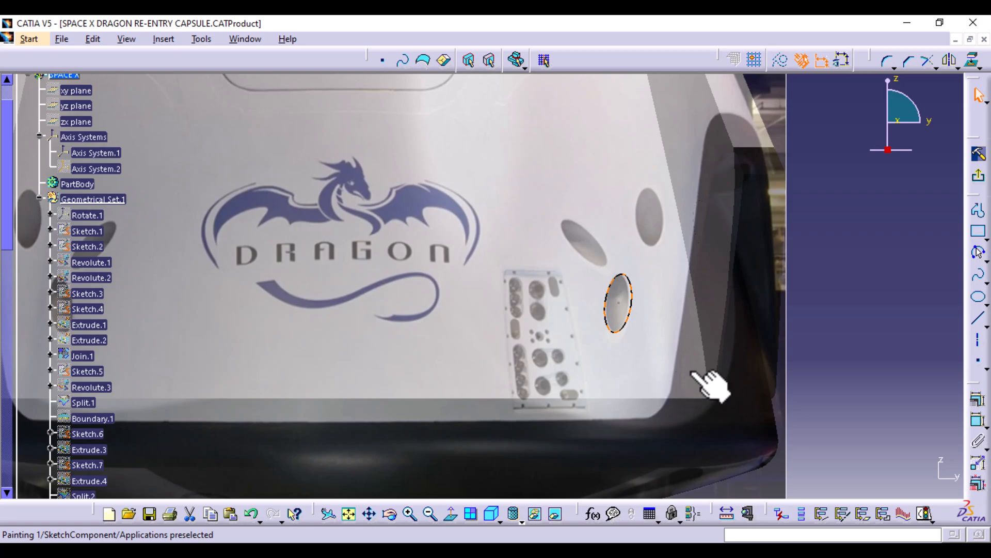
# Move the ellipse sideways off the lower oval toward the capsule's right edge and exit the sketch.
pyautogui.moveTo(619, 303); pyautogui.dragTo(626, 308)
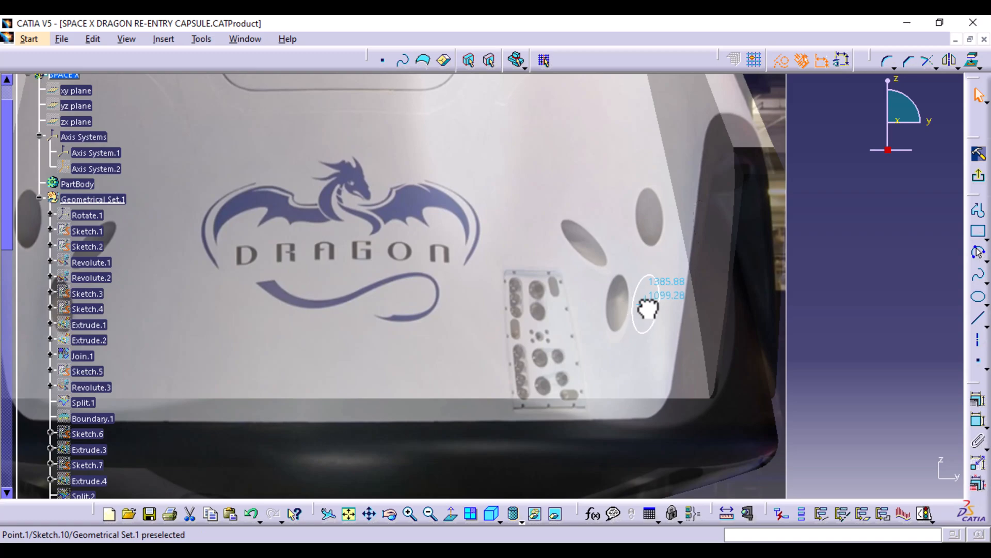
pyautogui.moveTo(648, 309); pyautogui.dragTo(648, 309)
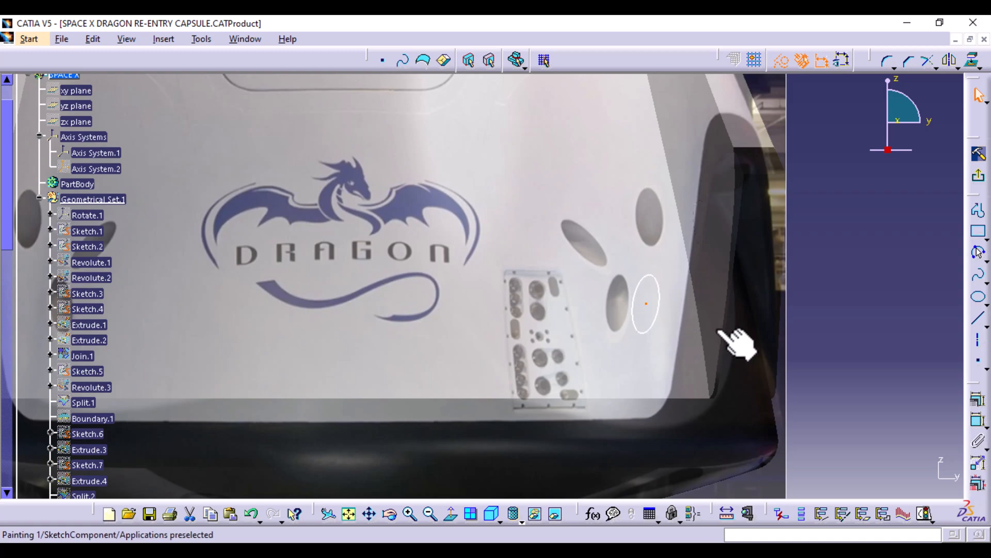
pyautogui.click(978, 189)
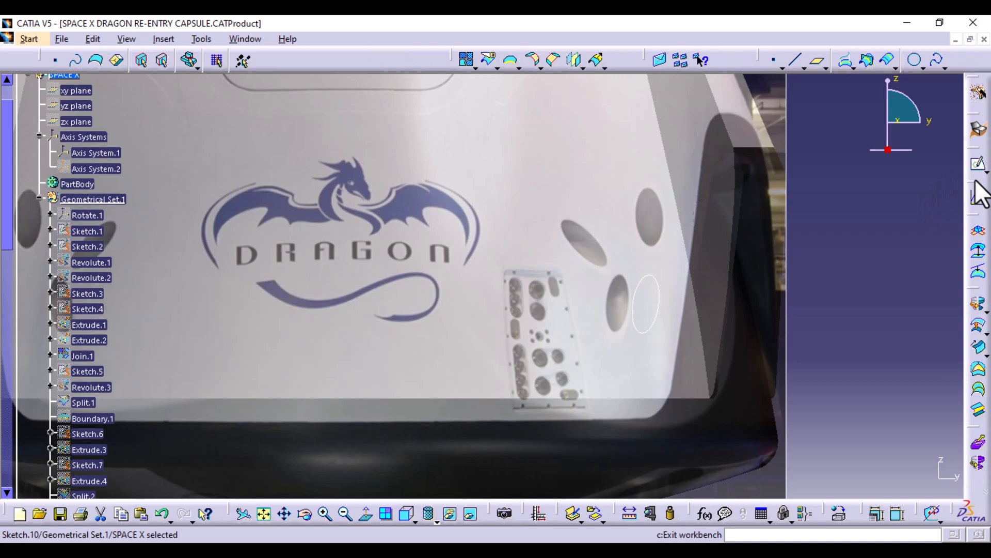
# In a new sketch on the same plane, trace the tilted oval right of the logo with an ellipse, radii about 143 and 50 mm.
pyautogui.moveTo(354, 392); pyautogui.dragTo(447, 423, button='middle')
pyautogui.click(433, 416)
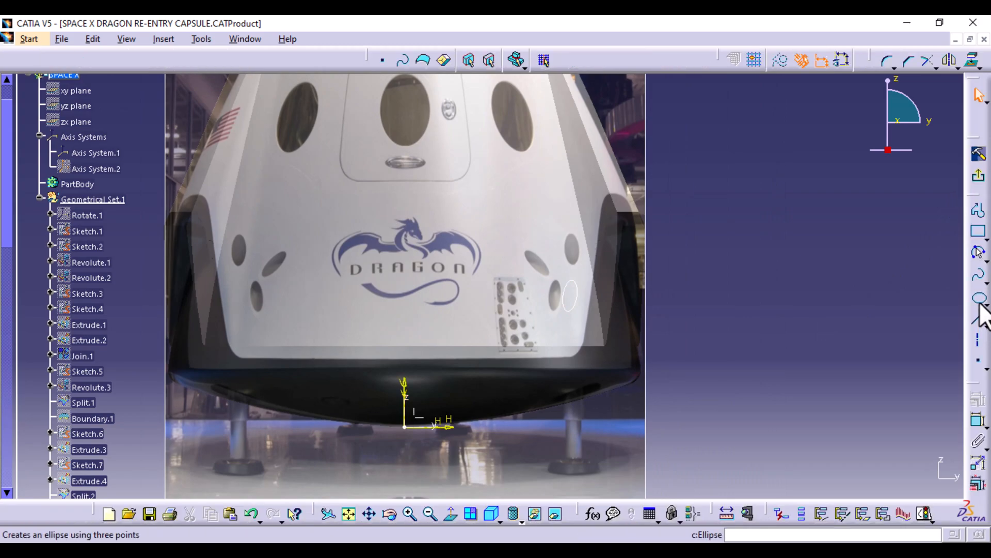
pyautogui.click(979, 305)
pyautogui.moveTo(537, 306); pyautogui.dragTo(536, 201, button='middle')
pyautogui.moveTo(594, 313)
pyautogui.mouseDown(button='middle')
pyautogui.moveTo(504, 332)
pyautogui.moveTo(491, 347)
pyautogui.mouseUp(button='middle')
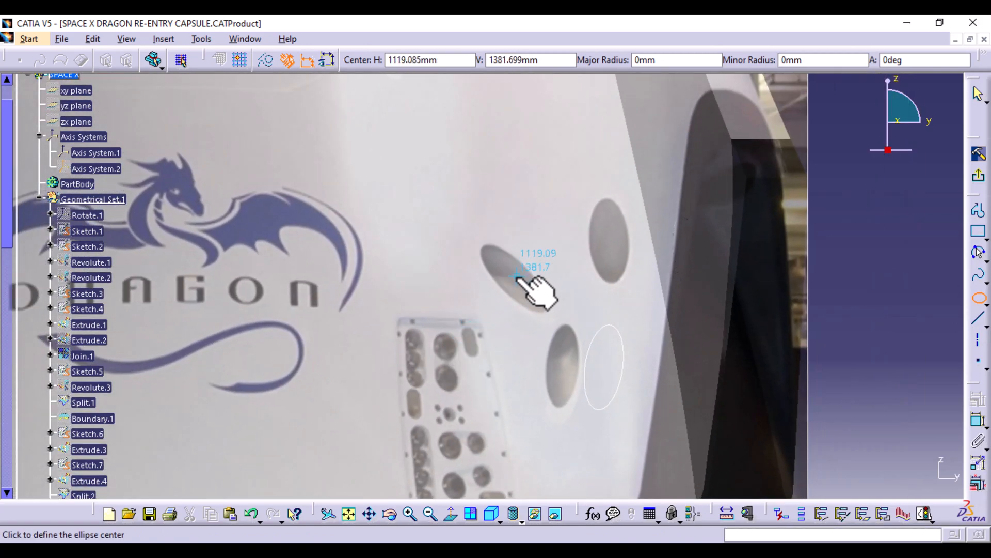
pyautogui.click(517, 276)
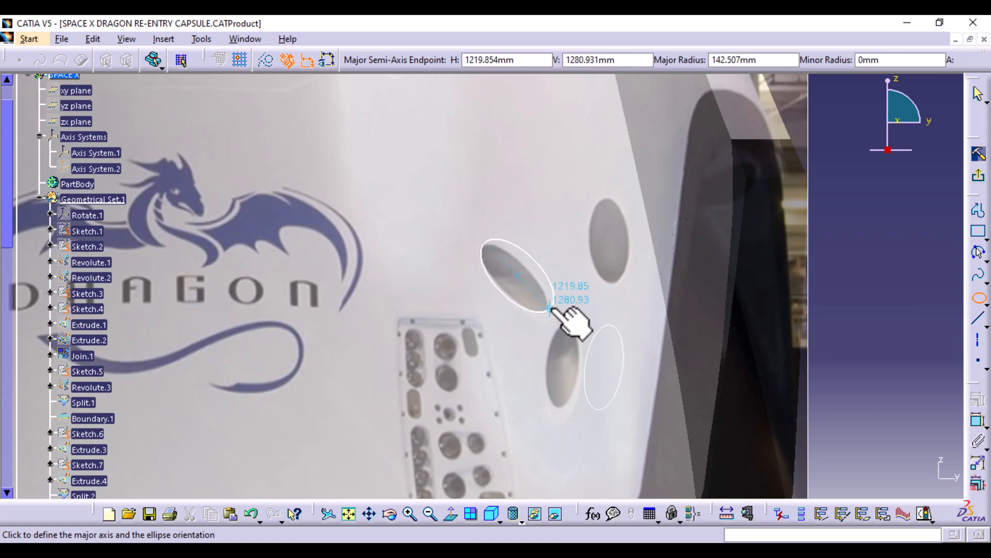
pyautogui.click(550, 309)
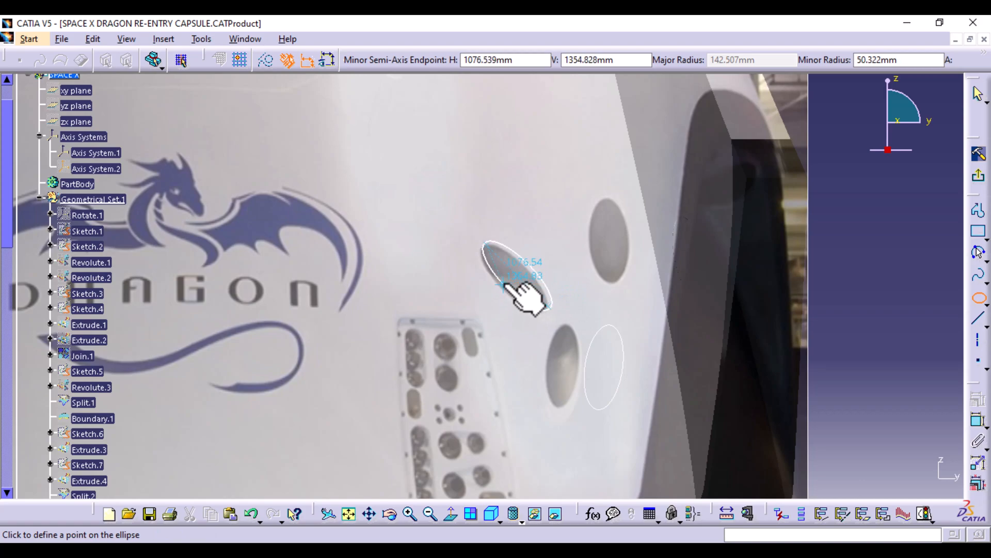
pyautogui.click(503, 284)
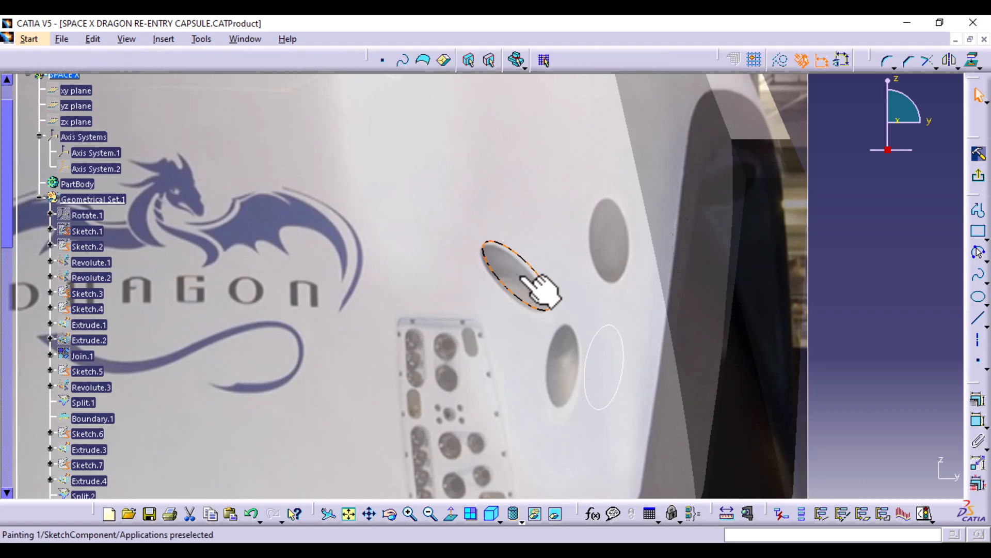
# Move the tilted ellipse up and outward, off its reference oval, and exit the sketch.
pyautogui.click(517, 283)
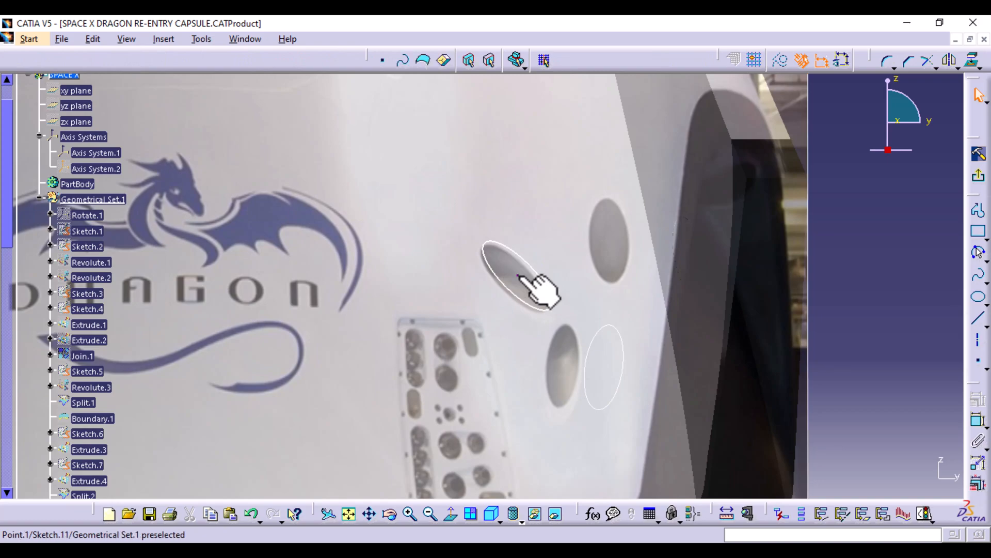
pyautogui.moveTo(527, 277); pyautogui.dragTo(543, 264)
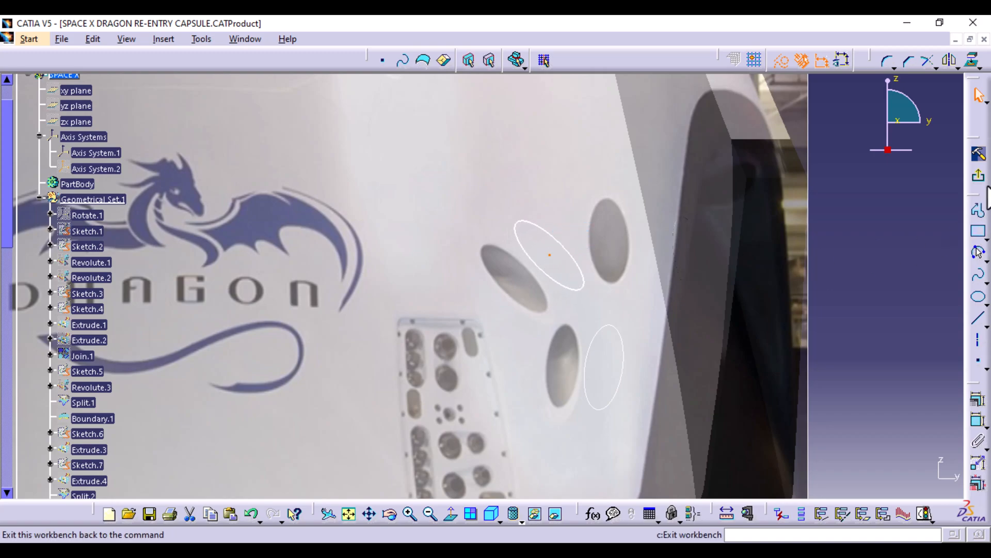
pyautogui.click(981, 181)
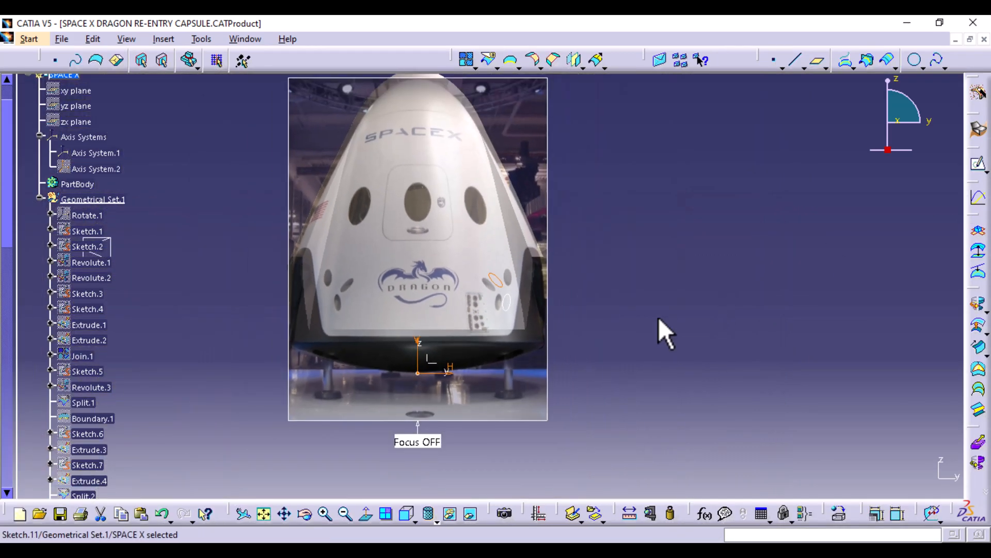
pyautogui.moveTo(537, 333); pyautogui.dragTo(522, 365, button='middle')
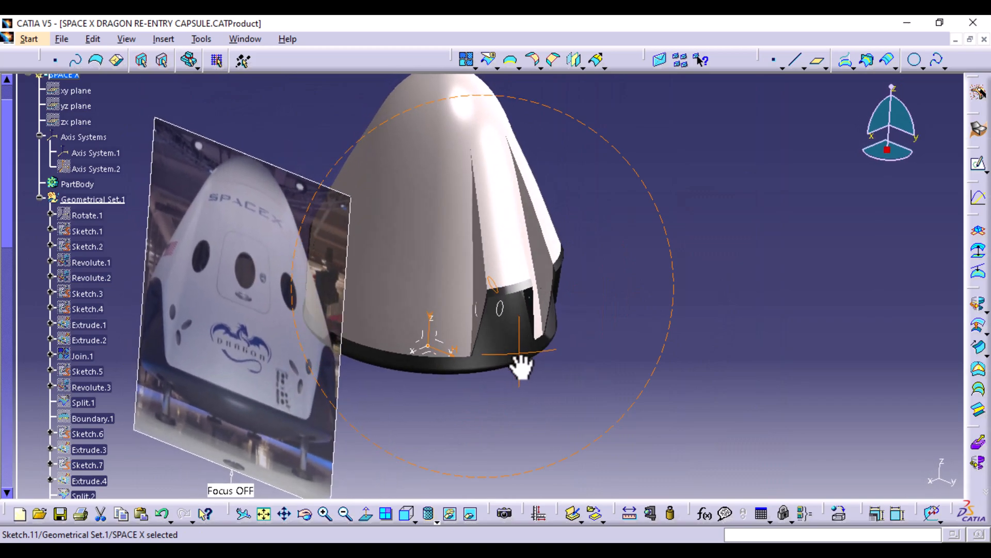
pyautogui.click(593, 375)
pyautogui.moveTo(405, 376)
pyautogui.mouseDown(button='middle')
pyautogui.moveTo(403, 352)
pyautogui.moveTo(416, 394)
pyautogui.moveTo(367, 425)
pyautogui.moveTo(407, 469)
pyautogui.moveTo(427, 393)
pyautogui.moveTo(478, 347)
pyautogui.moveTo(496, 372)
pyautogui.moveTo(416, 402)
pyautogui.moveTo(374, 376)
pyautogui.moveTo(394, 387)
pyautogui.moveTo(504, 332)
pyautogui.moveTo(501, 449)
pyautogui.moveTo(509, 361)
pyautogui.mouseUp(button='middle')
pyautogui.click(408, 513)
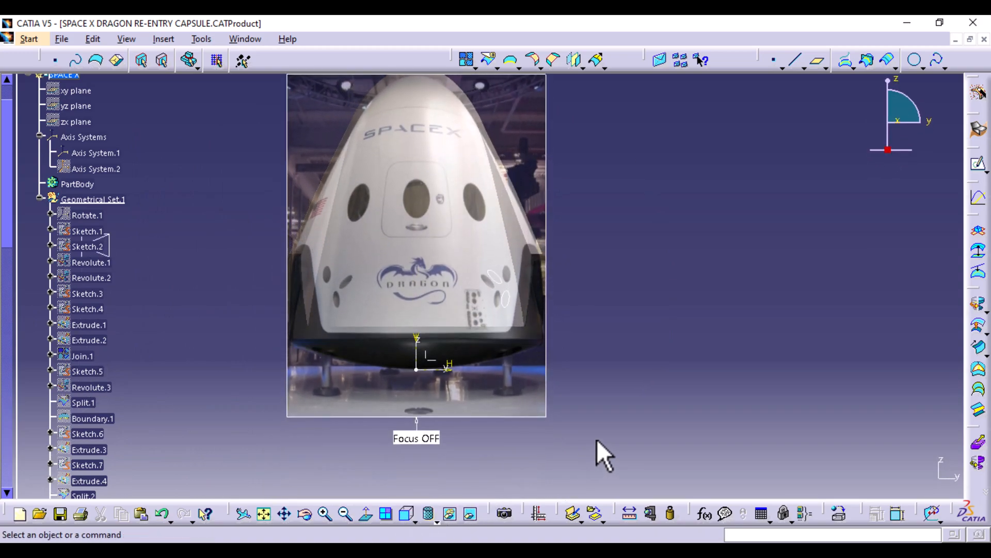
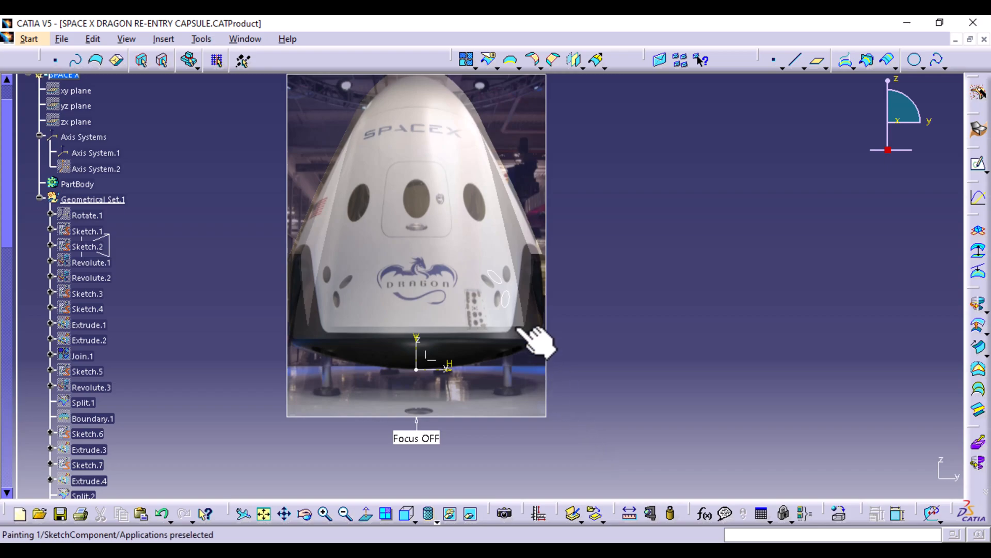
# Create a point on the joined surface Join.5 between the two ellipses, at a distance of 2603.875 mm from the surface's default middle point.
pyautogui.moveTo(562, 287); pyautogui.dragTo(497, 321, button='middle')
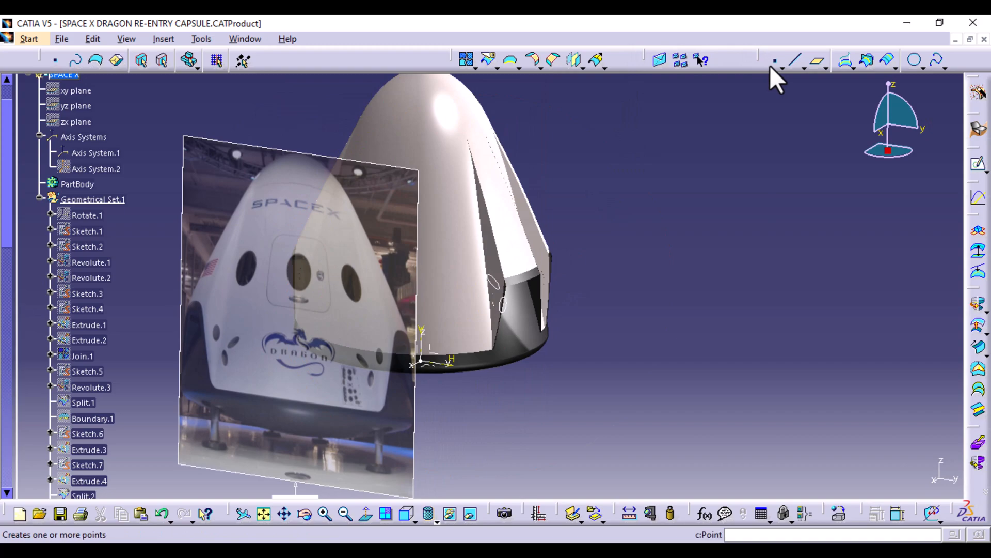
pyautogui.click(776, 59)
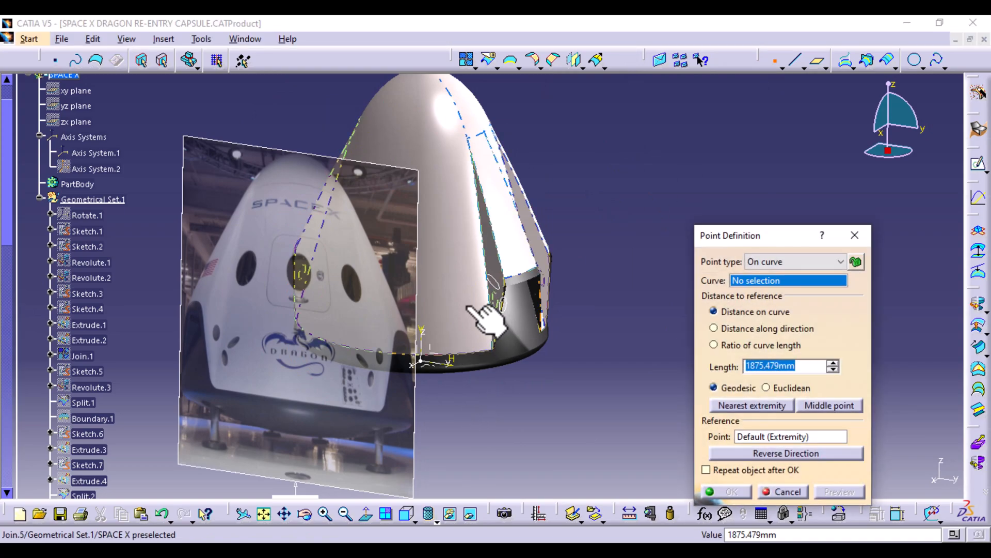
pyautogui.click(466, 305)
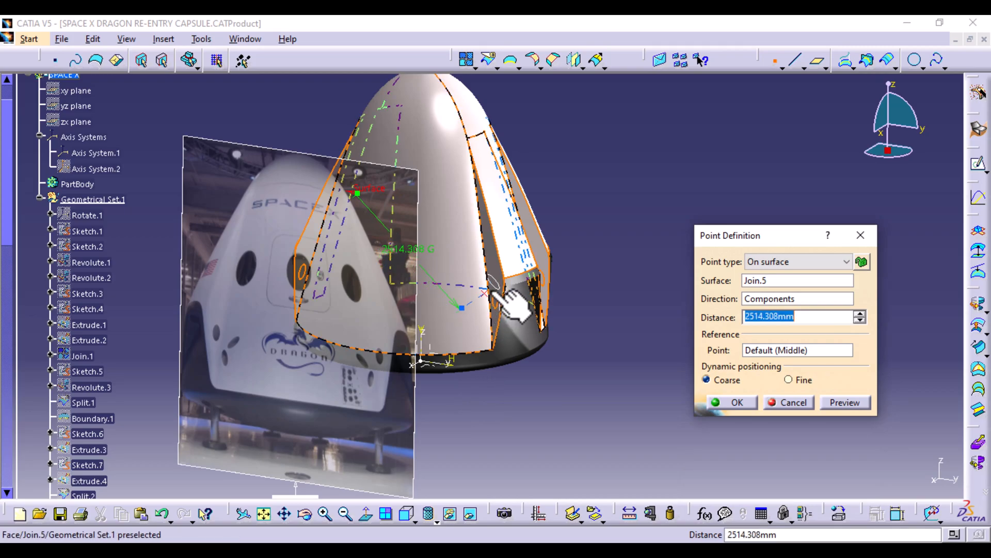
pyautogui.click(432, 342)
pyautogui.moveTo(431, 341); pyautogui.dragTo(434, 299, button='middle')
pyautogui.moveTo(473, 332); pyautogui.dragTo(462, 301, button='middle')
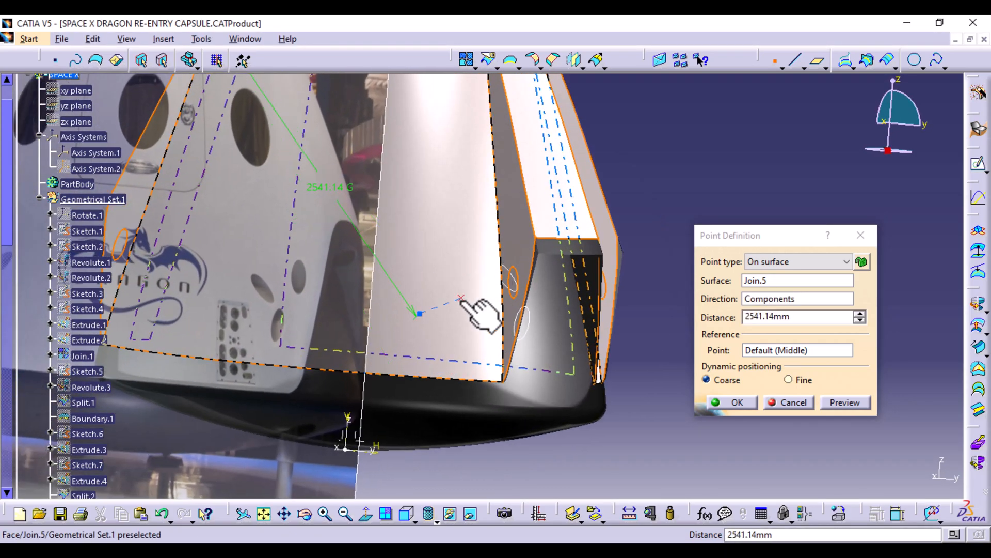
pyautogui.click(407, 513)
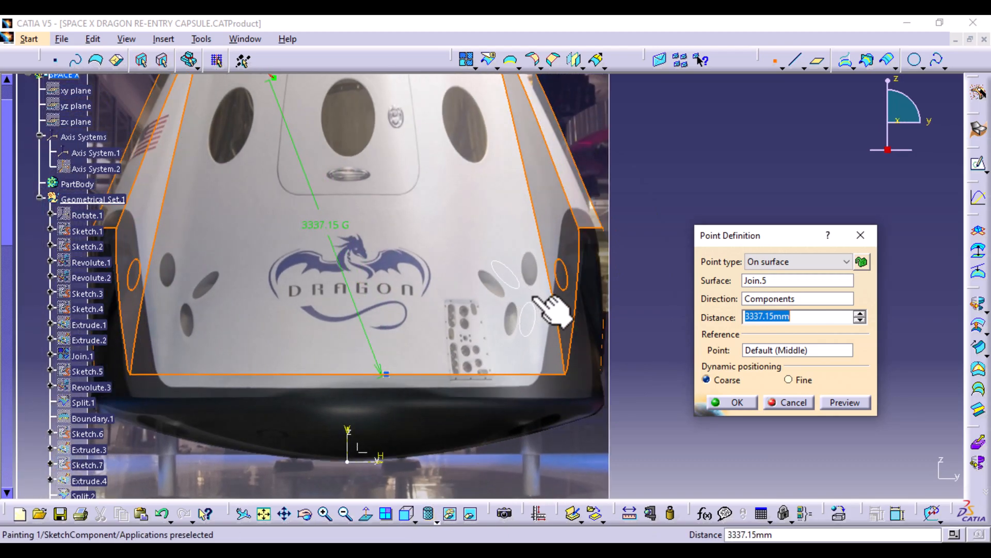
pyautogui.moveTo(471, 264); pyautogui.dragTo(385, 348, button='middle')
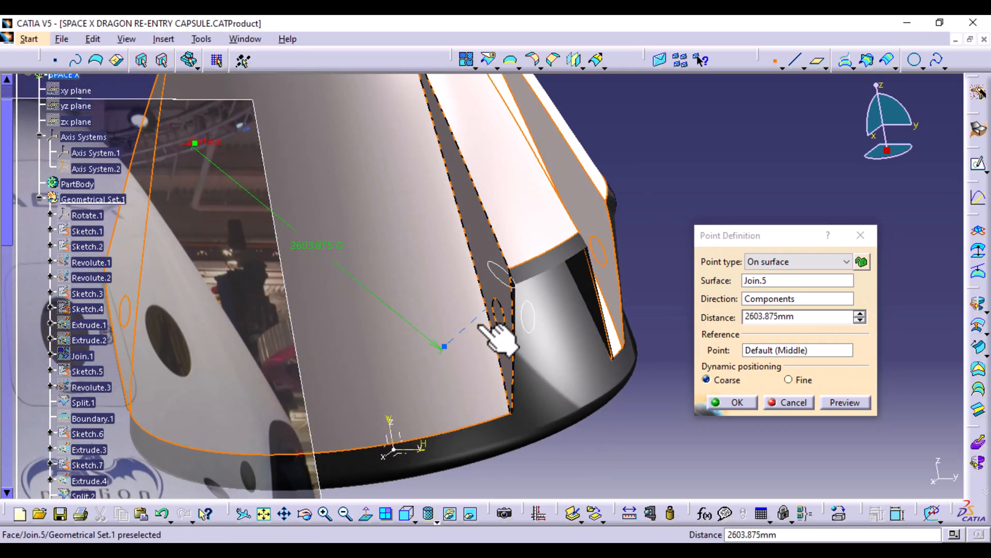
pyautogui.click(407, 515)
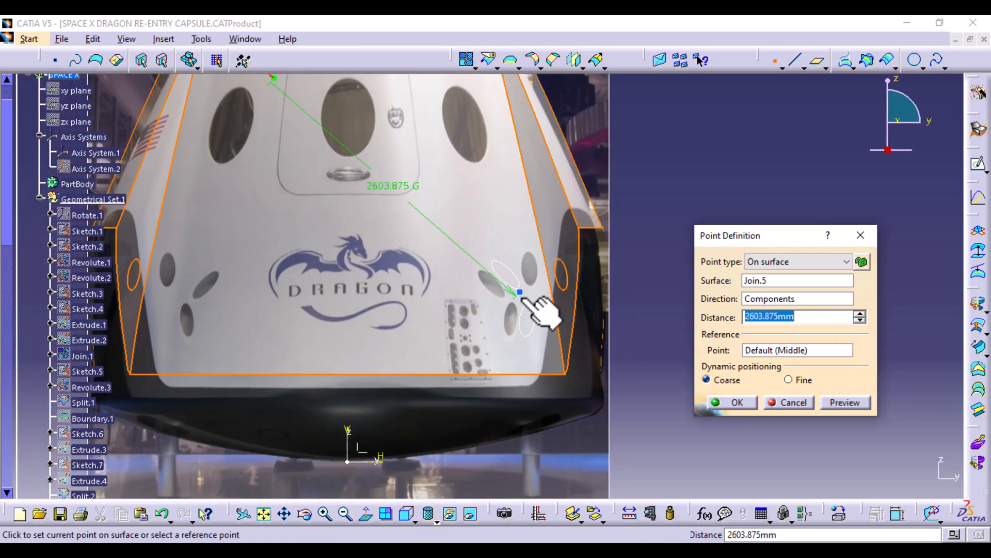
pyautogui.click(736, 402)
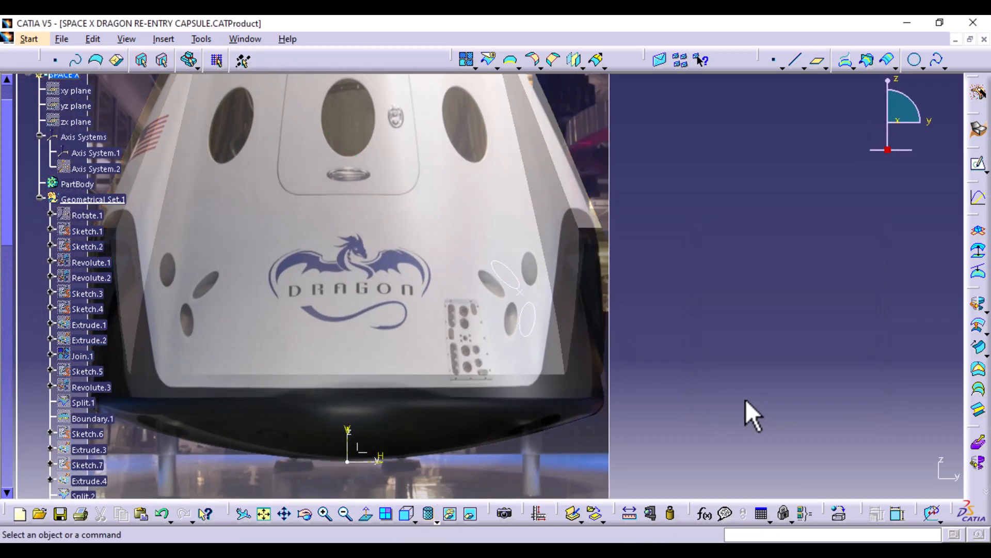
# Create a plane tangent to the joined surface Join.5 at the point placed on it, Point.3.
pyautogui.moveTo(667, 251); pyautogui.dragTo(579, 269, button='middle')
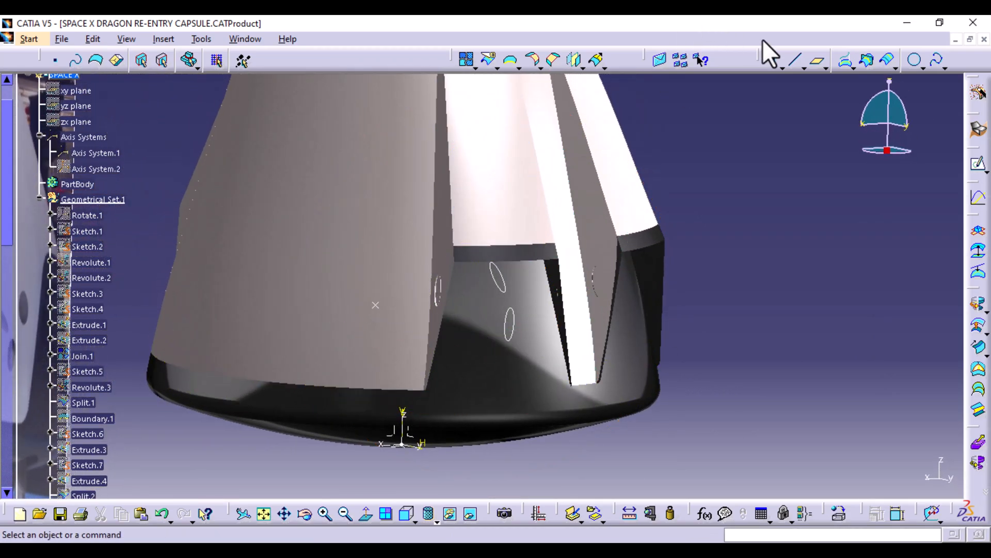
pyautogui.click(816, 61)
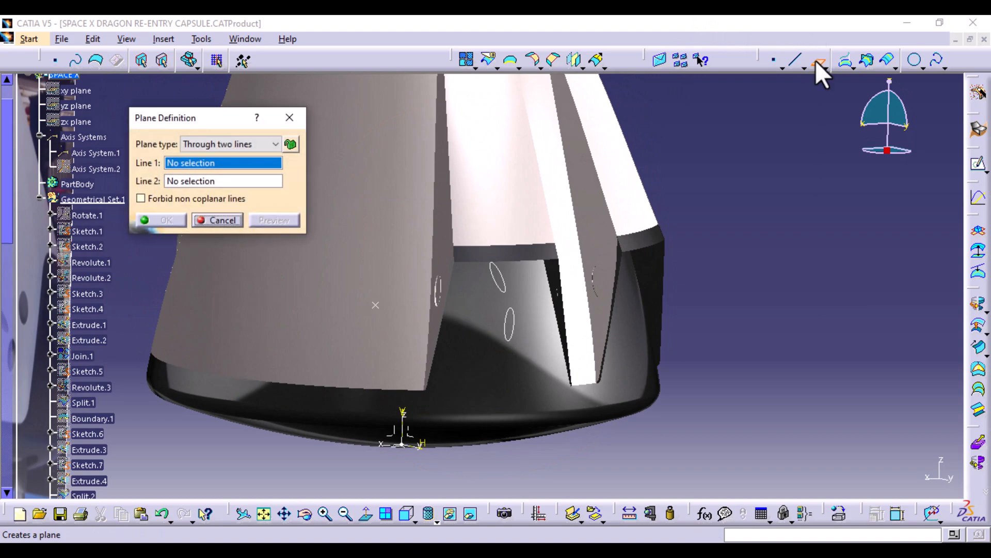
pyautogui.click(267, 154)
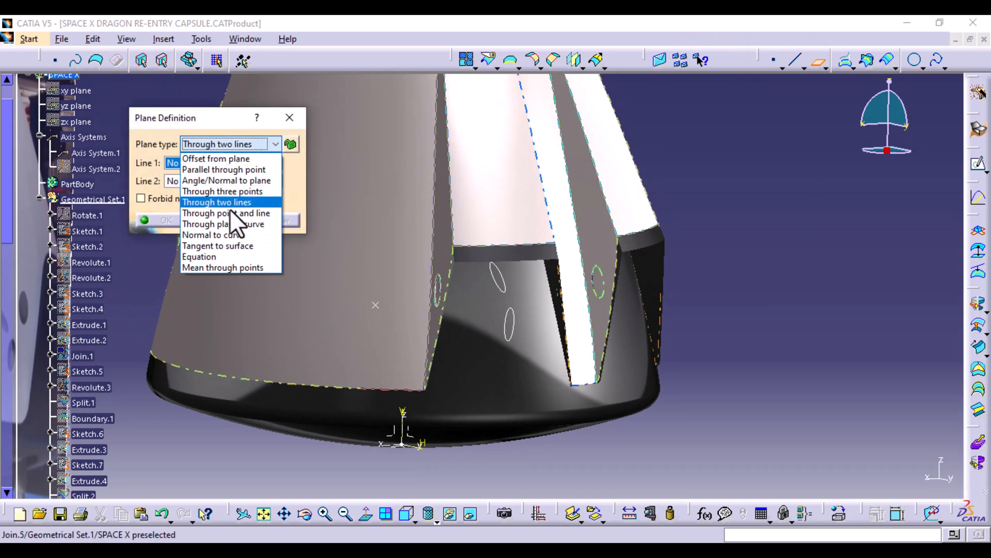
pyautogui.click(230, 247)
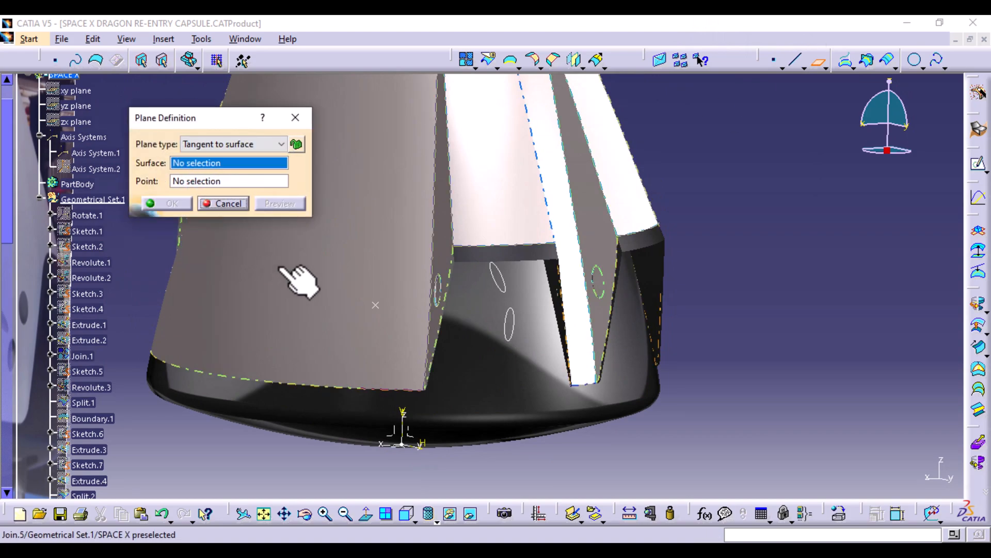
pyautogui.click(314, 283)
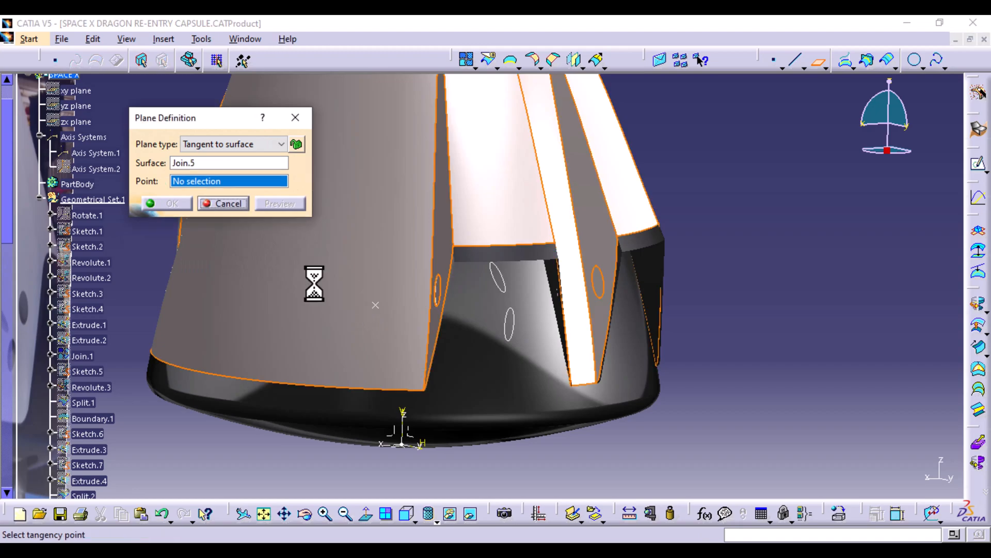
pyautogui.click(376, 299)
pyautogui.click(172, 203)
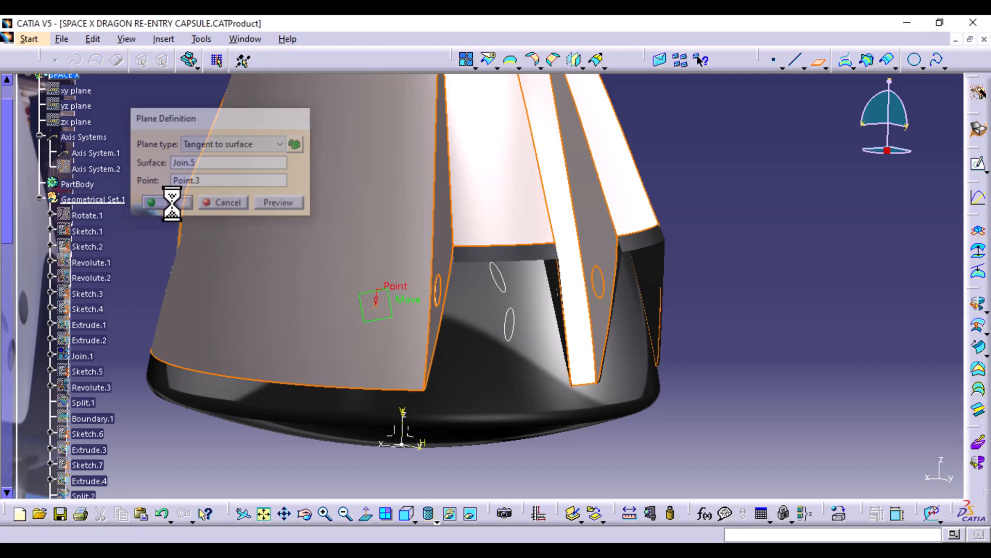
# Change the support of the lower ellipse's sketch, Sketch.10, to the new tangent plane.
pyautogui.rightClick(517, 326)
pyautogui.moveTo(574, 311)
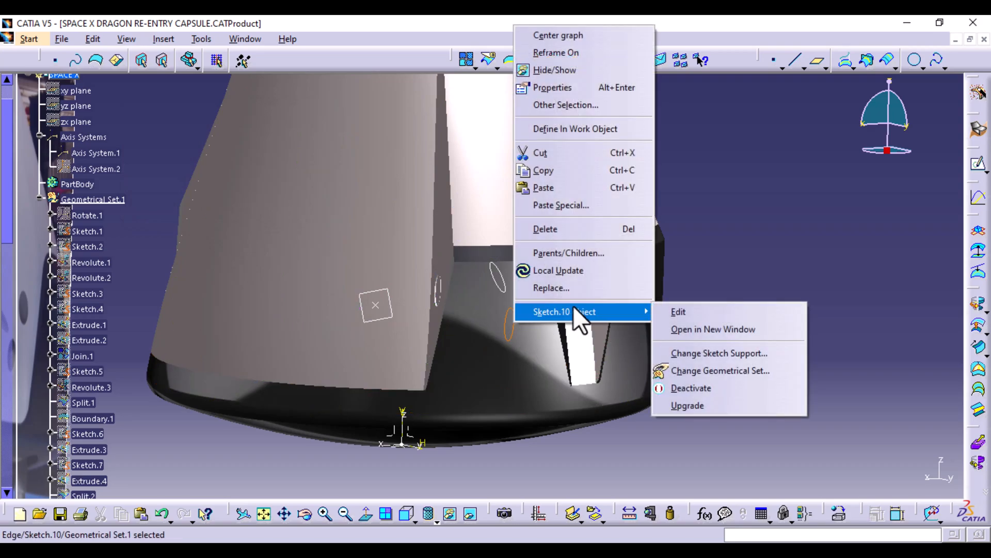
pyautogui.click(721, 353)
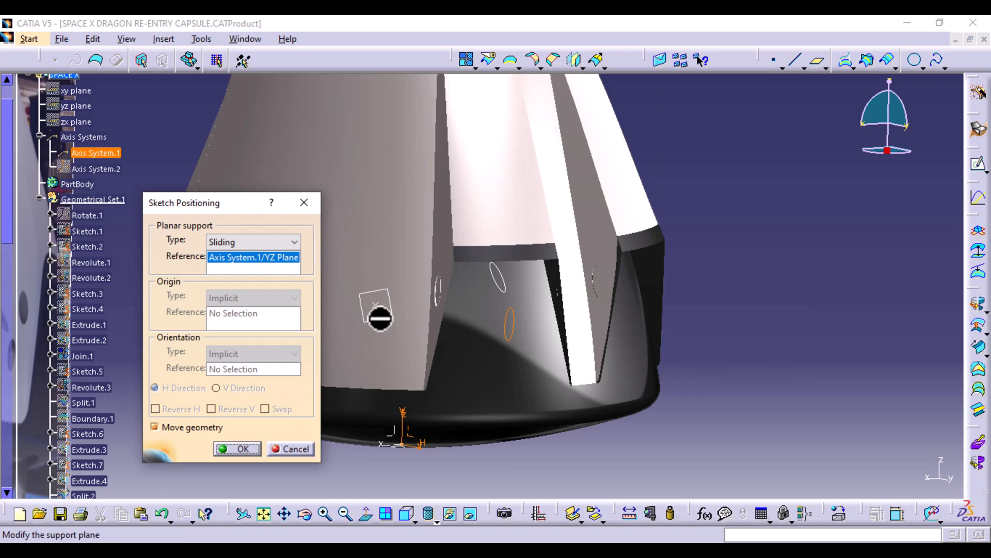
pyautogui.click(372, 328)
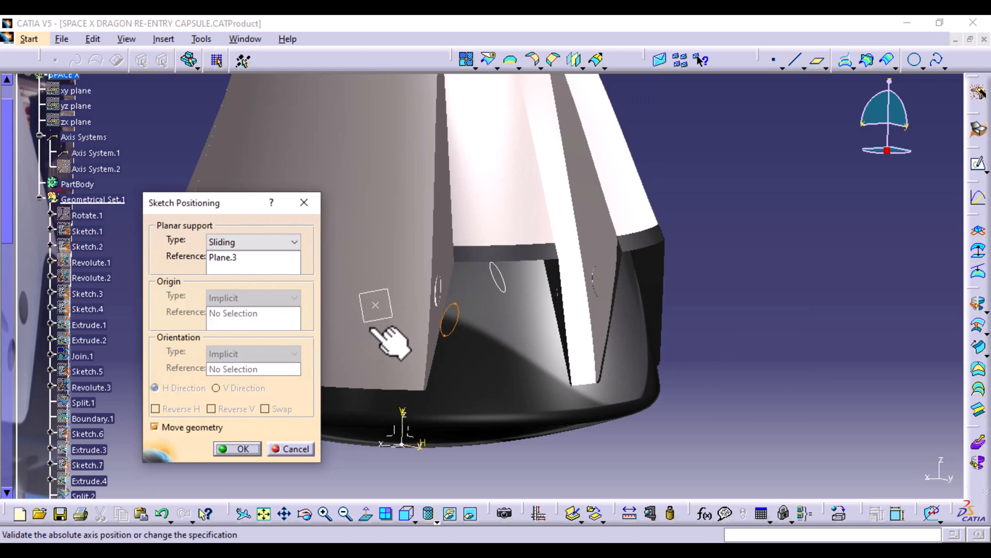
pyautogui.click(240, 448)
# Change the support of the tilted ellipse's sketch, Sketch.11, to the same tangent plane.
pyautogui.moveTo(277, 343); pyautogui.dragTo(334, 367, button='middle')
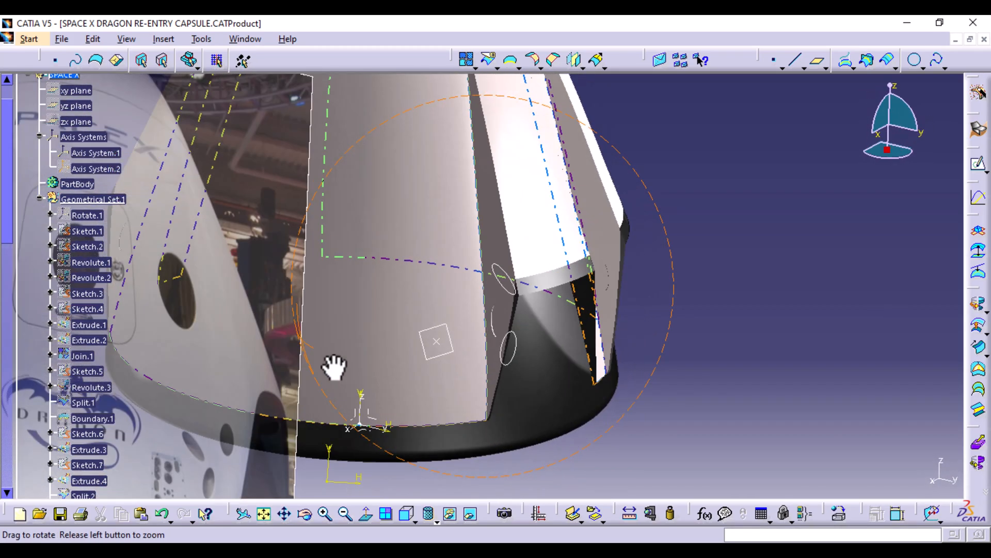
pyautogui.rightClick(511, 291)
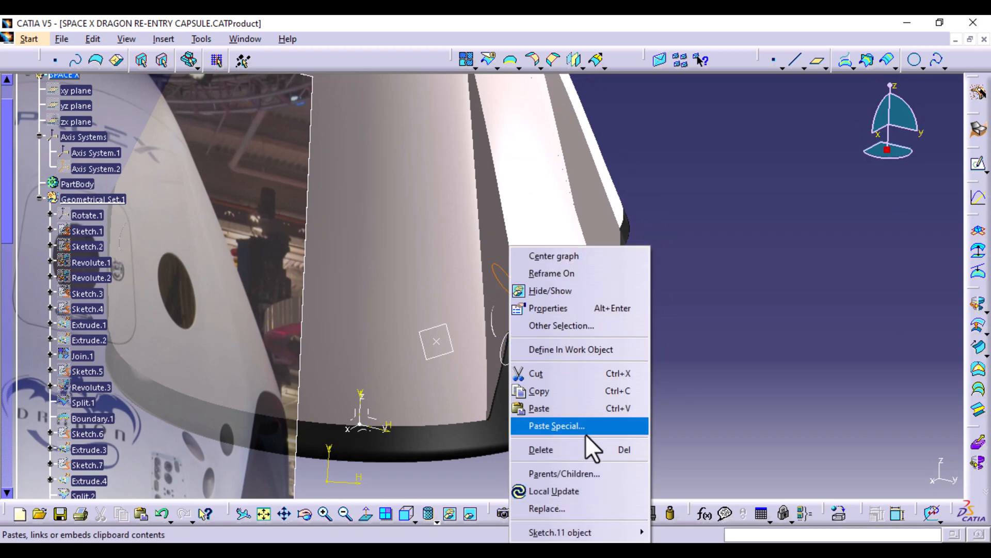
pyautogui.moveTo(591, 532)
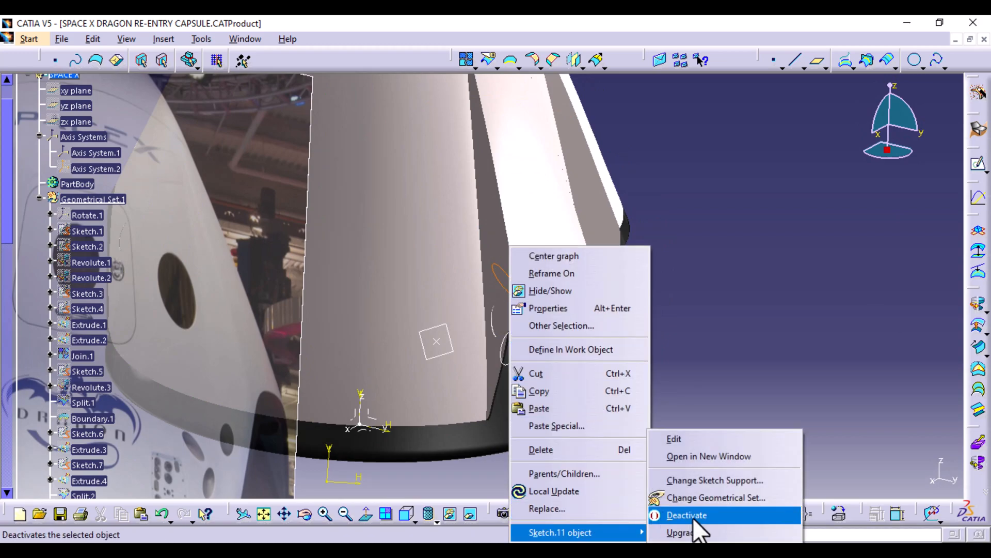
pyautogui.click(708, 483)
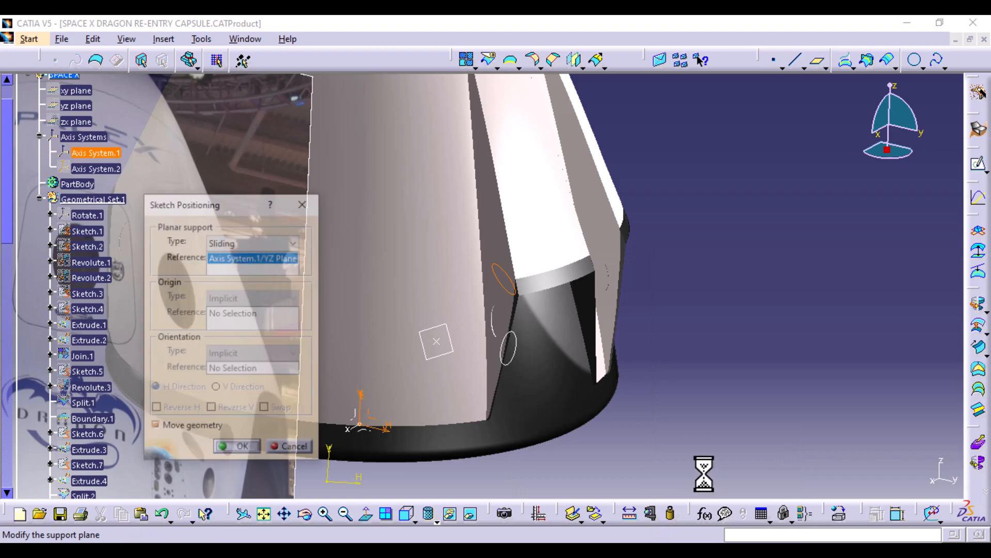
pyautogui.click(453, 354)
pyautogui.click(242, 448)
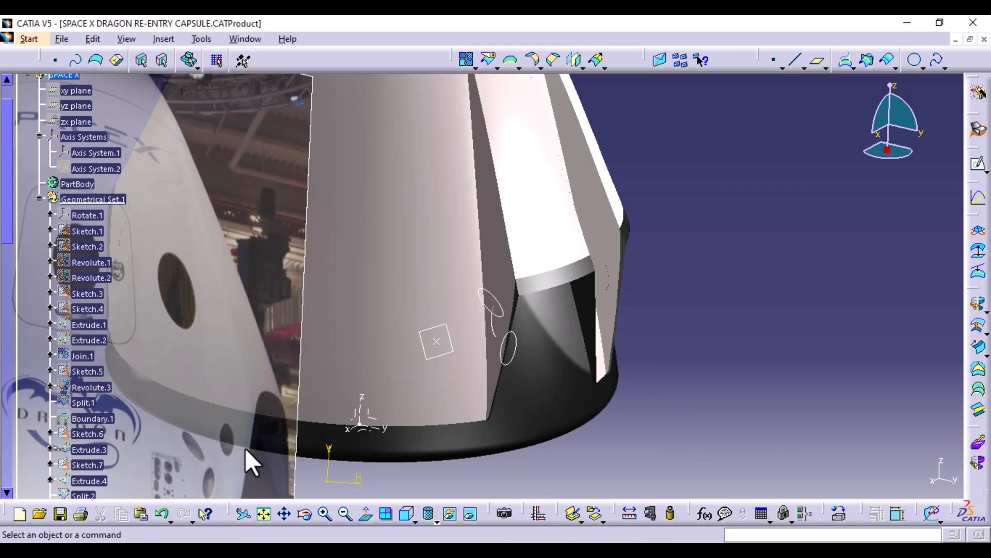
# Reopen the lower ellipse's sketch in front view and delete its distorted ellipse.
pyautogui.moveTo(387, 453); pyautogui.dragTo(387, 413, button='middle')
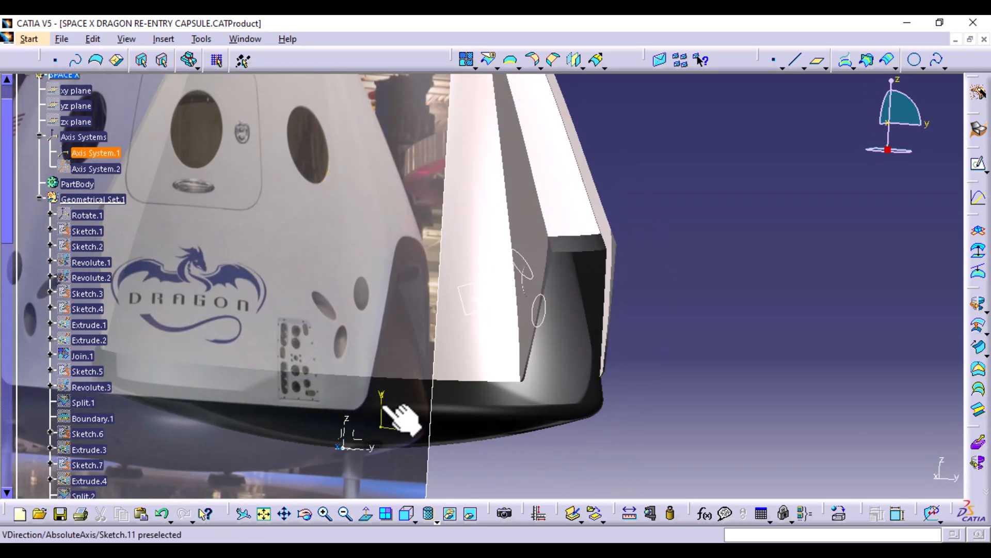
pyautogui.click(408, 515)
pyautogui.moveTo(509, 445); pyautogui.dragTo(514, 367, button='middle')
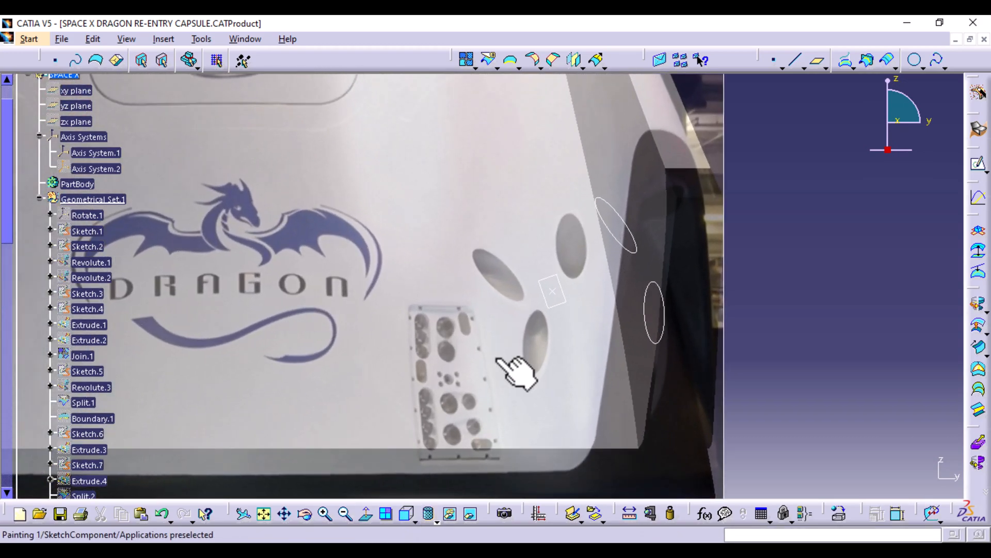
pyautogui.doubleClick(662, 331)
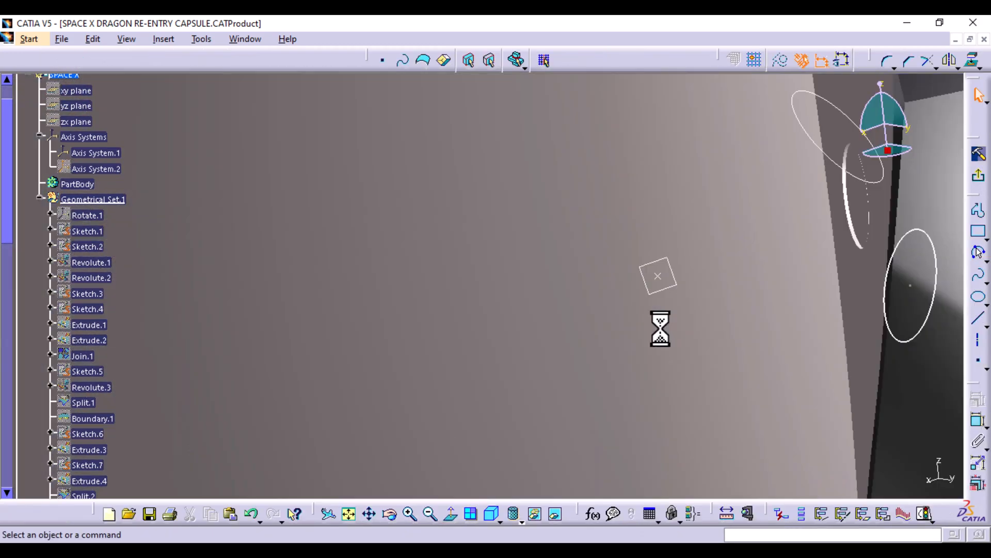
pyautogui.moveTo(660, 329)
pyautogui.mouseDown(button='middle')
pyautogui.moveTo(657, 316)
pyautogui.moveTo(635, 485)
pyautogui.mouseUp(button='middle')
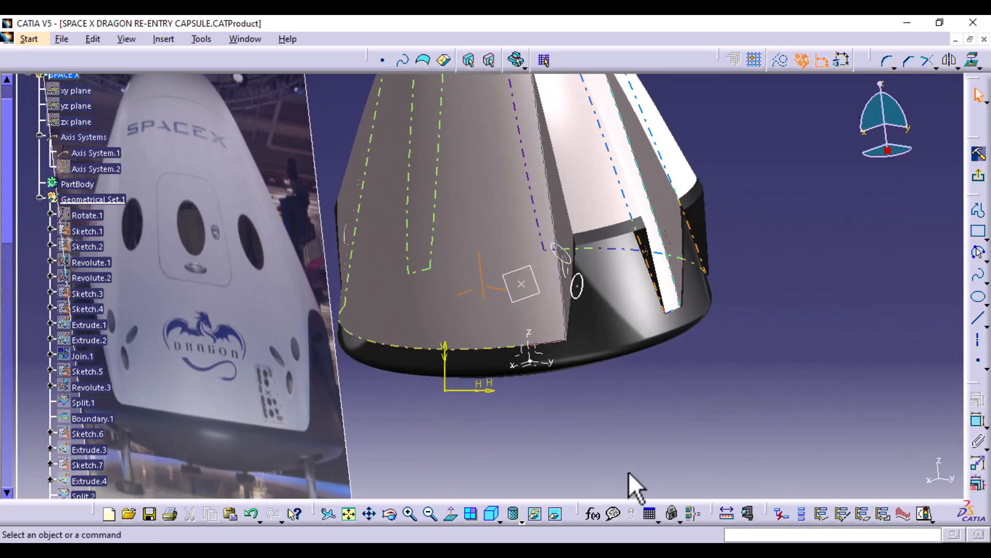
pyautogui.click(499, 520)
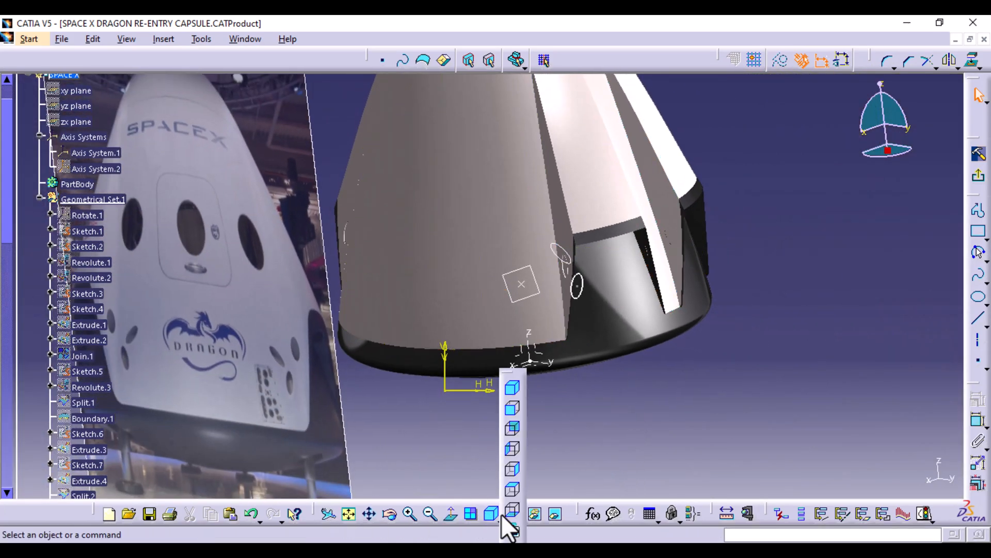
pyautogui.click(509, 411)
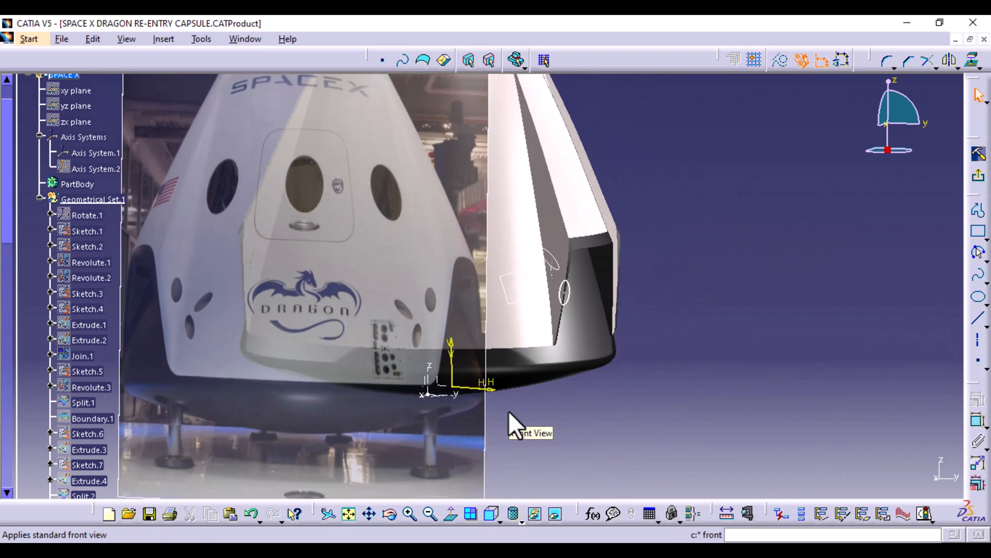
pyautogui.moveTo(559, 408); pyautogui.dragTo(678, 307, button='middle')
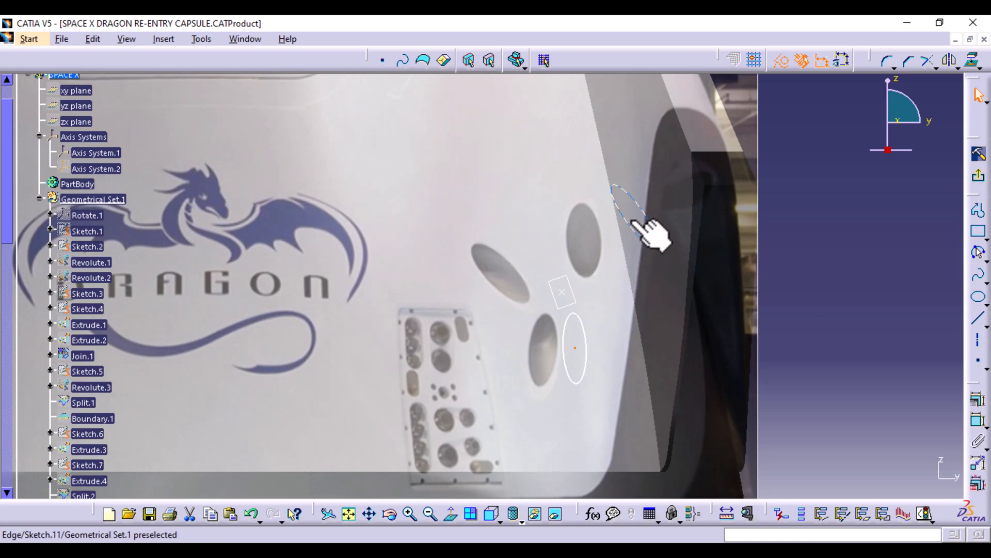
pyautogui.click(648, 236)
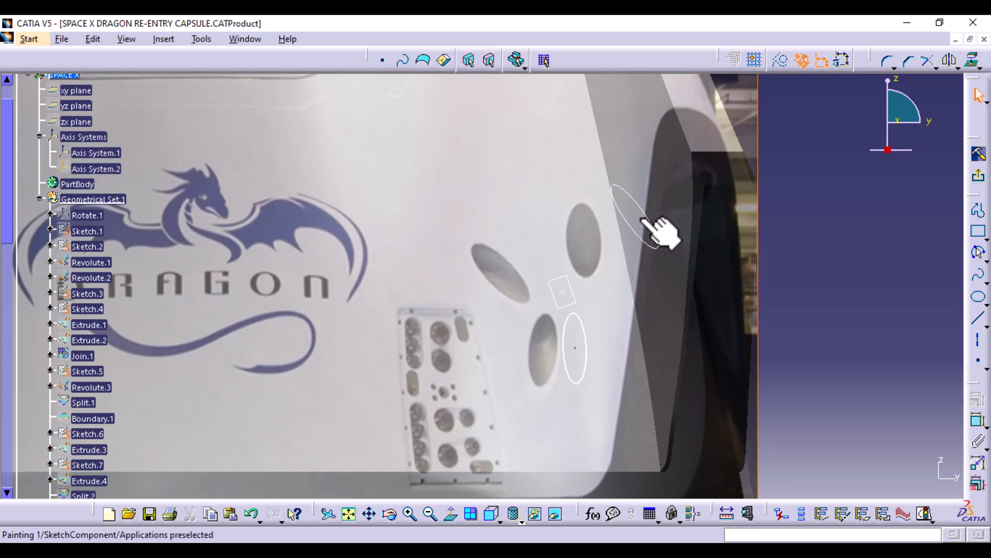
pyautogui.moveTo(644, 235); pyautogui.dragTo(645, 192, button='middle')
pyautogui.click(730, 204)
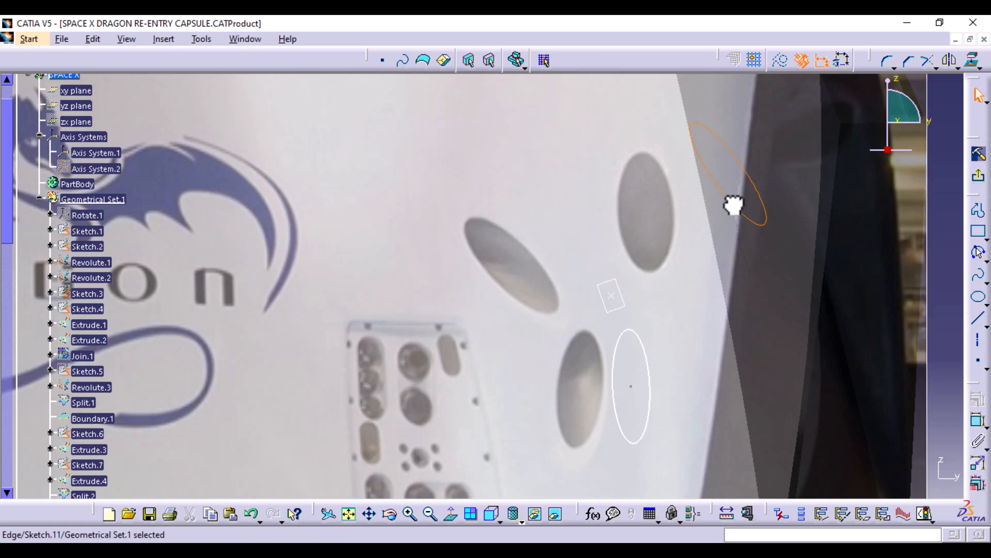
pyautogui.click(722, 313)
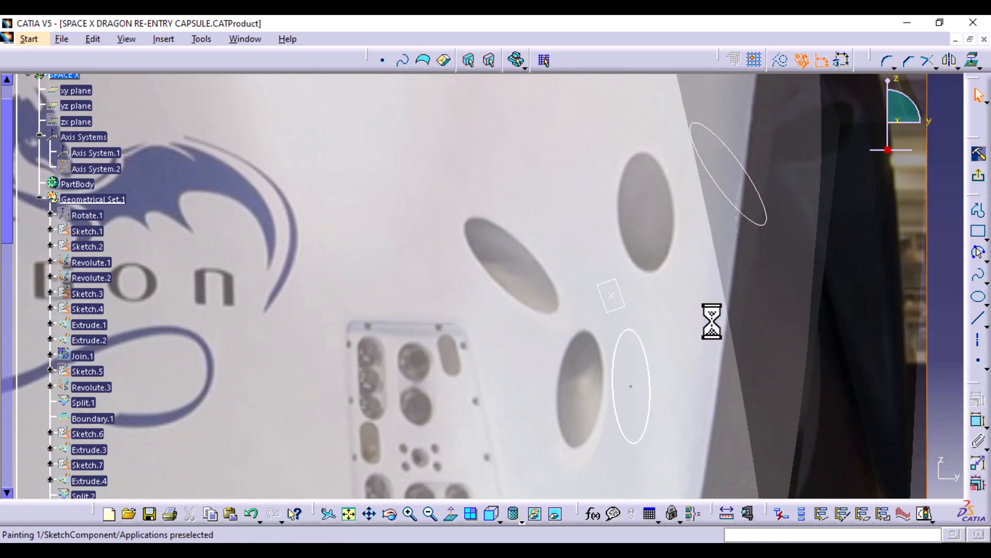
pyautogui.click(649, 392)
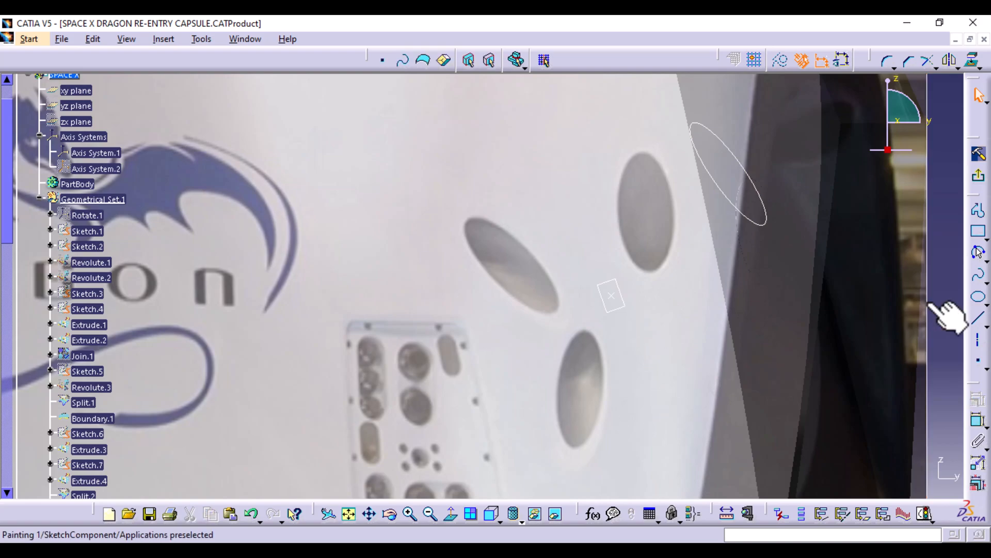
# Retrace the lower reference oval with an ellipse, radii about 153 and 70 mm, move it sideways just off the oval and exit the sketch.
pyautogui.click(985, 304)
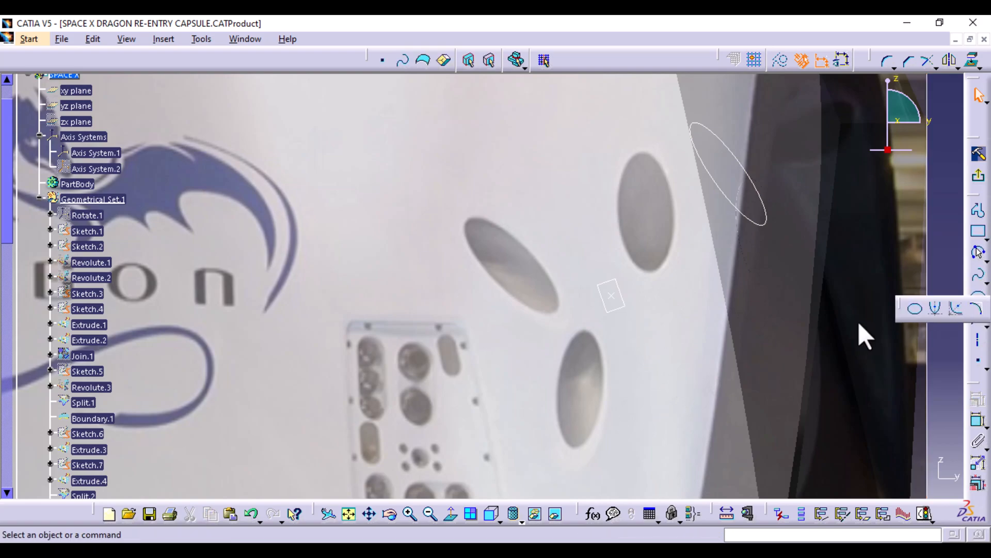
pyautogui.click(917, 311)
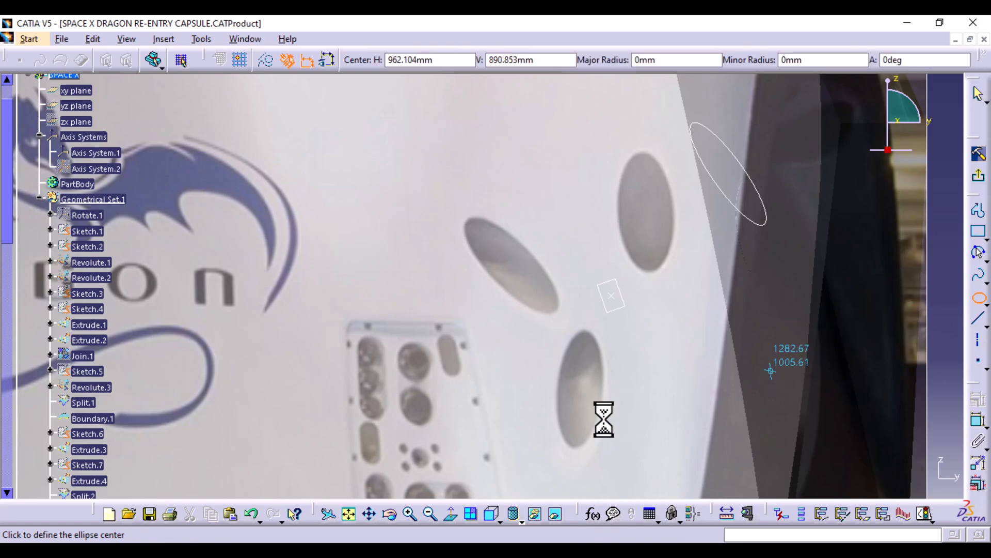
pyautogui.click(579, 390)
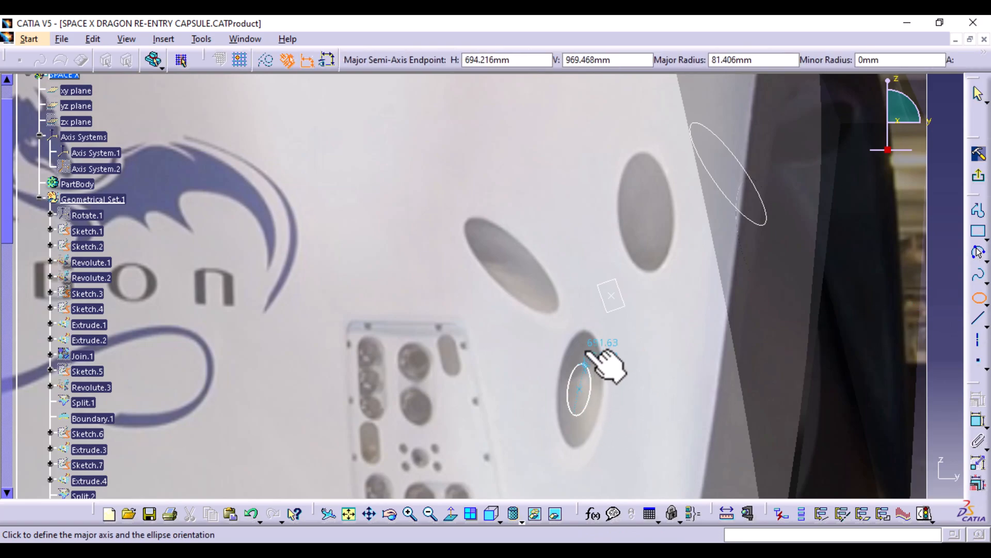
pyautogui.click(588, 329)
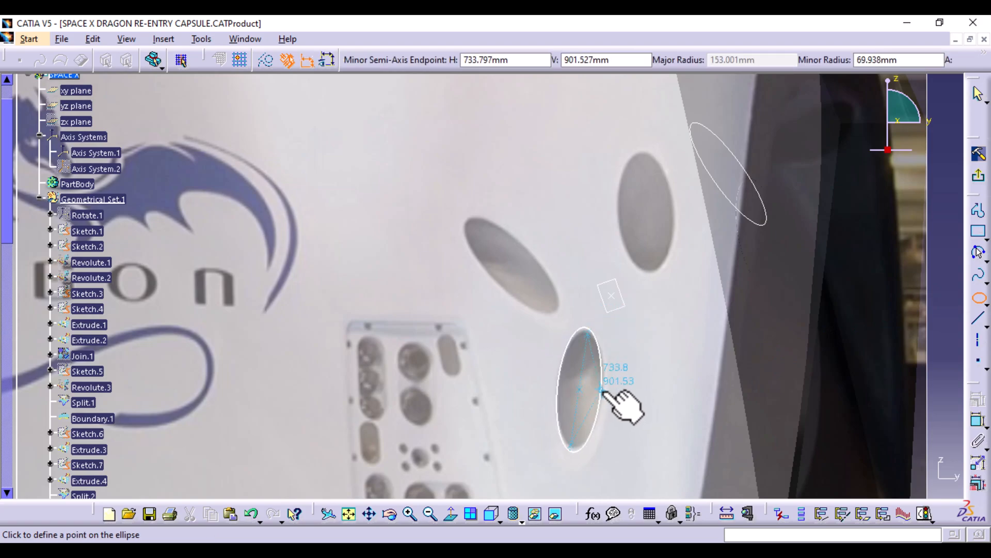
pyautogui.click(606, 391)
pyautogui.moveTo(588, 395); pyautogui.dragTo(634, 401)
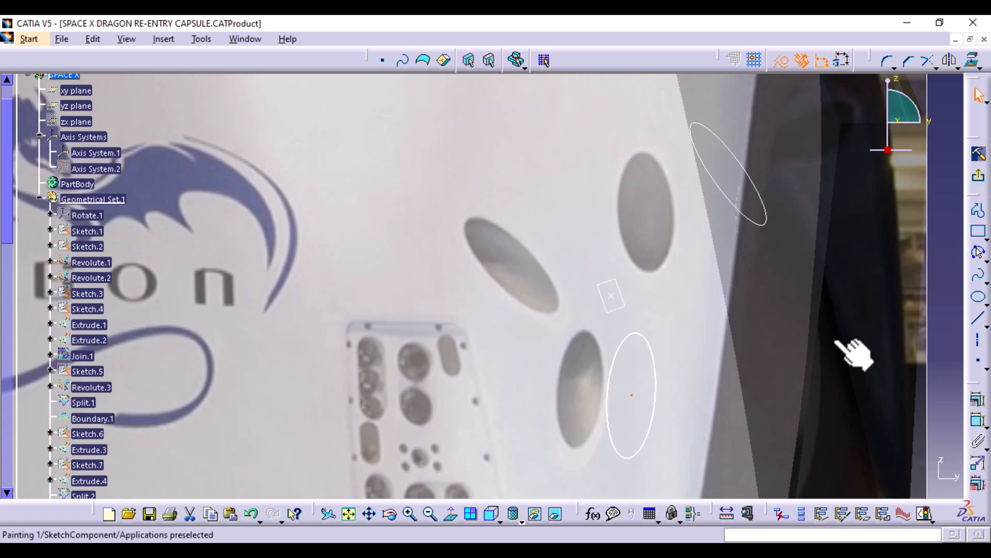
pyautogui.click(982, 185)
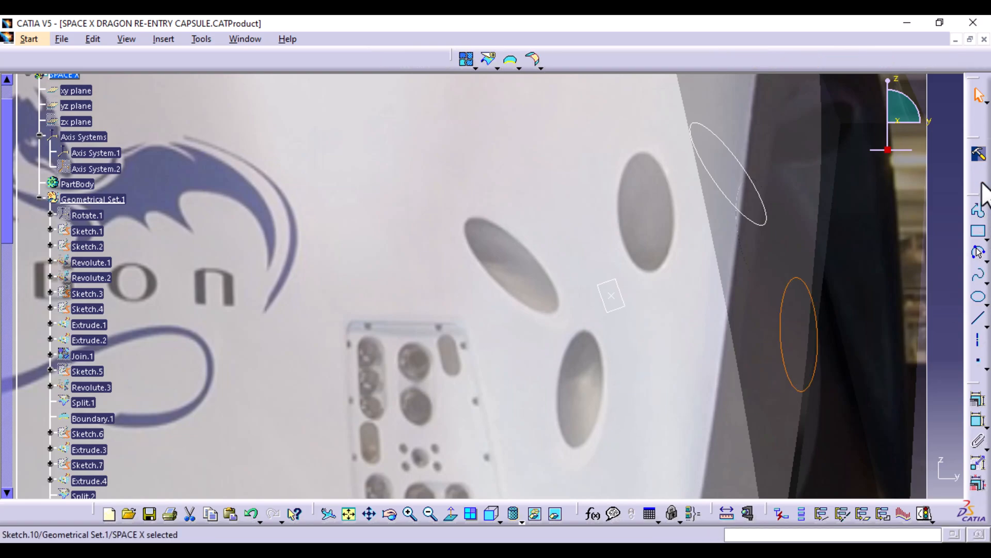
# Reopen the tilted ellipse's sketch, Sketch.11, in front view and delete its distorted ellipse.
pyautogui.click(764, 221)
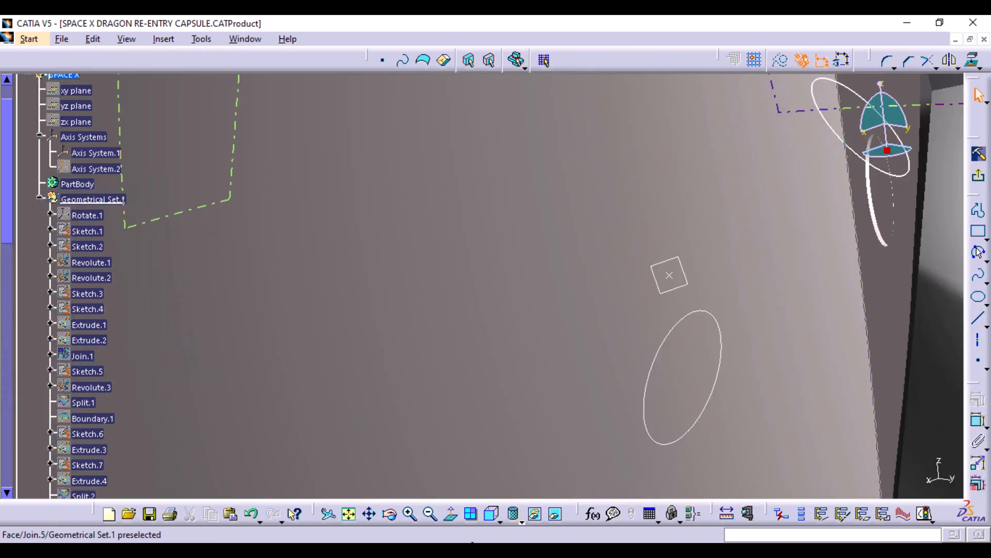
pyautogui.click(490, 514)
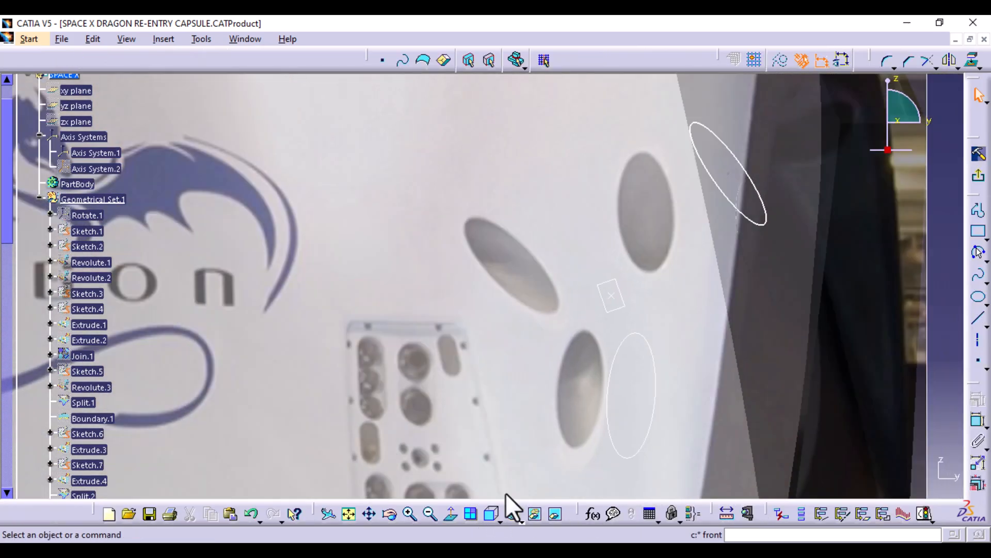
pyautogui.doubleClick(764, 221)
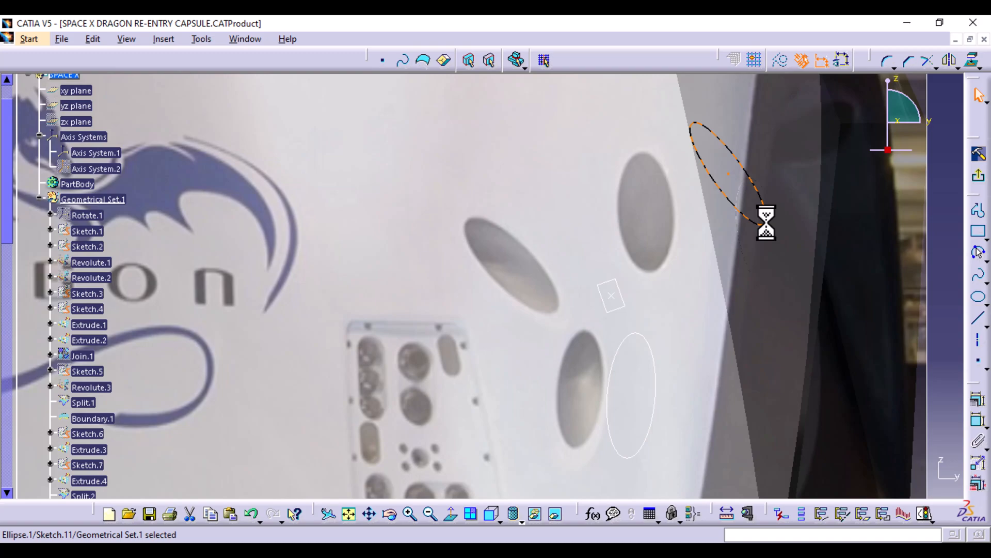
# Retrace the tilted reference oval with an ellipse, radii about 151 and 68 mm, move it just off the oval and exit the sketch.
pyautogui.click(979, 299)
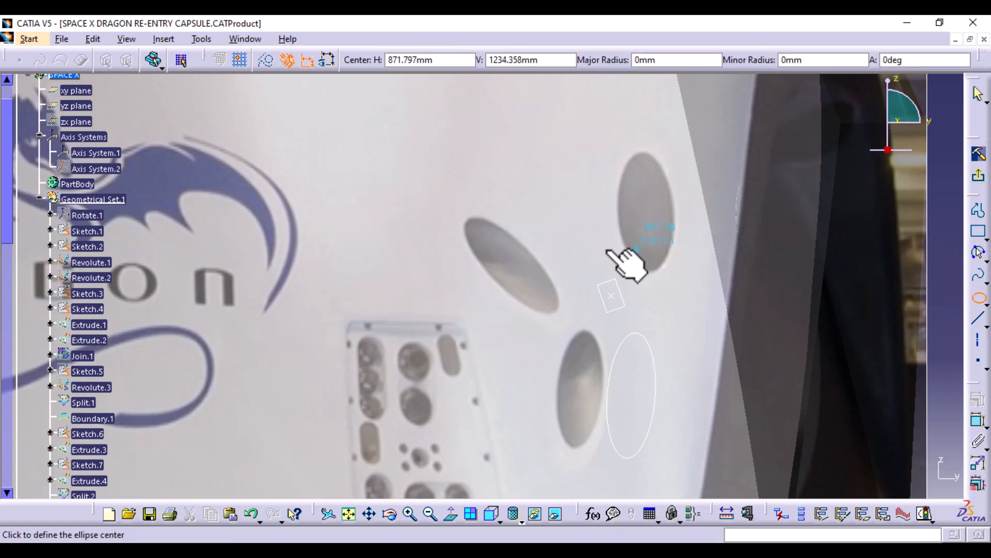
pyautogui.click(511, 265)
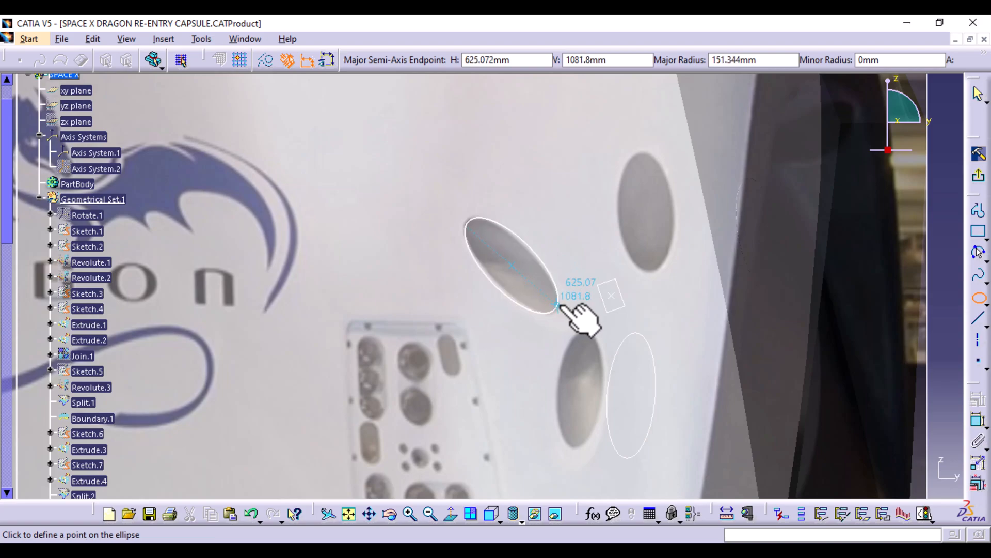
pyautogui.click(558, 305)
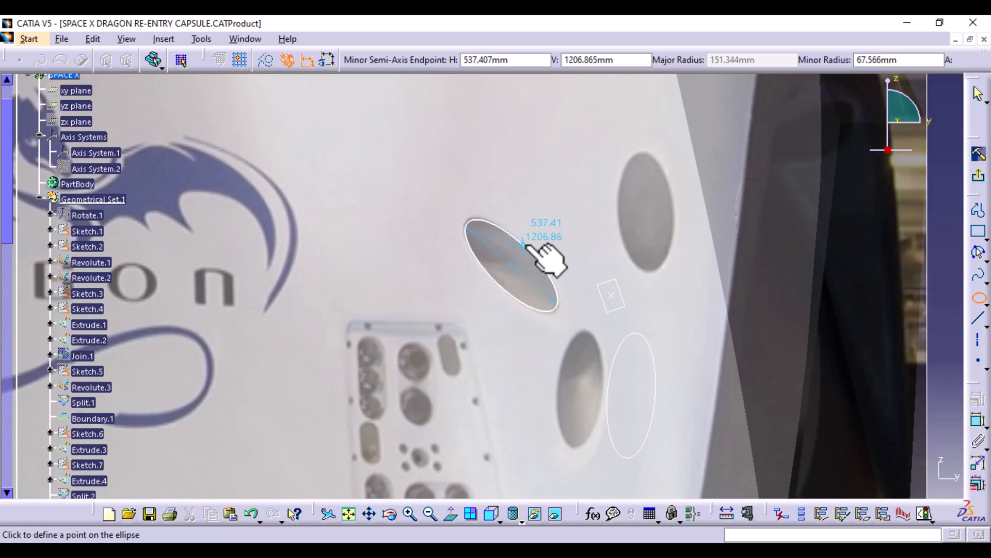
pyautogui.click(525, 247)
pyautogui.moveTo(512, 264); pyautogui.dragTo(569, 250)
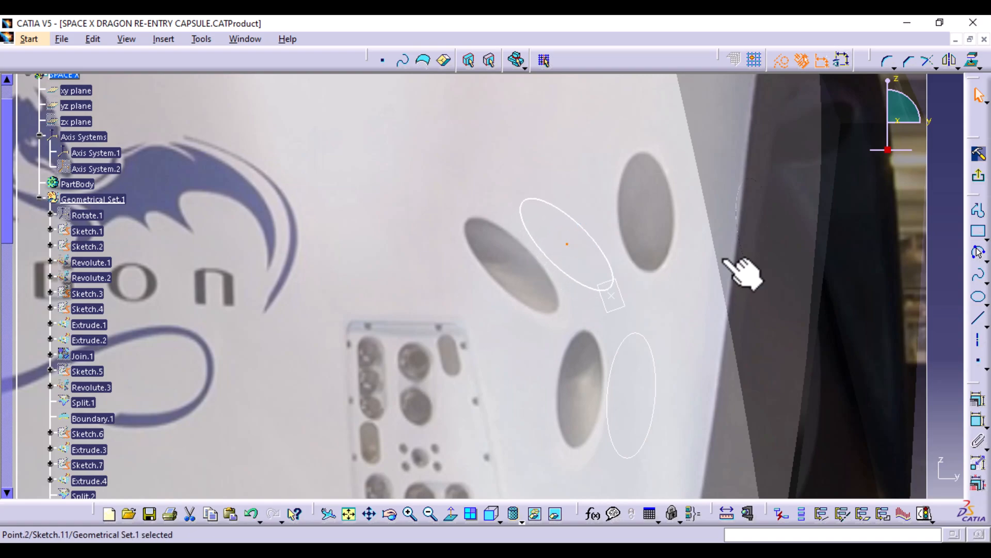
pyautogui.click(982, 176)
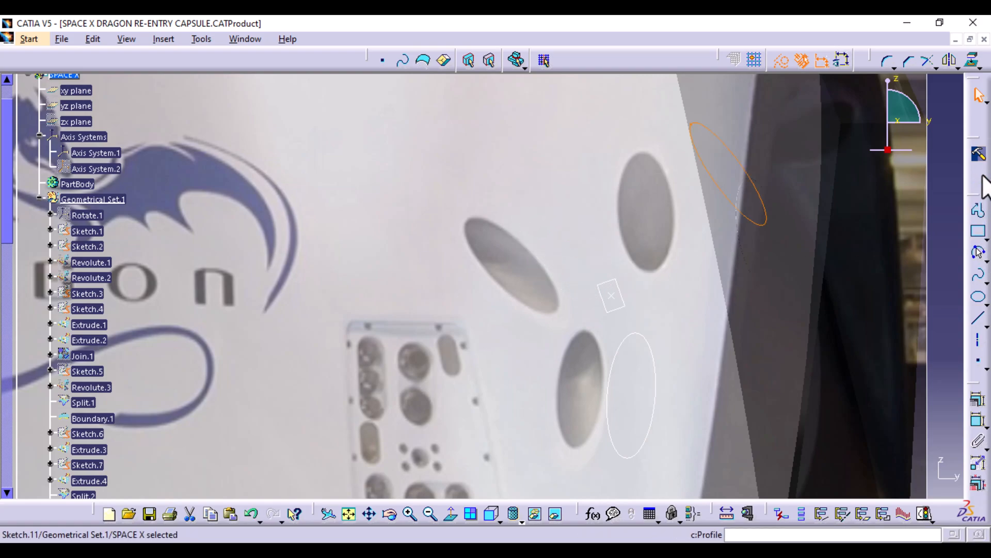
# Reopen the lower ellipse's sketch, move the ellipse sideways clear of the tangent plane's symbol and exit the sketch.
pyautogui.keyDown('ctrl'); pyautogui.moveTo(775, 270); pyautogui.dragTo(721, 365, button='middle'); pyautogui.keyUp('ctrl')
pyautogui.moveTo(669, 293); pyautogui.dragTo(587, 310, button='middle')
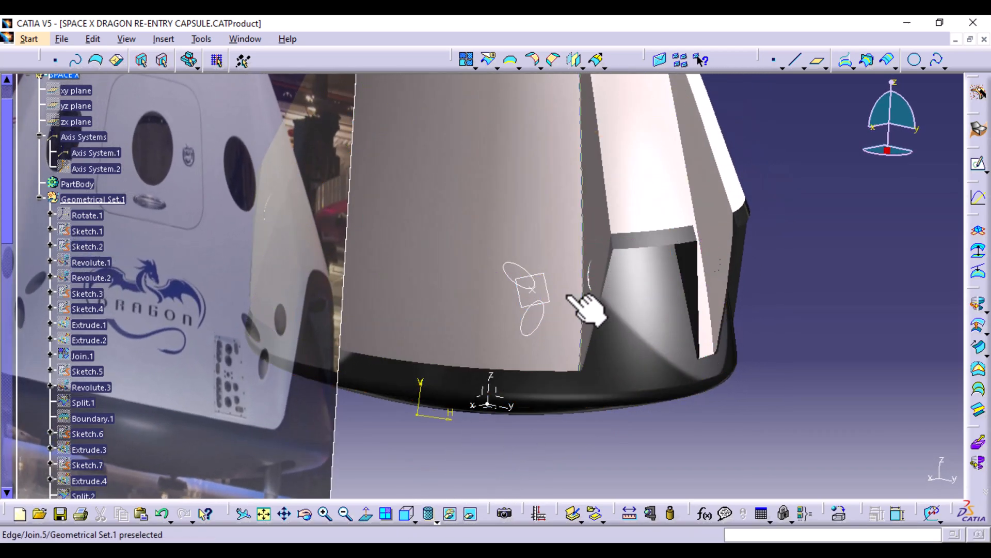
pyautogui.doubleClick(541, 323)
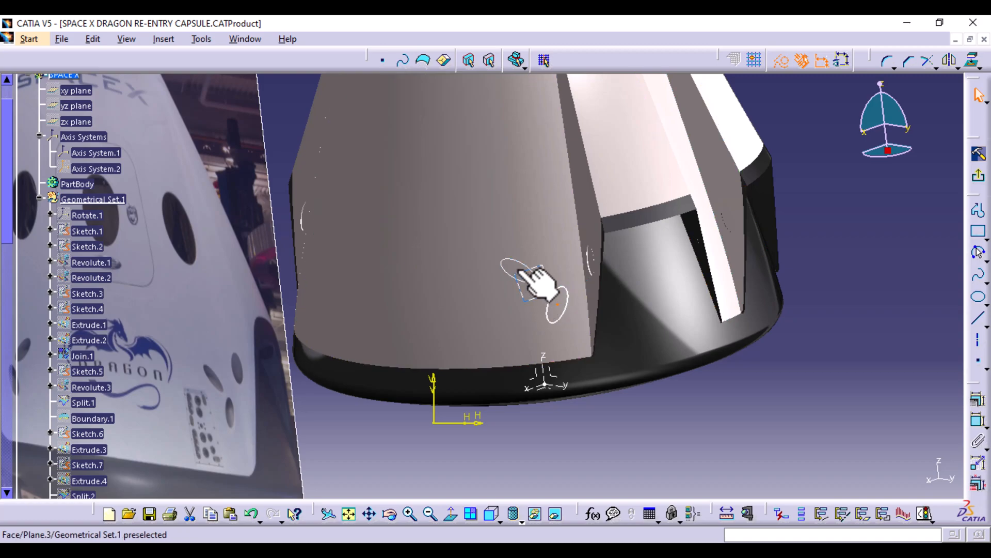
pyautogui.click(534, 282)
pyautogui.click(979, 157)
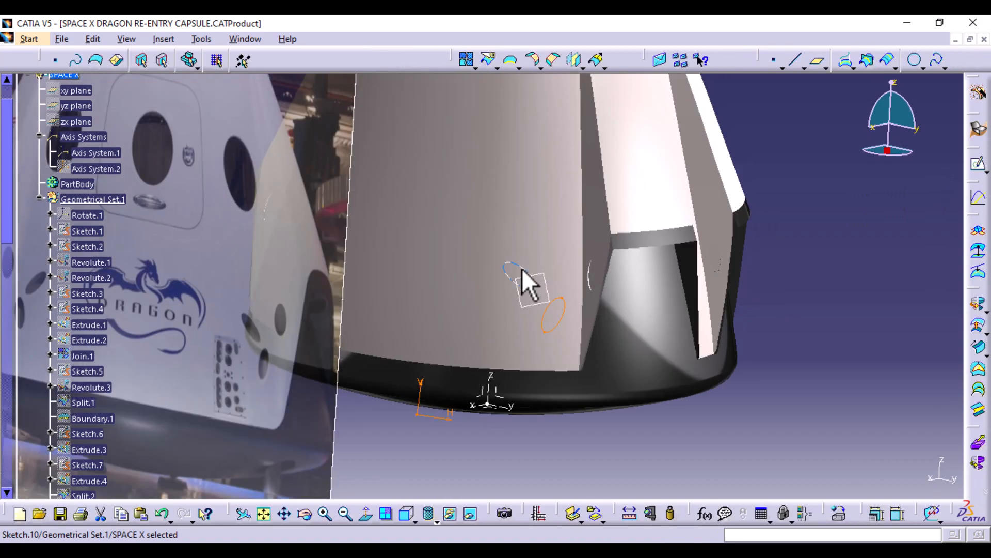
# Reopen the tilted ellipse's sketch, shift the ellipse sideways to sit above the lower one and exit the sketch.
pyautogui.doubleClick(522, 270)
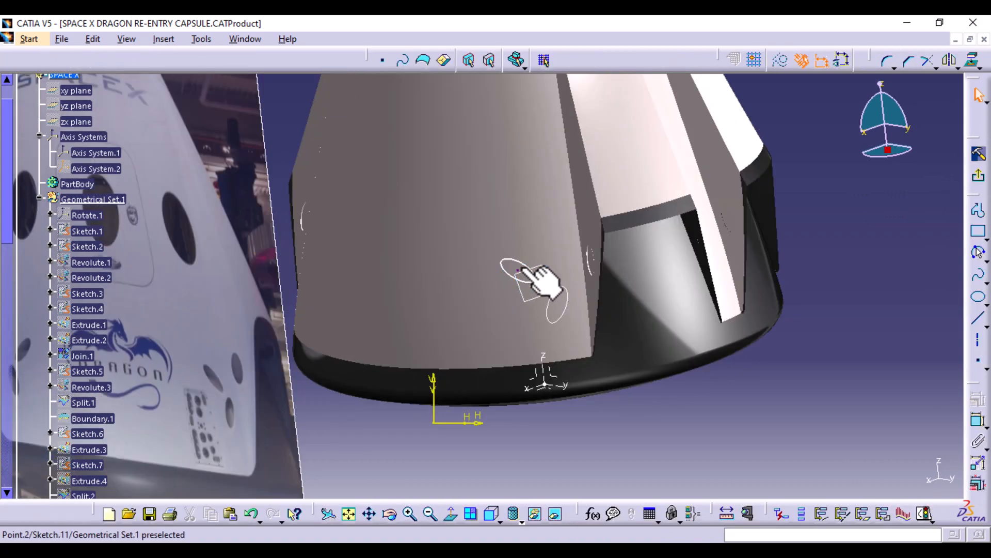
pyautogui.moveTo(527, 267); pyautogui.dragTo(534, 260)
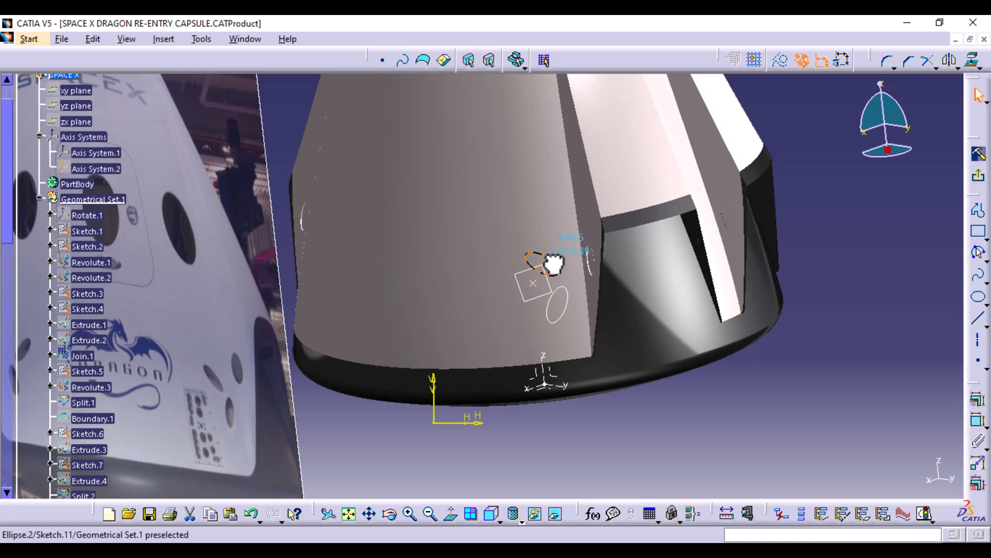
pyautogui.click(977, 180)
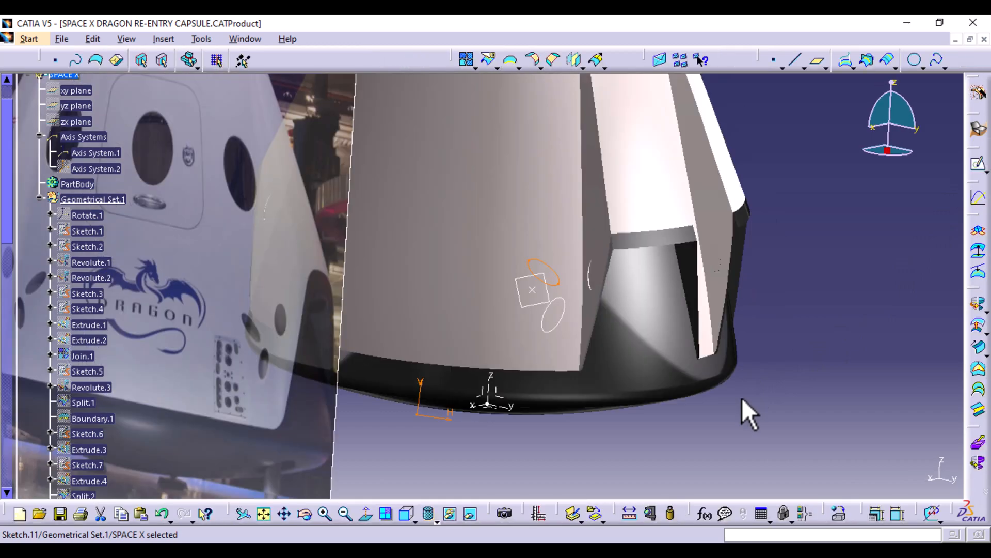
# Create a plane offset -40 mm from the tangent plane, Plane.3, towards the inside of the capsule.
pyautogui.click(407, 513)
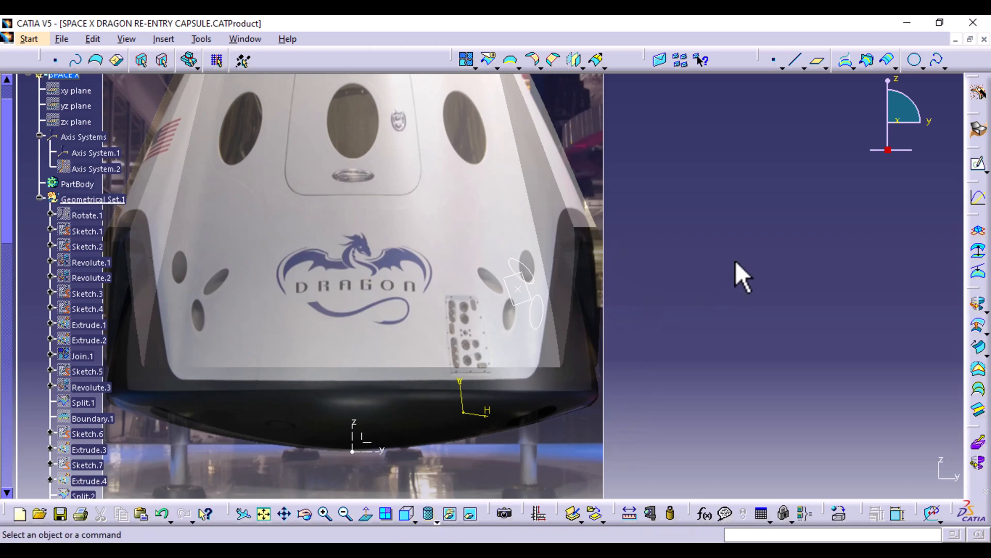
pyautogui.moveTo(681, 237); pyautogui.dragTo(566, 343, button='middle')
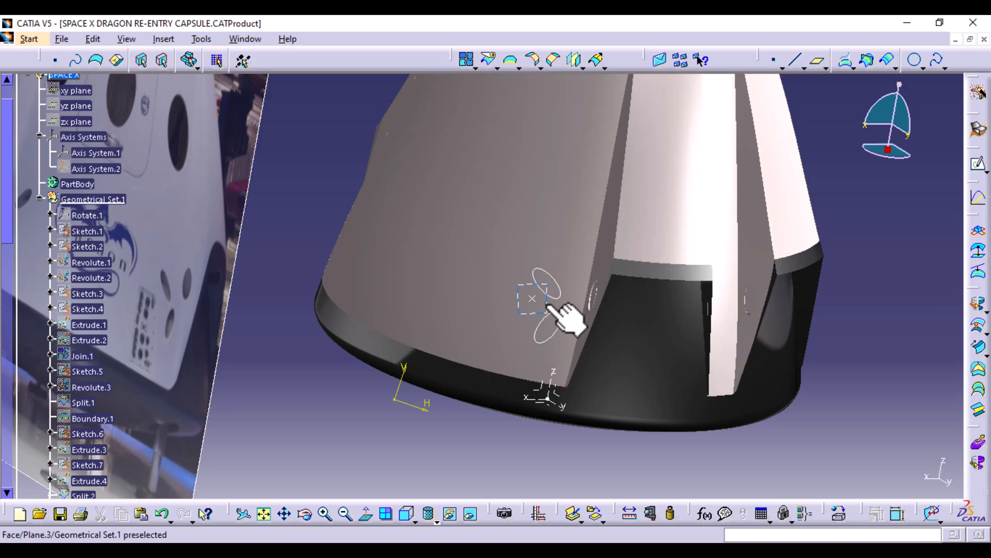
pyautogui.moveTo(664, 343); pyautogui.dragTo(497, 355, button='middle')
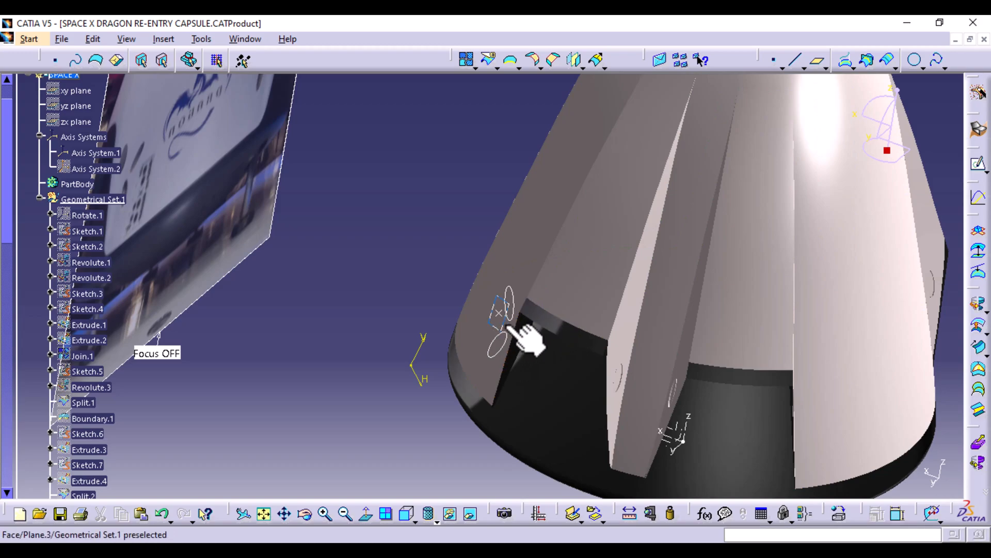
pyautogui.click(509, 327)
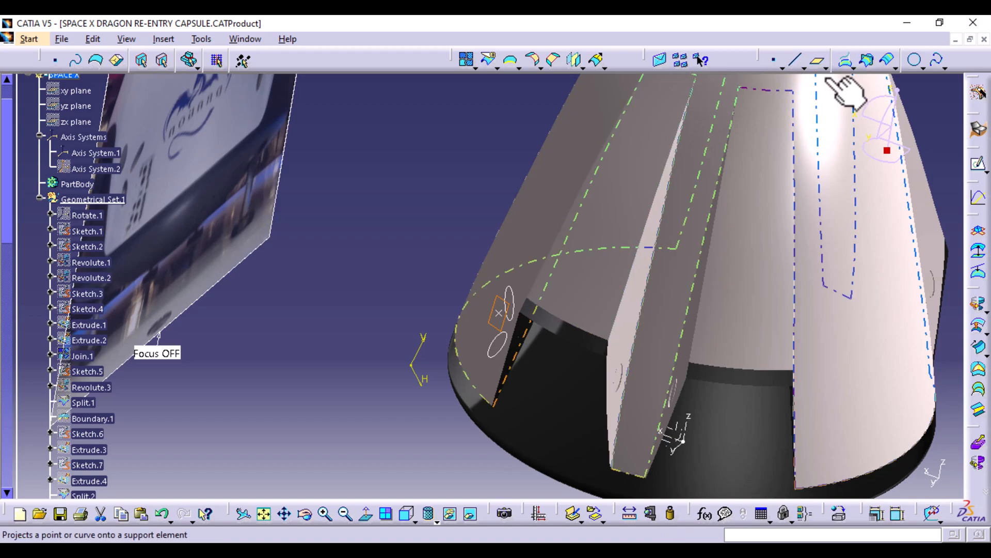
pyautogui.click(817, 63)
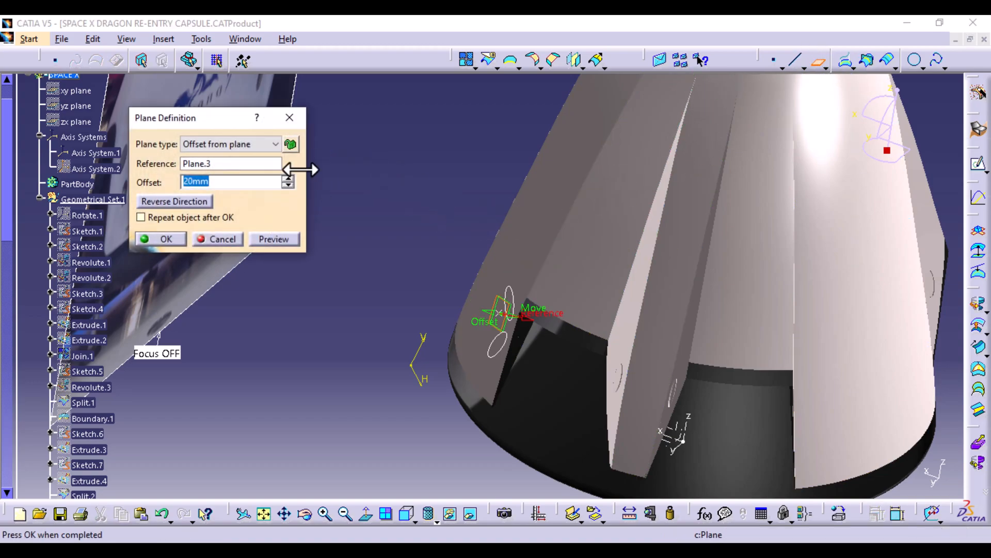
pyautogui.click(526, 318)
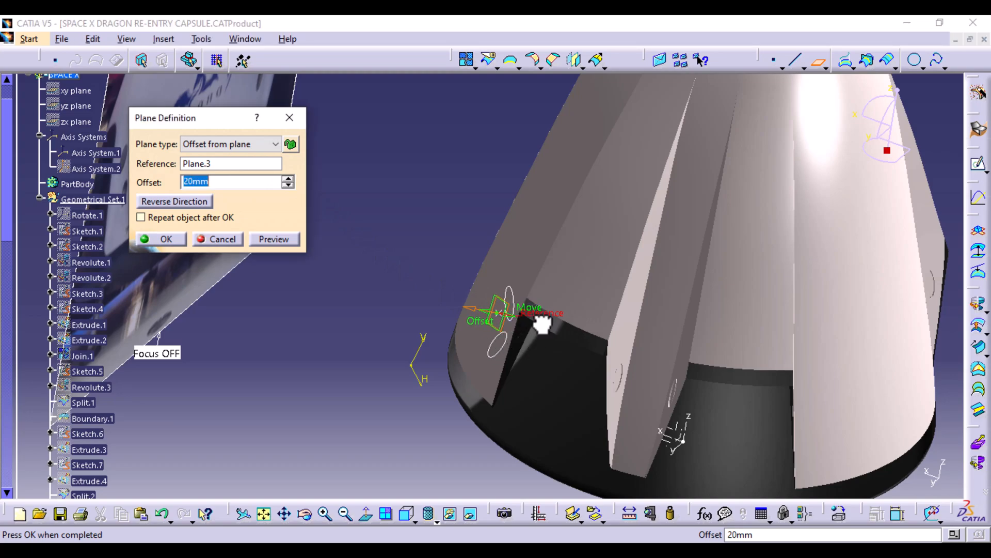
pyautogui.click(414, 521)
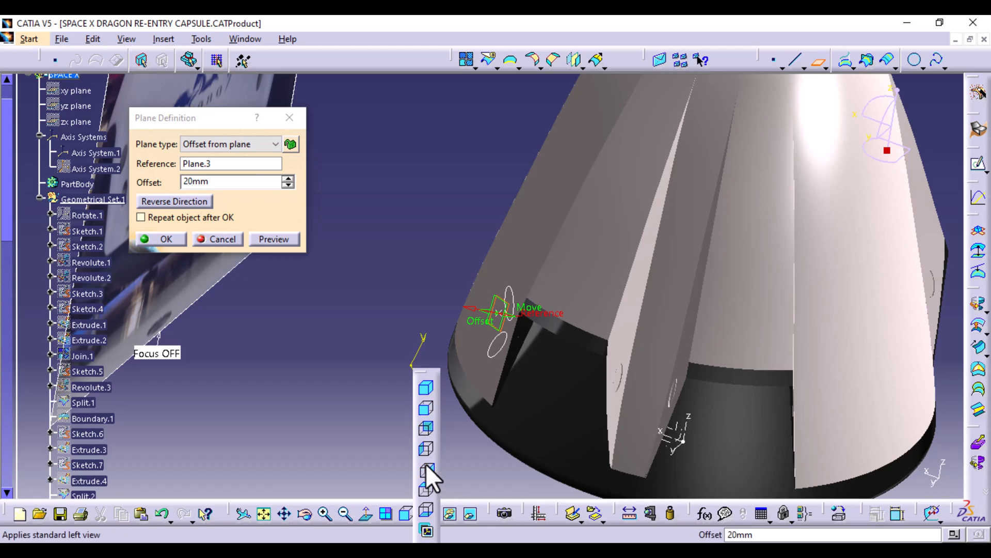
pyautogui.click(426, 489)
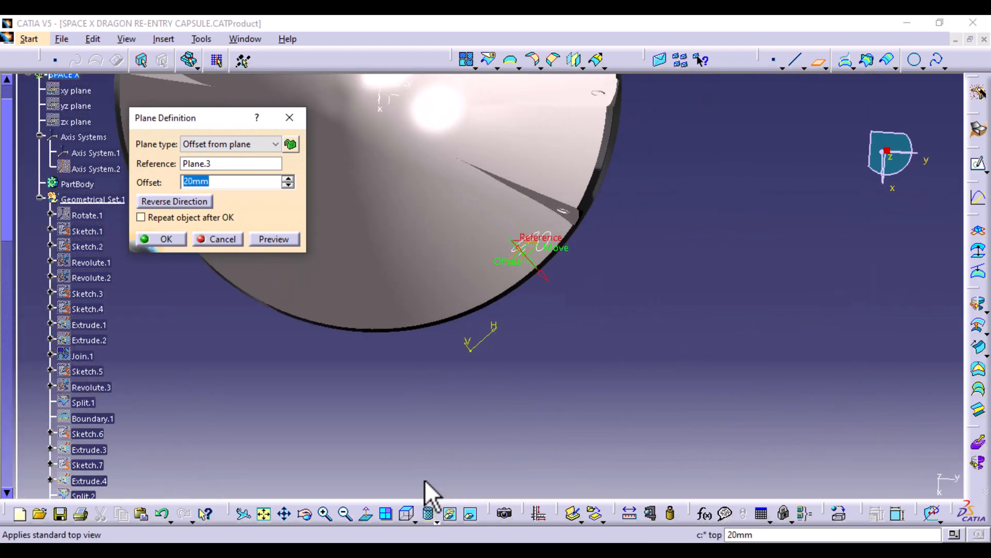
pyautogui.moveTo(562, 380); pyautogui.dragTo(468, 400, button='middle')
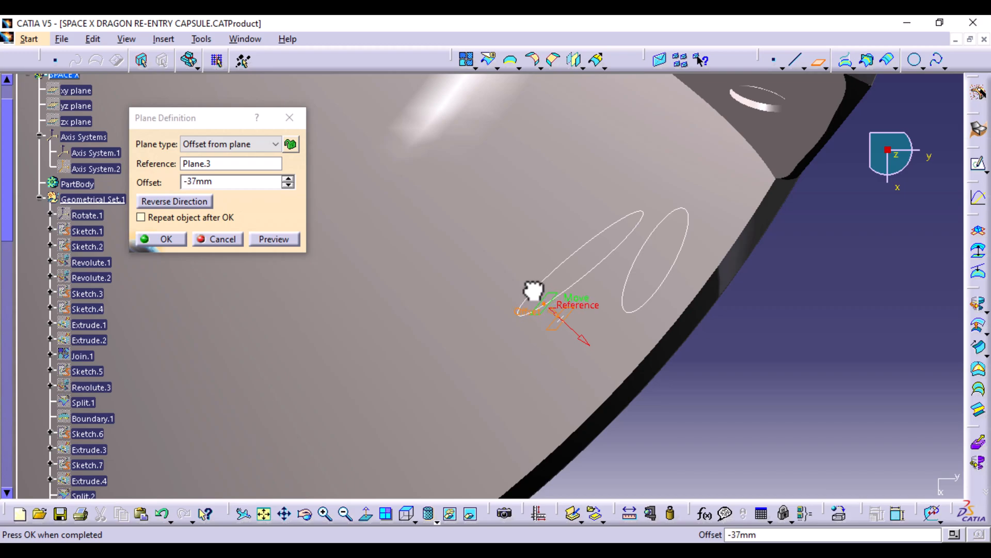
pyautogui.click(288, 185)
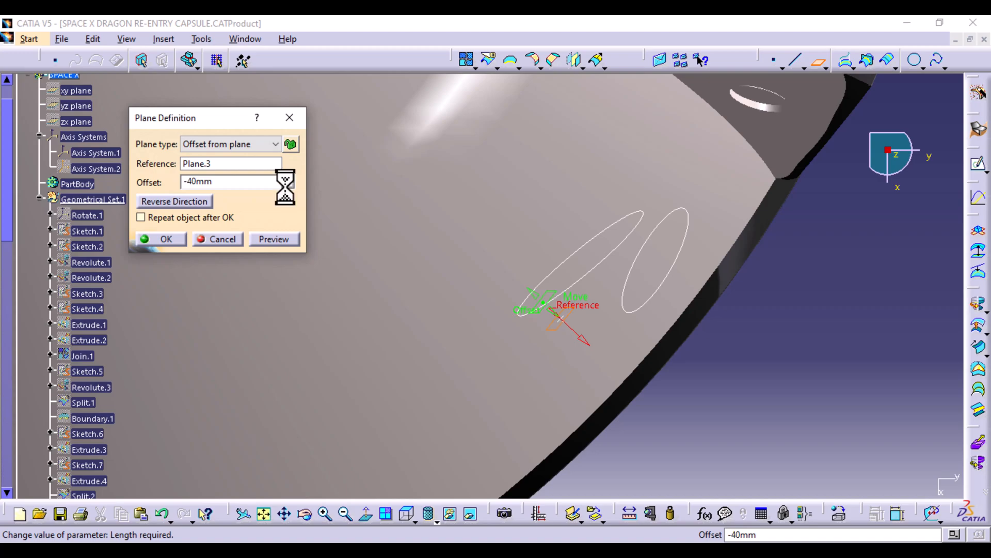
pyautogui.click(176, 240)
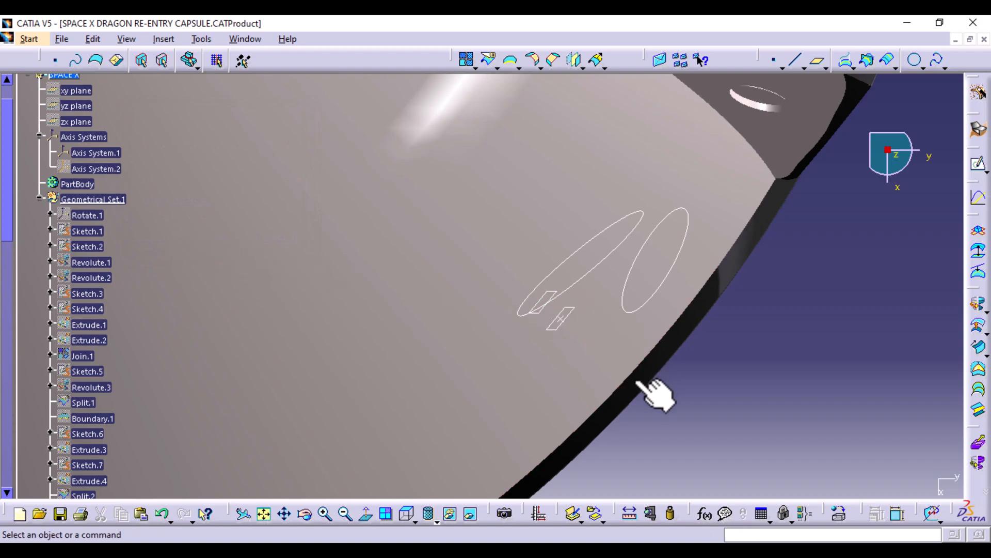
# Open a new sketch on the offset plane and view it normal to the plane from outside the capsule.
pyautogui.click(548, 295)
pyautogui.click(976, 166)
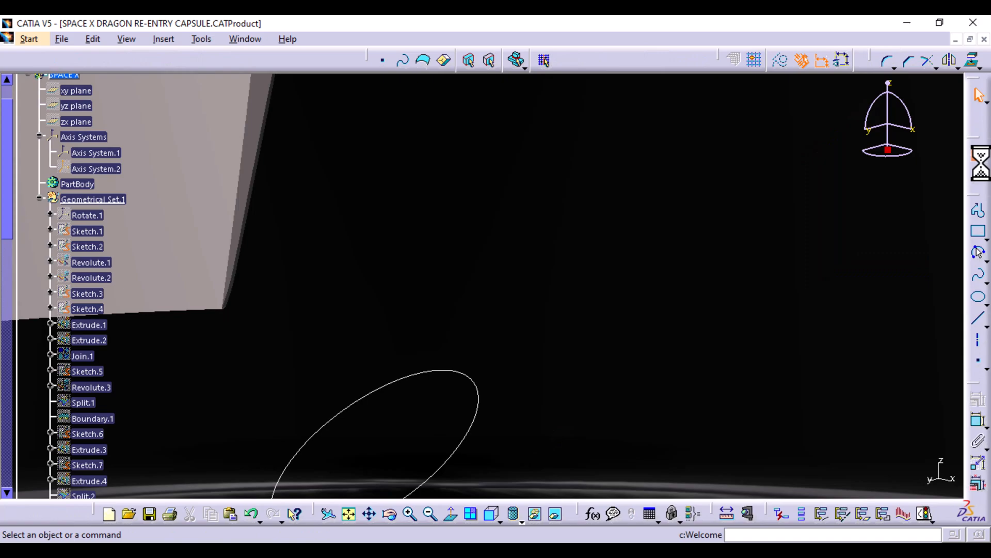
pyautogui.keyDown('ctrl'); pyautogui.moveTo(516, 315); pyautogui.dragTo(513, 532, button='middle'); pyautogui.keyUp('ctrl')
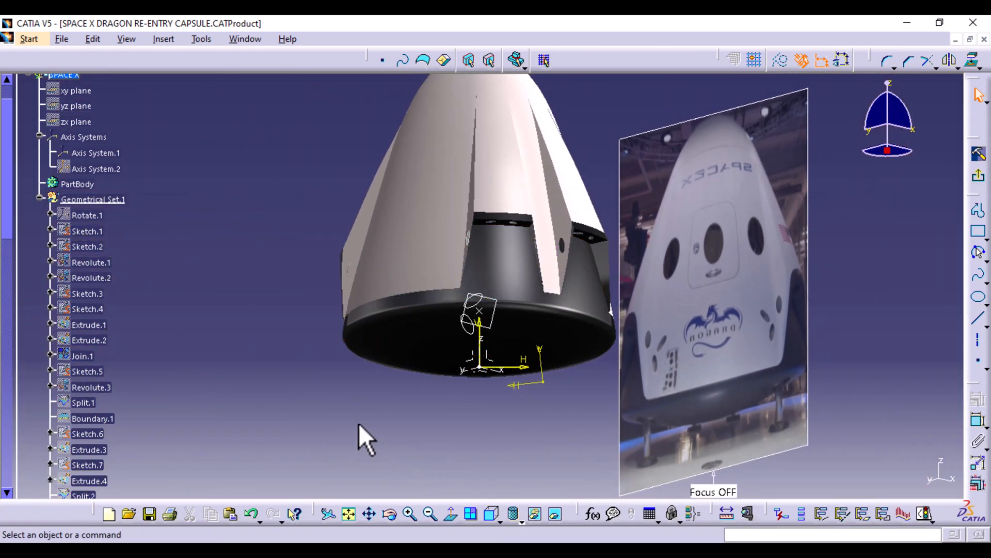
pyautogui.moveTo(326, 292); pyautogui.dragTo(355, 284, button='middle')
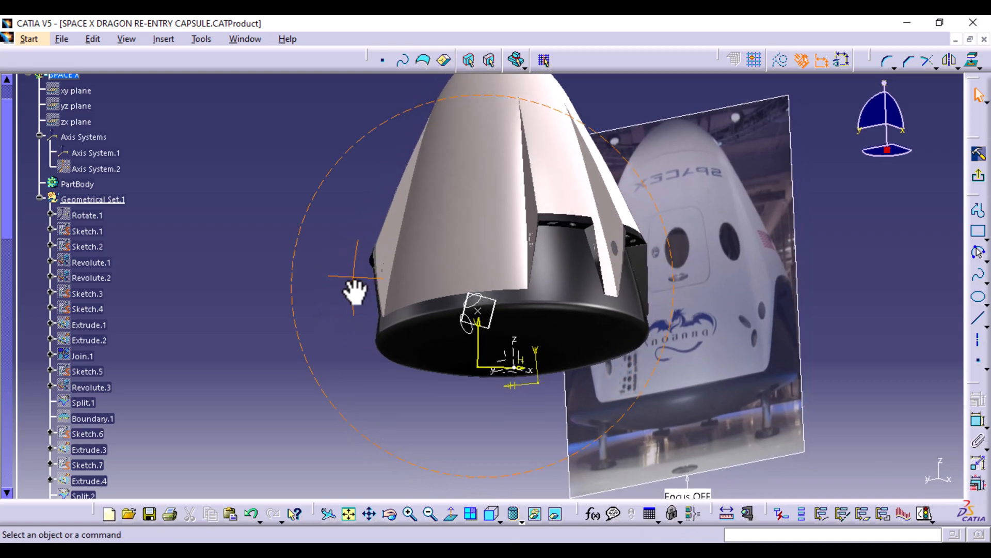
pyautogui.click(446, 517)
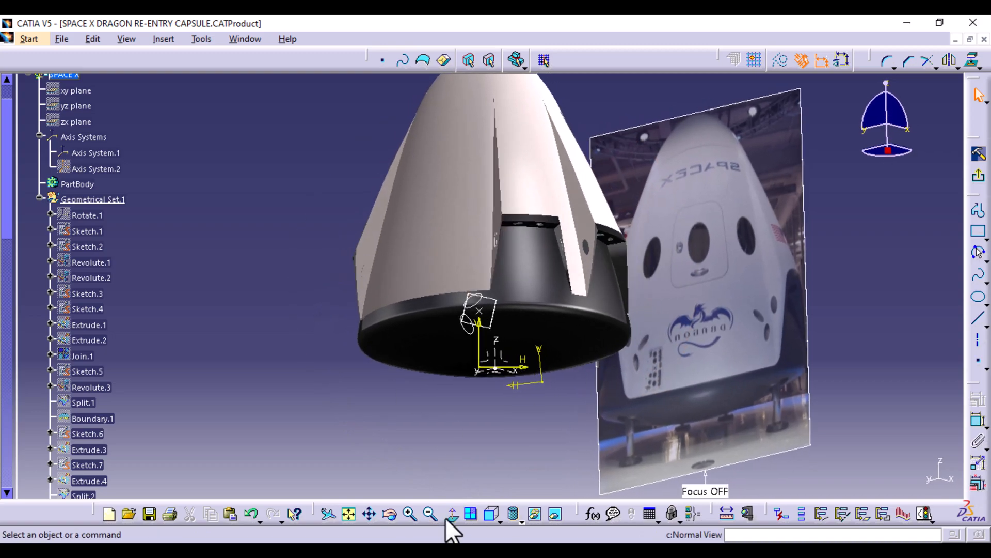
pyautogui.click(448, 516)
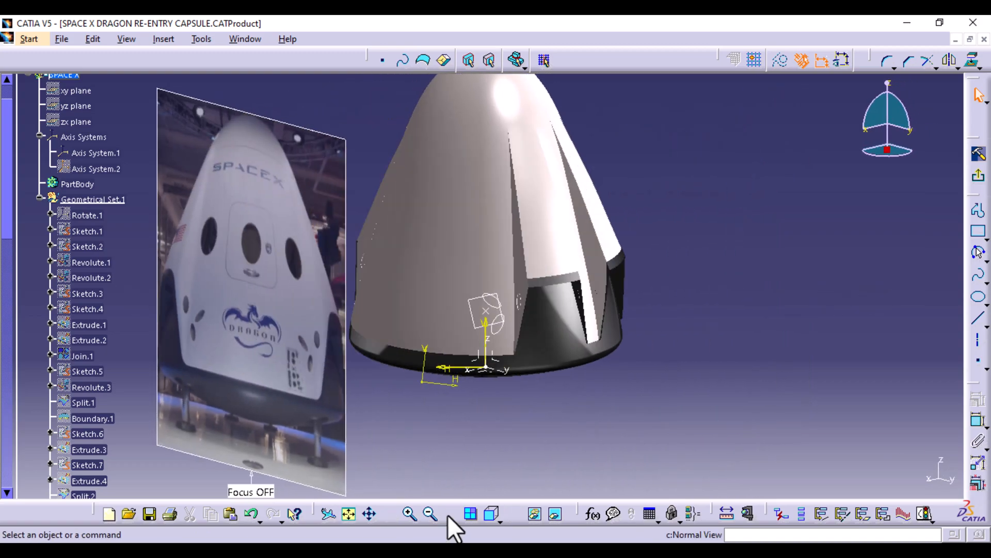
pyautogui.moveTo(564, 432); pyautogui.dragTo(598, 284, button='middle')
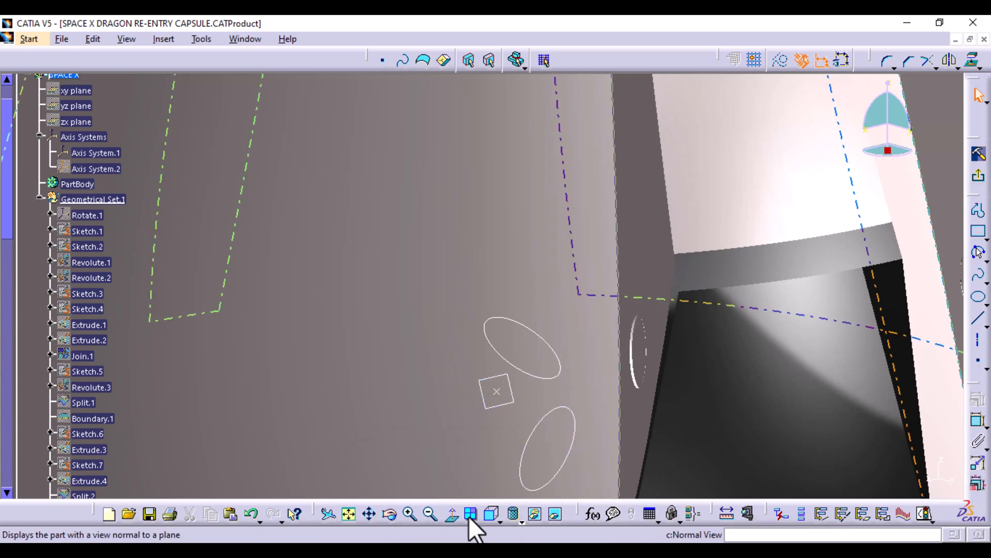
pyautogui.click(491, 514)
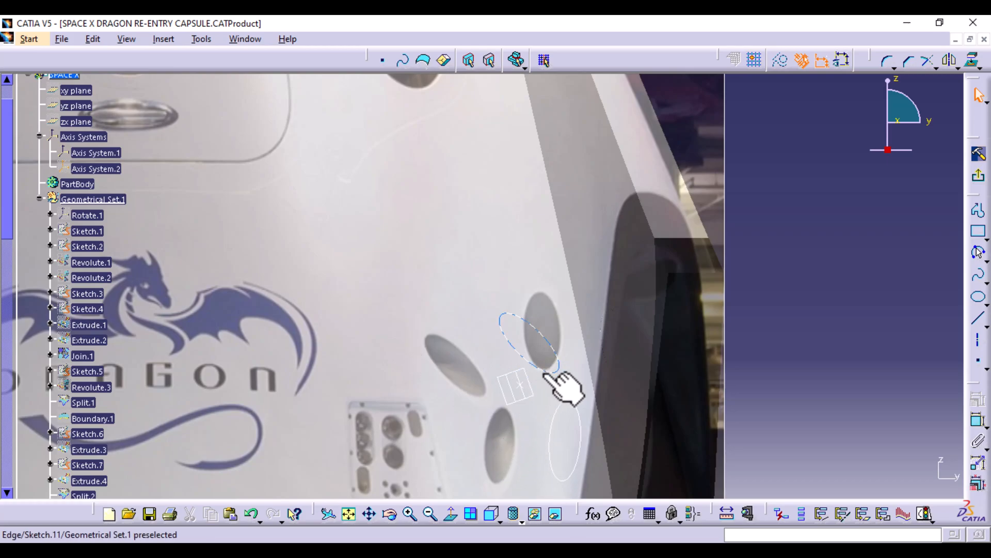
pyautogui.click(451, 514)
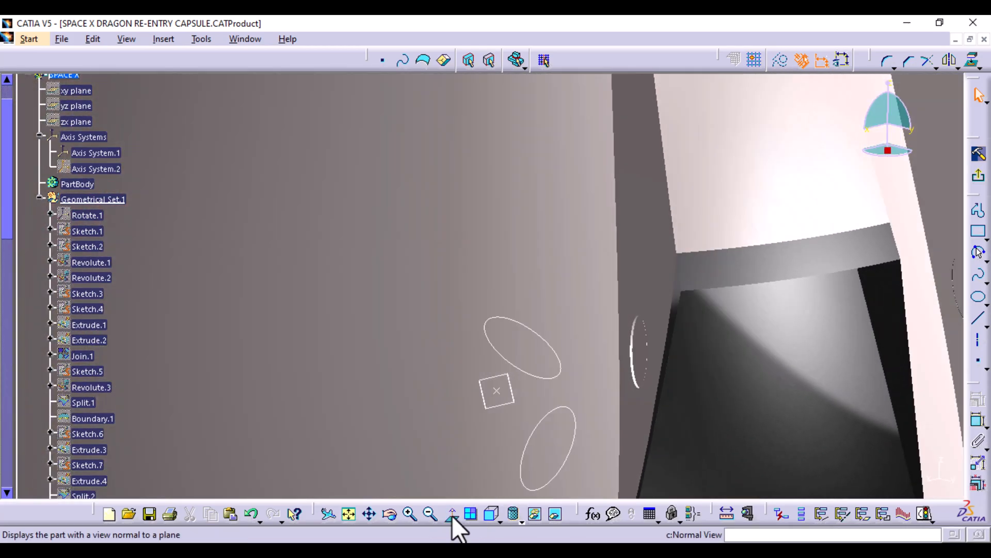
# Sketch a small circle beside the upper tilted ellipse, reduce its radius slightly and exit the sketch.
pyautogui.click(984, 279)
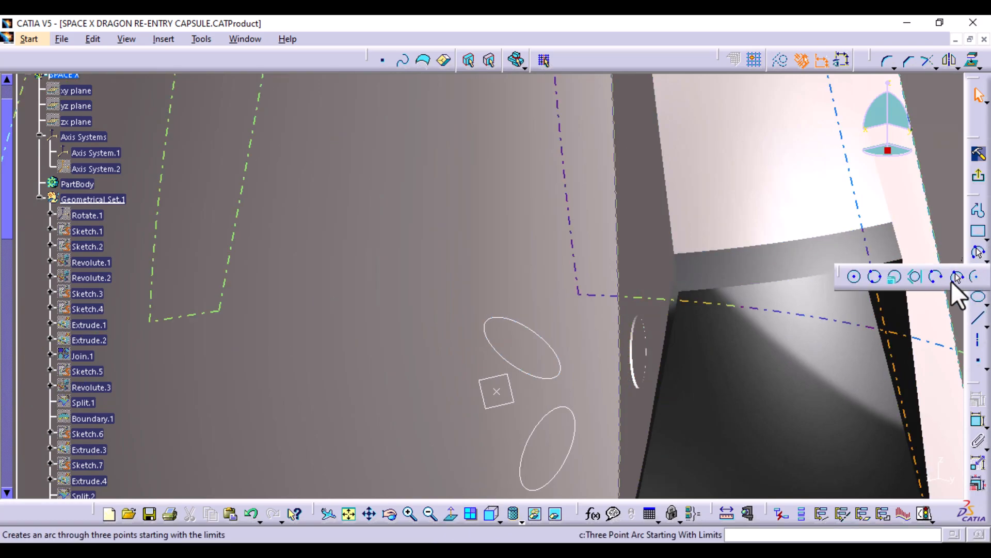
pyautogui.click(857, 281)
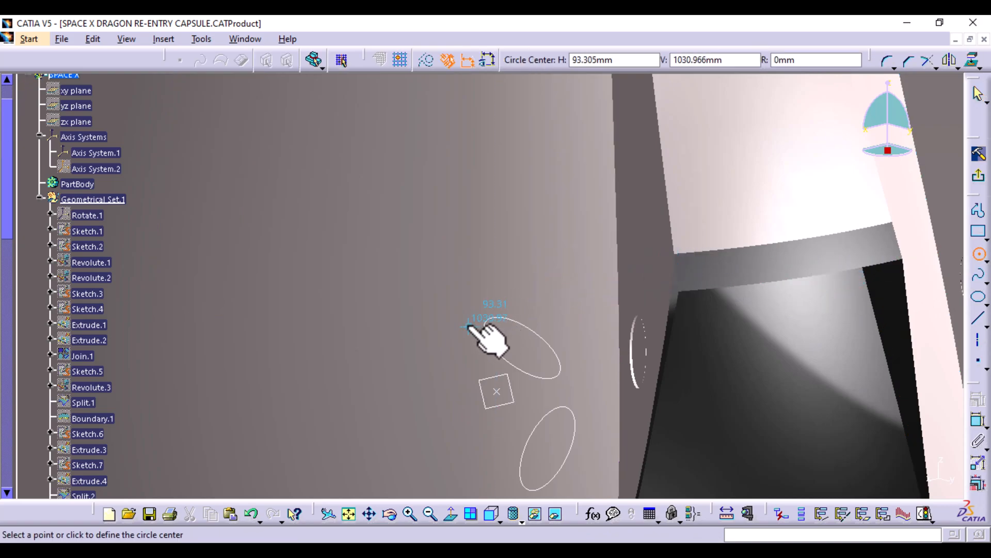
pyautogui.click(447, 321)
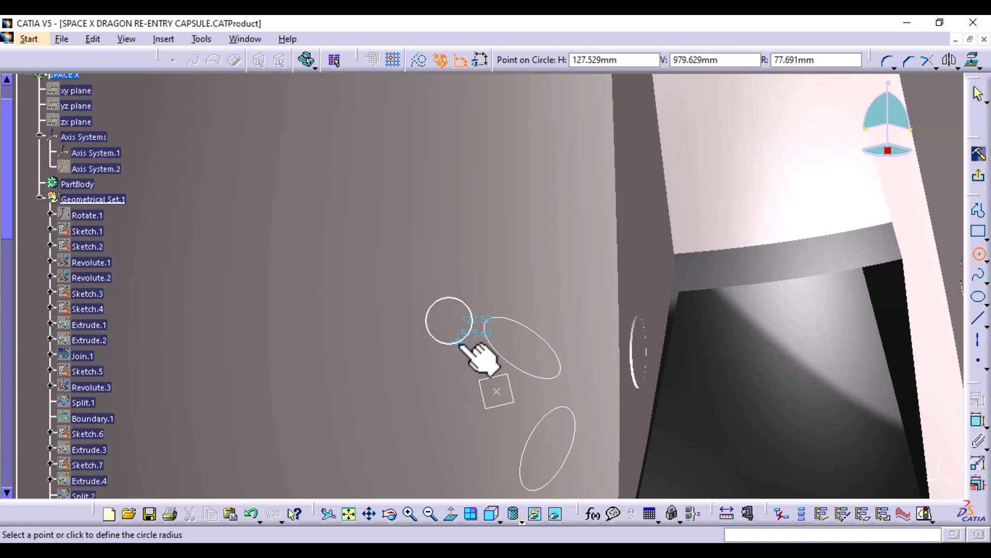
pyautogui.click(459, 343)
pyautogui.moveTo(459, 343); pyautogui.dragTo(453, 331)
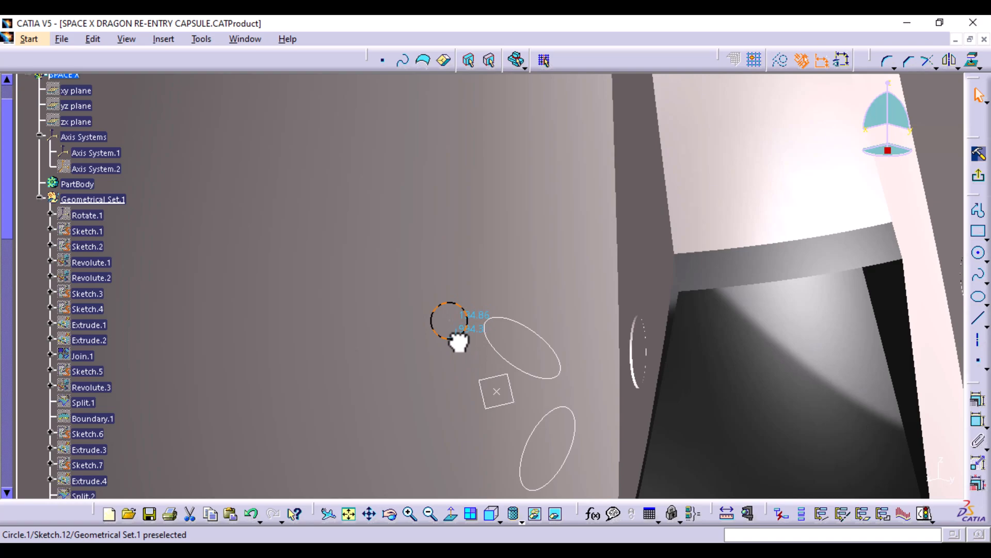
pyautogui.click(976, 187)
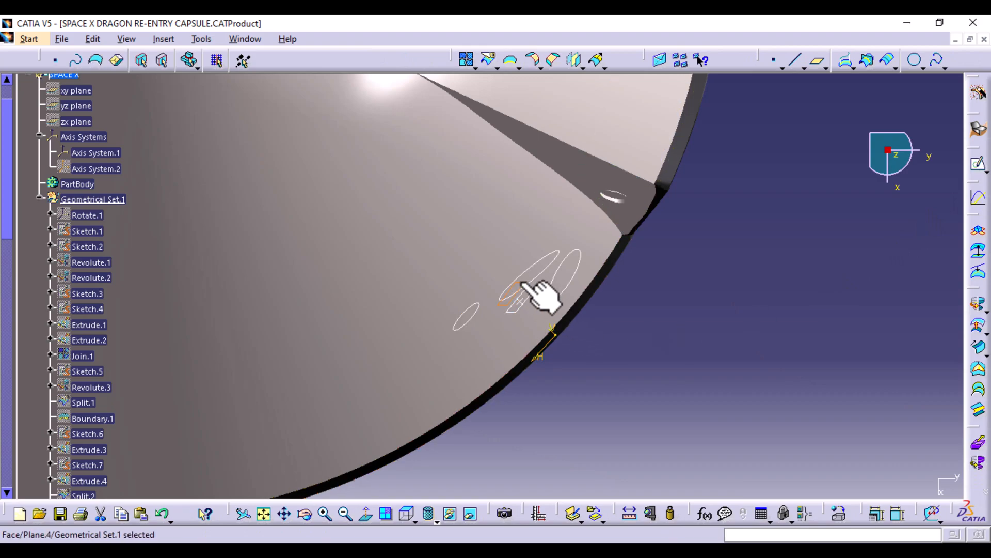
# Open another sketch on the offset plane, draw a small circle between the two ellipses and exit the sketch.
pyautogui.click(978, 173)
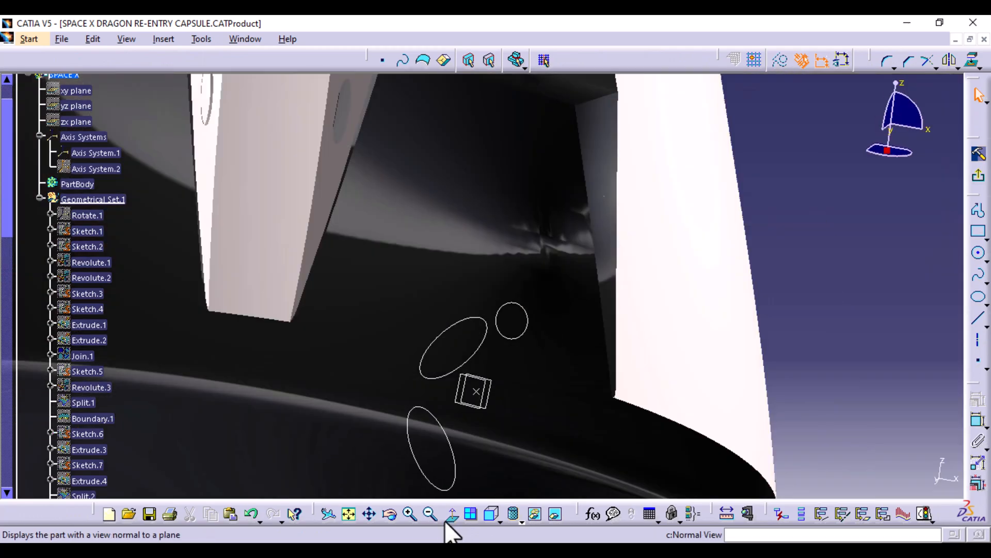
pyautogui.click(448, 519)
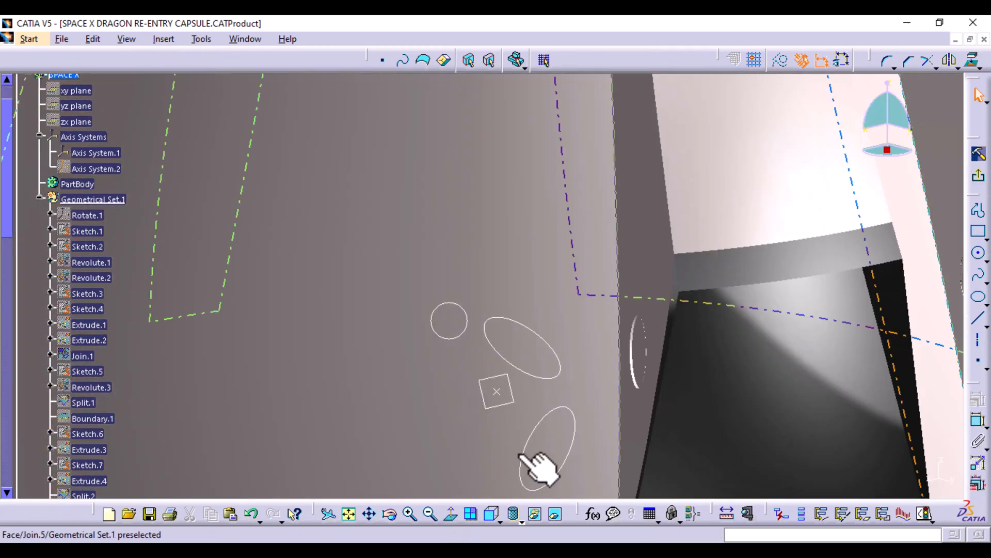
pyautogui.click(978, 252)
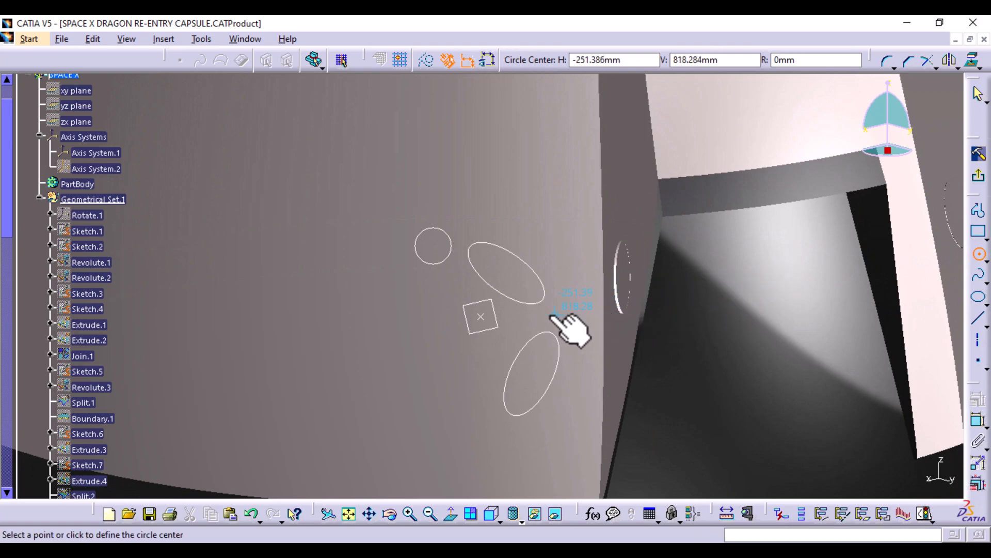
pyautogui.click(519, 315)
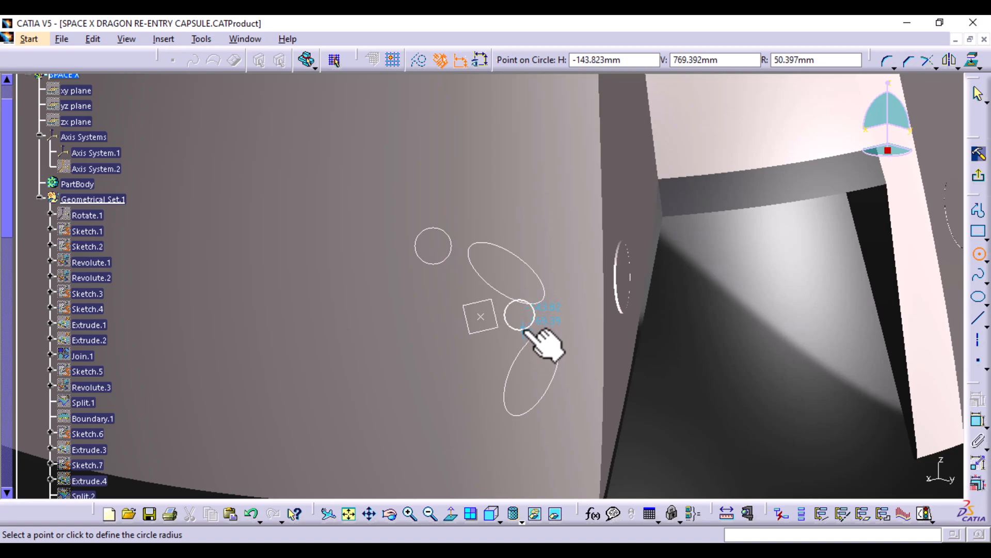
pyautogui.click(523, 329)
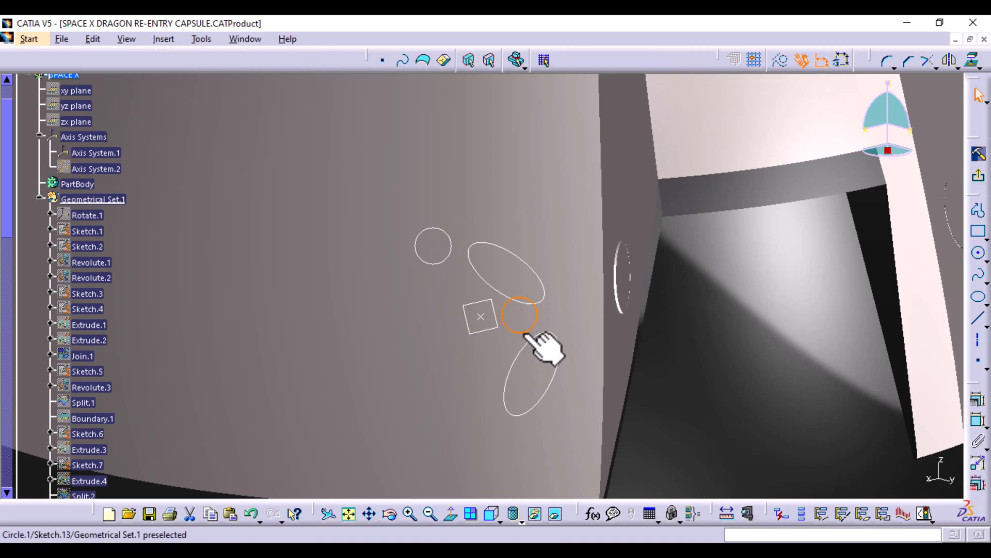
pyautogui.click(974, 182)
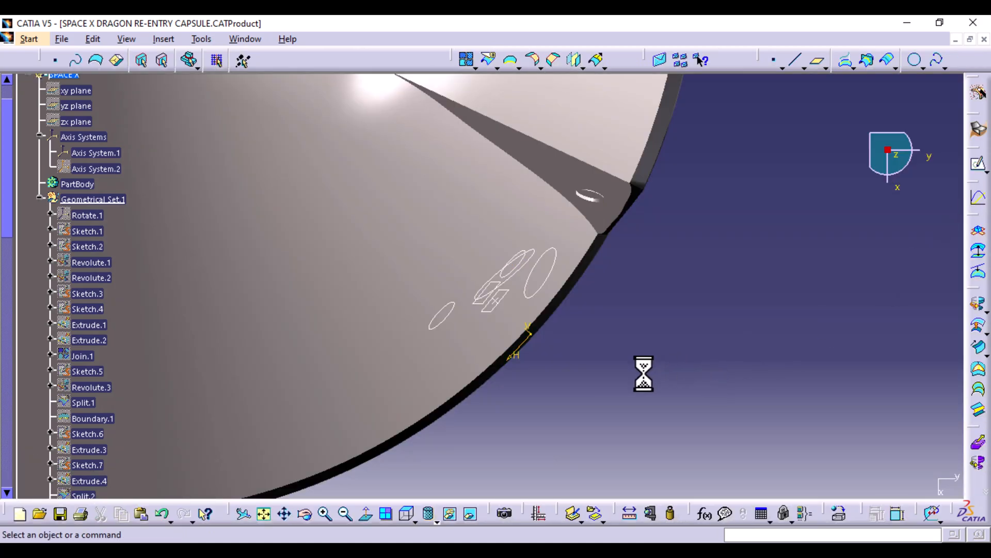
# Try a multi-sections surface between the upper ellipse, Sketch.11, and its neighbouring circle, Sketch.12, with default closing directions, and cancel it.
pyautogui.moveTo(604, 382)
pyautogui.mouseDown(button='middle')
pyautogui.moveTo(442, 460)
pyautogui.moveTo(493, 309)
pyautogui.moveTo(537, 310)
pyautogui.moveTo(549, 266)
pyautogui.moveTo(546, 337)
pyautogui.moveTo(421, 382)
pyautogui.moveTo(464, 370)
pyautogui.moveTo(464, 351)
pyautogui.mouseUp(button='middle')
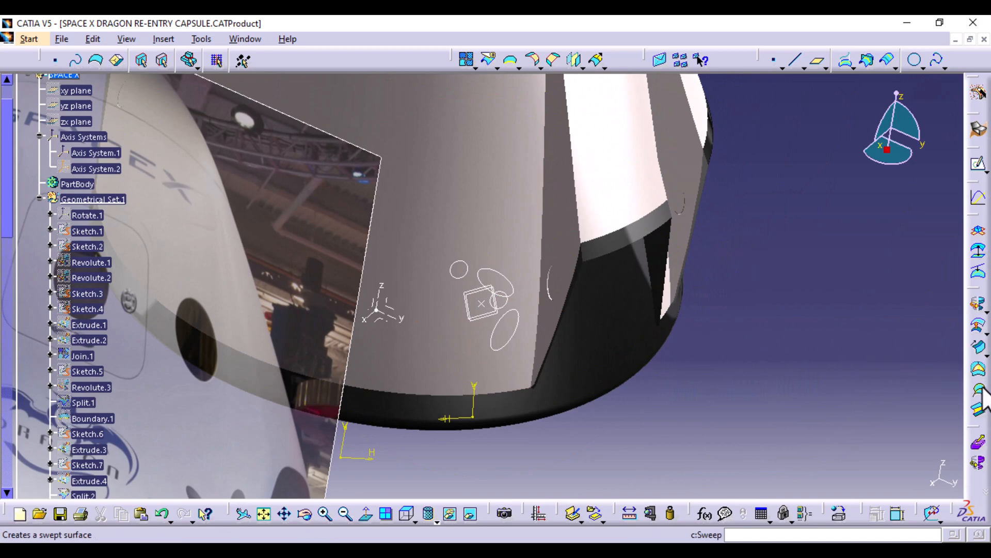
pyautogui.click(980, 408)
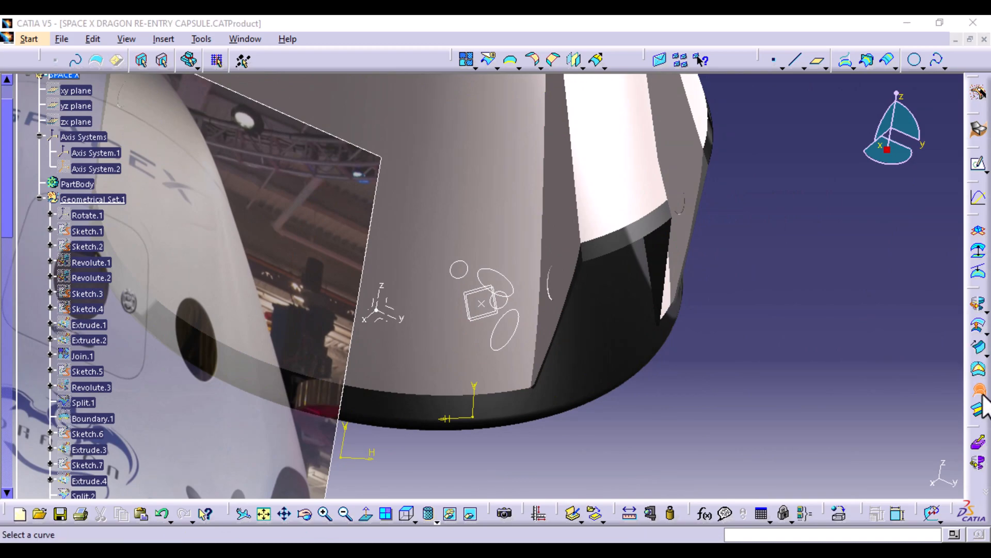
pyautogui.click(508, 281)
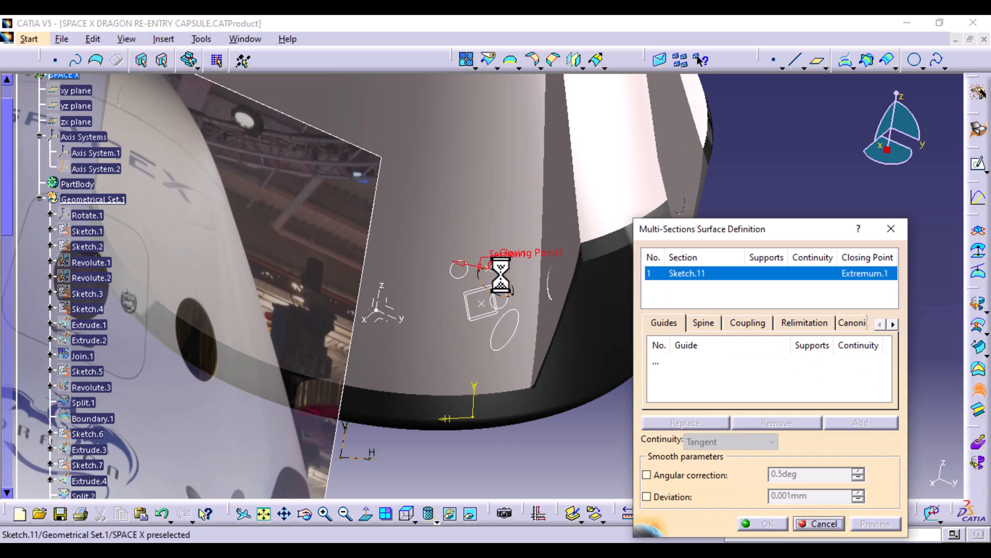
pyautogui.click(473, 289)
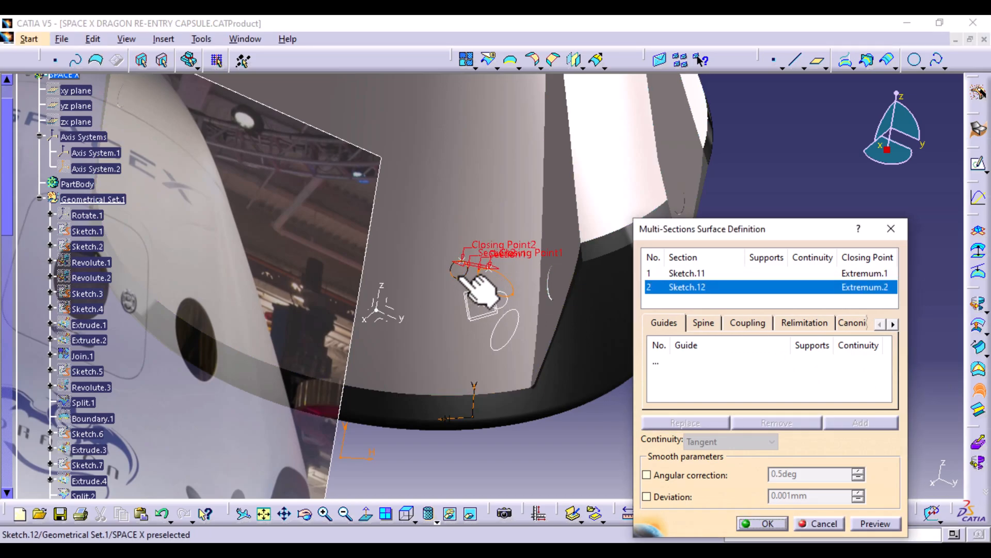
pyautogui.click(875, 523)
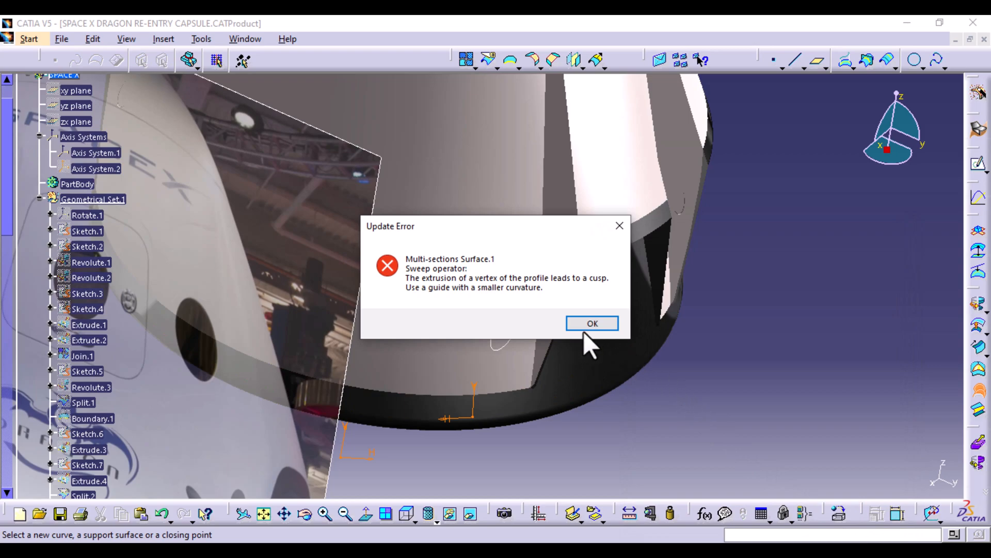
pyautogui.click(586, 326)
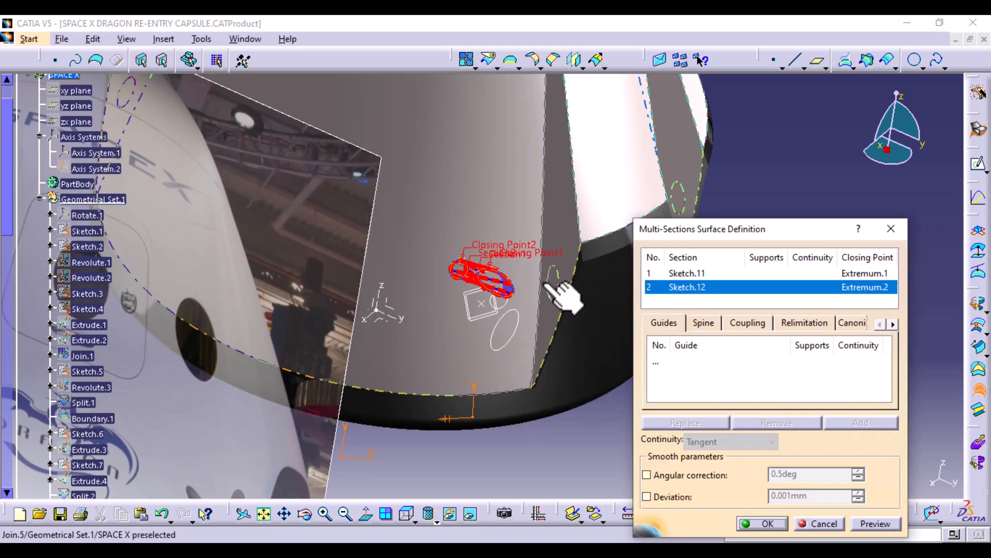
pyautogui.click(833, 523)
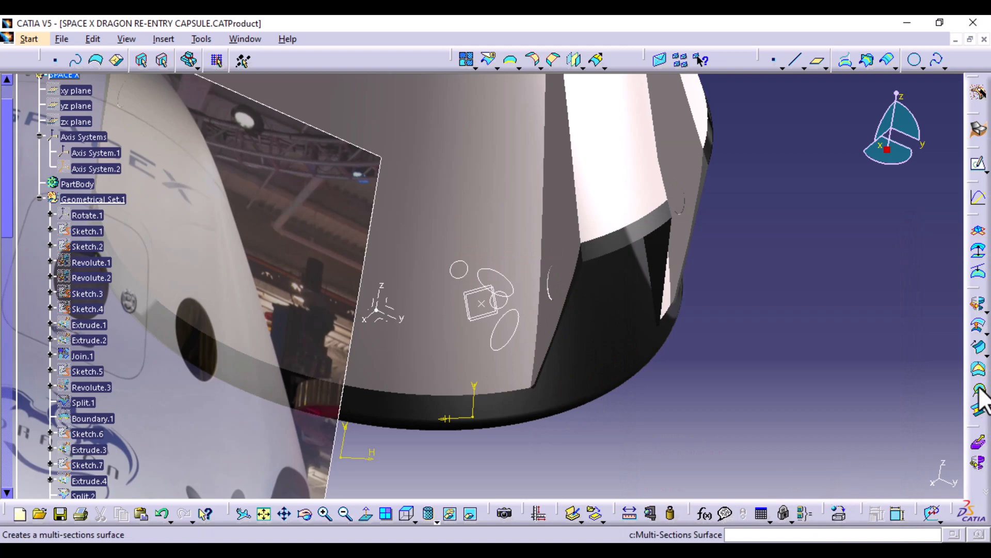
# Preview a multi-sections surface from Sketch.11 to Sketch.12 with the circle's closing direction reversed, and discard it.
pyautogui.click(980, 393)
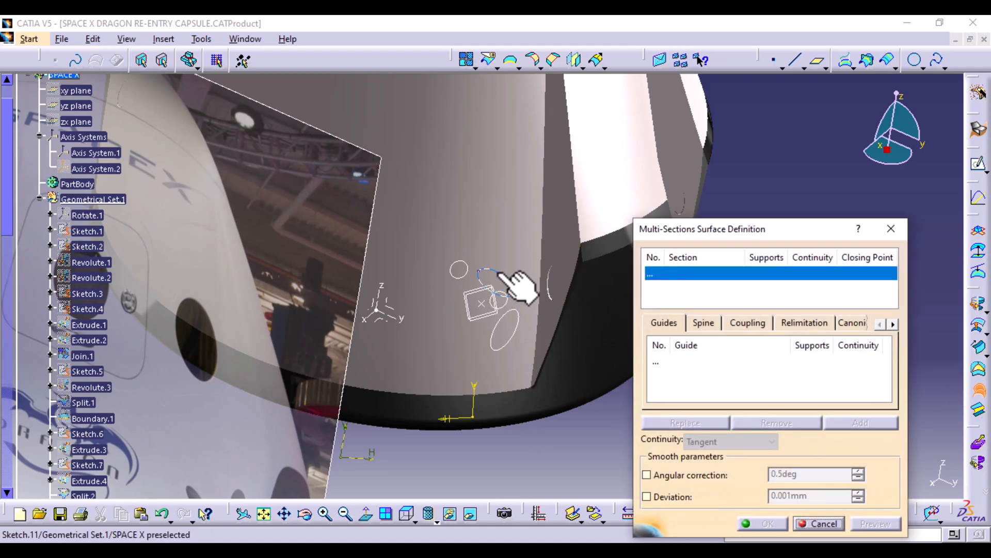
pyautogui.click(463, 279)
pyautogui.moveTo(503, 390)
pyautogui.mouseDown(button='middle')
pyautogui.moveTo(497, 221)
pyautogui.moveTo(509, 195)
pyautogui.mouseUp(button='middle')
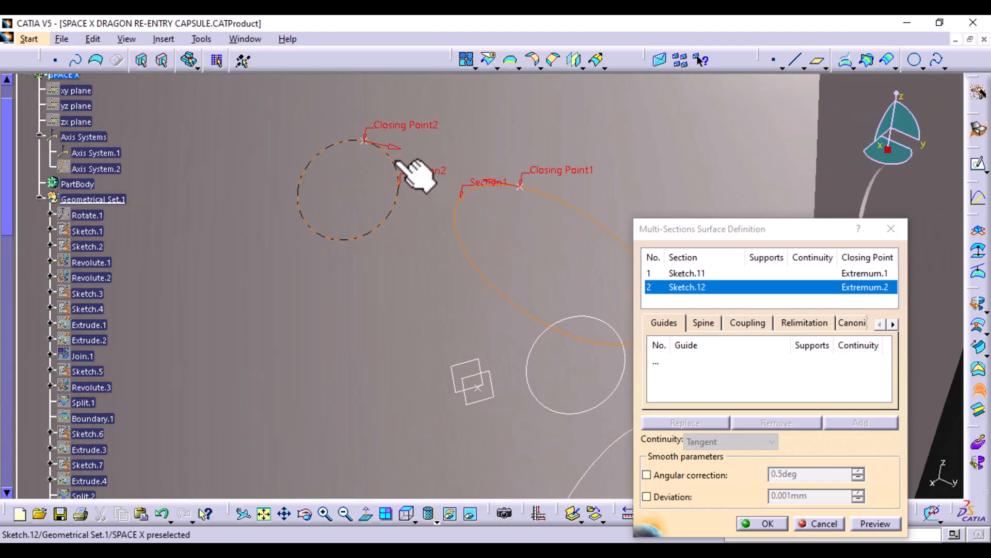
pyautogui.click(398, 150)
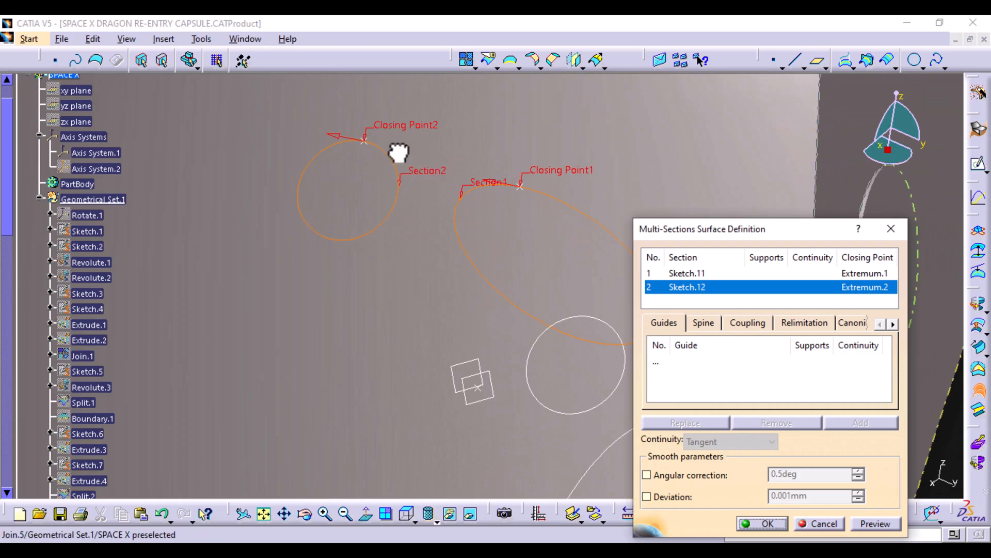
pyautogui.click(877, 523)
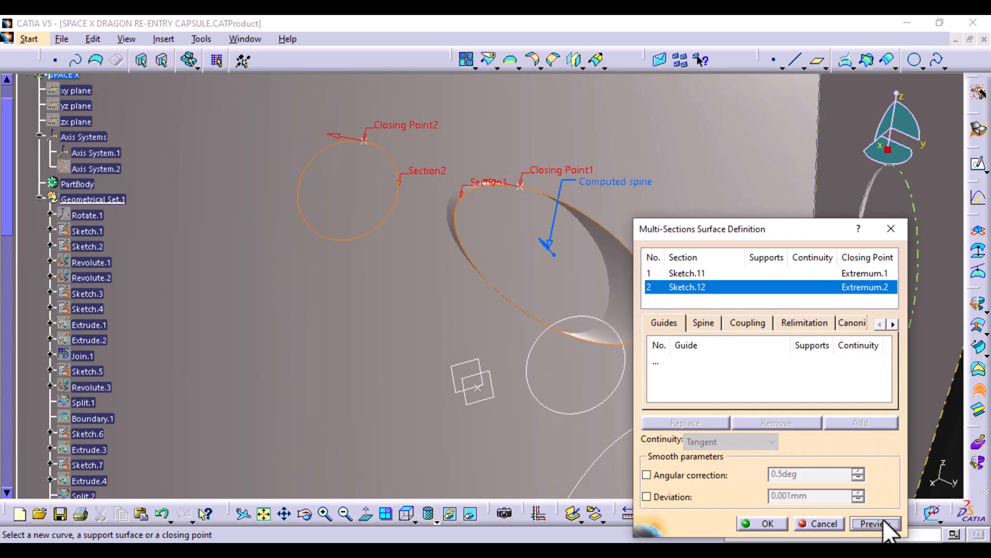
pyautogui.keyDown('ctrl'); pyautogui.moveTo(441, 287); pyautogui.dragTo(472, 284, button='middle'); pyautogui.keyUp('ctrl')
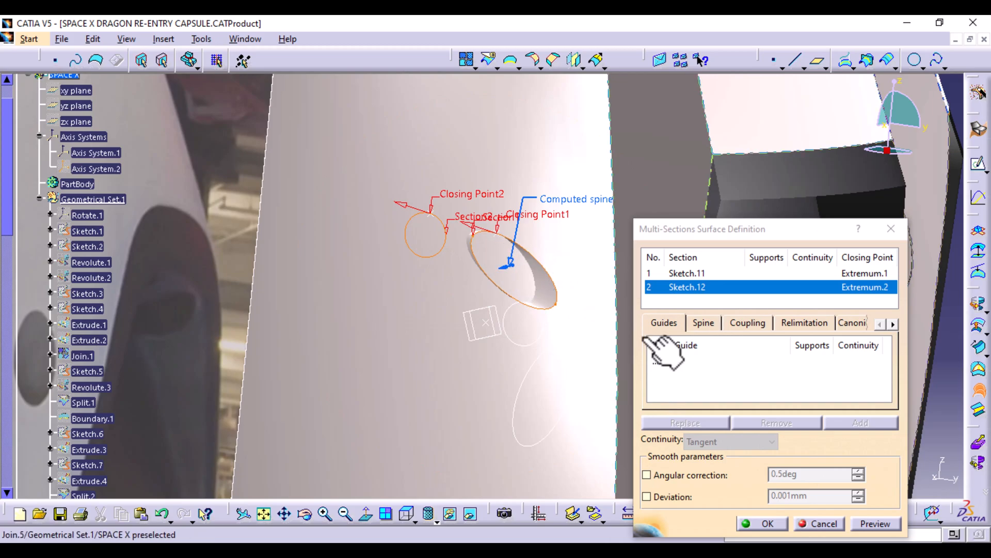
pyautogui.click(832, 524)
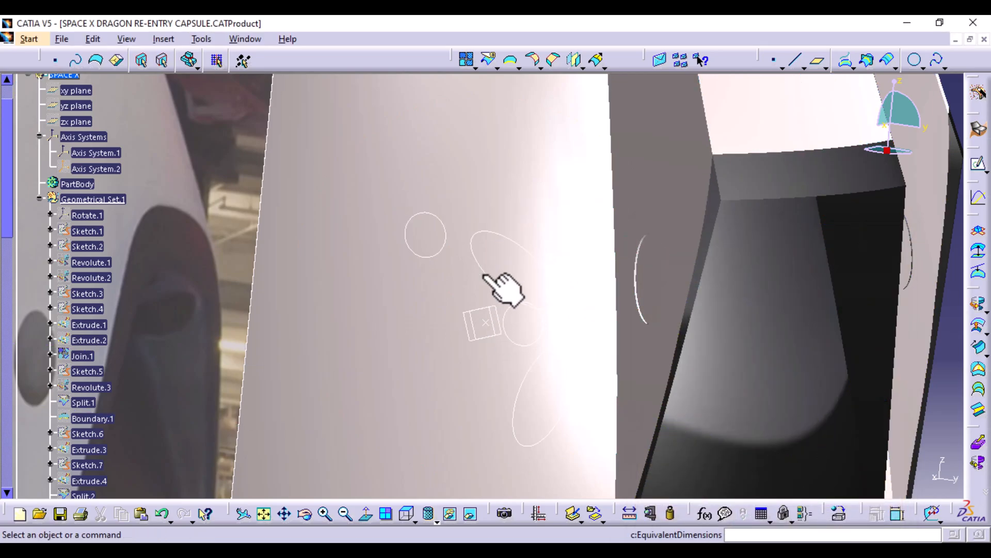
# Set up a normal projection of both ellipse sketches, Sketch.11 and Sketch.10, with the capsule's outer surface, Join.5, as support.
pyautogui.moveTo(580, 310); pyautogui.dragTo(718, 338, button='middle')
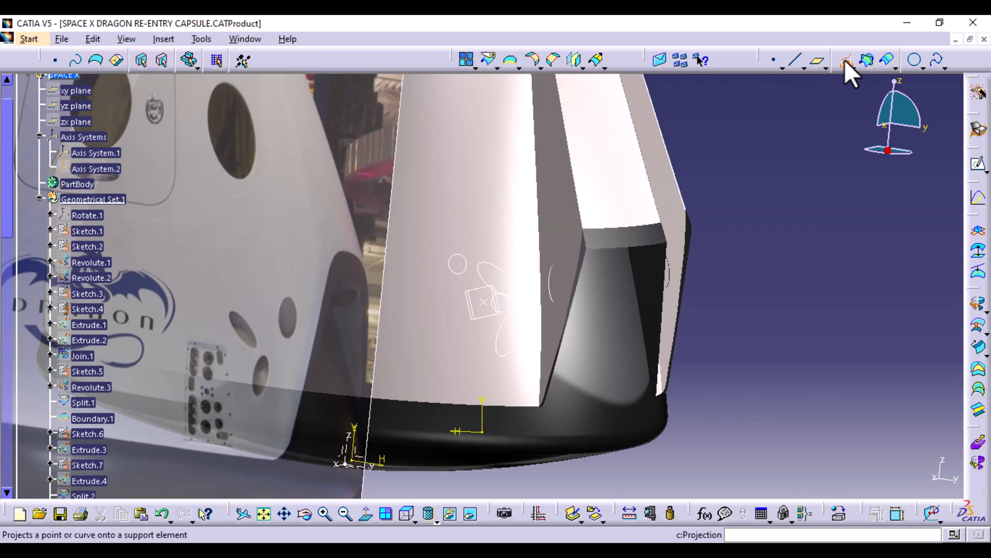
pyautogui.click(844, 60)
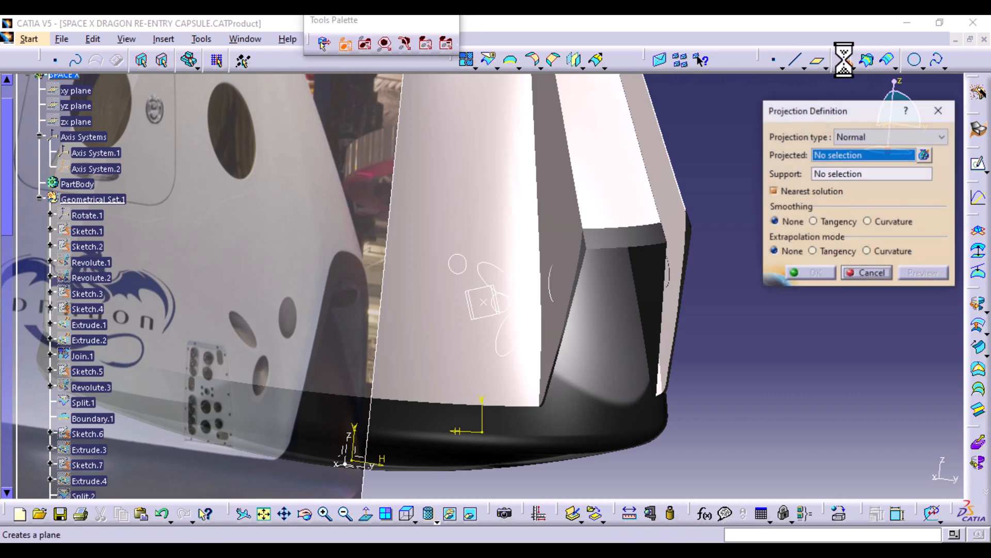
pyautogui.click(925, 158)
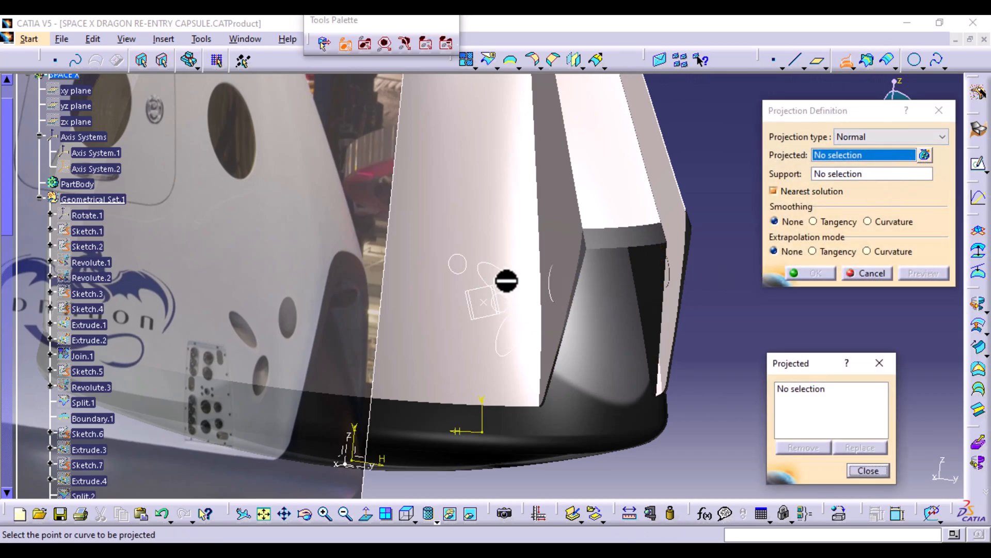
pyautogui.click(526, 288)
pyautogui.click(500, 350)
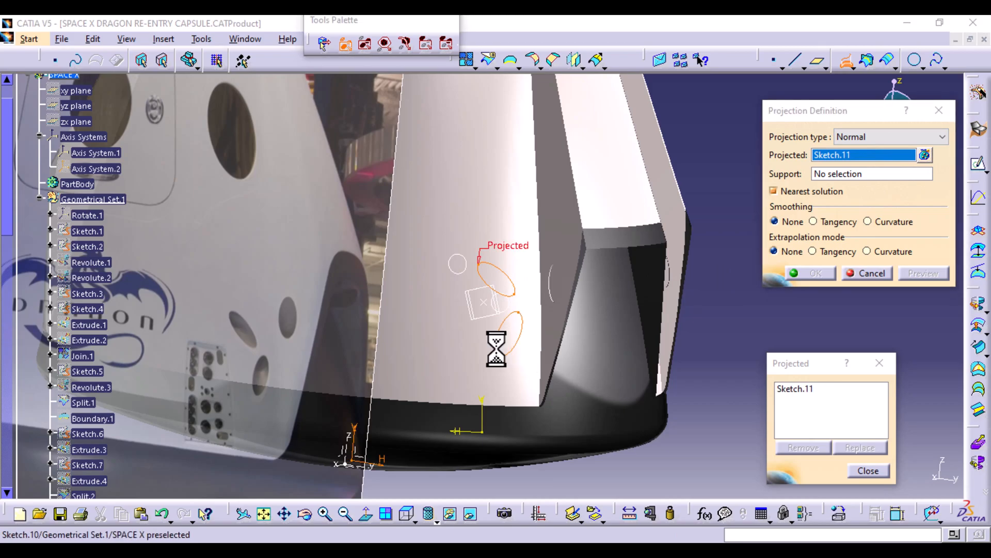
pyautogui.click(891, 174)
pyautogui.click(437, 322)
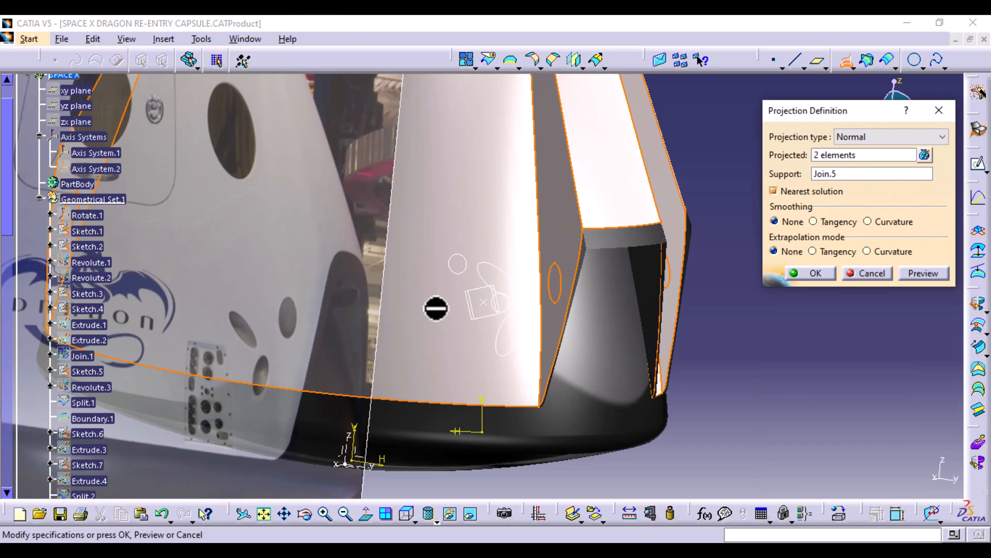
# Complete the normal projection of the two ellipses onto Join.5, and hide Sketch.10 and Sketch.11.
pyautogui.click(816, 271)
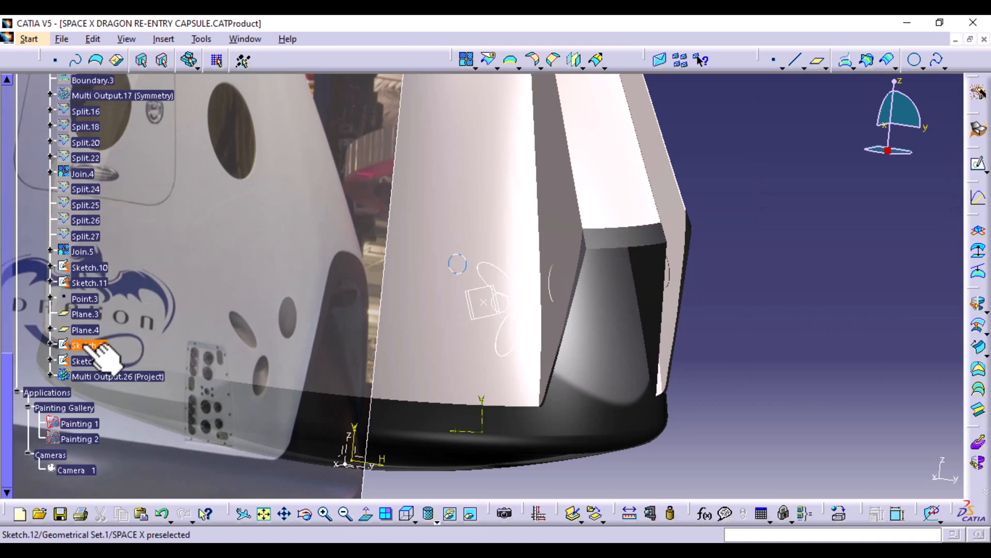
pyautogui.rightClick(95, 267)
pyautogui.click(122, 292)
pyautogui.rightClick(95, 282)
pyautogui.click(126, 293)
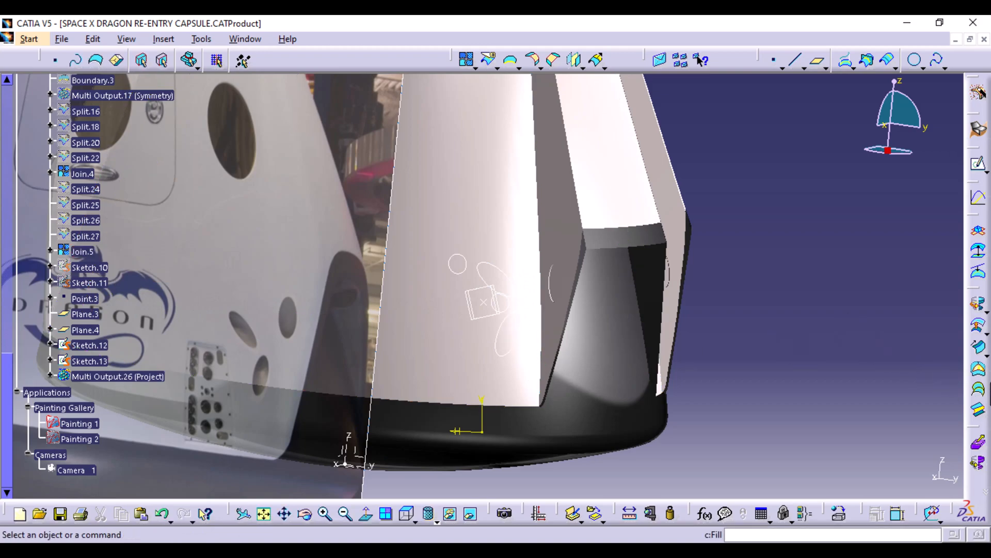
# Create a multi-sections surface between the upper projected ellipse and the Sketch.12 circle, reversing the circle's closing direction.
pyautogui.click(978, 391)
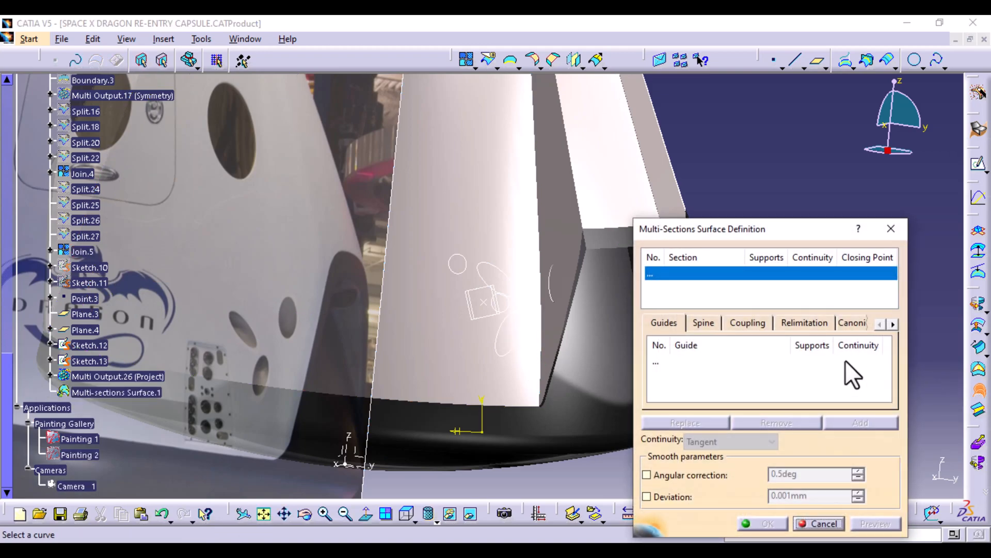
pyautogui.click(488, 268)
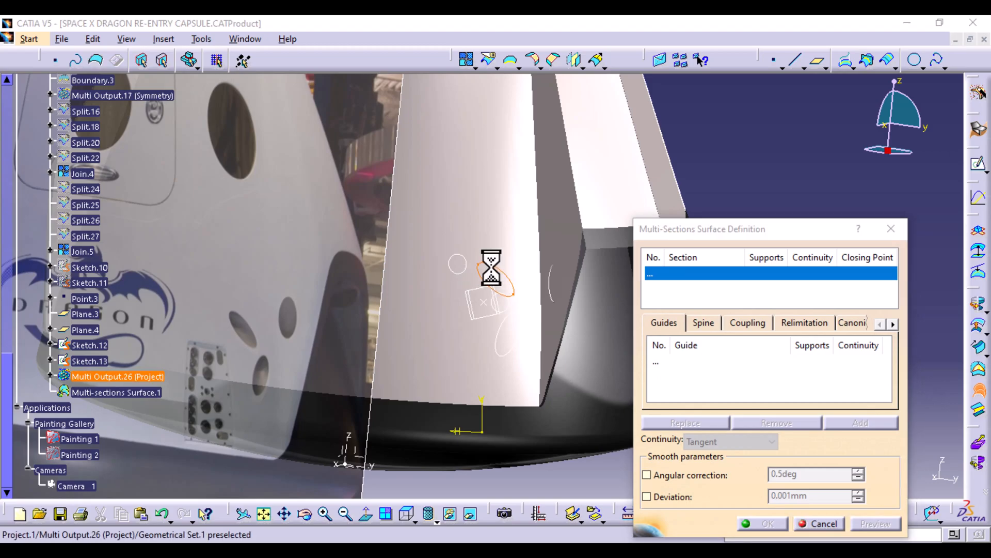
pyautogui.click(464, 275)
pyautogui.moveTo(475, 319); pyautogui.dragTo(460, 119, button='middle')
pyautogui.moveTo(447, 184); pyautogui.dragTo(476, 273, button='middle')
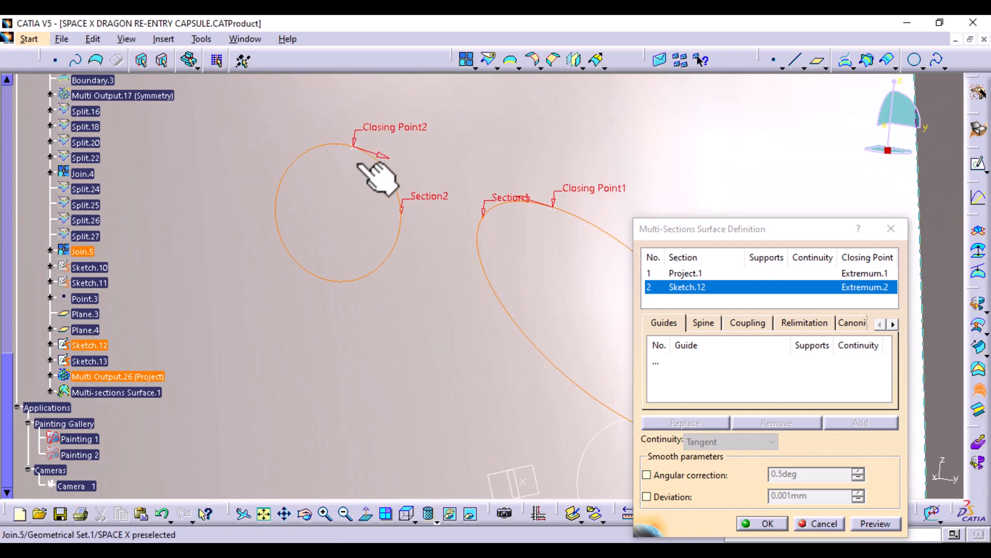
pyautogui.moveTo(436, 216); pyautogui.dragTo(453, 351, button='middle')
pyautogui.click(874, 523)
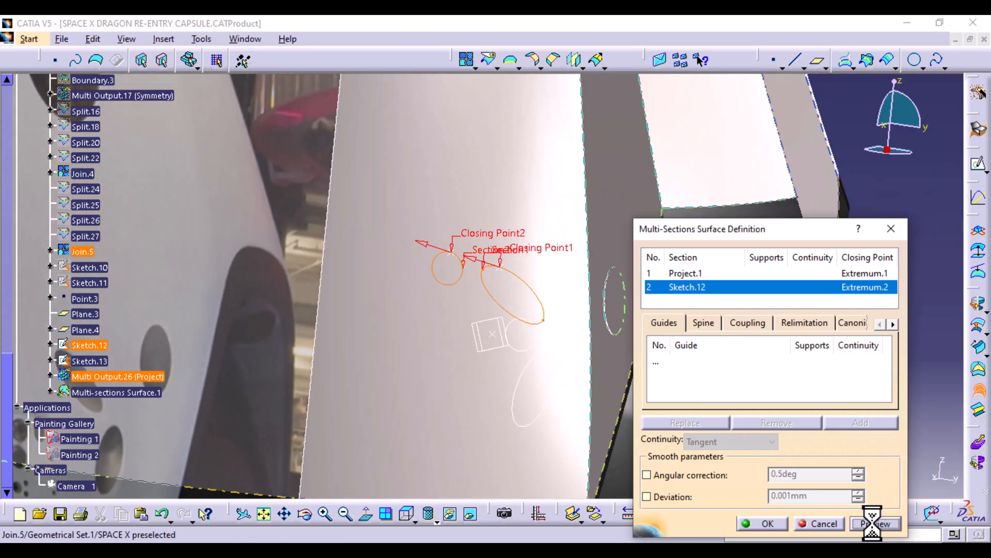
pyautogui.click(764, 522)
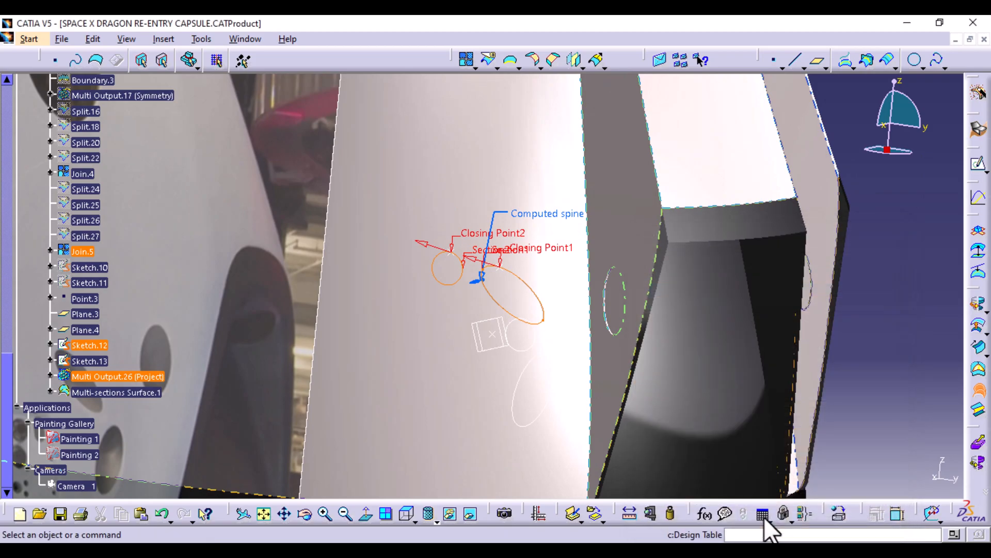
# Create a multi-sections surface between the lower projected ellipse and the Sketch.13 circle, reversing the circle's closing direction, and hide Join.5.
pyautogui.click(978, 391)
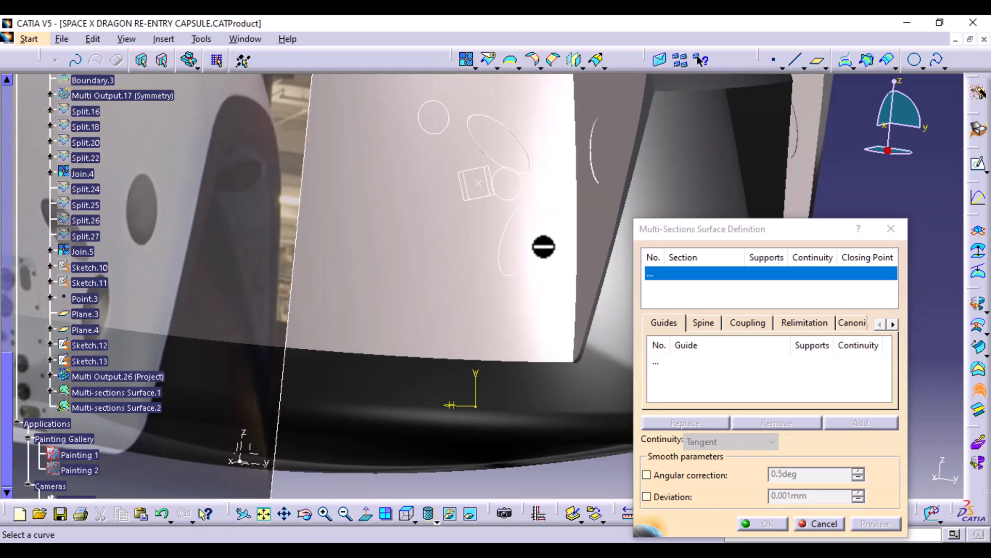
pyautogui.click(522, 243)
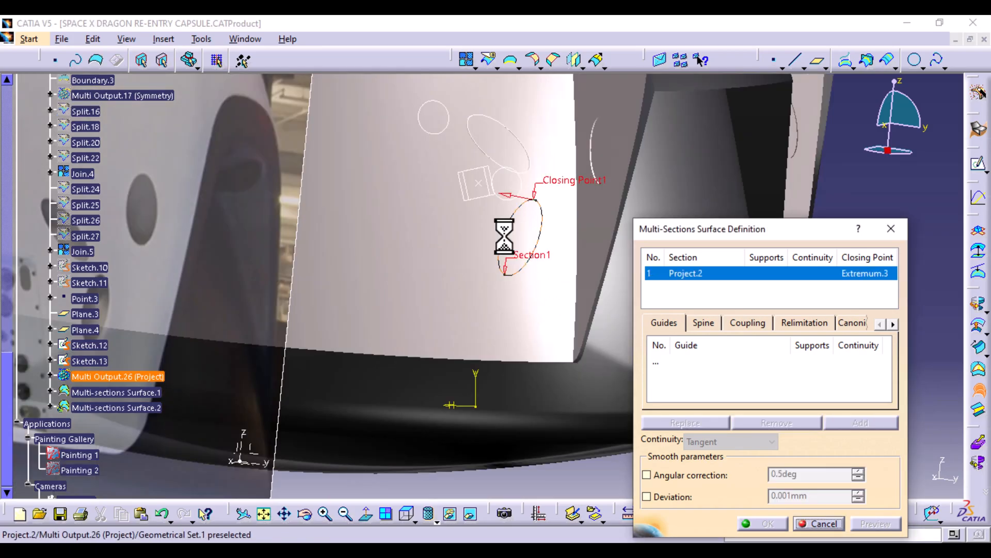
pyautogui.click(520, 181)
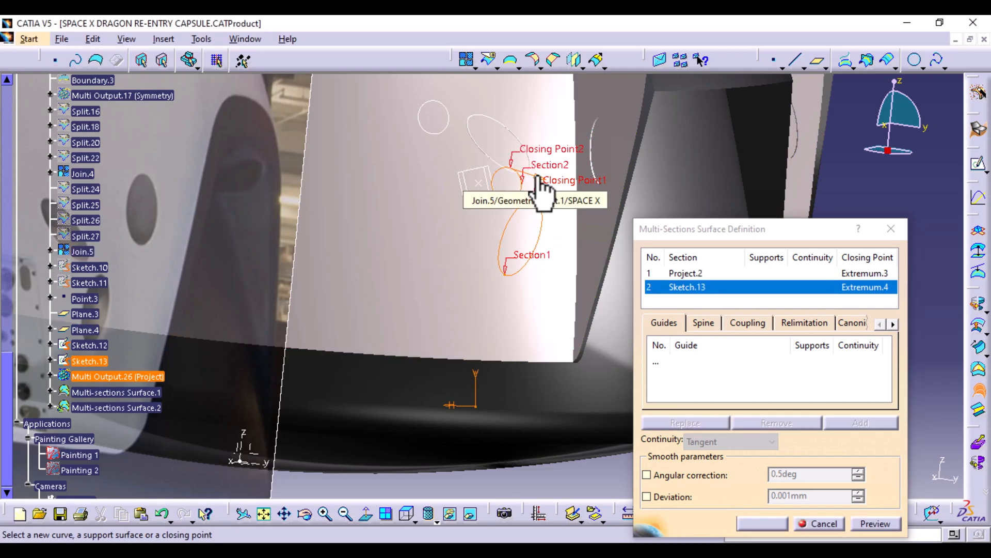
pyautogui.click(537, 189)
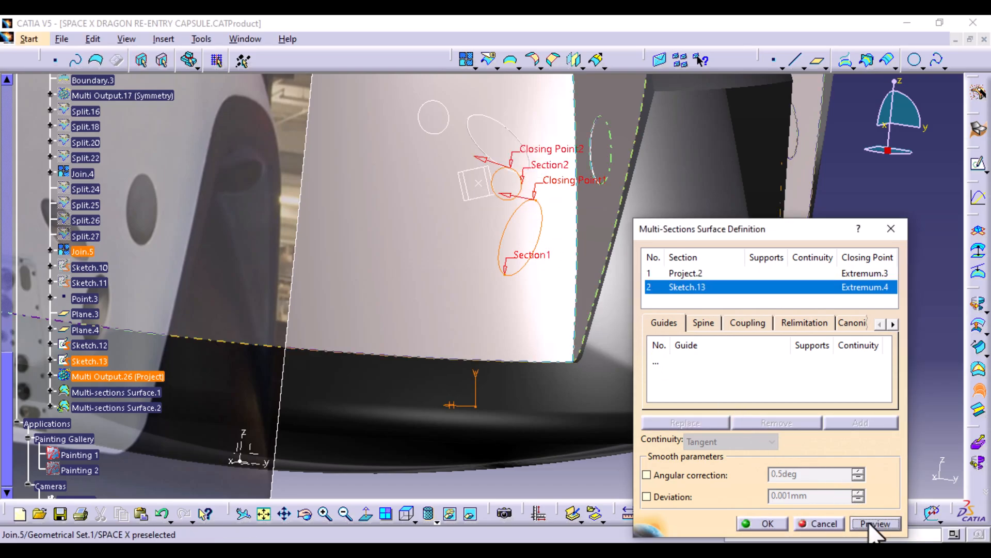
pyautogui.click(755, 521)
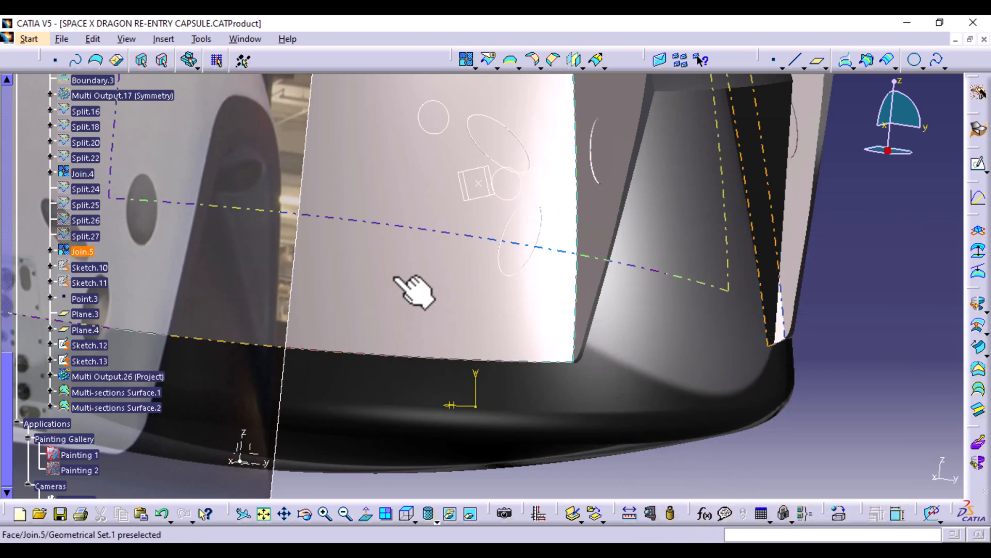
pyautogui.rightClick(407, 248)
pyautogui.click(448, 288)
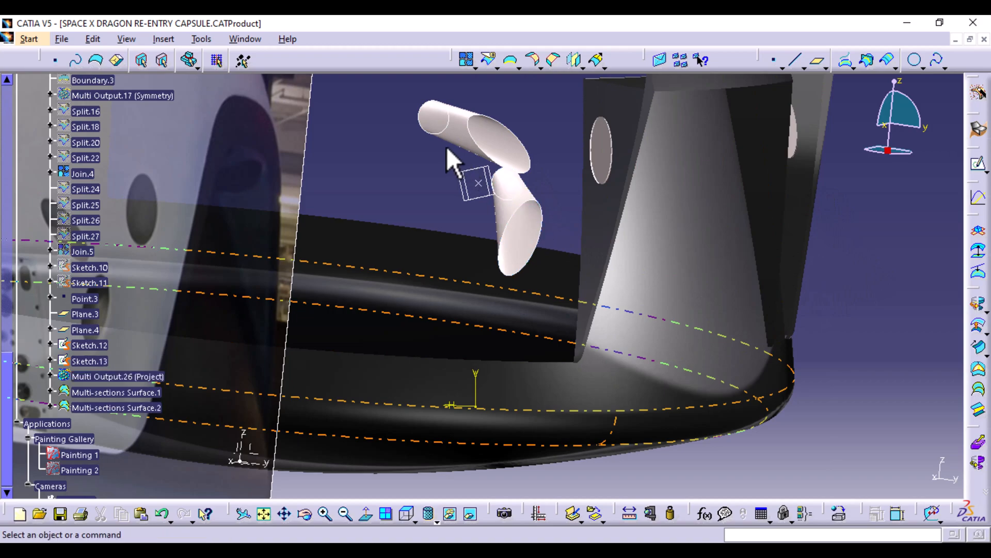
# Edit Sketch.12 and constrain its circle to a diameter of 100 mm.
pyautogui.moveTo(427, 264); pyautogui.dragTo(433, 309, button='middle')
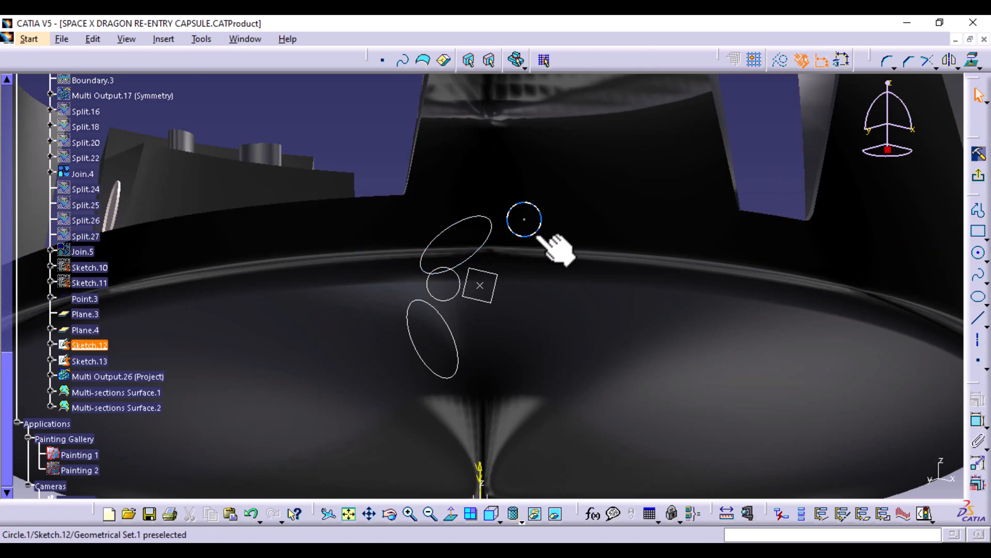
pyautogui.click(539, 237)
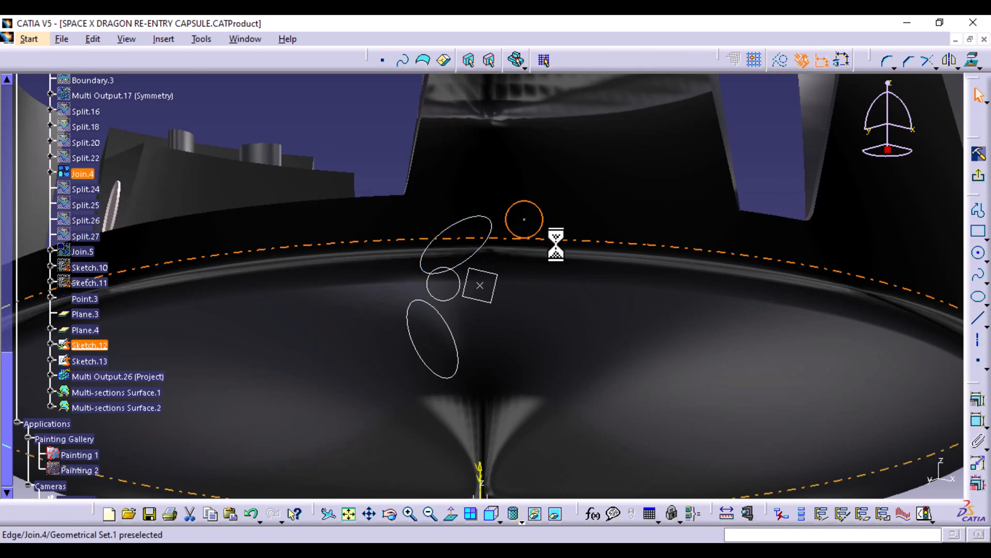
pyautogui.click(979, 421)
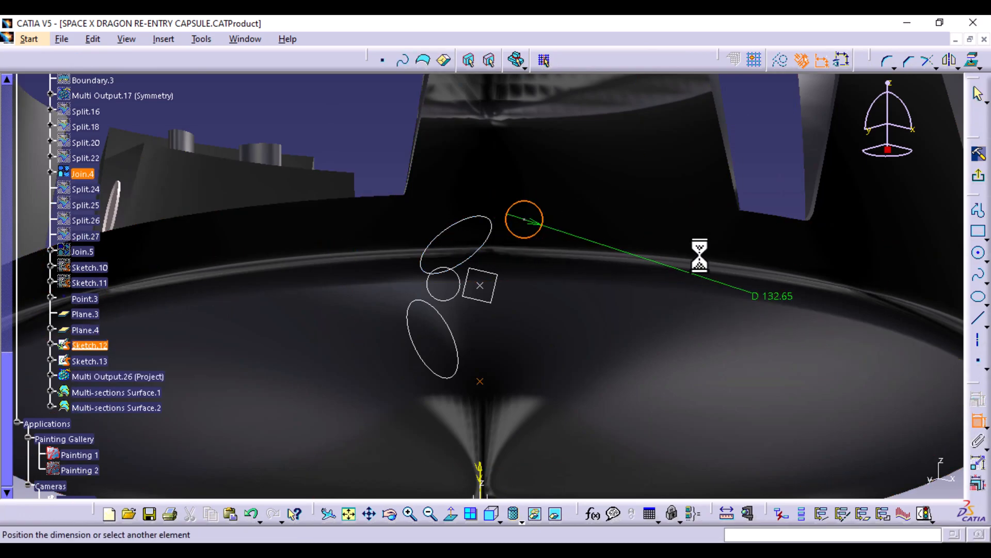
pyautogui.click(612, 227)
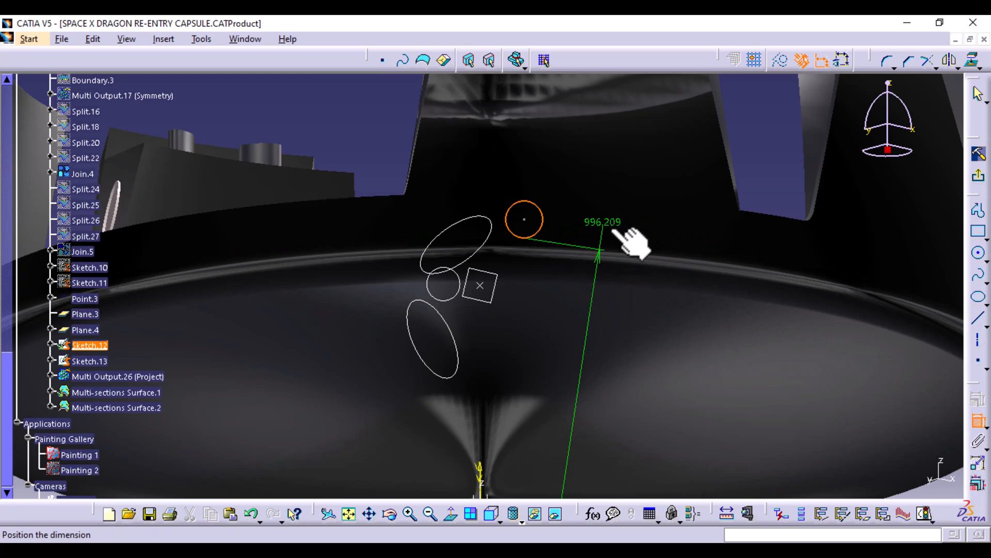
pyautogui.click(978, 423)
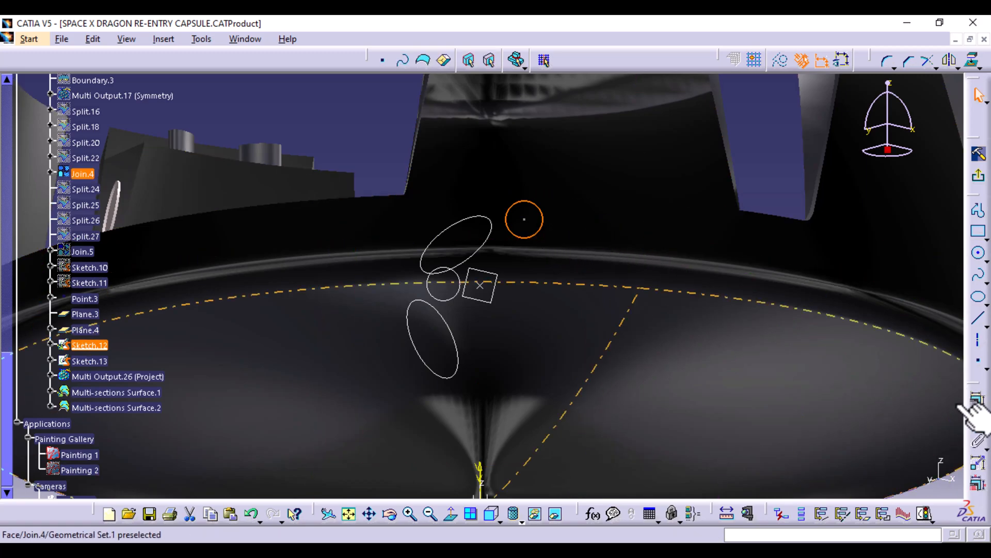
pyautogui.click(977, 423)
pyautogui.moveTo(653, 222); pyautogui.dragTo(604, 357, button='middle')
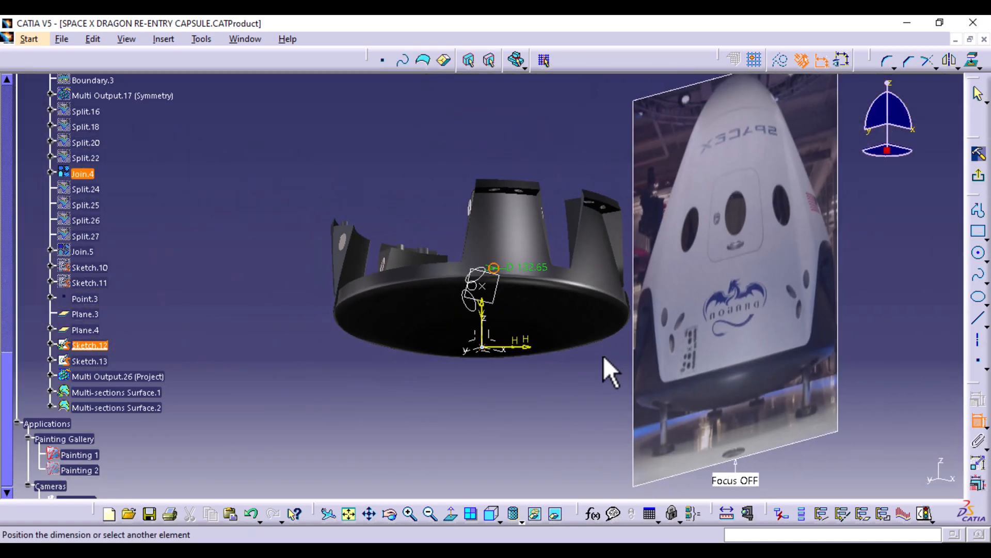
pyautogui.click(561, 233)
pyautogui.doubleClick(563, 230)
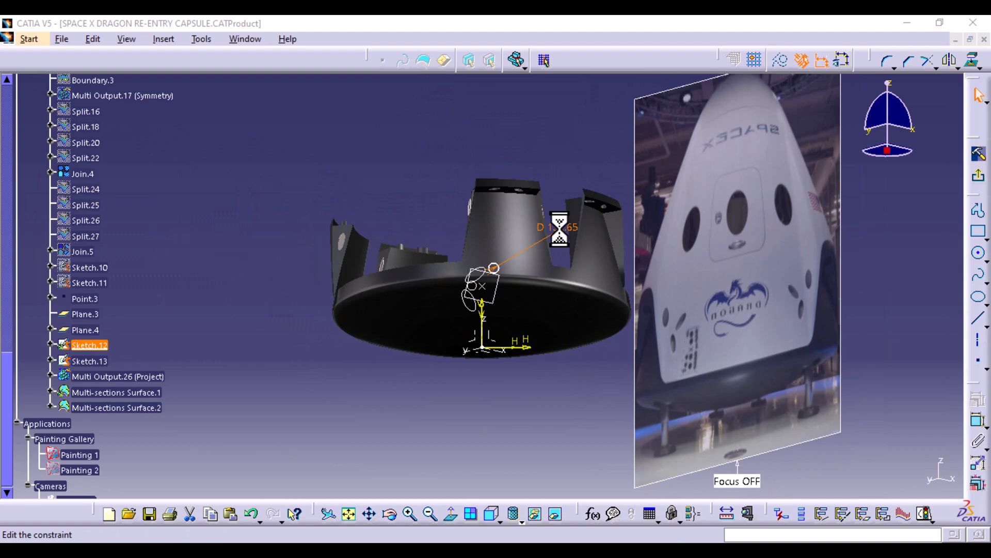
pyautogui.write('100')
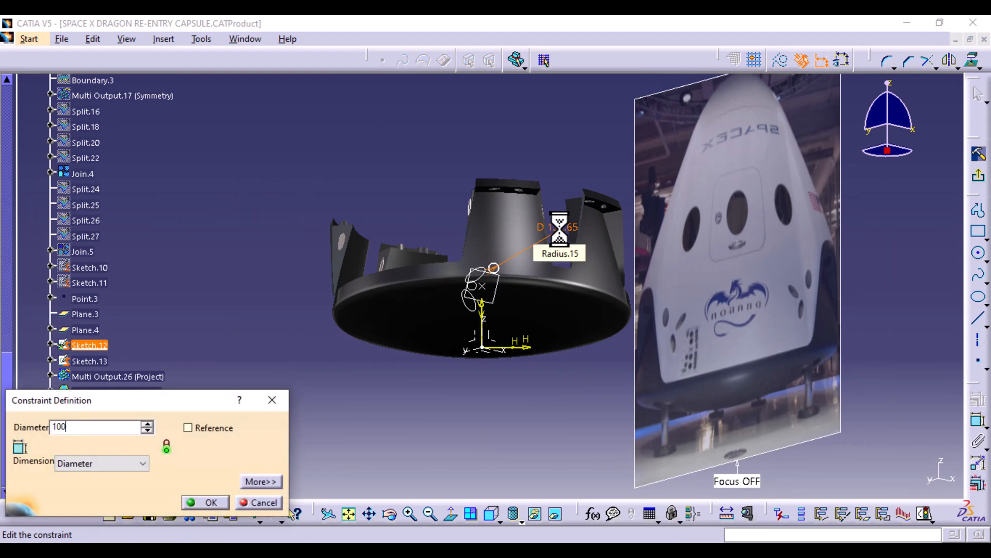
pyautogui.press('Return')
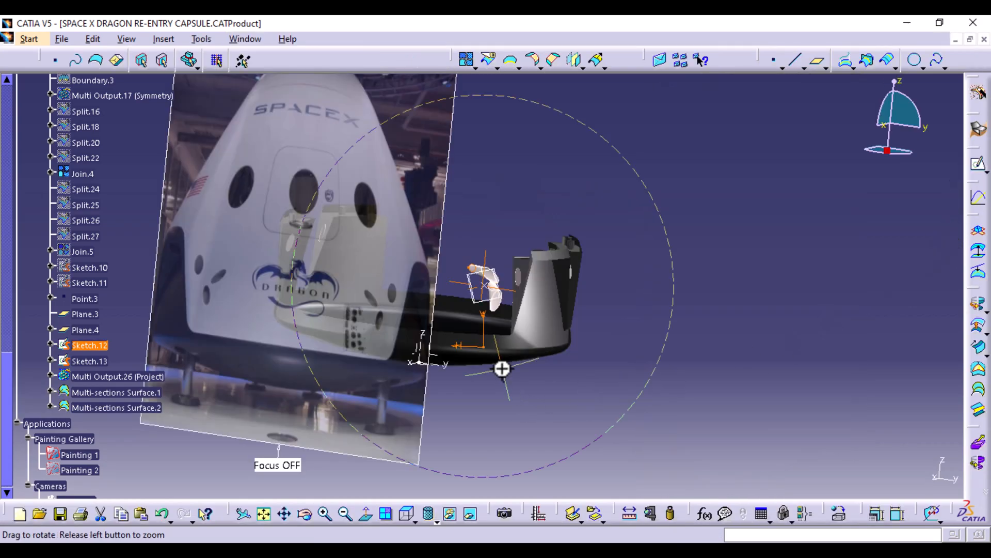
# Close the circular ends of both multi-sections surfaces with separate Fill surfaces bounded by Sketch.12 and Sketch.13.
pyautogui.moveTo(502, 368)
pyautogui.mouseDown(button='middle')
pyautogui.moveTo(498, 265)
pyautogui.moveTo(509, 177)
pyautogui.mouseUp(button='middle')
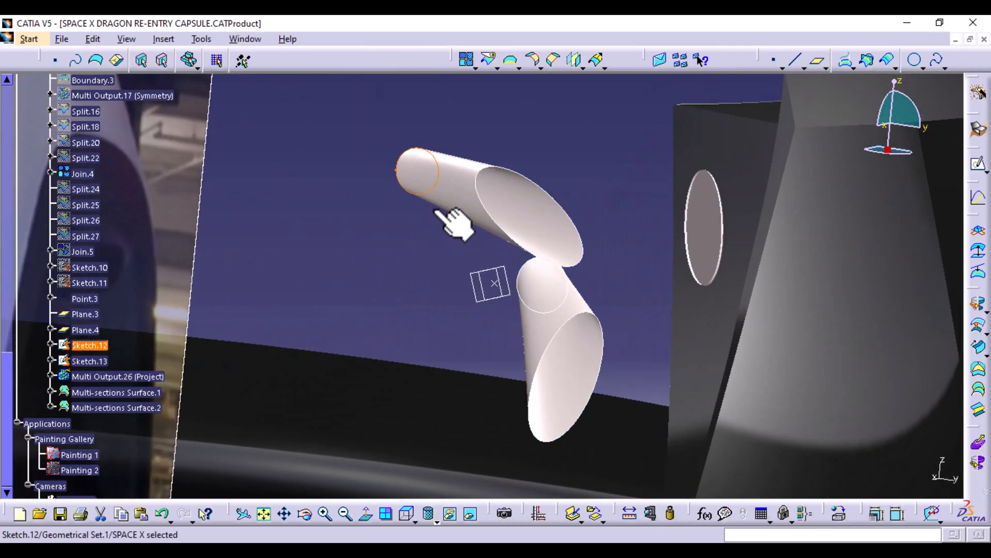
pyautogui.click(436, 254)
pyautogui.moveTo(299, 222)
pyautogui.mouseDown(button='middle')
pyautogui.moveTo(383, 239)
pyautogui.moveTo(362, 239)
pyautogui.mouseUp(button='middle')
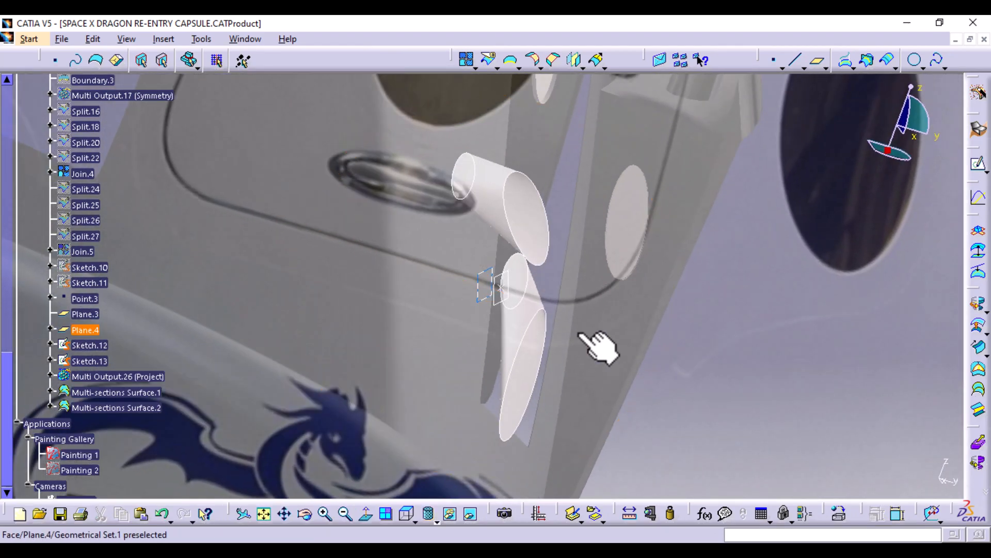
pyautogui.click(978, 372)
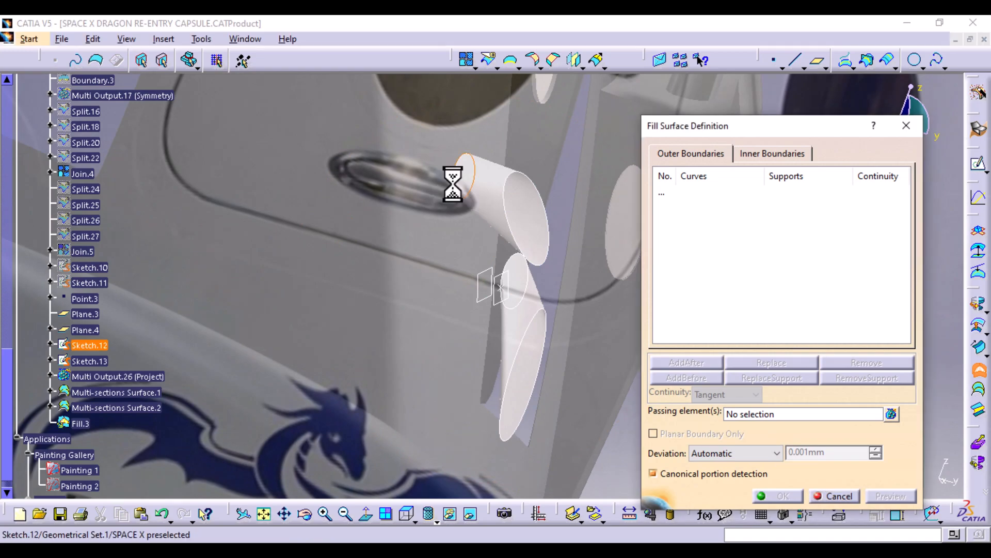
pyautogui.click(453, 184)
pyautogui.click(779, 495)
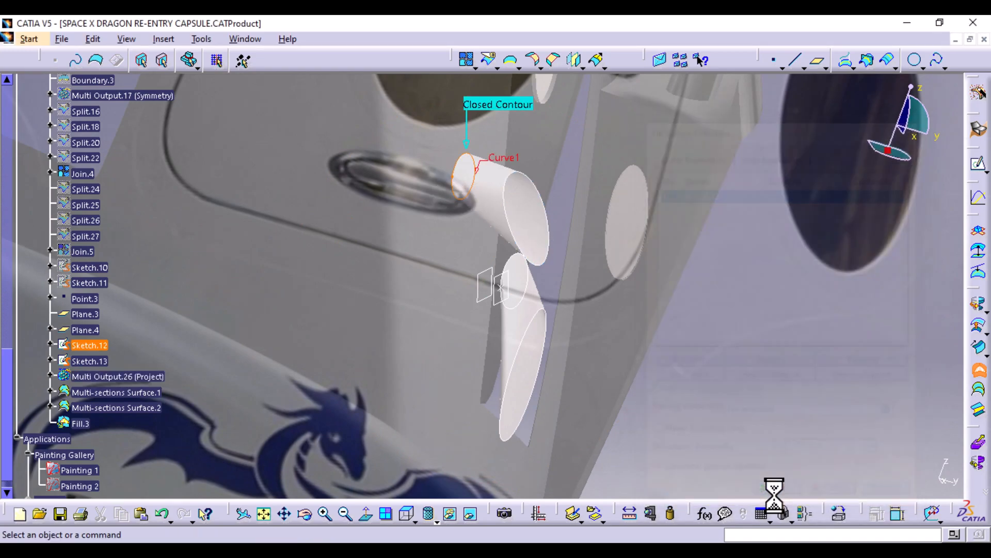
pyautogui.click(975, 371)
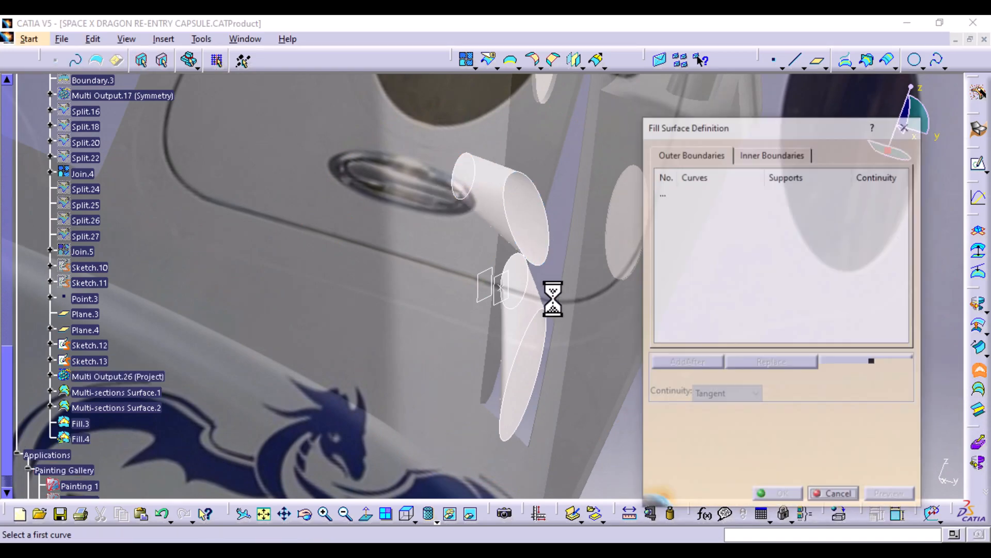
pyautogui.click(516, 262)
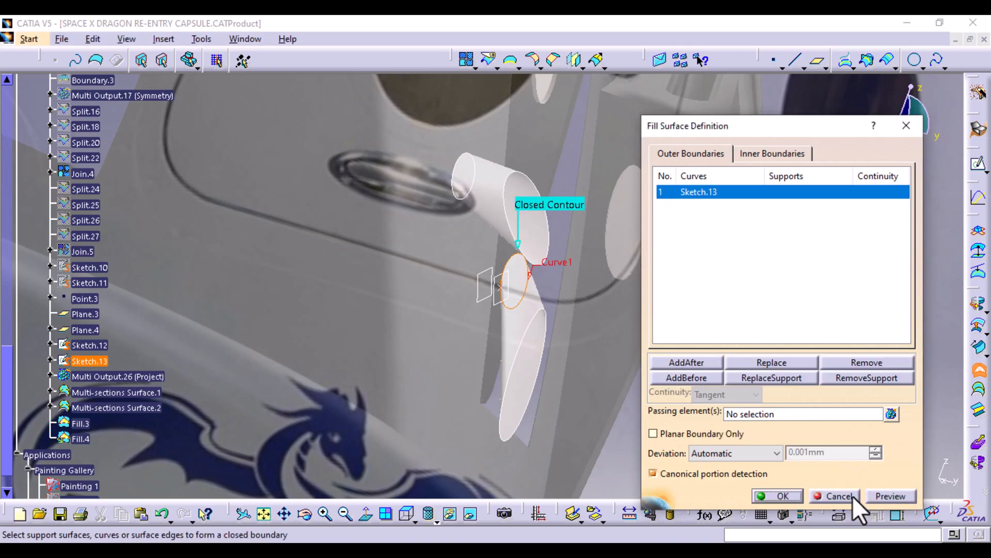
pyautogui.click(784, 495)
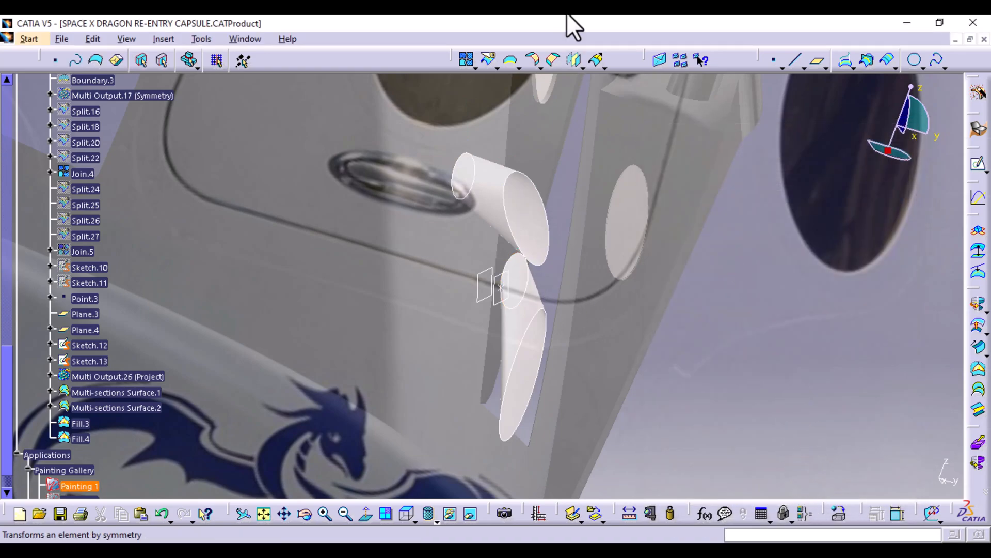
# Join Multi-sections Surface.1 with its end cap Fill.3.
pyautogui.click(464, 57)
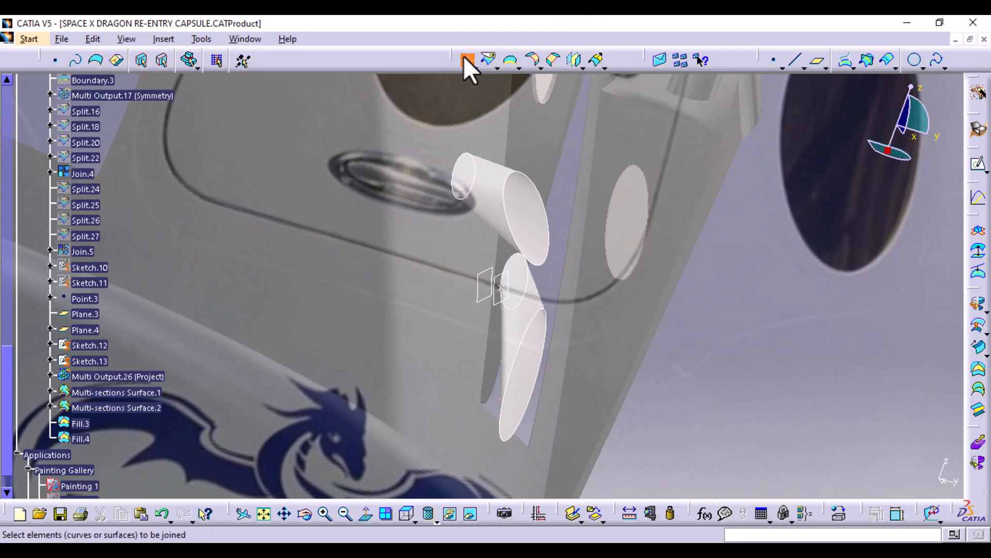
pyautogui.moveTo(496, 197)
pyautogui.mouseDown(button='middle')
pyautogui.moveTo(523, 248)
pyautogui.moveTo(443, 259)
pyautogui.moveTo(387, 221)
pyautogui.moveTo(424, 202)
pyautogui.mouseUp(button='middle')
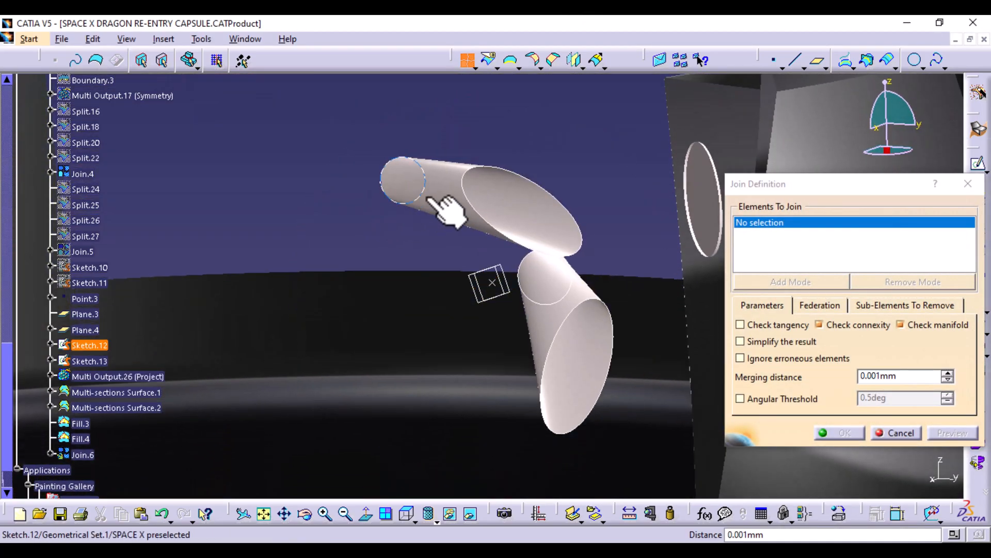
pyautogui.click(445, 199)
pyautogui.moveTo(361, 190); pyautogui.dragTo(552, 322, button='middle')
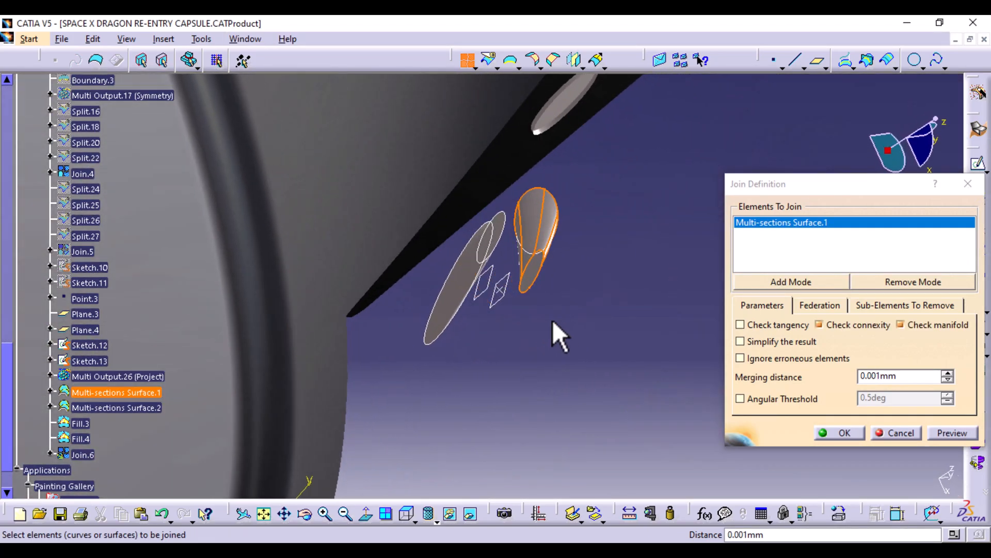
pyautogui.click(534, 273)
pyautogui.click(857, 432)
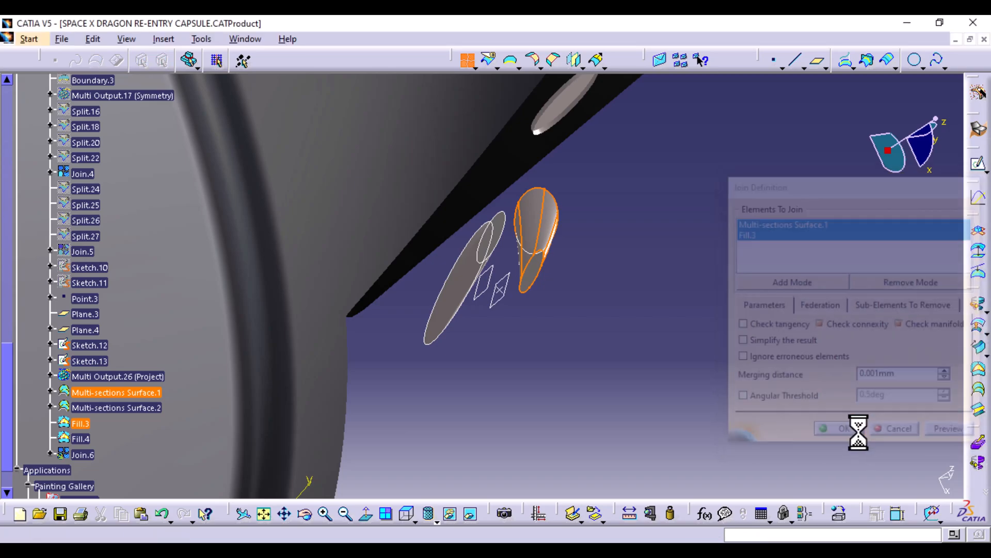
# Join the end cap Fill.4 with Multi-sections Surface.2.
pyautogui.click(468, 60)
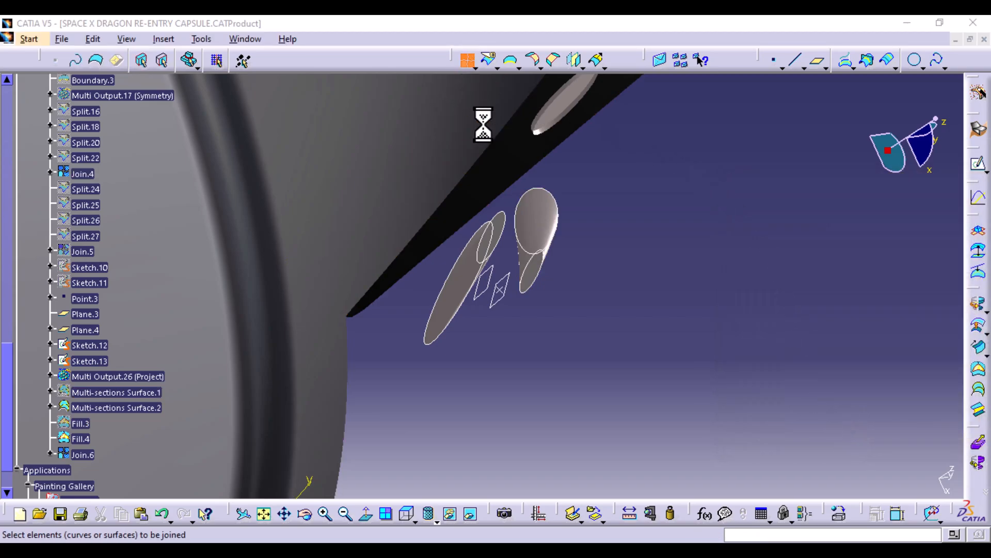
pyautogui.moveTo(522, 336); pyautogui.dragTo(481, 398, button='middle')
pyautogui.click(516, 242)
pyautogui.moveTo(571, 299); pyautogui.dragTo(487, 282, button='middle')
pyautogui.click(568, 289)
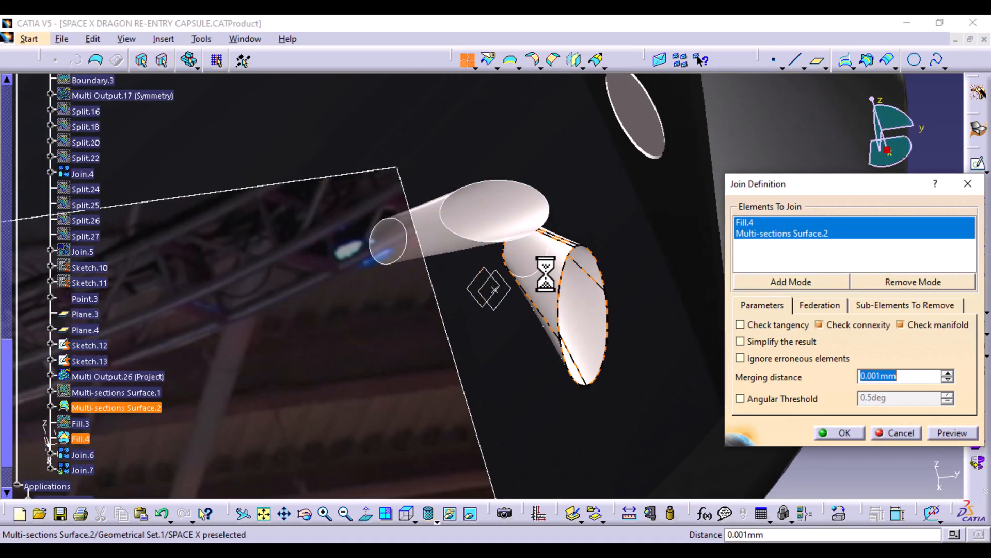
pyautogui.click(852, 433)
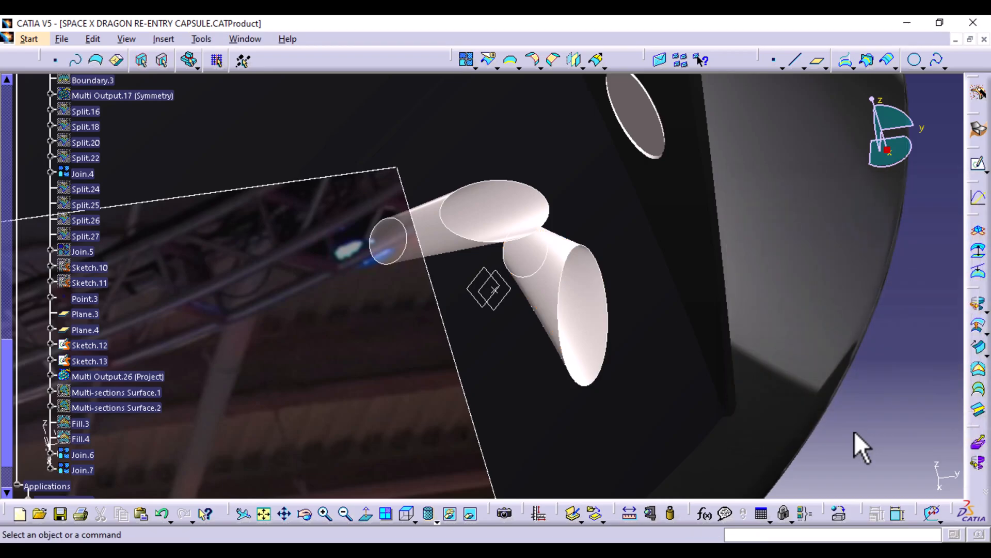
# Hide Sketch.12, Sketch.13 and the projected ellipses of Multi Output.26, and show the hull surface Join.5 again.
pyautogui.moveTo(857, 427); pyautogui.dragTo(620, 319, button='middle')
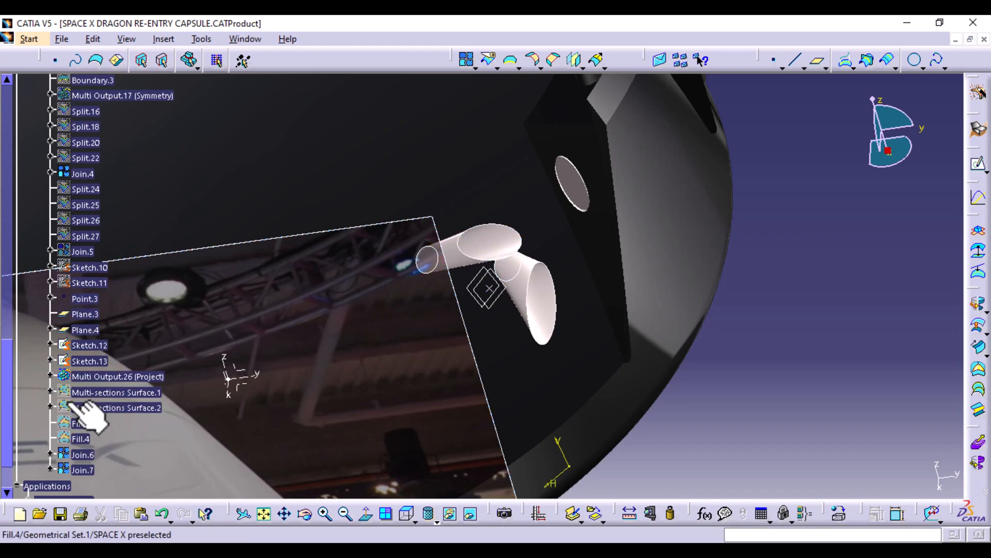
pyautogui.rightClick(106, 345)
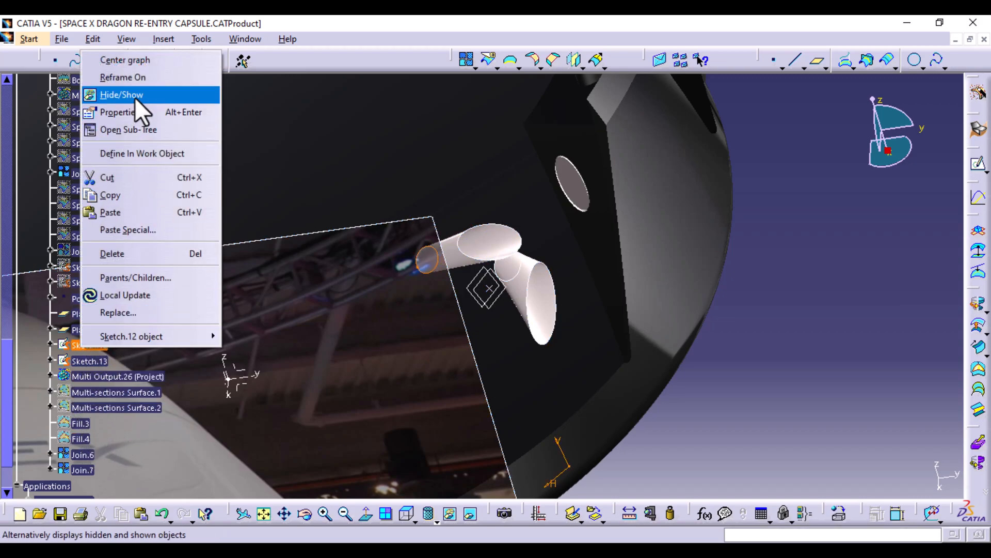
pyautogui.click(135, 97)
pyautogui.rightClick(103, 362)
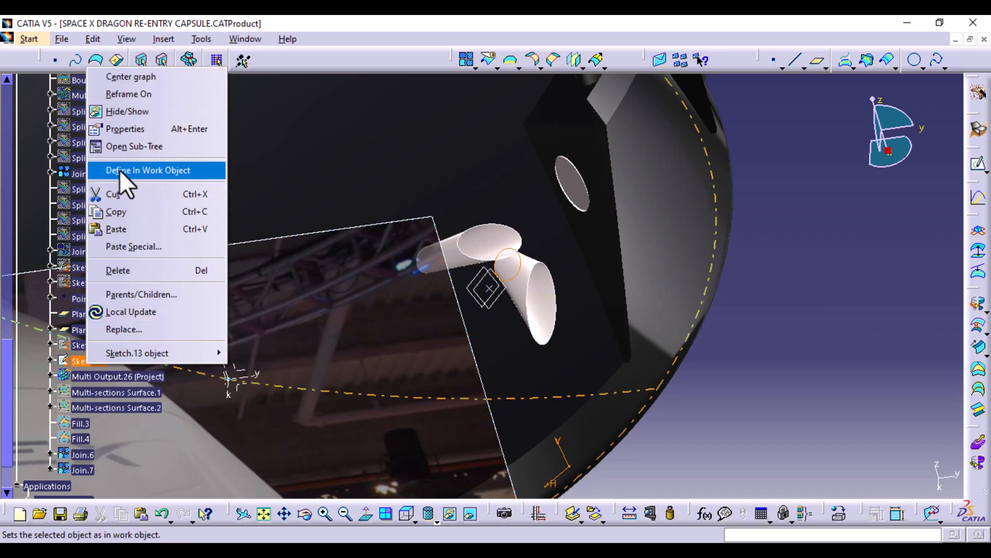
pyautogui.click(134, 112)
pyautogui.rightClick(155, 377)
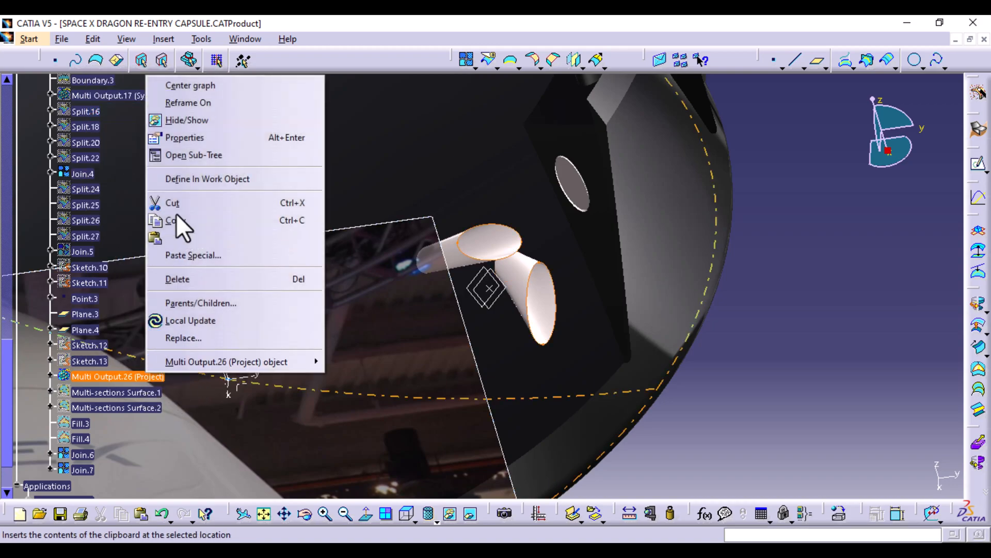
pyautogui.click(192, 122)
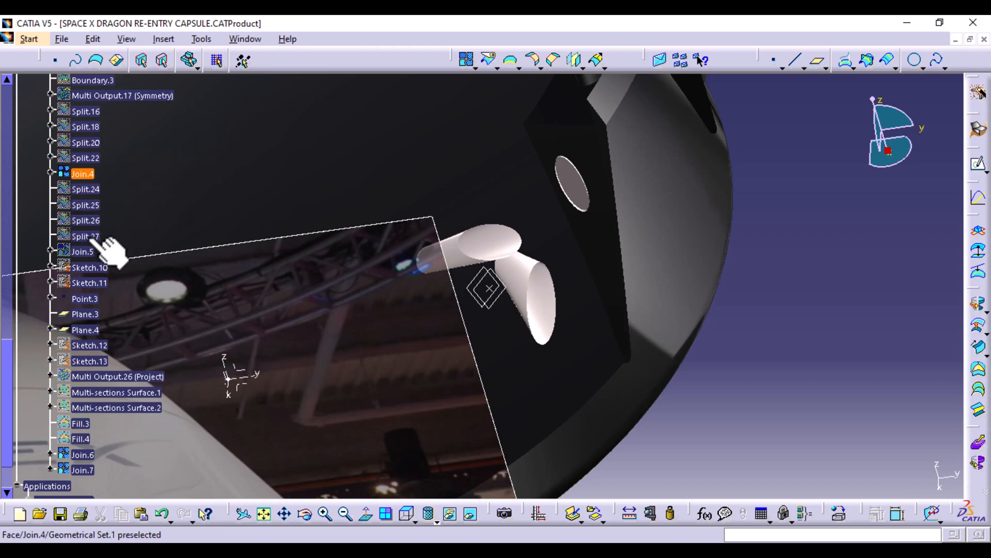
pyautogui.rightClick(93, 253)
pyautogui.click(137, 288)
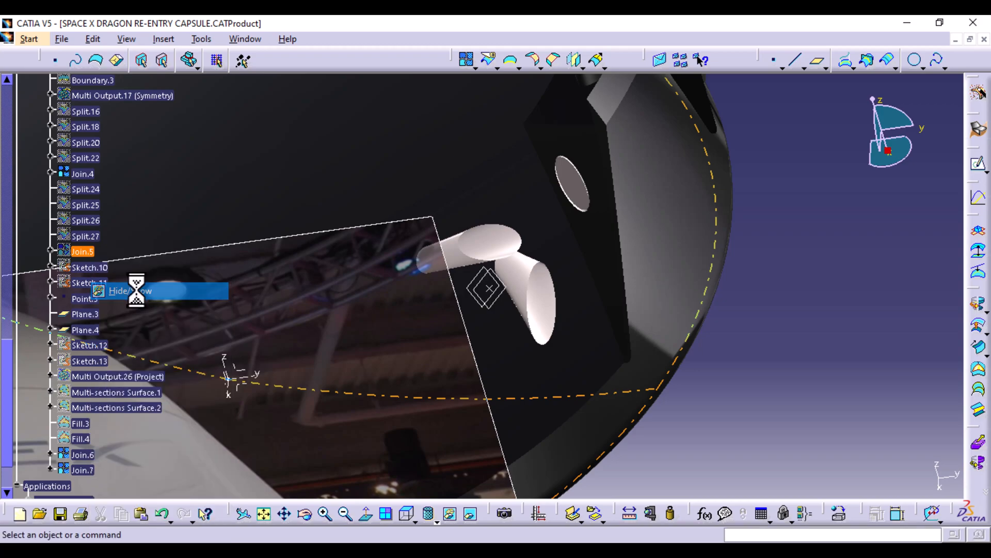
# Split the hull surface Join.5 with the nozzle surface Join.6 to open the upper recess.
pyautogui.click(491, 61)
pyautogui.click(449, 151)
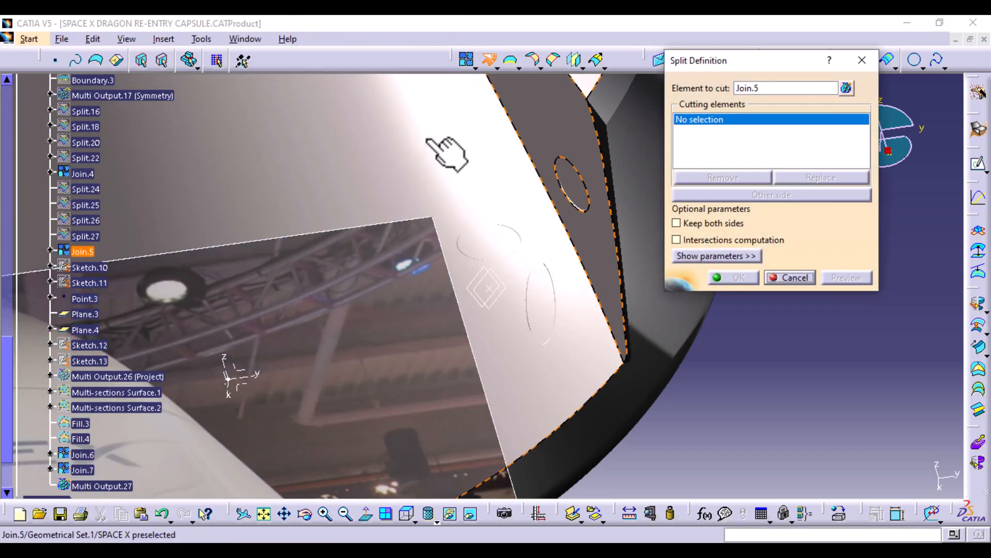
pyautogui.click(83, 455)
pyautogui.click(750, 277)
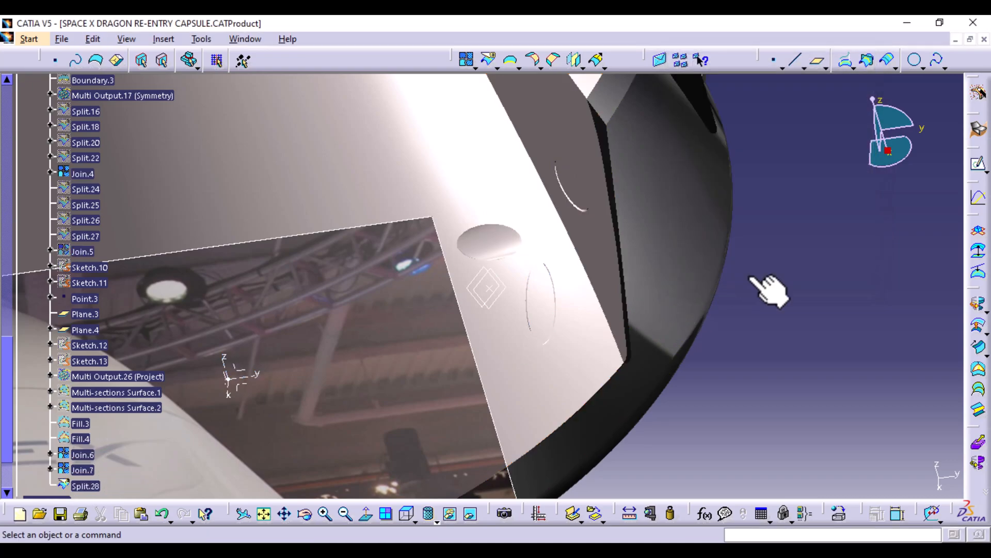
# Split the hull surface Split.28 with the nozzle surface Join.7 to open the lower recess.
pyautogui.click(490, 61)
pyautogui.click(436, 186)
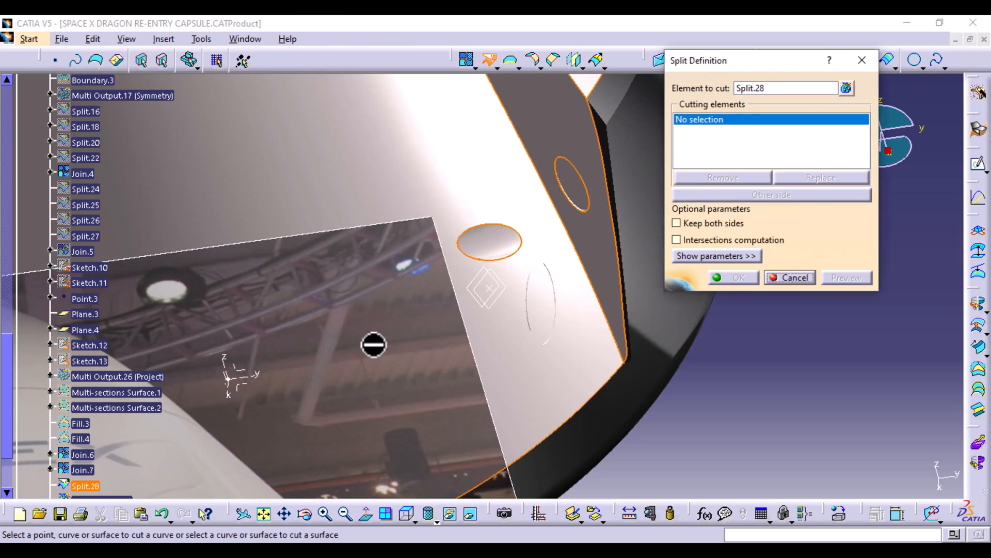
pyautogui.click(83, 470)
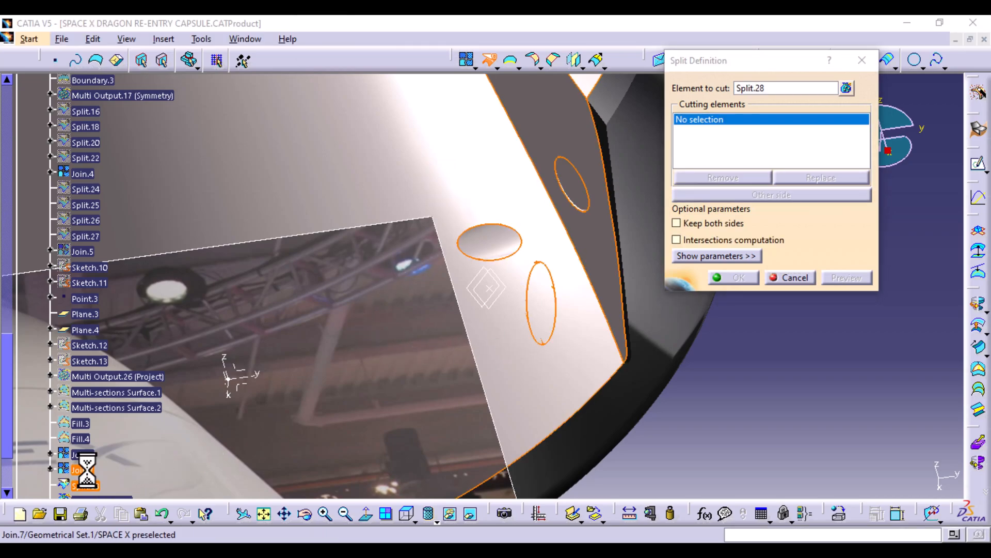
pyautogui.click(735, 277)
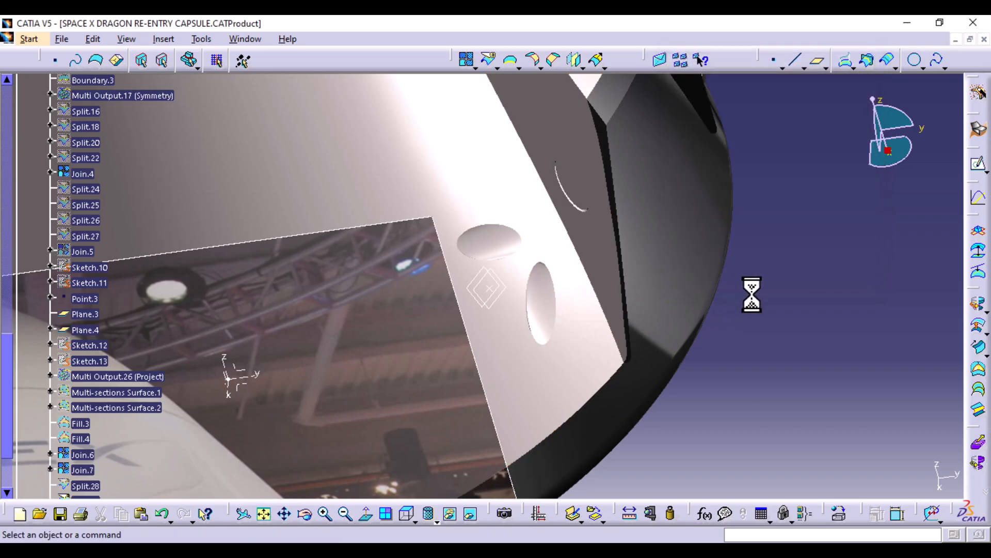
# Hide the reference planes Plane.4 and Plane.3 beside the two nozzle recesses.
pyautogui.moveTo(761, 247); pyautogui.dragTo(557, 269, button='middle')
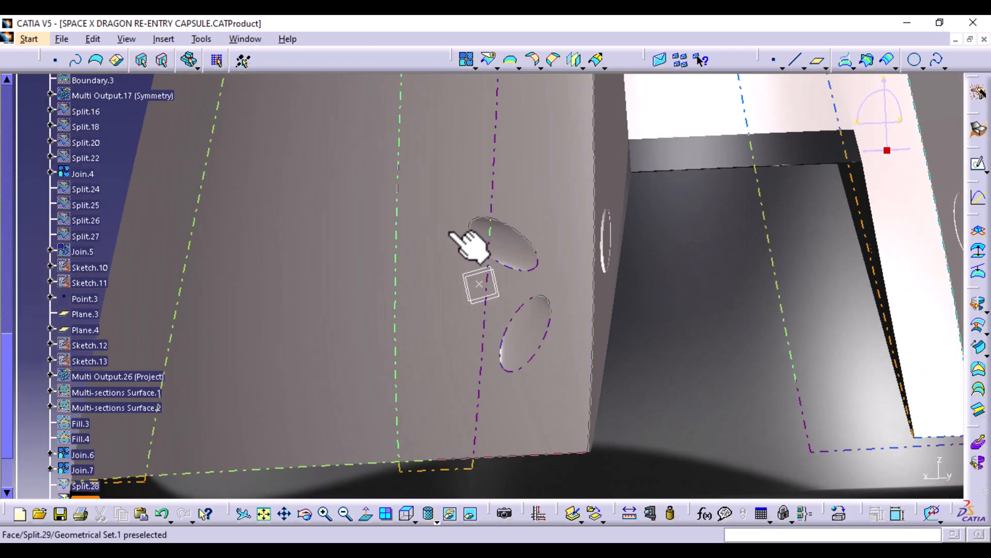
pyautogui.moveTo(432, 321); pyautogui.dragTo(490, 316, button='middle')
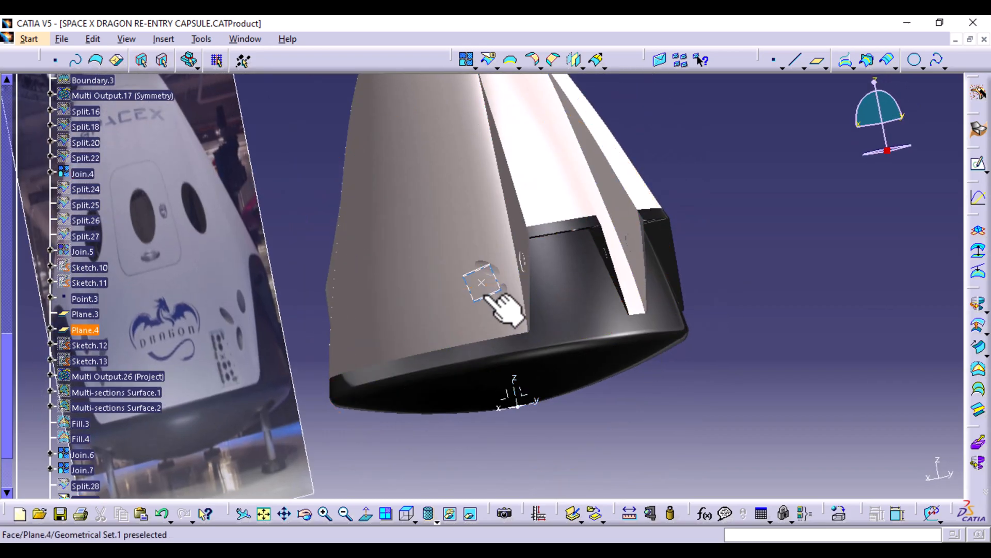
pyautogui.rightClick(491, 299)
pyautogui.click(516, 290)
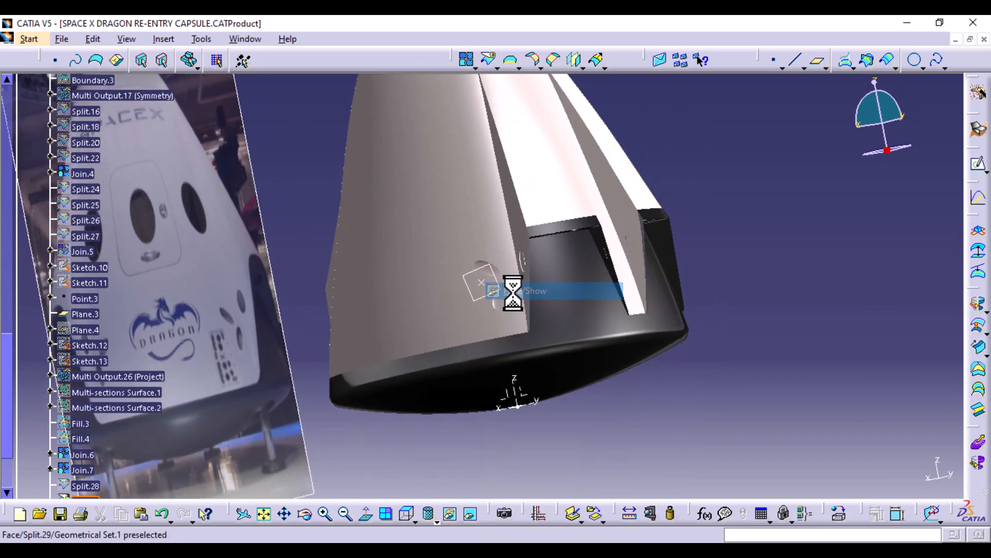
pyautogui.rightClick(489, 299)
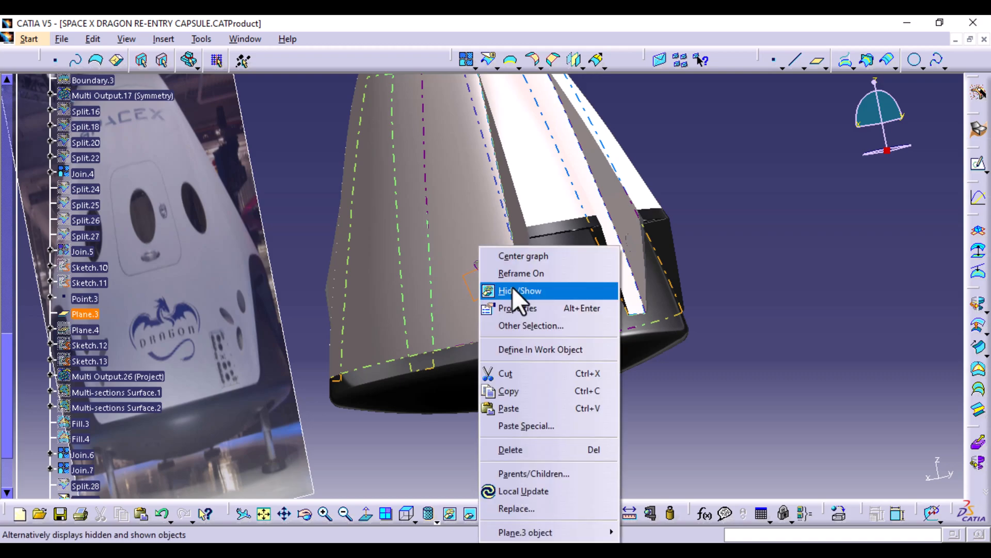
pyautogui.click(516, 290)
pyautogui.rightClick(483, 283)
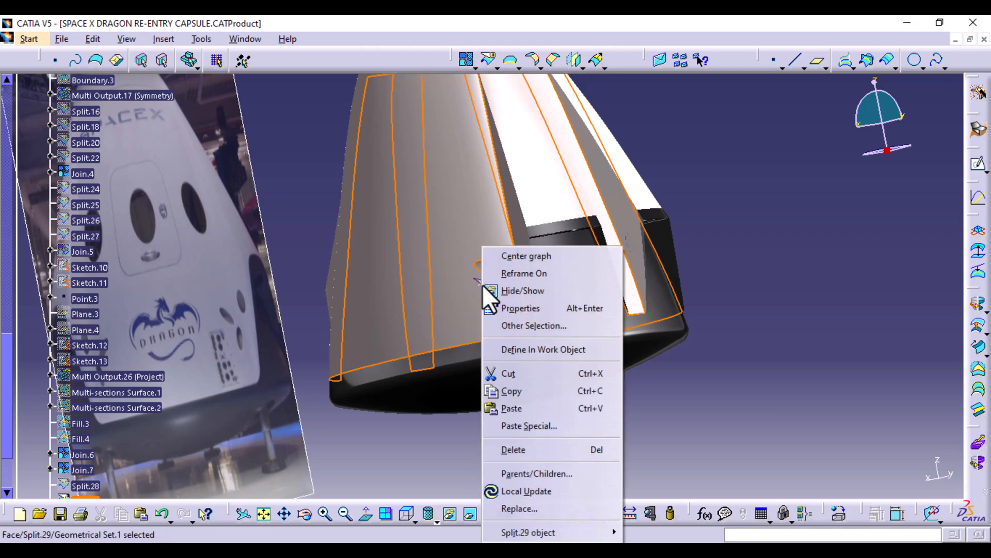
pyautogui.click(529, 294)
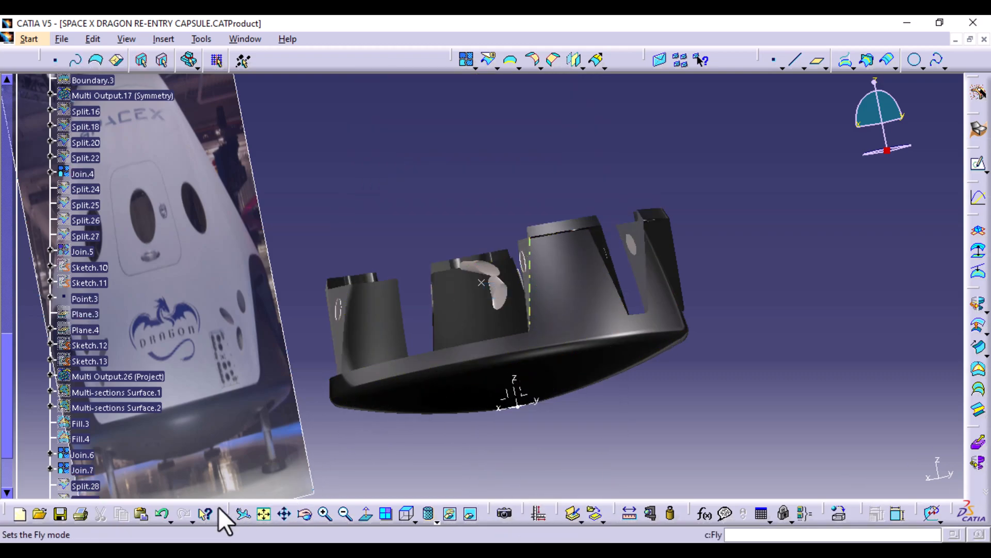
pyautogui.click(162, 515)
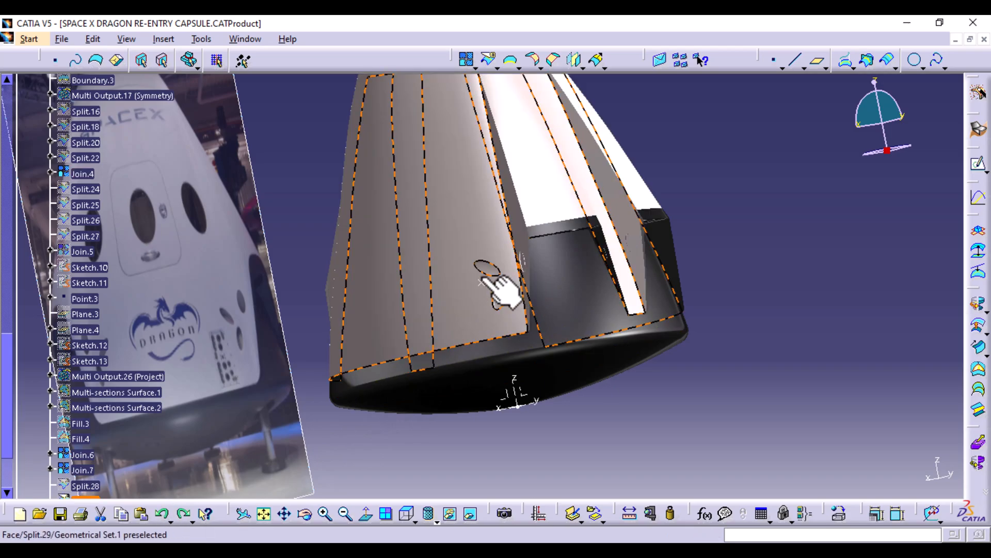
# Hide the reference point Point.3 between the two nozzle recesses.
pyautogui.rightClick(485, 285)
pyautogui.click(524, 294)
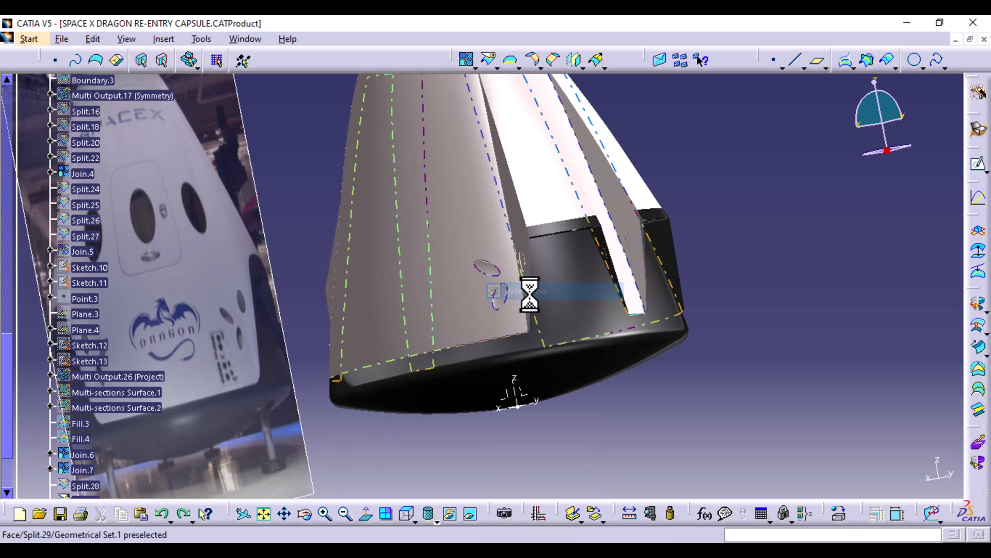
pyautogui.moveTo(387, 288); pyautogui.dragTo(509, 310, button='middle')
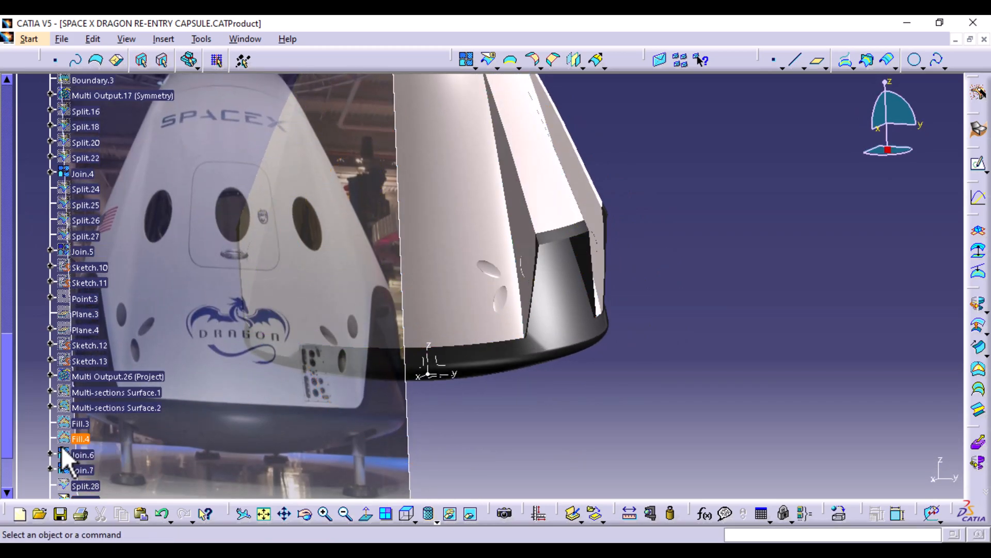
# Mirror the nozzle surfaces Join.6 and Join.7 about the ZX plane of Axis System.1 using Symmetry.
pyautogui.click(574, 63)
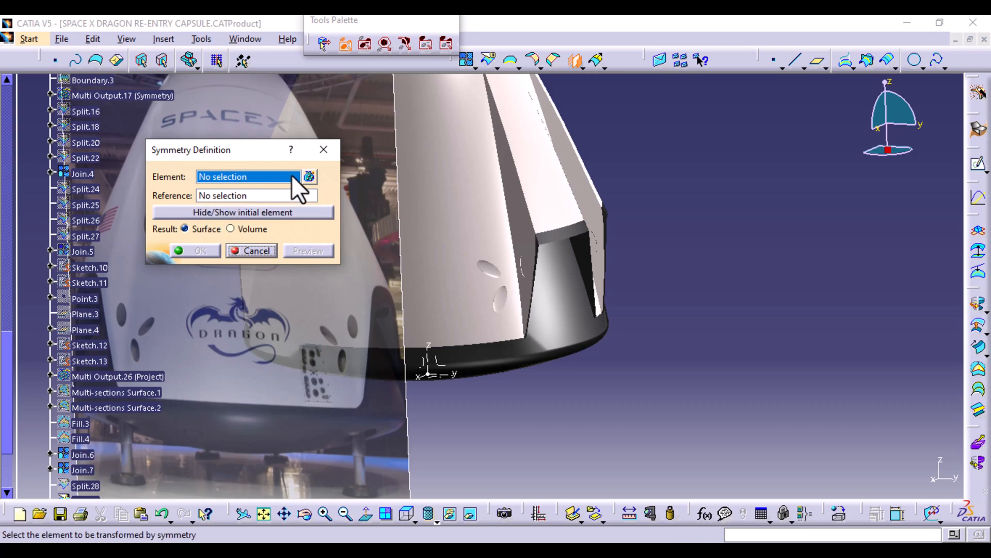
pyautogui.click(309, 177)
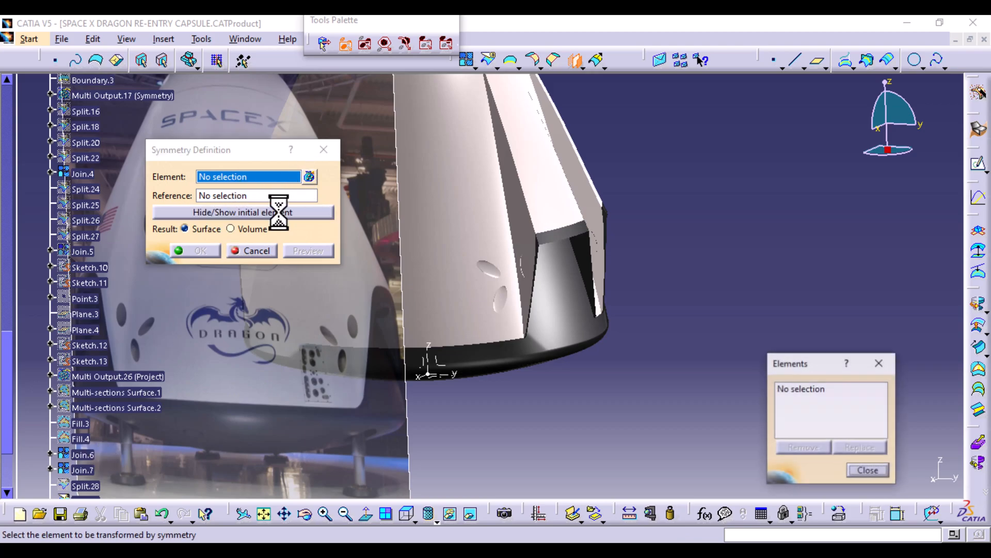
pyautogui.click(93, 456)
pyautogui.click(100, 471)
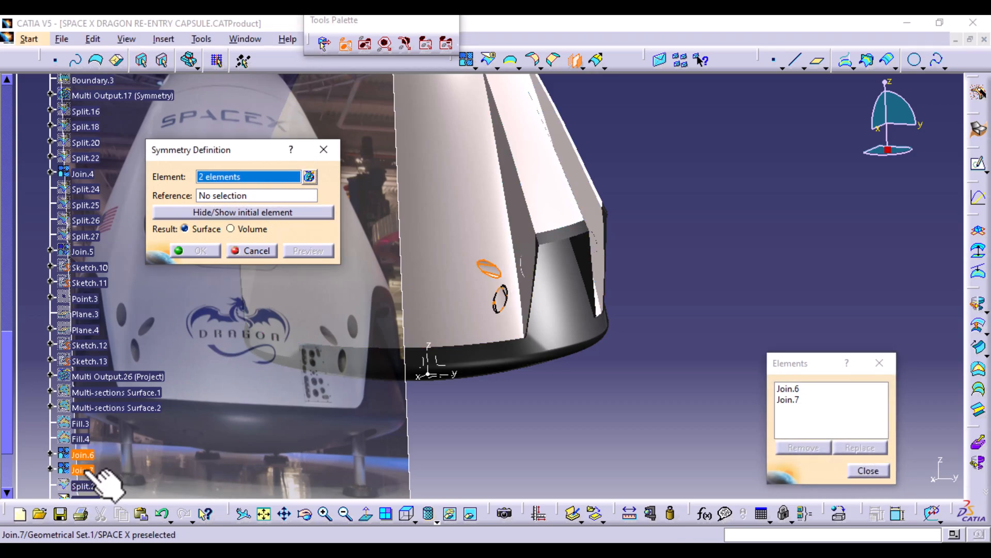
pyautogui.click(426, 367)
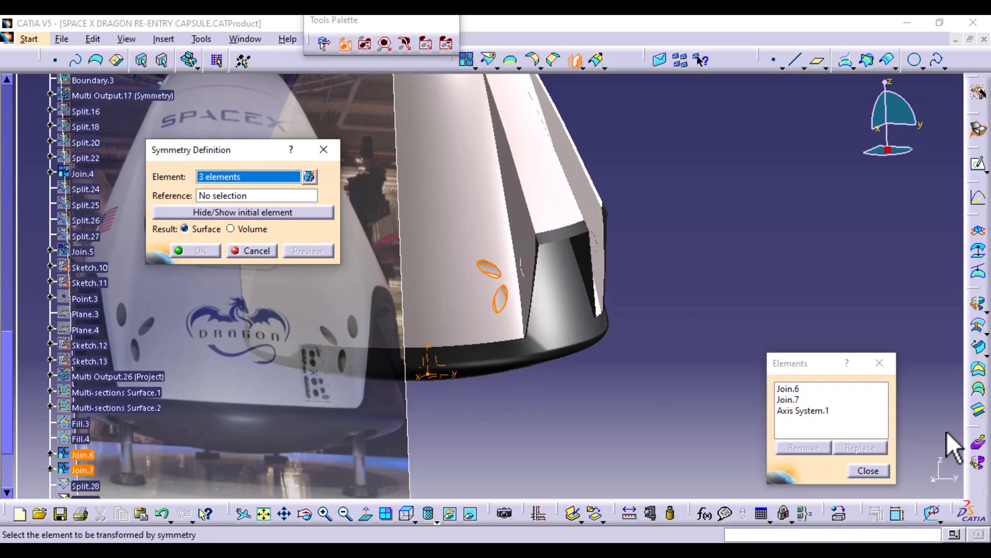
pyautogui.click(829, 417)
pyautogui.click(816, 448)
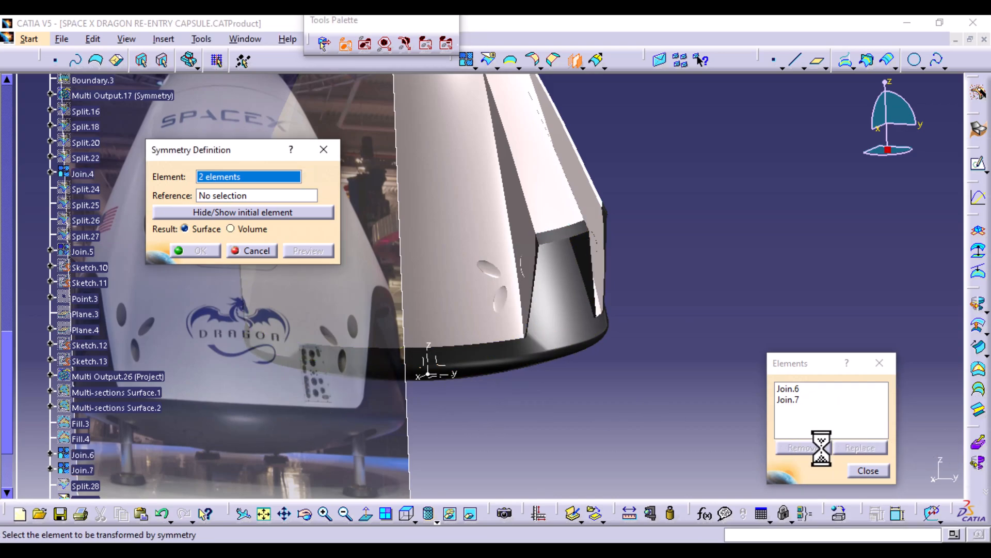
pyautogui.click(869, 470)
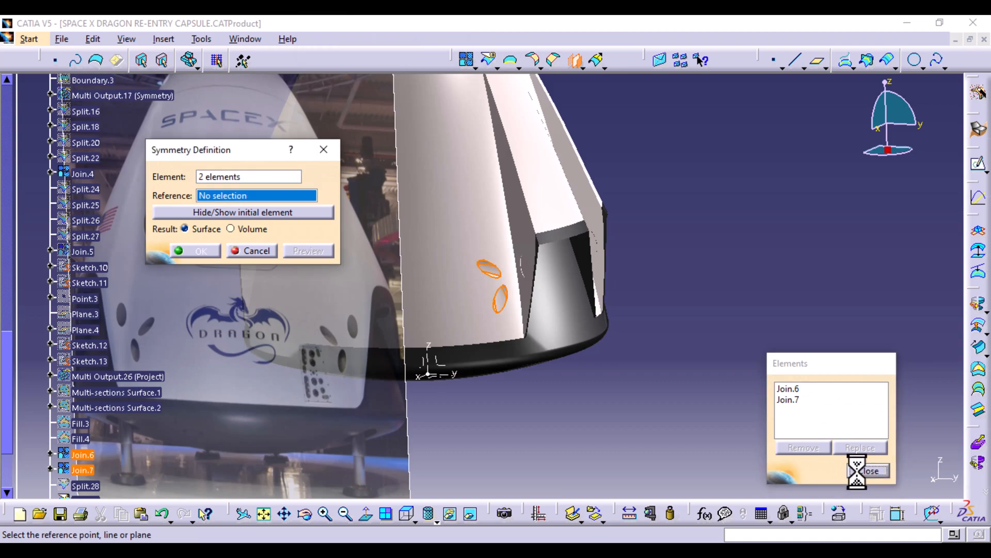
pyautogui.click(421, 368)
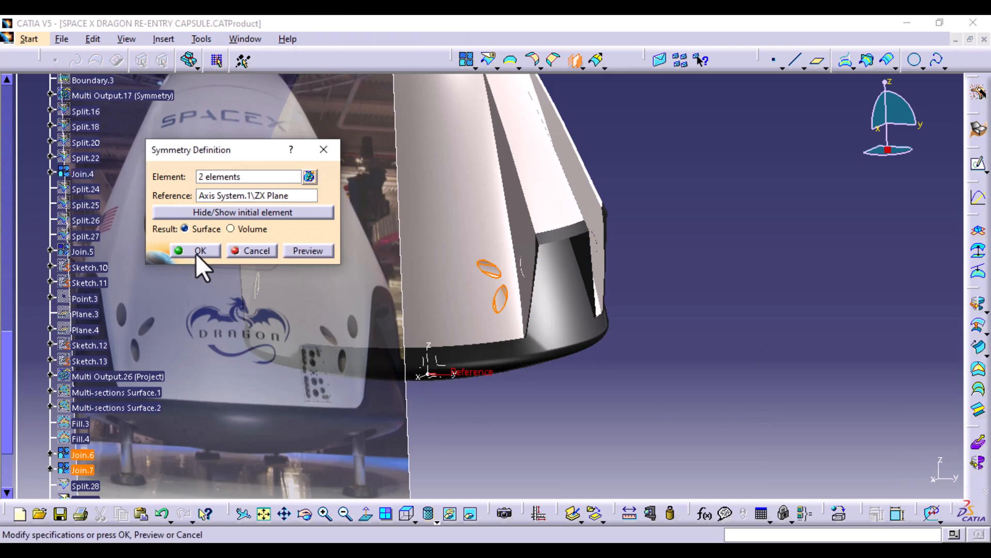
pyautogui.click(197, 251)
# Hide the reference image Painting 1 beside the capsule.
pyautogui.rightClick(323, 232)
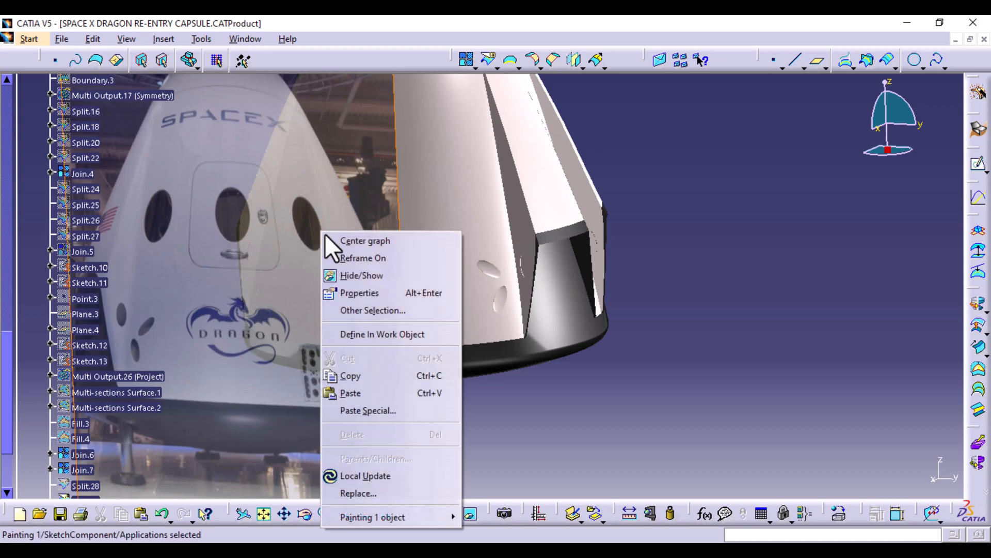
pyautogui.click(377, 276)
pyautogui.moveTo(326, 367); pyautogui.dragTo(483, 330, button='middle')
# Split the capsule hull Split.29 with the mirrored nozzle surface Symmetry.16.
pyautogui.scroll(-6, 161, 432)
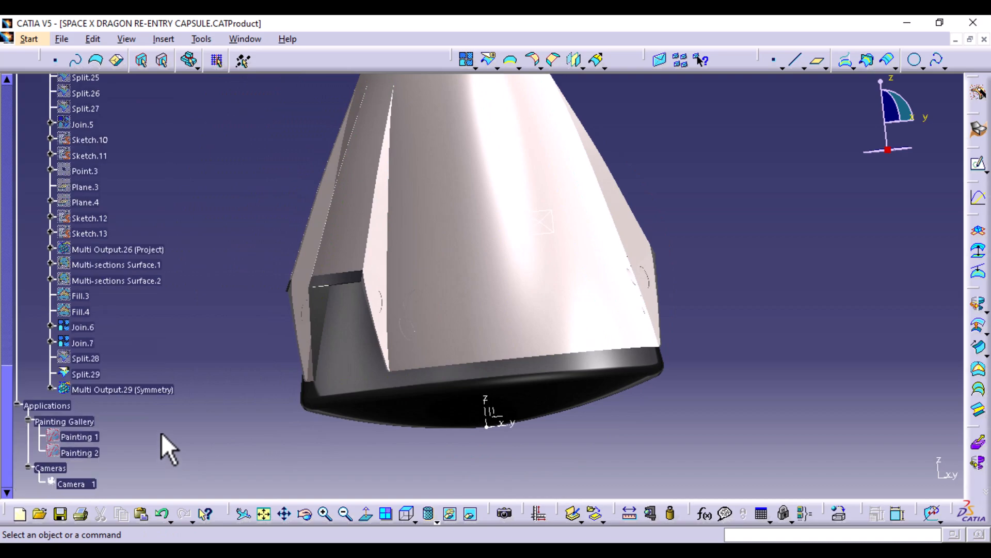
pyautogui.click(50, 219)
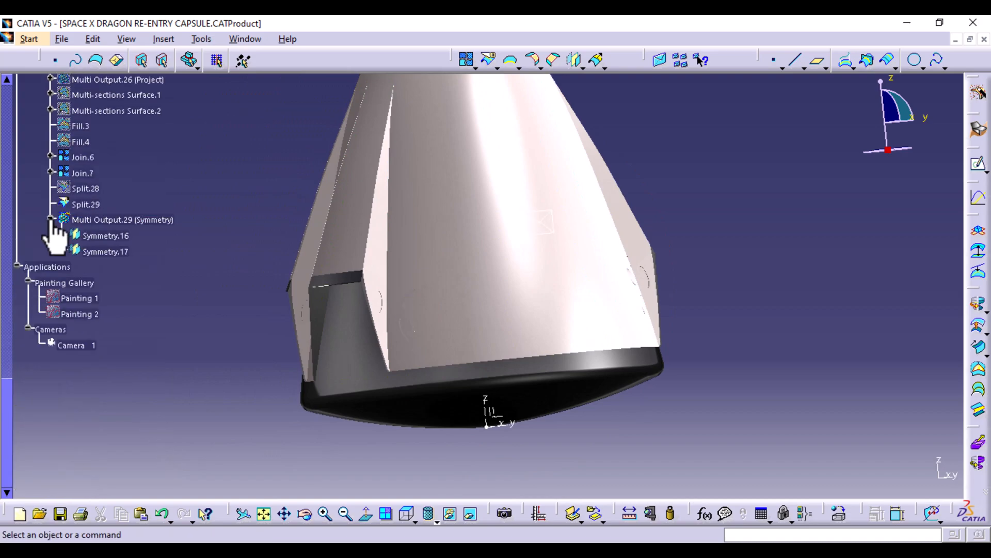
pyautogui.click(488, 60)
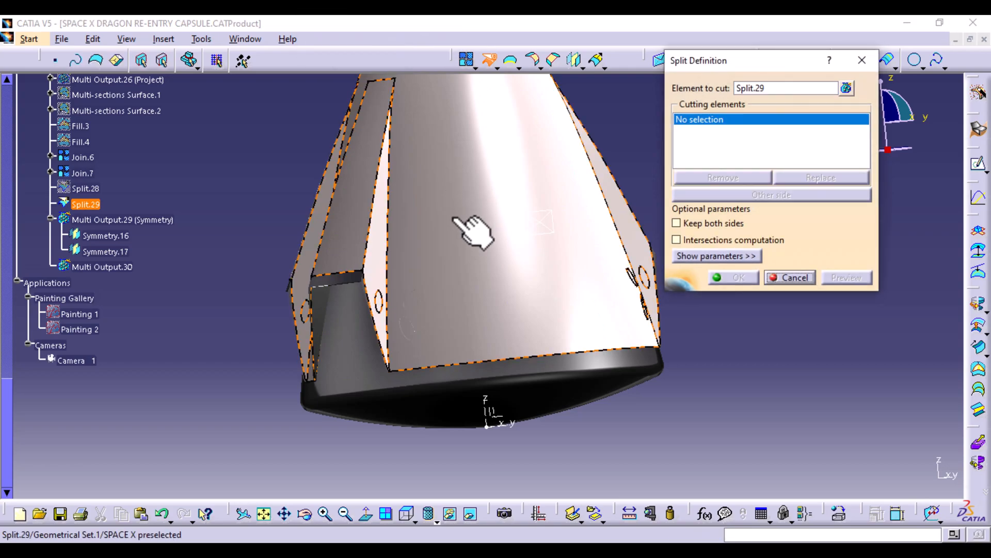
pyautogui.click(108, 236)
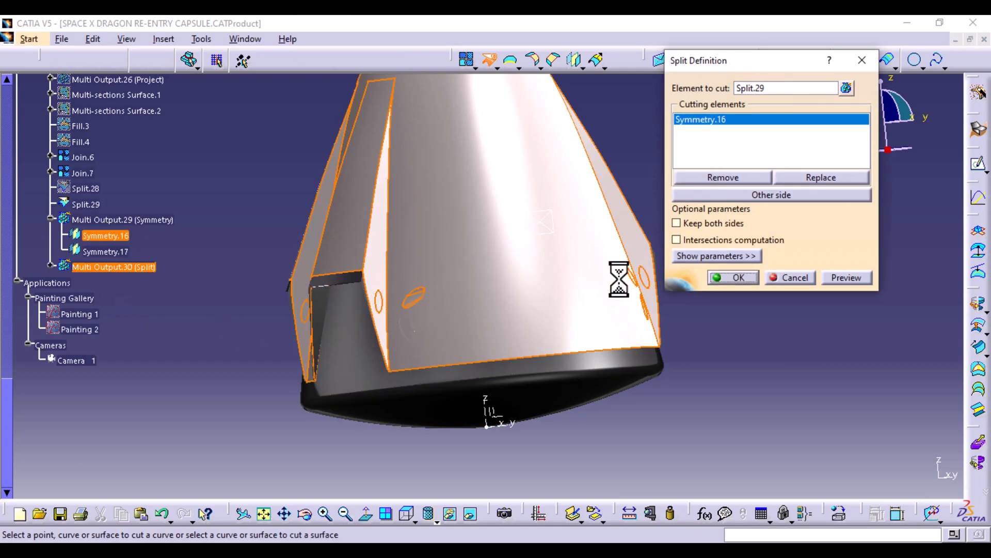
pyautogui.click(739, 278)
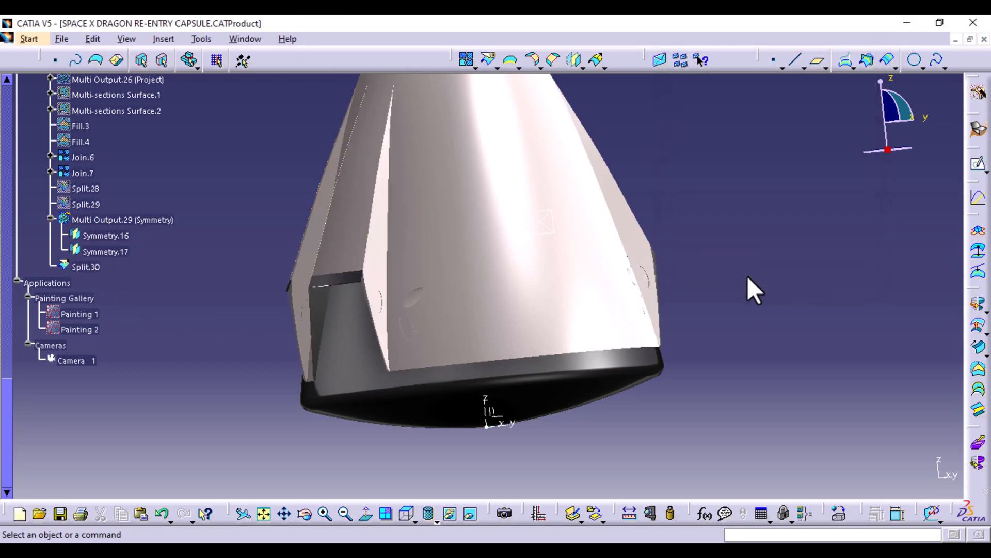
# Split the resulting hull surface Split.30 with the second mirrored nozzle surface, Symmetry.17.
pyautogui.click(489, 61)
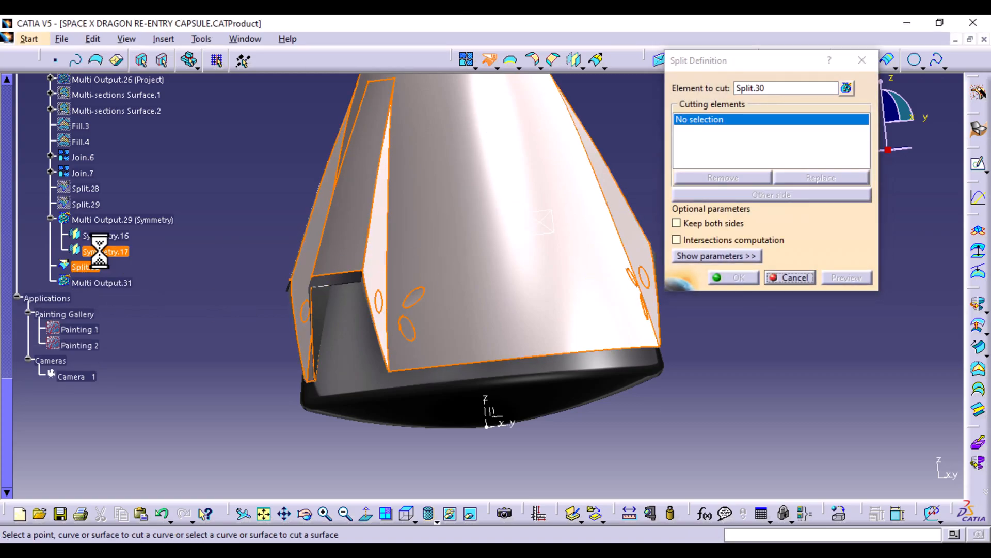
pyautogui.click(103, 251)
pyautogui.click(743, 279)
pyautogui.moveTo(743, 278); pyautogui.dragTo(472, 415, button='middle')
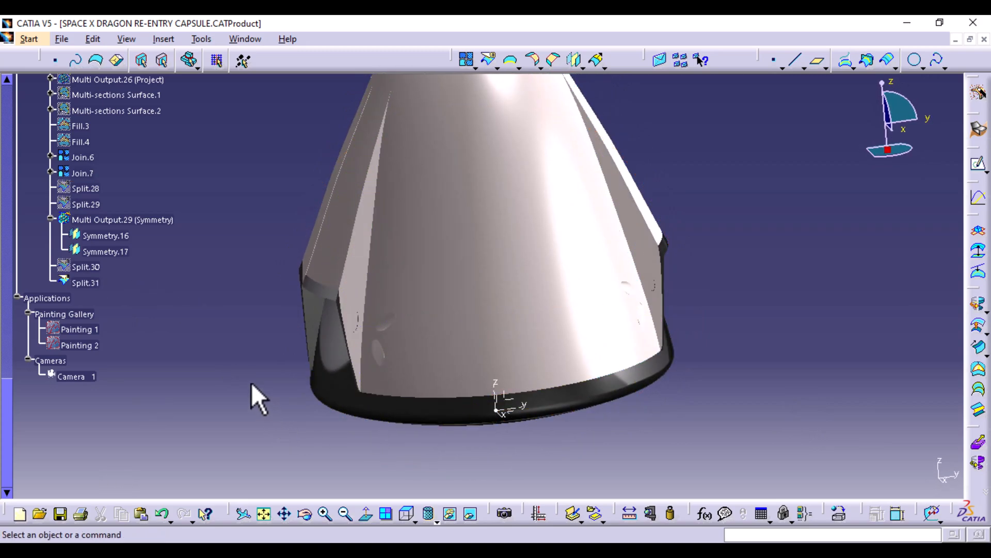
pyautogui.click(81, 157)
pyautogui.keyDown('ctrl'); pyautogui.click(82, 173); pyautogui.keyUp('ctrl')
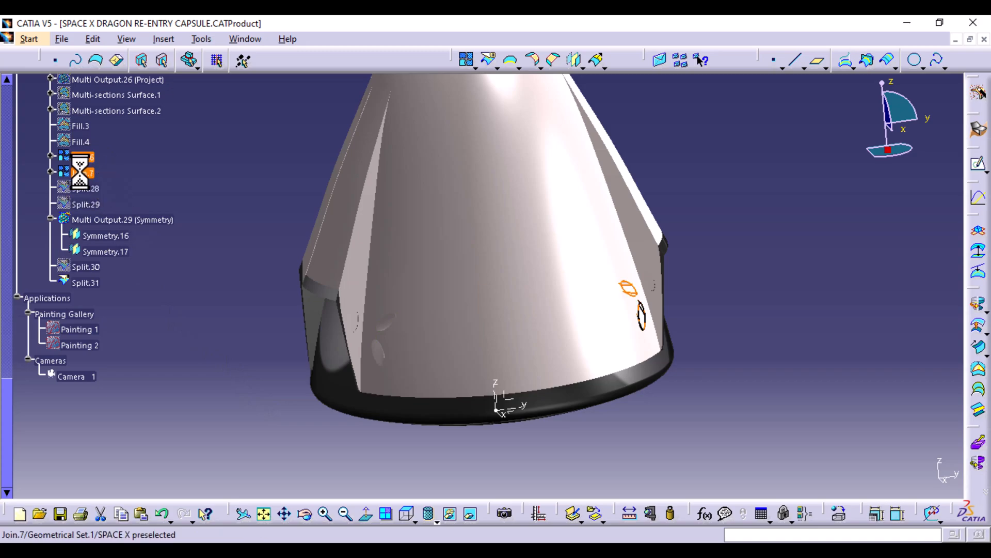
pyautogui.click(107, 163)
# Rename the joined nozzle surface Join.6 as D1 and Join.7 as D2 in their feature properties.
pyautogui.click(91, 158)
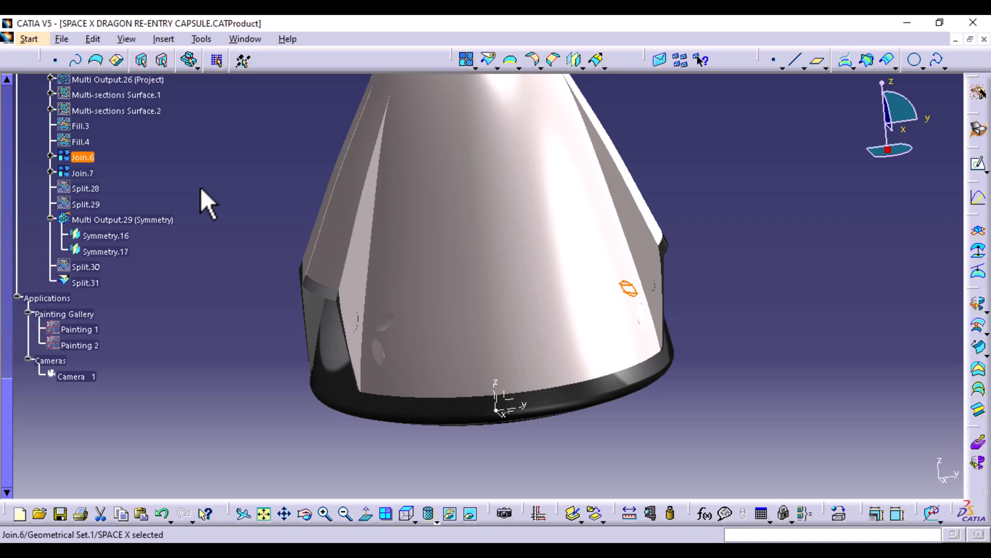
pyautogui.hotkey('alt', 'Return')
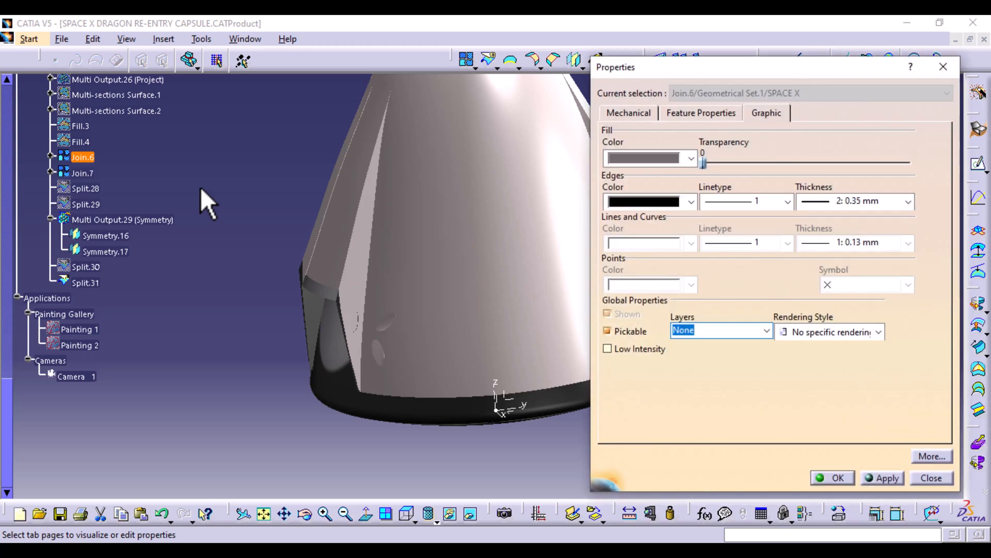
pyautogui.click(724, 114)
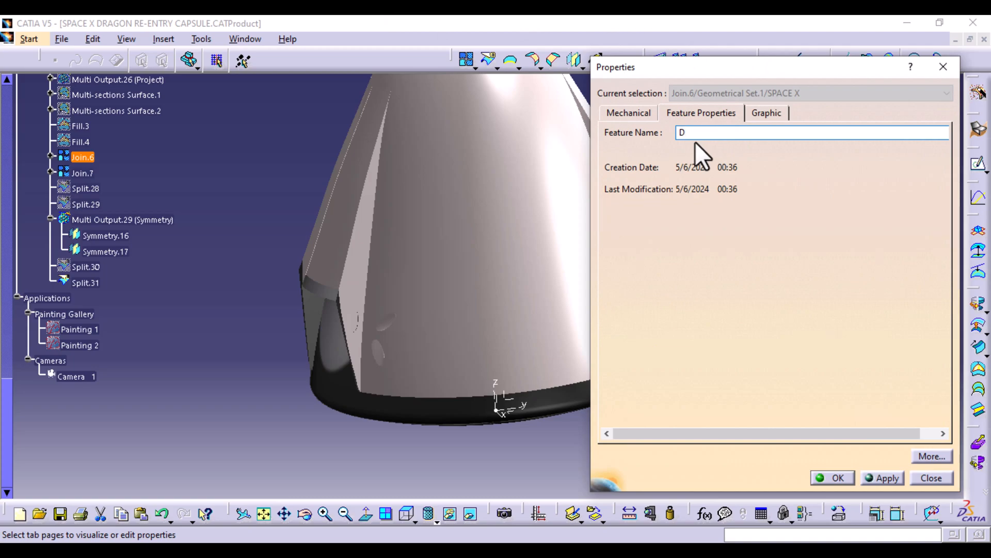
pyautogui.click(850, 477)
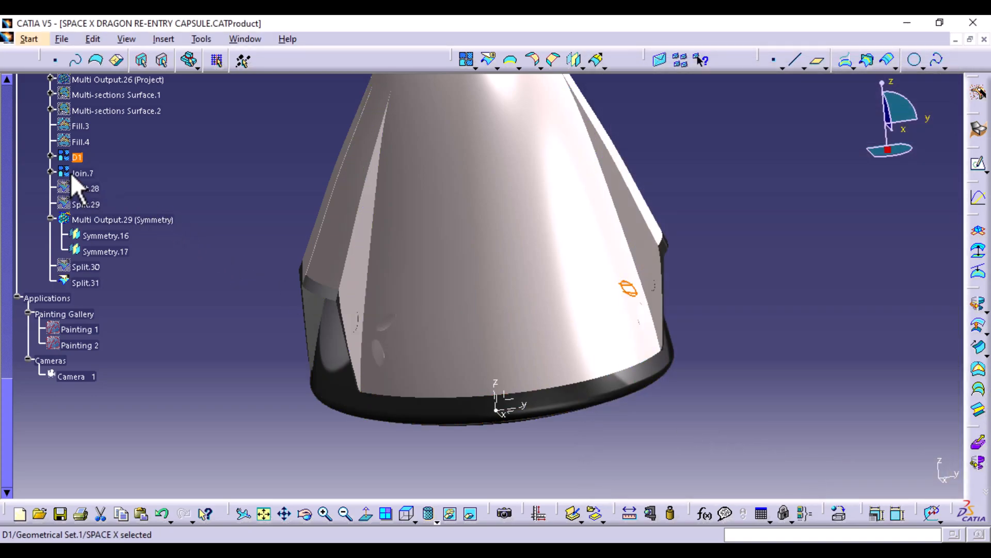
pyautogui.click(72, 174)
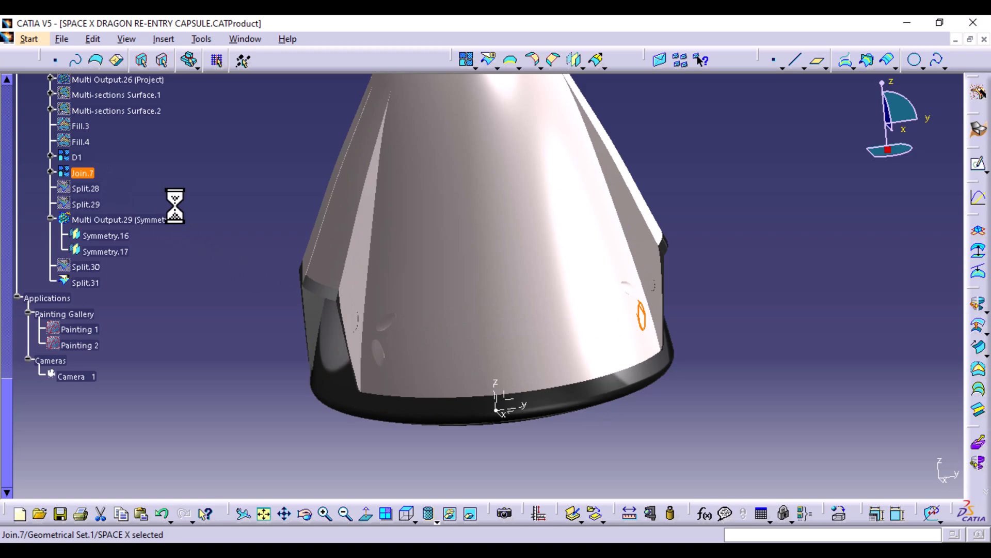
pyautogui.hotkey('alt', 'Return')
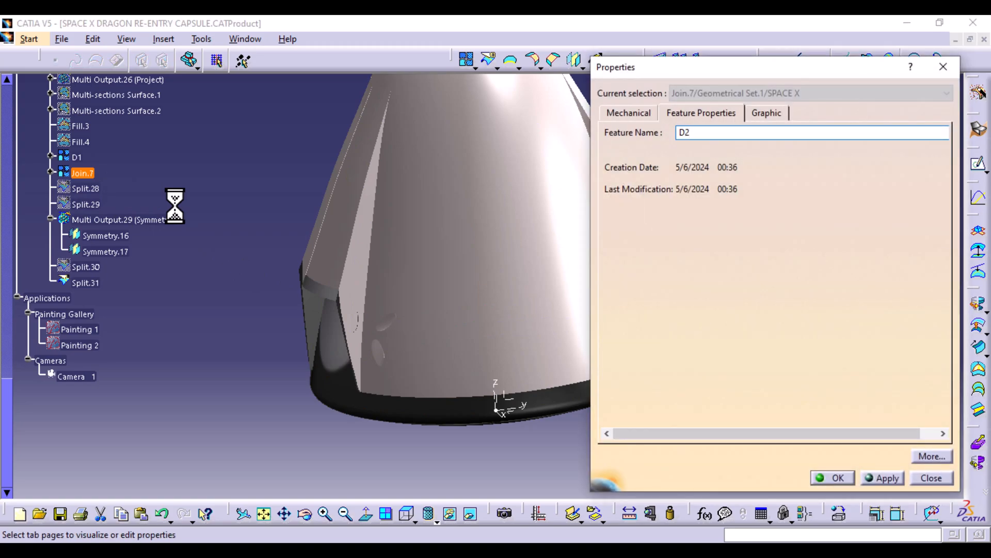
pyautogui.press('Return')
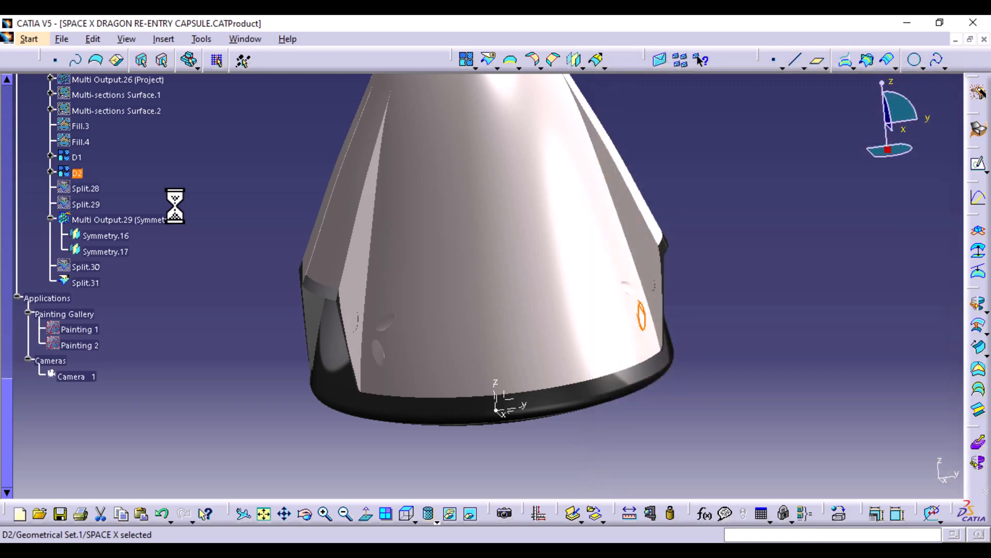
# Rename the mirrored nozzle surface Symmetry.16 as D3 and Symmetry.17 as D4 in their feature properties.
pyautogui.click(128, 236)
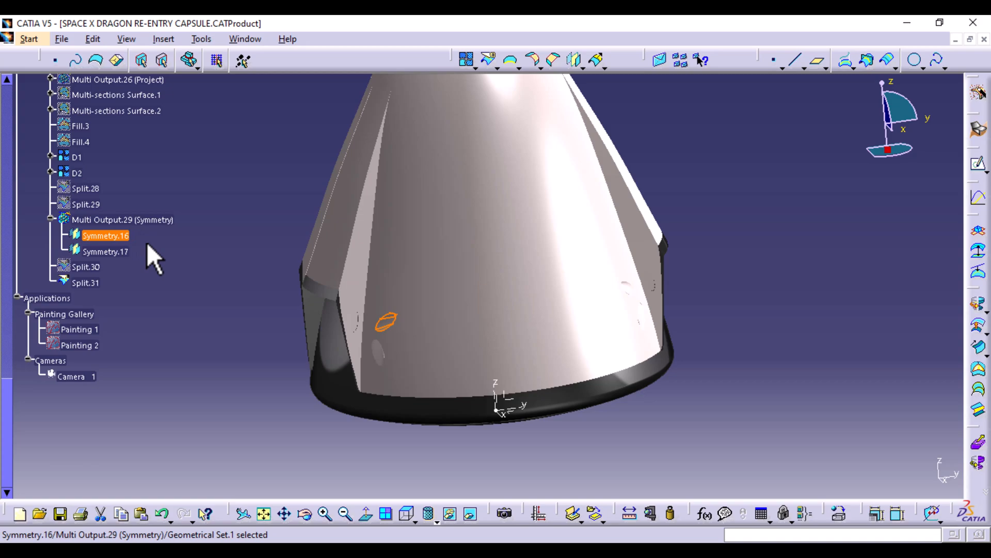
pyautogui.hotkey('alt', 'Return')
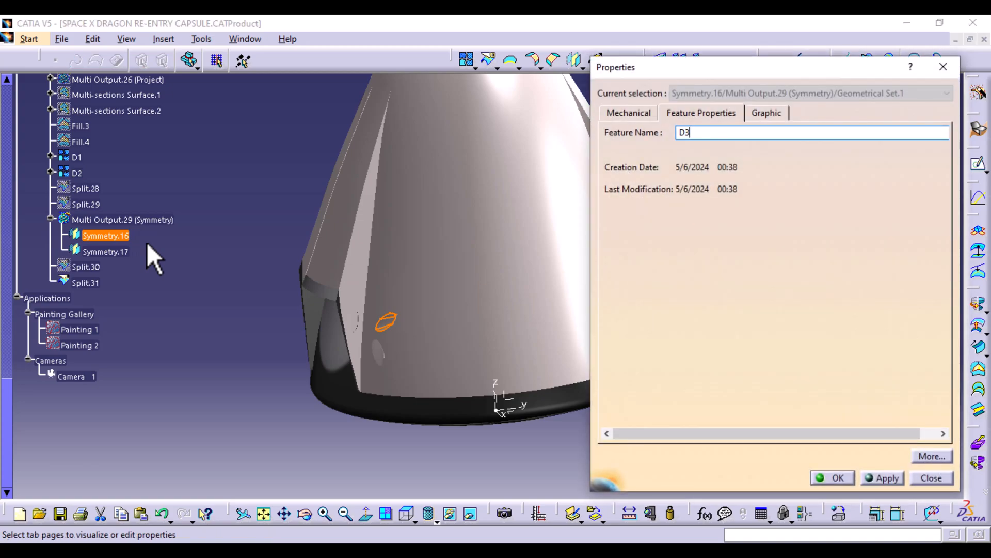
pyautogui.press('Return')
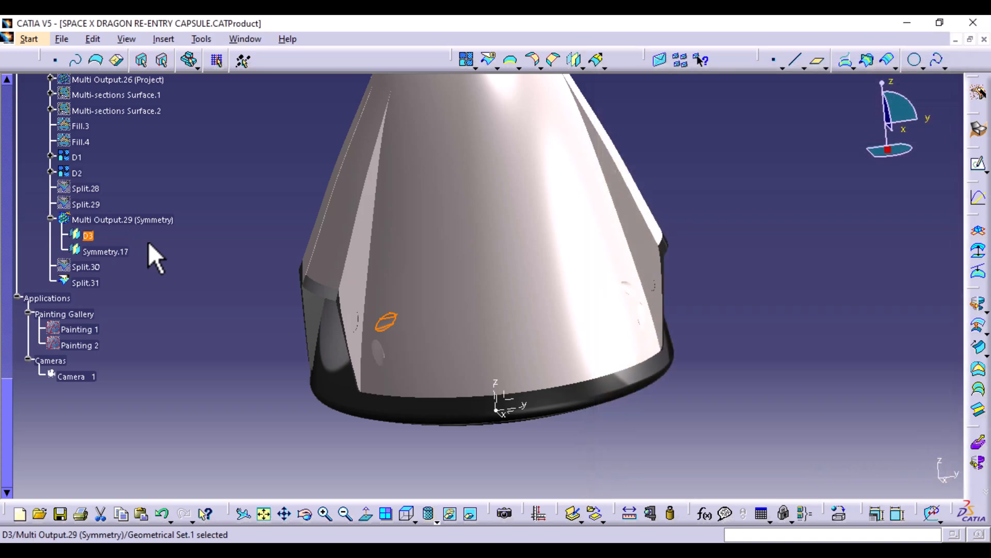
pyautogui.click(124, 253)
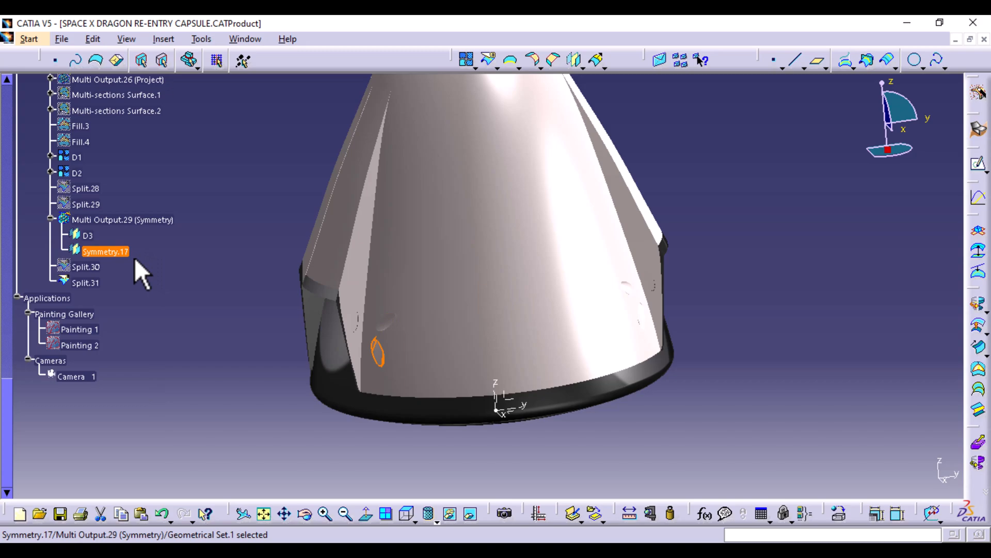
pyautogui.hotkey('alt', 'Return')
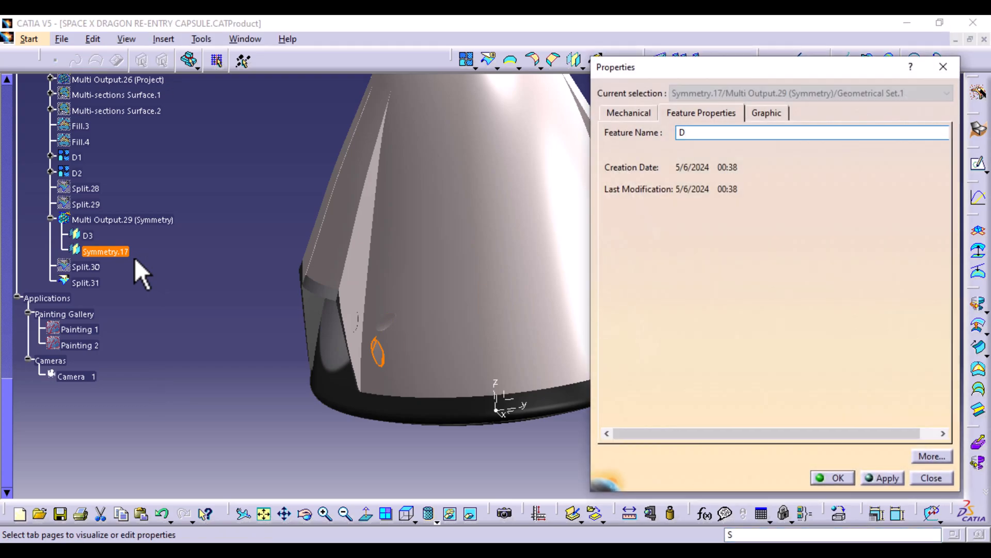
pyautogui.press('Return')
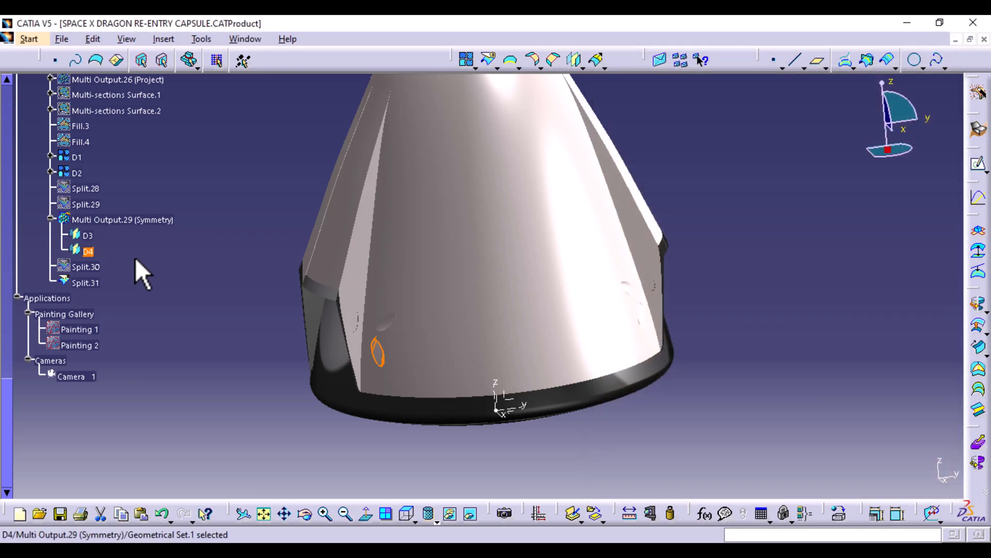
pyautogui.click(168, 299)
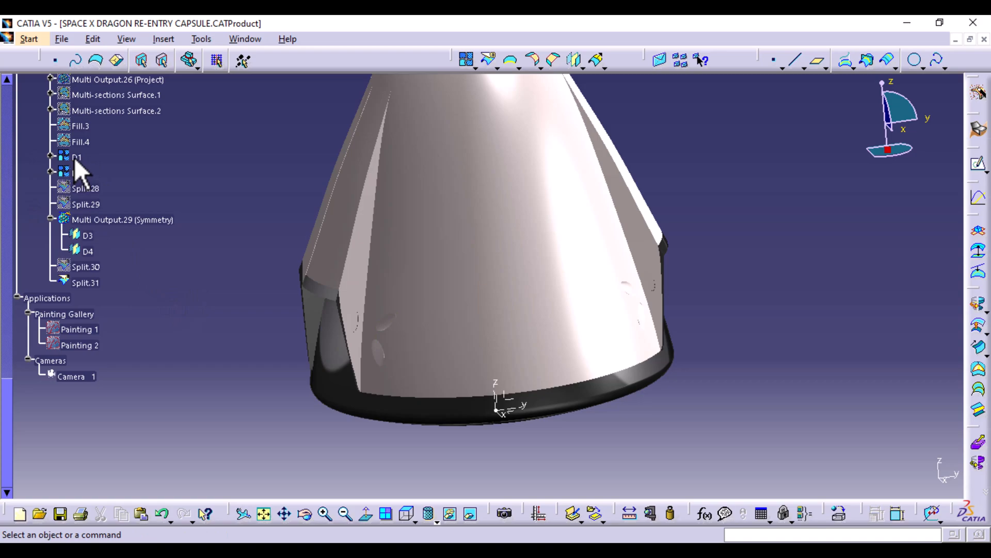
pyautogui.click(75, 157)
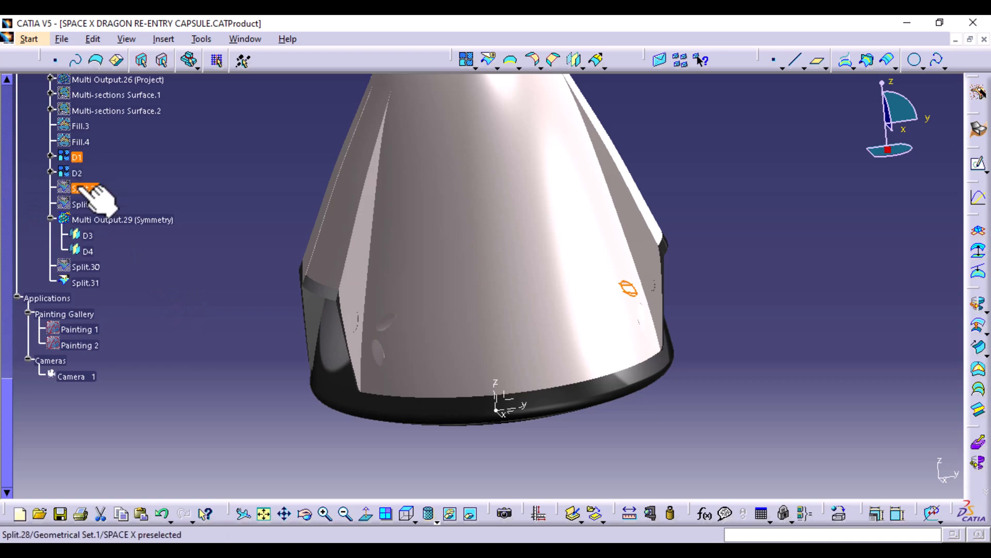
pyautogui.keyDown('ctrl'); pyautogui.click(79, 175); pyautogui.keyUp('ctrl')
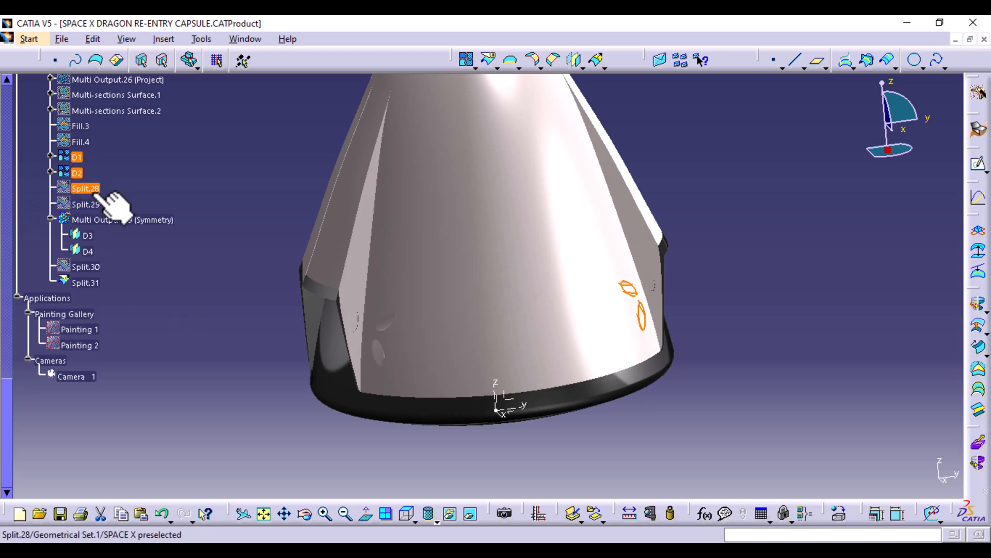
pyautogui.keyDown('ctrl'); pyautogui.click(88, 189); pyautogui.keyUp('ctrl')
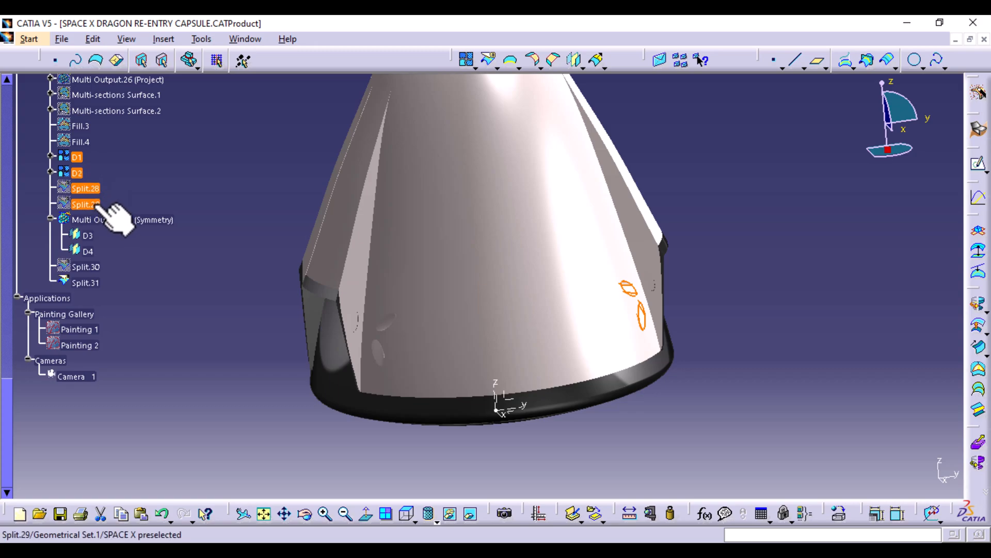
pyautogui.doubleClick(89, 191)
# Apply the Aluminium metal material to the four nozzle surfaces D1, D2, D3 and D4.
pyautogui.click(75, 157)
pyautogui.keyDown('ctrl'); pyautogui.click(77, 173); pyautogui.keyUp('ctrl')
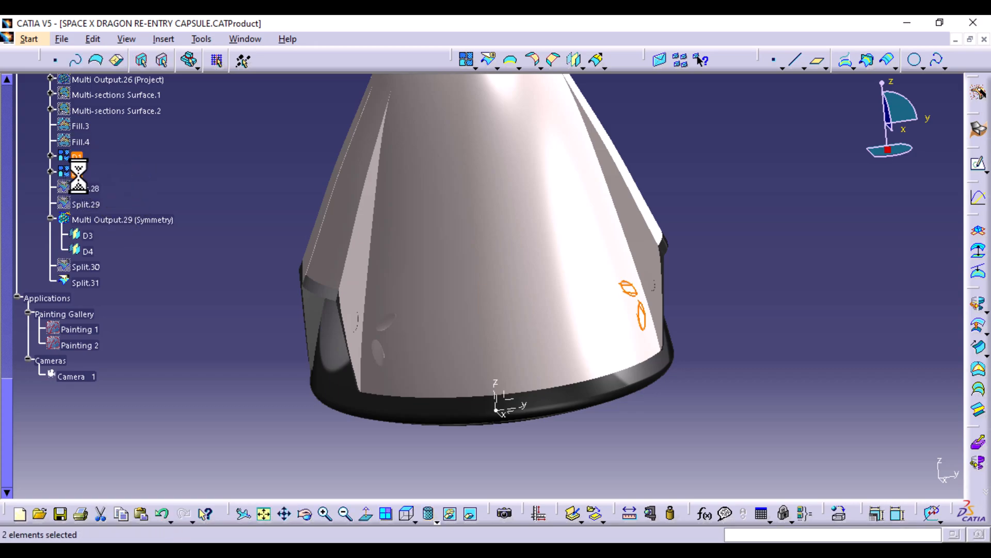
pyautogui.keyDown('ctrl'); pyautogui.click(88, 236); pyautogui.keyUp('ctrl')
pyautogui.keyDown('ctrl'); pyautogui.click(88, 251); pyautogui.keyUp('ctrl')
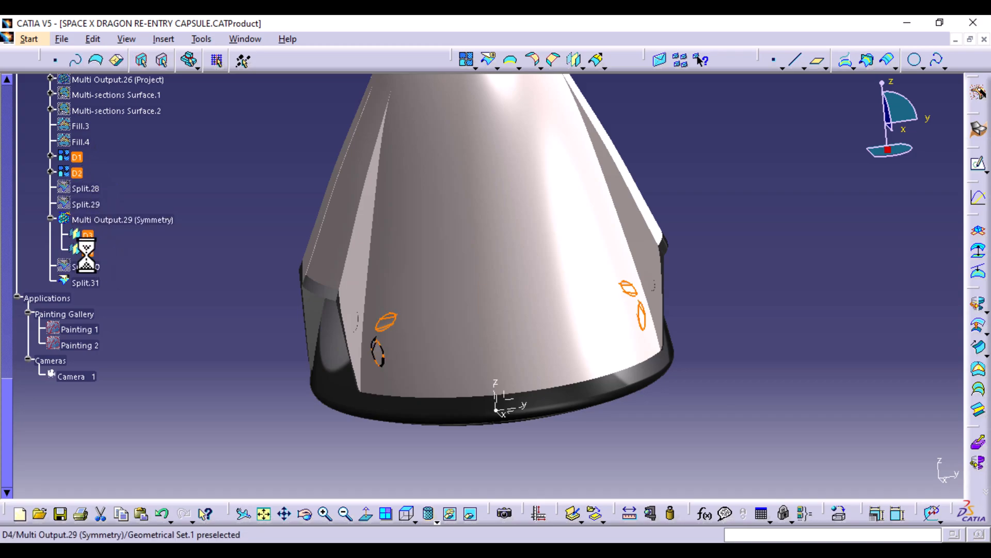
pyautogui.click(839, 515)
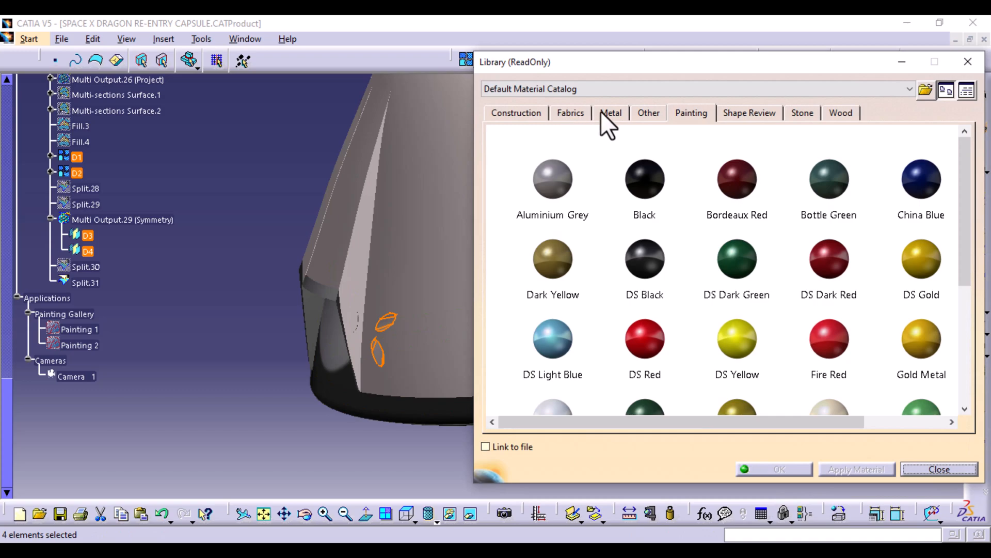
pyautogui.click(602, 112)
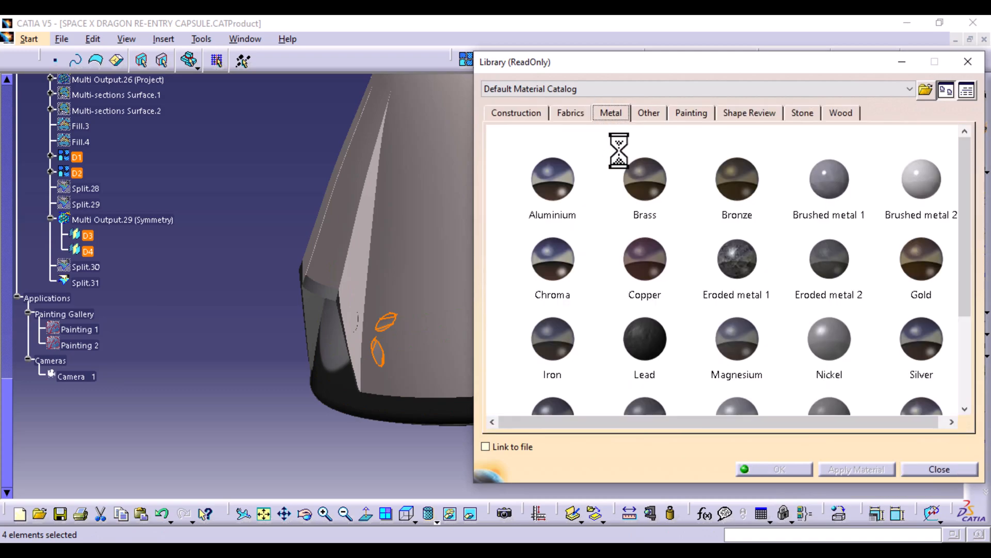
pyautogui.click(558, 178)
pyautogui.click(776, 470)
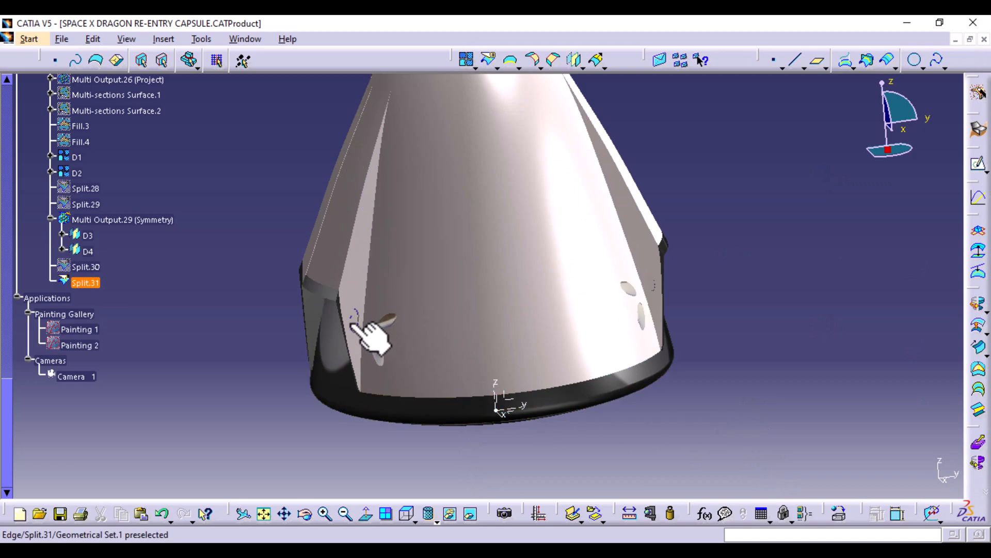
# Select the circular Join.3 face on the side panel beside the two thruster recesses and locate Join.3 in the tree.
pyautogui.scroll(6, 110, 311)
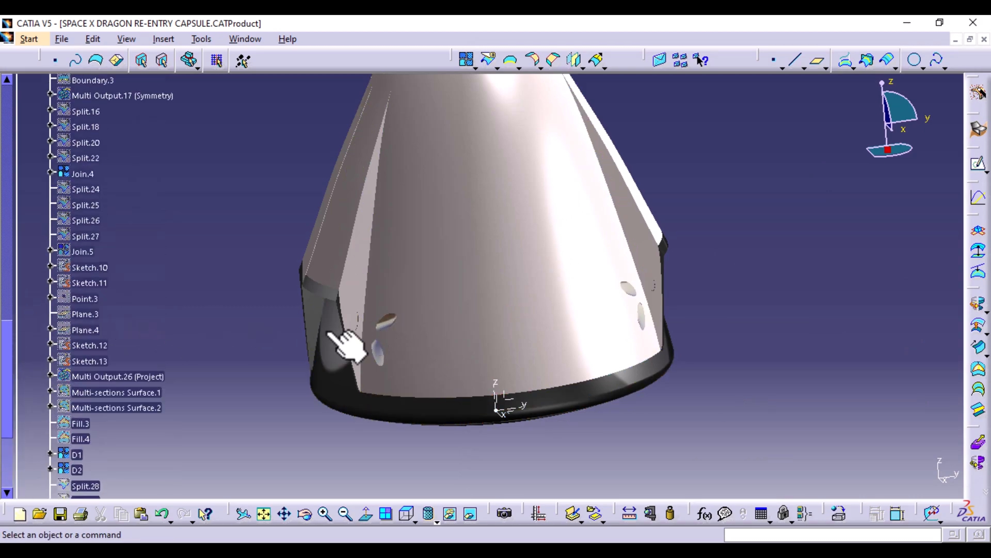
pyautogui.moveTo(774, 428); pyautogui.dragTo(409, 342, button='middle')
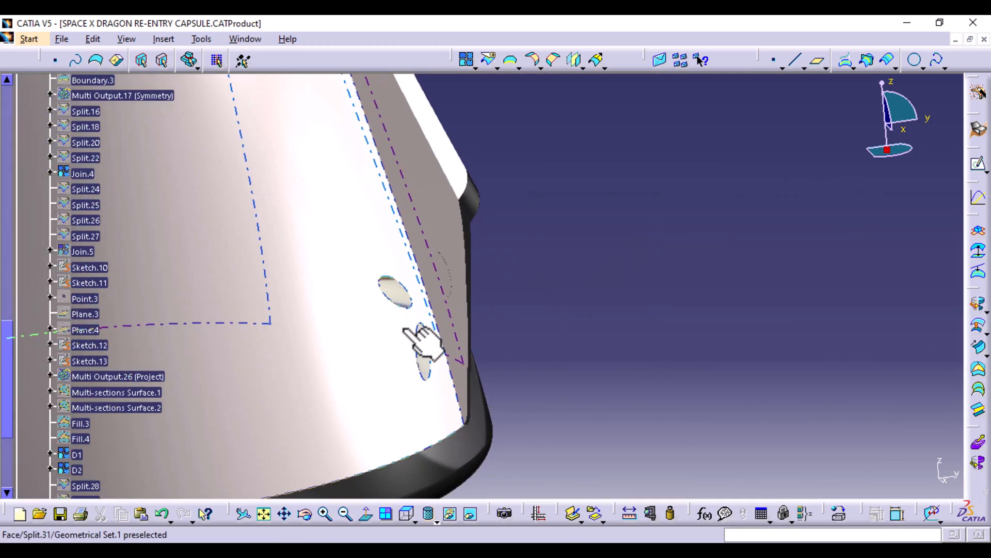
pyautogui.click(448, 282)
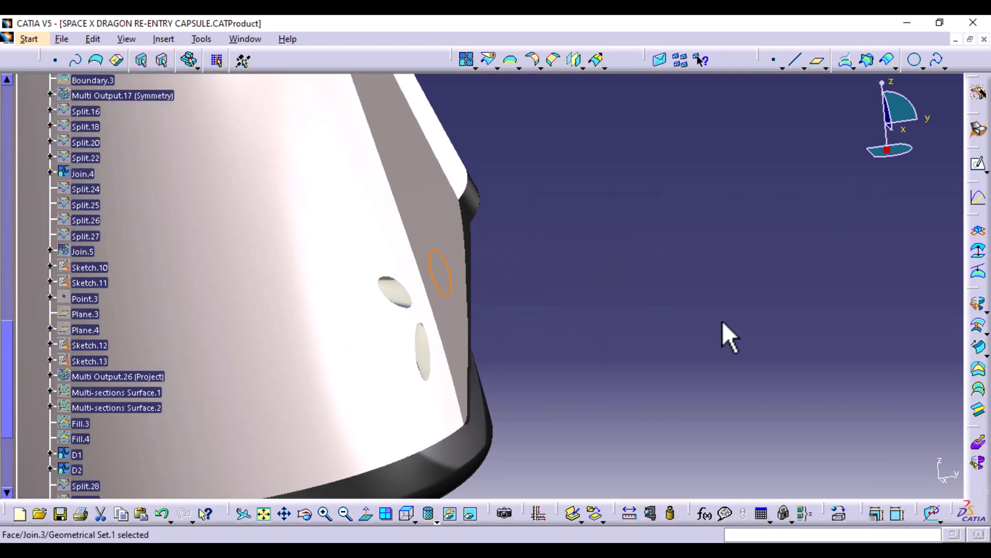
pyautogui.scroll(7, 96, 265)
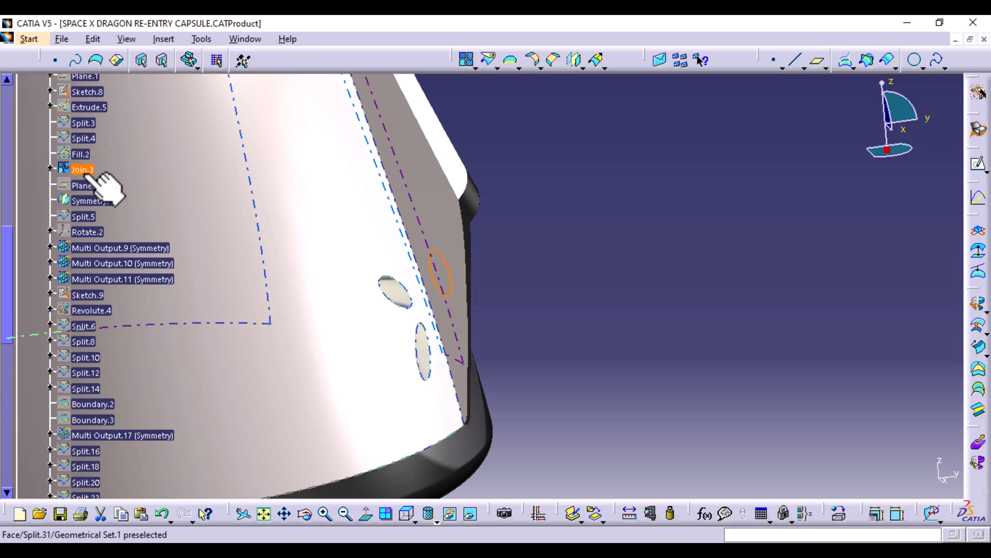
pyautogui.hotkey('alt', 'Return')
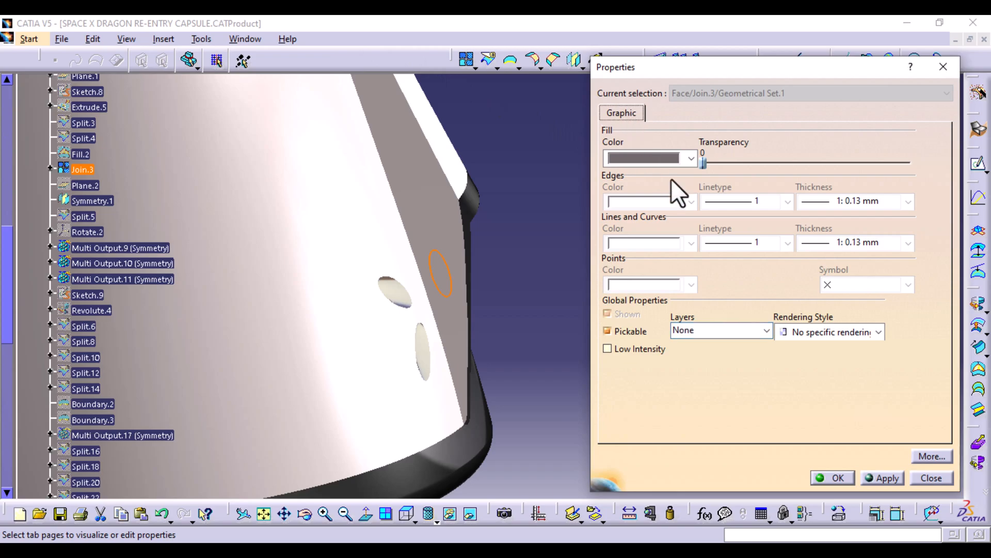
pyautogui.click(932, 478)
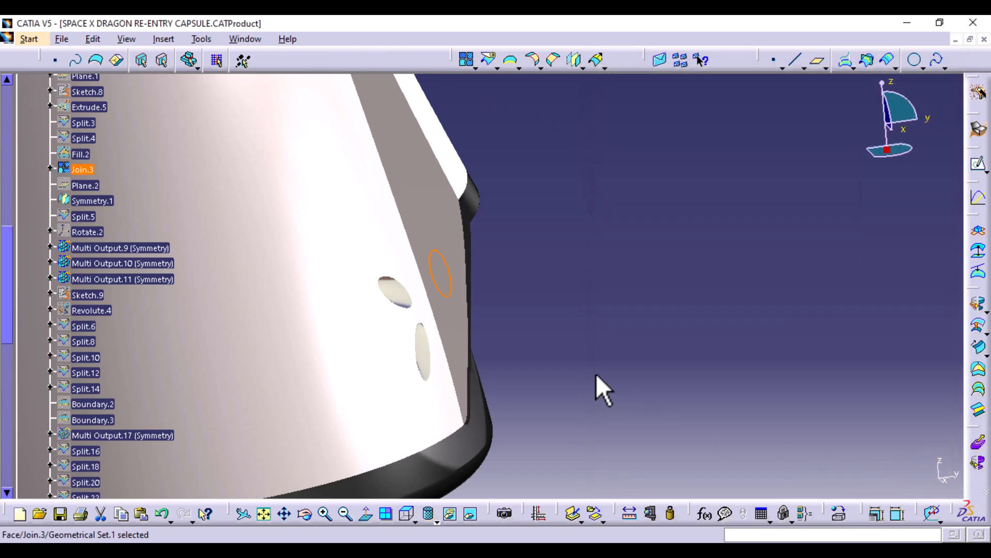
pyautogui.rightClick(89, 170)
pyautogui.click(150, 228)
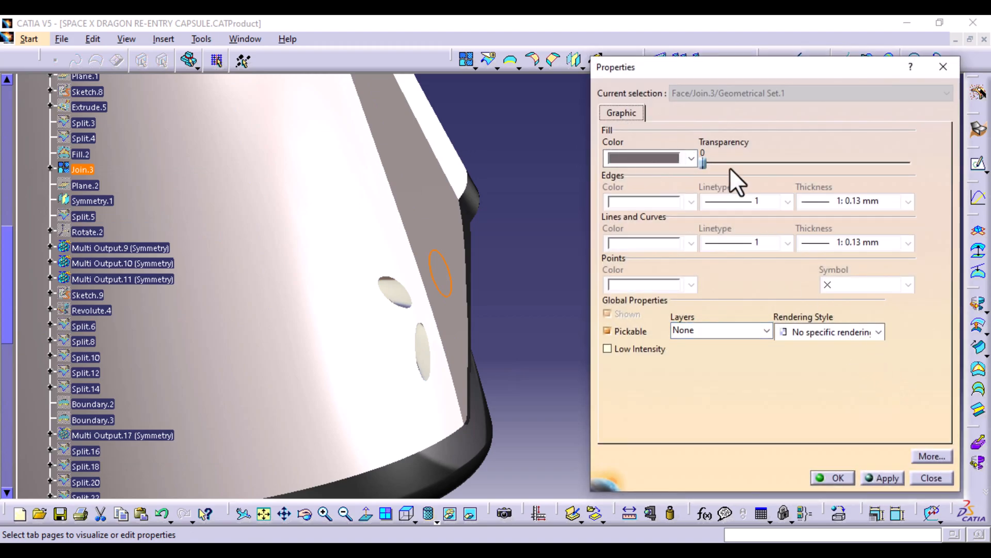
pyautogui.click(932, 478)
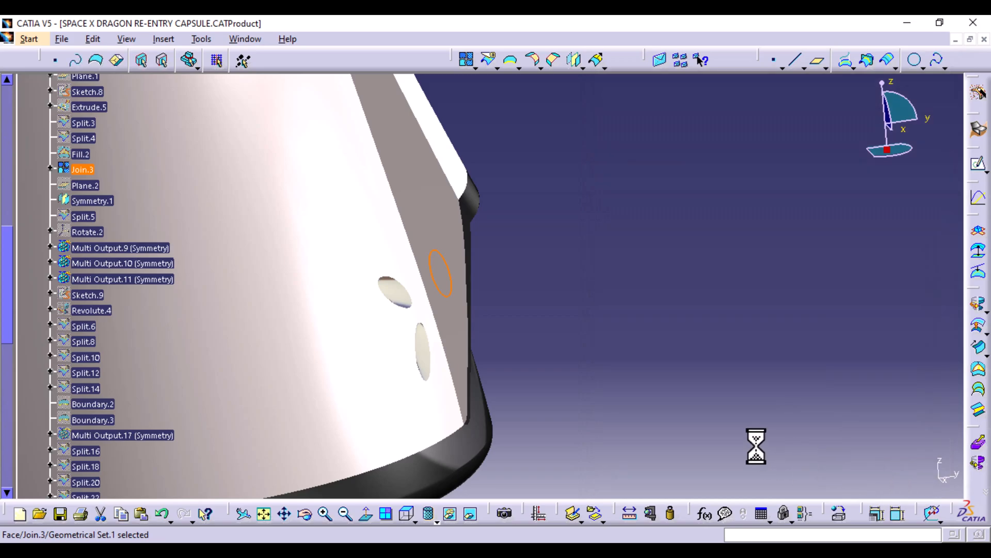
# Add the matching circular faces of Symmetry.1, Multi Output.9 and Multi Output.11 around the hull to the selection.
pyautogui.moveTo(646, 258); pyautogui.dragTo(413, 357, button='middle')
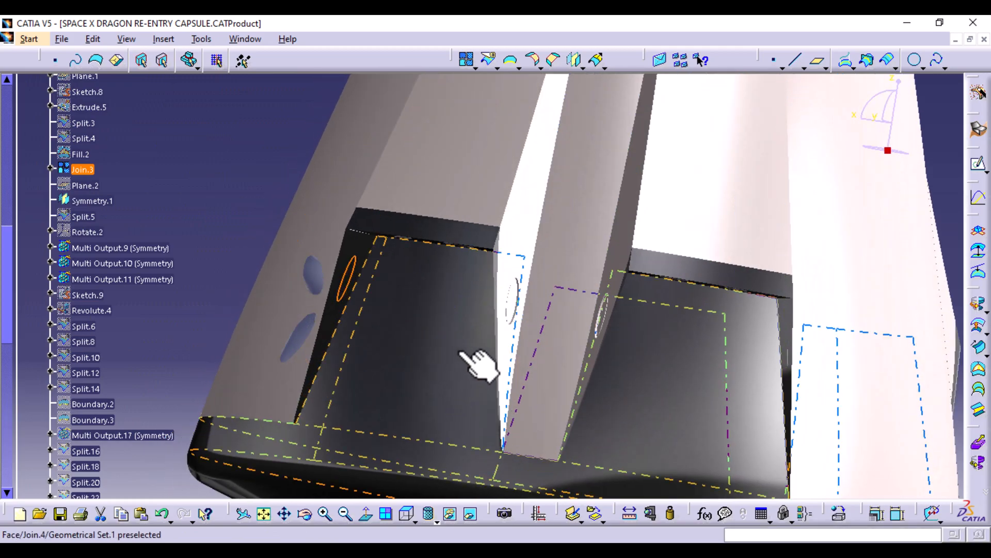
pyautogui.keyDown('ctrl'); pyautogui.click(512, 302); pyautogui.keyUp('ctrl')
pyautogui.keyDown('ctrl'); pyautogui.click(601, 321); pyautogui.keyUp('ctrl')
pyautogui.moveTo(708, 354); pyautogui.dragTo(752, 343, button='middle')
pyautogui.keyDown('ctrl'); pyautogui.click(747, 333); pyautogui.keyUp('ctrl')
pyautogui.moveTo(818, 286); pyautogui.dragTo(752, 361, button='middle')
pyautogui.keyDown('ctrl'); pyautogui.click(696, 336); pyautogui.keyUp('ctrl')
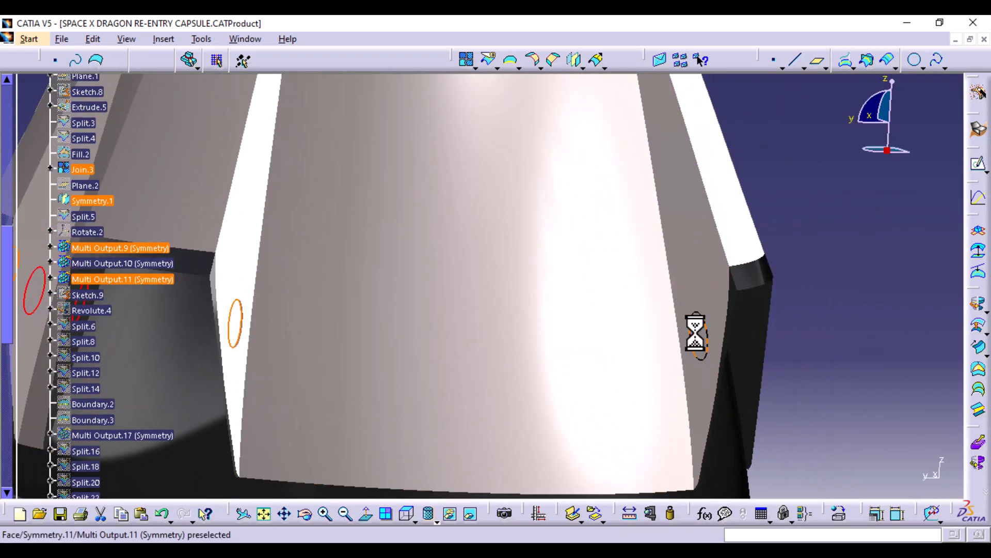
pyautogui.moveTo(695, 333); pyautogui.dragTo(879, 317, button='middle')
pyautogui.keyDown('ctrl'); pyautogui.click(534, 397); pyautogui.keyUp('ctrl')
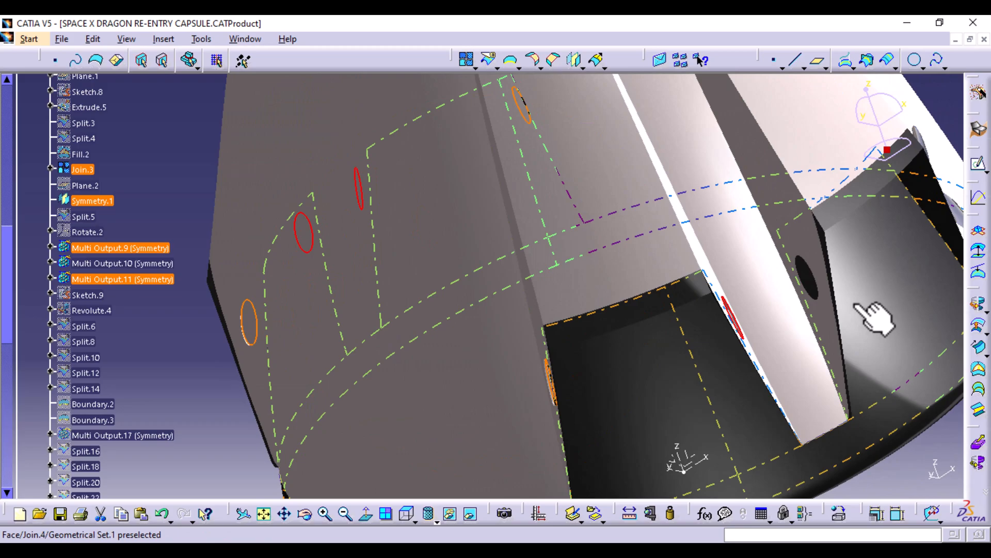
# Add the remaining circular side-panel faces, including Symmetry.7 of Multi Output.10, to the selection.
pyautogui.moveTo(818, 277); pyautogui.dragTo(780, 380, button='middle')
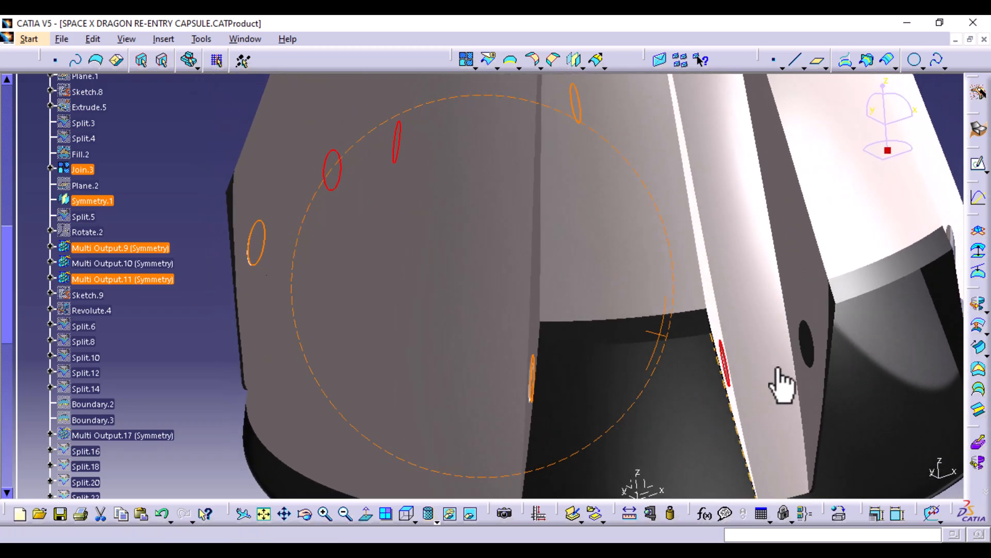
pyautogui.moveTo(684, 334); pyautogui.dragTo(754, 310, button='middle')
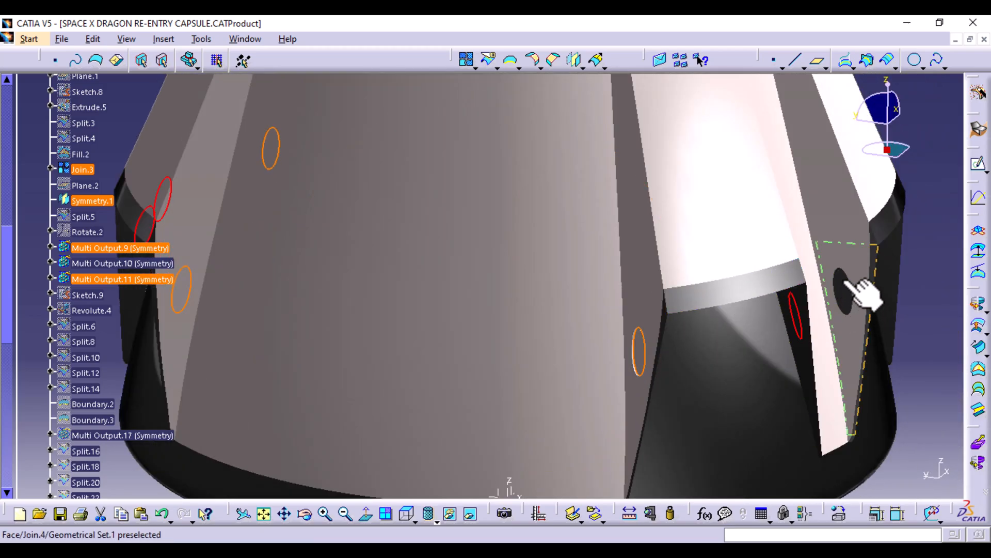
pyautogui.moveTo(815, 317); pyautogui.dragTo(560, 299, button='middle')
pyautogui.moveTo(743, 388); pyautogui.dragTo(534, 408, button='middle')
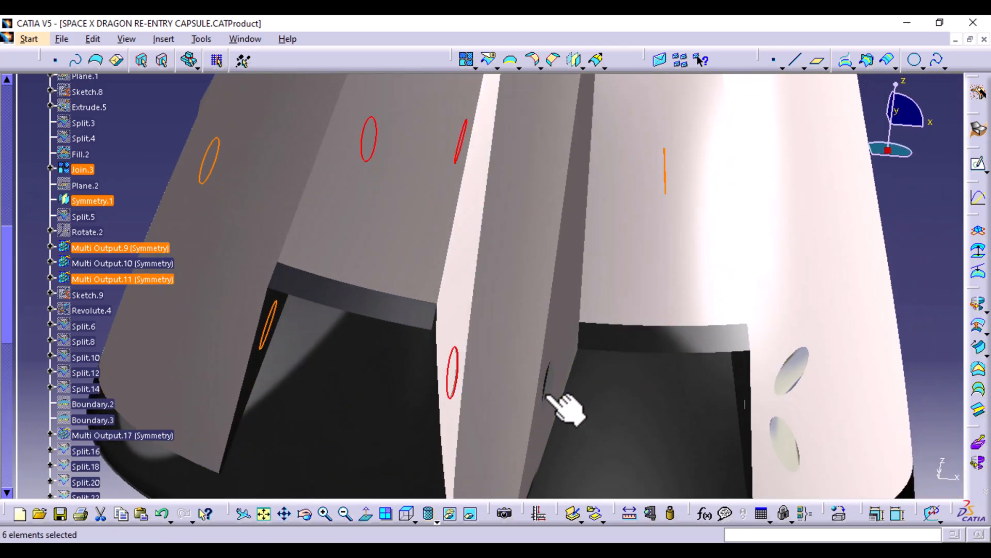
pyautogui.moveTo(692, 432); pyautogui.dragTo(493, 384, button='middle')
pyautogui.click(580, 395)
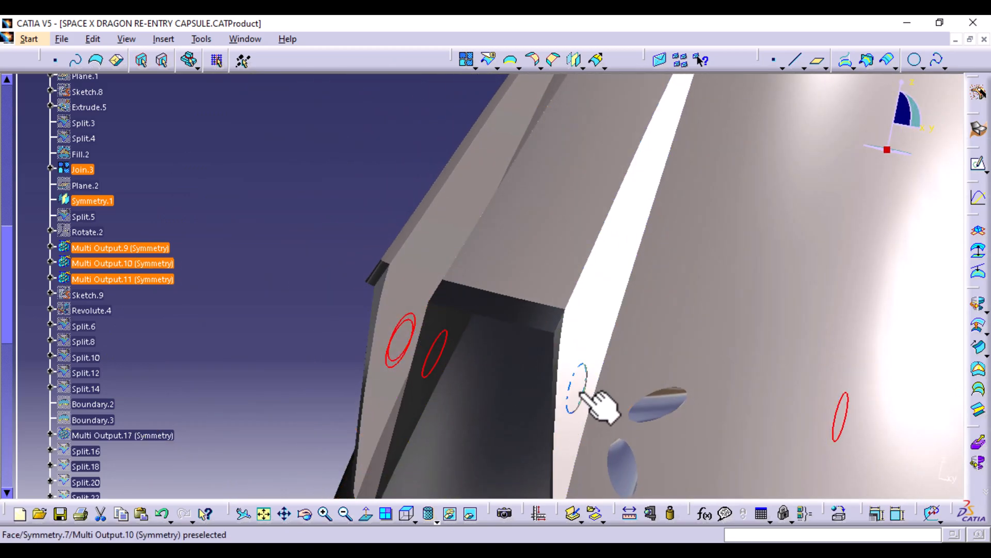
# Apply the Aluminium metal material to the selected circular side-panel faces.
pyautogui.moveTo(710, 322); pyautogui.dragTo(707, 462, button='middle')
pyautogui.click(837, 513)
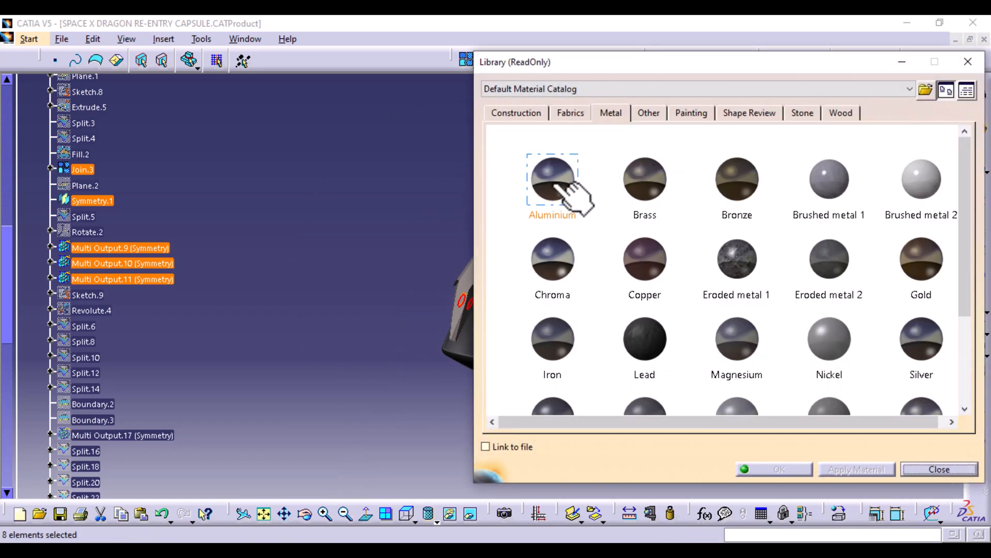
pyautogui.click(565, 183)
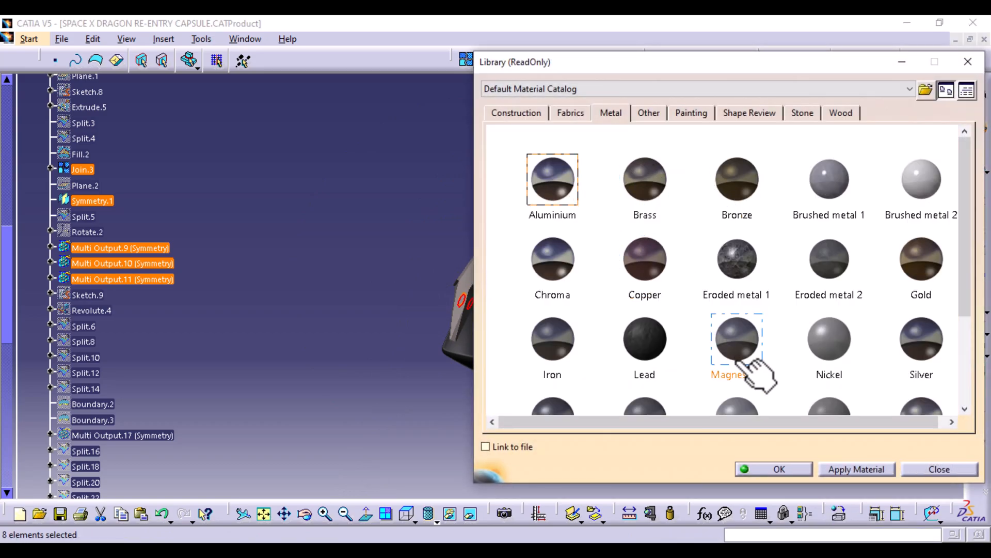
pyautogui.click(858, 468)
pyautogui.click(773, 469)
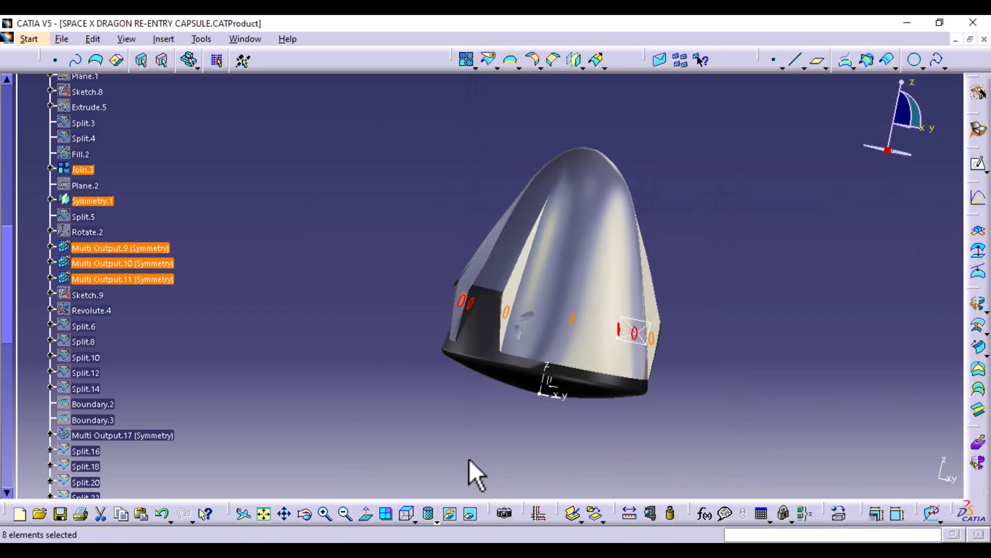
# Examine the circular openings around the hull recesses and expand Multi Output.10 (Symmetry) to check its mirrored elements.
pyautogui.moveTo(377, 332); pyautogui.dragTo(601, 153, button='middle')
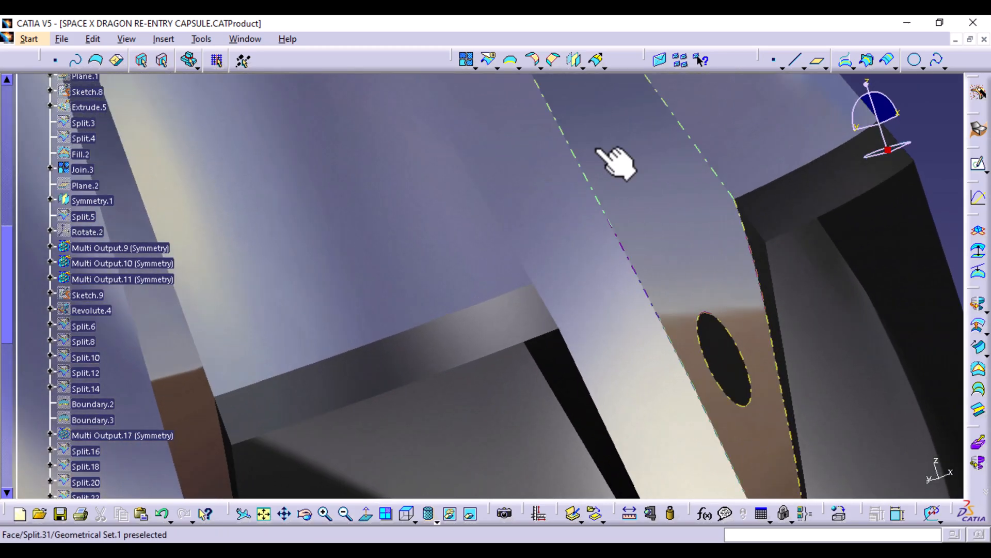
pyautogui.moveTo(789, 402); pyautogui.dragTo(671, 313, button='middle')
pyautogui.moveTo(754, 305); pyautogui.dragTo(520, 274, button='middle')
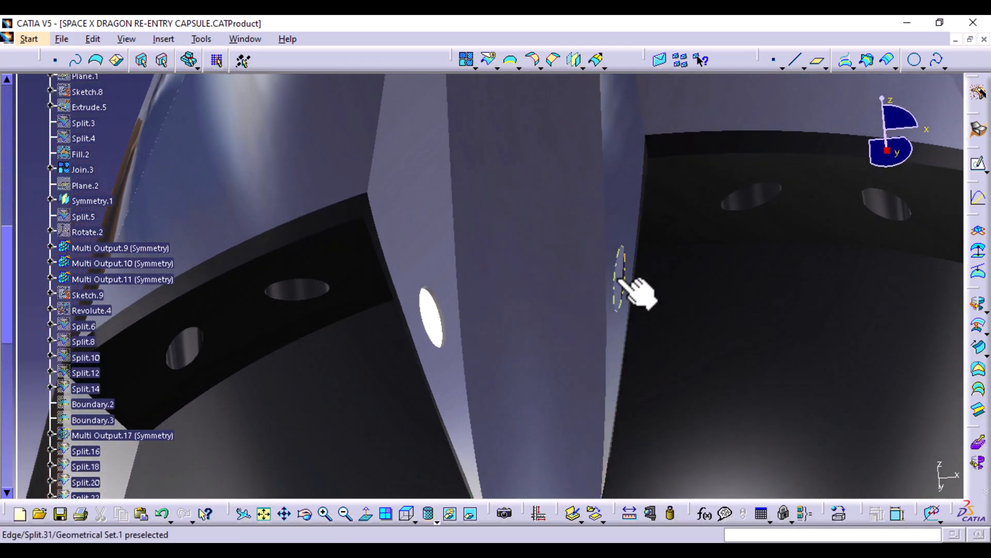
pyautogui.moveTo(699, 239); pyautogui.dragTo(695, 177, button='middle')
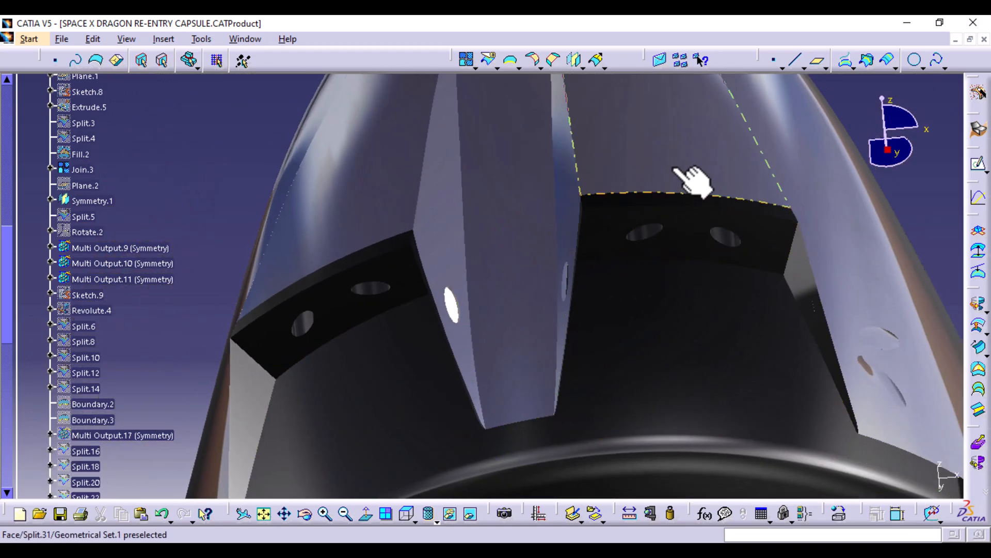
pyautogui.click(675, 170)
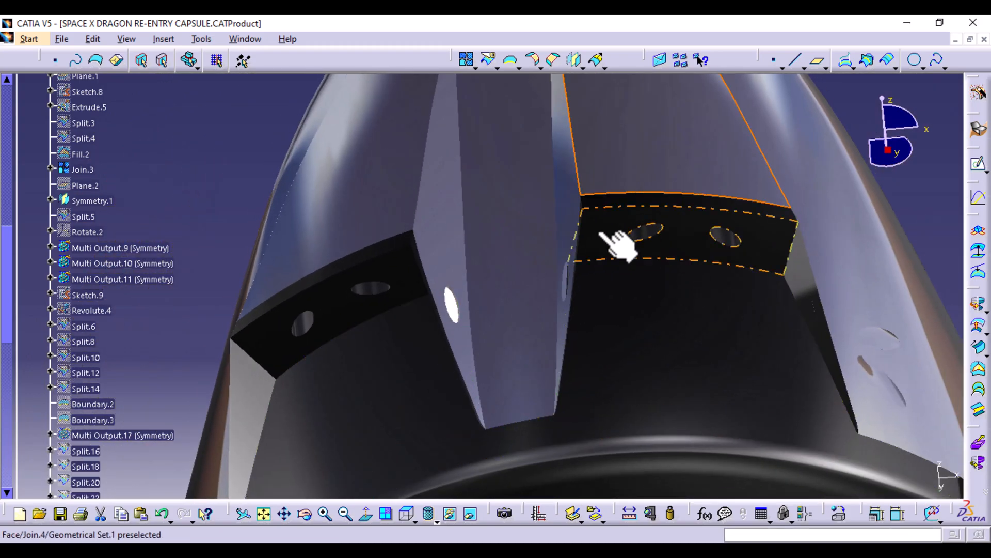
pyautogui.click(651, 237)
pyautogui.moveTo(666, 242); pyautogui.dragTo(472, 294, button='middle')
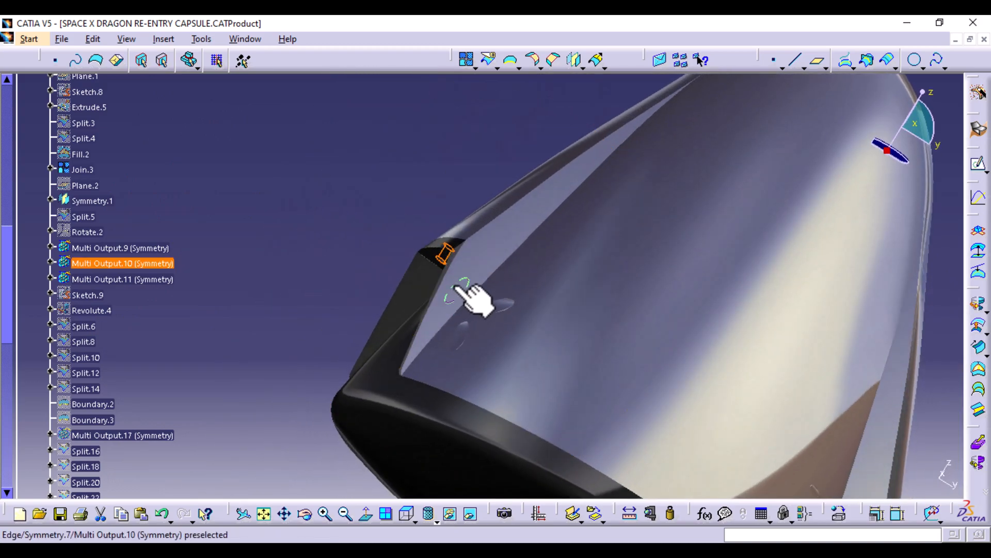
pyautogui.click(51, 262)
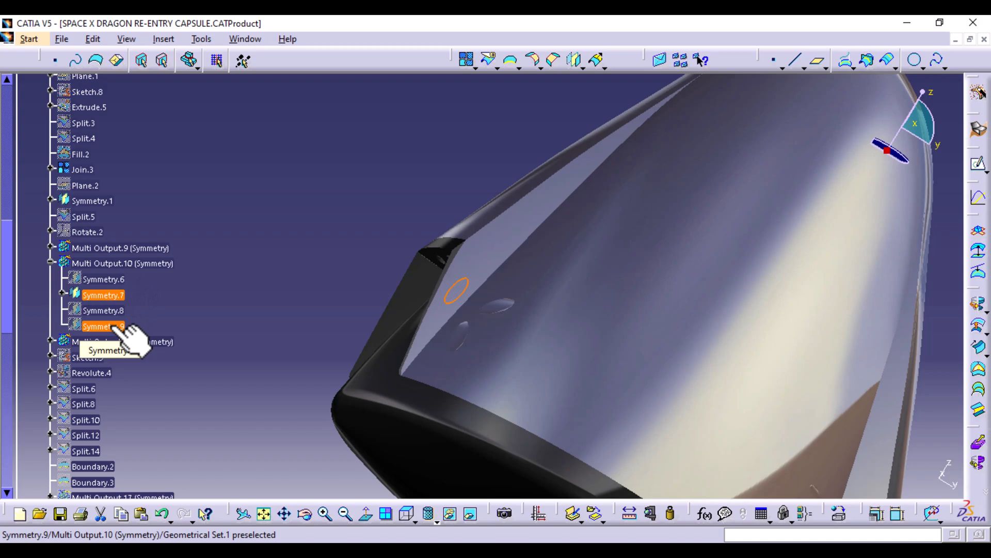
pyautogui.click(100, 278)
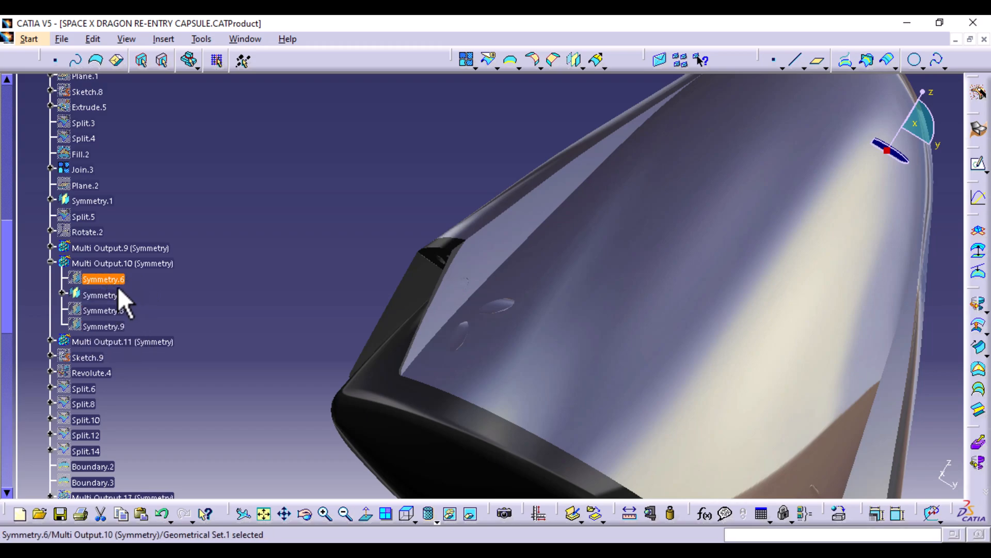
# Show and re-hide Symmetry.6 and Symmetry.8 of Multi Output.10 to identify their geometry.
pyautogui.moveTo(290, 214); pyautogui.dragTo(558, 299, button='middle')
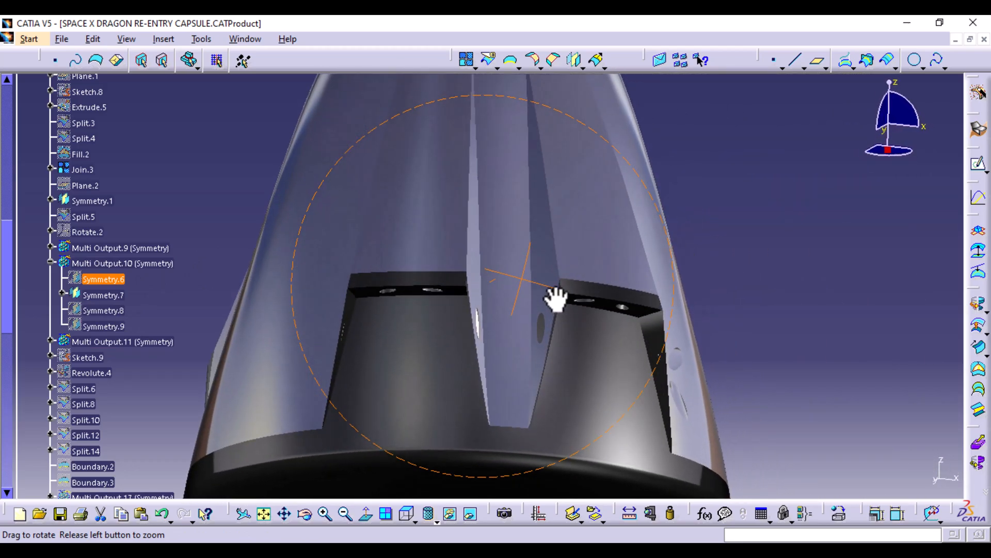
pyautogui.rightClick(125, 283)
pyautogui.click(136, 290)
pyautogui.rightClick(107, 279)
pyautogui.click(141, 289)
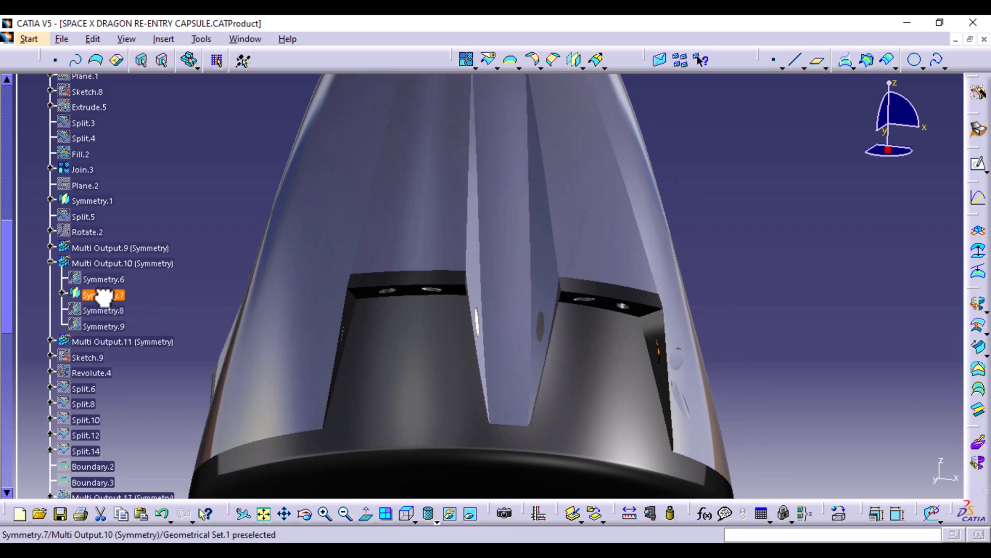
pyautogui.rightClick(114, 313)
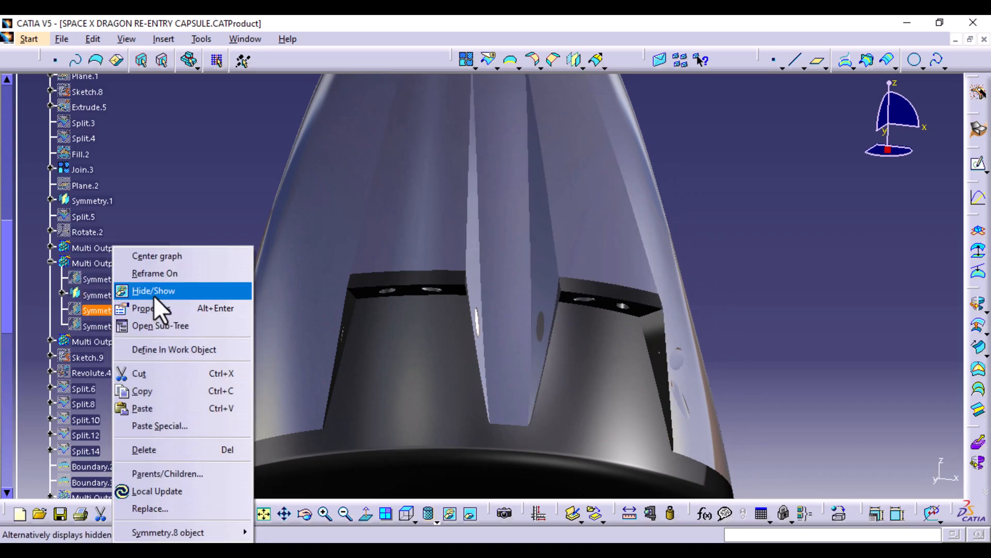
pyautogui.click(153, 292)
pyautogui.click(114, 310)
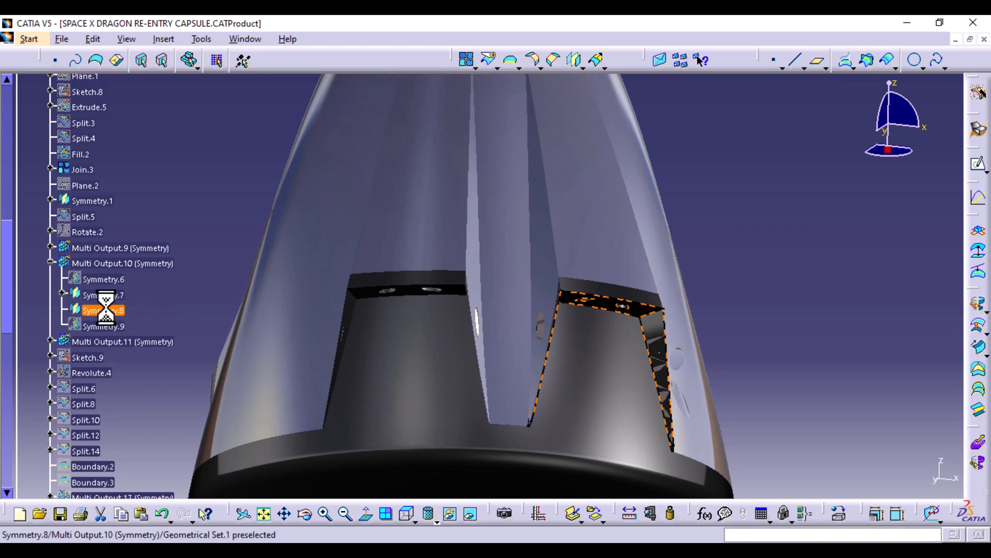
pyautogui.rightClick(106, 310)
pyautogui.click(156, 290)
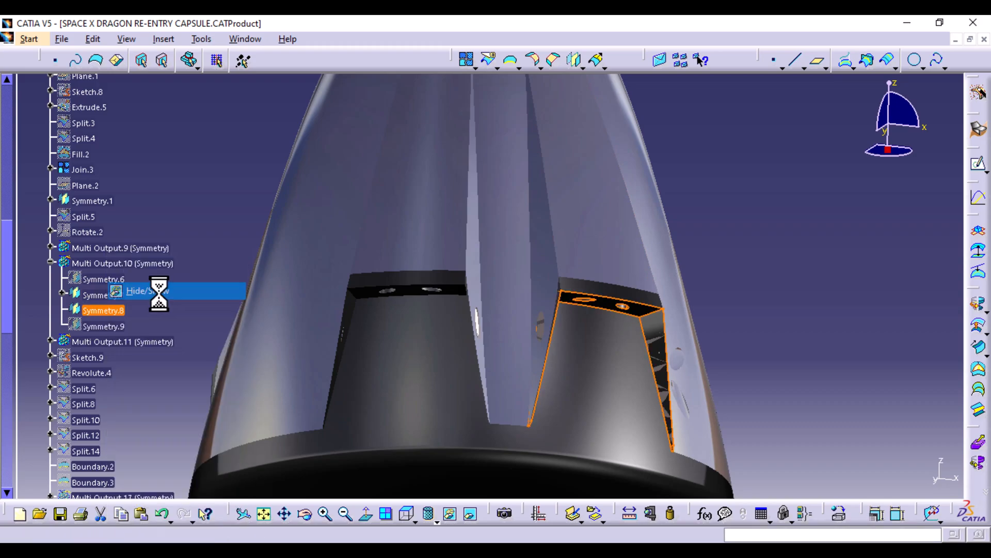
# Show Symmetry.9 of Multi Output.10 and examine the circular opening in the hull's side panel up close.
pyautogui.click(108, 326)
pyautogui.rightClick(108, 326)
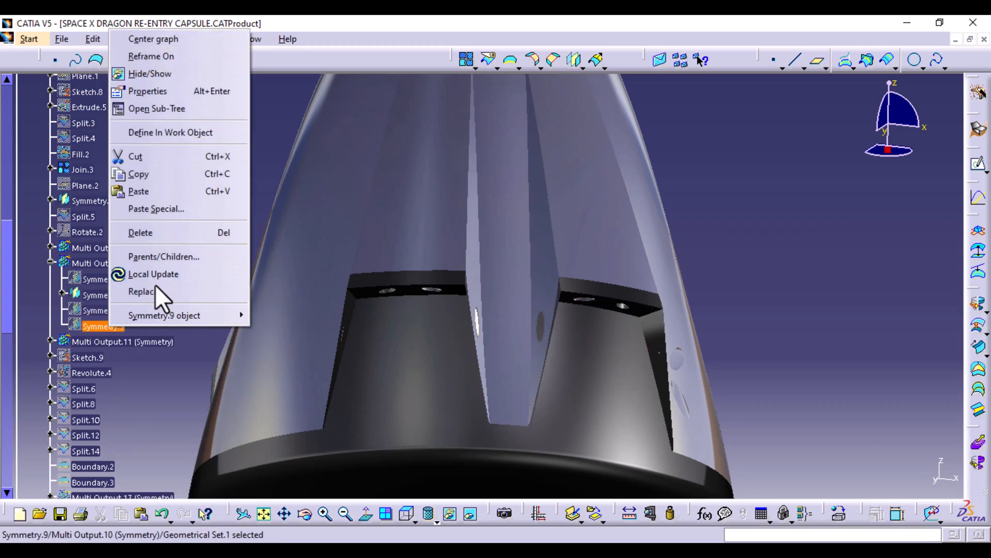
pyautogui.click(153, 75)
pyautogui.click(108, 326)
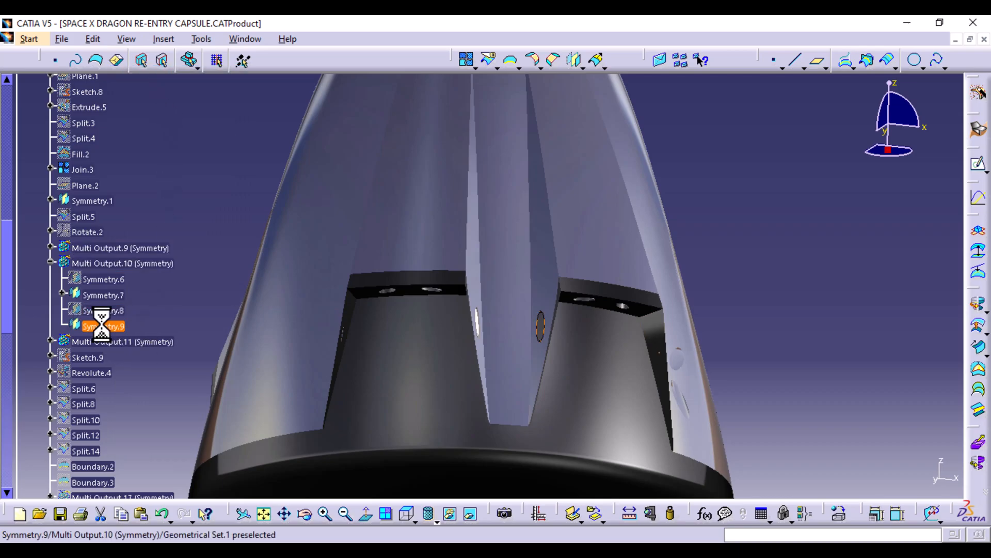
pyautogui.moveTo(599, 379); pyautogui.dragTo(578, 268, button='middle')
pyautogui.moveTo(625, 394); pyautogui.dragTo(516, 316, button='middle')
pyautogui.moveTo(544, 368); pyautogui.dragTo(449, 416, button='middle')
# Edit the symmetry that defines Symmetry.9, replacing its input Symmetry.1\Edge.12 with the complete Symmetry.1 element.
pyautogui.click(101, 326)
pyautogui.doubleClick(101, 326)
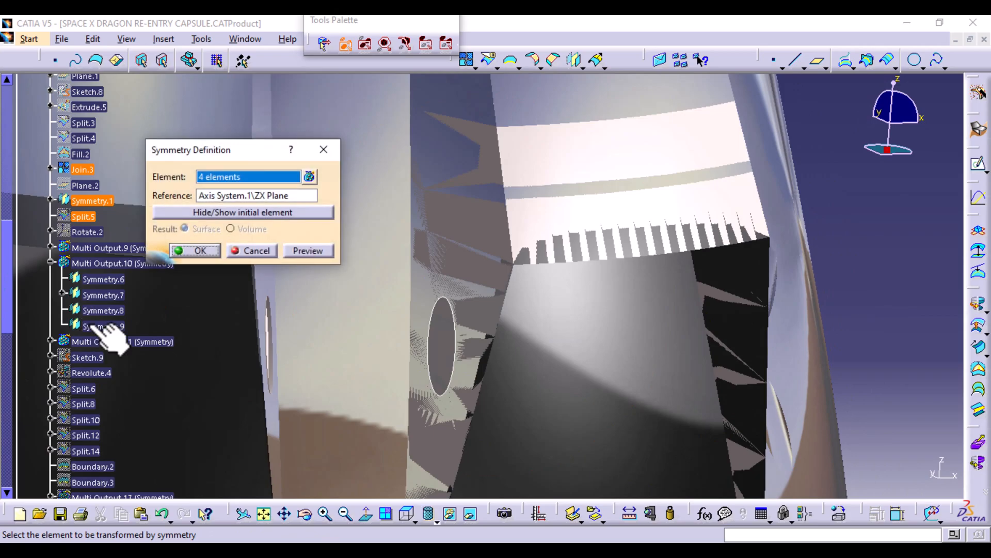
pyautogui.click(309, 176)
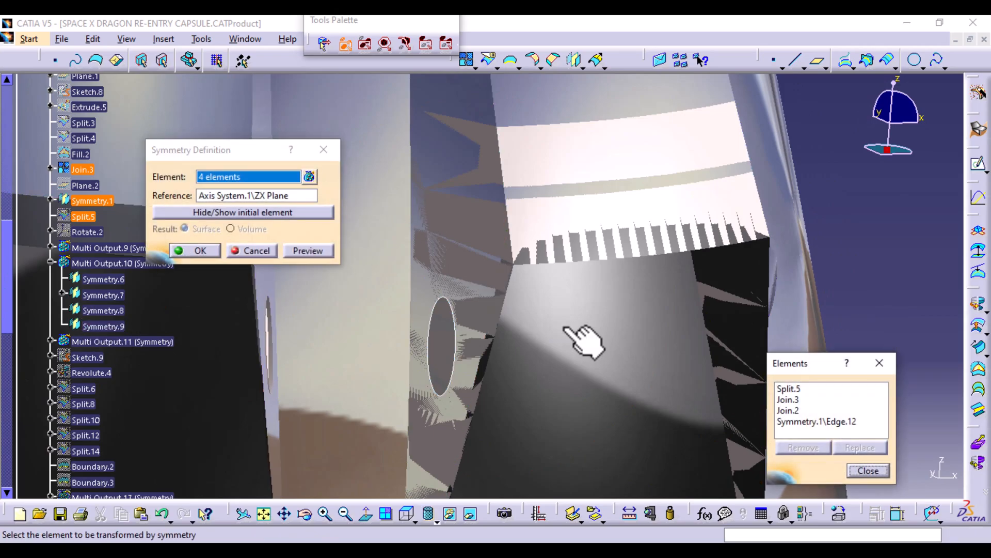
pyautogui.click(810, 421)
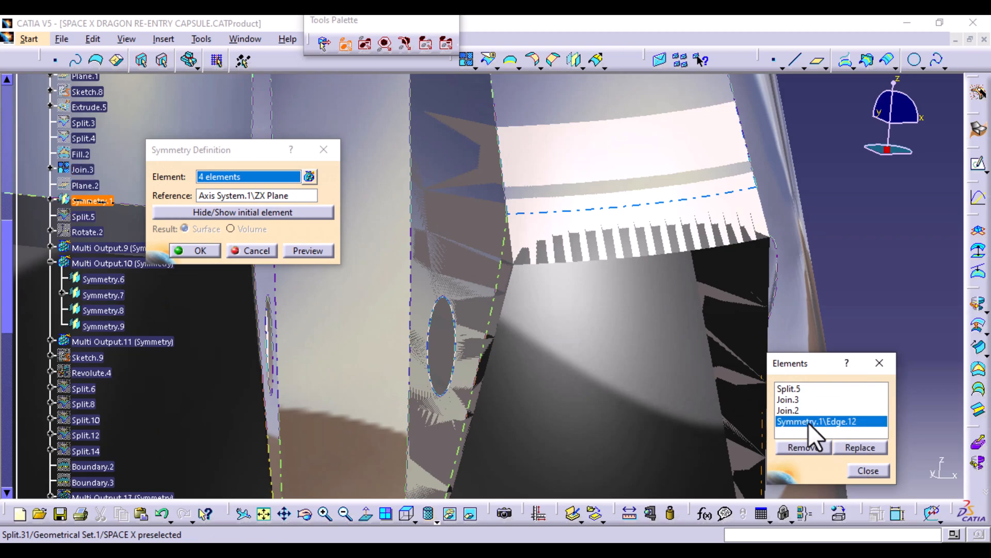
pyautogui.moveTo(258, 150); pyautogui.dragTo(409, 78)
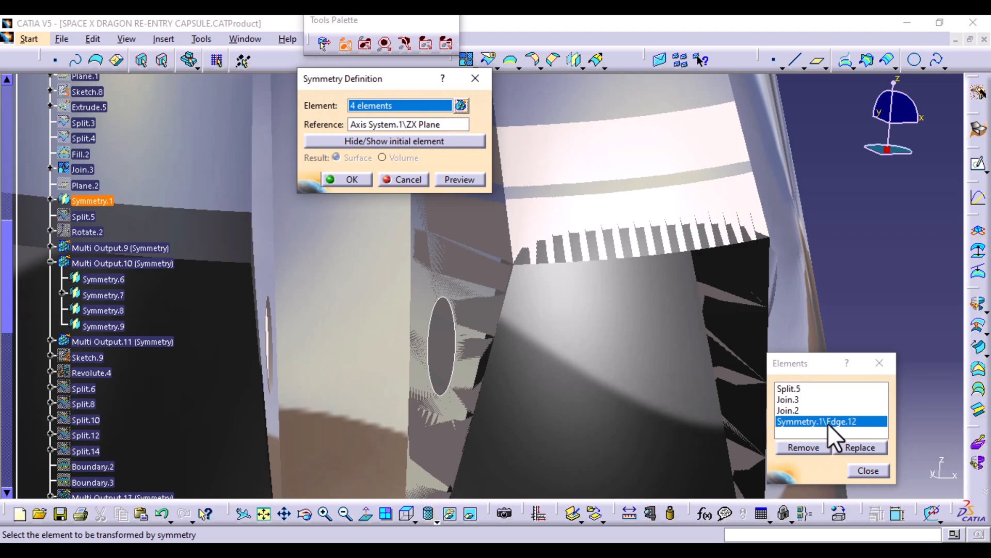
pyautogui.click(858, 447)
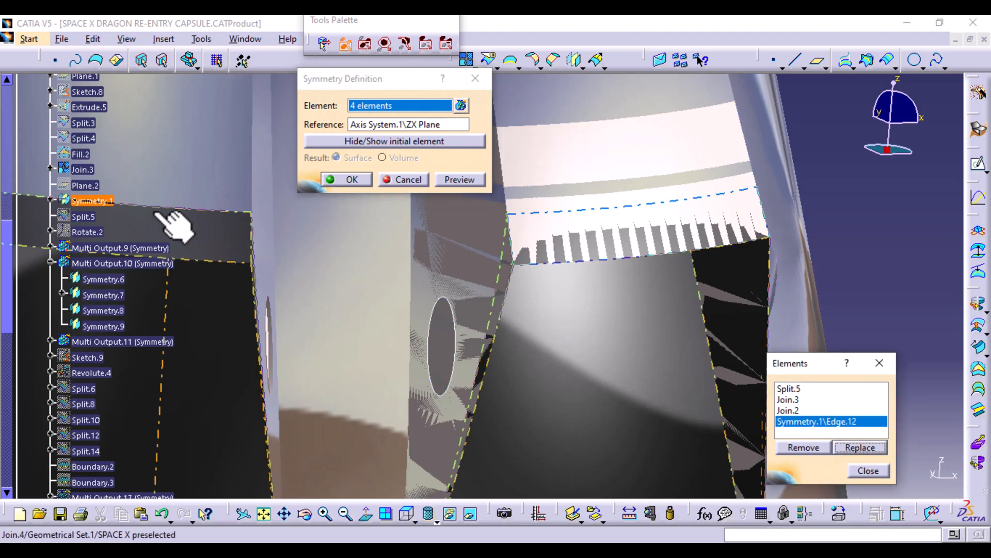
pyautogui.click(50, 201)
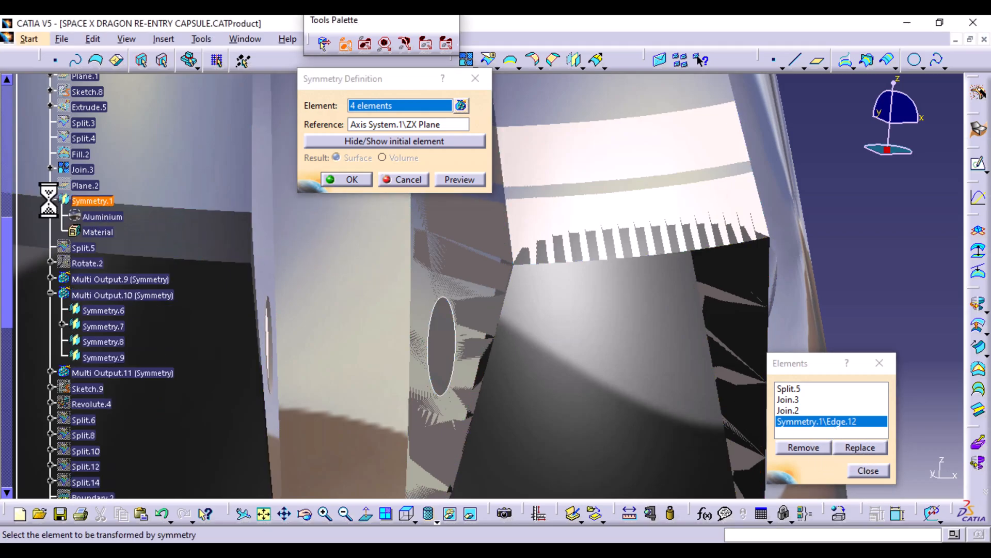
pyautogui.click(92, 201)
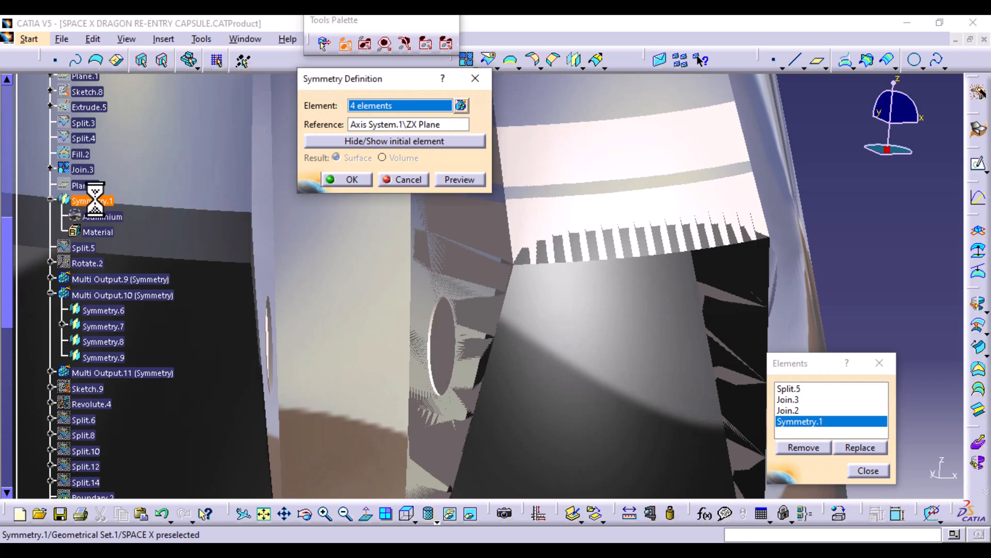
pyautogui.click(876, 472)
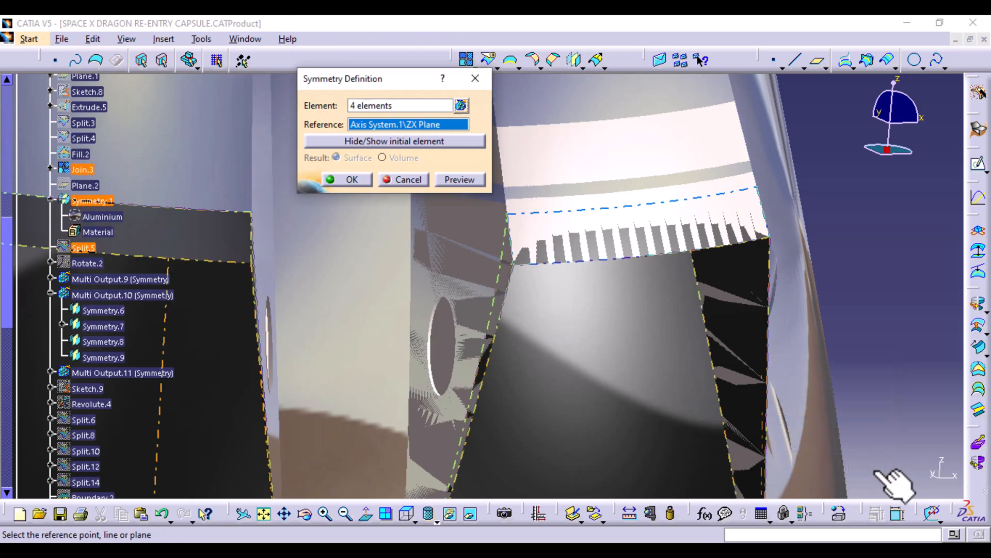
pyautogui.click(355, 179)
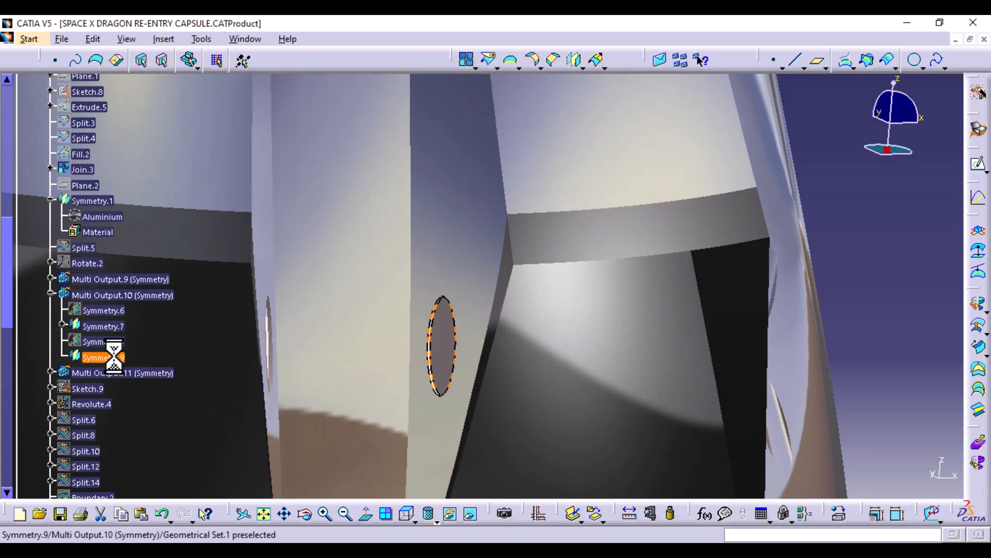
# Apply the Aluminium metal material to Symmetry.9 of Multi Output.10.
pyautogui.click(838, 514)
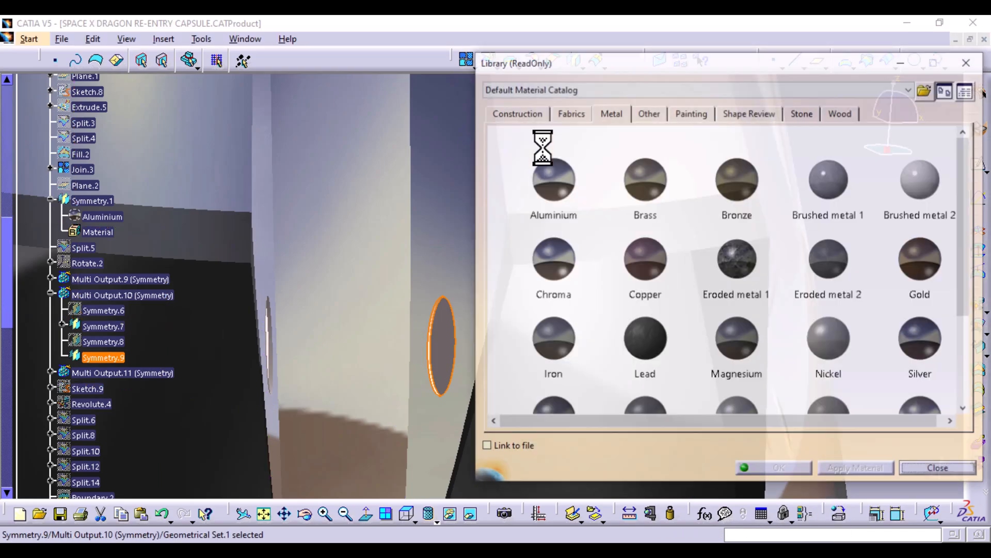
pyautogui.click(553, 178)
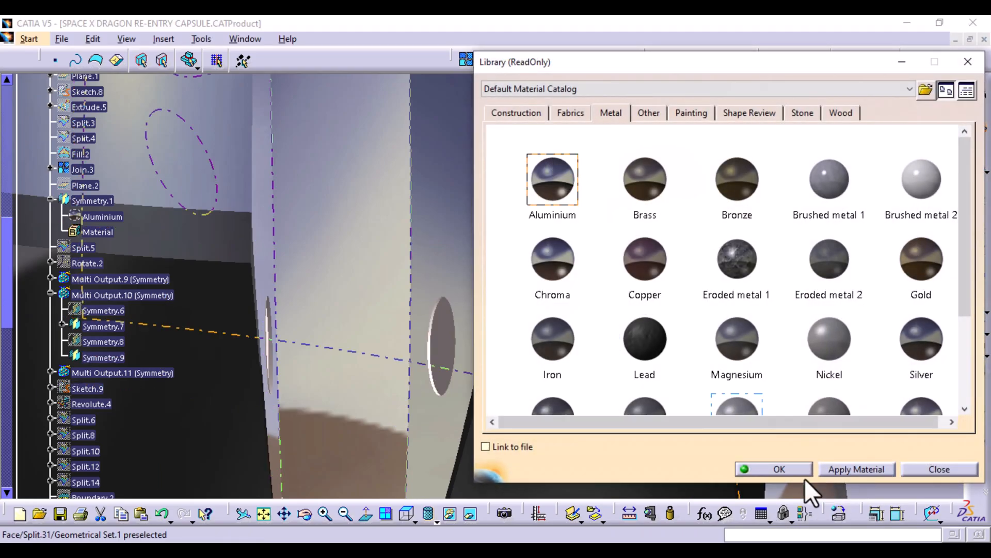
pyautogui.click(799, 473)
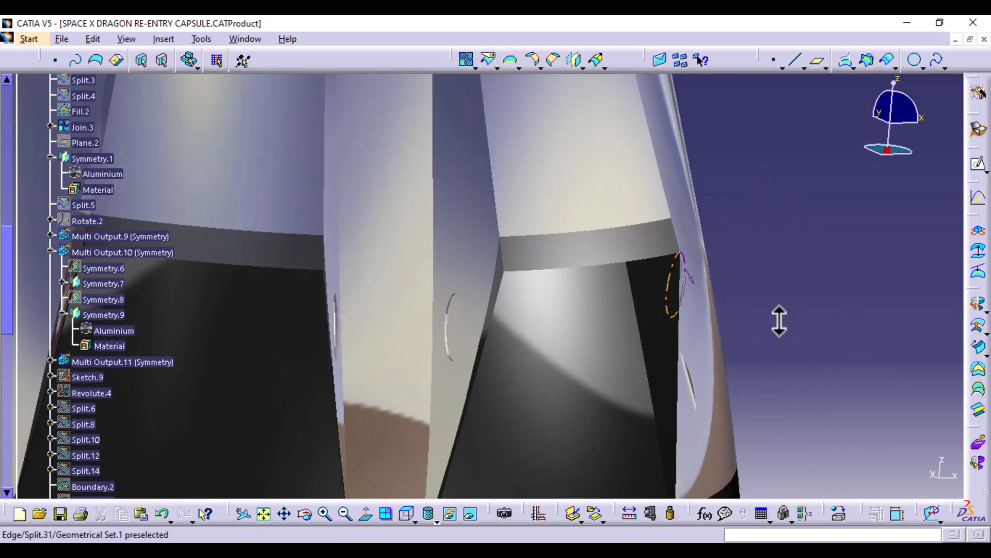
# Examine the circular openings around the capsule's recesses and look through Geometrical Set.1, collapsing the Symmetry.1 branch.
pyautogui.moveTo(780, 320); pyautogui.dragTo(416, 318, button='middle')
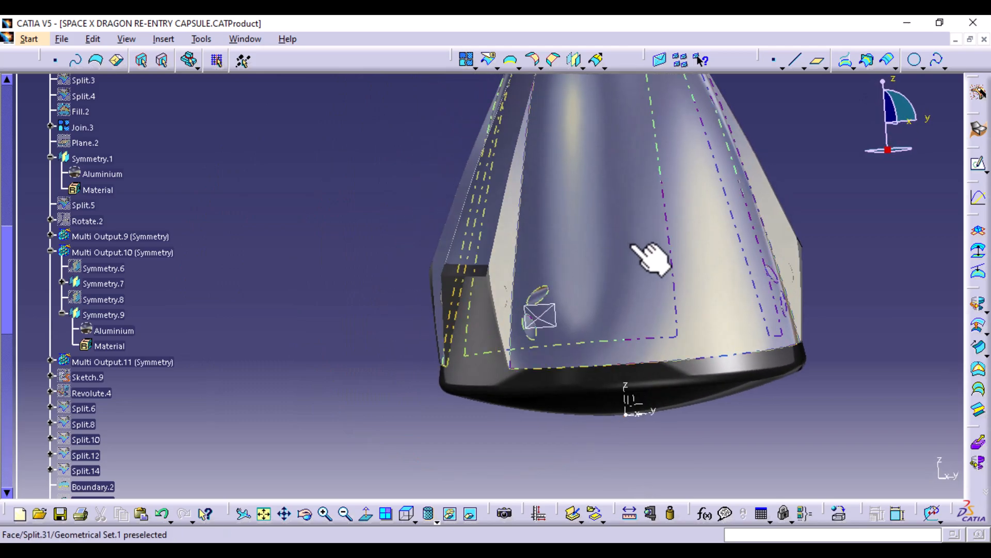
pyautogui.moveTo(555, 317); pyautogui.dragTo(326, 299, button='middle')
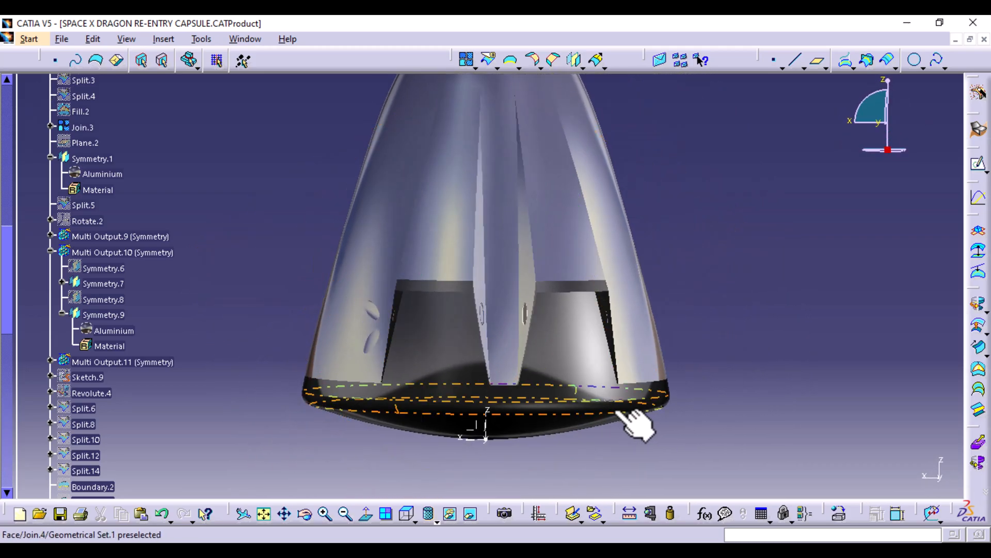
pyautogui.moveTo(615, 382); pyautogui.dragTo(617, 323, button='middle')
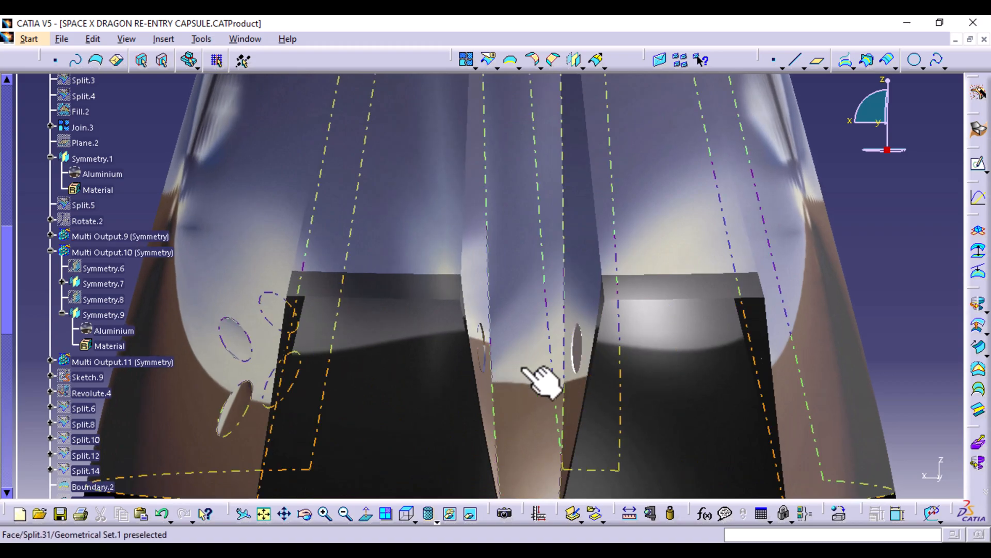
pyautogui.moveTo(518, 375); pyautogui.dragTo(513, 438, button='middle')
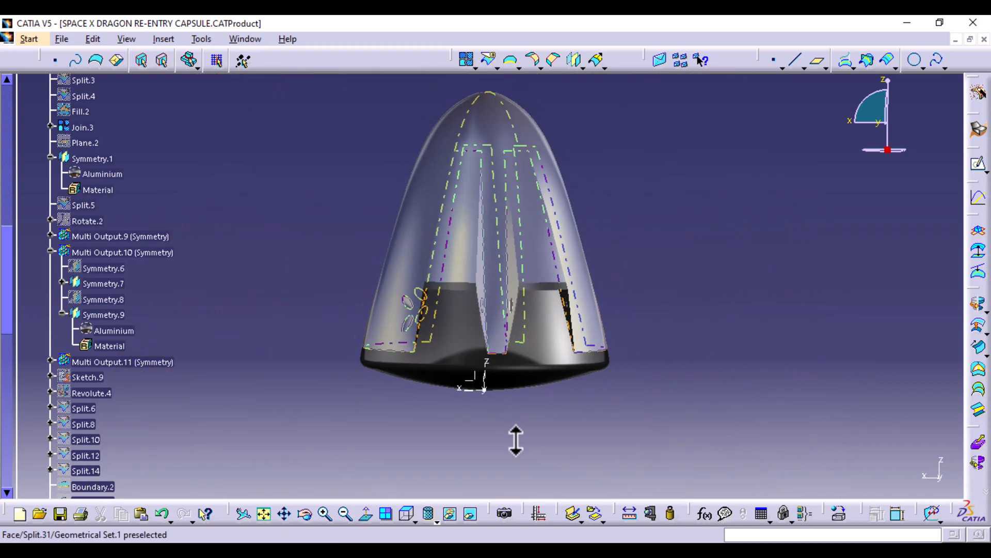
pyautogui.moveTo(586, 401); pyautogui.dragTo(593, 276, button='middle')
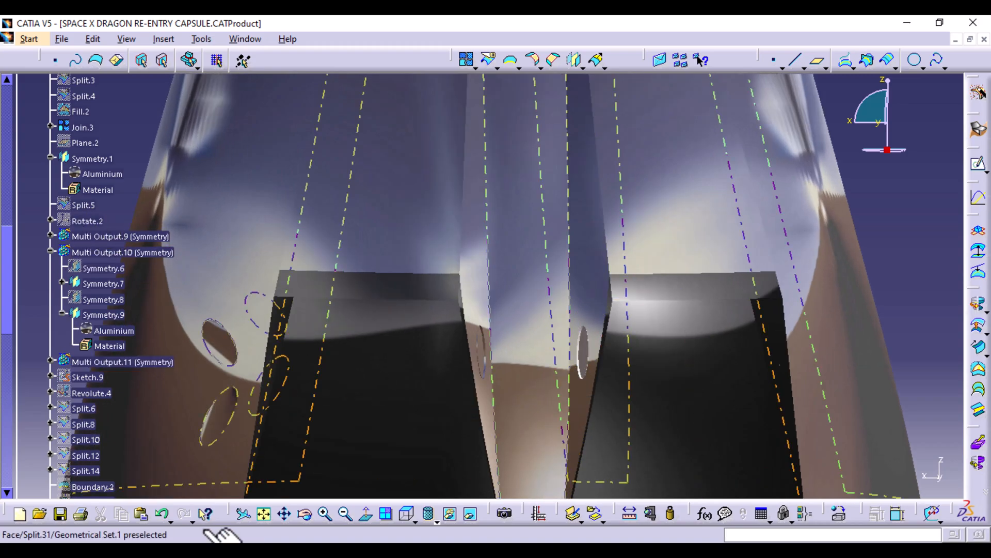
pyautogui.scroll(7, 114, 225)
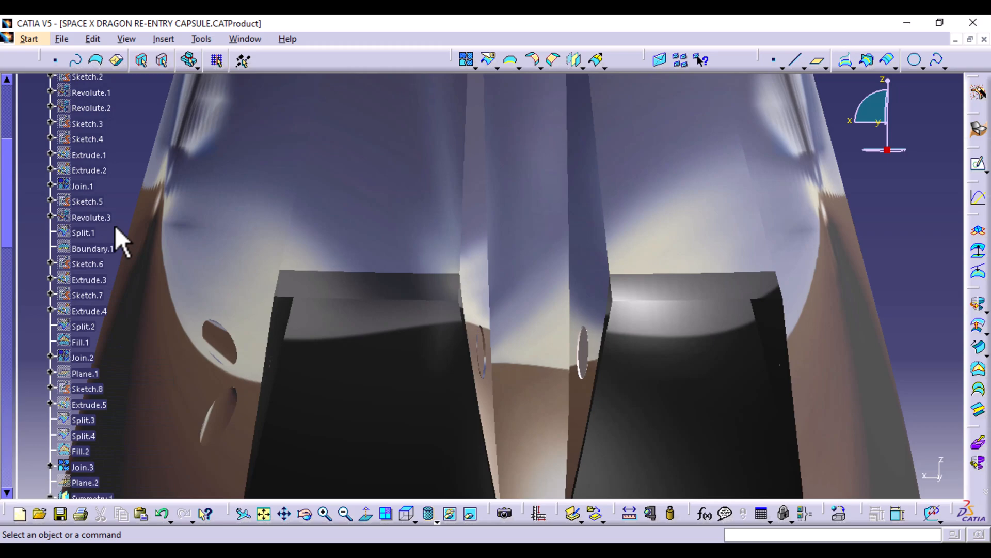
pyautogui.scroll(2, 114, 225)
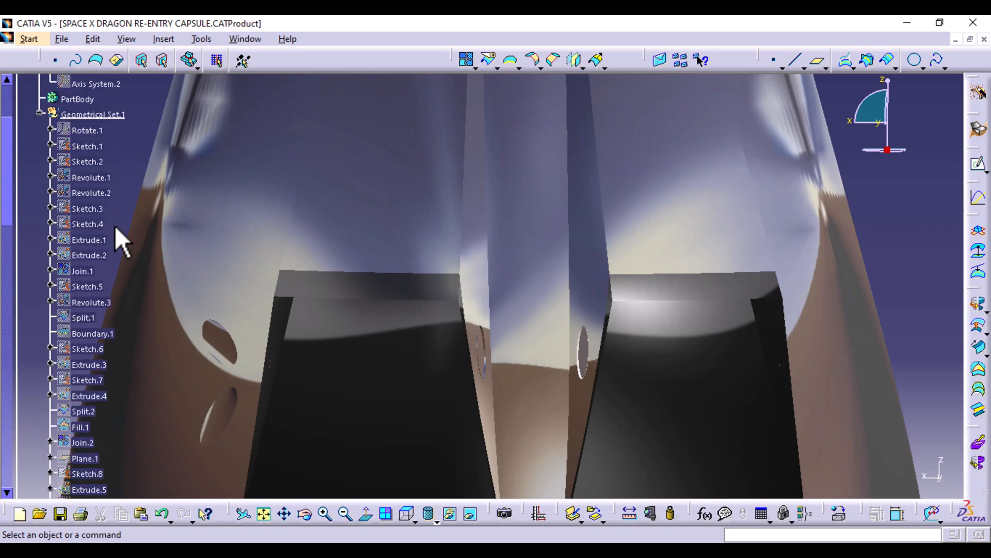
pyautogui.scroll(-3, 114, 225)
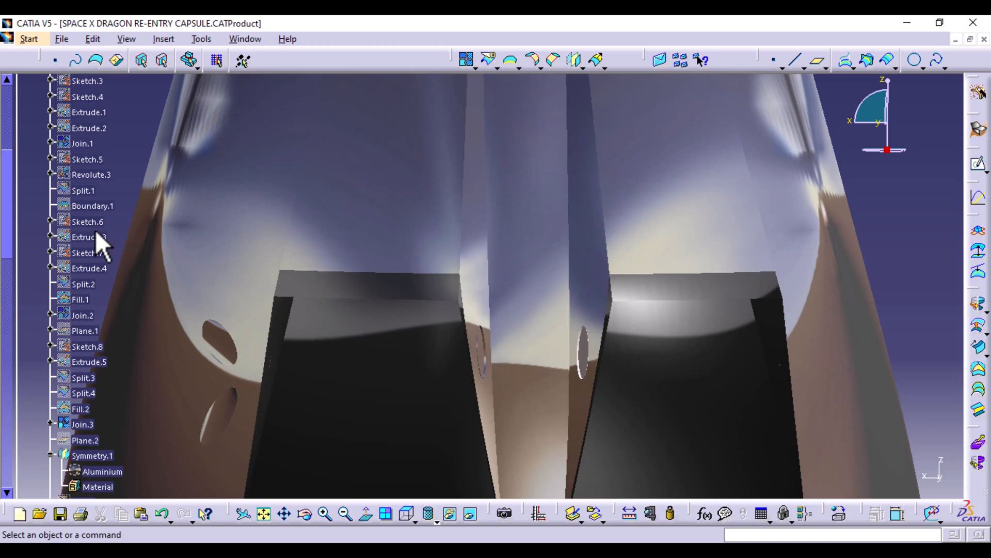
pyautogui.scroll(-3, 95, 231)
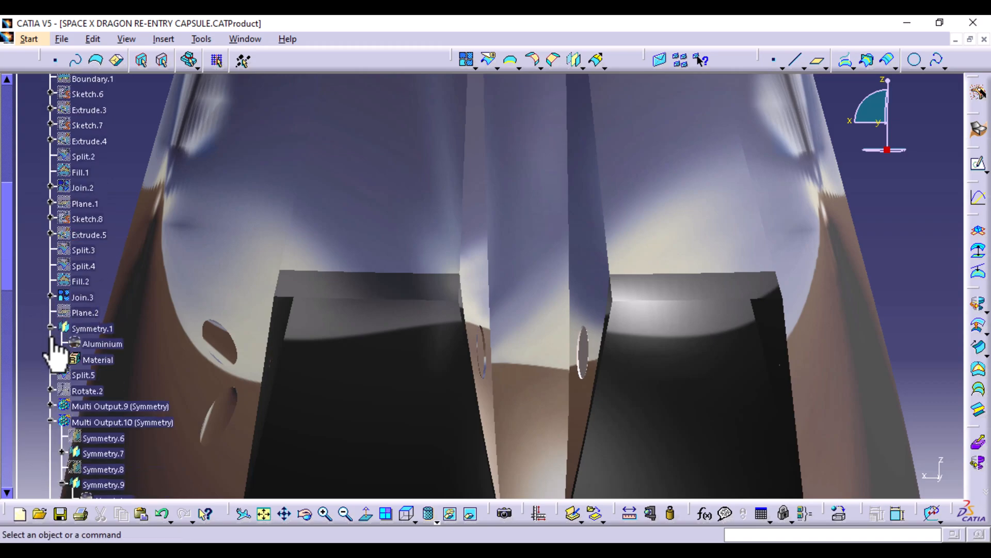
pyautogui.click(50, 328)
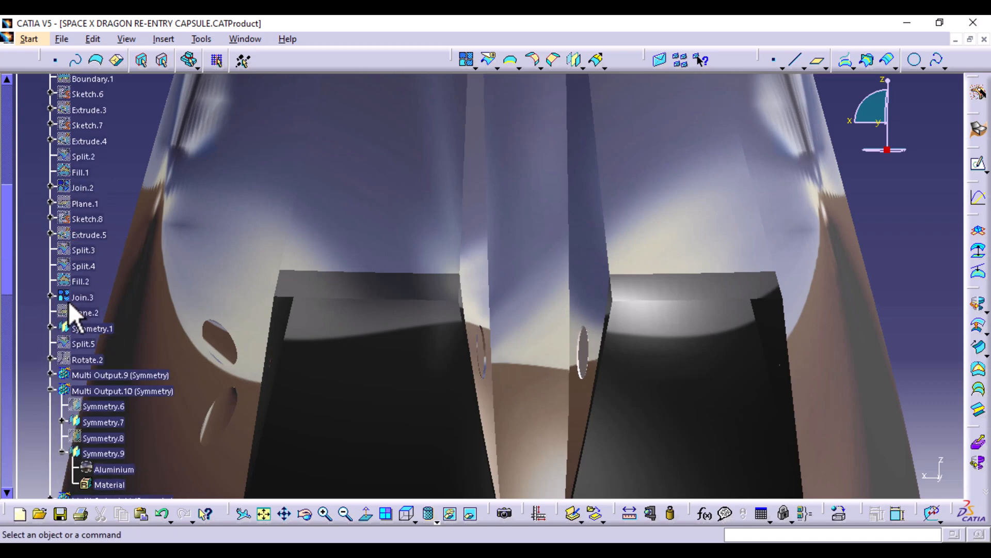
pyautogui.scroll(-2, 69, 306)
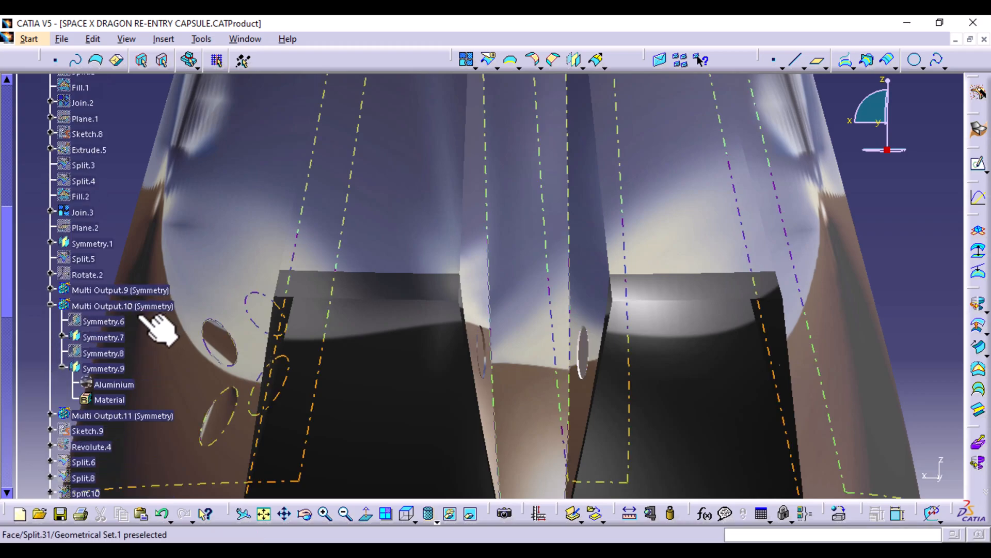
# Toggle the visibility of Rotate.2 and set its rotation of Axis System.1 about the Z axis to 15 deg.
pyautogui.rightClick(89, 275)
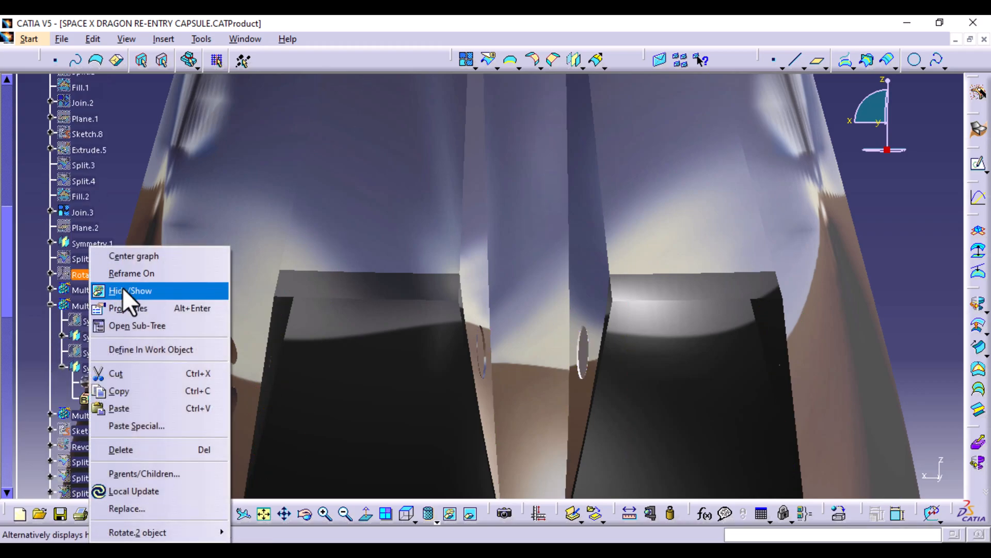
pyautogui.click(122, 290)
pyautogui.doubleClick(89, 275)
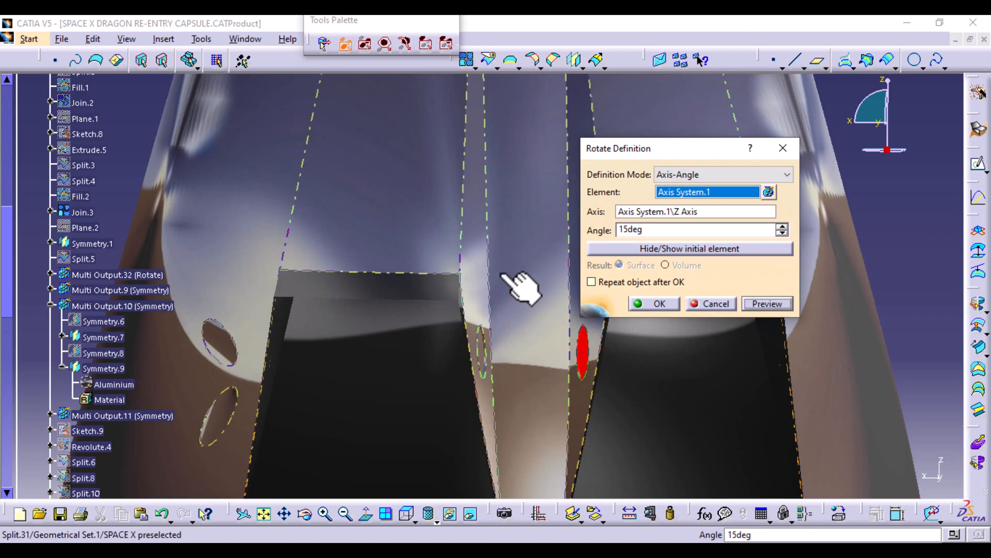
pyautogui.moveTo(510, 288); pyautogui.dragTo(527, 364, button='middle')
pyautogui.click(755, 304)
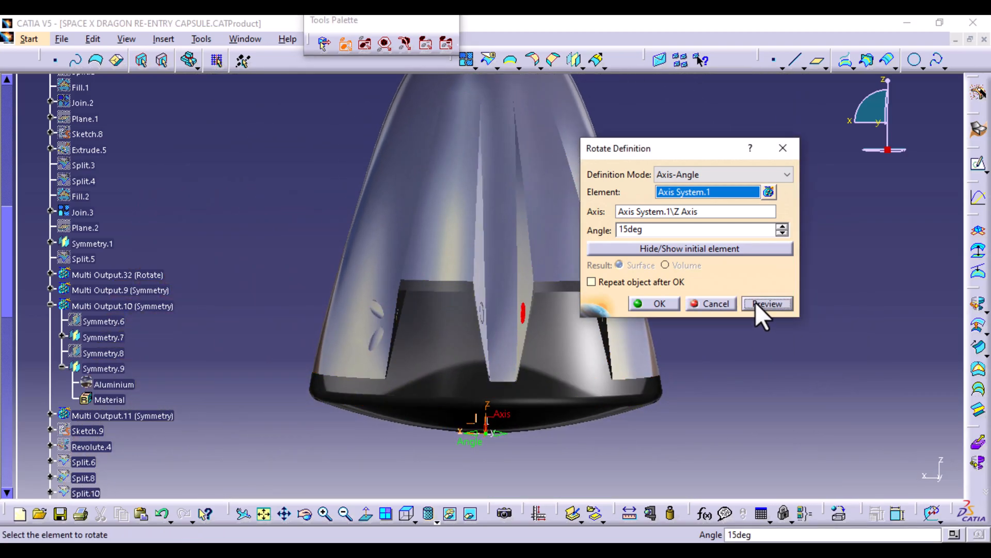
pyautogui.moveTo(458, 336); pyautogui.dragTo(443, 360, button='middle')
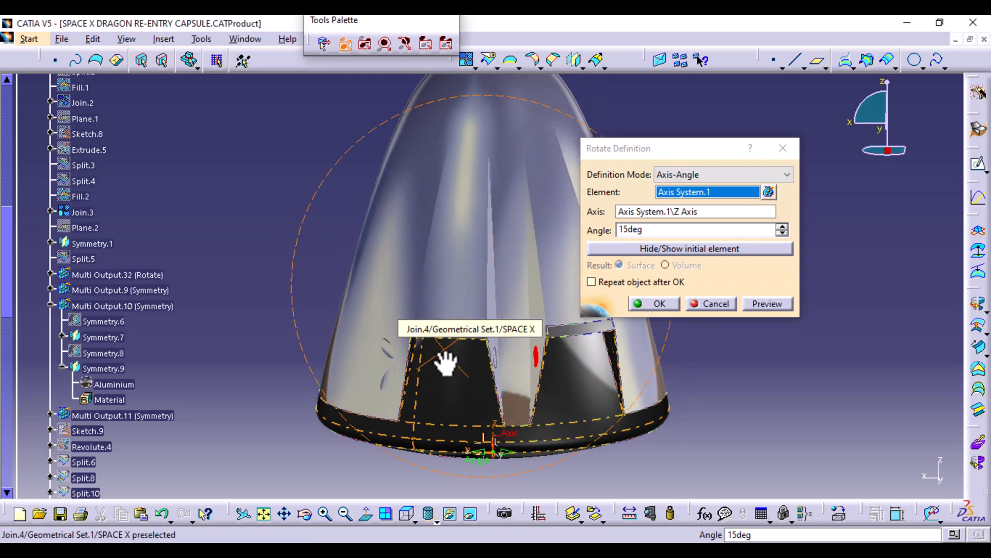
pyautogui.click(664, 304)
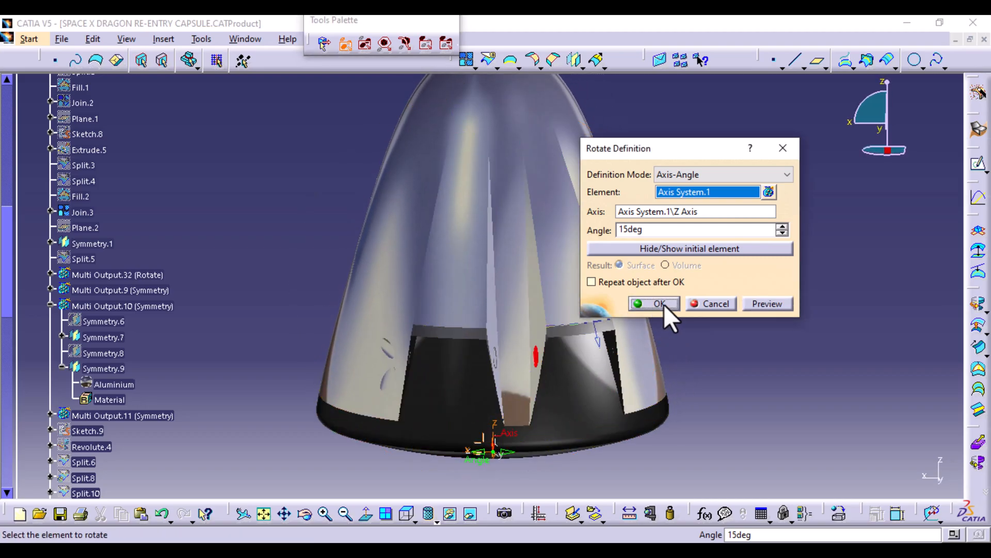
pyautogui.click(664, 304)
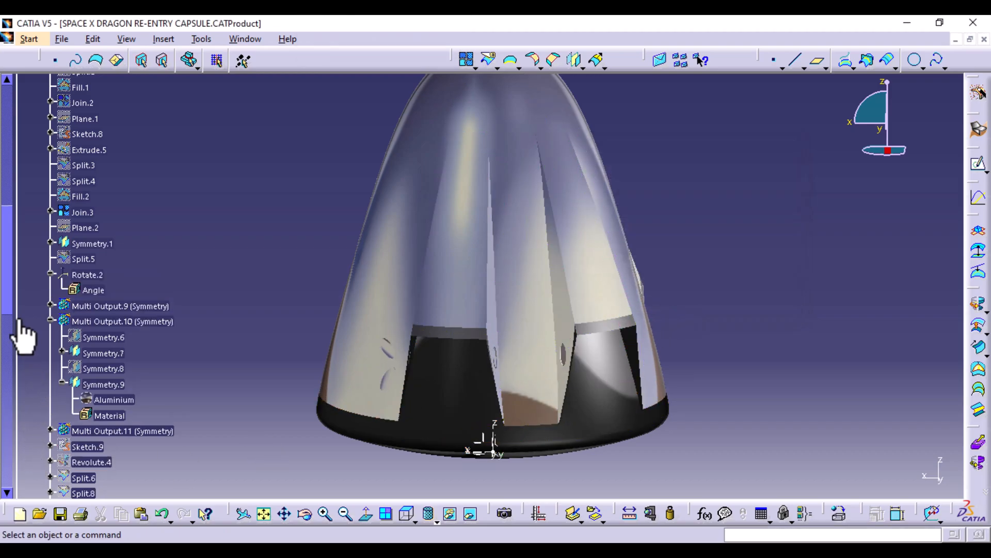
# Delete the Aluminium material from the outer hull surface Split.31.
pyautogui.moveTo(295, 190); pyautogui.dragTo(469, 270, button='middle')
pyautogui.moveTo(606, 360); pyautogui.dragTo(432, 381, button='middle')
pyautogui.moveTo(691, 230); pyautogui.dragTo(622, 312, button='middle')
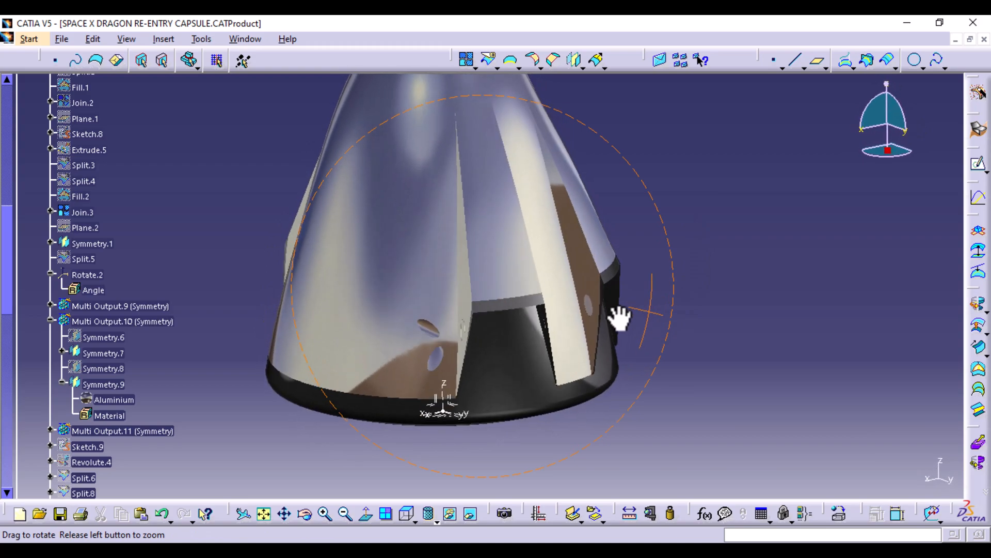
pyautogui.click(341, 296)
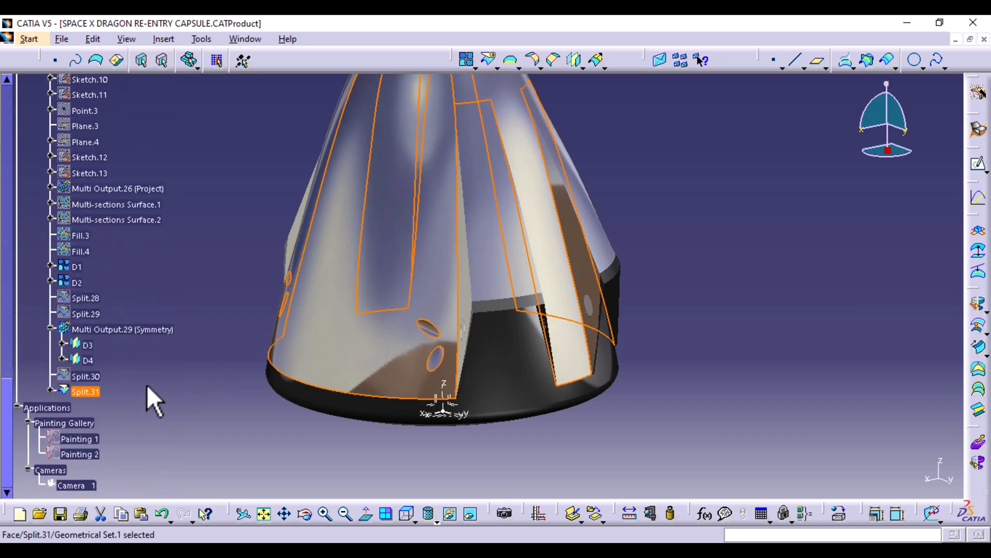
pyautogui.click(50, 390)
pyautogui.click(93, 407)
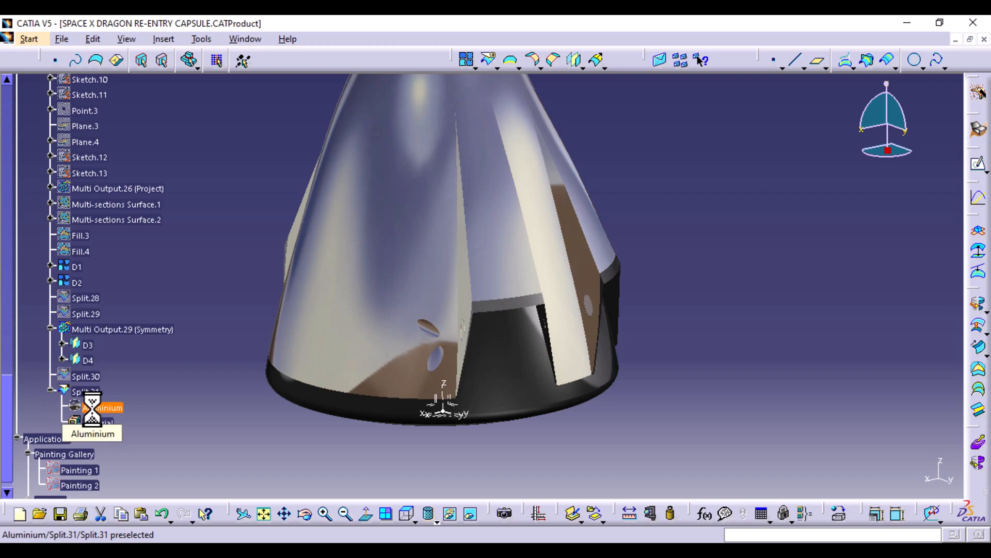
pyautogui.press('Delete')
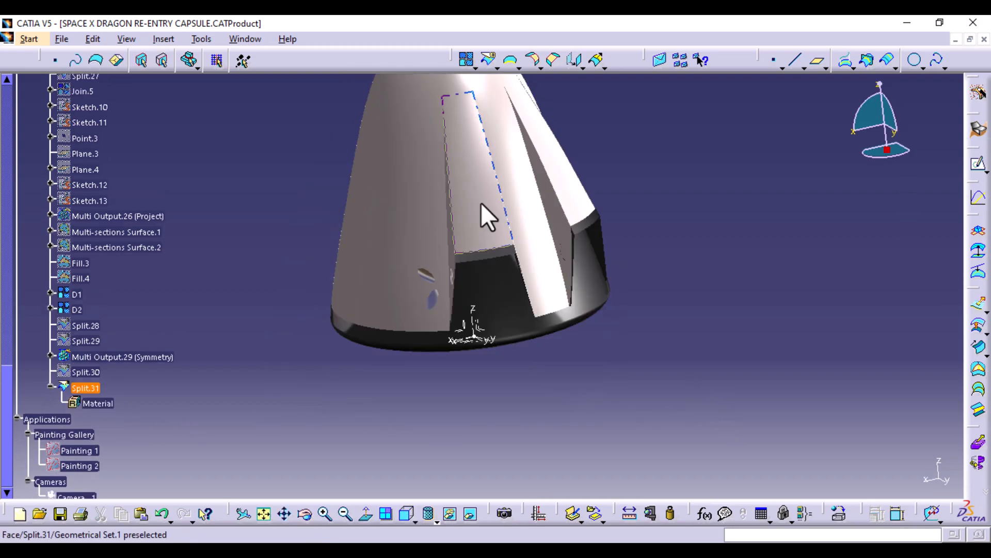
# Inspect the hull without its material and display the capsule in the standard front view.
pyautogui.moveTo(487, 215); pyautogui.dragTo(483, 214, button='middle')
pyautogui.moveTo(485, 296); pyautogui.dragTo(519, 323, button='middle')
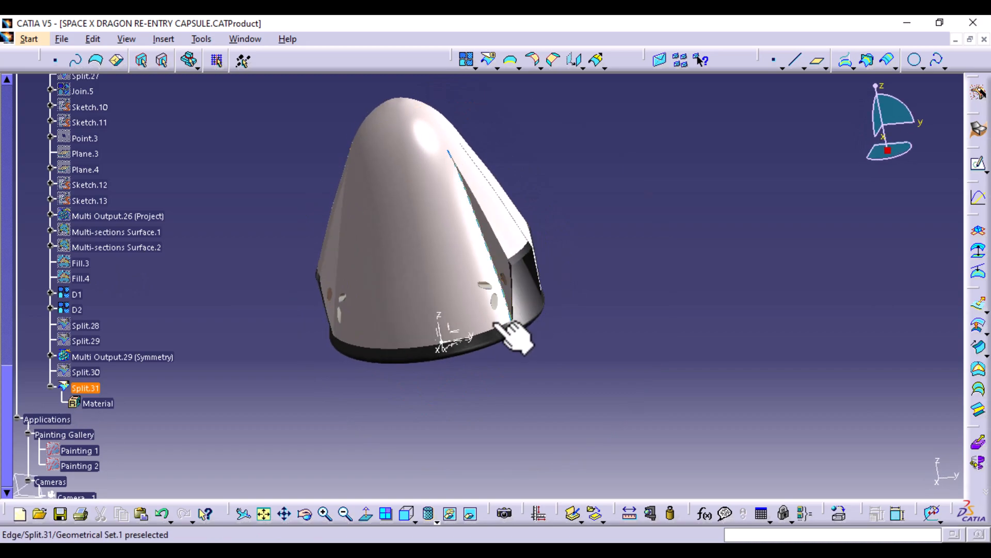
pyautogui.click(406, 515)
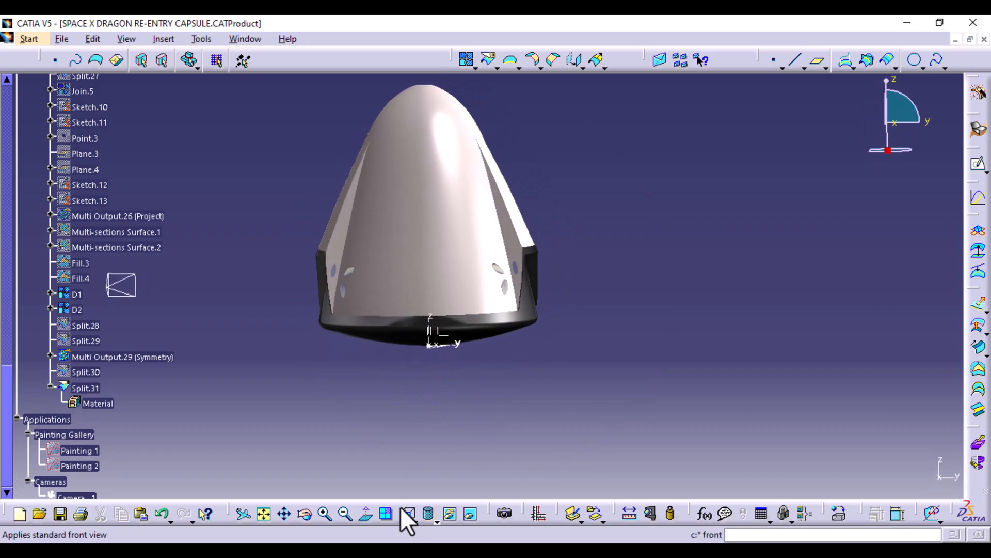
# Show the reference image Painting 1 over the capsule and examine its door and windows.
pyautogui.rightClick(77, 452)
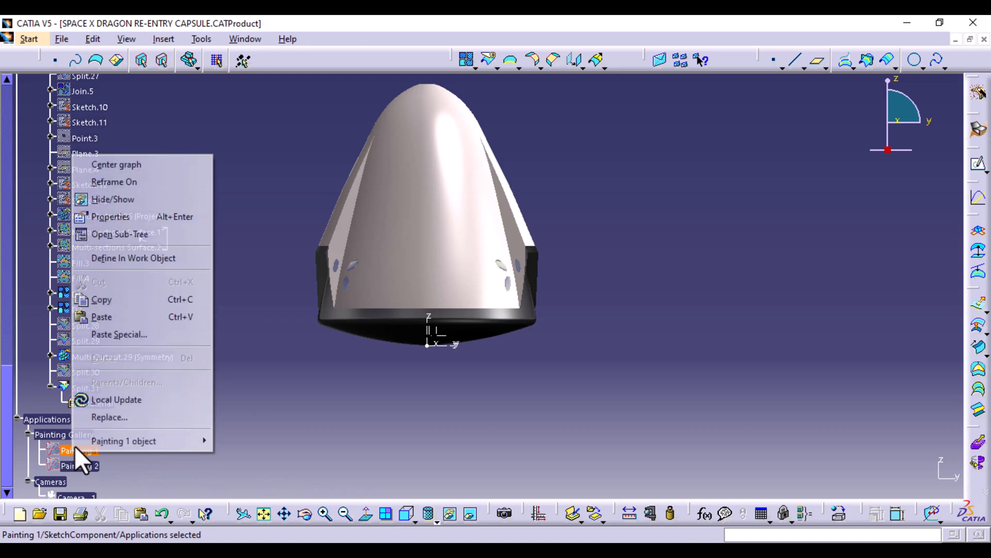
pyautogui.click(105, 199)
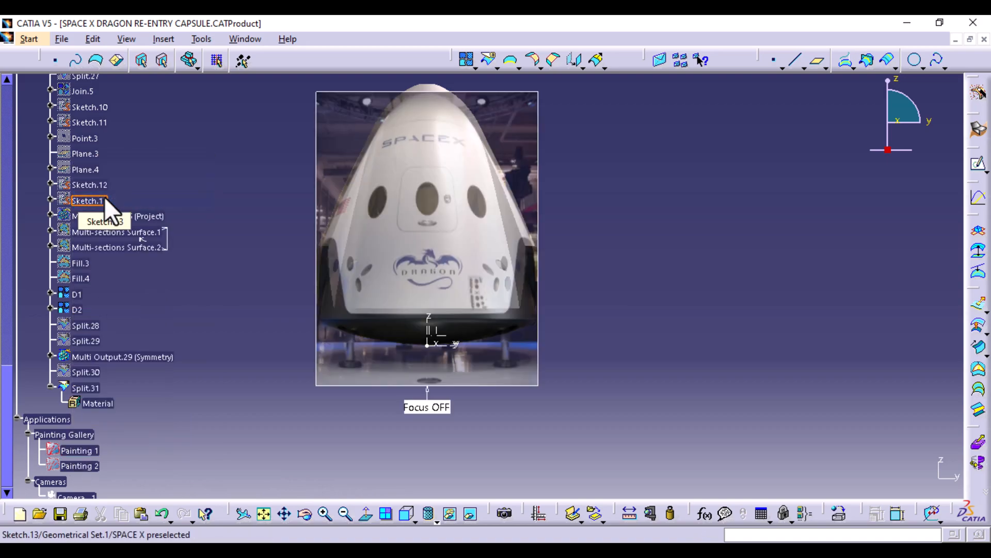
pyautogui.click(642, 379)
pyautogui.moveTo(641, 379); pyautogui.dragTo(643, 310, button='middle')
pyautogui.moveTo(652, 333); pyautogui.dragTo(736, 524, button='middle')
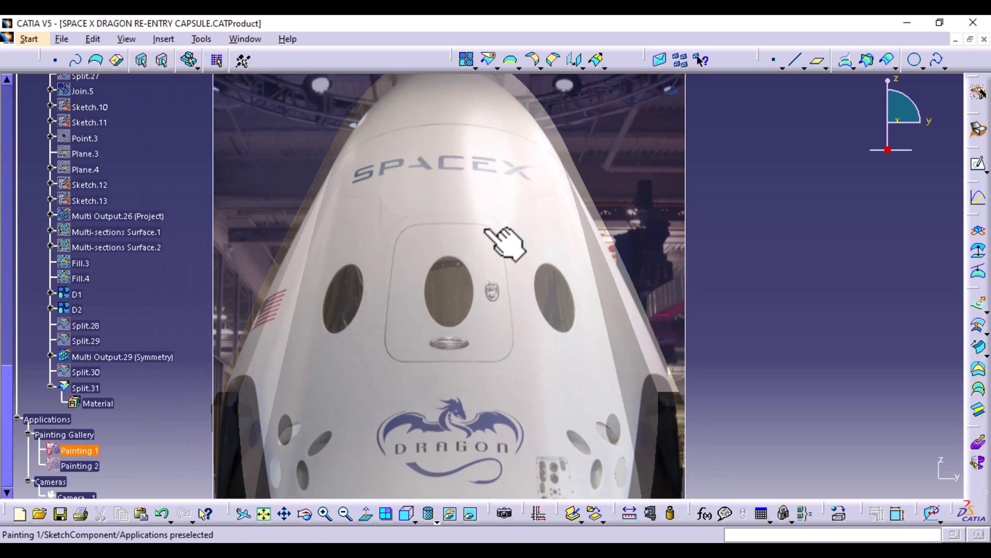
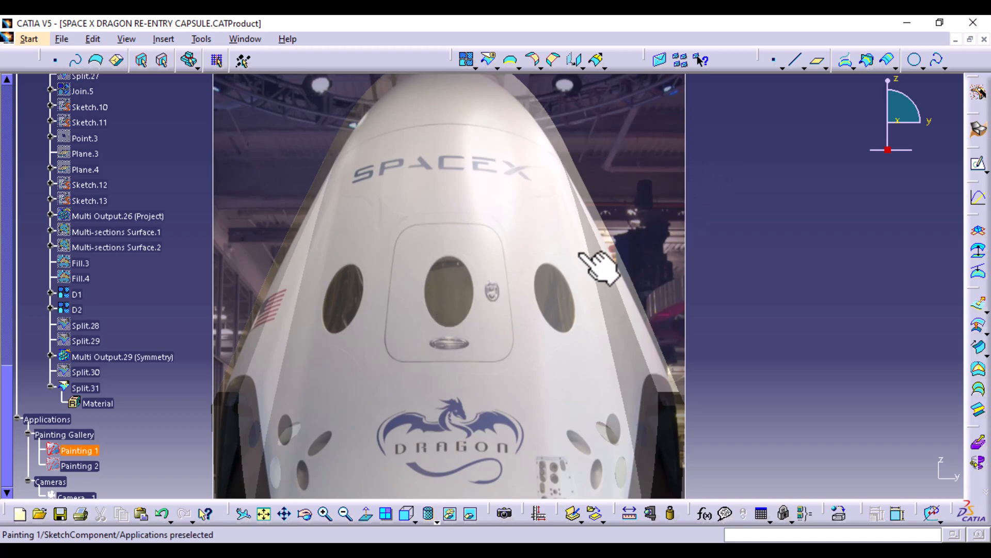
pyautogui.moveTo(551, 305)
pyautogui.mouseDown(button='middle')
pyautogui.moveTo(546, 369)
pyautogui.moveTo(542, 308)
pyautogui.mouseUp(button='middle')
# Create a plane offset 2795 mm from the XY plane, at the height of the windows in the reference image.
pyautogui.click(820, 65)
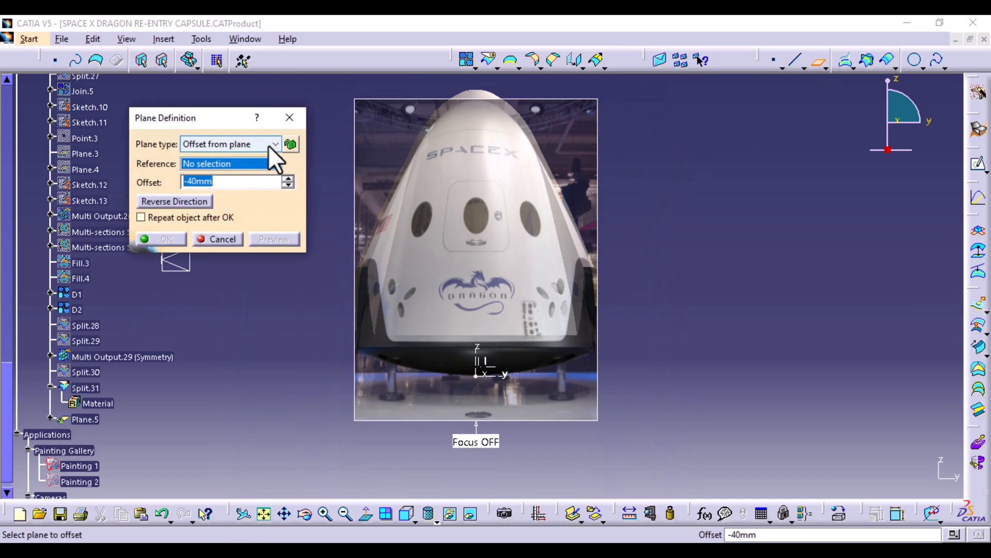
pyautogui.rightClick(215, 164)
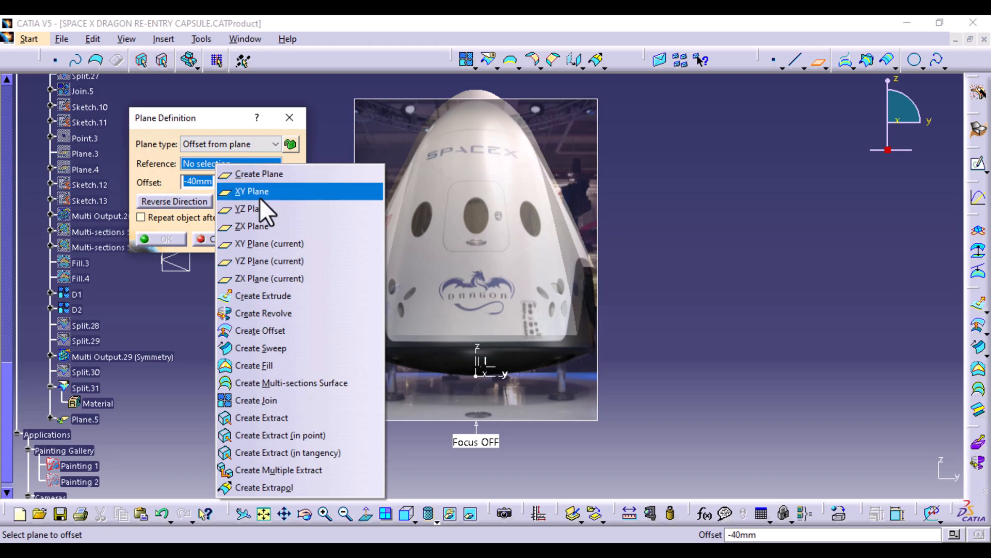
pyautogui.click(259, 192)
pyautogui.scroll(-1, 499, 415)
pyautogui.keyDown('ctrl'); pyautogui.moveTo(503, 414); pyautogui.dragTo(514, 216, button='middle'); pyautogui.keyUp('ctrl')
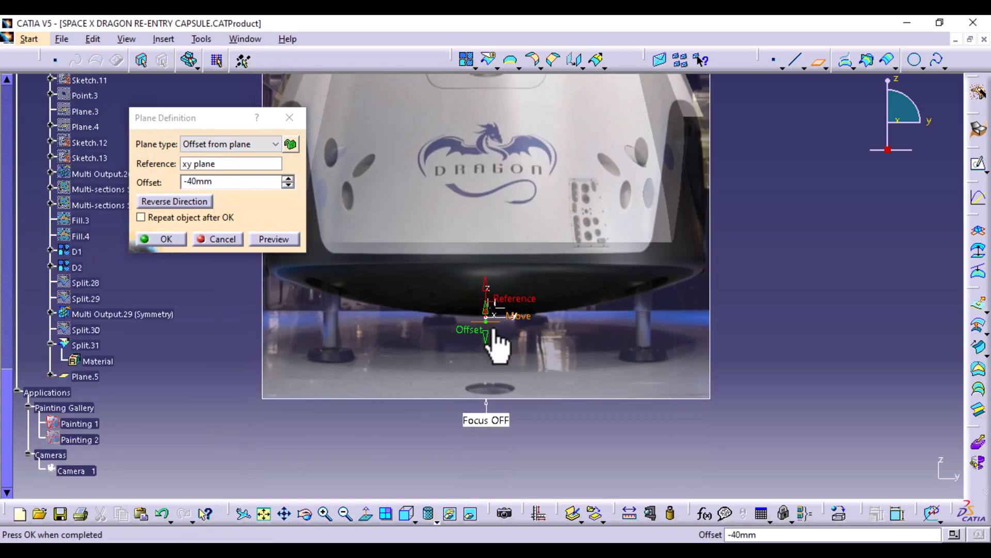
pyautogui.moveTo(493, 330); pyautogui.dragTo(511, 153)
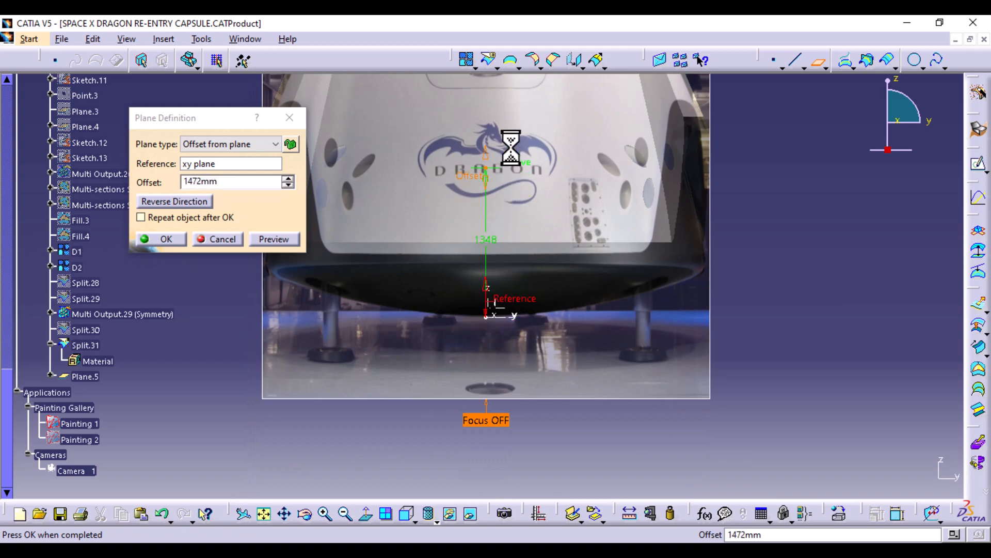
pyautogui.moveTo(527, 197); pyautogui.dragTo(493, 383, button='middle')
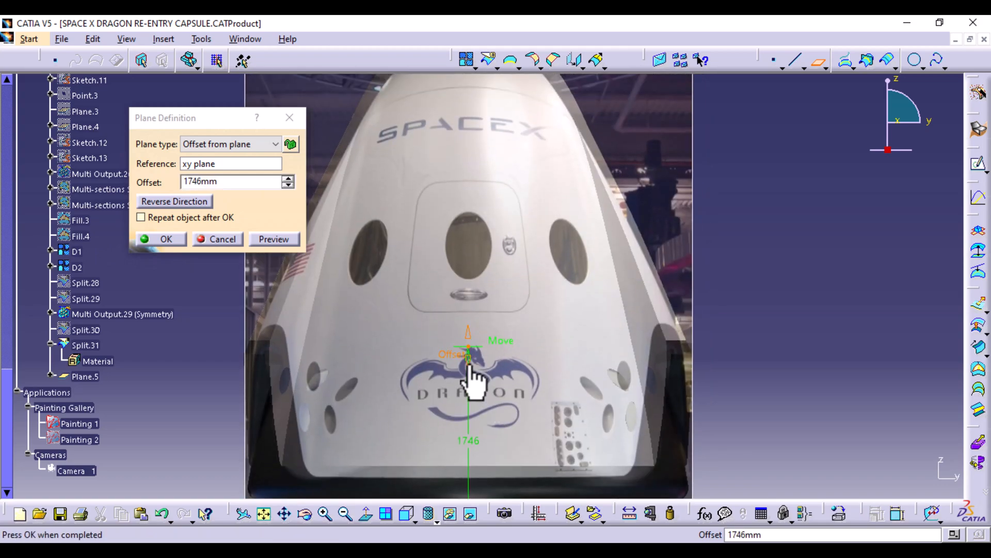
pyautogui.moveTo(468, 362); pyautogui.dragTo(485, 264)
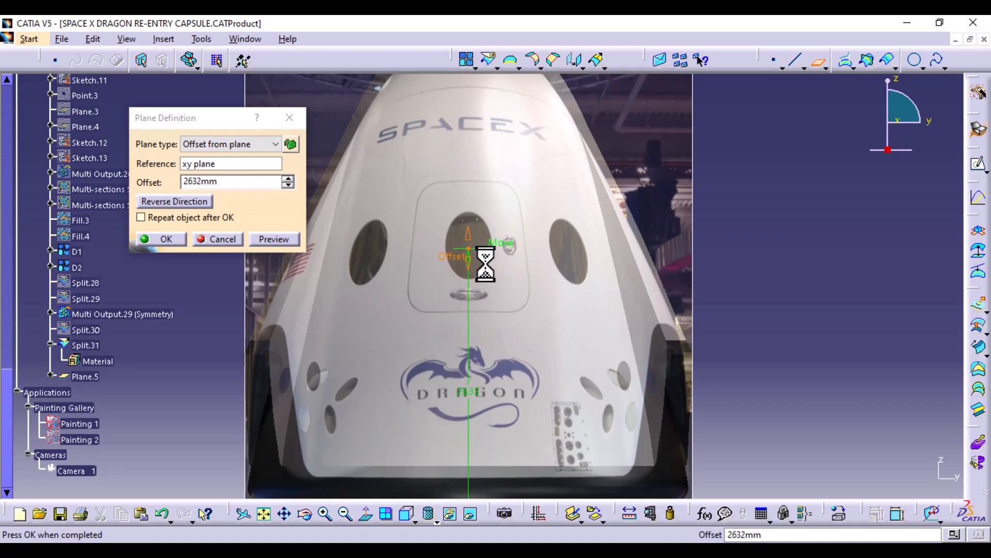
pyautogui.moveTo(586, 292); pyautogui.dragTo(571, 370, button='middle')
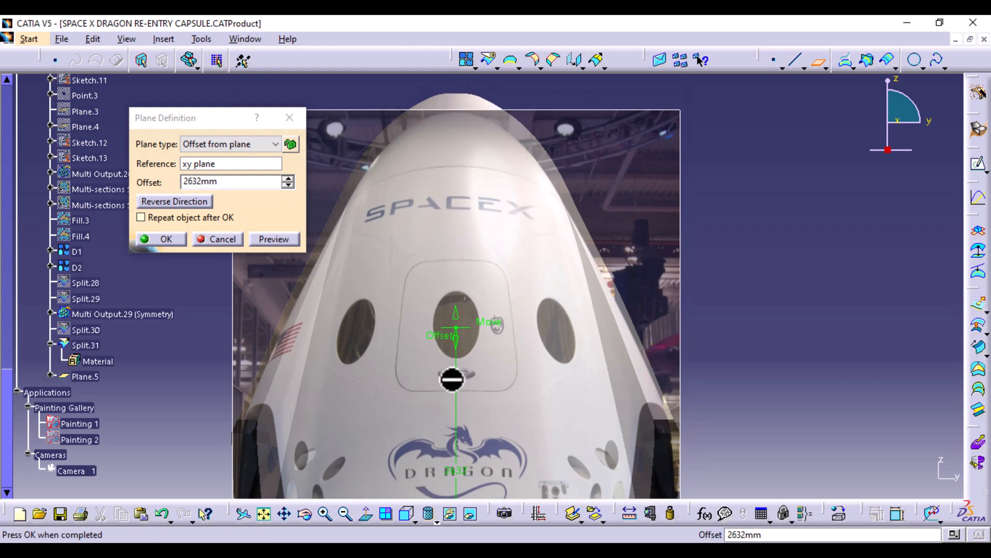
pyautogui.moveTo(456, 338); pyautogui.dragTo(458, 331)
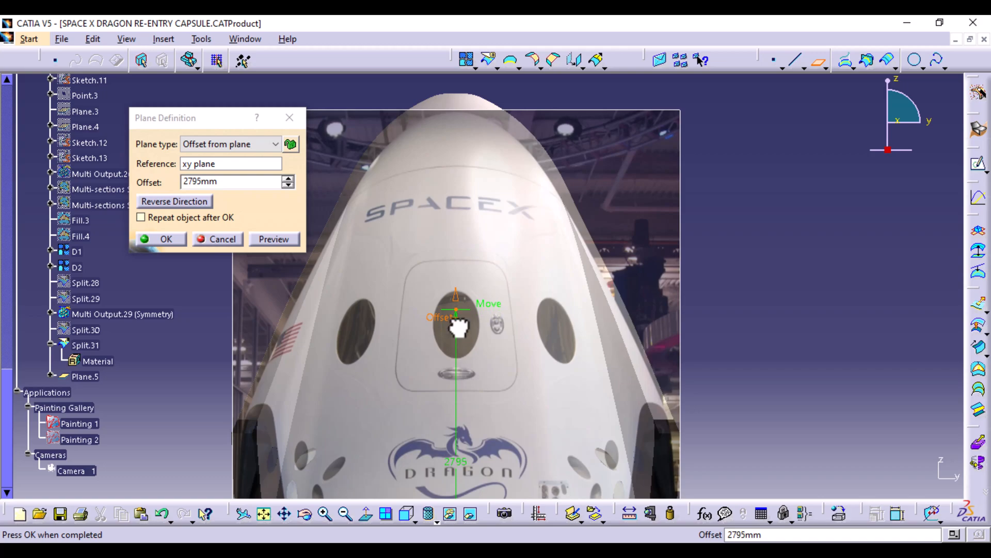
pyautogui.click(159, 235)
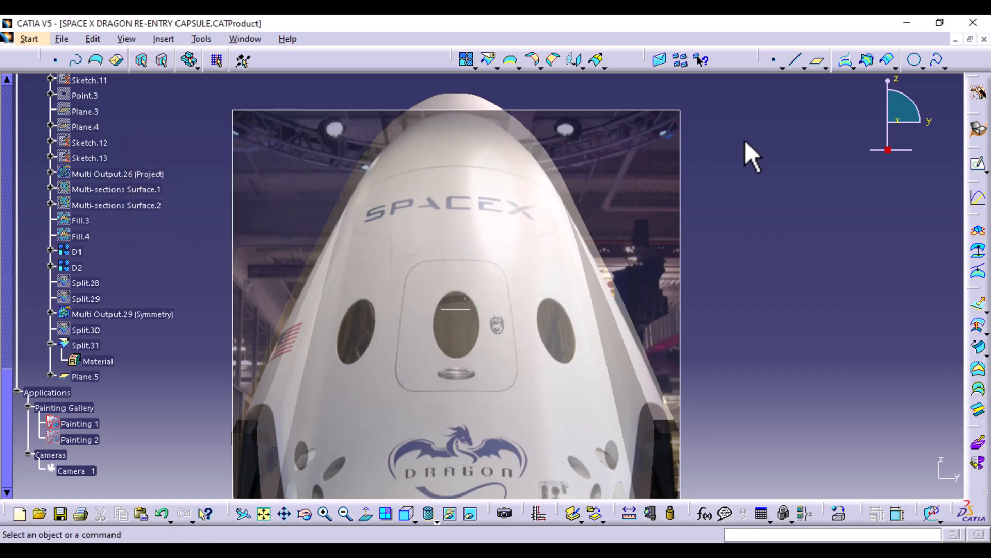
# Intersect Plane.5 with the outer hull surface Split.31 and hide the plane.
pyautogui.click(868, 61)
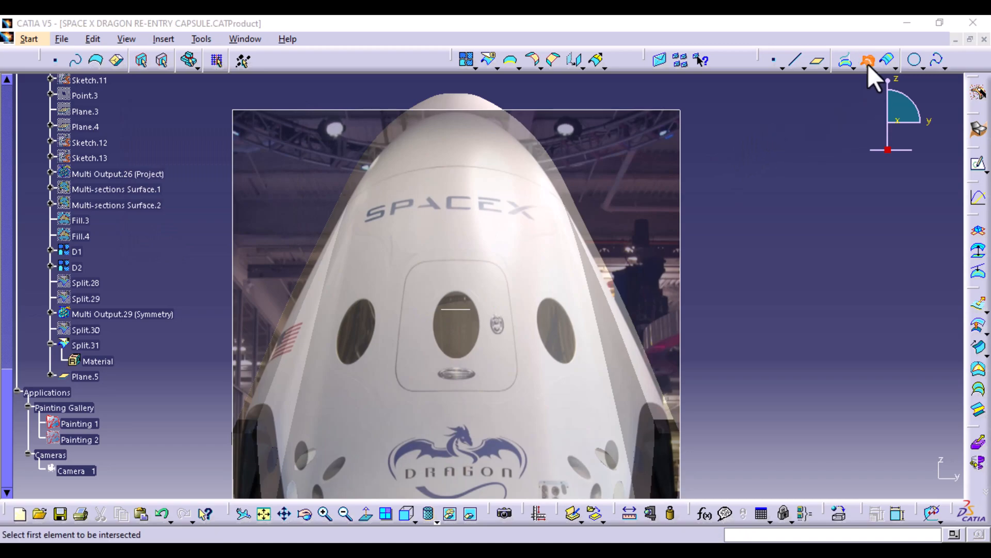
pyautogui.click(463, 309)
pyautogui.moveTo(522, 226); pyautogui.dragTo(493, 375, button='middle')
pyautogui.click(470, 316)
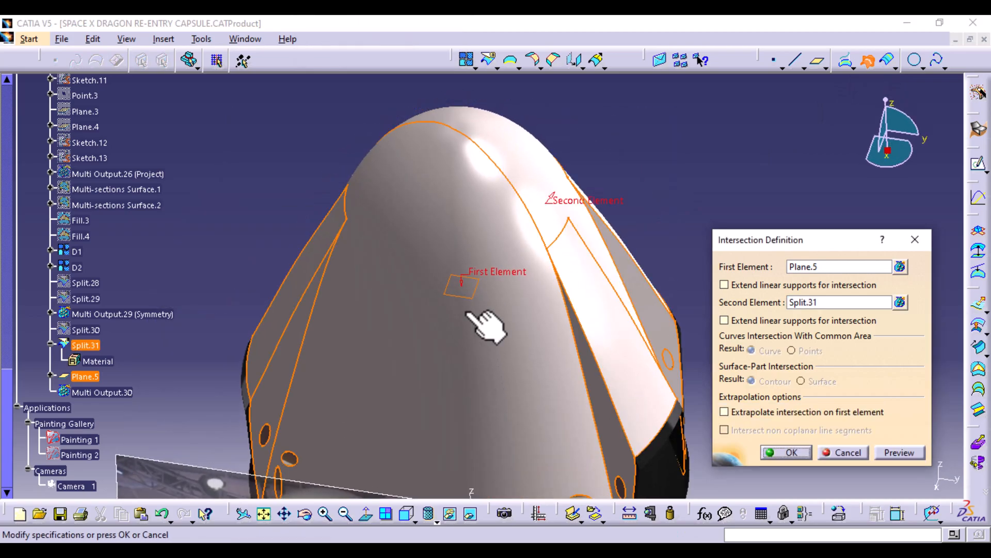
pyautogui.keyDown('ctrl'); pyautogui.moveTo(490, 299); pyautogui.dragTo(462, 326, button='middle'); pyautogui.keyUp('ctrl')
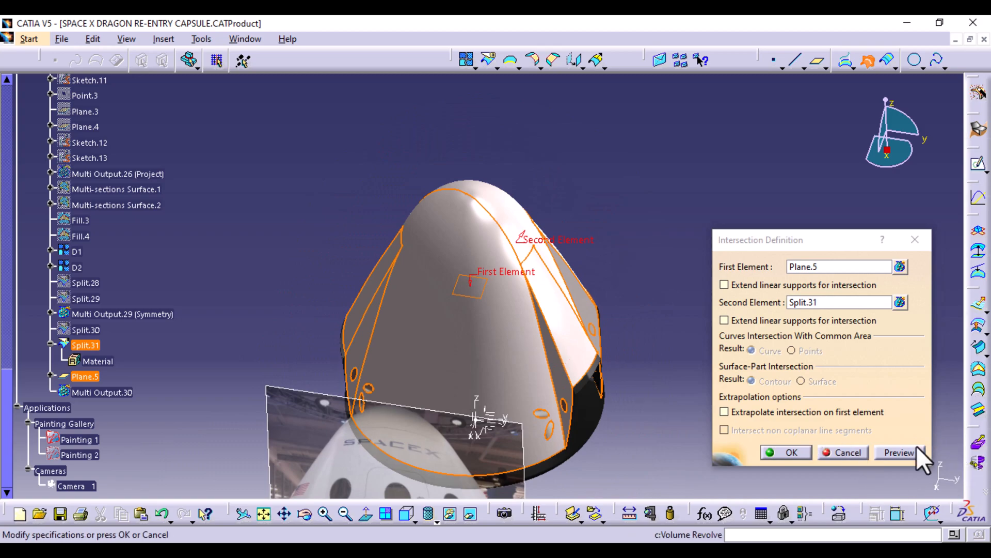
pyautogui.click(899, 452)
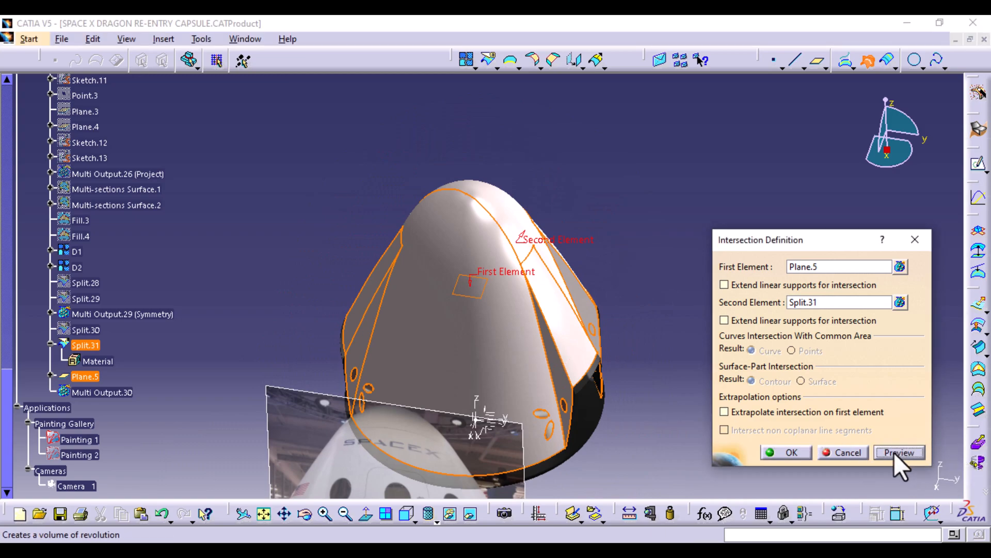
pyautogui.click(792, 450)
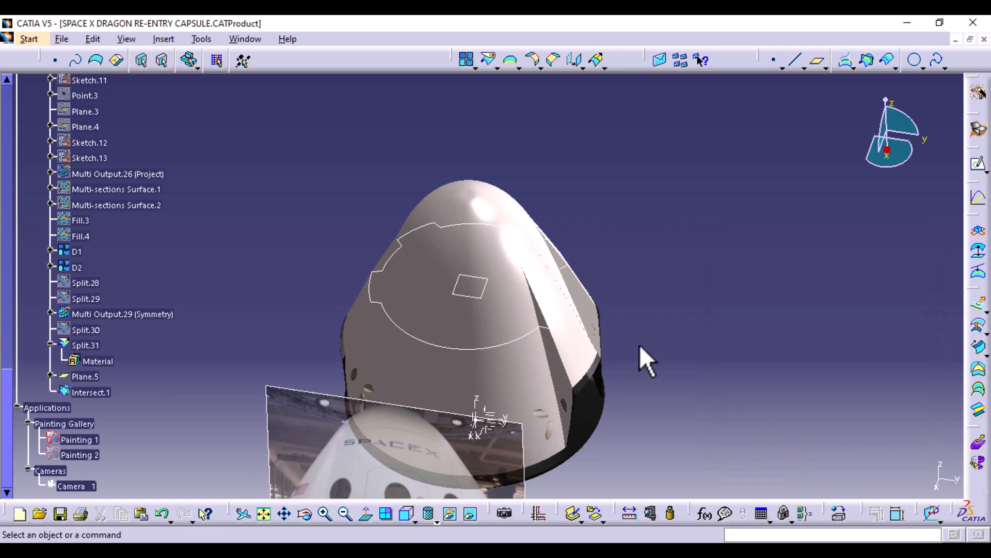
pyautogui.rightClick(461, 293)
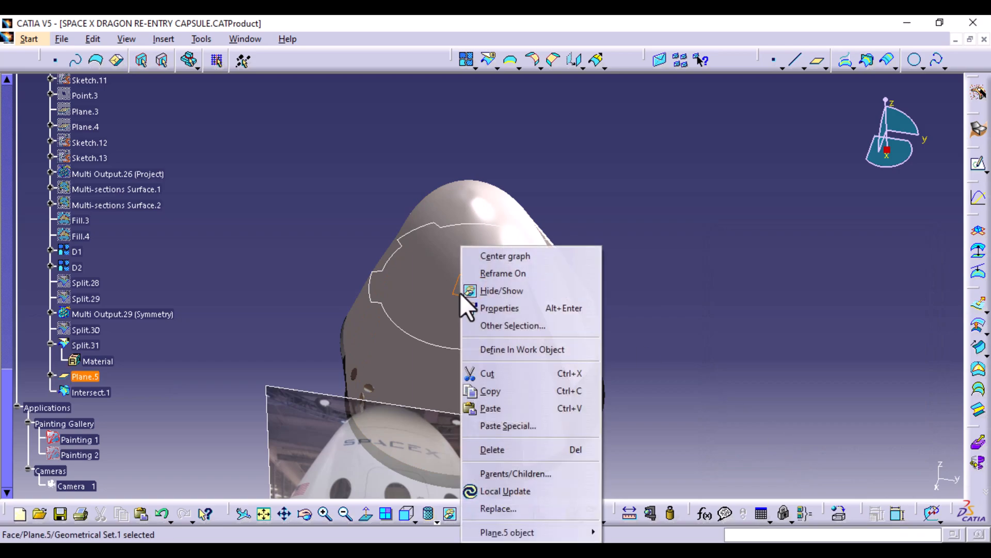
pyautogui.click(512, 290)
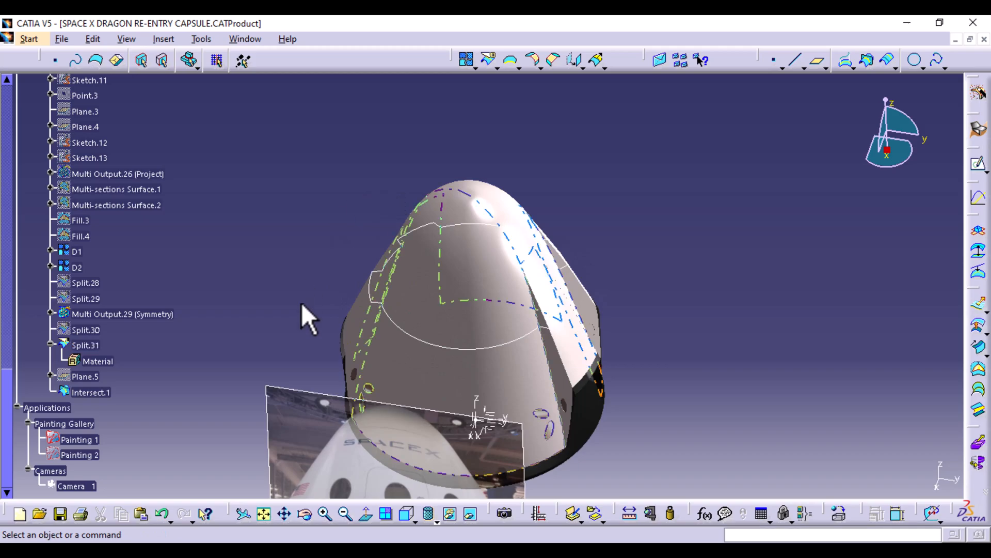
# Place a point on the Intersect.1 curve within the central window, at a length of 2404.214 mm.
pyautogui.moveTo(227, 294); pyautogui.dragTo(236, 269, button='middle')
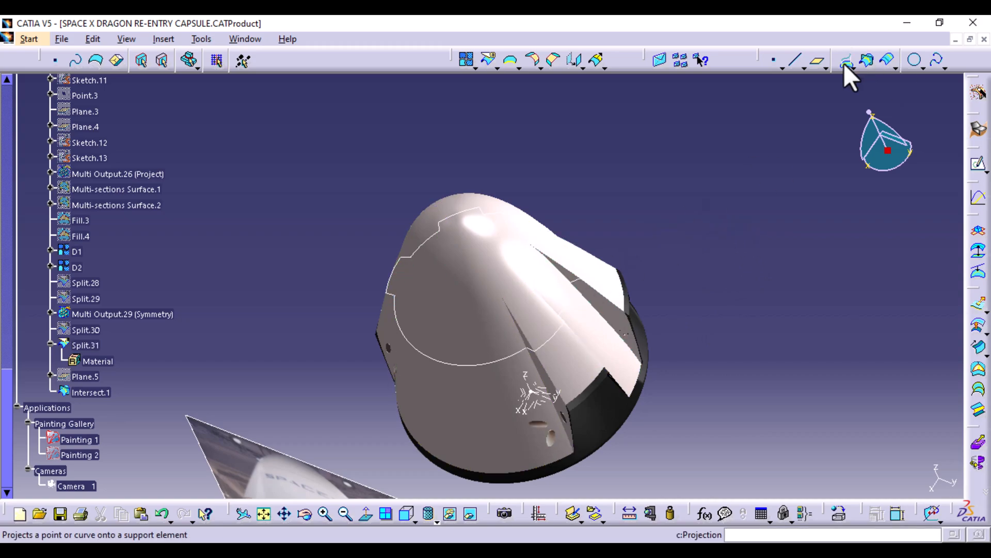
pyautogui.click(774, 62)
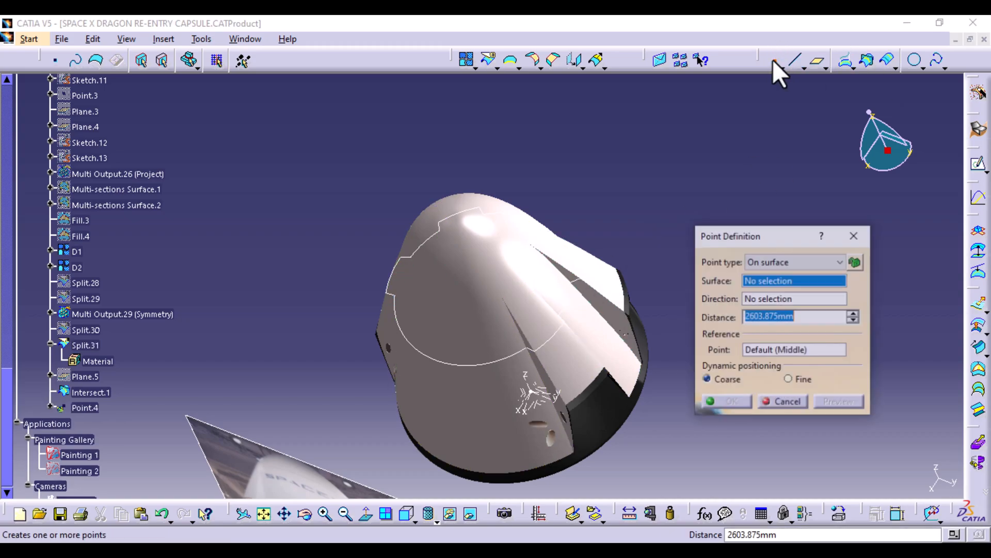
pyautogui.click(457, 364)
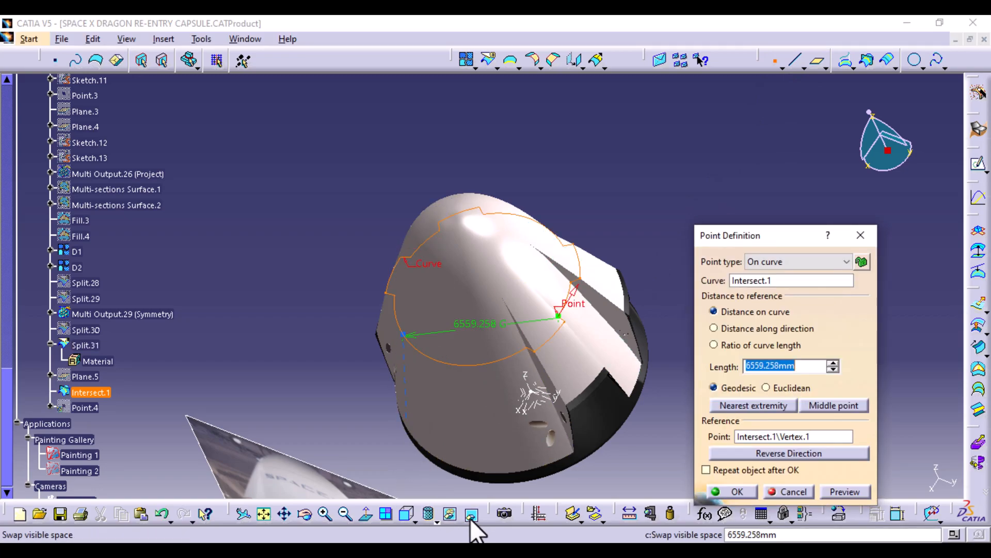
pyautogui.click(407, 513)
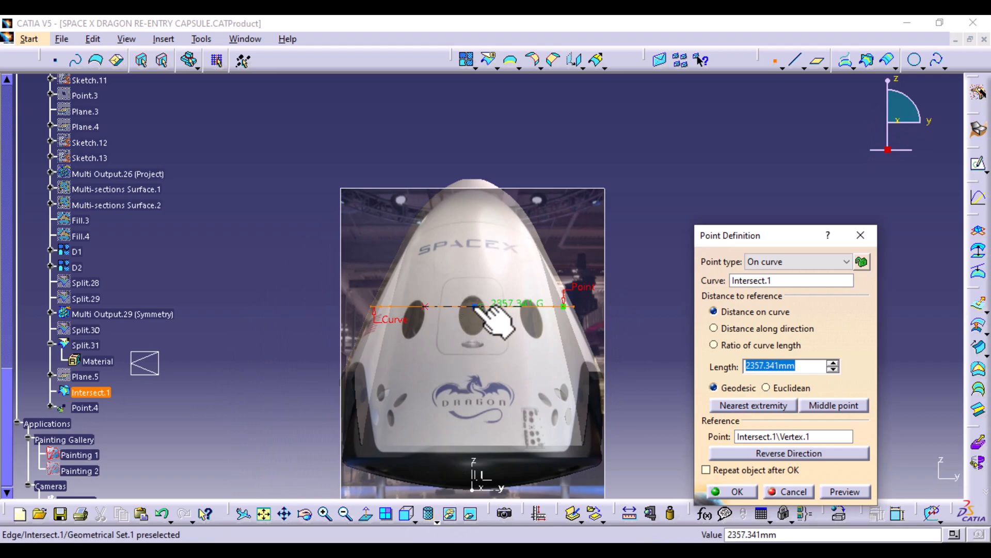
pyautogui.keyDown('ctrl'); pyautogui.moveTo(498, 407); pyautogui.dragTo(460, 304, button='middle'); pyautogui.keyUp('ctrl')
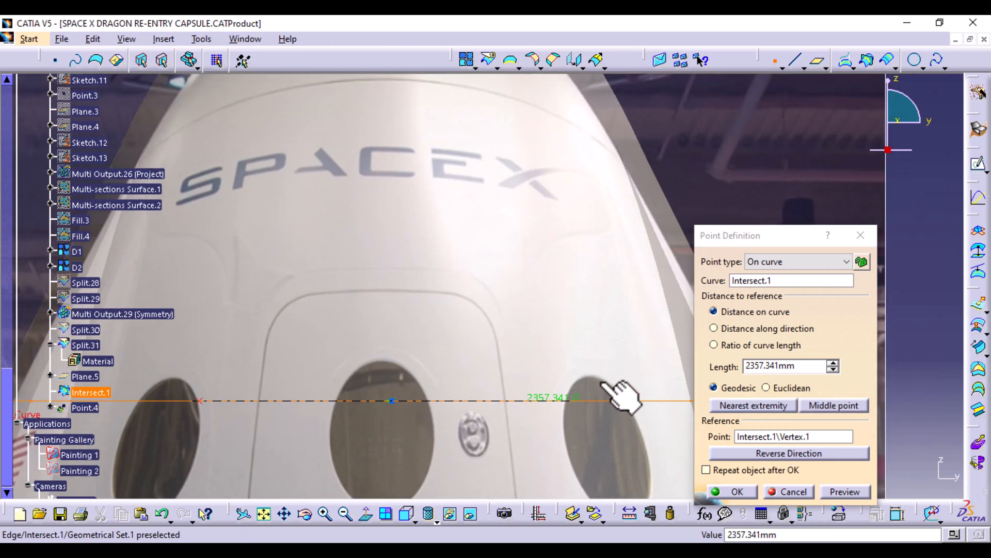
pyautogui.moveTo(604, 385); pyautogui.dragTo(719, 223, button='middle')
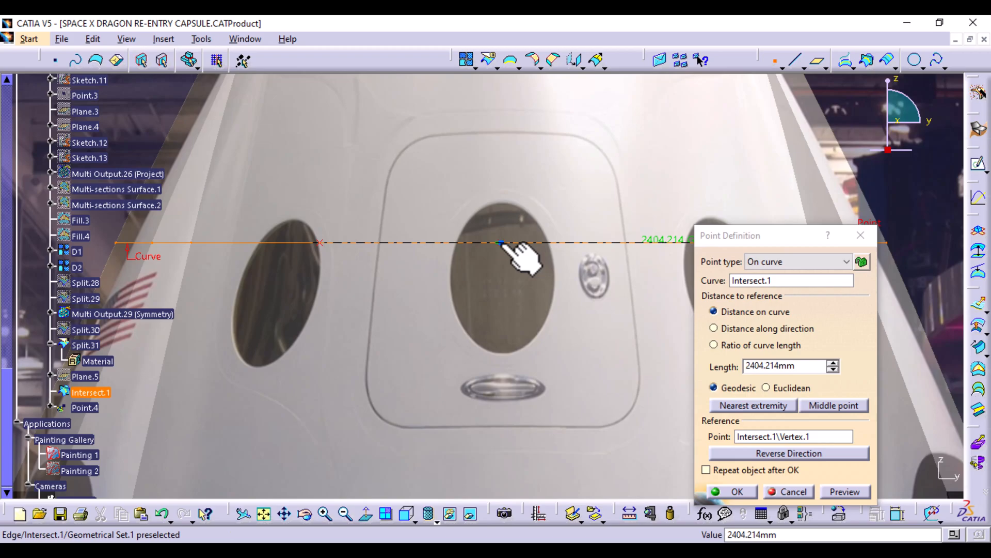
pyautogui.click(744, 491)
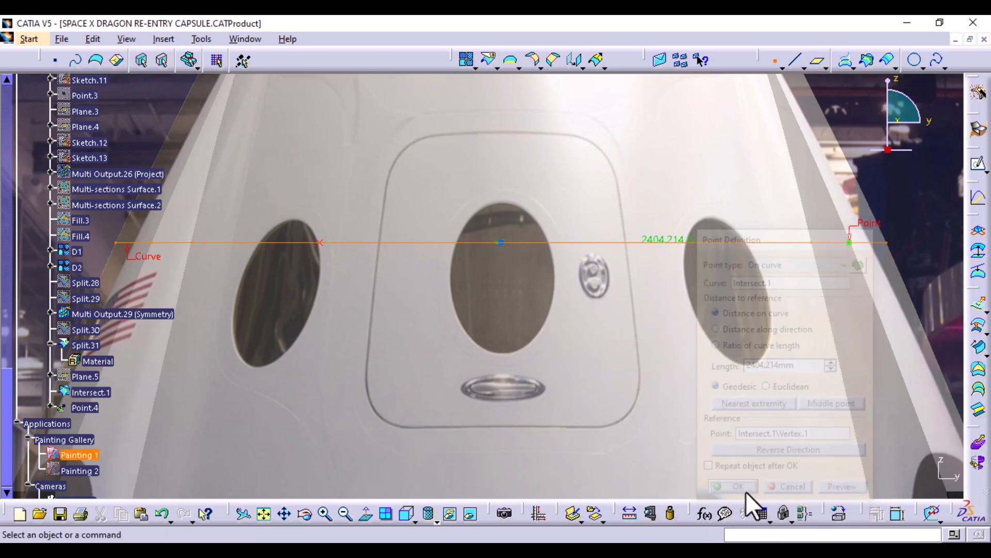
# Place a second point on Intersect.1 within the window beside the door handle, at a length of 1402.277 mm.
pyautogui.click(775, 62)
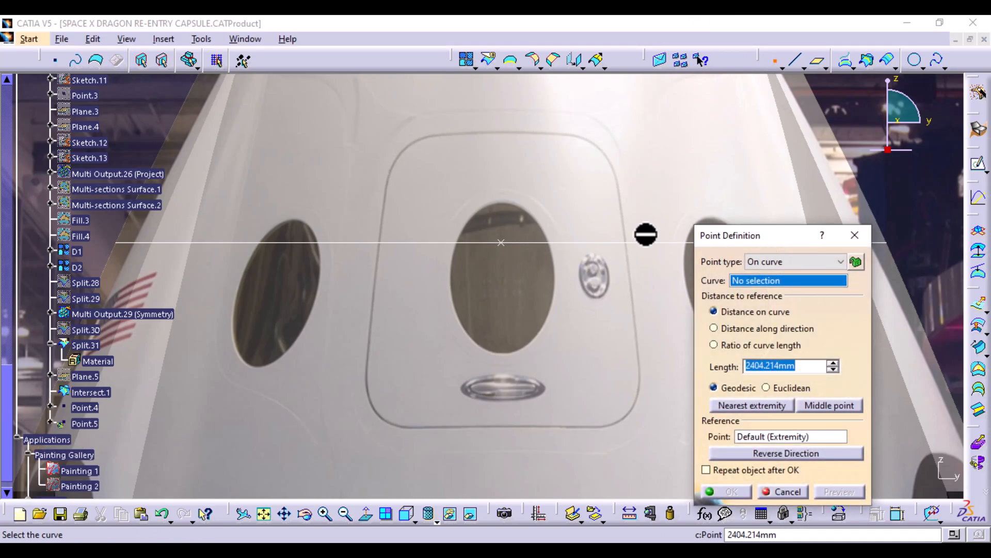
pyautogui.moveTo(799, 235); pyautogui.dragTo(339, 170)
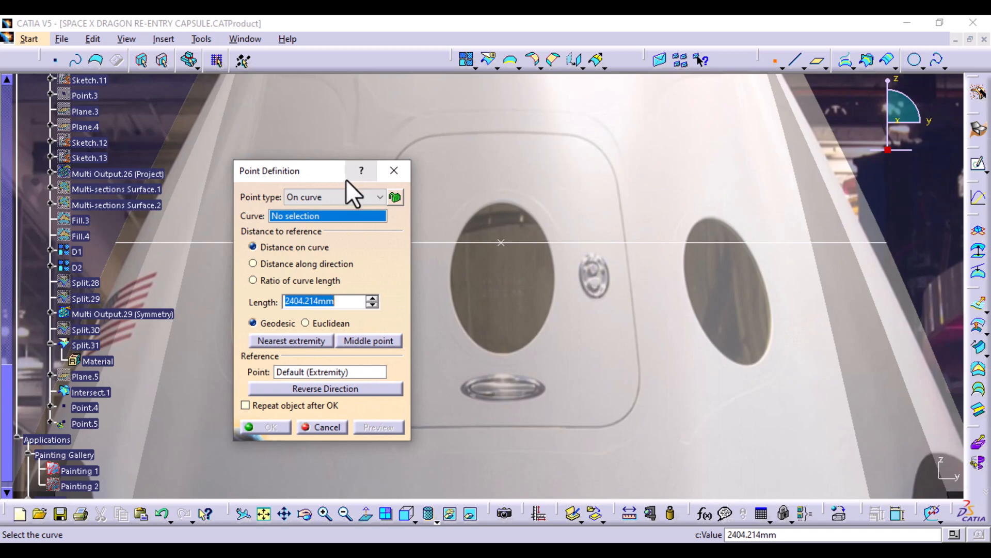
pyautogui.click(718, 243)
pyautogui.click(722, 243)
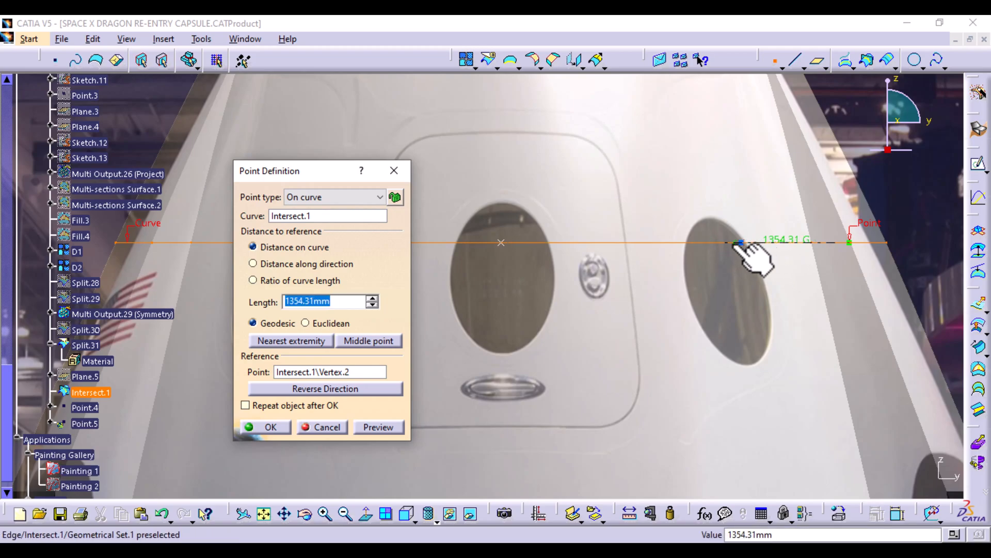
pyautogui.click(747, 243)
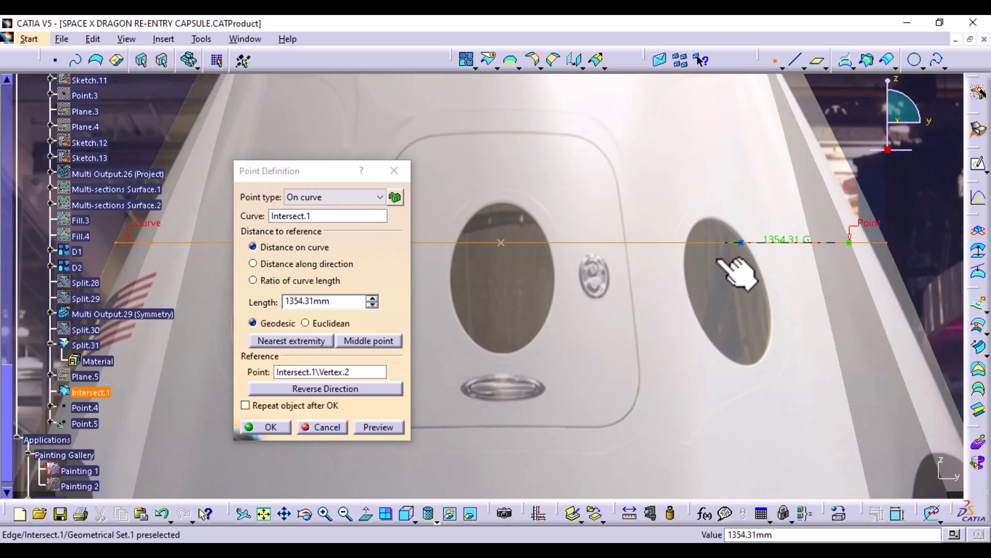
pyautogui.moveTo(738, 242)
pyautogui.mouseDown()
pyautogui.moveTo(724, 244)
pyautogui.moveTo(732, 242)
pyautogui.mouseUp()
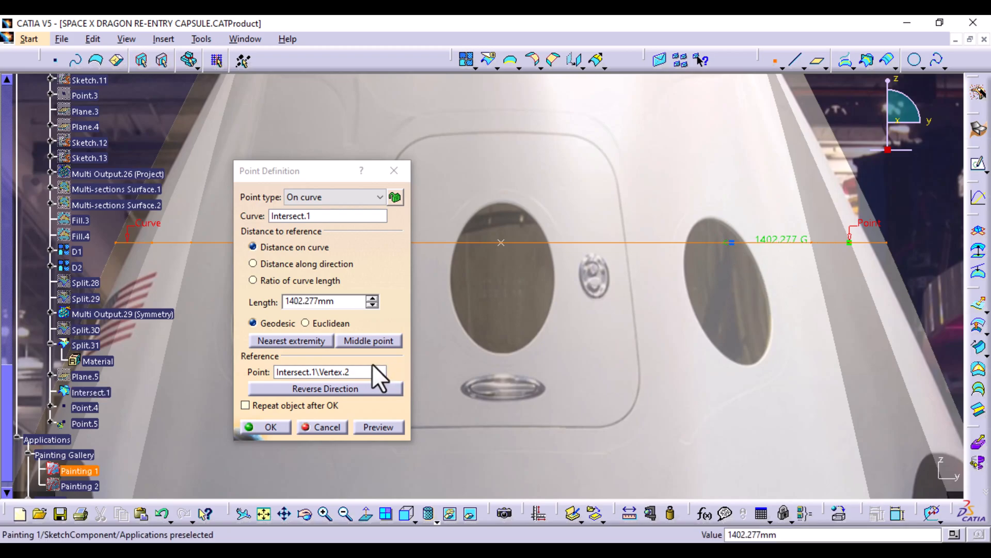
pyautogui.click(276, 428)
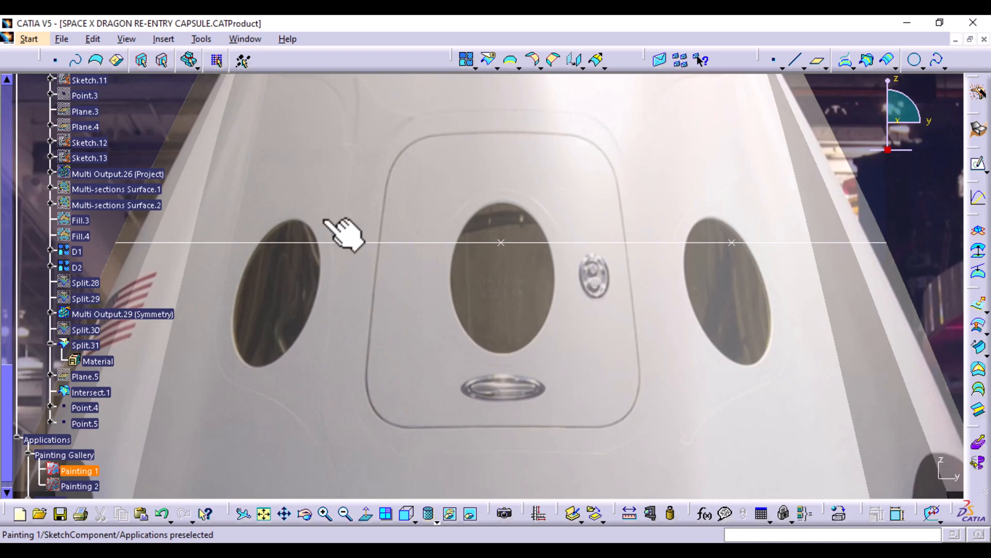
# Create a plane tangent to the outer hull surface Split.31 at Point.4 in the central window.
pyautogui.click(817, 62)
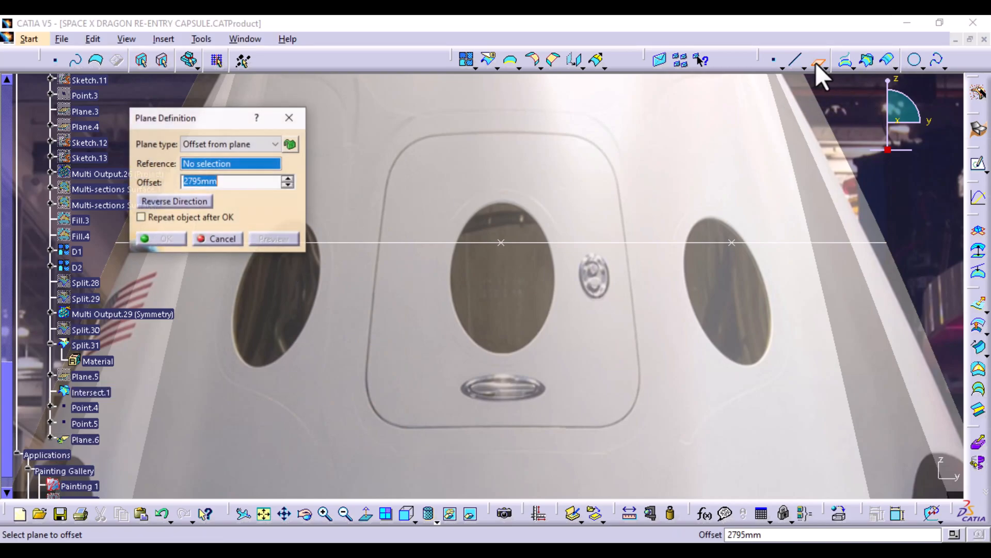
pyautogui.click(274, 145)
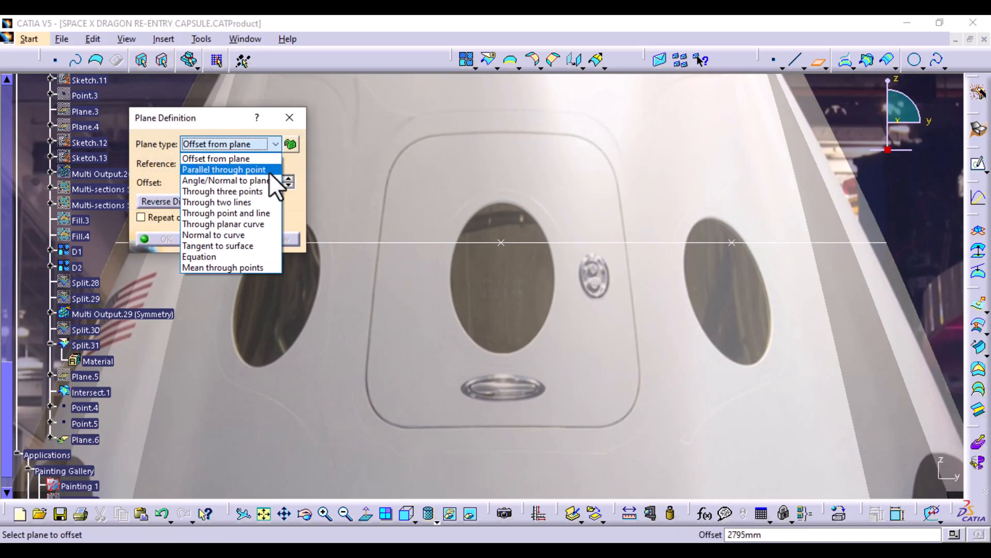
pyautogui.click(241, 246)
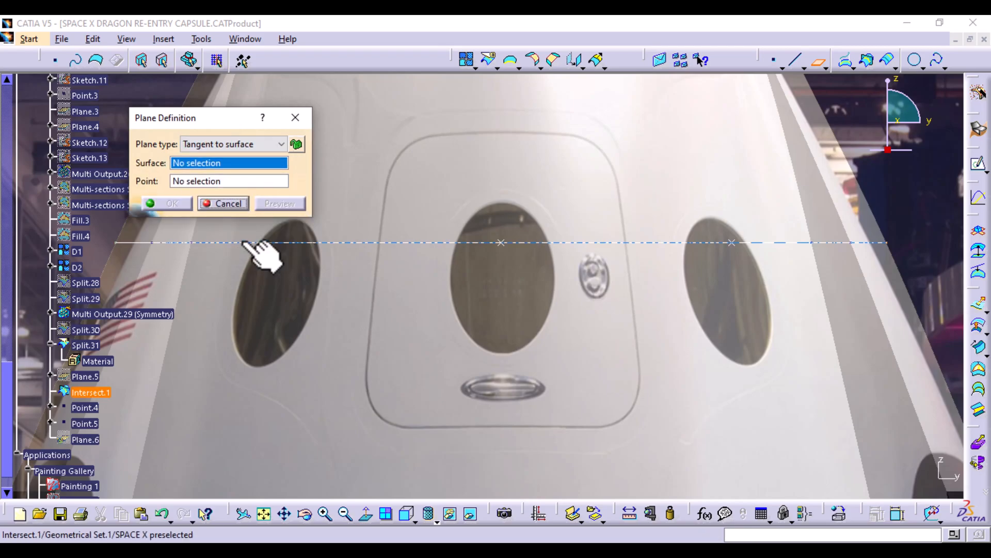
pyautogui.moveTo(444, 157); pyautogui.dragTo(542, 397, button='middle')
pyautogui.middleClick(491, 176)
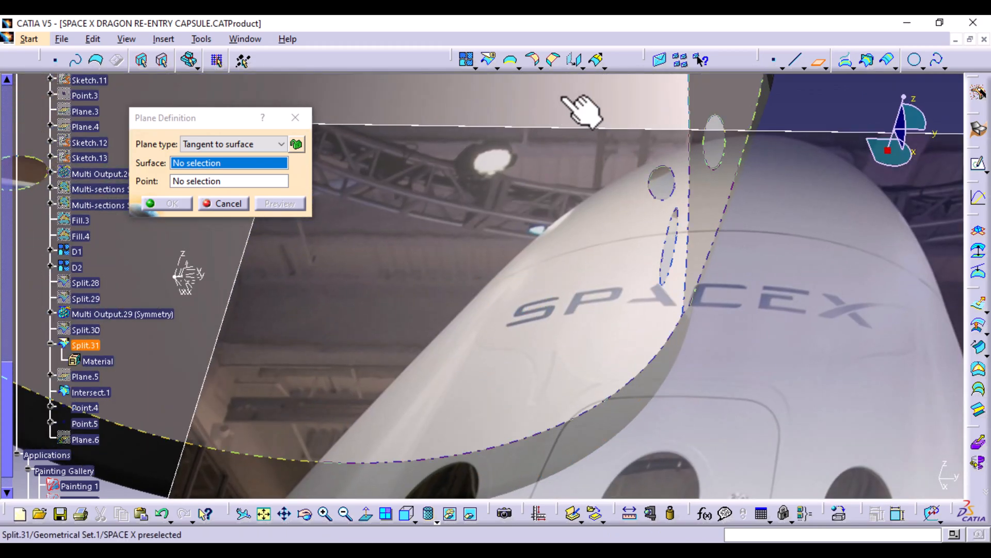
pyautogui.click(563, 101)
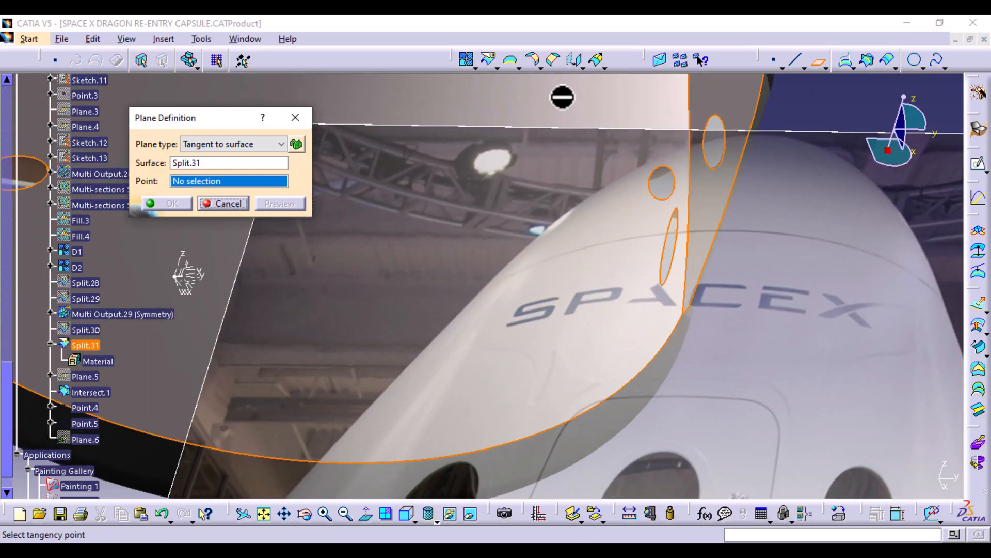
pyautogui.click(408, 514)
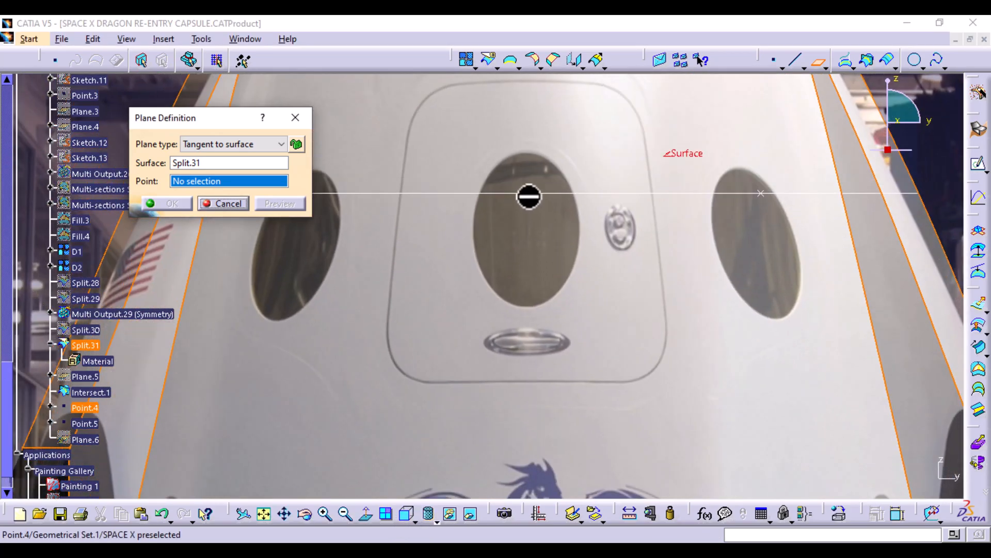
pyautogui.click(526, 191)
pyautogui.click(179, 200)
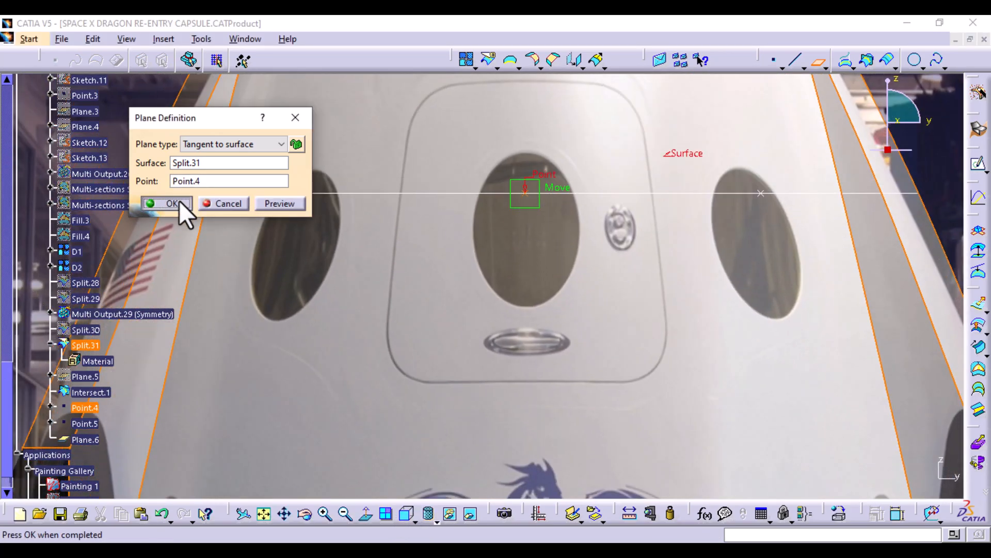
# Create a second plane tangent to Split.31 at Point.5, in the window beside the door handle.
pyautogui.click(818, 63)
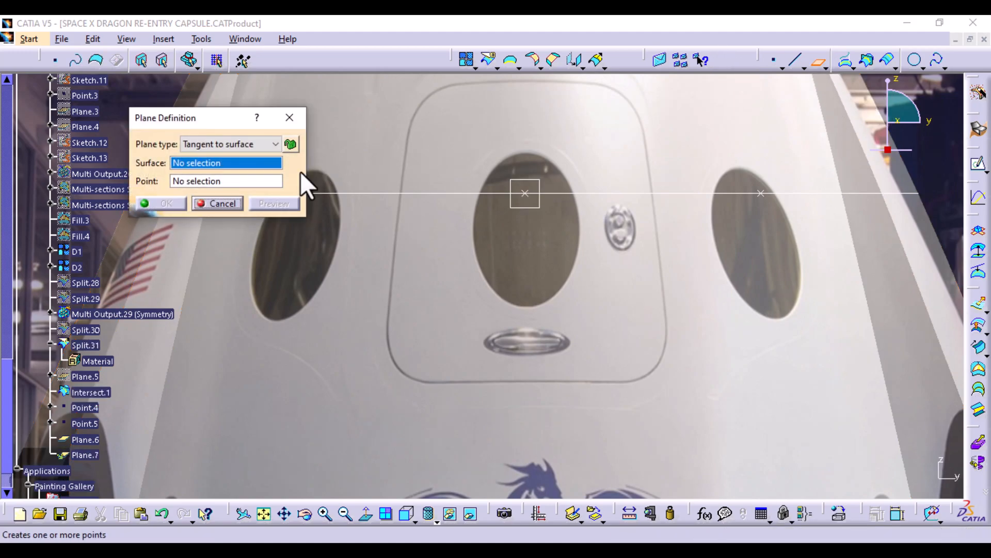
pyautogui.click(85, 345)
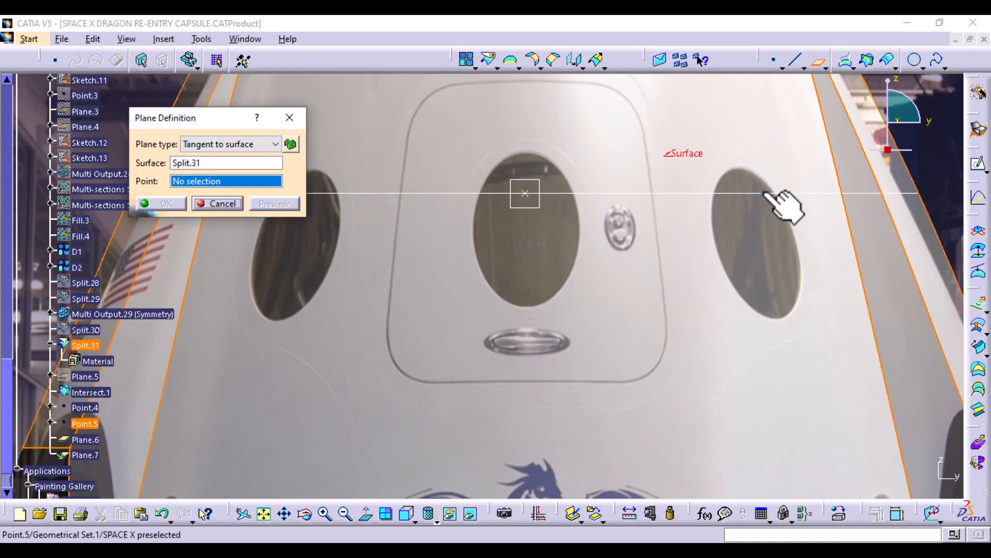
pyautogui.click(764, 192)
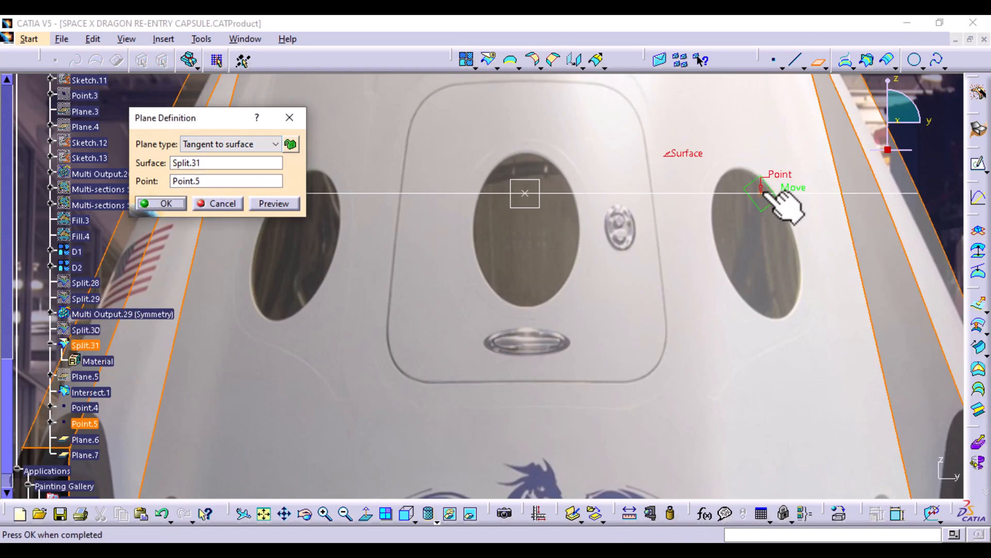
pyautogui.click(162, 204)
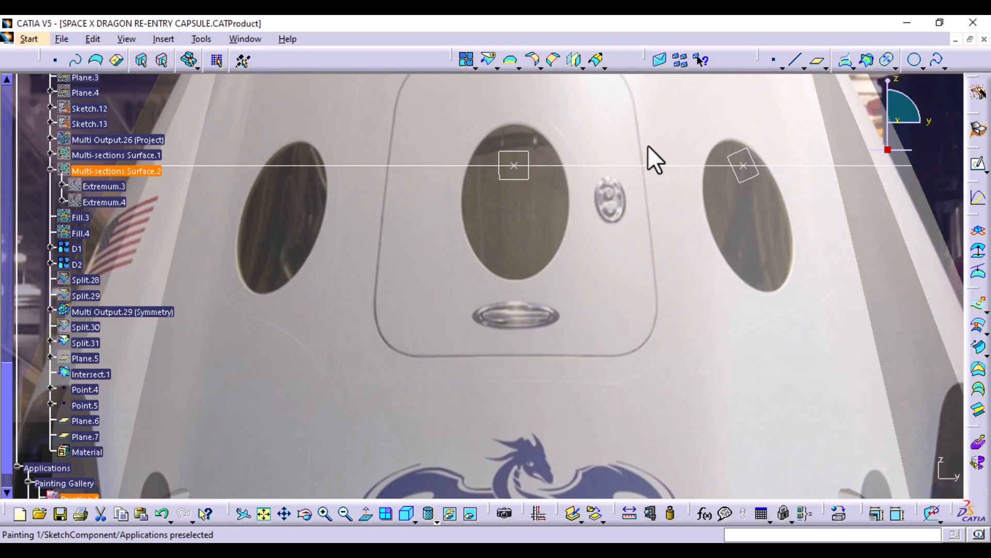
# Check the tangent planes on the hull and open a sketch on Plane.6 at the central window.
pyautogui.moveTo(648, 147); pyautogui.dragTo(460, 261, button='middle')
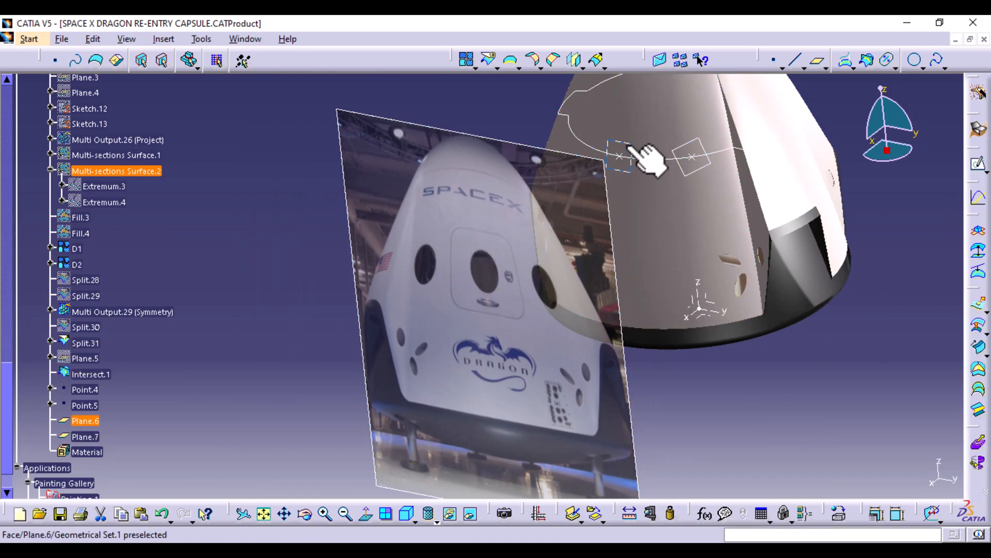
pyautogui.moveTo(677, 209); pyautogui.dragTo(606, 272, button='middle')
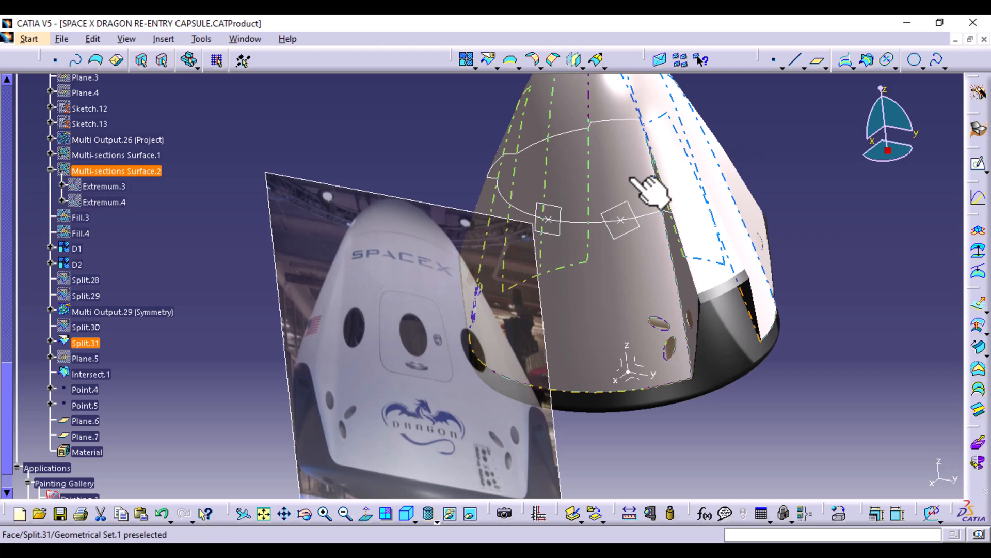
pyautogui.click(414, 521)
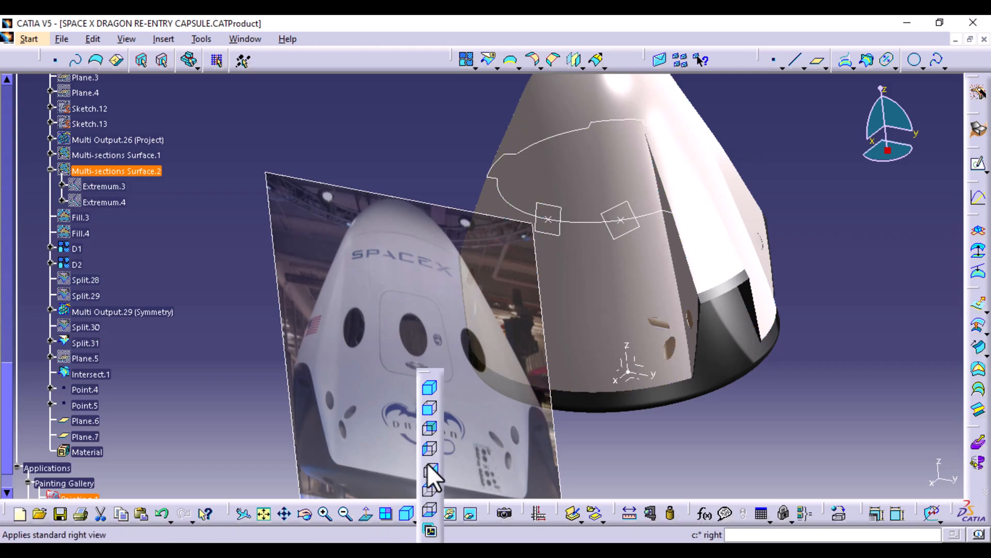
pyautogui.click(432, 410)
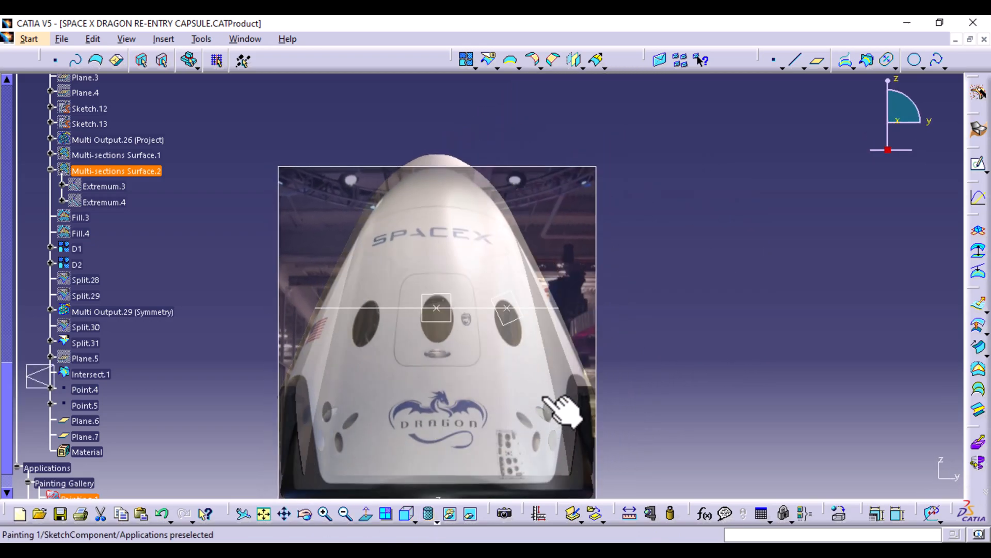
pyautogui.moveTo(546, 397); pyautogui.dragTo(648, 330, button='middle')
pyautogui.moveTo(604, 388); pyautogui.dragTo(615, 227, button='middle')
pyautogui.moveTo(658, 276); pyautogui.dragTo(376, 482, button='middle')
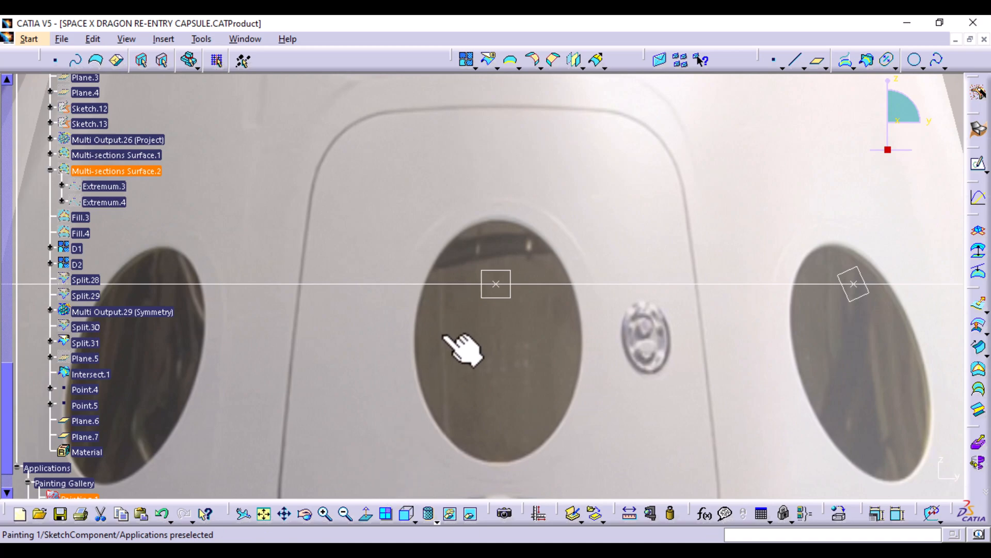
pyautogui.click(509, 294)
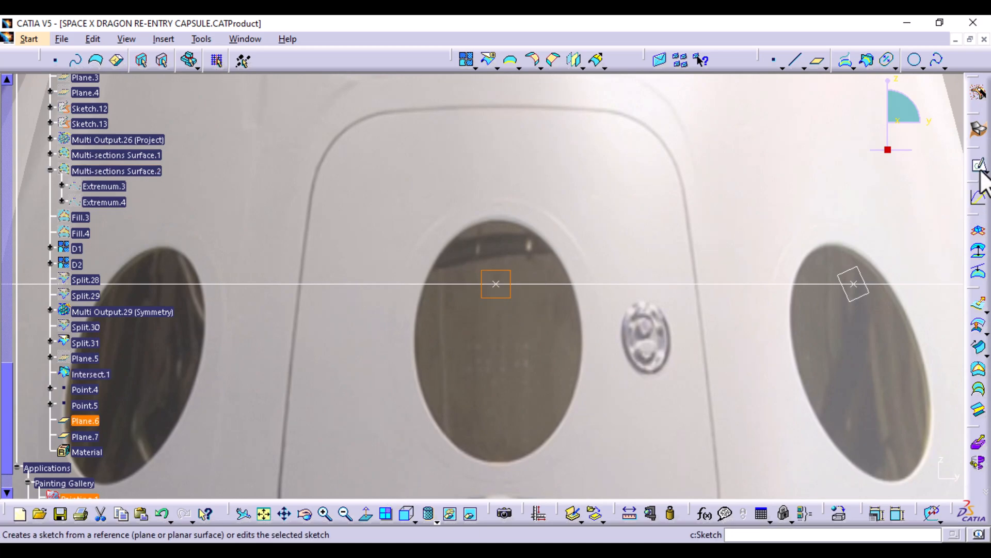
pyautogui.click(979, 171)
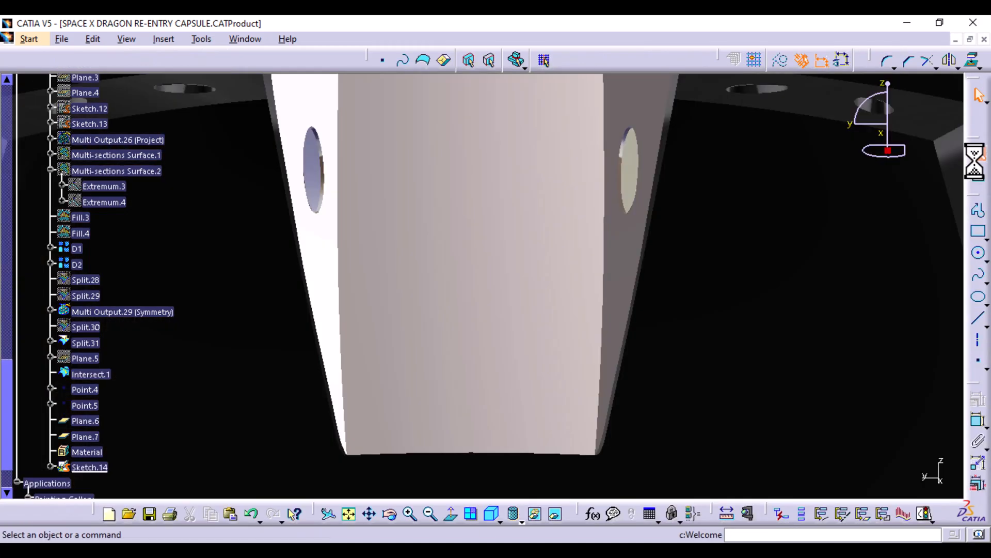
# Sketch a vertical ellipse over the central window from the front view, centred at H 0 mm, V about 2167 mm, major radius about 320 mm.
pyautogui.click(453, 514)
pyautogui.click(490, 513)
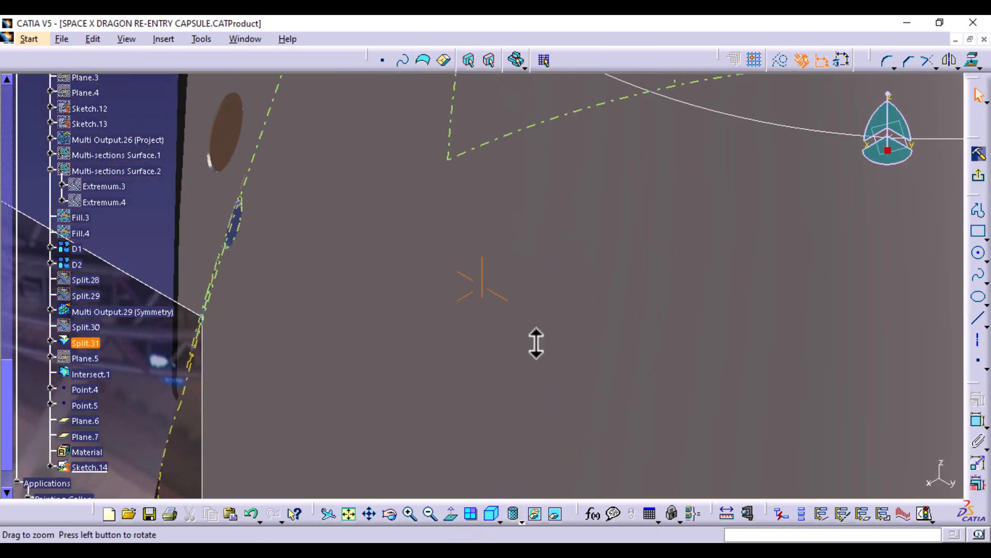
pyautogui.moveTo(536, 343); pyautogui.dragTo(540, 537, button='middle')
pyautogui.click(499, 521)
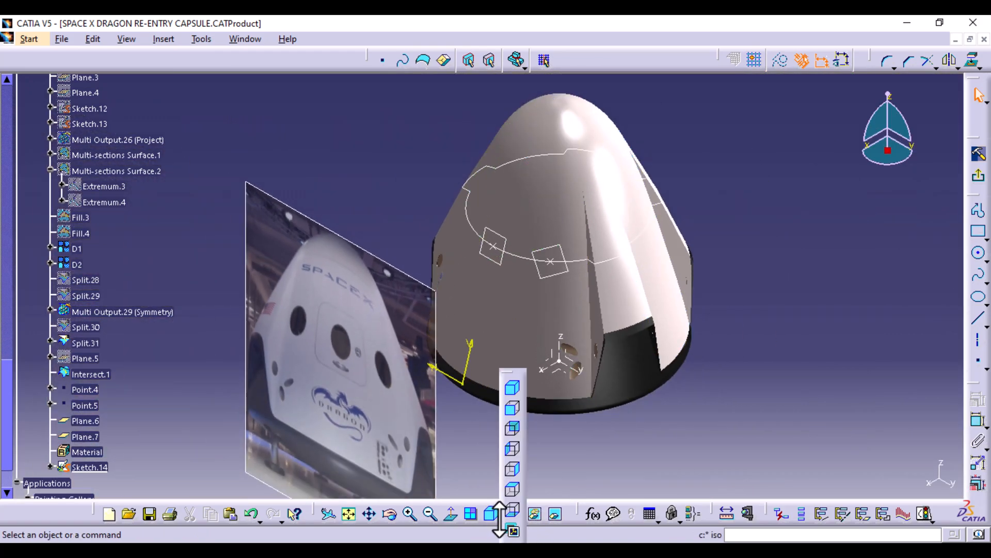
pyautogui.click(513, 410)
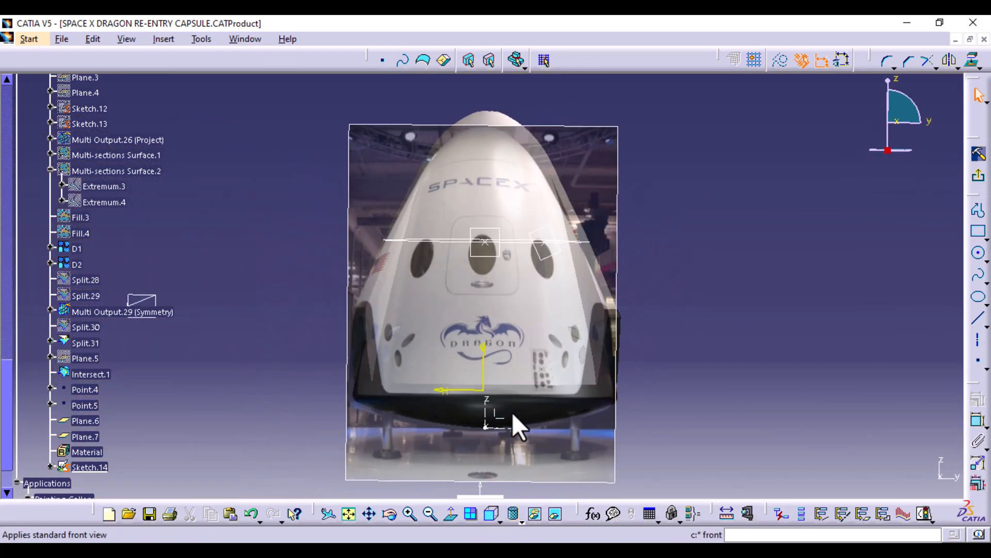
pyautogui.moveTo(494, 345)
pyautogui.mouseDown(button='middle')
pyautogui.moveTo(494, 146)
pyautogui.moveTo(505, 413)
pyautogui.mouseUp(button='middle')
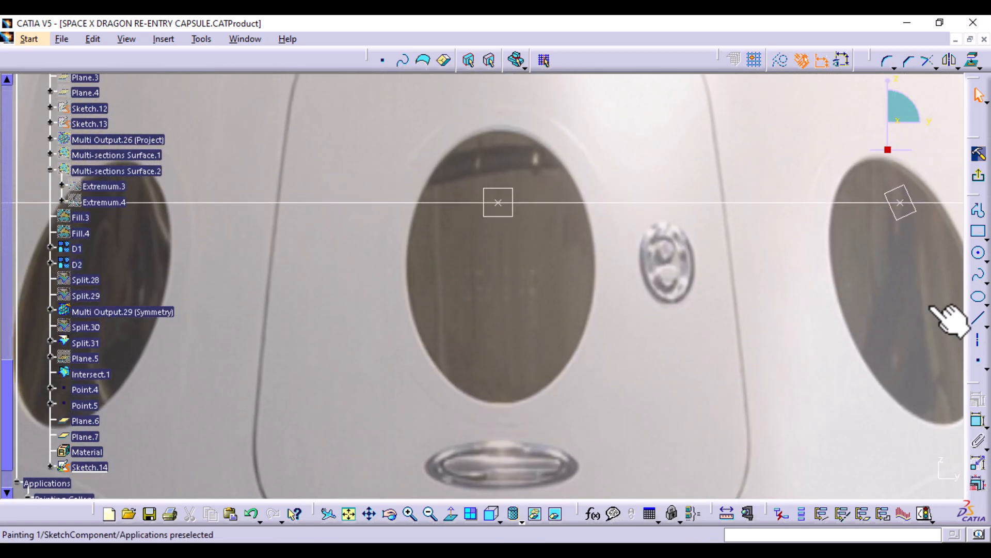
pyautogui.click(978, 299)
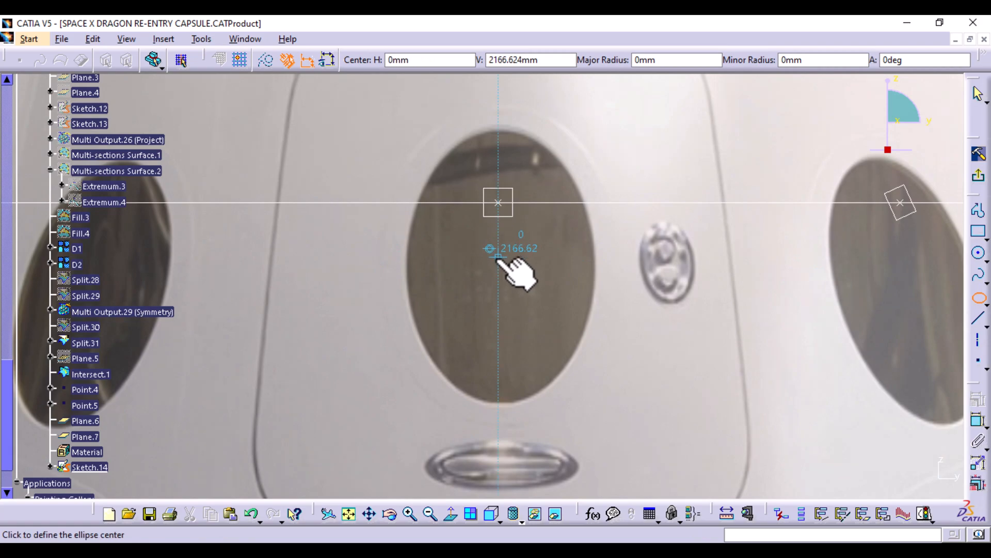
pyautogui.click(498, 256)
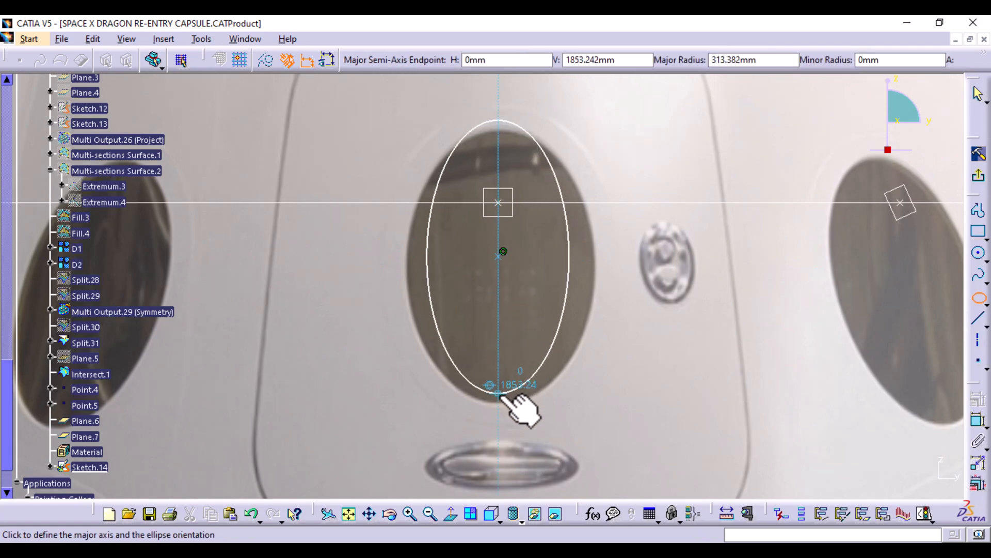
pyautogui.click(499, 395)
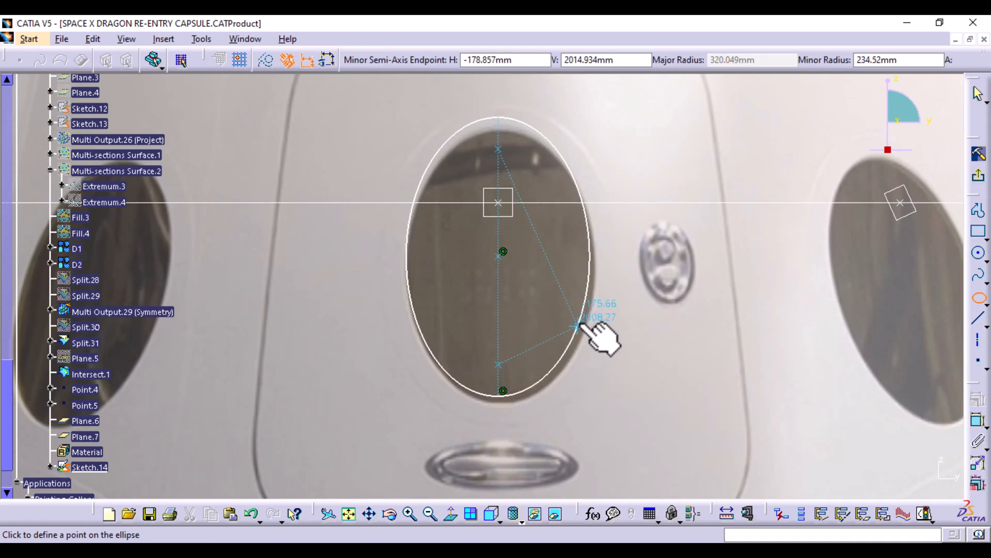
pyautogui.click(587, 312)
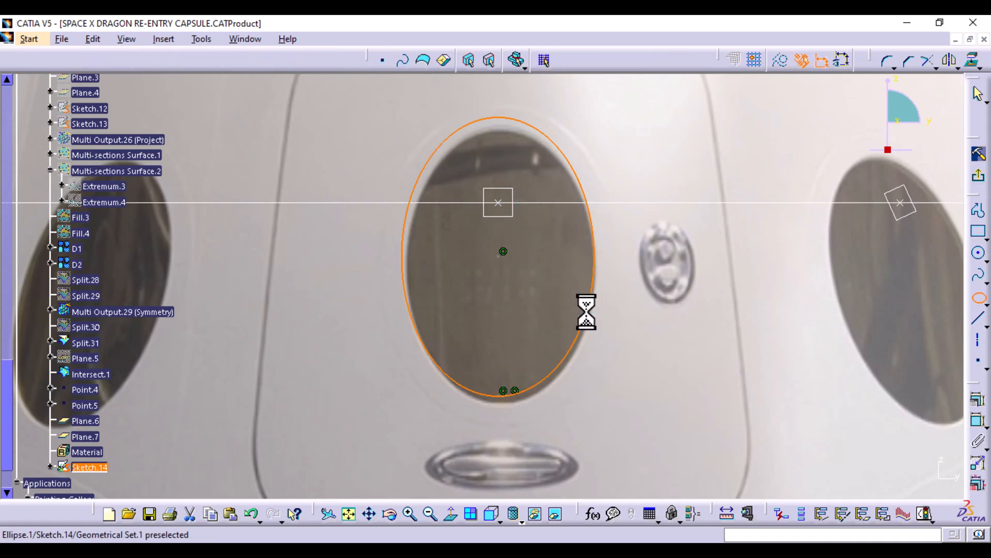
# Delete the two coincidence constraints at the lower end of the ellipse so its centre can move without reshaping it.
pyautogui.moveTo(499, 257)
pyautogui.mouseDown()
pyautogui.moveTo(498, 216)
pyautogui.moveTo(498, 261)
pyautogui.mouseUp()
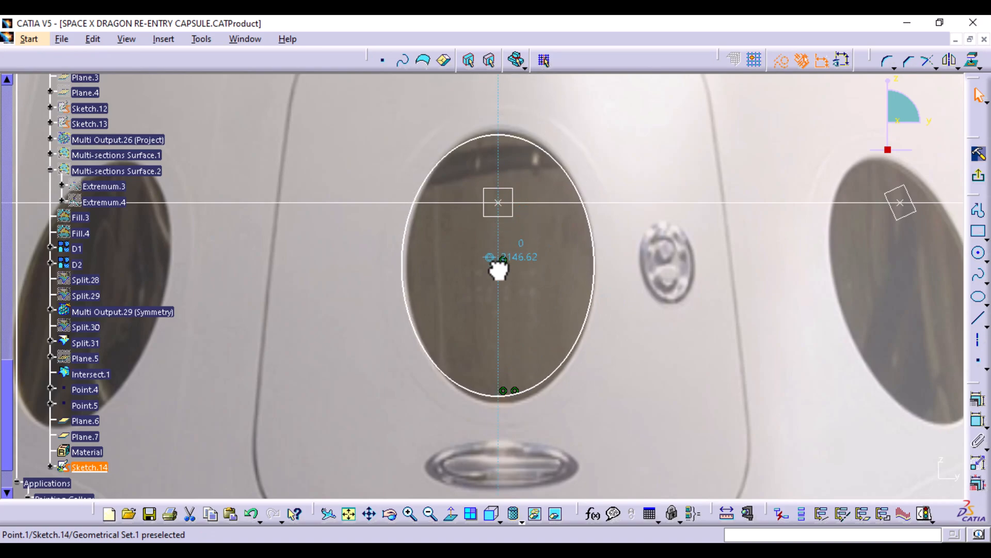
pyautogui.click(250, 516)
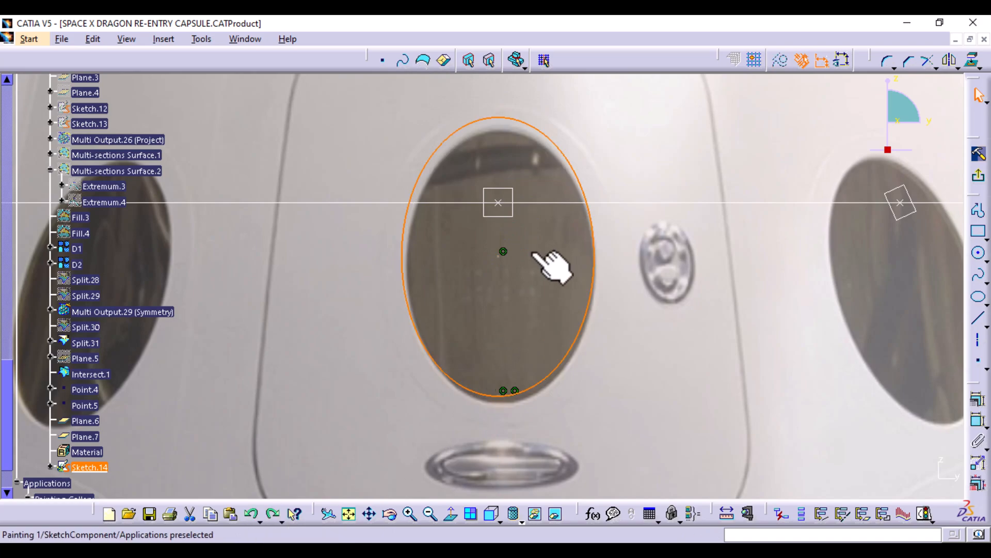
pyautogui.click(505, 391)
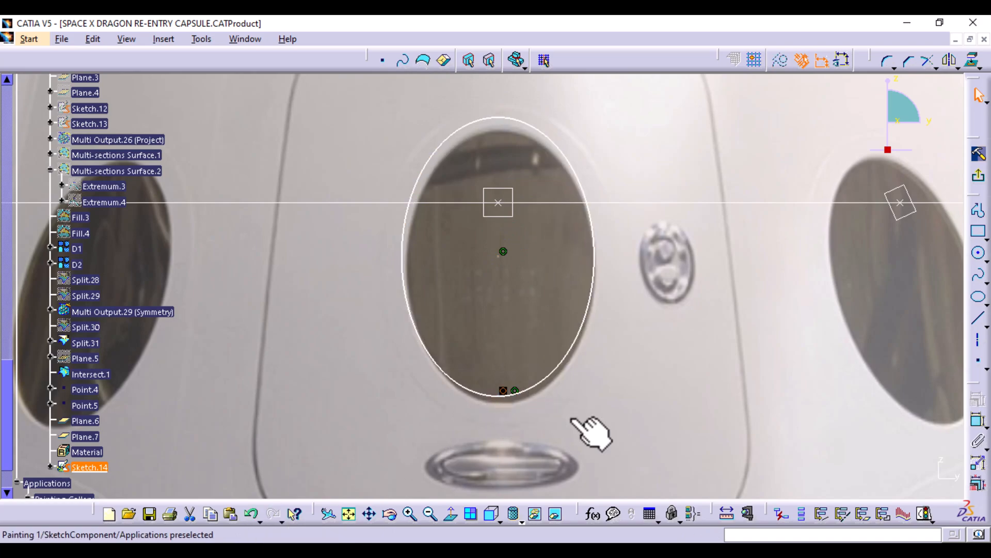
pyautogui.press('Delete')
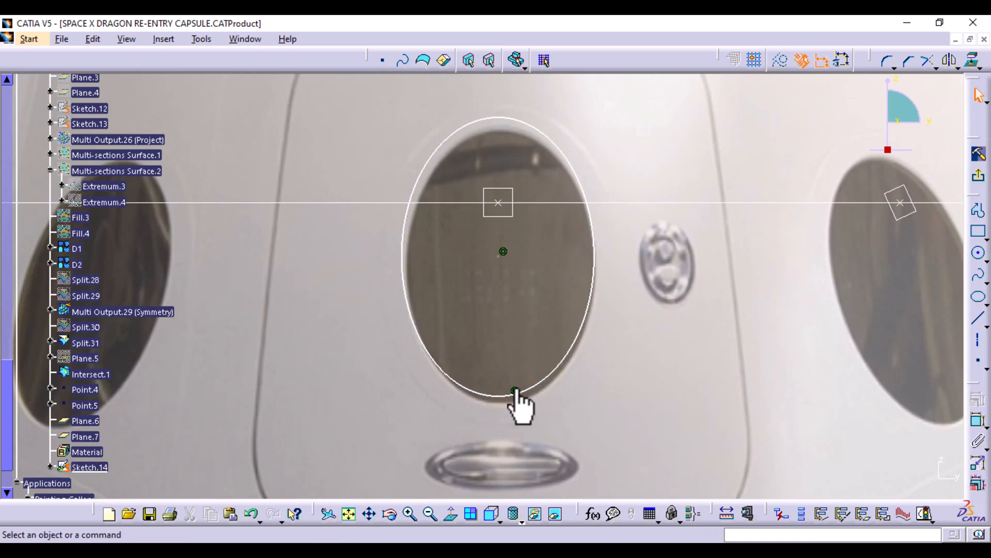
pyautogui.click(515, 390)
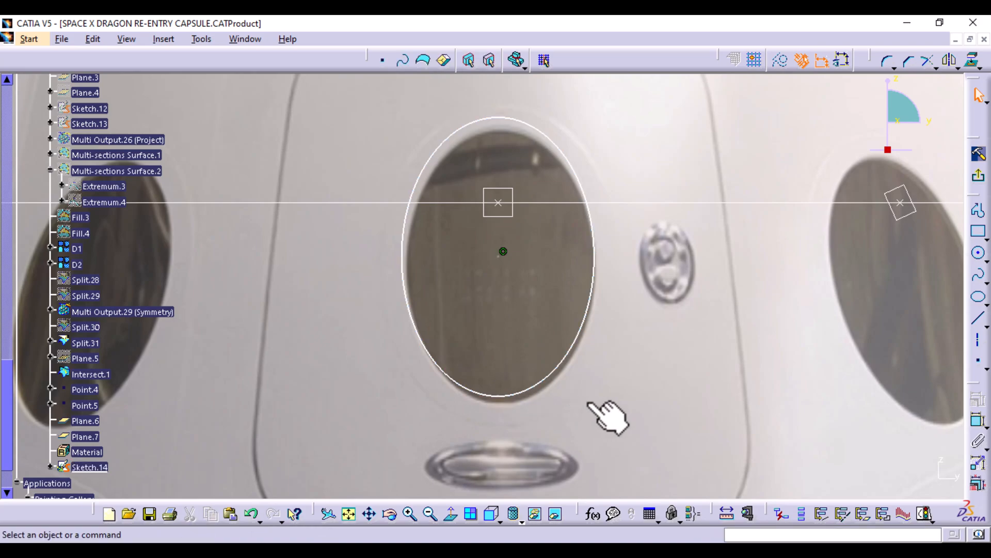
# Move the ellipse's centre up onto the reference point on Intersect.1 and exit the sketch.
pyautogui.click(503, 252)
pyautogui.moveTo(499, 257); pyautogui.dragTo(501, 207)
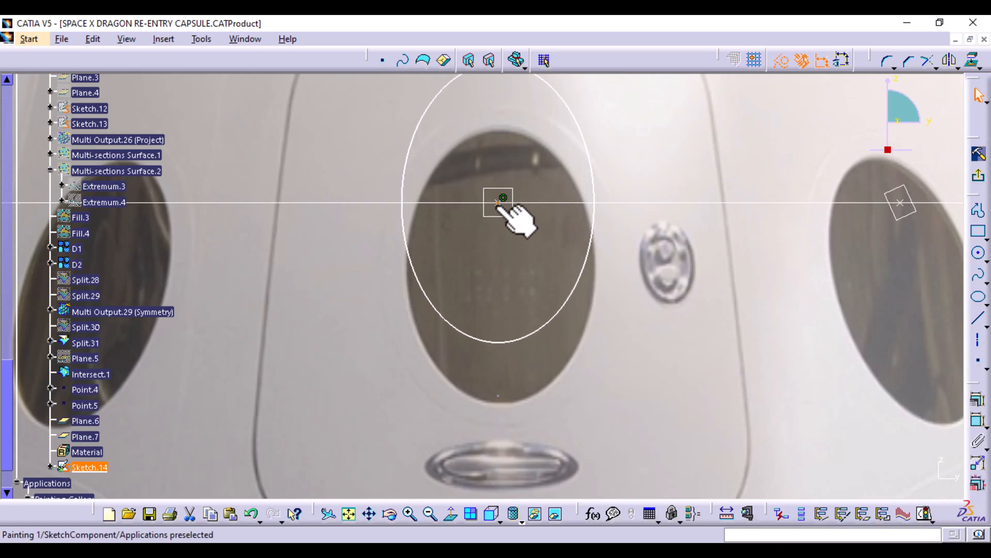
pyautogui.click(978, 179)
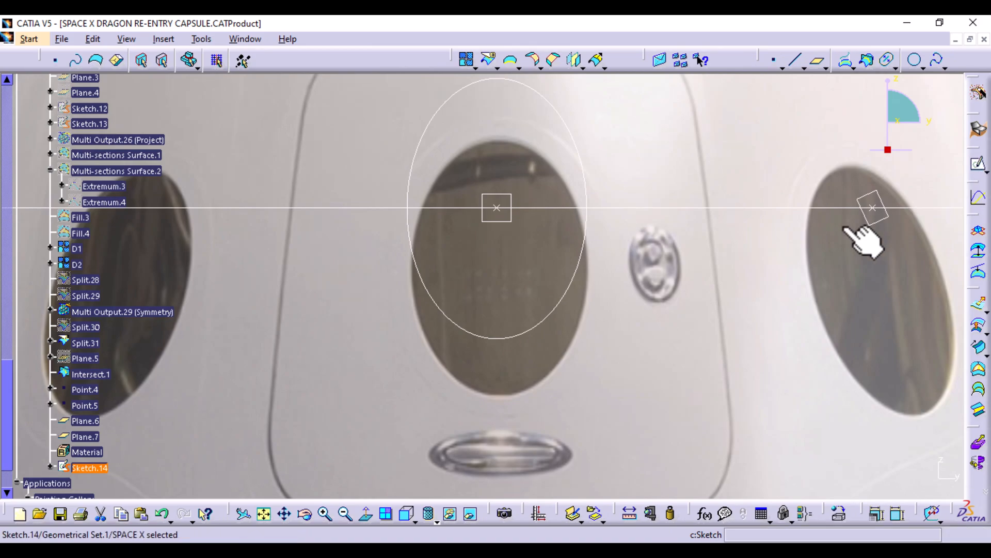
# Sketch a tilted ellipse on Plane.7 over the side window, centred at H 0 mm, V about 2116 mm, radii about 332 and 231 mm.
pyautogui.click(866, 223)
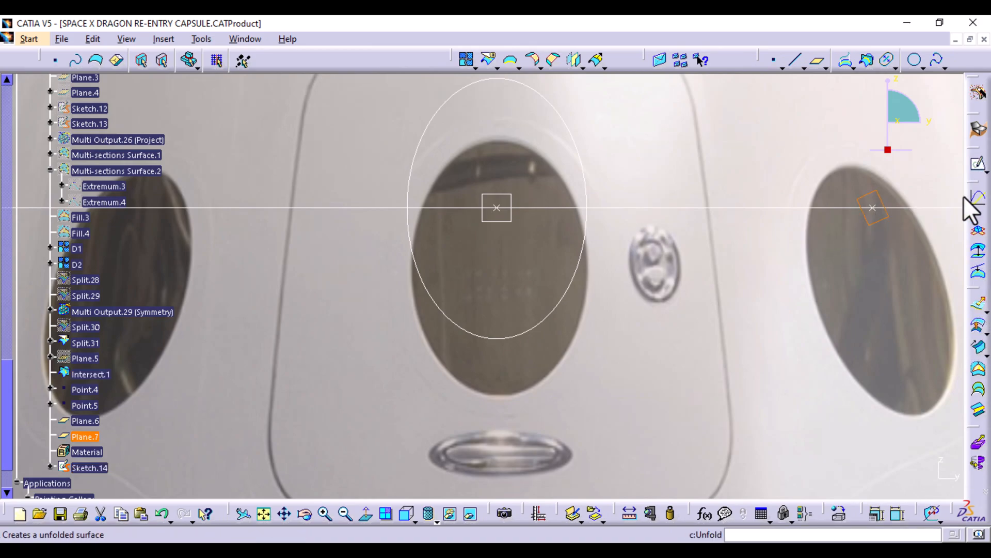
pyautogui.click(977, 169)
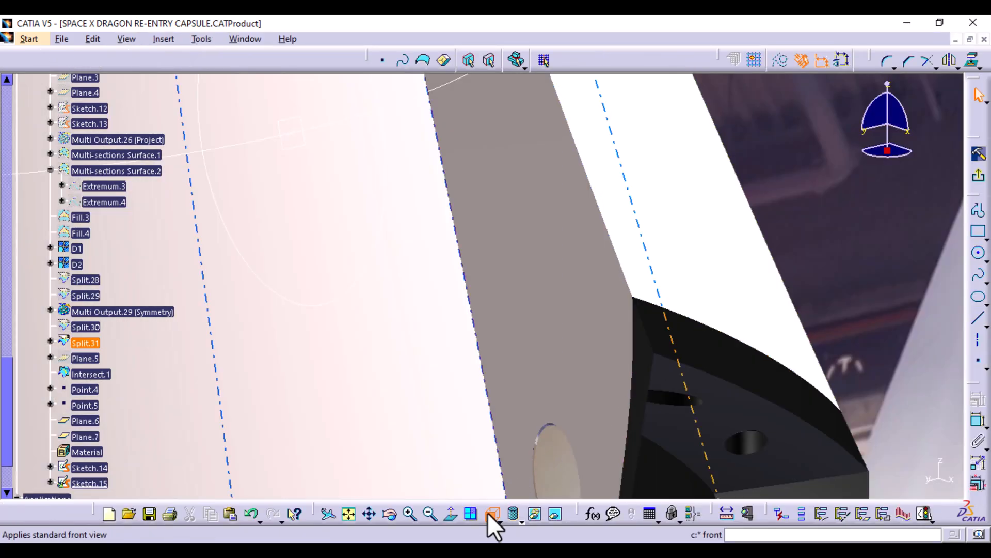
pyautogui.click(490, 513)
pyautogui.moveTo(575, 361); pyautogui.dragTo(468, 391, button='middle')
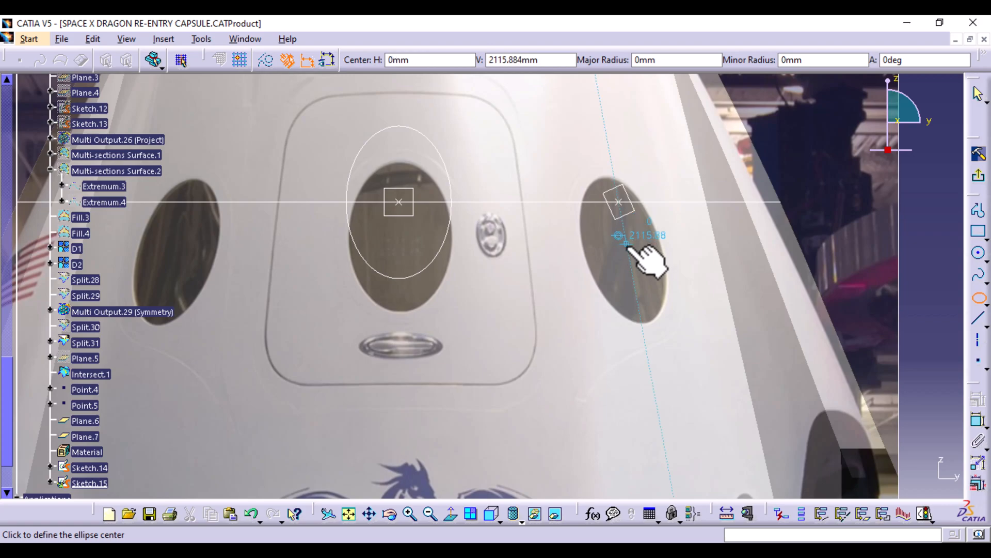
pyautogui.click(626, 243)
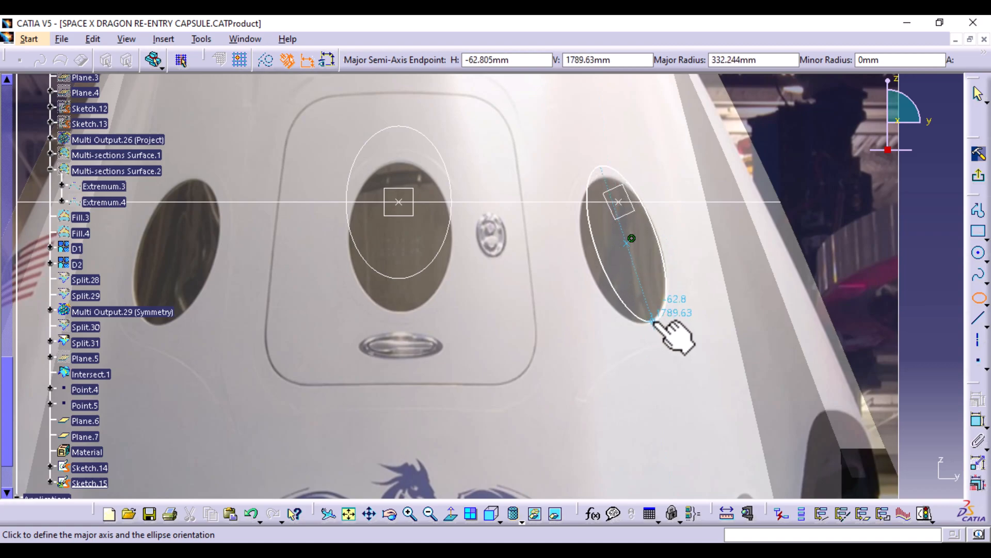
pyautogui.click(653, 322)
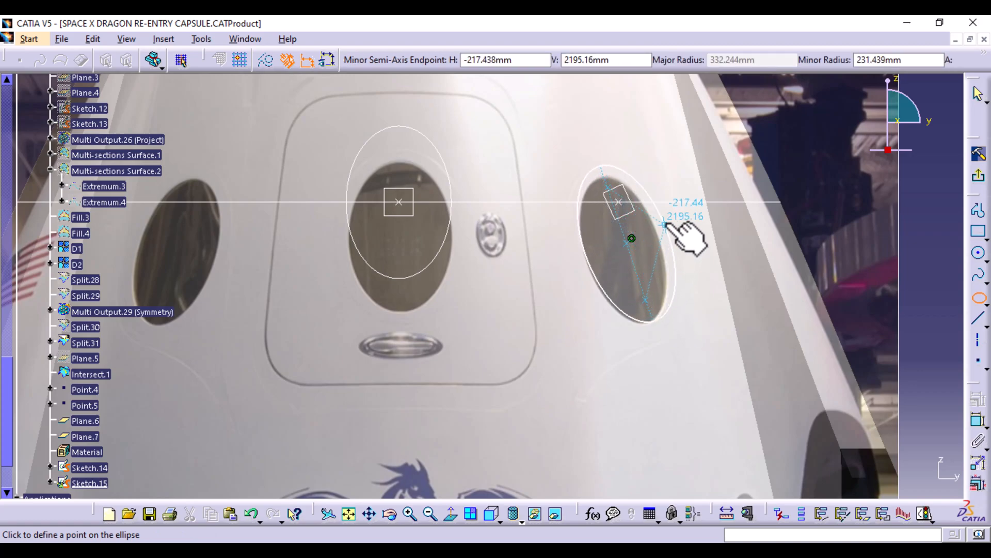
pyautogui.click(666, 223)
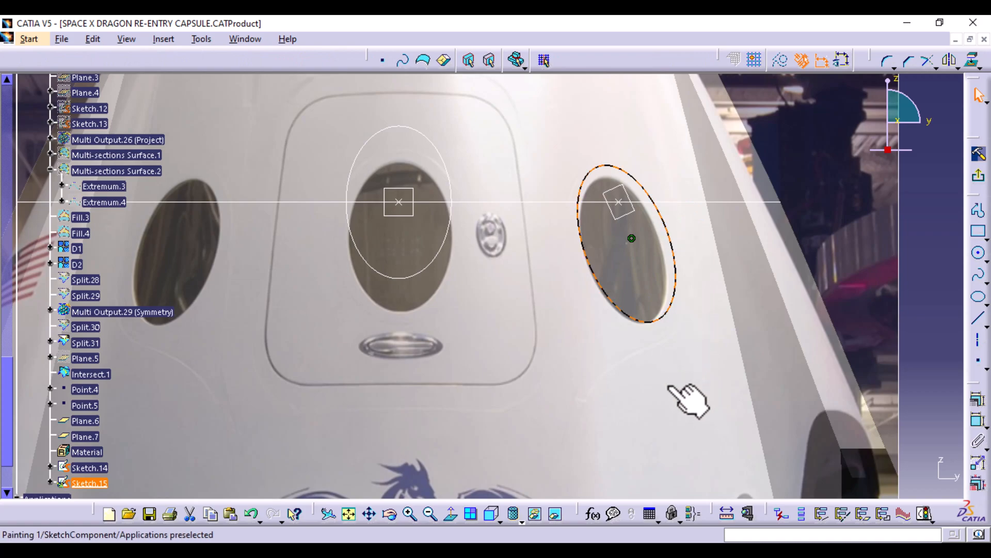
# Move the side window ellipse's centre up beside the reference point on Intersect.1 and exit the sketch.
pyautogui.moveTo(631, 238); pyautogui.dragTo(624, 197)
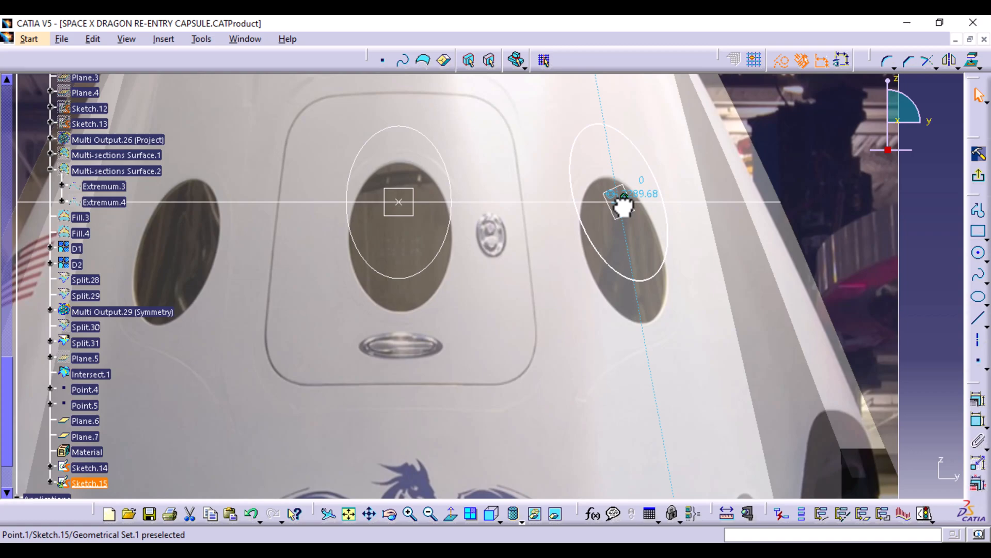
pyautogui.moveTo(624, 198); pyautogui.dragTo(625, 198)
pyautogui.click(978, 176)
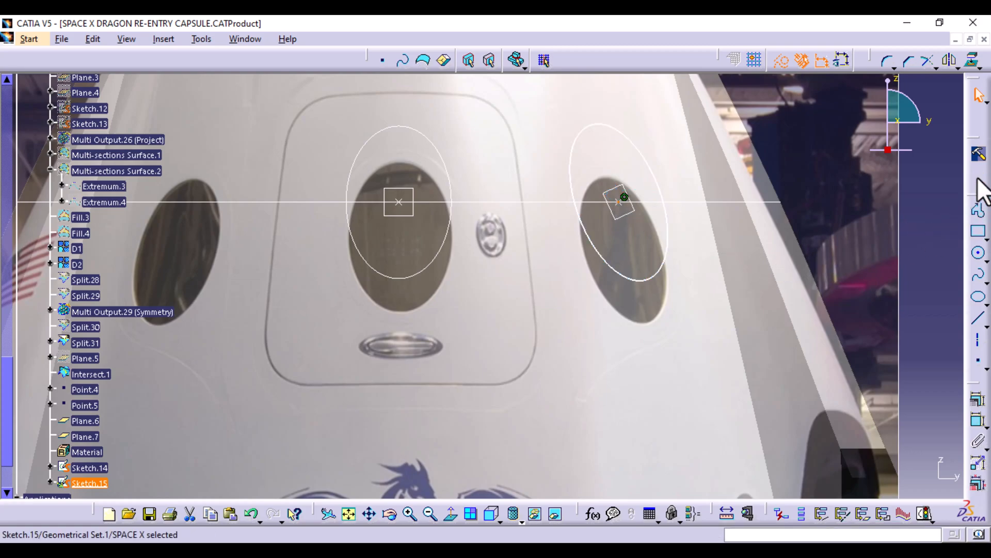
# Hide the front reference image, Painting 1, in front of the capsule.
pyautogui.moveTo(640, 253)
pyautogui.mouseDown(button='middle')
pyautogui.moveTo(579, 243)
pyautogui.moveTo(582, 361)
pyautogui.moveTo(519, 327)
pyautogui.moveTo(376, 398)
pyautogui.moveTo(436, 376)
pyautogui.mouseUp(button='middle')
pyautogui.rightClick(357, 326)
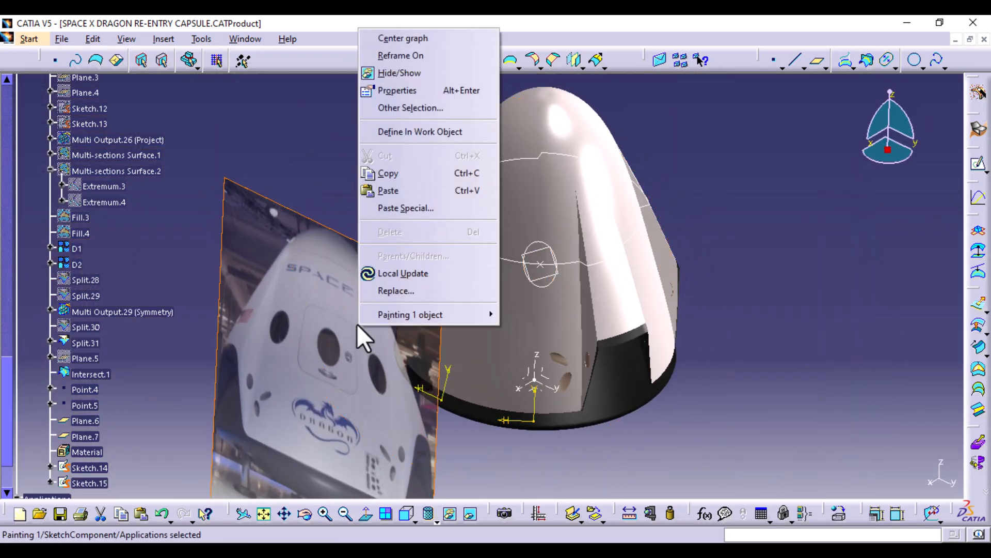
pyautogui.click(421, 71)
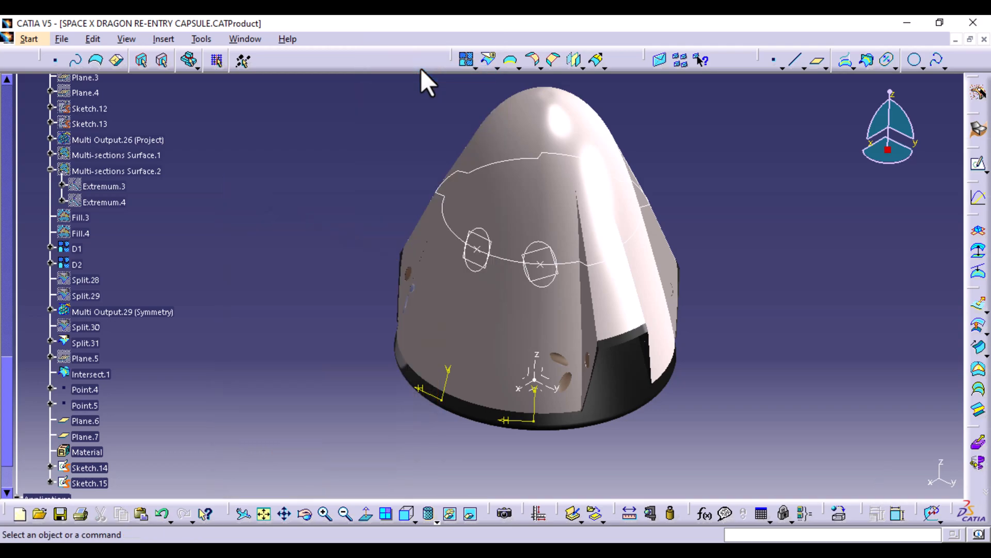
# Mirror the side window ellipse Sketch.15 about the ZX plane of Axis System.1 to create the opposite window outline.
pyautogui.moveTo(306, 335); pyautogui.dragTo(327, 389, button='middle')
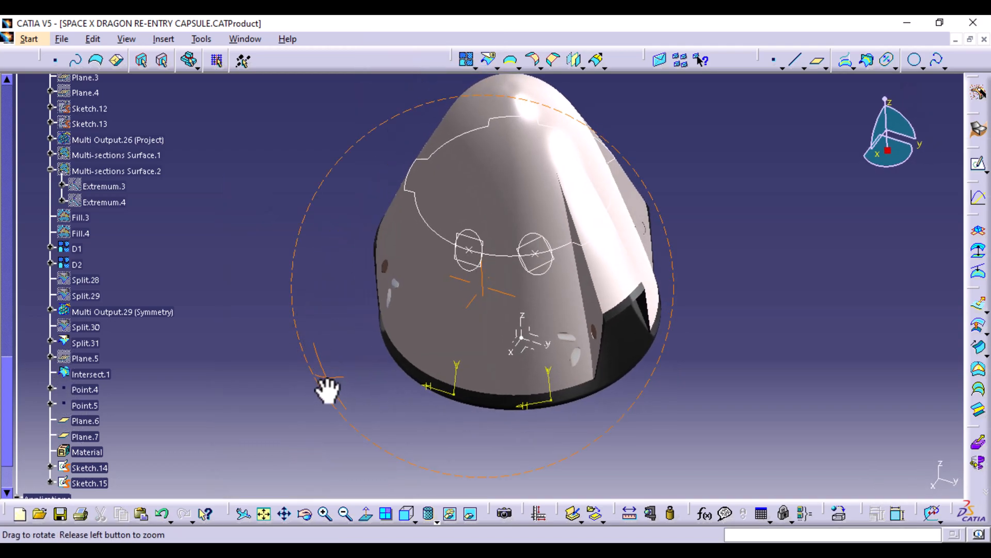
pyautogui.click(550, 269)
pyautogui.scroll(-2, 164, 376)
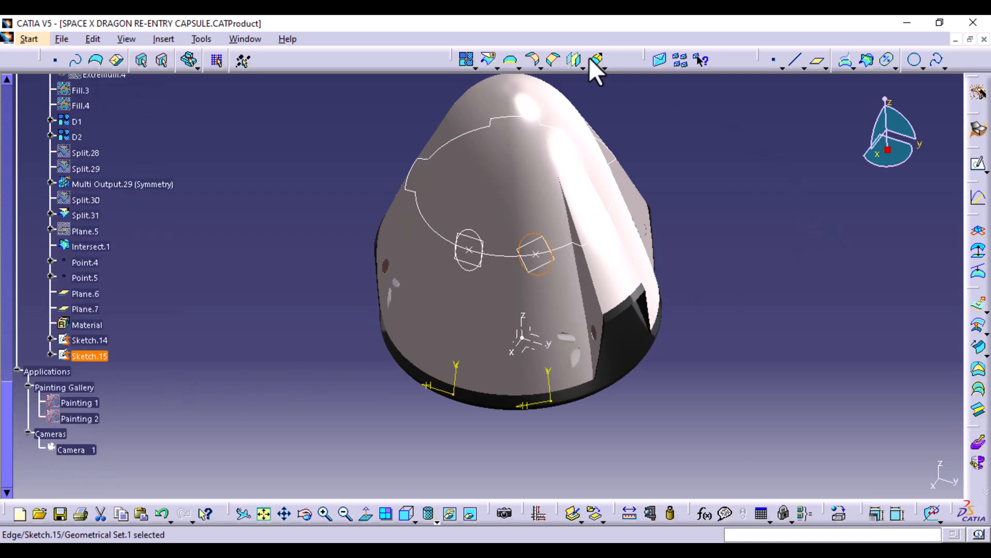
pyautogui.click(576, 61)
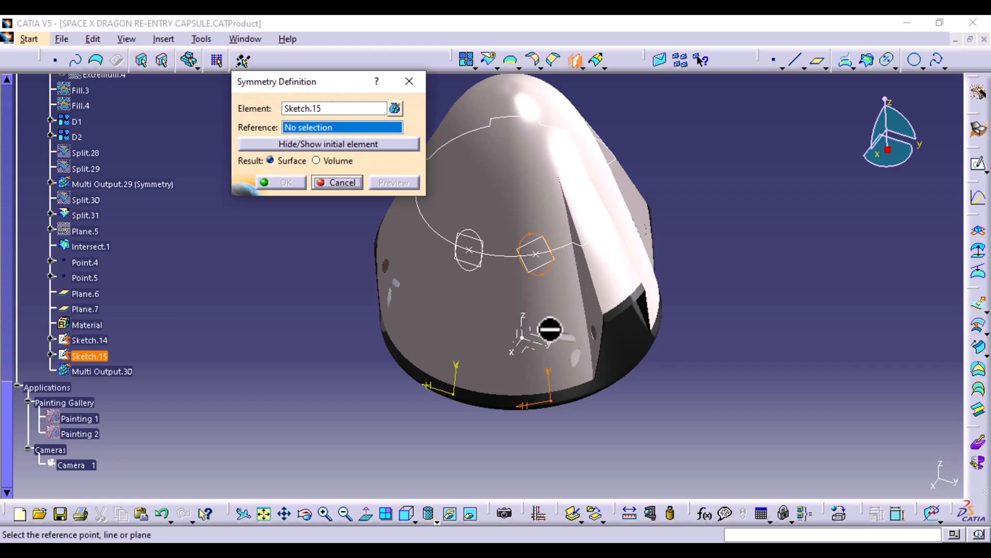
pyautogui.click(519, 338)
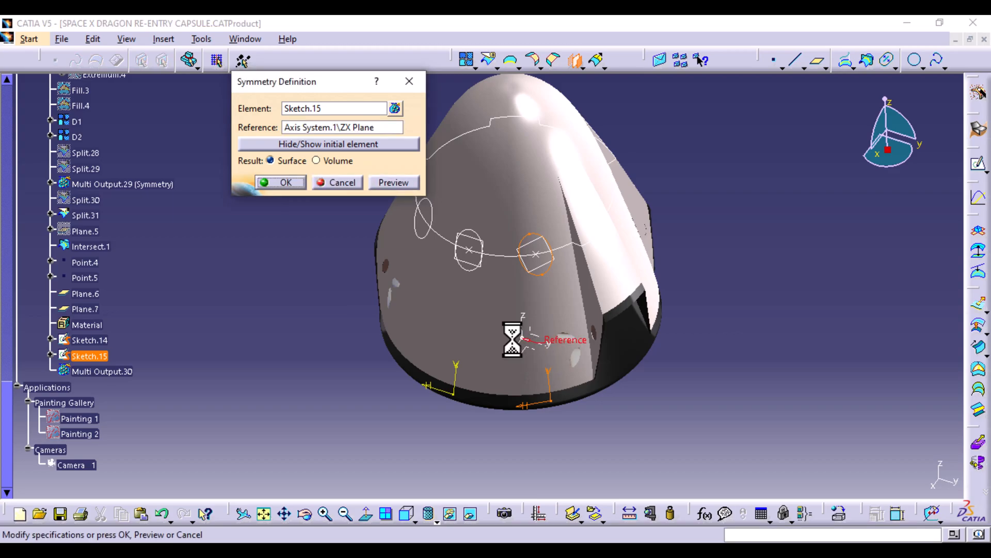
pyautogui.click(290, 183)
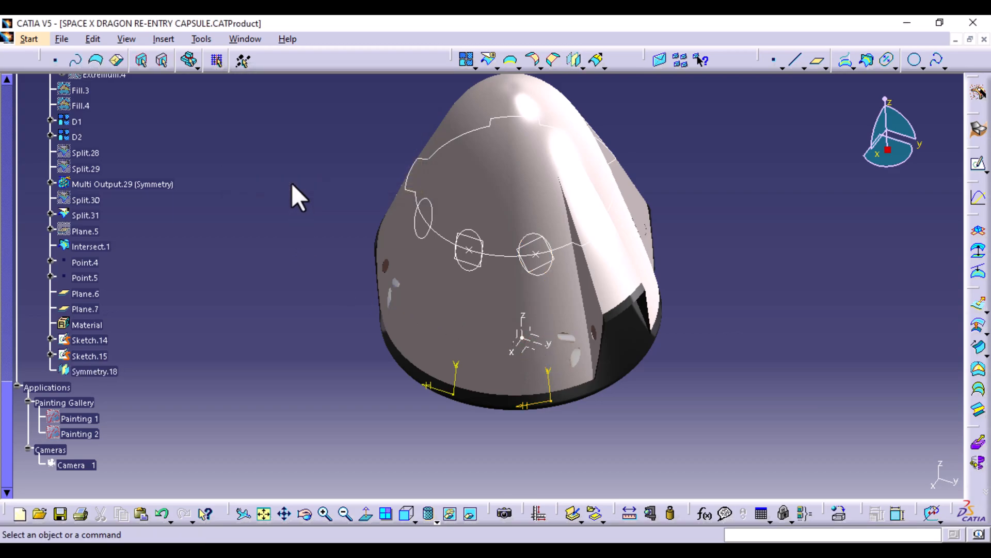
# Inspect the side of the hull and check the axis and angle in the definition of Rotate.2.
pyautogui.moveTo(742, 310); pyautogui.dragTo(641, 317, button='middle')
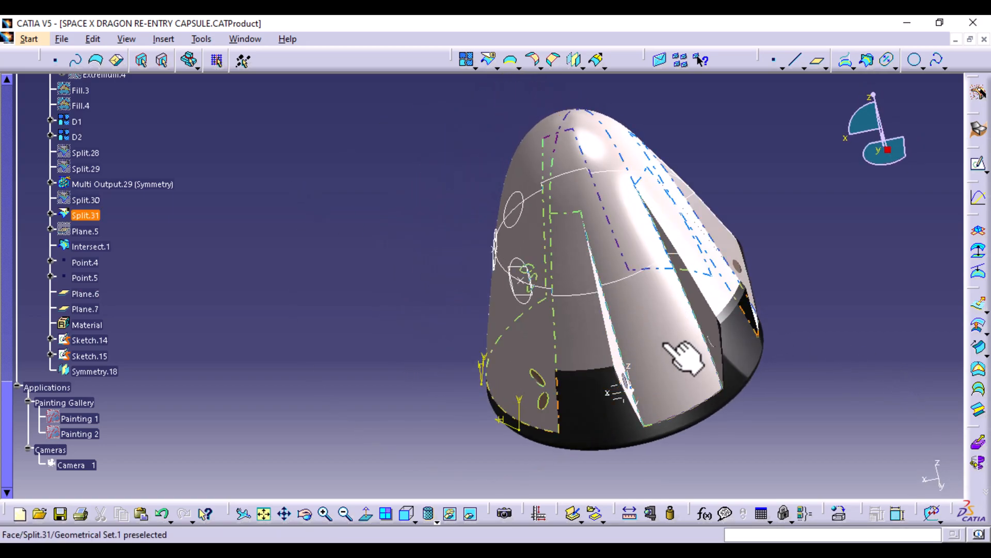
pyautogui.moveTo(668, 374); pyautogui.dragTo(467, 365, button='middle')
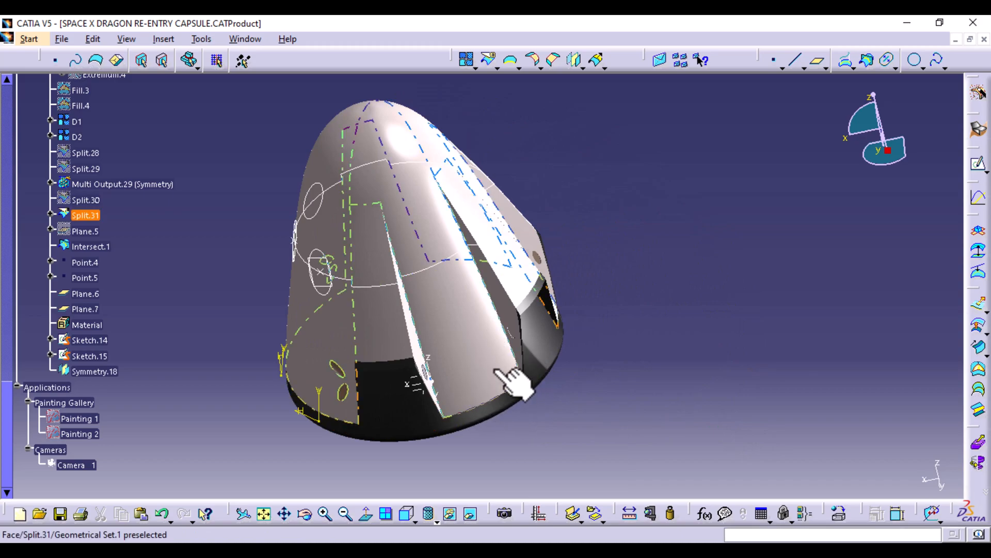
pyautogui.scroll(6, 151, 257)
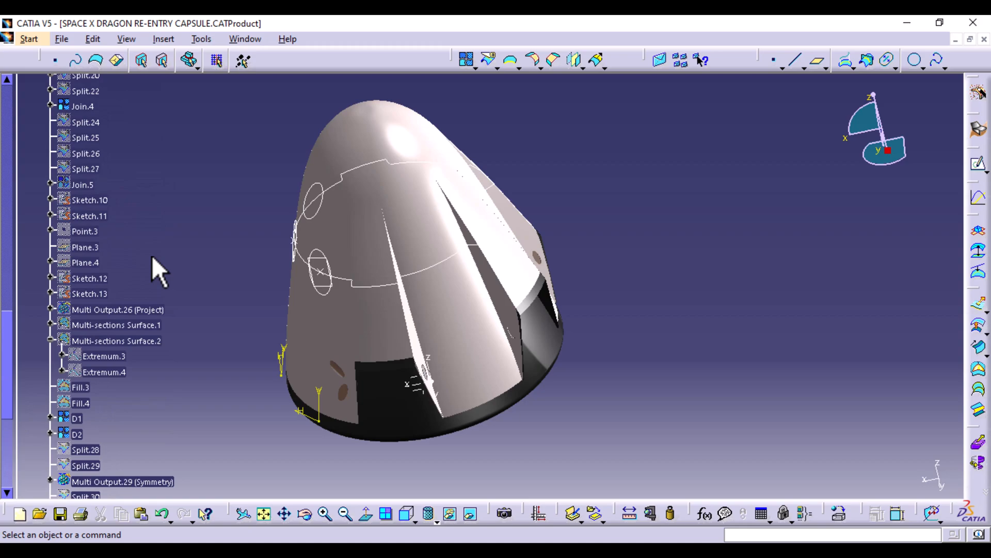
pyautogui.scroll(6, 152, 255)
pyautogui.scroll(3, 152, 255)
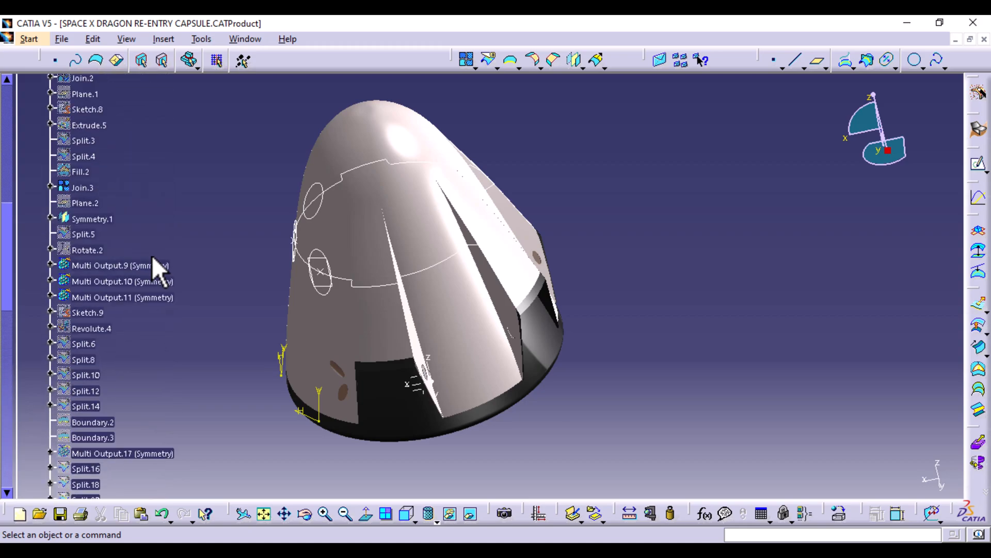
pyautogui.doubleClick(99, 249)
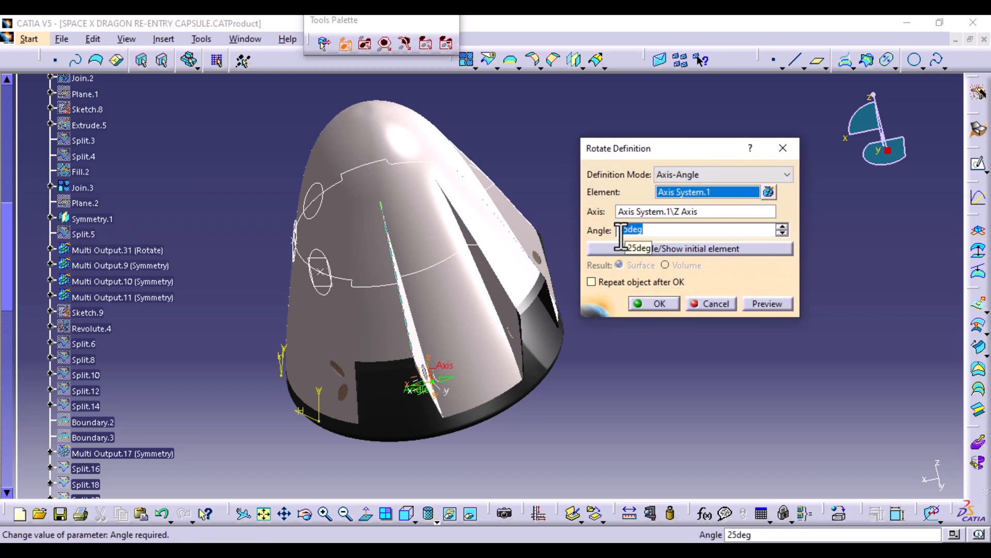
pyautogui.click(661, 304)
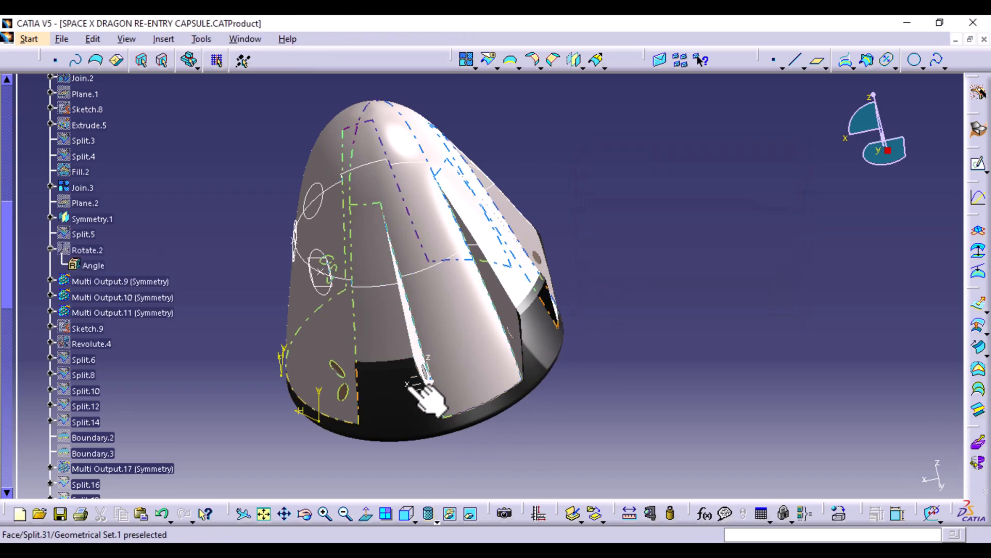
# Set up a rotation of the central window ellipse Sketch.14 about the Z axis of Axis System.1 by 100 degrees and preview it.
pyautogui.moveTo(248, 226); pyautogui.dragTo(310, 221, button='middle')
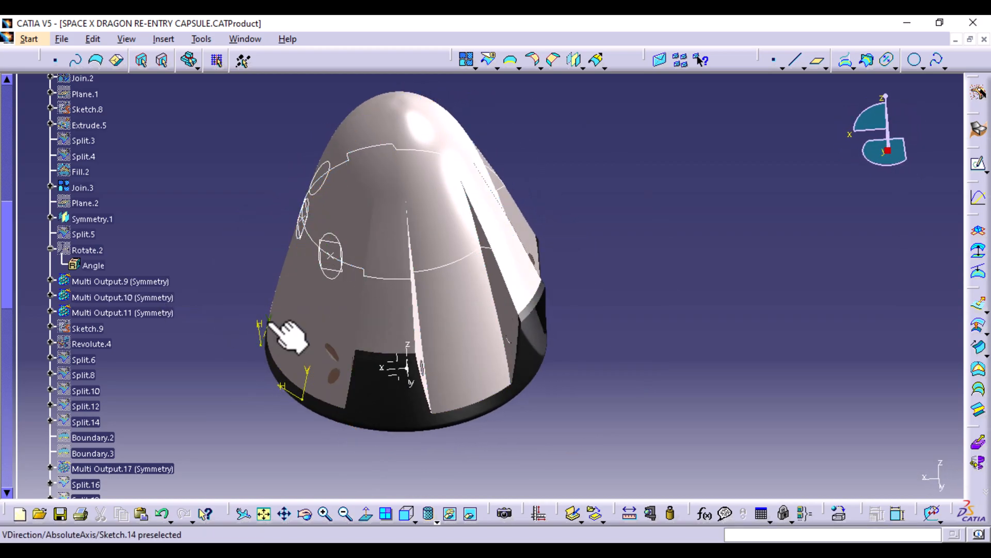
pyautogui.moveTo(269, 287)
pyautogui.mouseDown(button='middle')
pyautogui.moveTo(295, 321)
pyautogui.moveTo(343, 330)
pyautogui.mouseUp(button='middle')
pyautogui.click(333, 278)
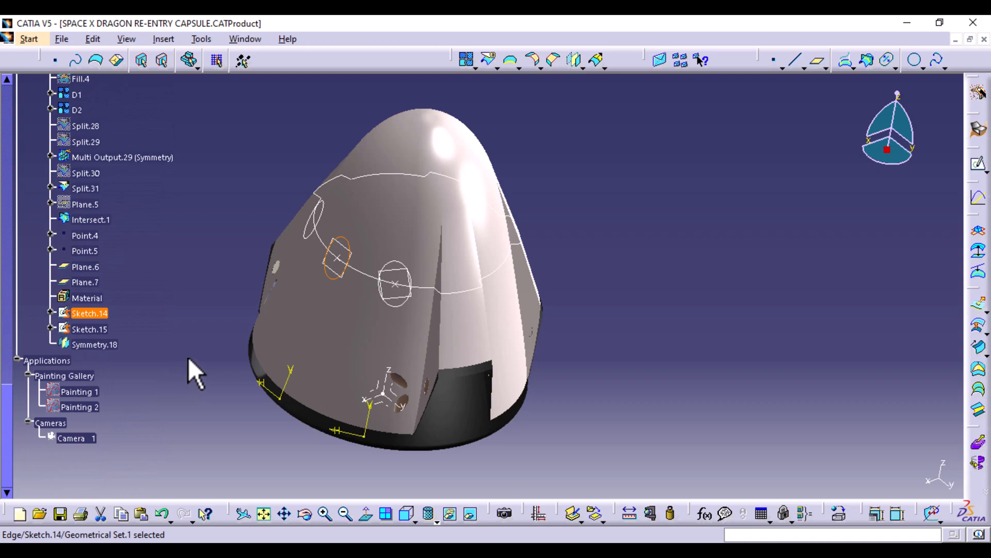
pyautogui.click(602, 66)
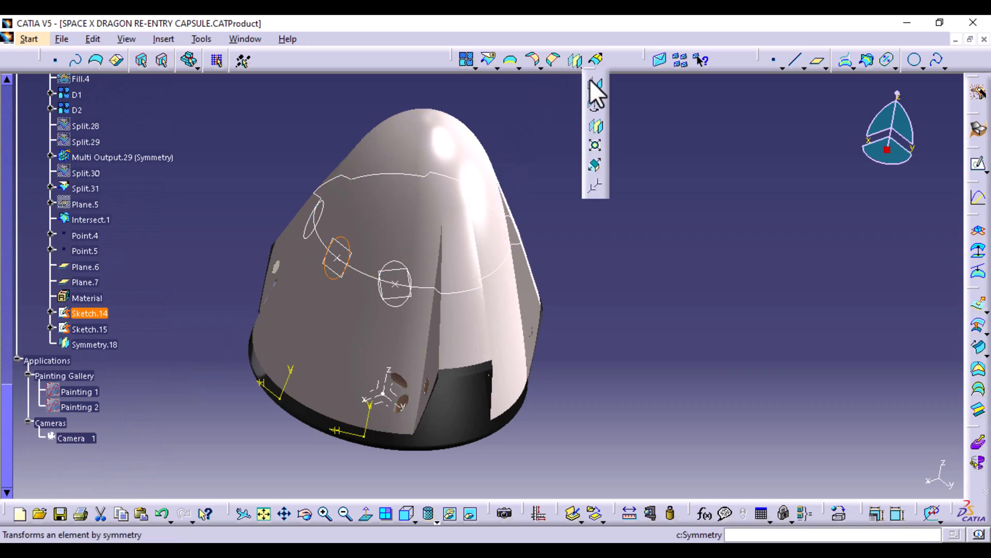
pyautogui.click(595, 104)
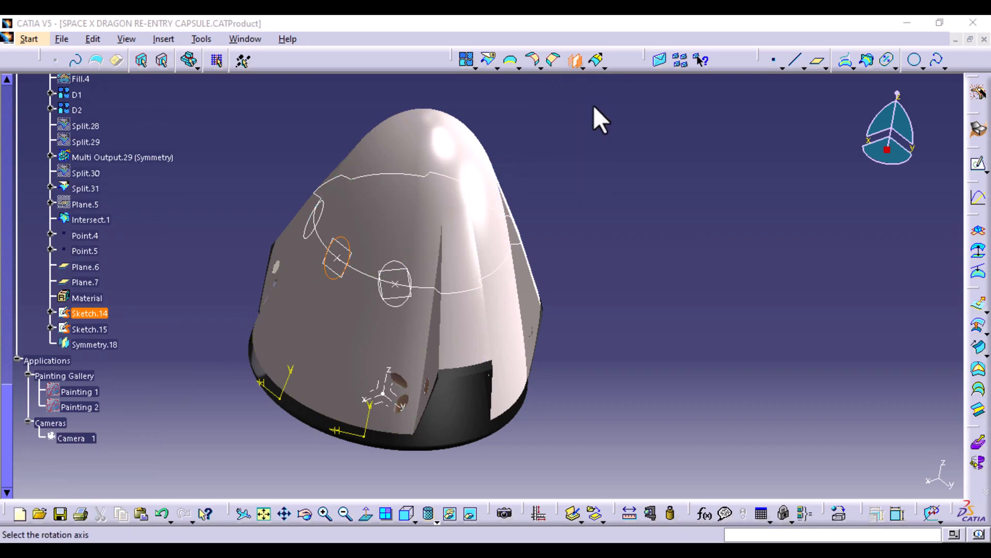
pyautogui.moveTo(491, 367); pyautogui.dragTo(408, 335, button='middle')
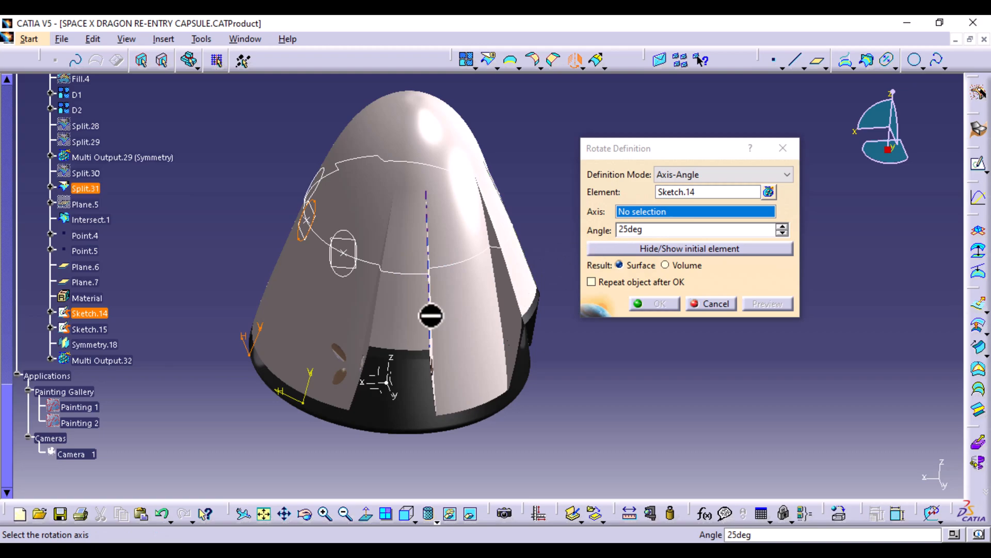
pyautogui.click(395, 363)
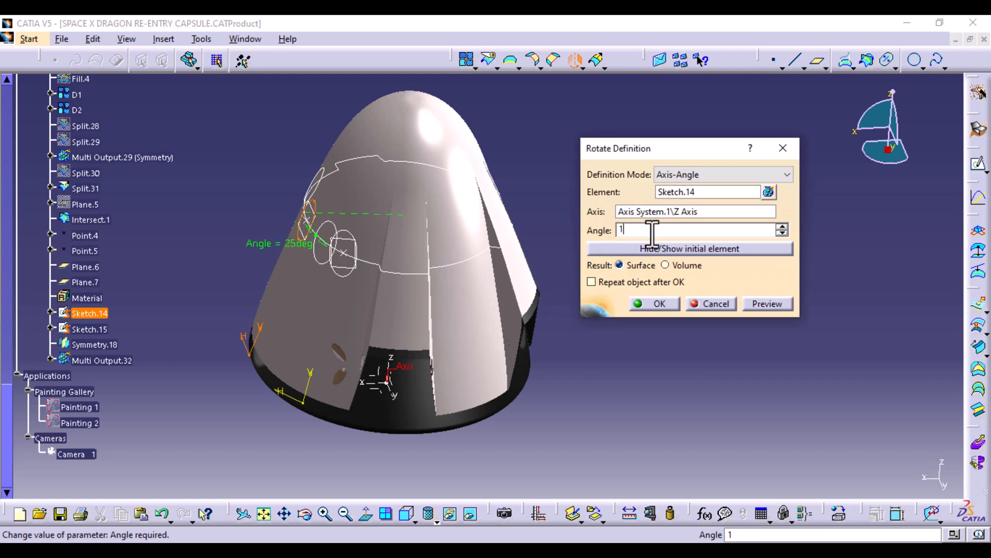
pyautogui.write('100')
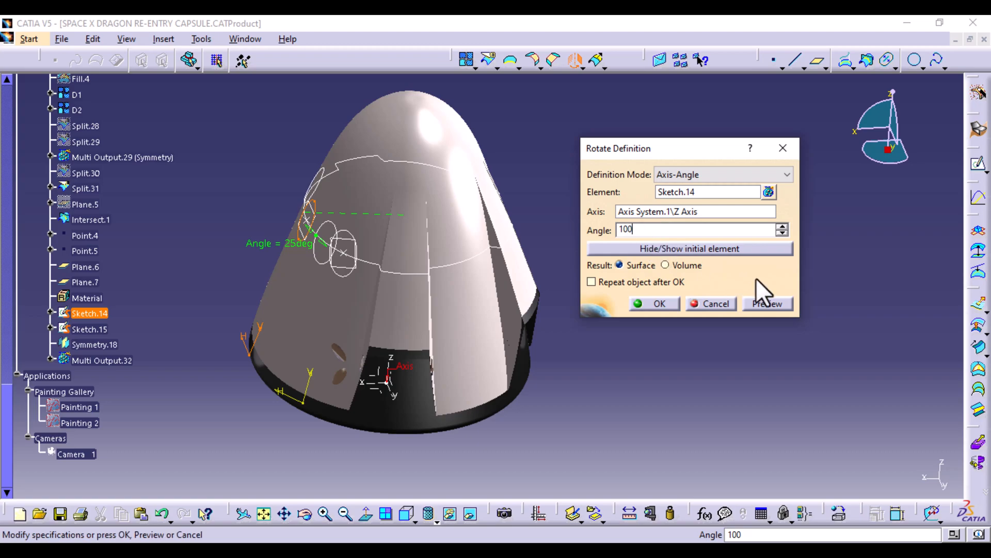
pyautogui.click(763, 305)
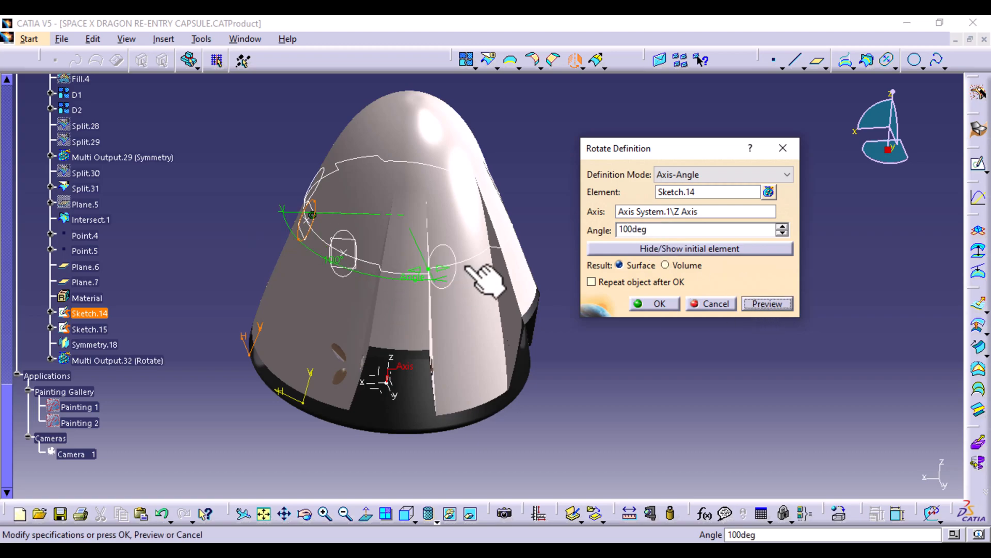
# Increase the rotation angle to 116 degrees to centre the ellipse on the side hull panel, and create the rotated copy.
pyautogui.click(784, 226)
pyautogui.click(784, 226)
pyautogui.click(784, 226)
pyautogui.click(783, 226)
pyautogui.click(783, 226)
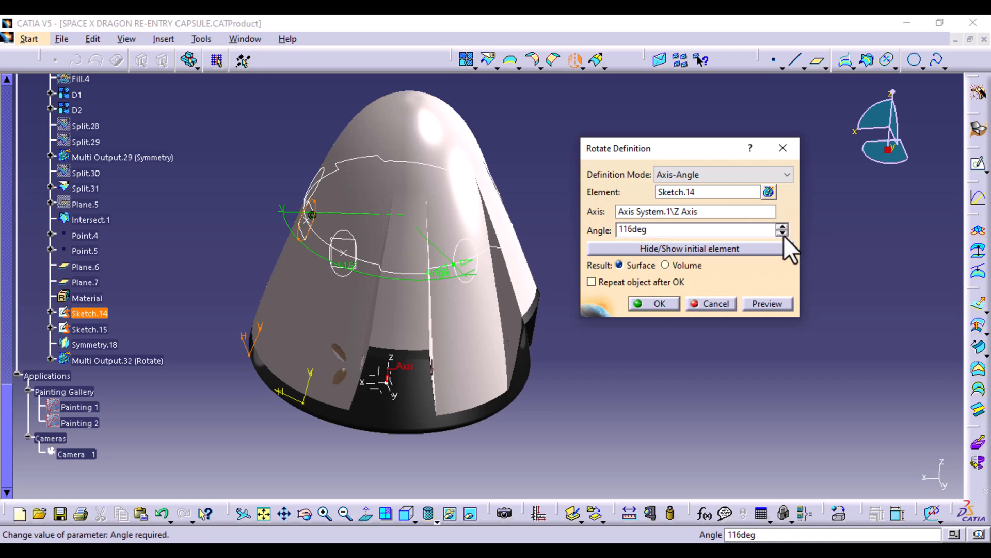
pyautogui.moveTo(490, 350); pyautogui.dragTo(376, 359, button='middle')
pyautogui.moveTo(413, 401)
pyautogui.mouseDown(button='middle')
pyautogui.moveTo(409, 339)
pyautogui.moveTo(361, 398)
pyautogui.moveTo(345, 384)
pyautogui.mouseUp(button='middle')
pyautogui.moveTo(366, 383); pyautogui.dragTo(377, 400, button='middle')
pyautogui.click(652, 303)
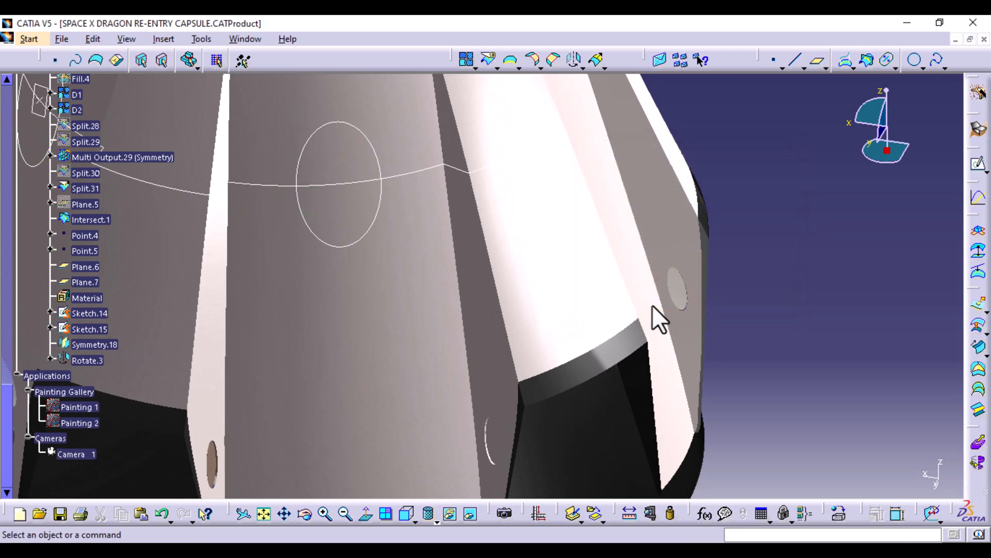
# Mirror the rotated window ellipse Rotate.3 about the ZX plane of Axis System.1 to the opposite side of the hull.
pyautogui.click(368, 239)
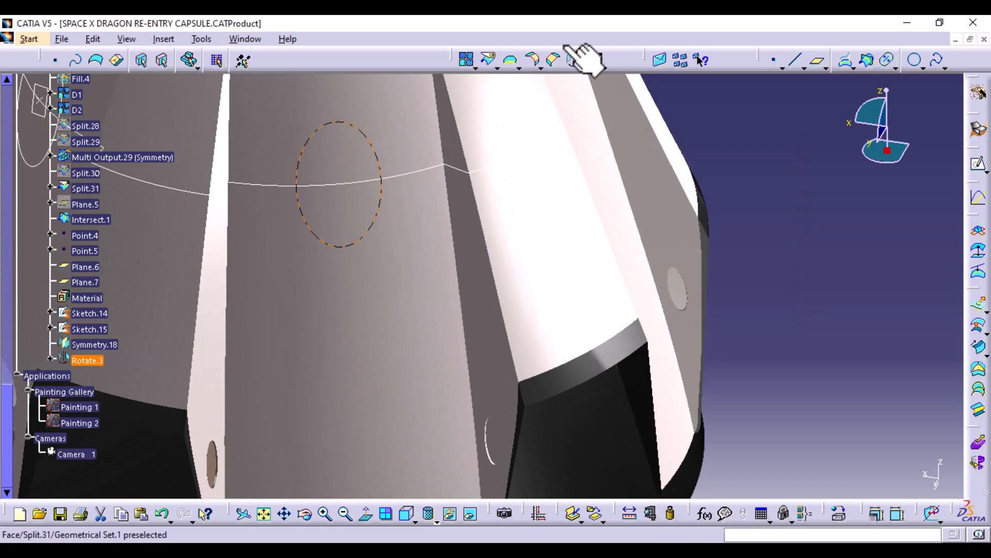
pyautogui.click(581, 66)
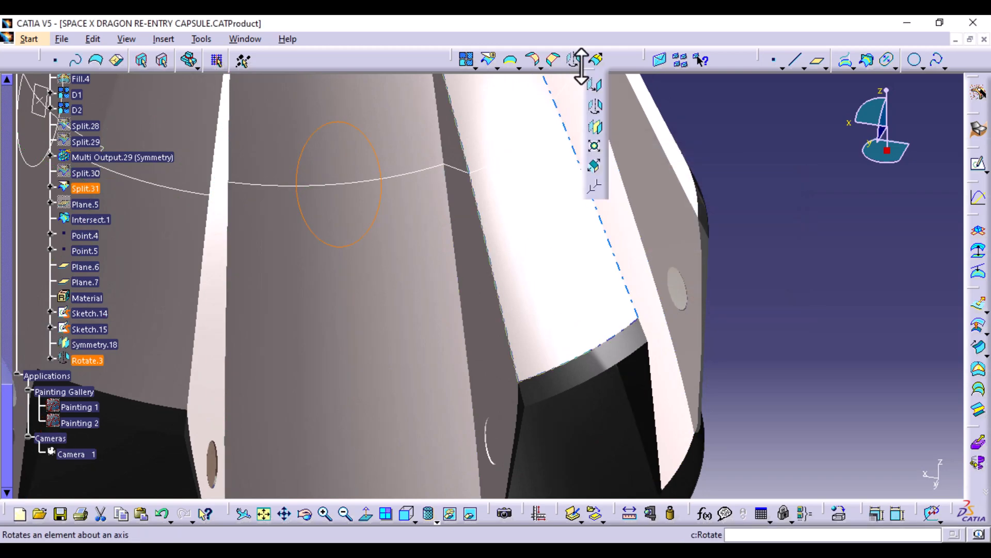
pyautogui.click(595, 127)
pyautogui.keyDown('ctrl'); pyautogui.moveTo(474, 181); pyautogui.dragTo(476, 345, button='middle'); pyautogui.keyUp('ctrl')
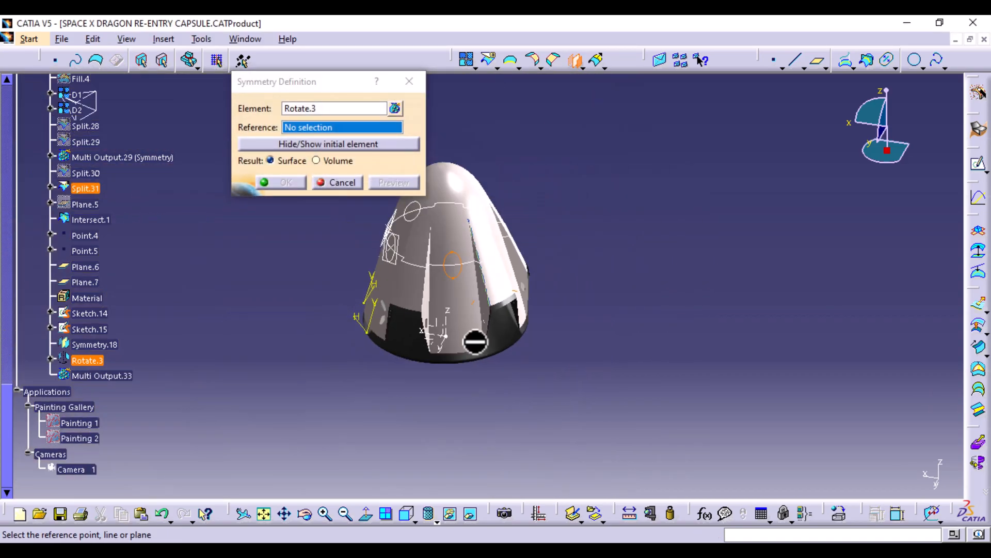
pyautogui.click(441, 328)
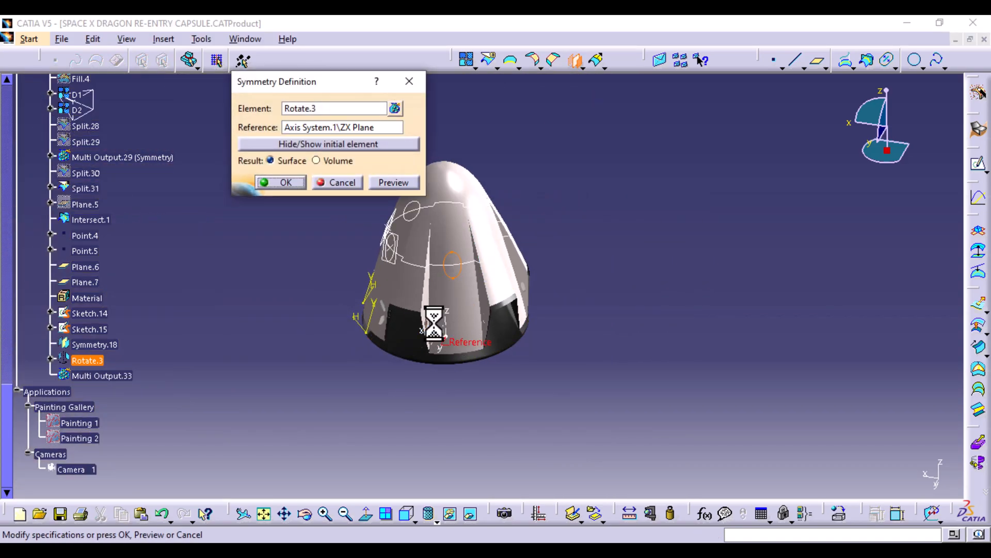
pyautogui.moveTo(465, 277); pyautogui.dragTo(333, 364, button='middle')
pyautogui.click(297, 187)
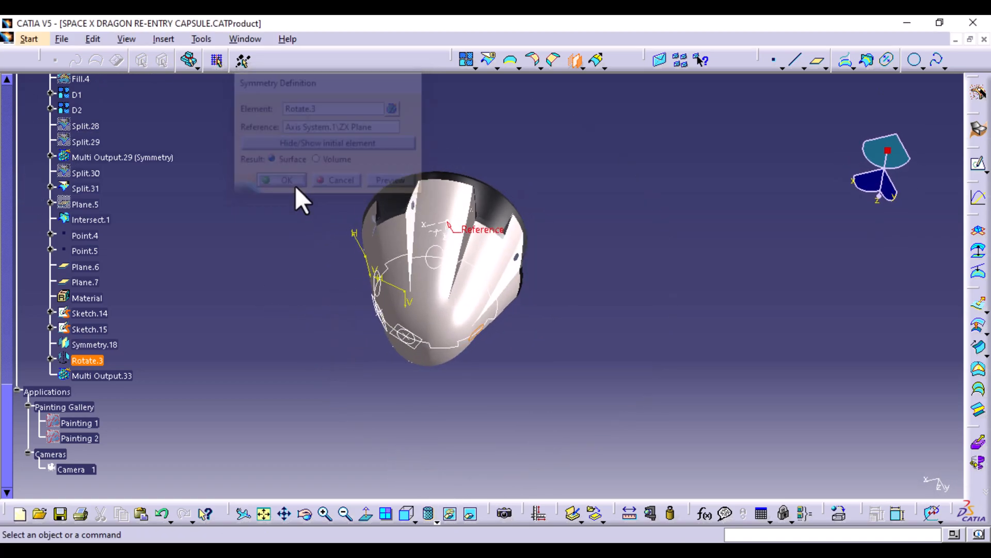
# Set up a Normal projection of the five window outlines Rotate.3, Sketch.15, Sketch.14, Symmetry.18 and Symmetry.19.
pyautogui.moveTo(465, 454); pyautogui.dragTo(470, 157, button='middle')
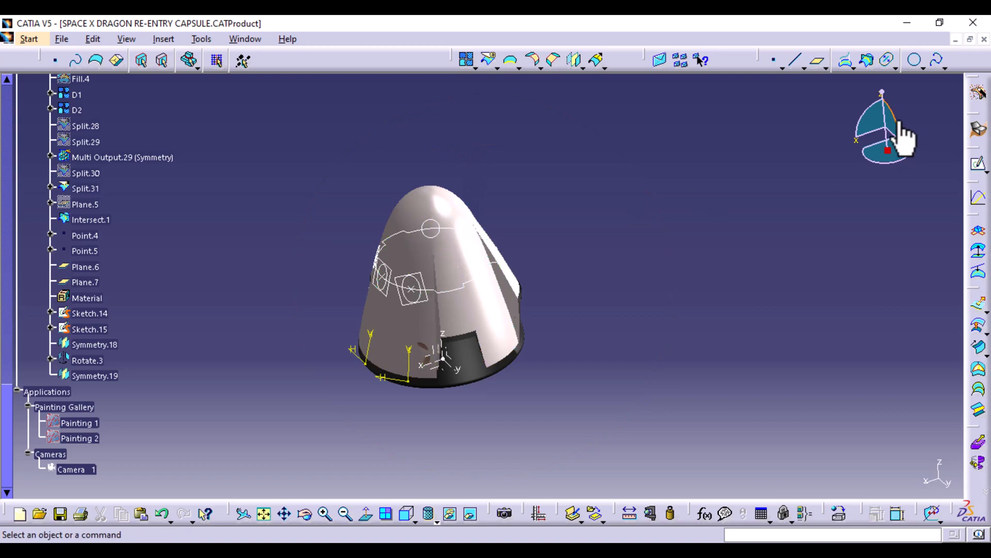
pyautogui.click(847, 69)
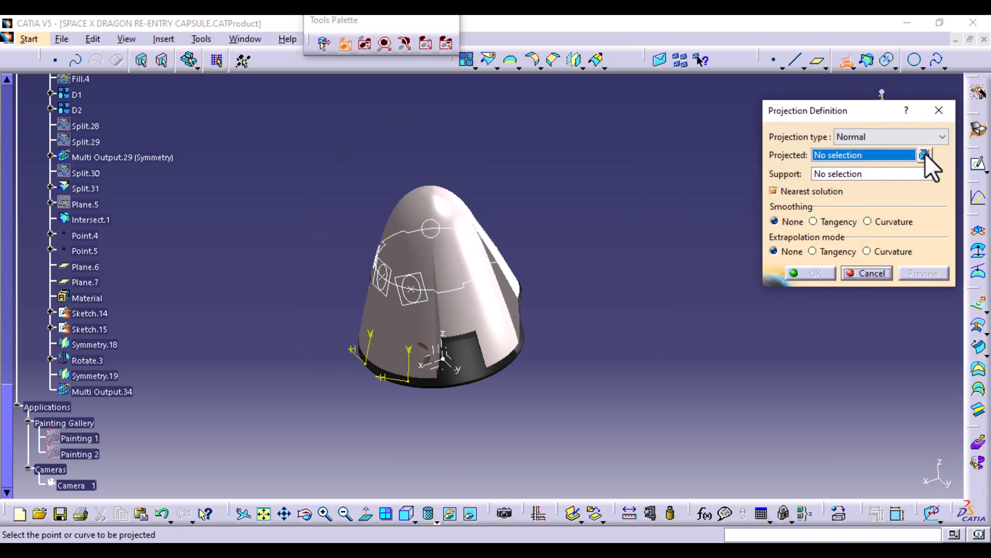
pyautogui.click(924, 154)
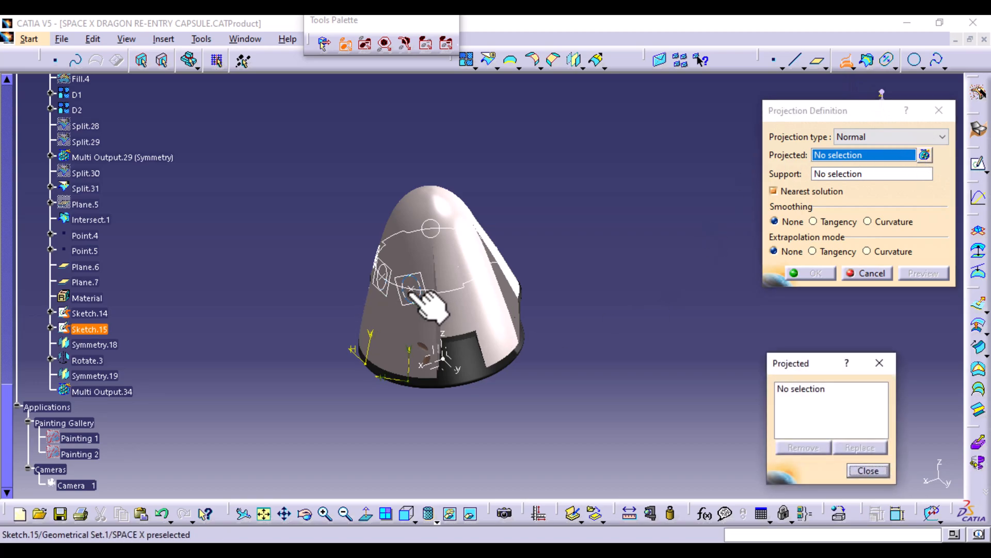
pyautogui.moveTo(485, 324)
pyautogui.mouseDown(button='middle')
pyautogui.moveTo(381, 370)
pyautogui.moveTo(472, 332)
pyautogui.mouseUp(button='middle')
pyautogui.click(468, 295)
pyautogui.moveTo(388, 354); pyautogui.dragTo(464, 346, button='middle')
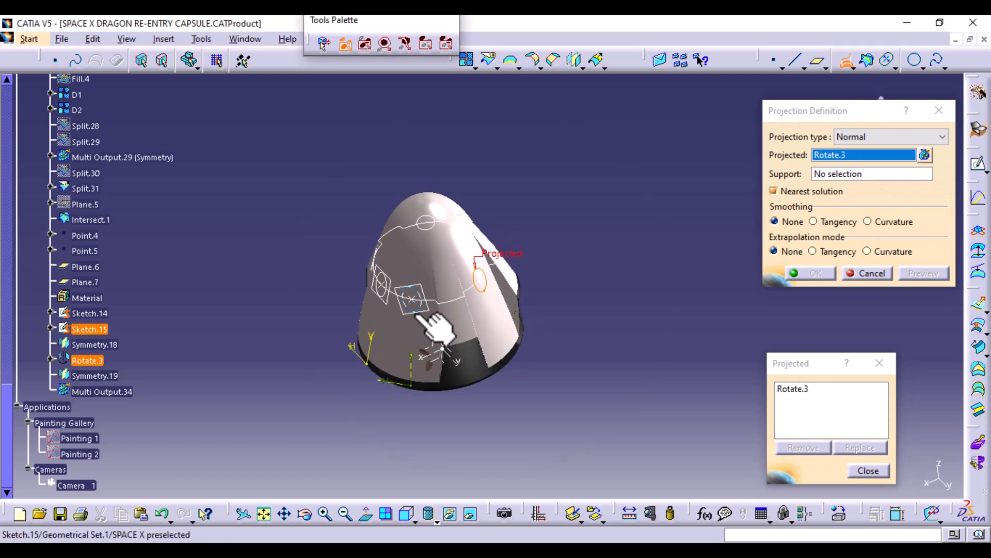
pyautogui.click(419, 312)
pyautogui.moveTo(361, 332)
pyautogui.mouseDown(button='middle')
pyautogui.moveTo(465, 365)
pyautogui.moveTo(465, 328)
pyautogui.mouseUp(button='middle')
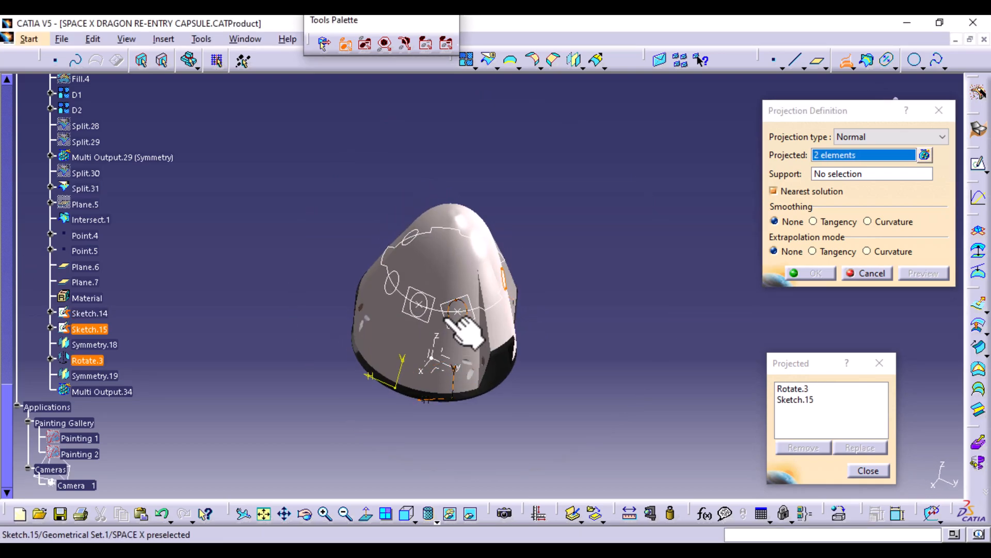
pyautogui.click(437, 316)
pyautogui.click(392, 283)
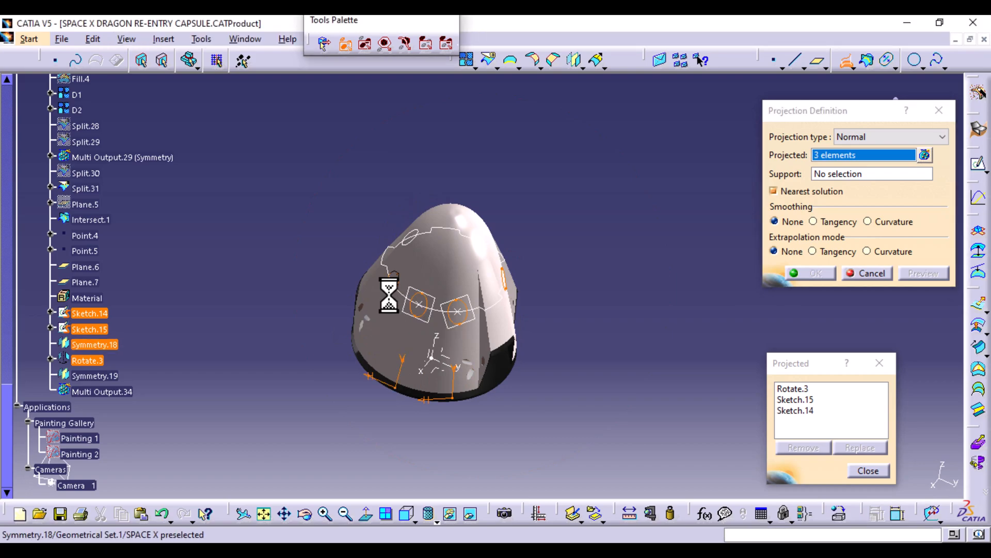
pyautogui.moveTo(392, 283)
pyautogui.mouseDown(button='middle')
pyautogui.moveTo(434, 367)
pyautogui.moveTo(403, 294)
pyautogui.mouseUp(button='middle')
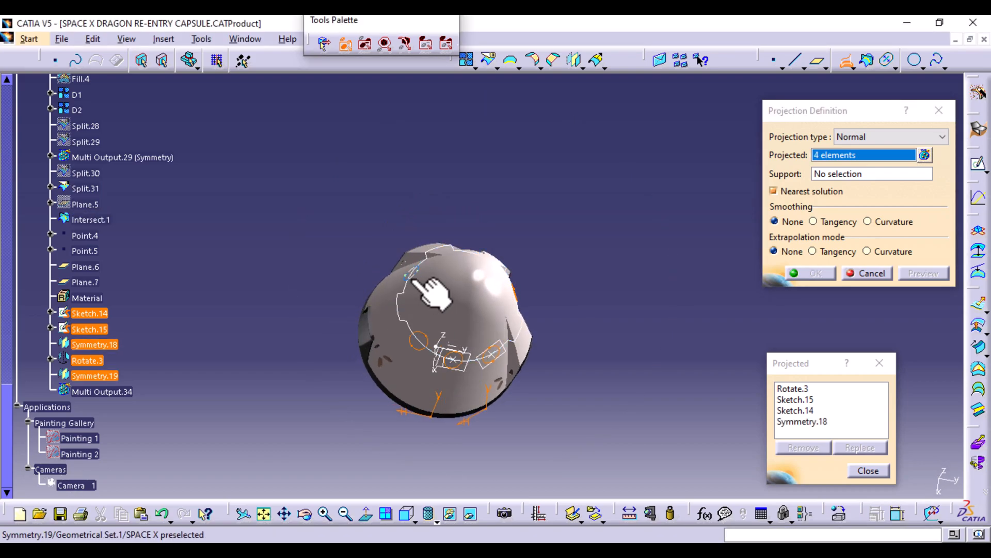
pyautogui.click(410, 280)
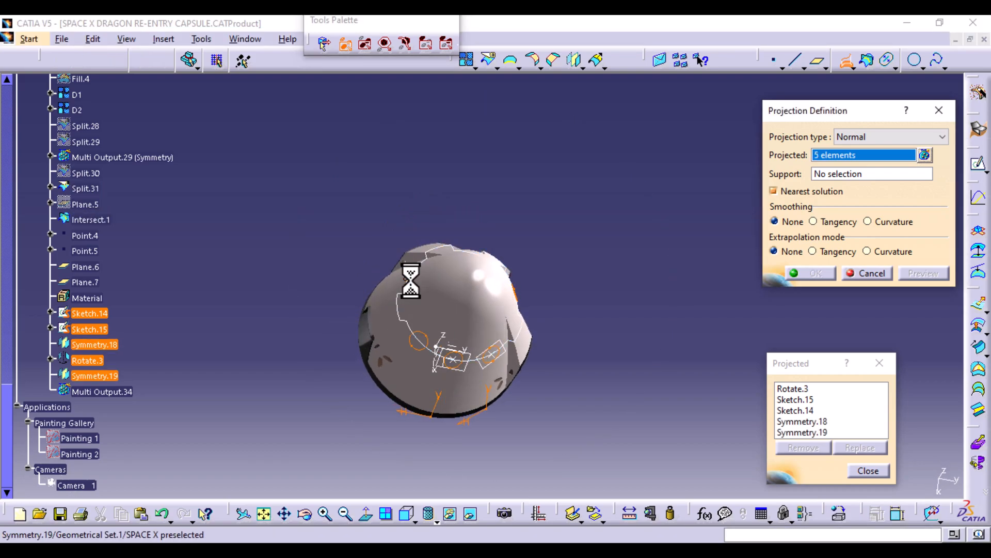
pyautogui.click(872, 470)
# Use the hull surface Split.31 as support, preview the result, and create the projection of the window outlines.
pyautogui.moveTo(515, 432); pyautogui.dragTo(507, 262, button='middle')
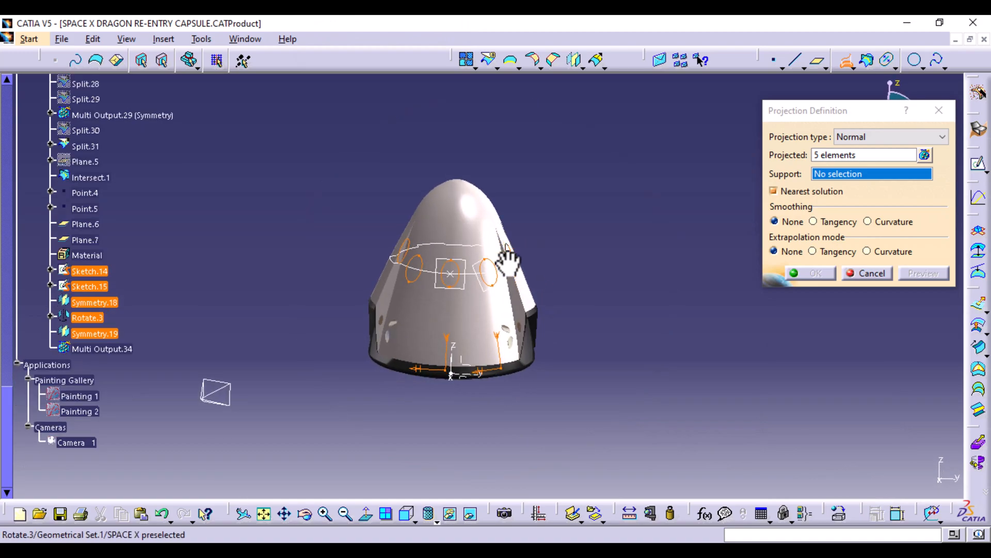
pyautogui.click(478, 316)
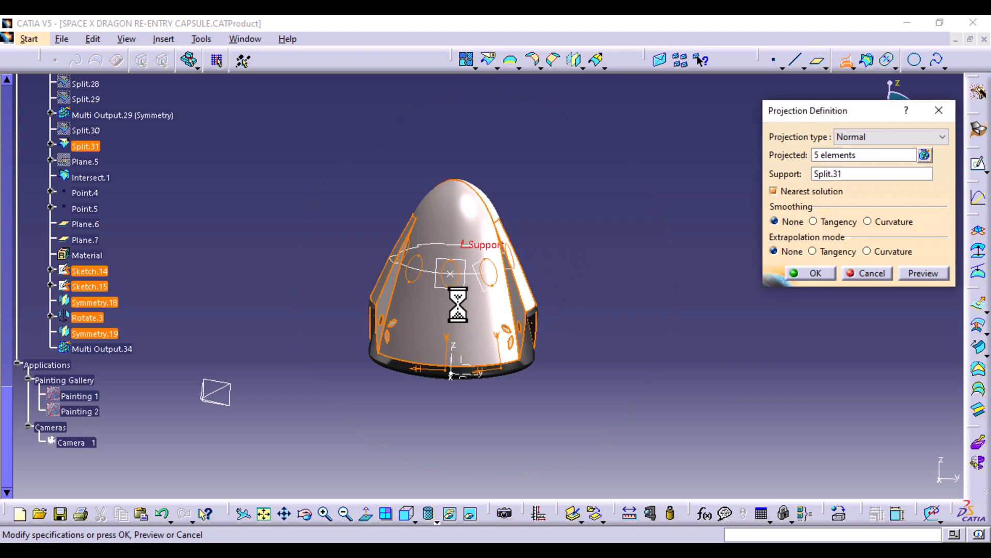
pyautogui.click(909, 274)
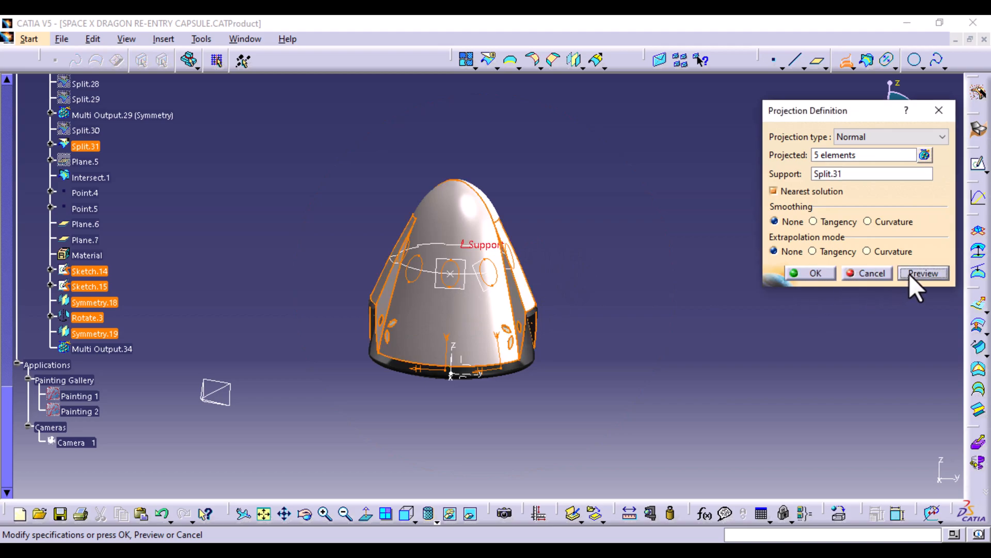
pyautogui.click(821, 271)
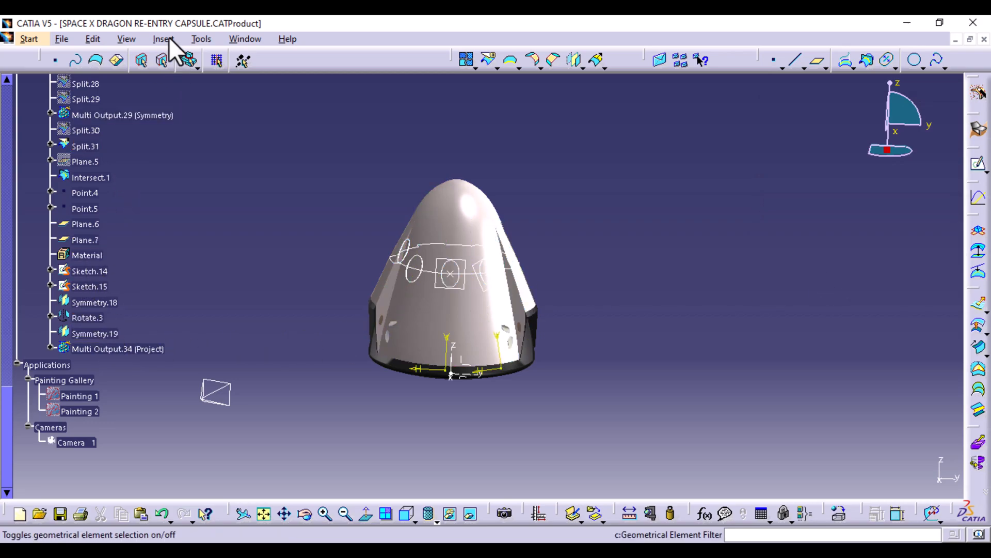
# Hide all sketches in the capsule model.
pyautogui.click(200, 39)
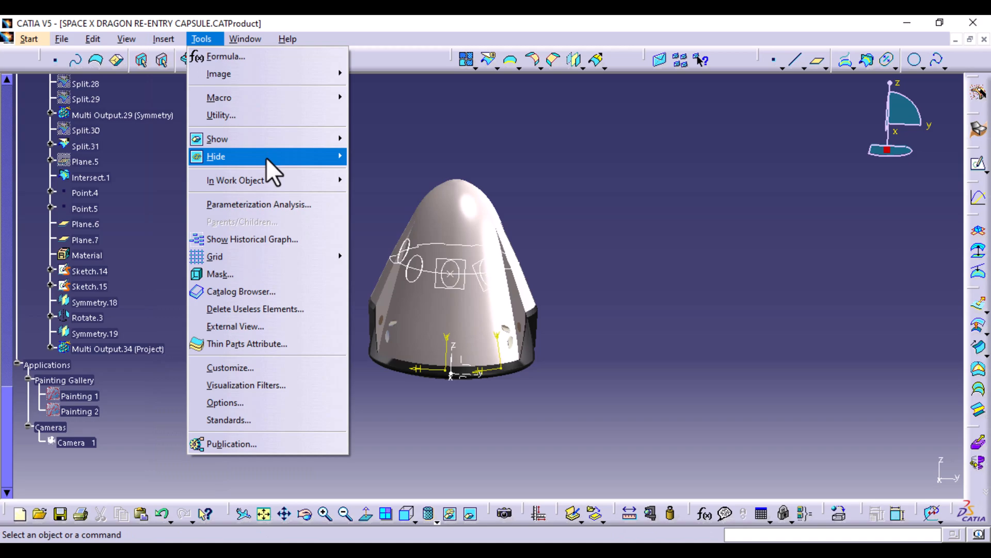
pyautogui.moveTo(266, 157)
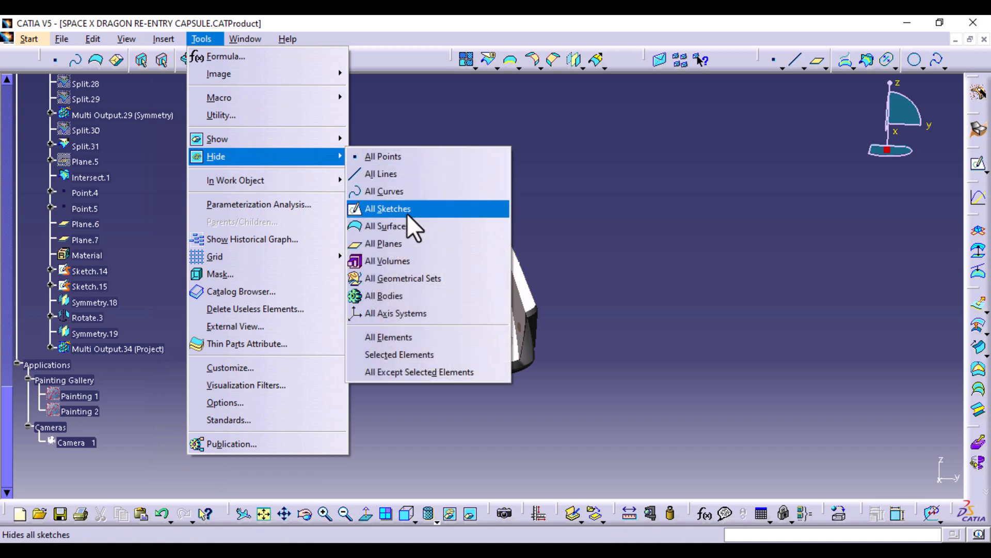
pyautogui.click(431, 209)
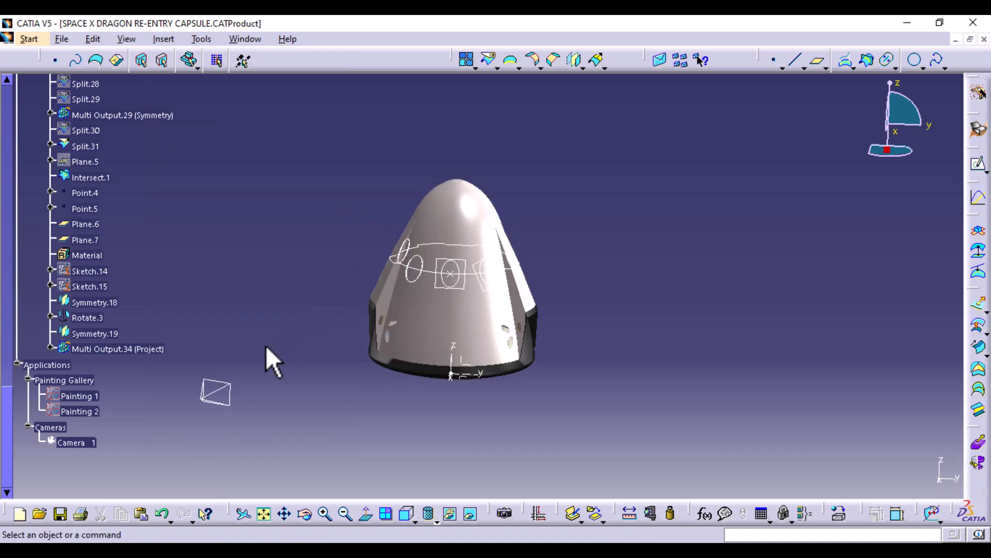
# Hide the original window outline copies Symmetry.18, Rotate.3 and Symmetry.19.
pyautogui.rightClick(120, 305)
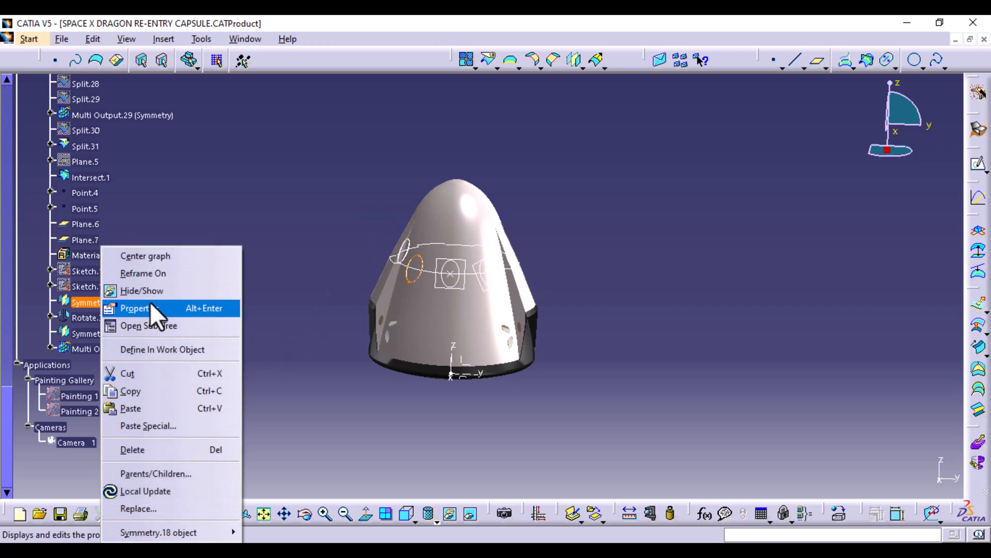
pyautogui.click(156, 292)
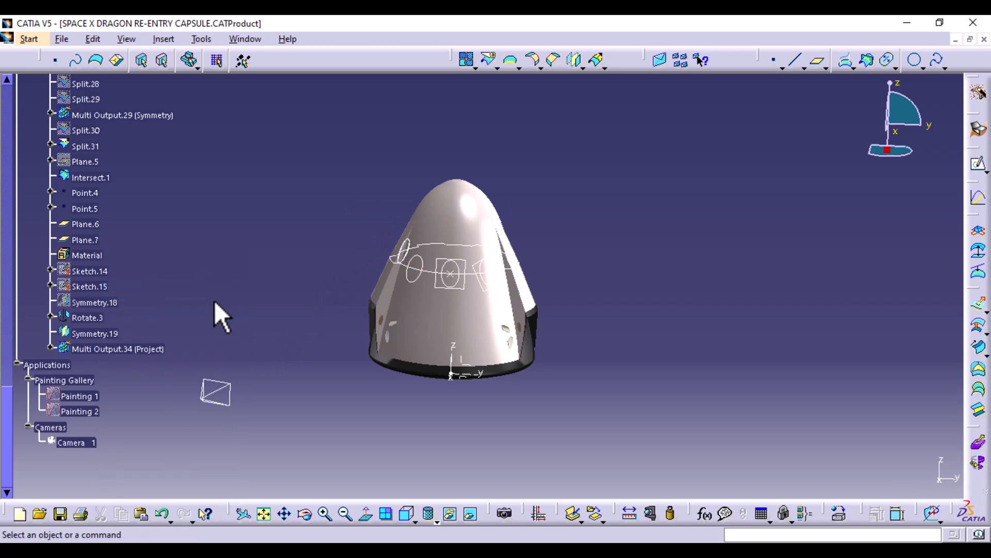
pyautogui.rightClick(88, 319)
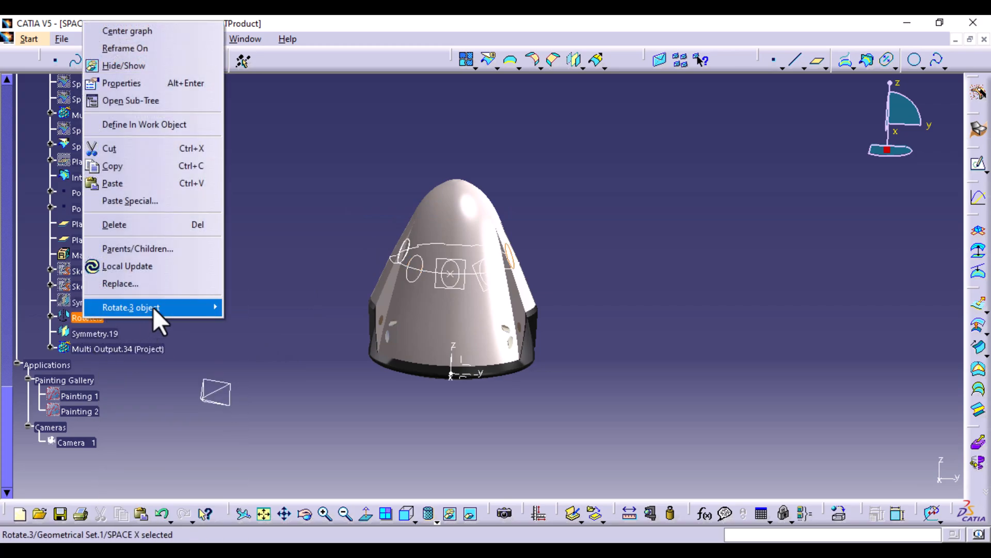
pyautogui.click(168, 66)
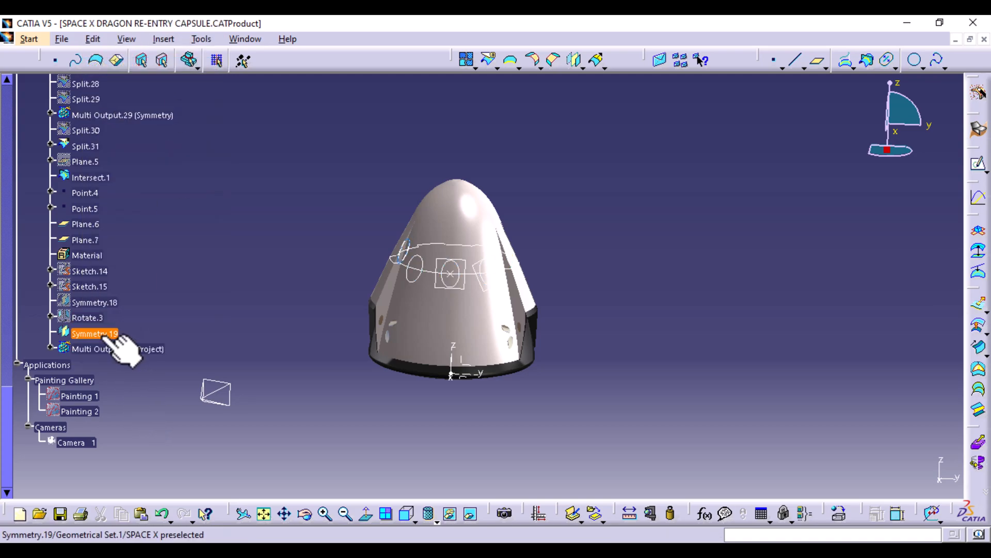
pyautogui.rightClick(103, 334)
pyautogui.click(157, 83)
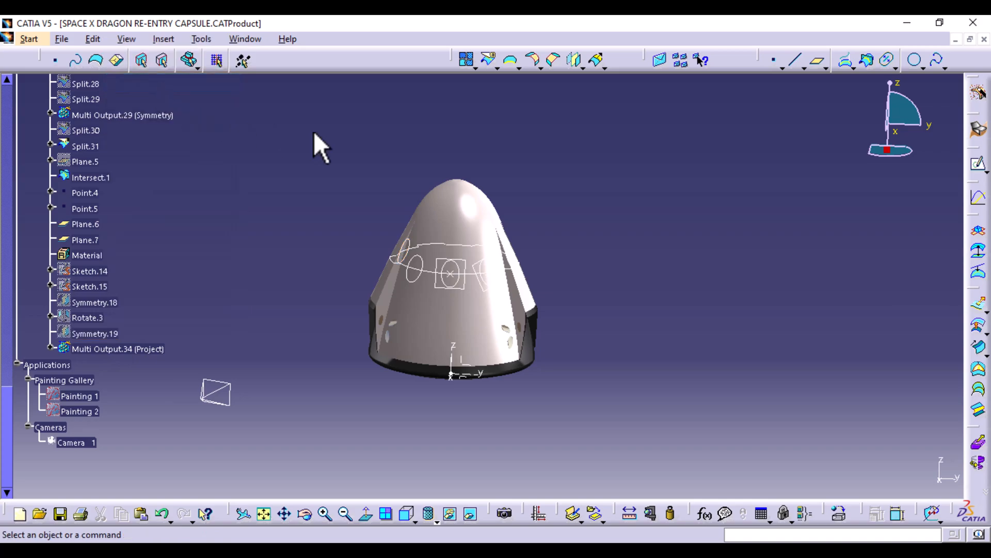
# Examine the projected window outlines of Multi Output.34 around the hull, including from the front.
pyautogui.moveTo(613, 221); pyautogui.dragTo(630, 261, button='middle')
pyautogui.click(138, 348)
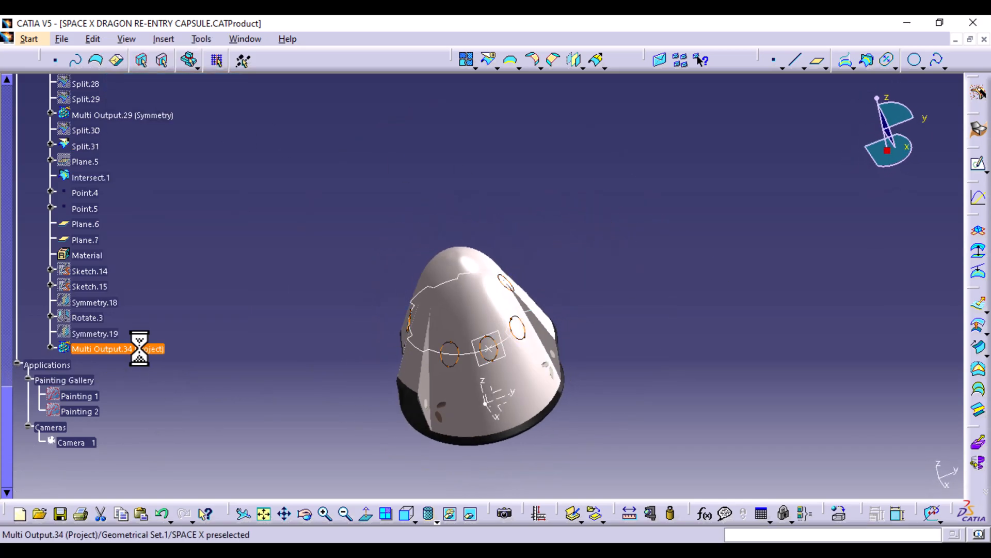
pyautogui.moveTo(332, 243); pyautogui.dragTo(345, 195, button='middle')
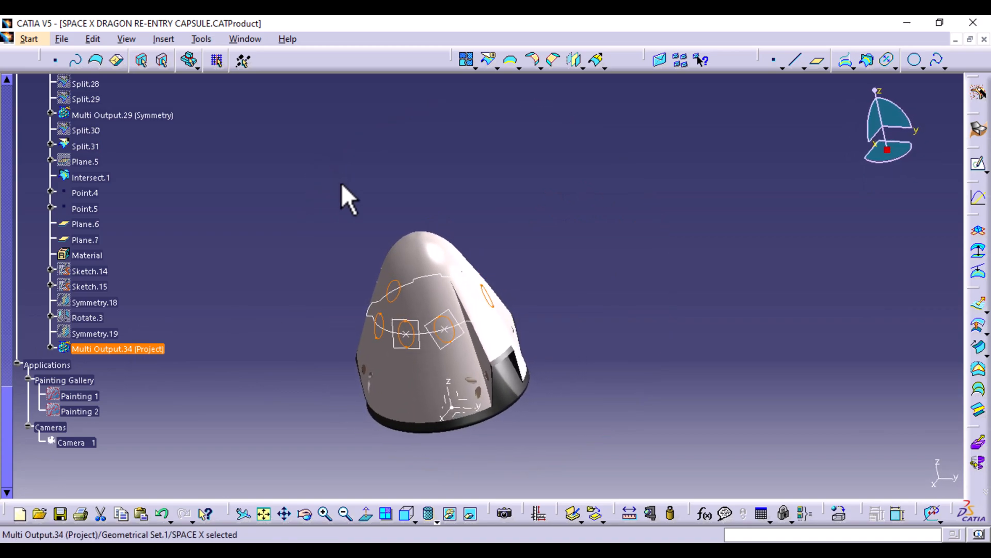
pyautogui.click(405, 515)
pyautogui.moveTo(487, 448)
pyautogui.mouseDown(button='middle')
pyautogui.moveTo(494, 274)
pyautogui.moveTo(440, 323)
pyautogui.mouseUp(button='middle')
pyautogui.click(459, 336)
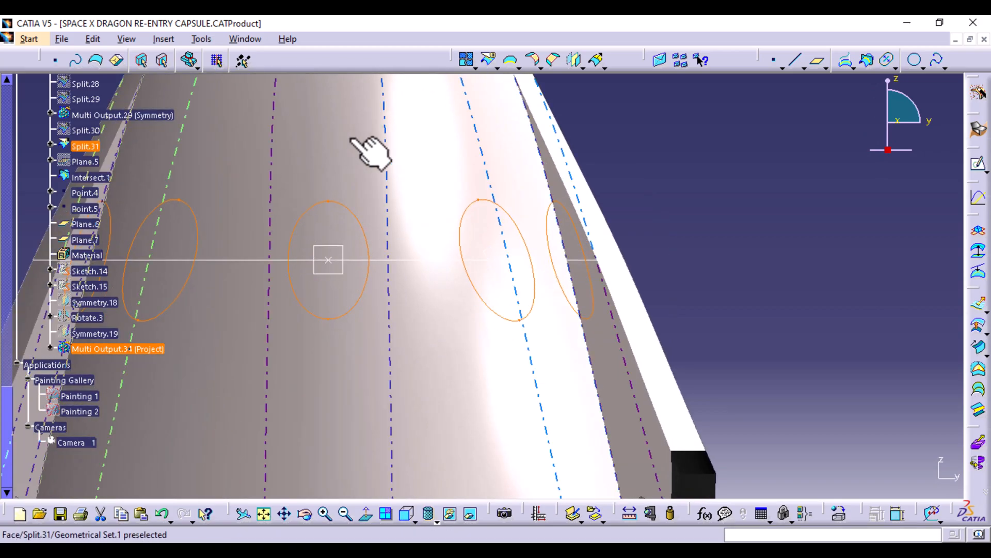
pyautogui.moveTo(465, 266); pyautogui.dragTo(448, 364, button='middle')
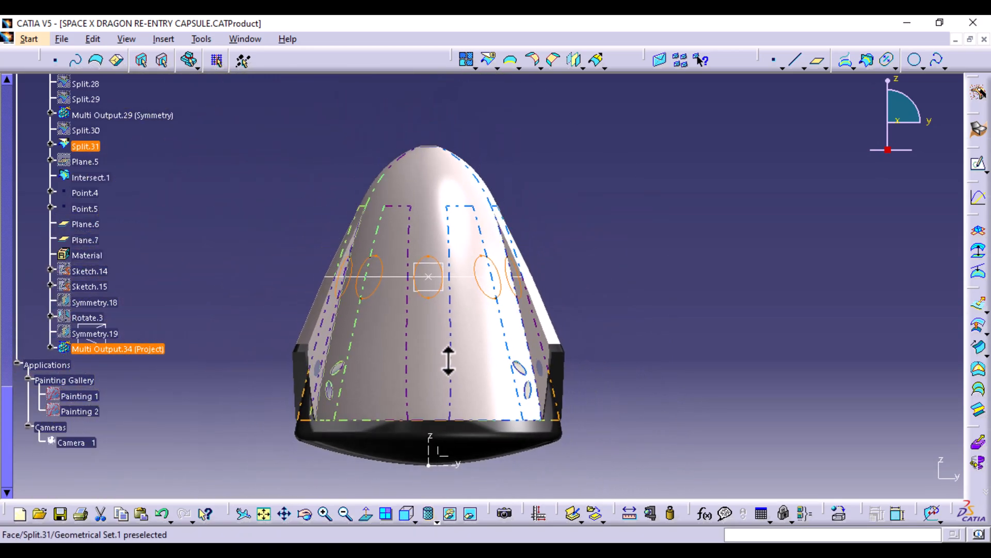
# Show the reference image Painting 1 and compare its windows with the projected outlines.
pyautogui.rightClick(75, 396)
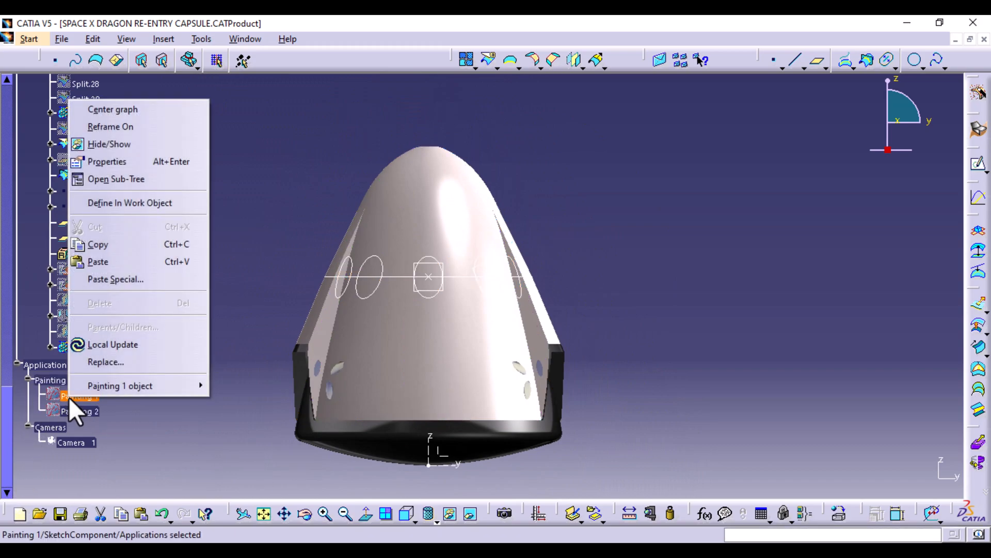
pyautogui.click(113, 144)
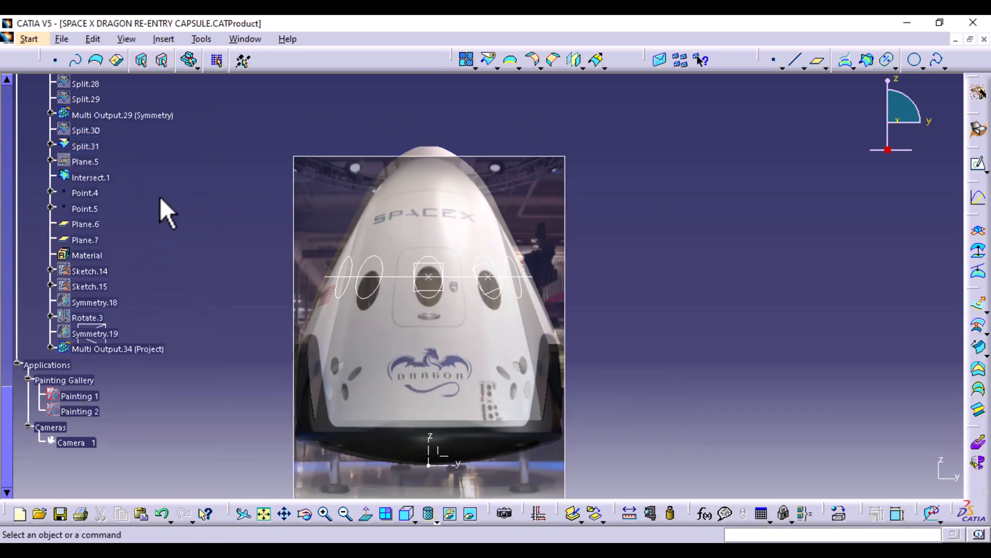
pyautogui.moveTo(509, 393)
pyautogui.mouseDown(button='middle')
pyautogui.moveTo(501, 285)
pyautogui.moveTo(500, 296)
pyautogui.moveTo(655, 353)
pyautogui.mouseUp(button='middle')
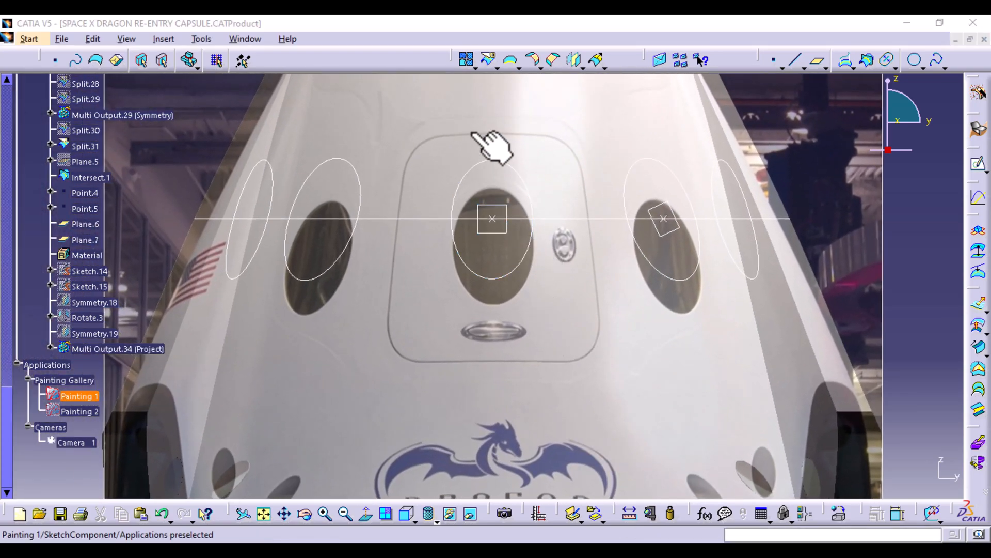
# Start a sketch on Plane.6 and draw a rectangle around the hatch outline in the reference image.
pyautogui.click(497, 232)
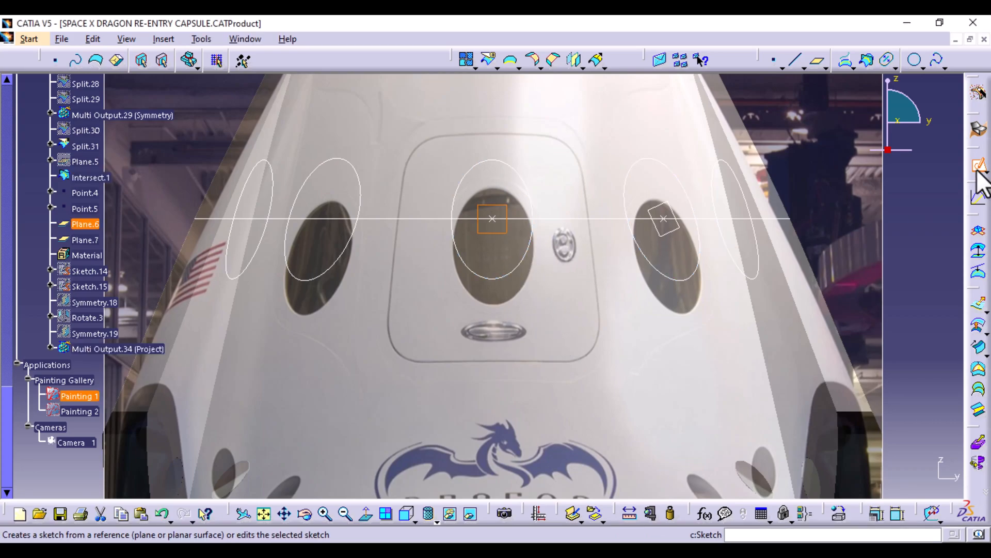
pyautogui.click(978, 168)
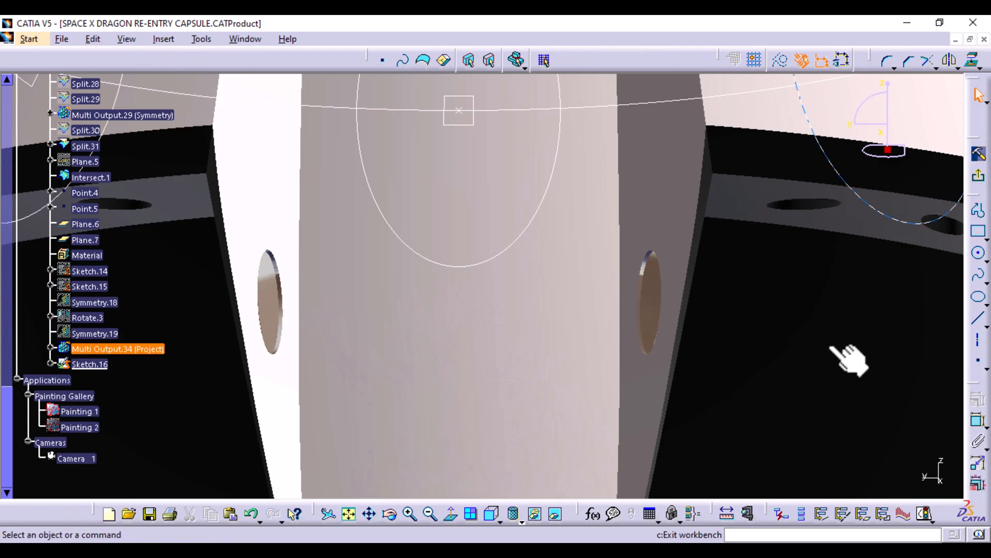
pyautogui.click(493, 513)
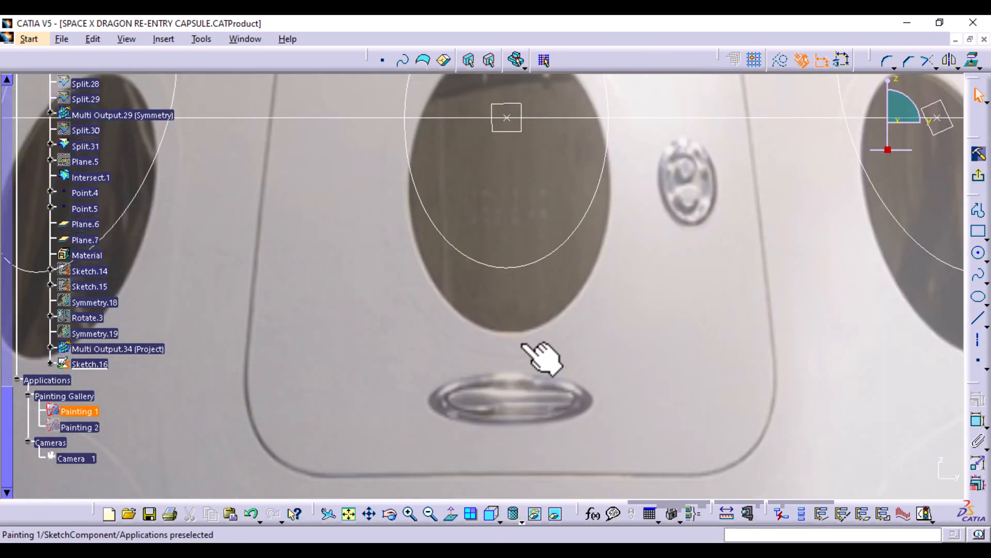
pyautogui.moveTo(522, 345); pyautogui.dragTo(524, 418, button='middle')
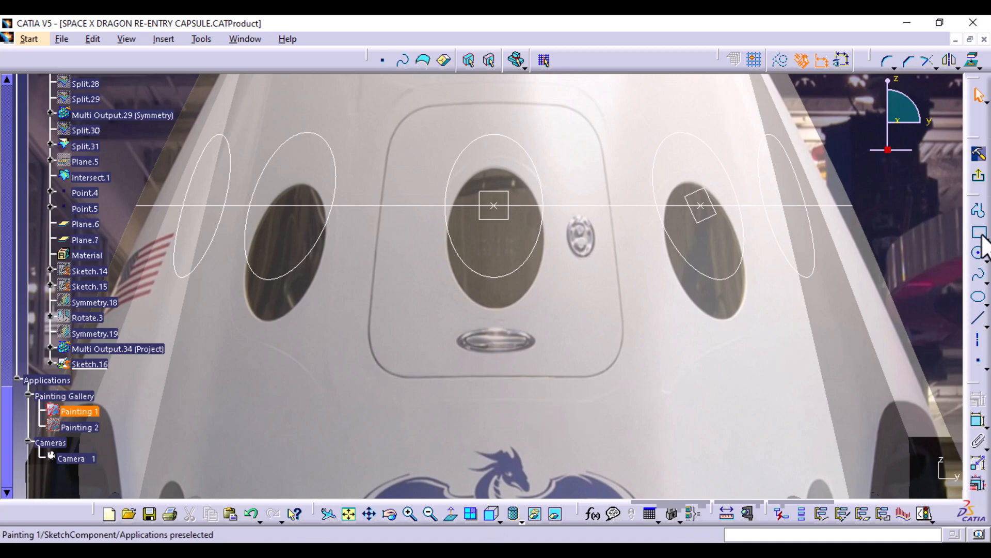
pyautogui.click(981, 234)
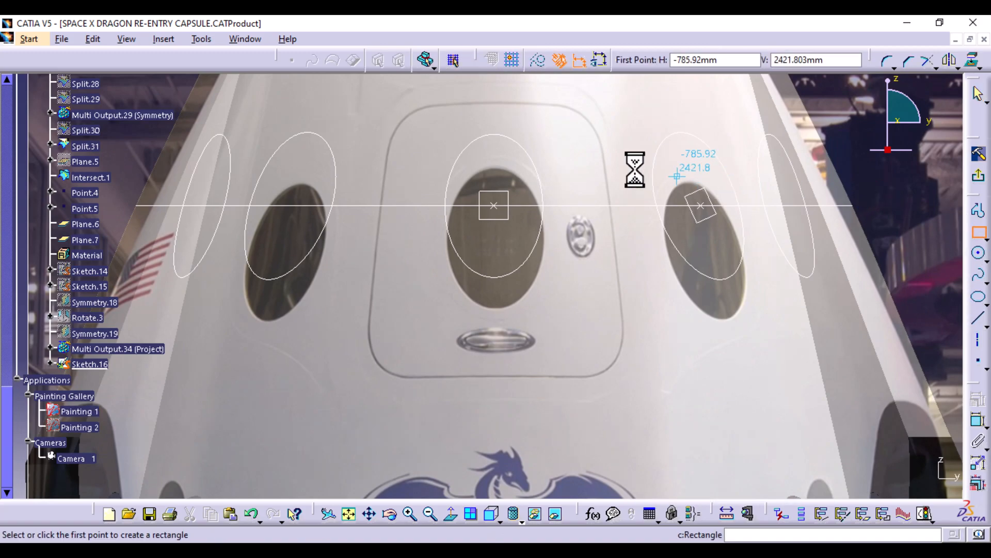
pyautogui.click(386, 99)
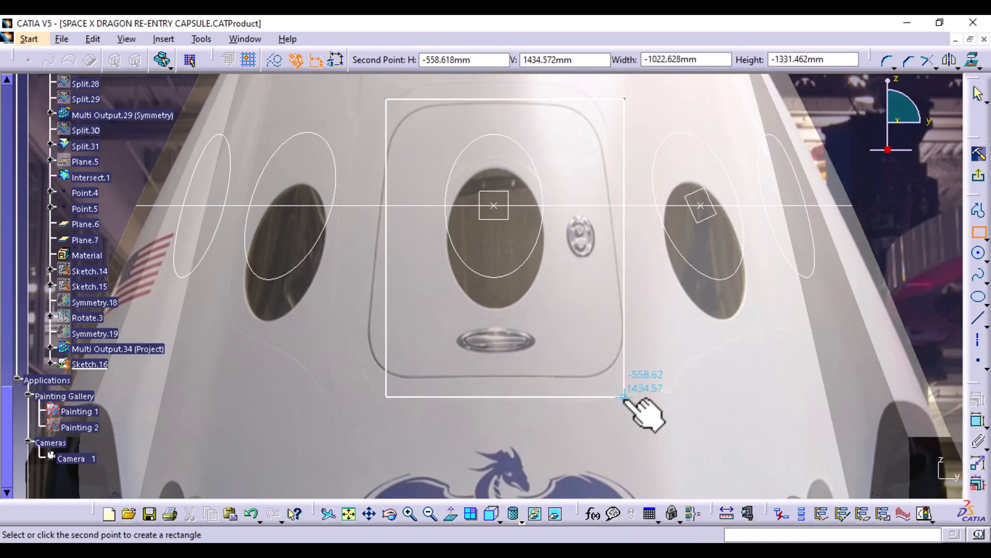
pyautogui.click(635, 412)
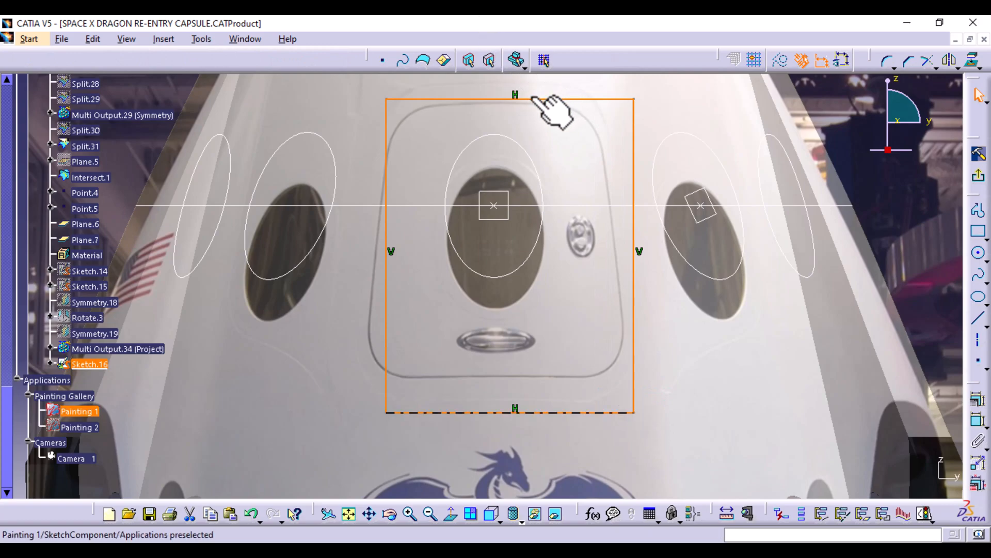
# Centre the rectangle sideways over the hatch and remove the vertical constraints from both of its sides.
pyautogui.moveTo(530, 100); pyautogui.dragTo(515, 104)
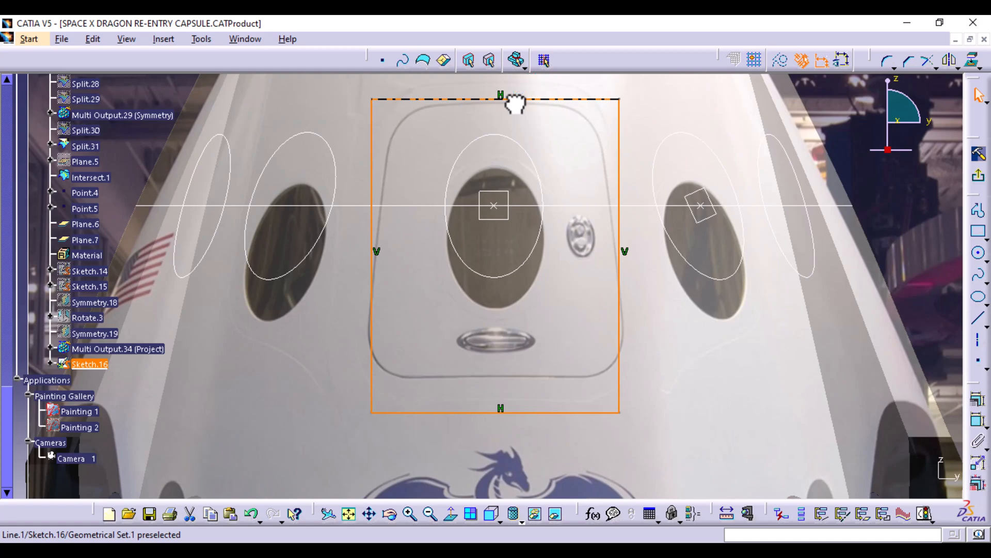
pyautogui.click(624, 249)
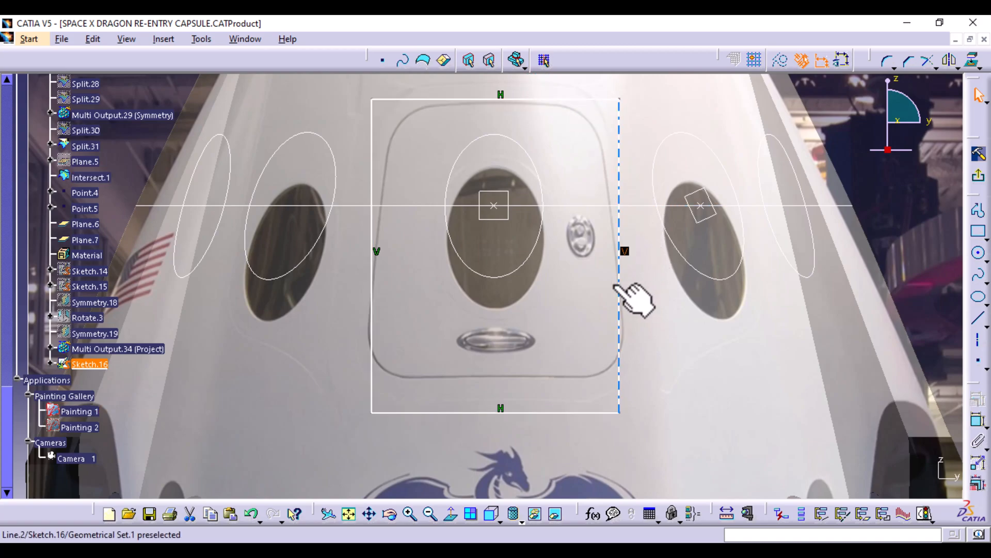
pyautogui.click(410, 261)
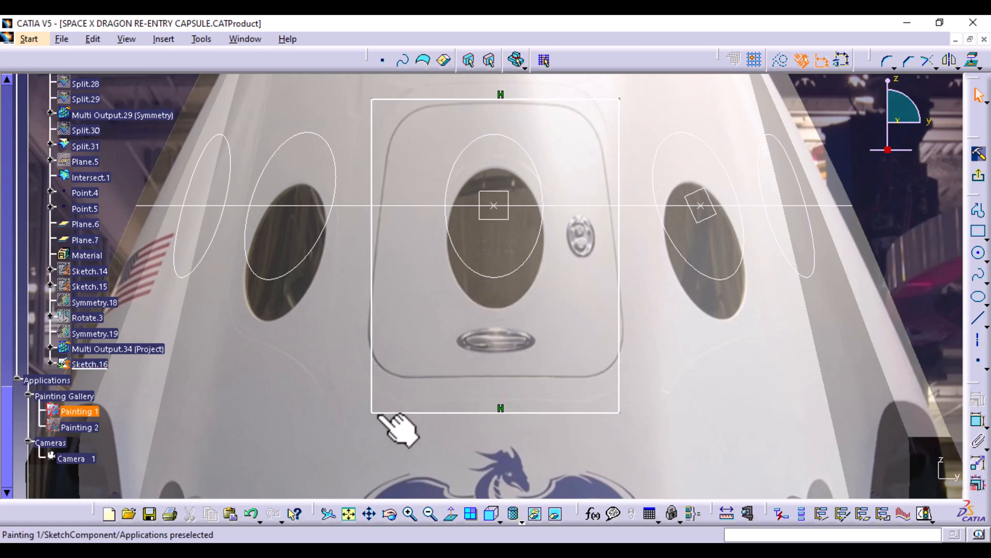
# Move the rectangle's lower corners outward, raise its bottom edge and shift its upper-left corner inward to follow the hatch outline.
pyautogui.moveTo(372, 417); pyautogui.dragTo(367, 419)
pyautogui.moveTo(620, 413); pyautogui.dragTo(628, 424)
pyautogui.moveTo(522, 423); pyautogui.dragTo(501, 386)
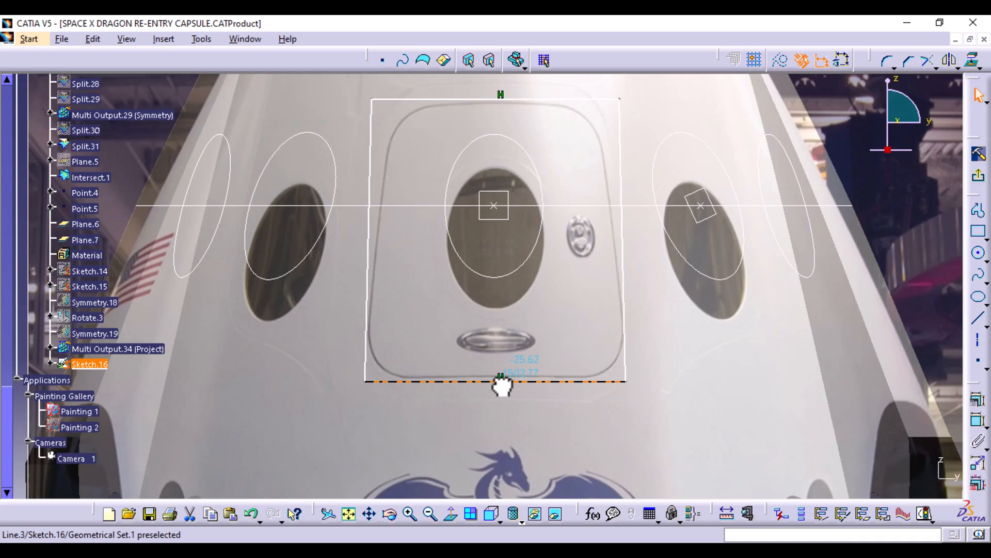
pyautogui.click(477, 100)
pyautogui.moveTo(476, 101); pyautogui.dragTo(482, 107)
pyautogui.moveTo(376, 102); pyautogui.dragTo(393, 102)
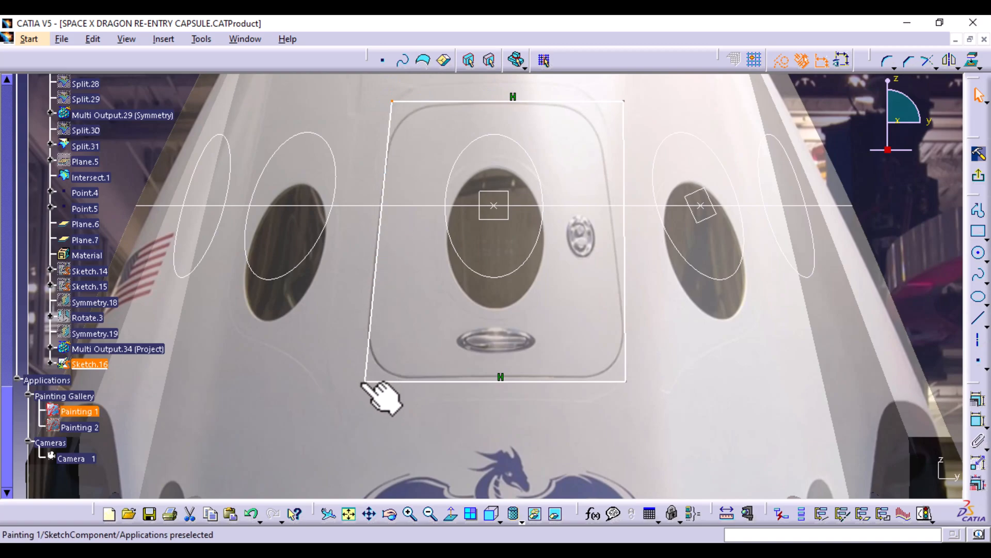
pyautogui.moveTo(366, 383)
pyautogui.mouseDown()
pyautogui.moveTo(382, 390)
pyautogui.moveTo(349, 382)
pyautogui.moveTo(362, 385)
pyautogui.mouseUp()
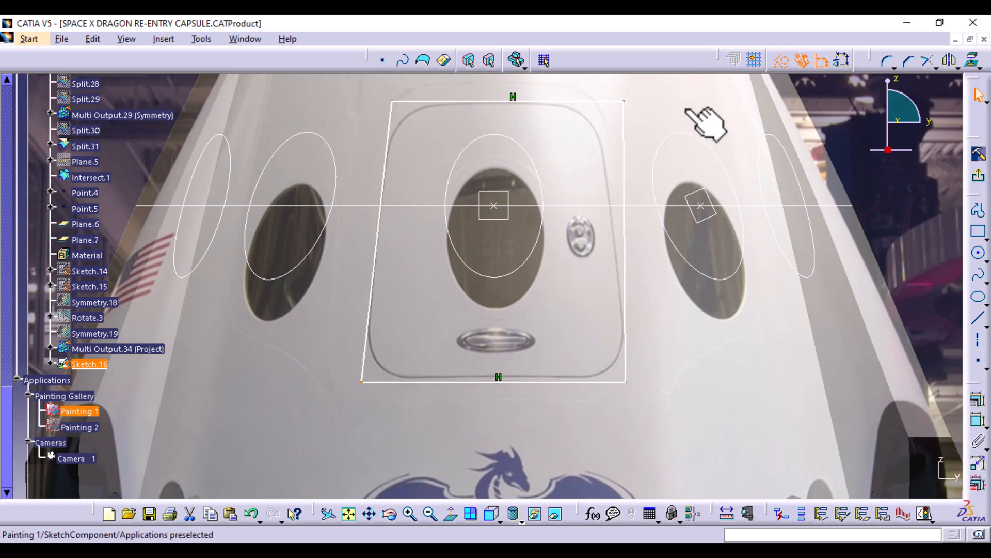
# Reposition the outline's upper-right and lower-right corners so its right side follows the hatch's slanted edge.
pyautogui.moveTo(624, 102); pyautogui.dragTo(607, 109)
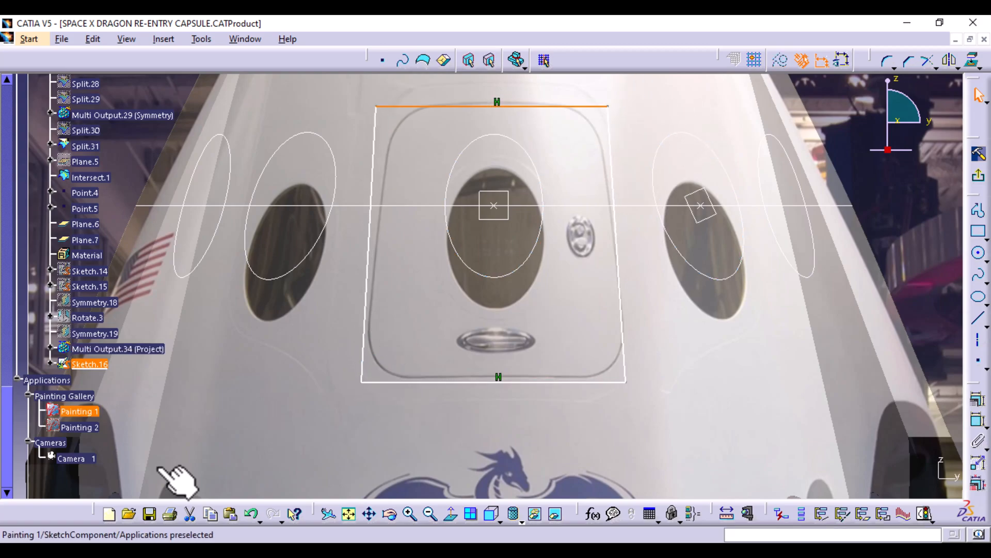
pyautogui.click(251, 513)
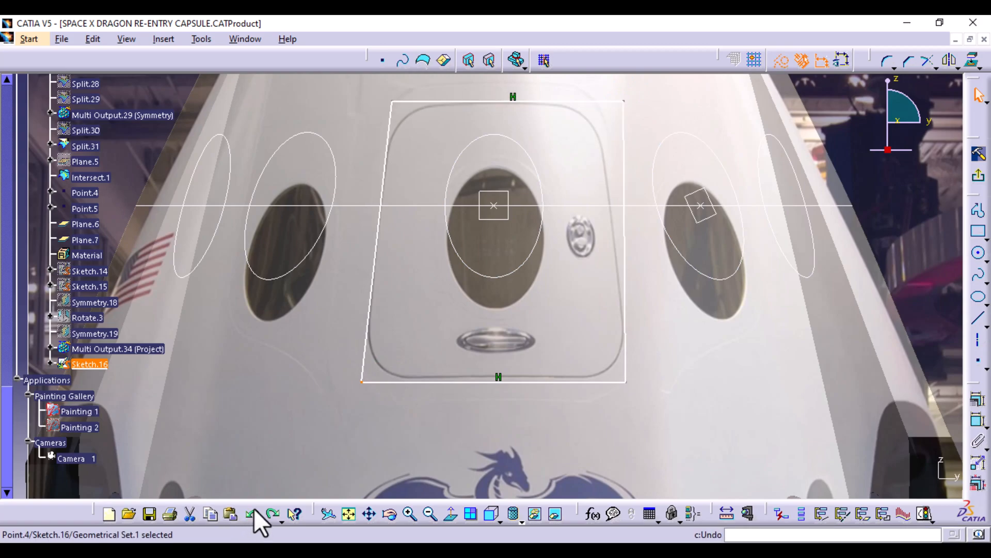
pyautogui.moveTo(624, 102); pyautogui.dragTo(597, 112)
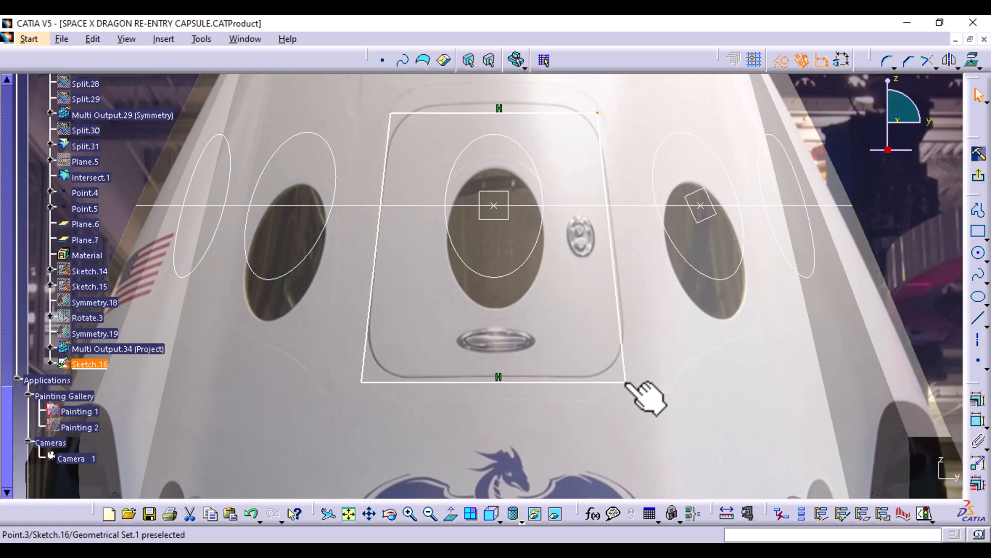
pyautogui.moveTo(626, 382); pyautogui.dragTo(631, 385)
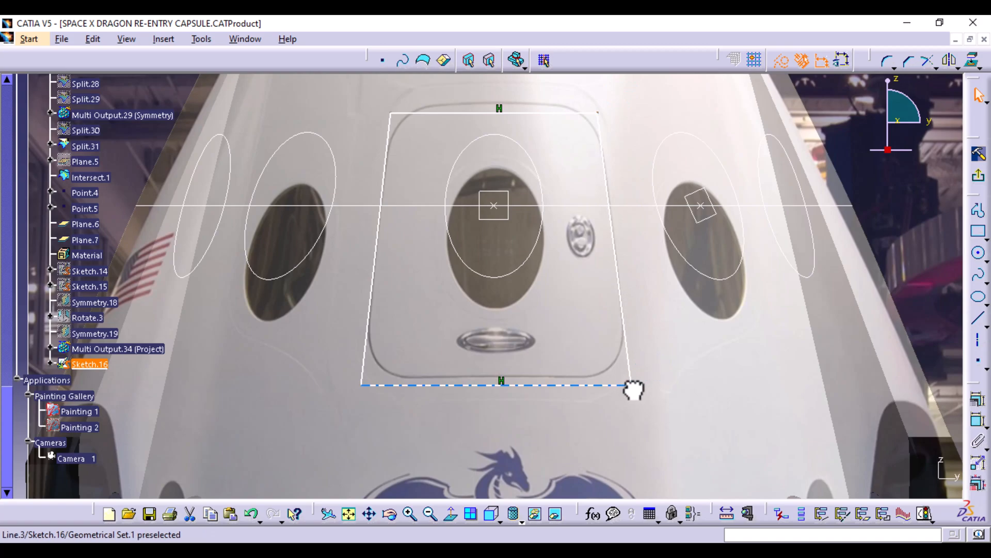
pyautogui.moveTo(598, 111); pyautogui.dragTo(600, 113)
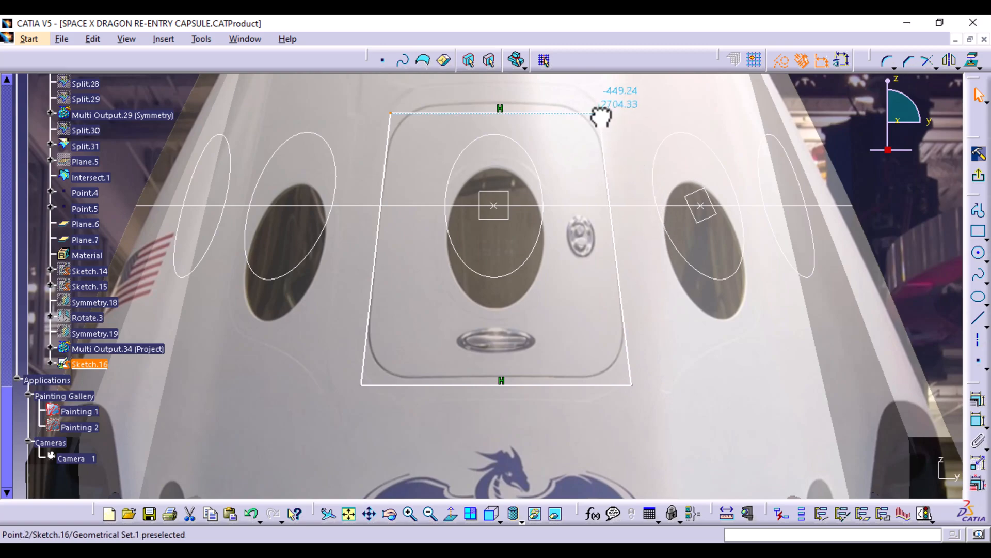
# Align the outline's top and bottom edges with the upper and lower edges of the hatch in the image.
pyautogui.moveTo(530, 115)
pyautogui.mouseDown()
pyautogui.moveTo(505, 108)
pyautogui.moveTo(512, 106)
pyautogui.mouseUp()
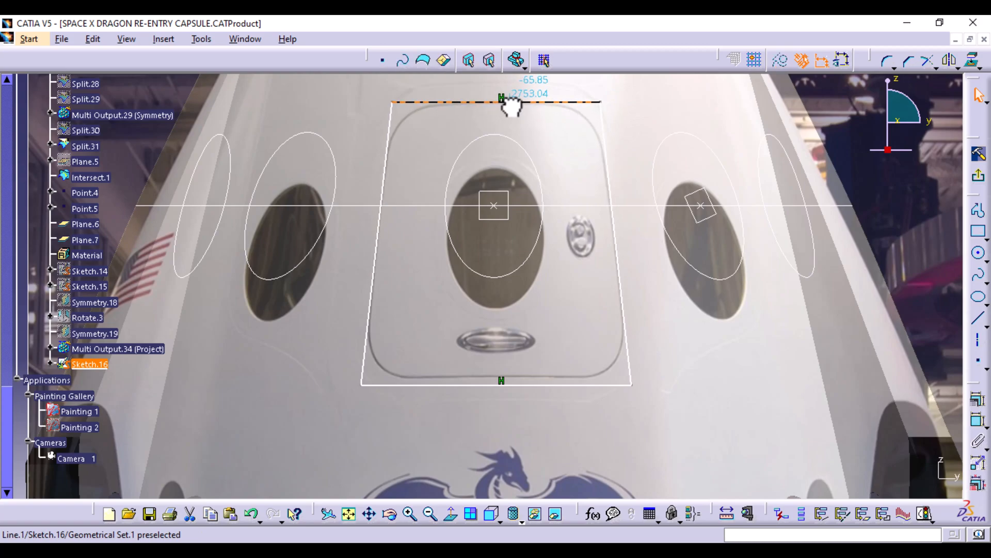
pyautogui.moveTo(511, 108); pyautogui.dragTo(510, 109)
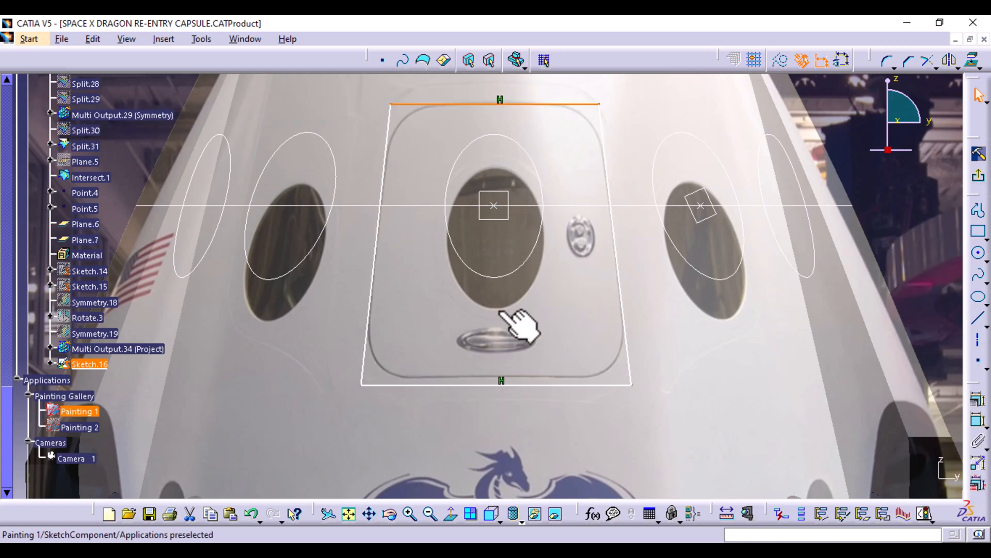
pyautogui.moveTo(509, 397); pyautogui.dragTo(498, 386)
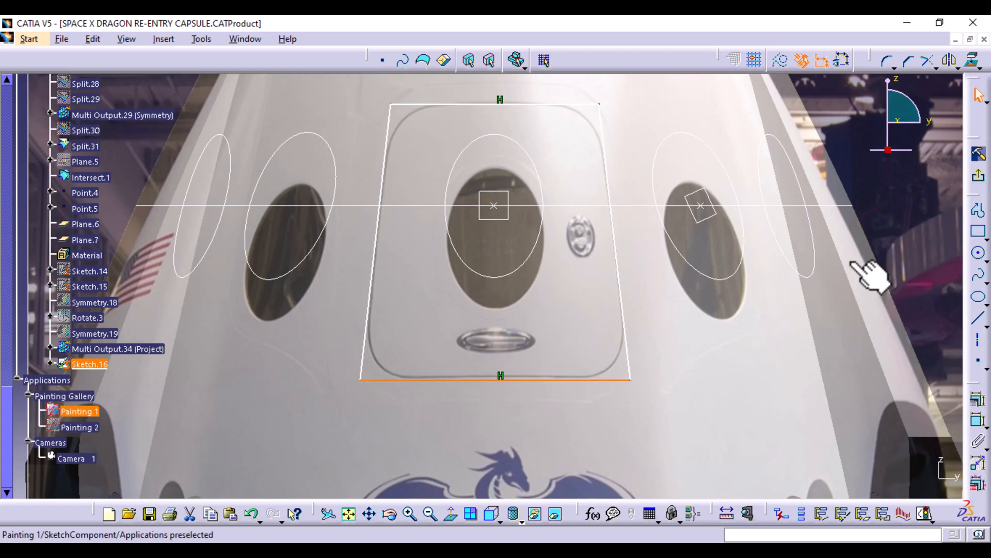
pyautogui.click(893, 214)
# Round all four corners of the hatch outline with a radius of about 266 mm, matching the image.
pyautogui.moveTo(700, 184); pyautogui.dragTo(686, 301, button='middle')
pyautogui.click(384, 101)
pyautogui.moveTo(385, 100); pyautogui.dragTo(543, 357)
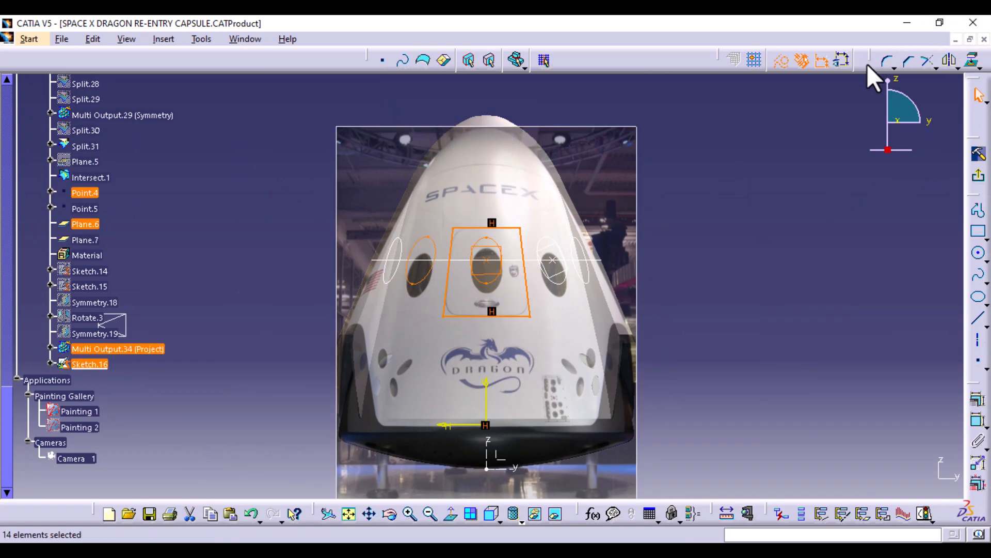
pyautogui.click(888, 61)
pyautogui.moveTo(575, 371); pyautogui.dragTo(567, 183, button='middle')
pyautogui.moveTo(504, 214); pyautogui.dragTo(469, 438, button='middle')
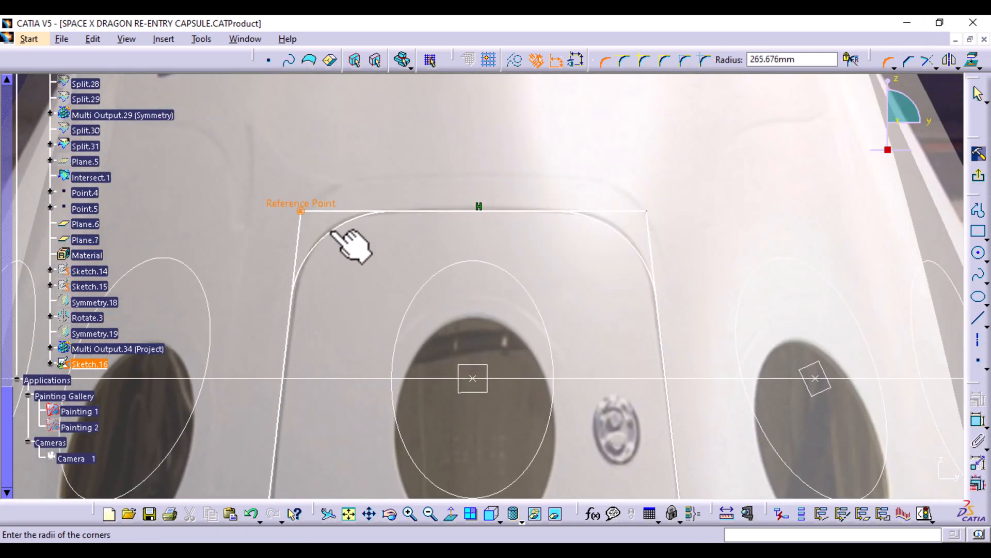
pyautogui.click(333, 232)
# Set the radius of both lower corners of the hatch outline to 200 mm.
pyautogui.moveTo(542, 398); pyautogui.dragTo(563, 235, button='middle')
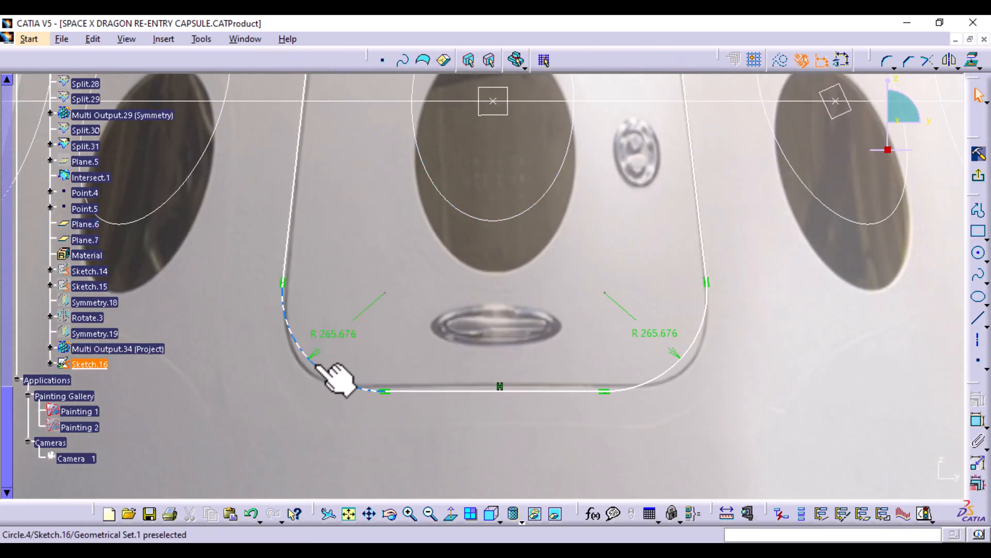
pyautogui.doubleClick(342, 333)
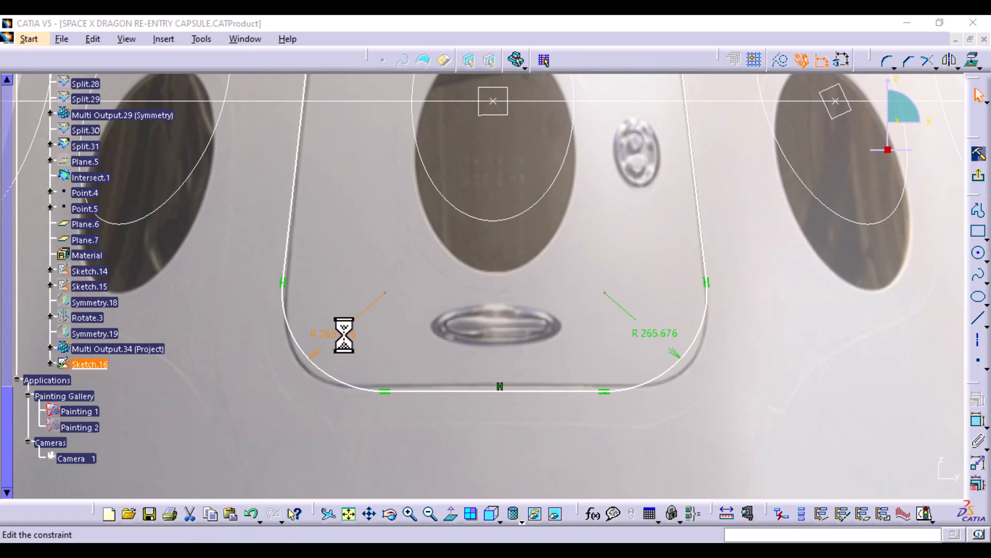
pyautogui.write('2')
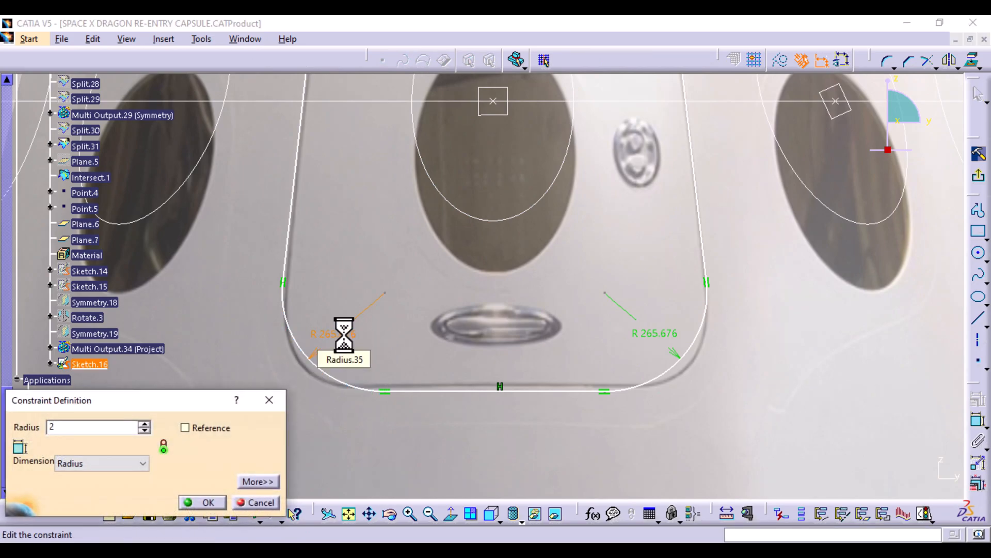
pyautogui.write('00')
pyautogui.click(206, 502)
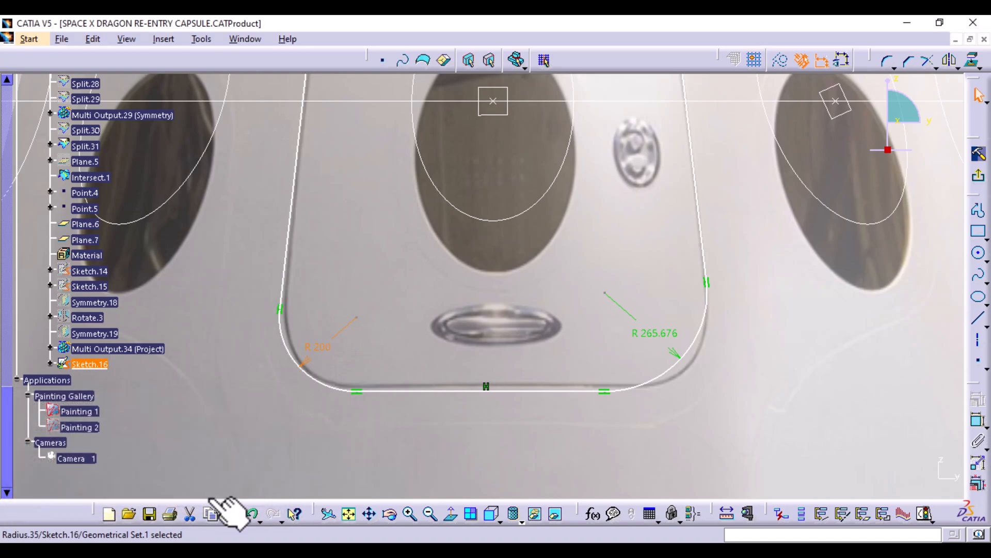
pyautogui.doubleClick(654, 333)
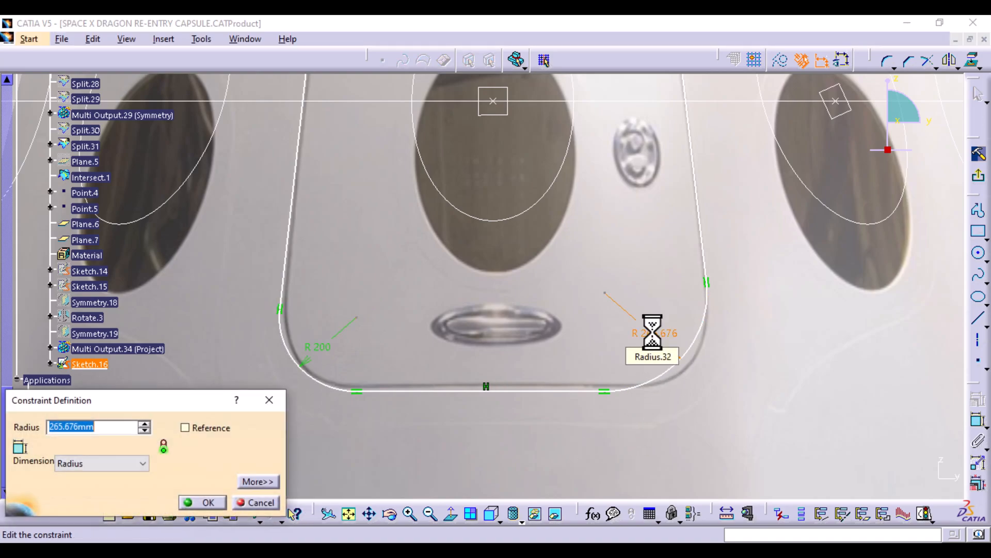
pyautogui.press('Return')
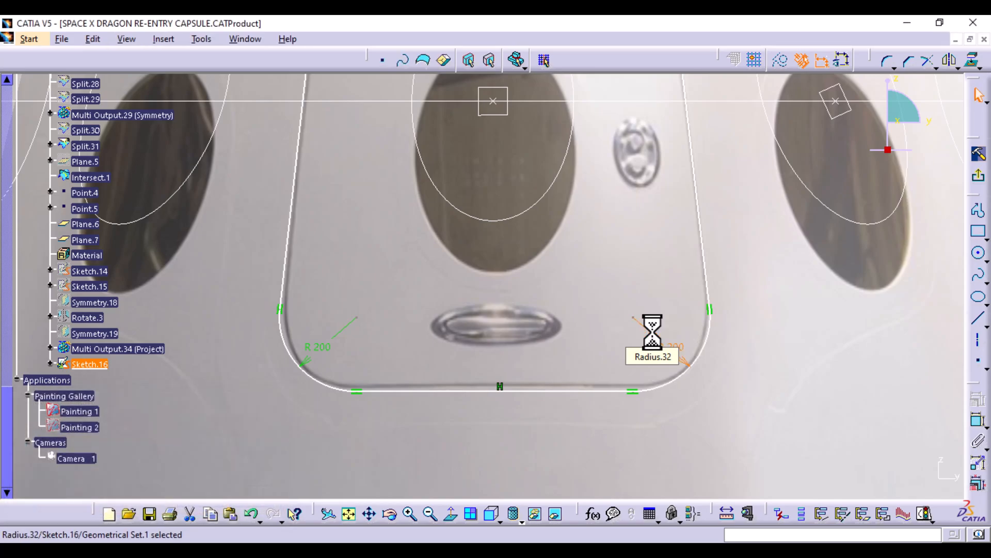
# Exit the sketch and project the hatch outline Sketch.16 onto the hull surface Split.31 with the Normal projection type.
pyautogui.moveTo(655, 339); pyautogui.dragTo(613, 401, button='middle')
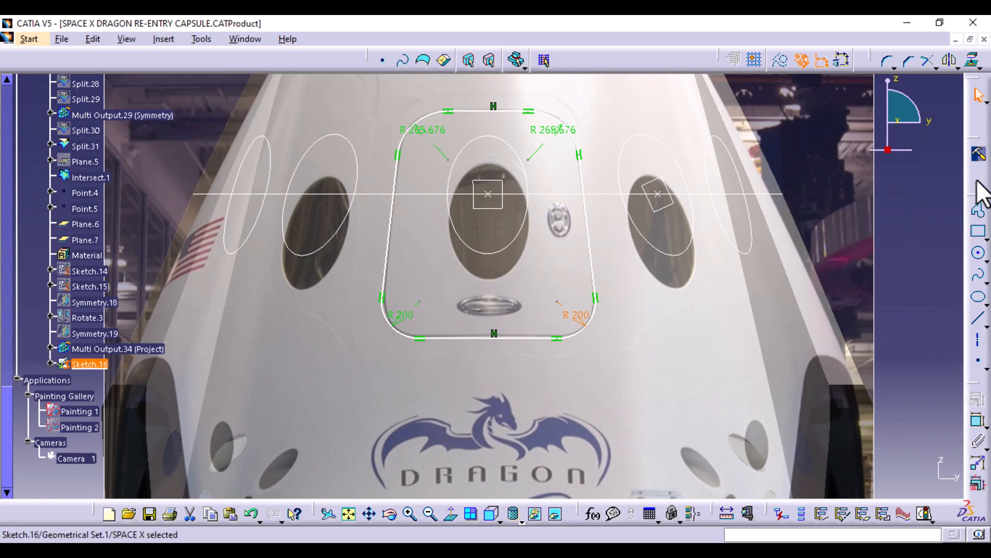
pyautogui.moveTo(560, 221)
pyautogui.mouseDown(button='middle')
pyautogui.moveTo(553, 214)
pyautogui.moveTo(528, 349)
pyautogui.moveTo(380, 348)
pyautogui.mouseUp(button='middle')
pyautogui.moveTo(630, 425); pyautogui.dragTo(627, 270, button='middle')
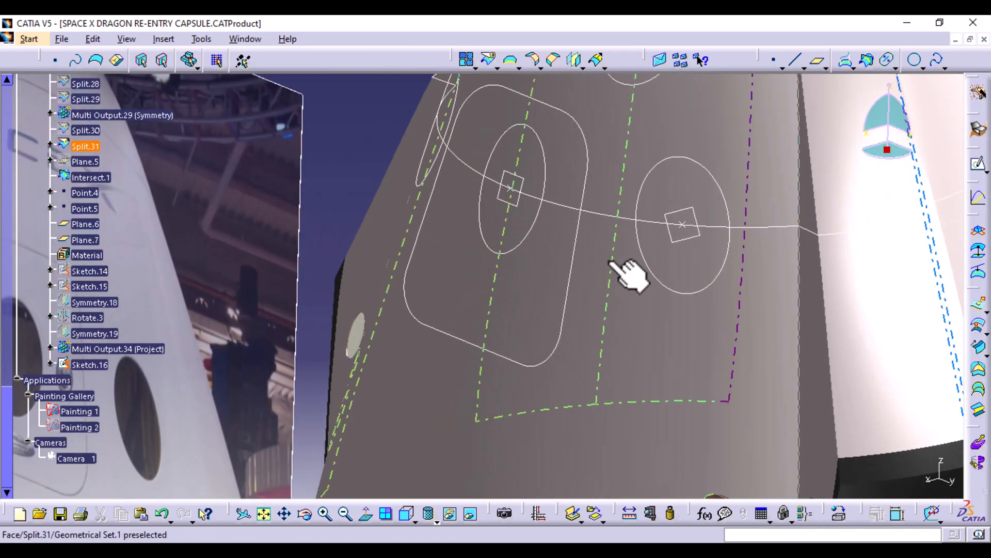
pyautogui.click(570, 283)
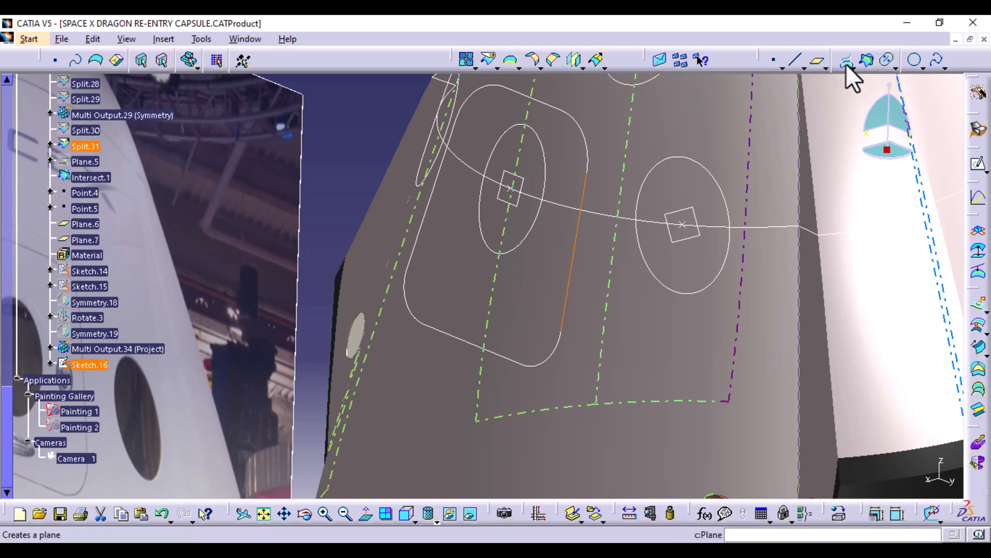
pyautogui.click(846, 62)
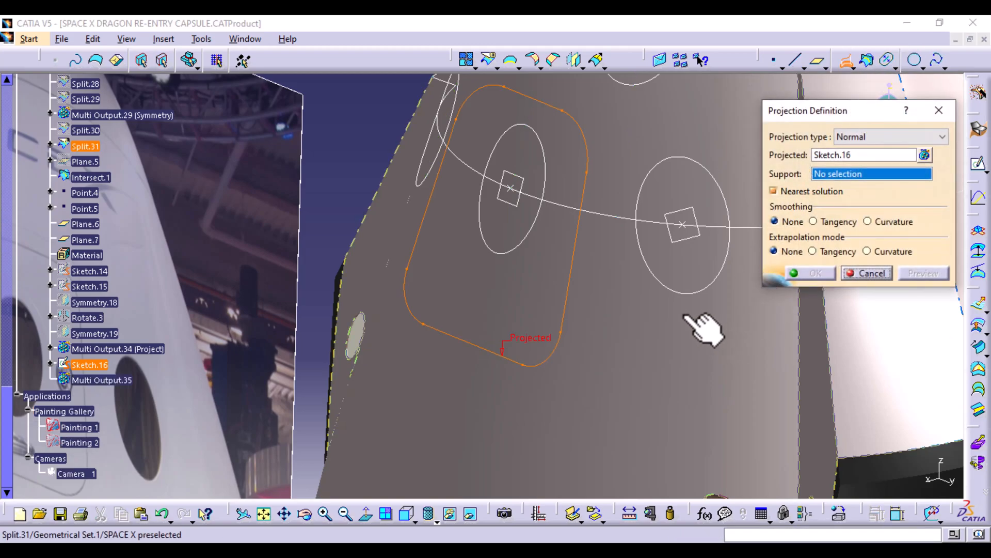
pyautogui.click(666, 316)
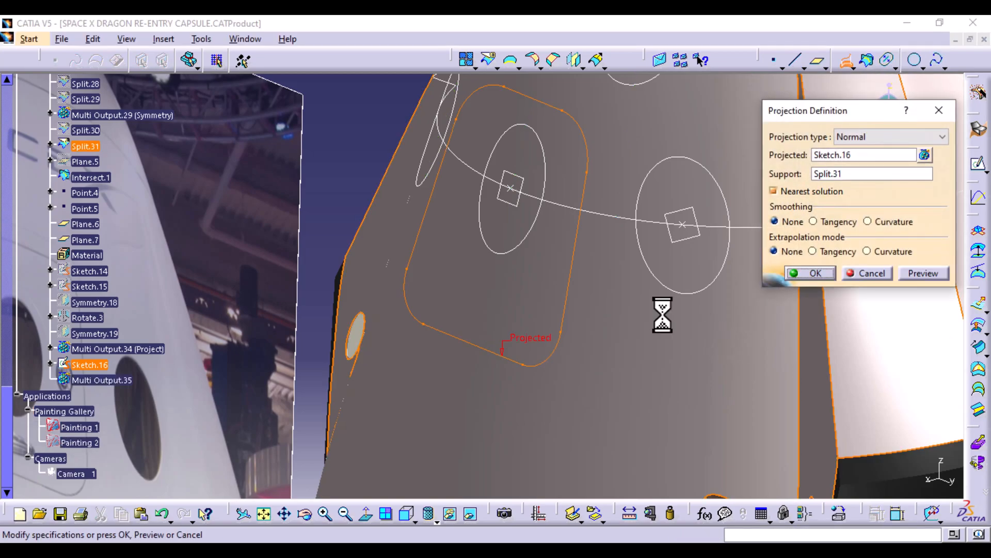
pyautogui.click(815, 274)
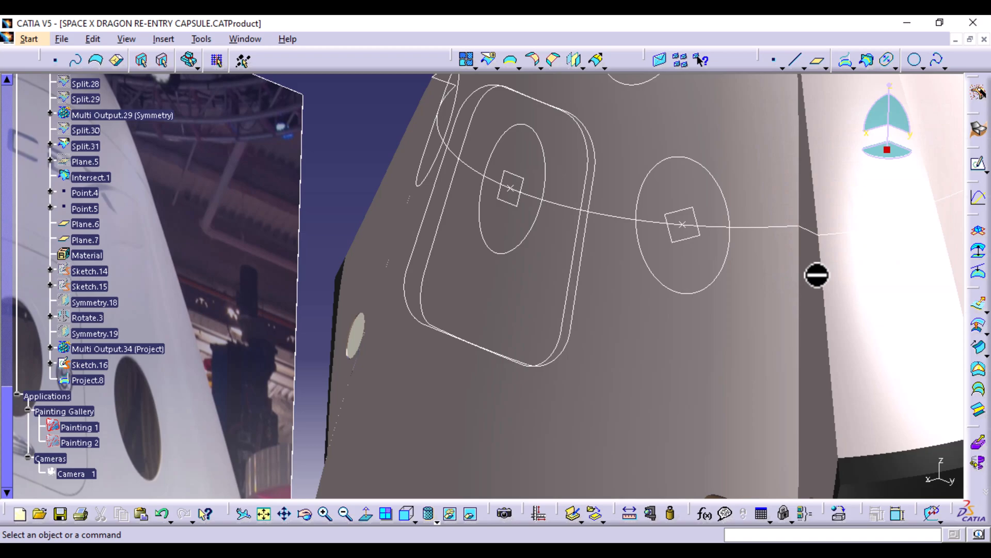
# Hide the hatch outline's source sketch, Sketch.16, leaving its projection on the hull displayed.
pyautogui.rightClick(568, 309)
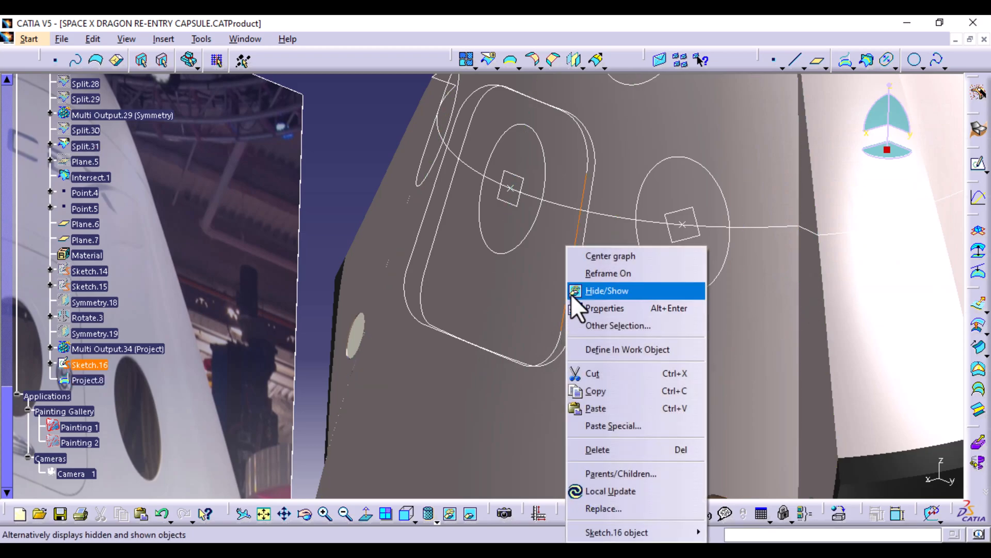
pyautogui.click(604, 292)
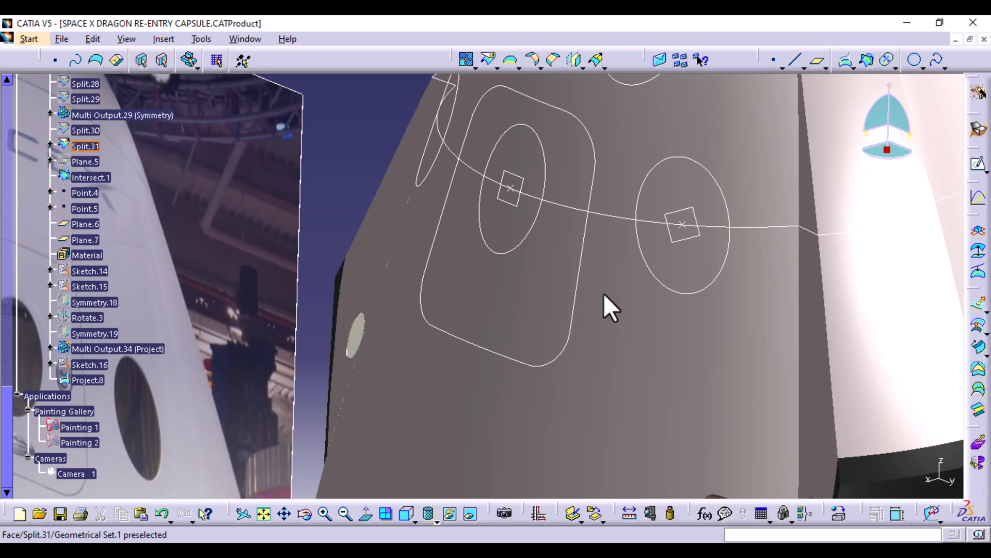
pyautogui.click(603, 294)
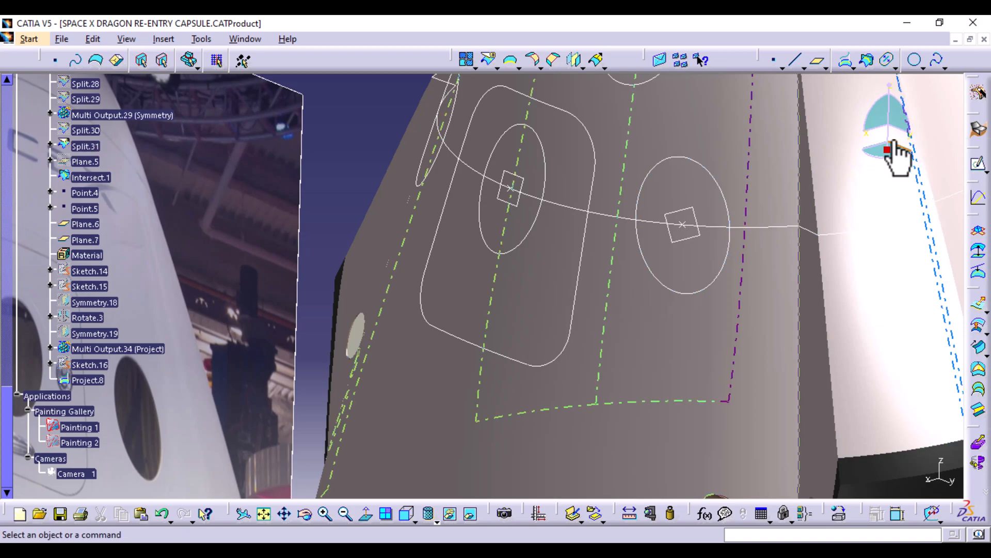
# Create a rolling offset of the projected hatch outline Project.8 on support Split.31 with a 10 mm offset.
pyautogui.click(886, 63)
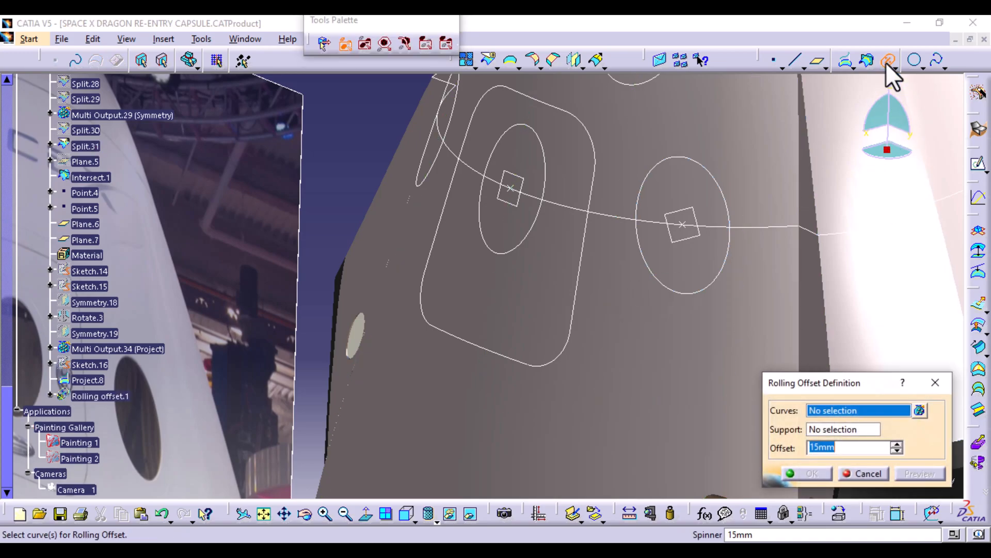
pyautogui.click(573, 319)
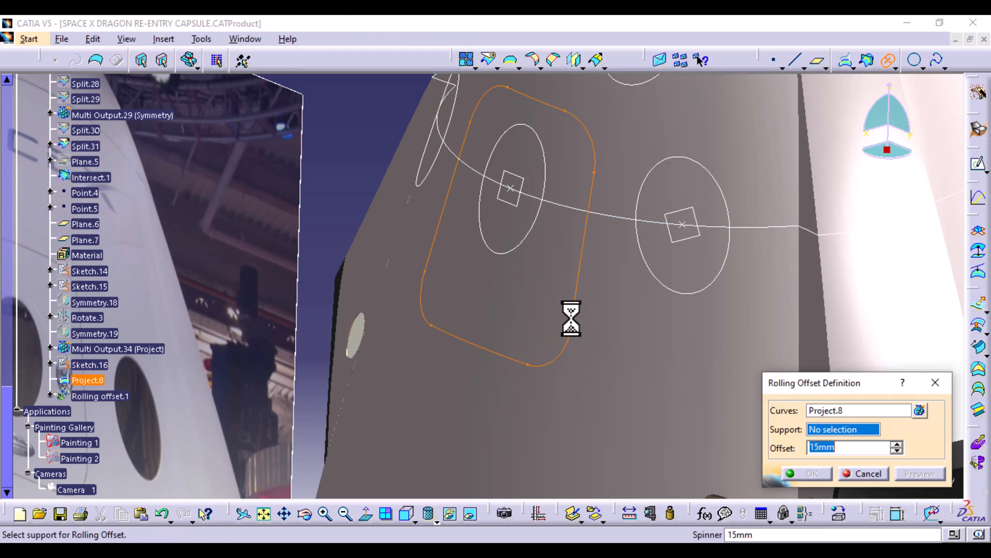
pyautogui.click(618, 307)
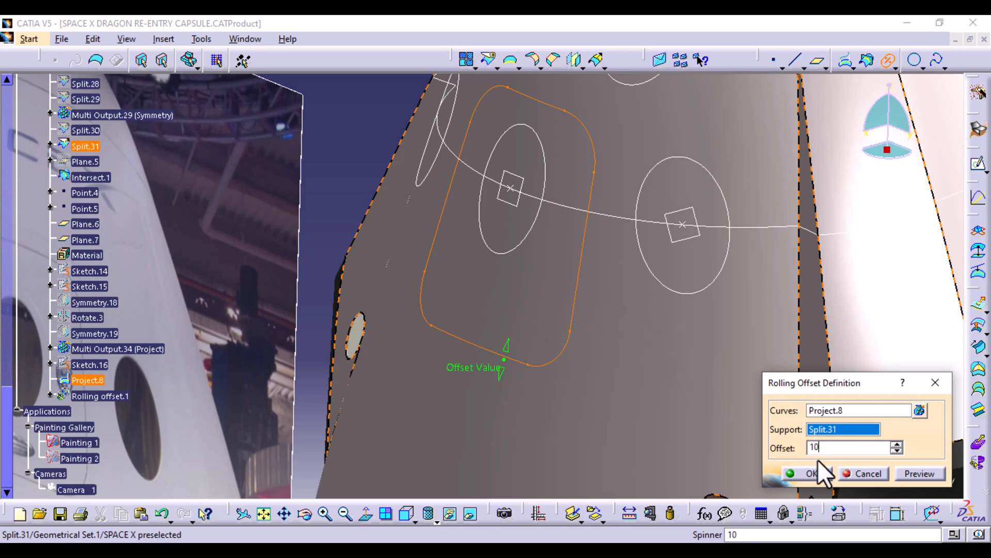
pyautogui.click(928, 469)
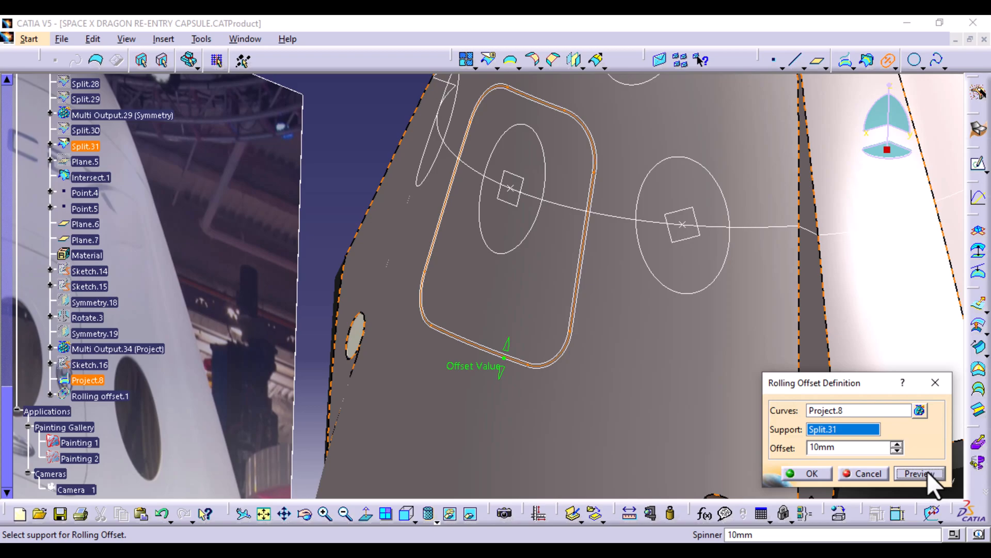
pyautogui.click(808, 473)
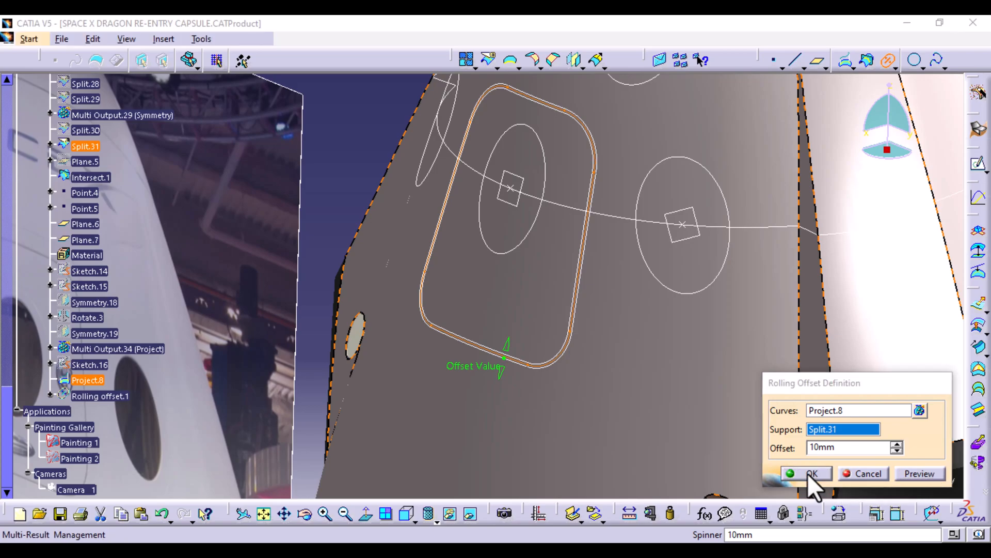
# Keep only the outer offset curve of the hatch outline using an Extract with point continuity propagation.
pyautogui.keyDown('ctrl'); pyautogui.moveTo(571, 378); pyautogui.dragTo(542, 227, button='middle'); pyautogui.keyUp('ctrl')
pyautogui.moveTo(581, 331); pyautogui.dragTo(230, 250, button='middle')
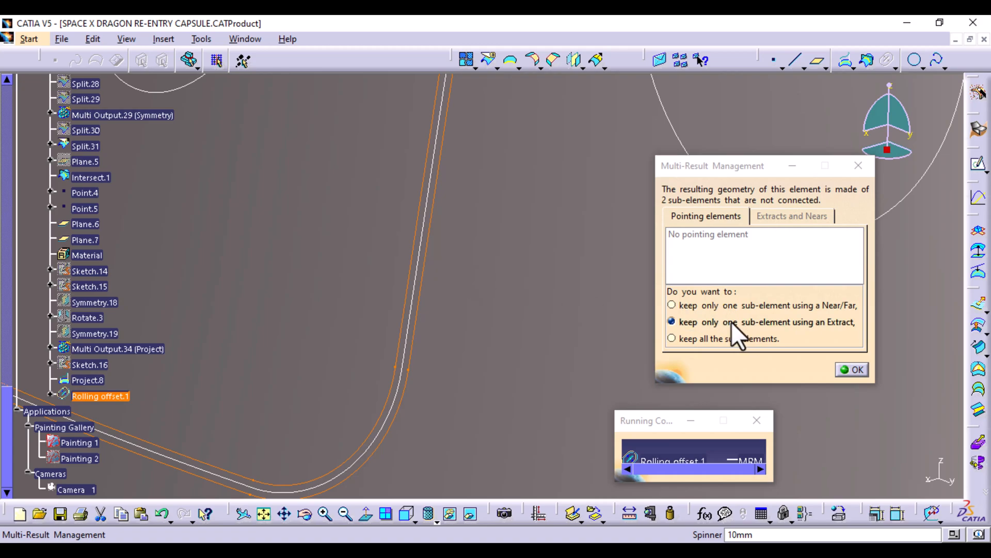
pyautogui.click(858, 372)
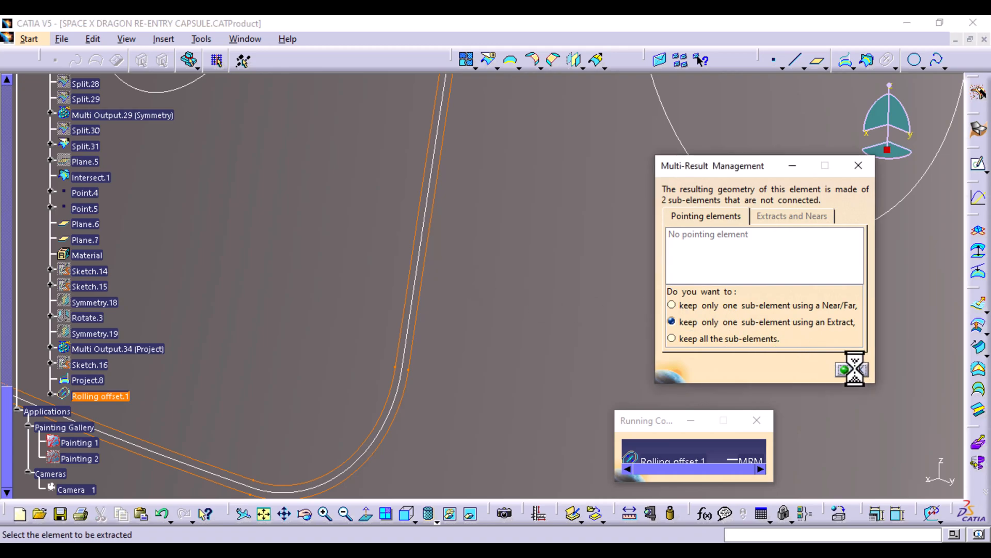
pyautogui.click(430, 258)
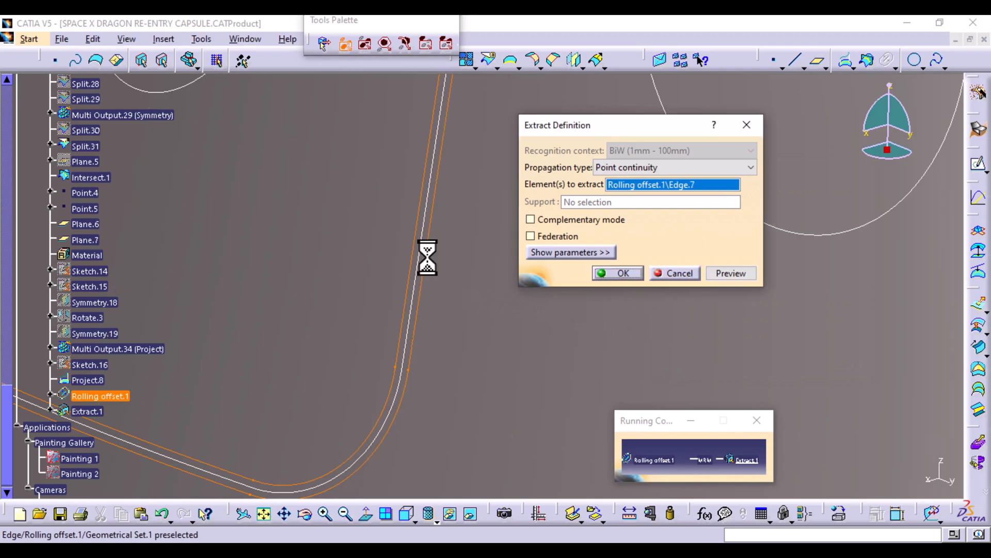
pyautogui.click(623, 273)
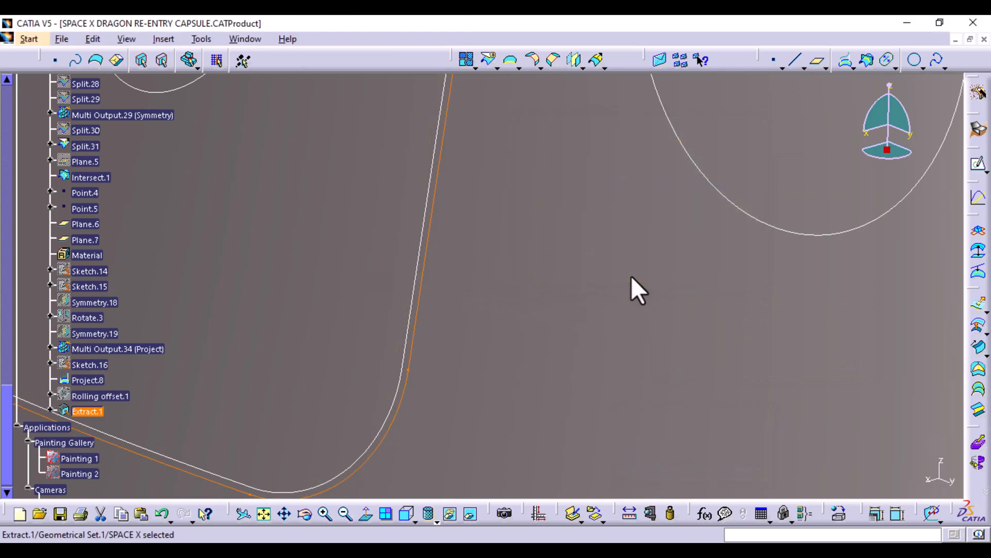
pyautogui.moveTo(551, 246); pyautogui.dragTo(661, 366, button='middle')
pyautogui.click(620, 361)
pyautogui.click(817, 240)
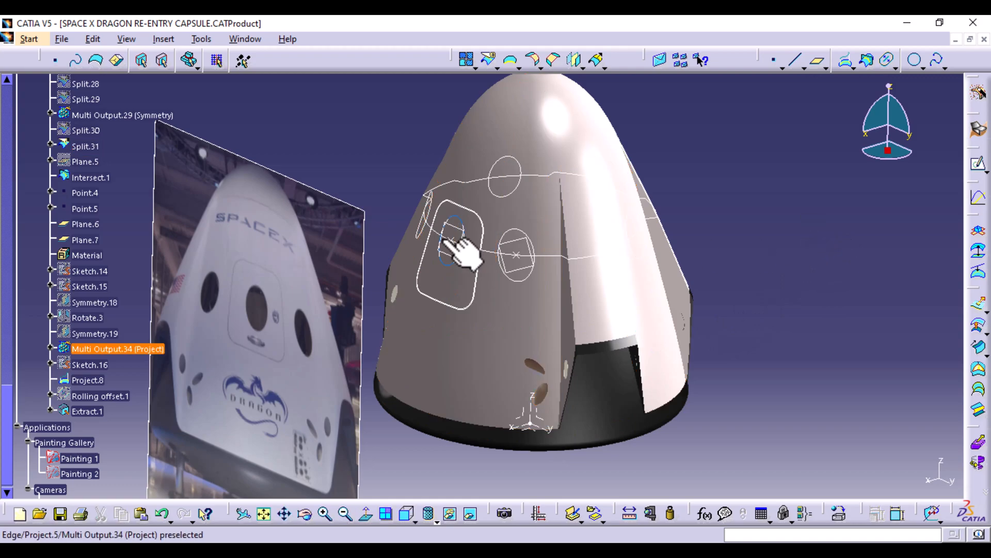
# Hide the construction elements Intersect.1, Point.4, Point.5, Plane.6 and Plane.7.
pyautogui.rightClick(489, 251)
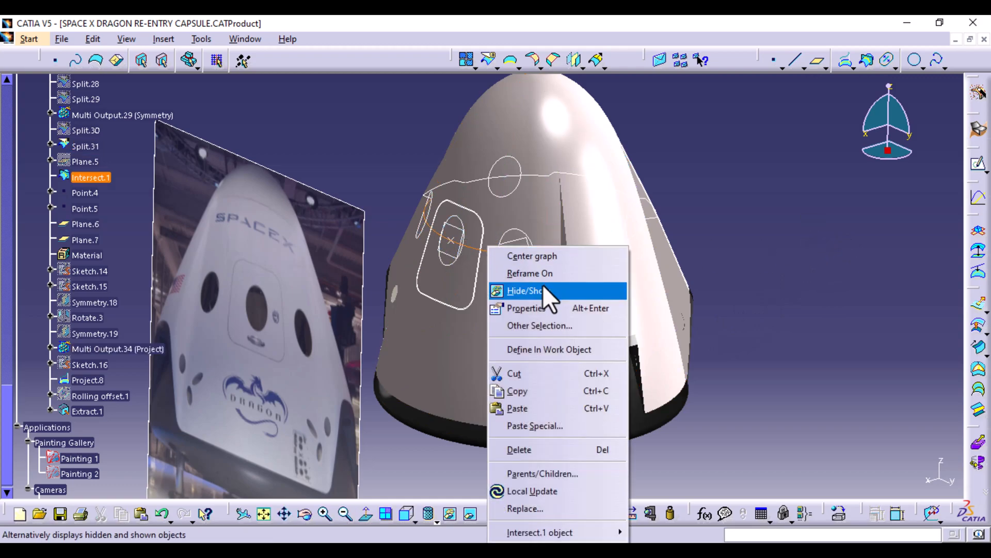
pyautogui.click(542, 286)
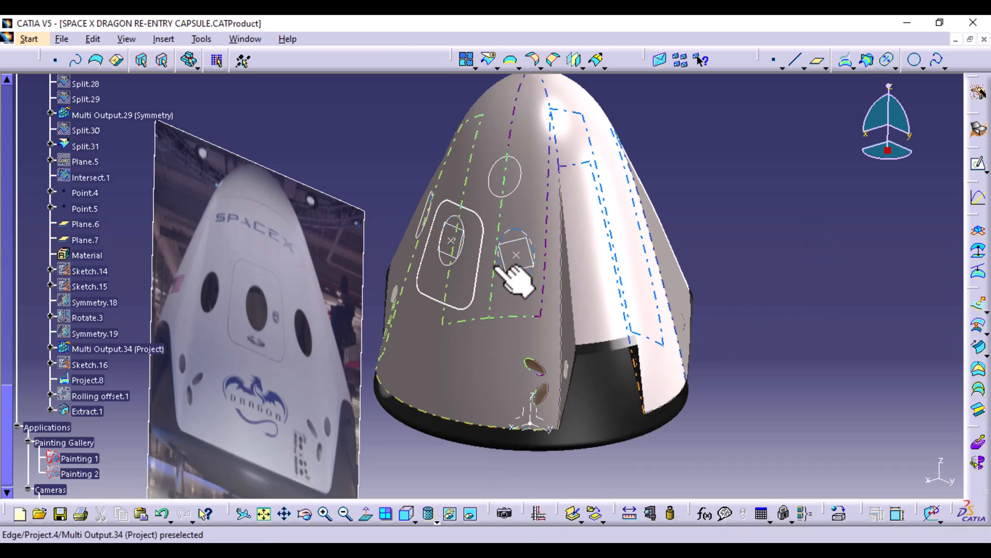
pyautogui.rightClick(99, 192)
pyautogui.click(111, 235)
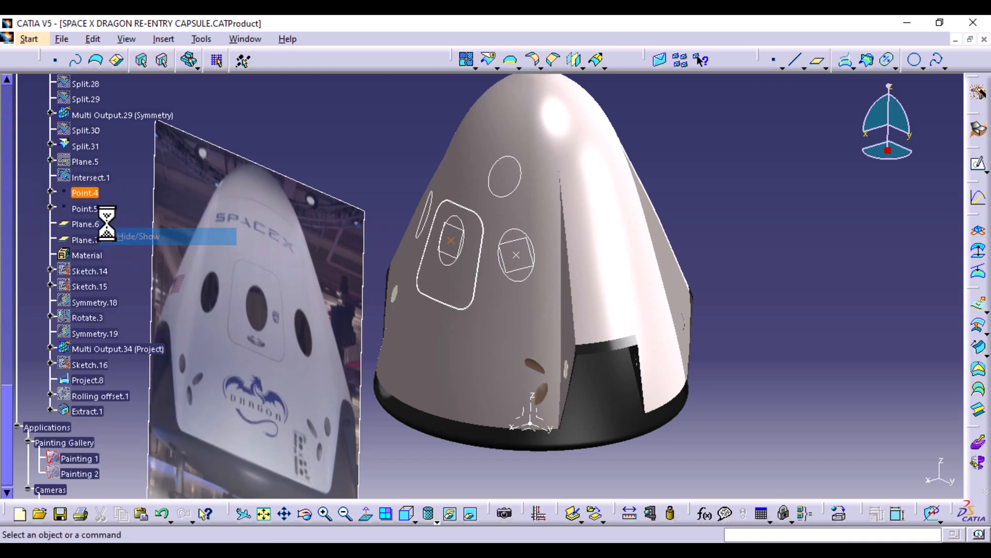
pyautogui.rightClick(80, 208)
pyautogui.click(129, 255)
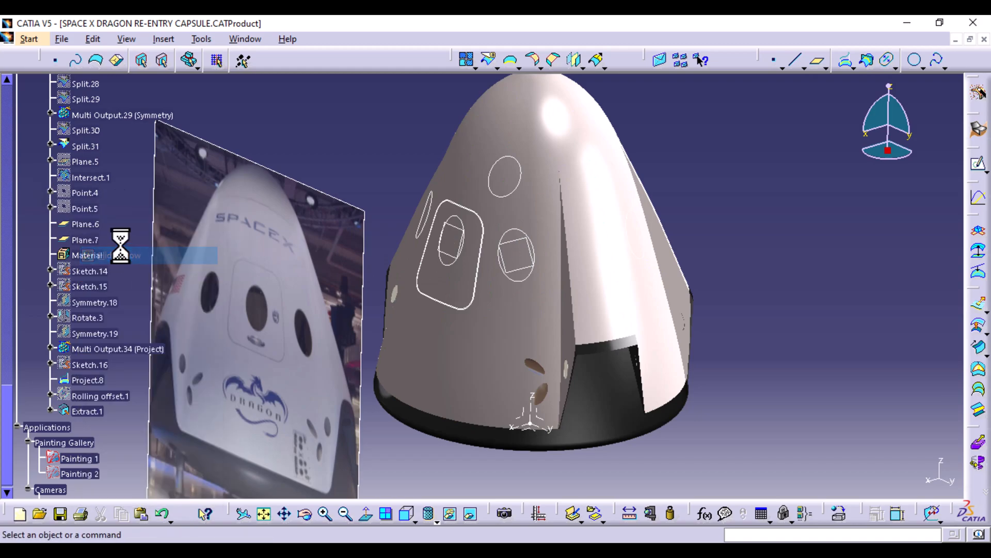
pyautogui.rightClick(97, 227)
pyautogui.click(120, 269)
pyautogui.rightClick(93, 241)
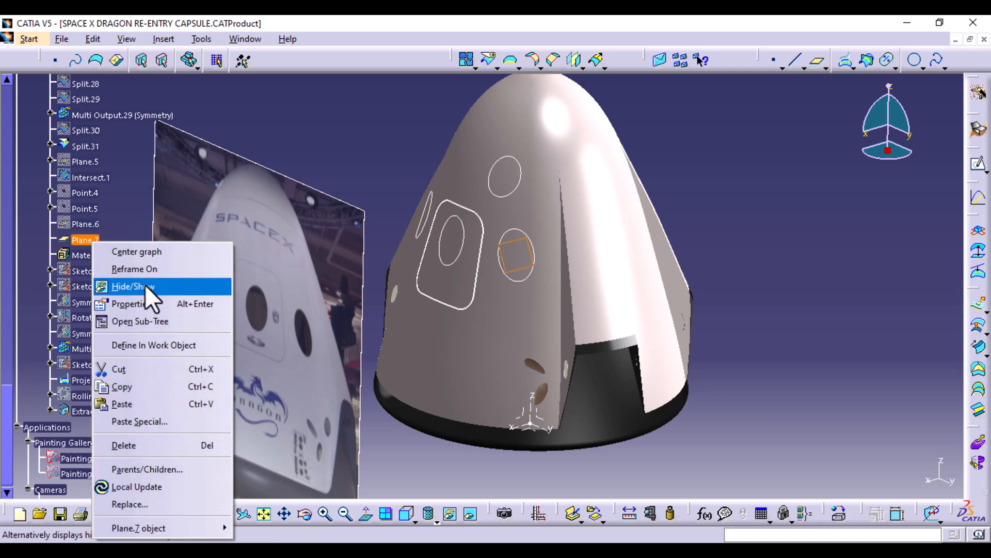